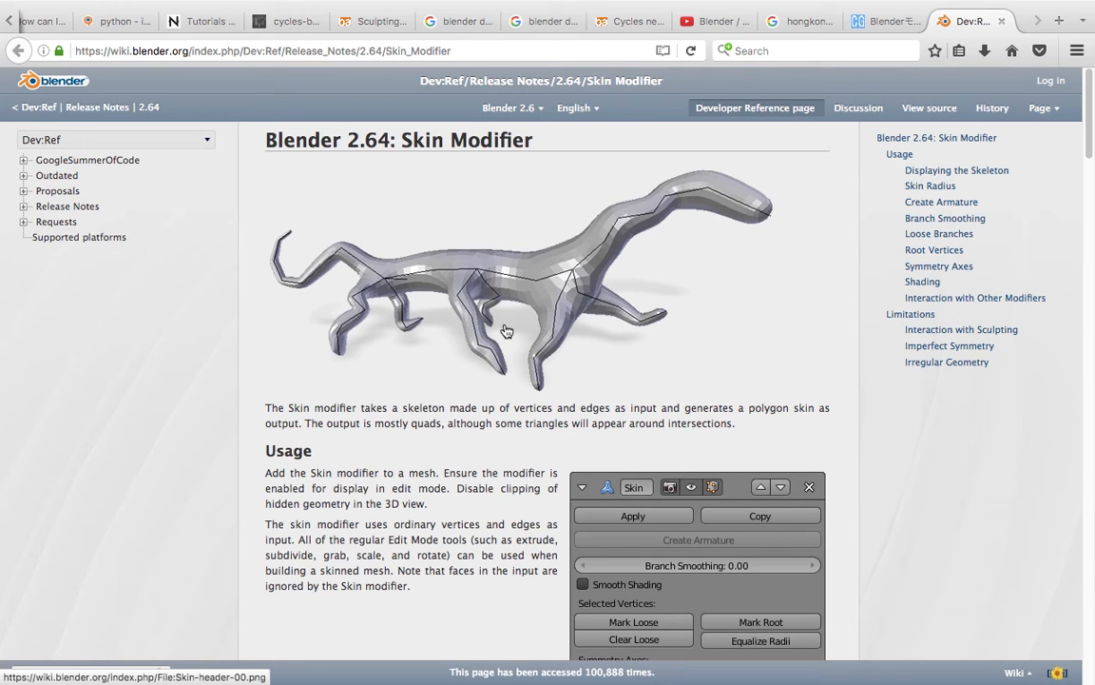
Step: Read the introduction and Usage section of the Blender 2.64 Skin Modifier release notes
scroll(495, 338, down, 1)
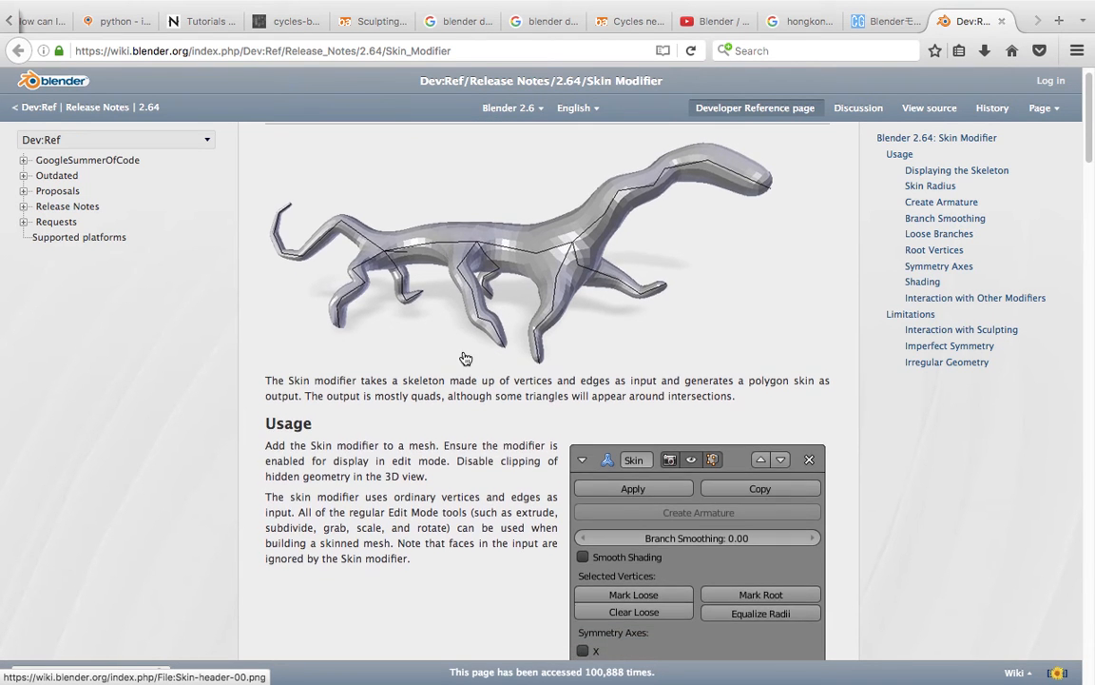
scroll(466, 355, up, 1)
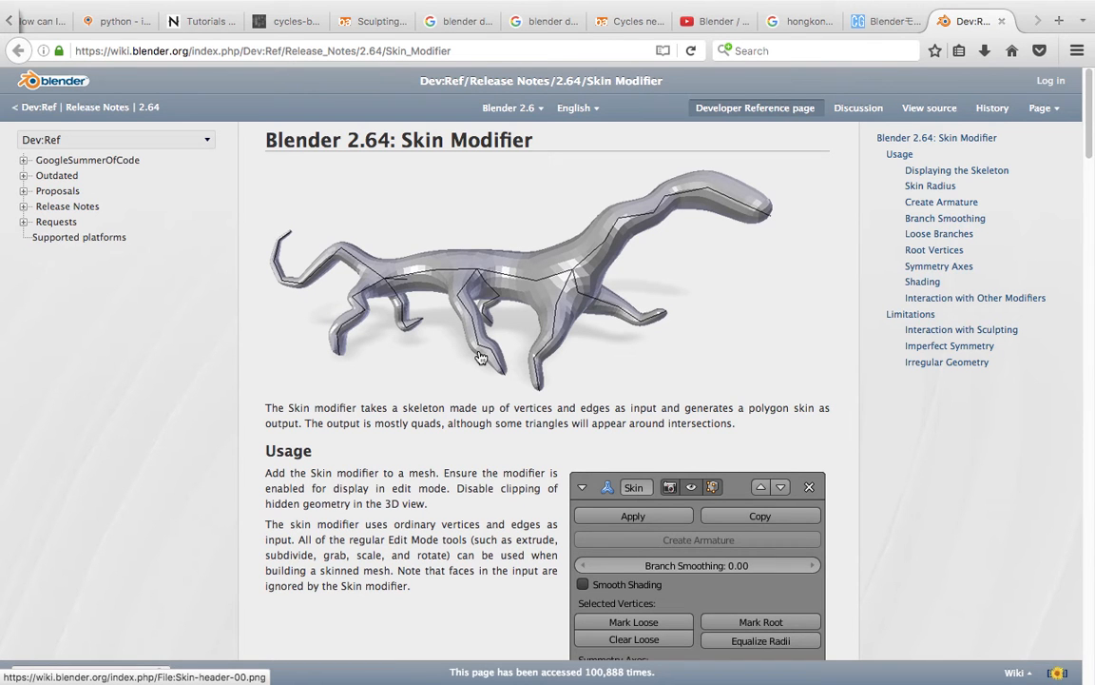
scroll(482, 359, down, 2)
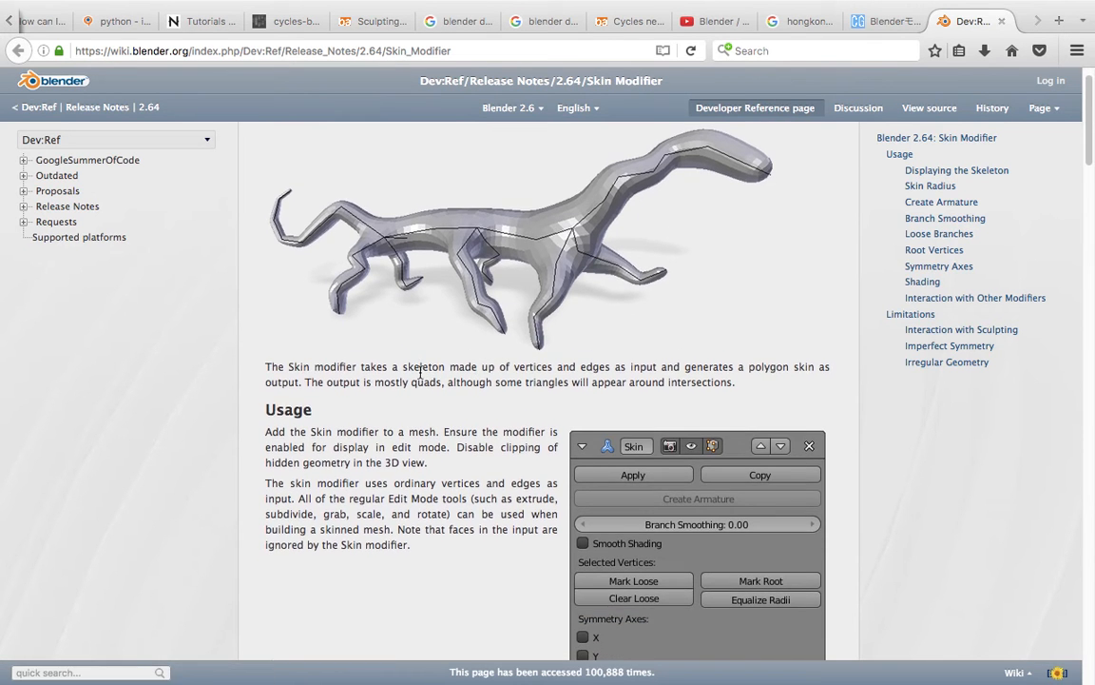
scroll(427, 376, up, 1)
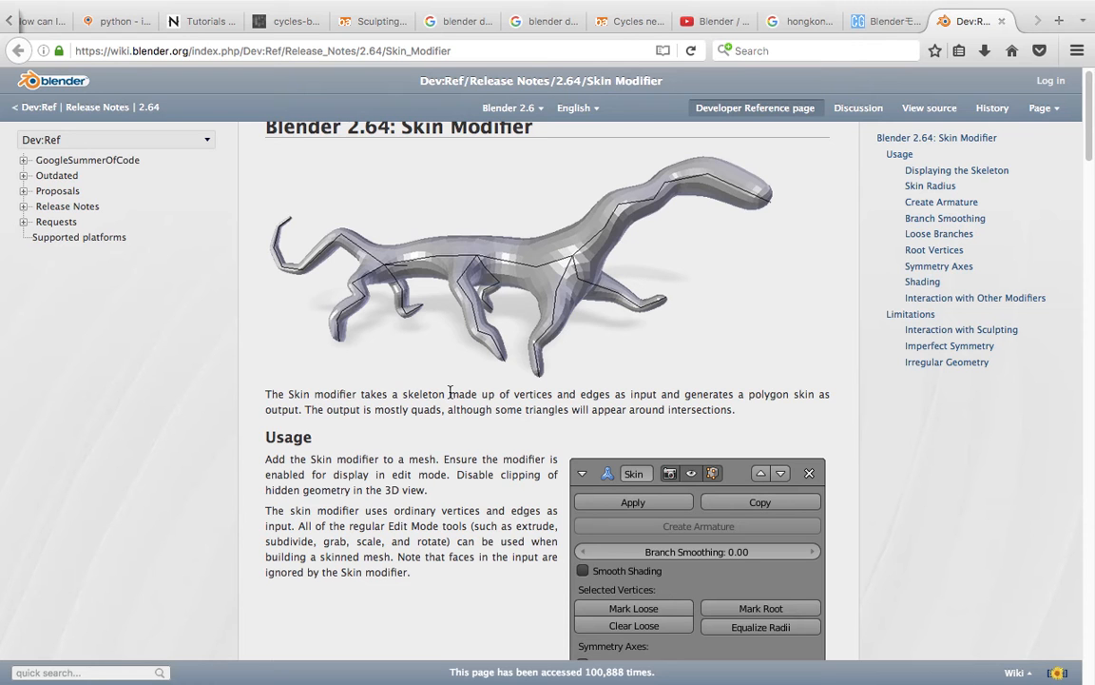
scroll(452, 367, down, 2)
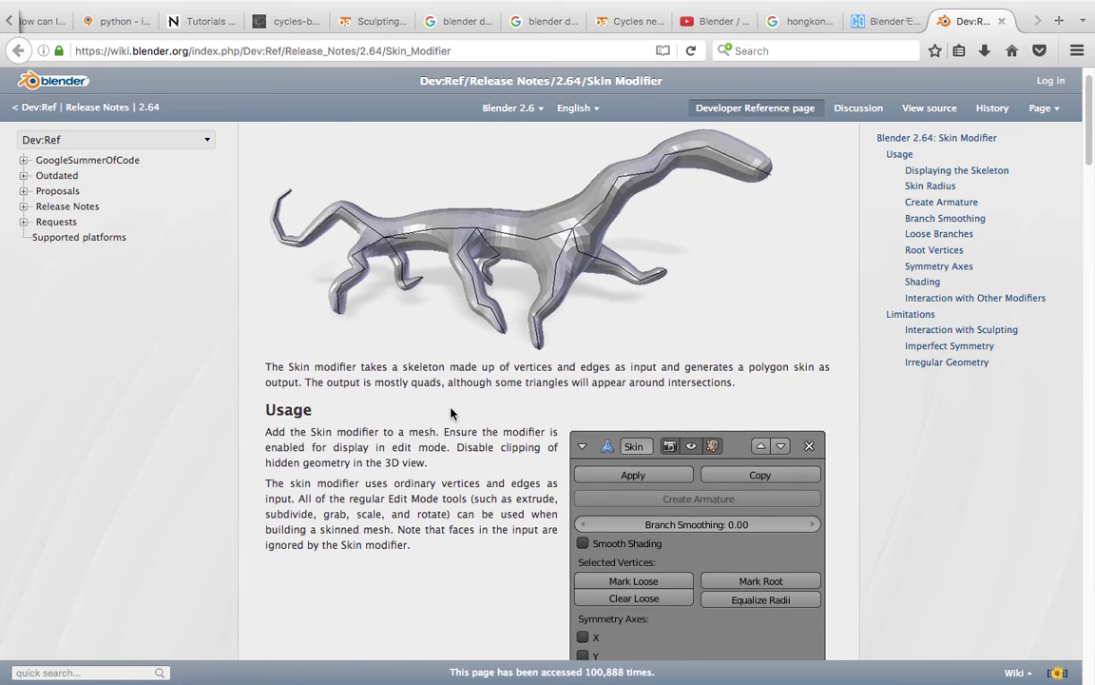
scroll(442, 416, down, 3)
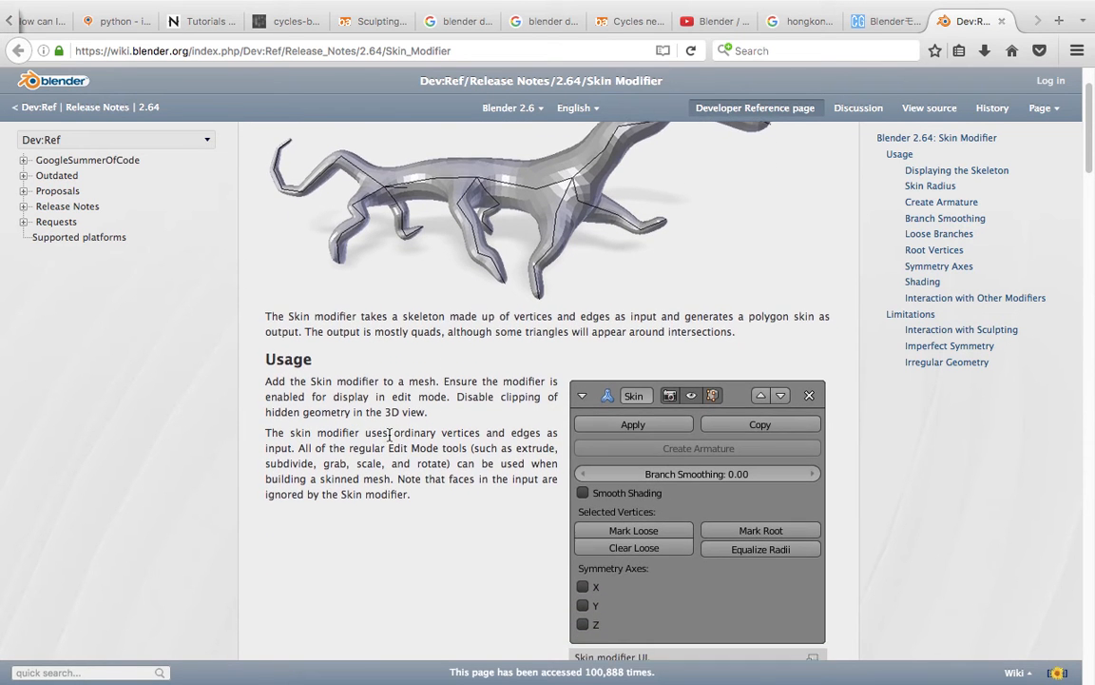
scroll(354, 437, down, 4)
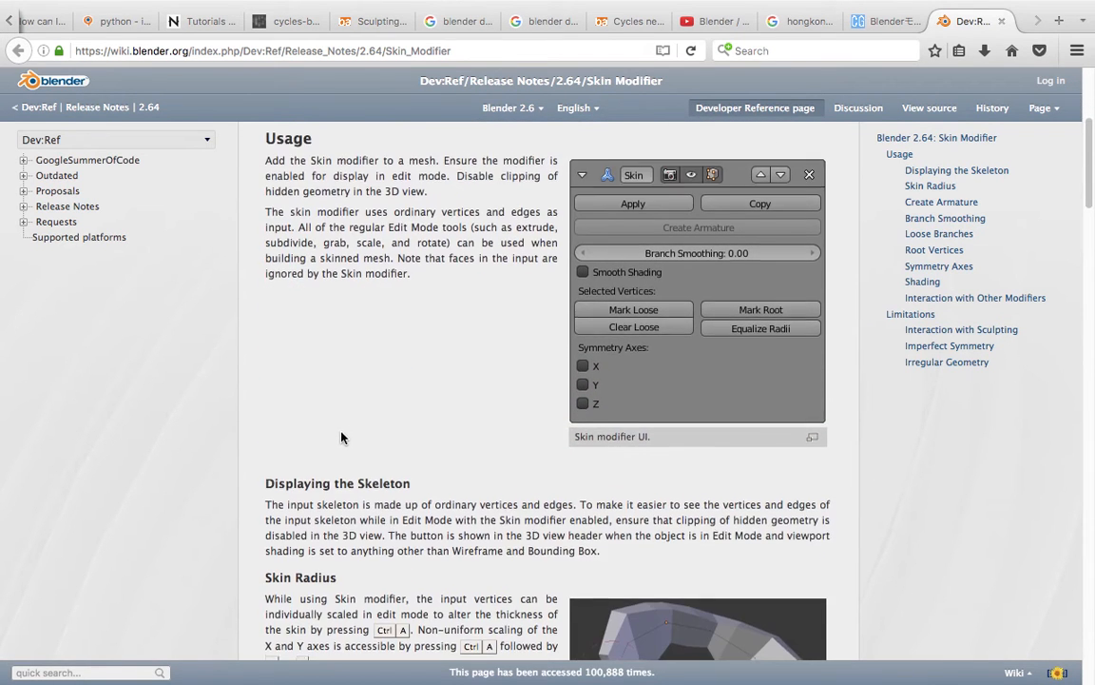
scroll(348, 421, up, 6)
scroll(343, 423, up, 2)
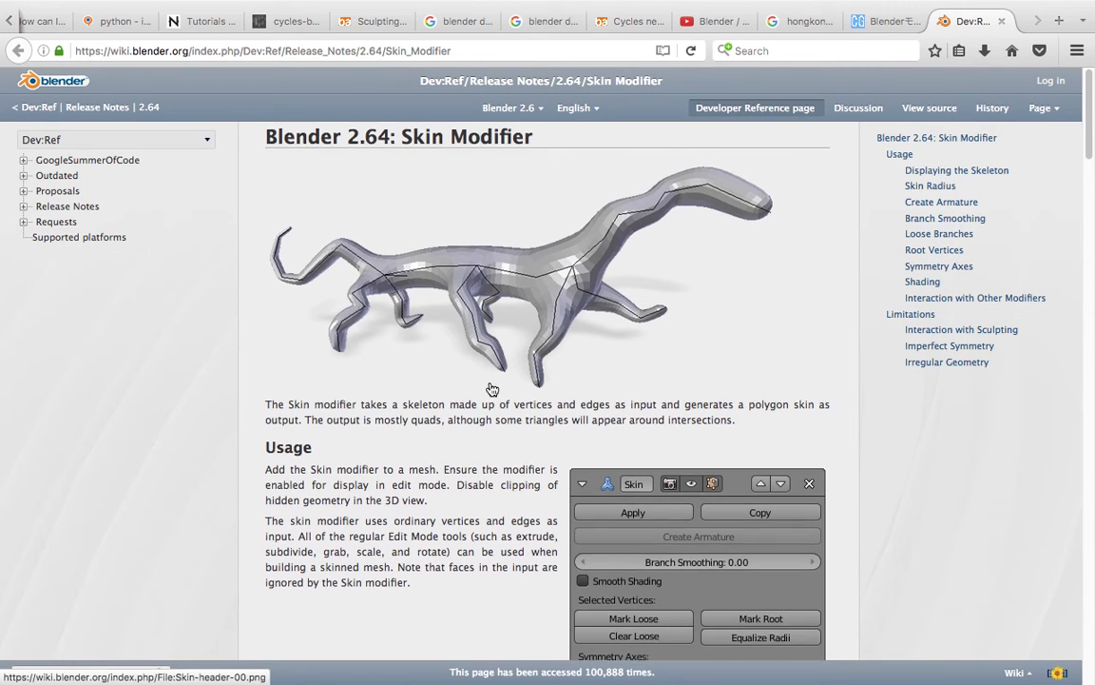
Step: Look through the Displaying the Skeleton, Skin Radius and Create Armature sections, continuing to Root Vertices
scroll(489, 385, down, 1)
scroll(400, 409, down, 1)
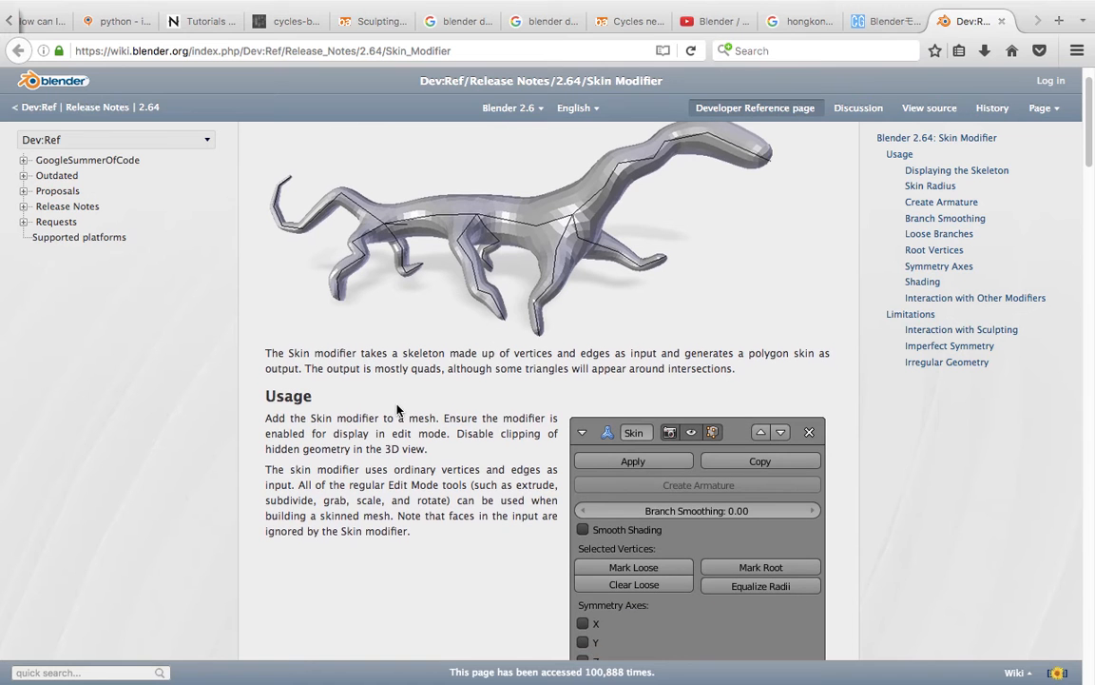
scroll(391, 404, down, 3)
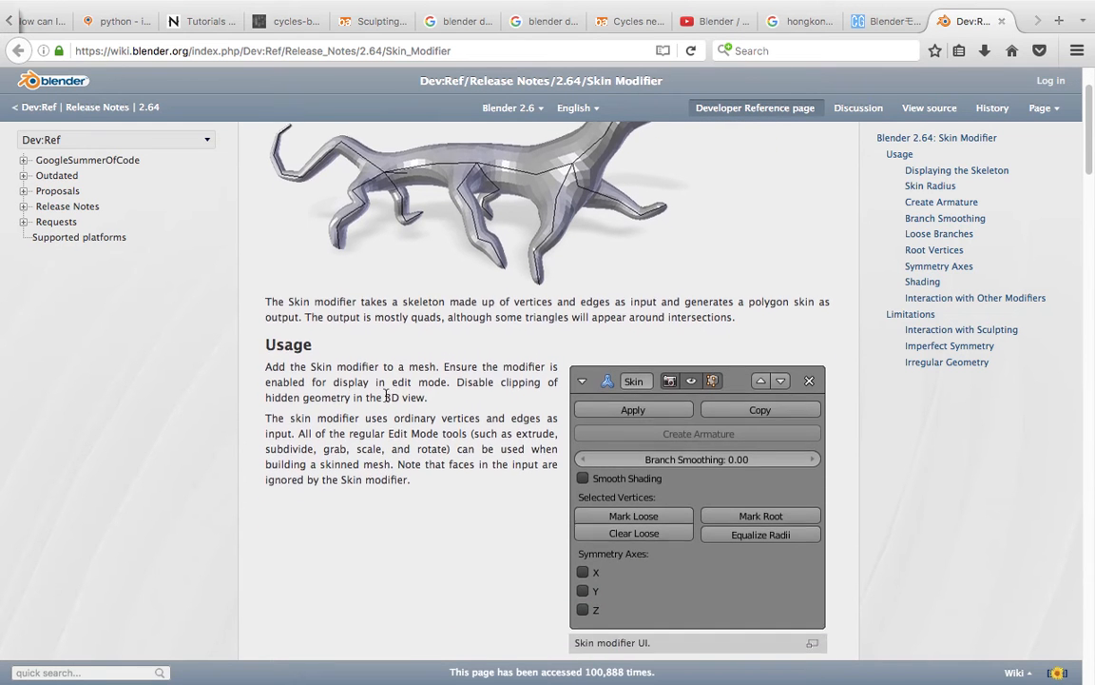
scroll(276, 426, down, 10)
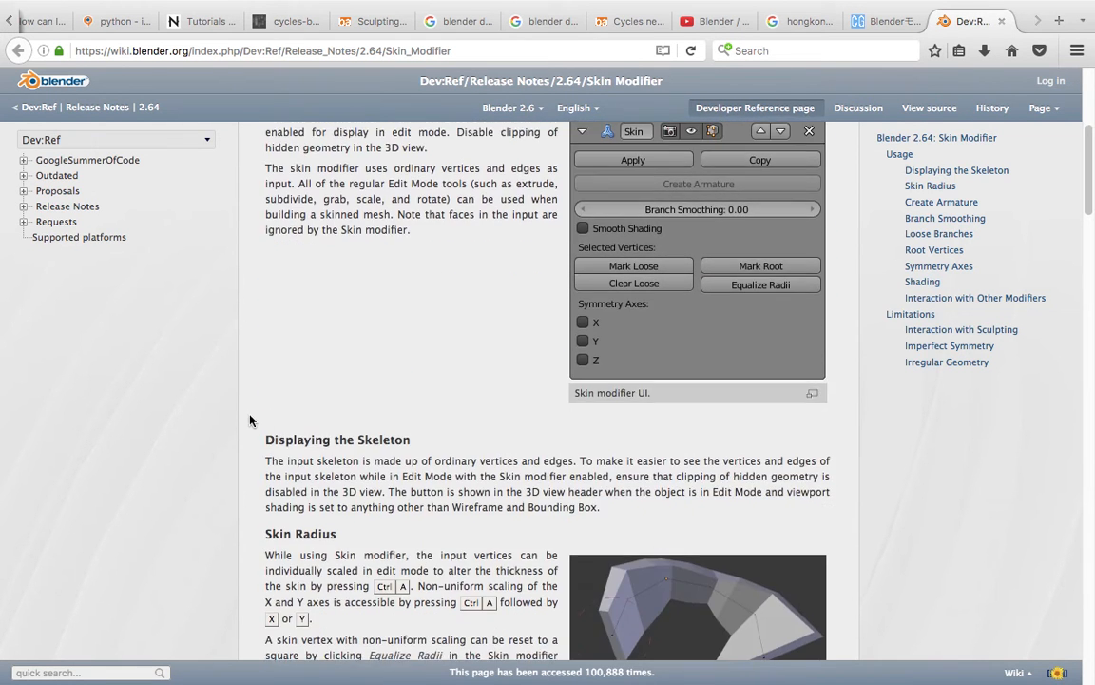
scroll(242, 420, down, 2)
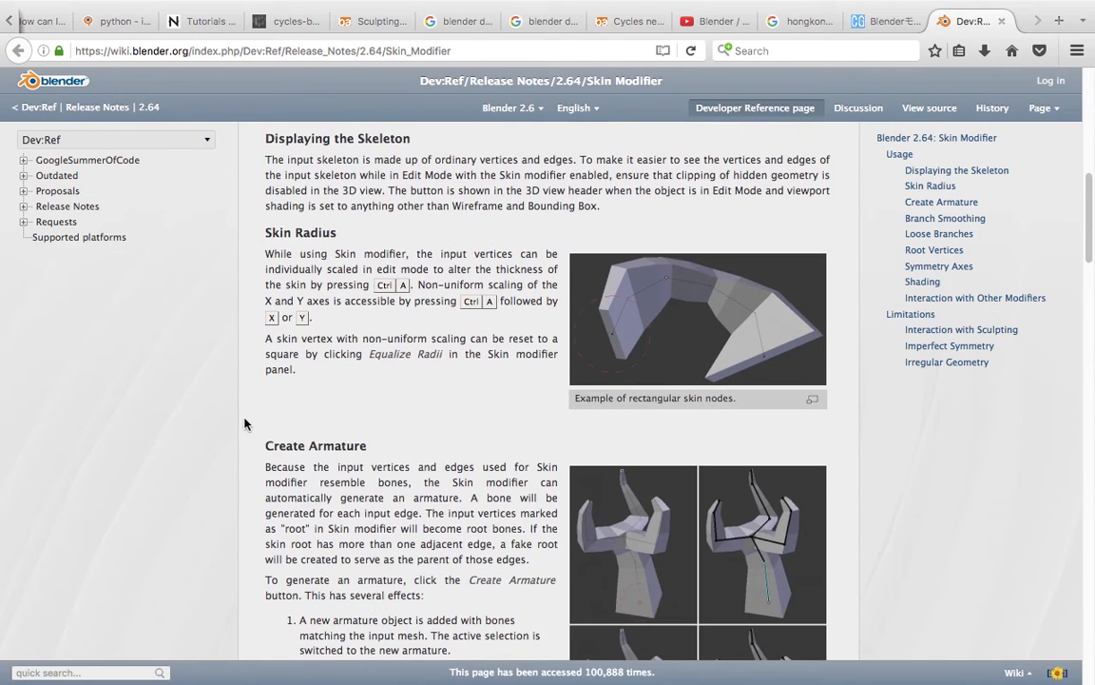
scroll(249, 415, down, 1)
scroll(249, 417, down, 15)
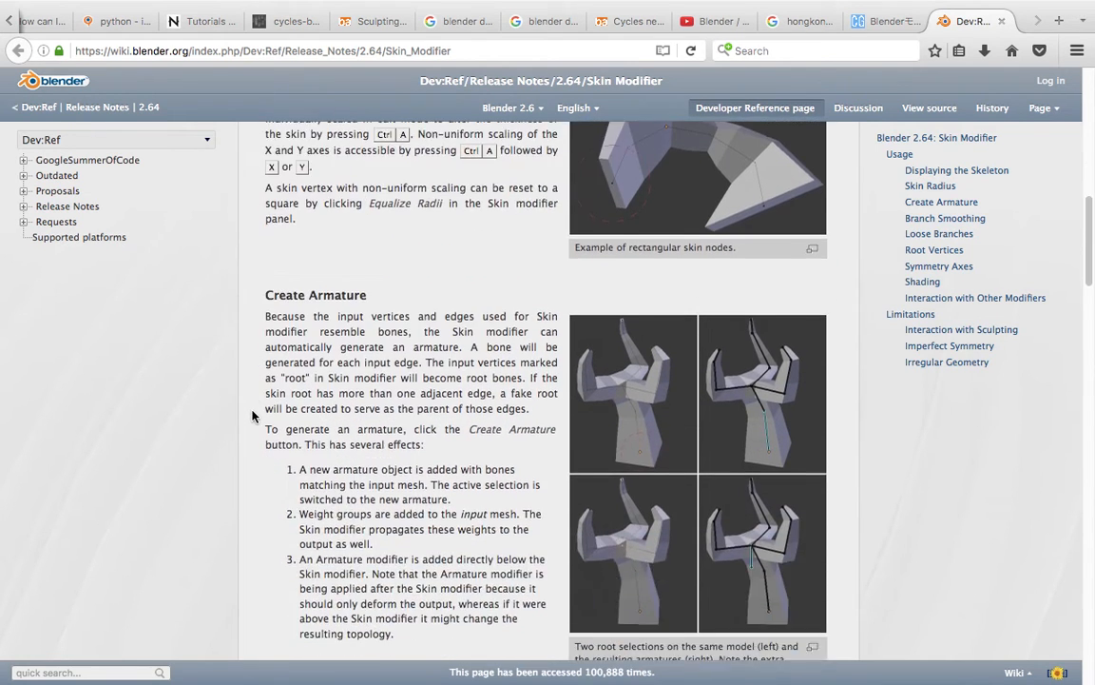
scroll(236, 421, down, 9)
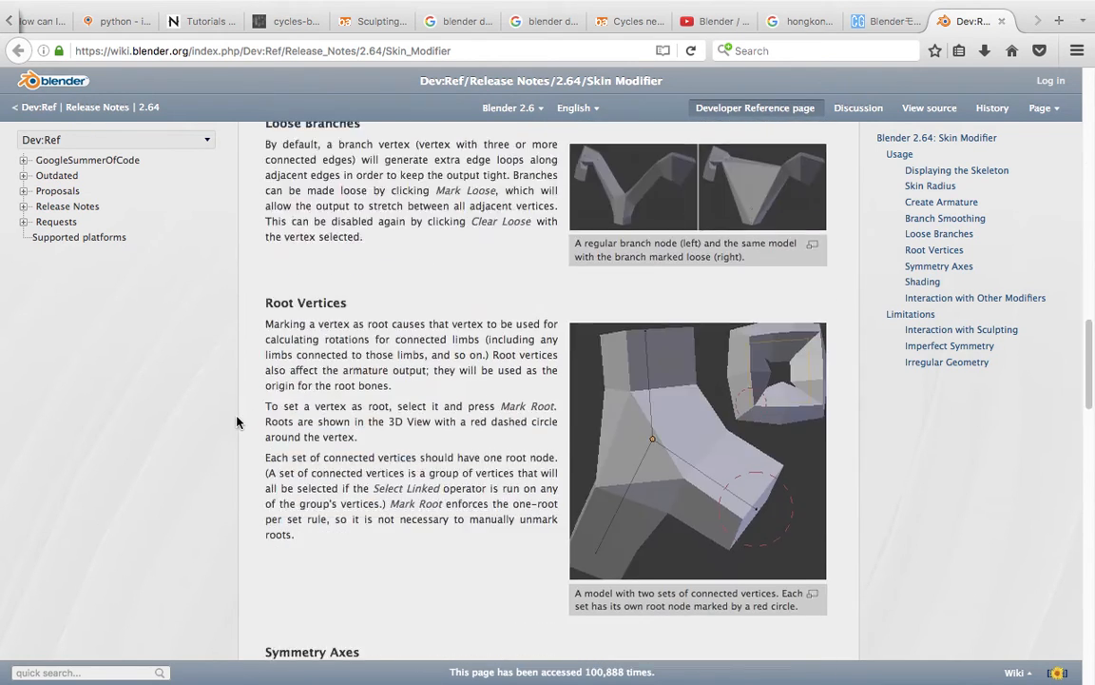
Step: Review the Branch Smoothing, Loose Branches, Root Vertices and Symmetry Axes sections, ending back at Usage
scroll(257, 415, up, 4)
scroll(256, 414, up, 8)
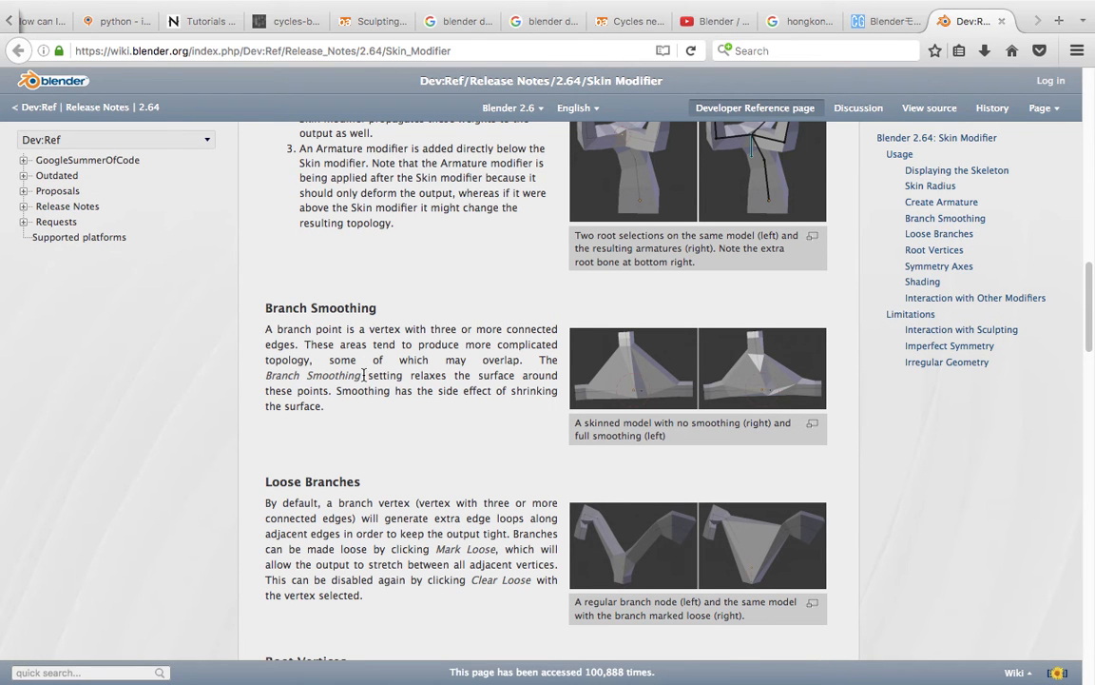
scroll(364, 375, down, 2)
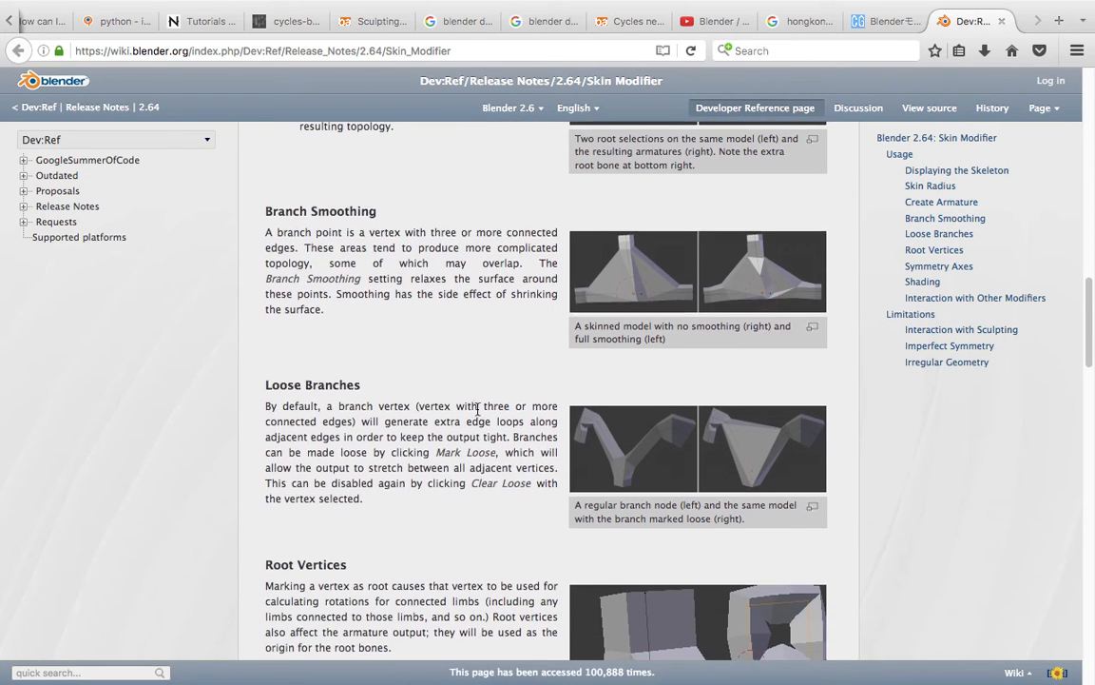
scroll(476, 404, down, 4)
scroll(570, 409, down, 1)
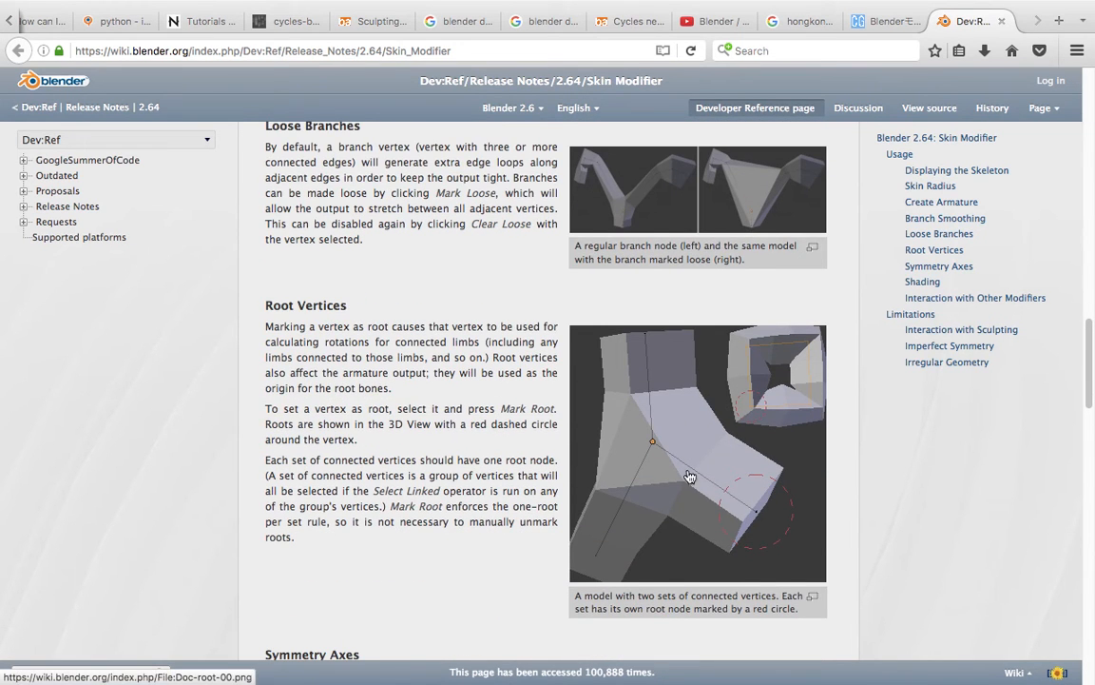
scroll(723, 419, down, 1)
scroll(728, 359, down, 5)
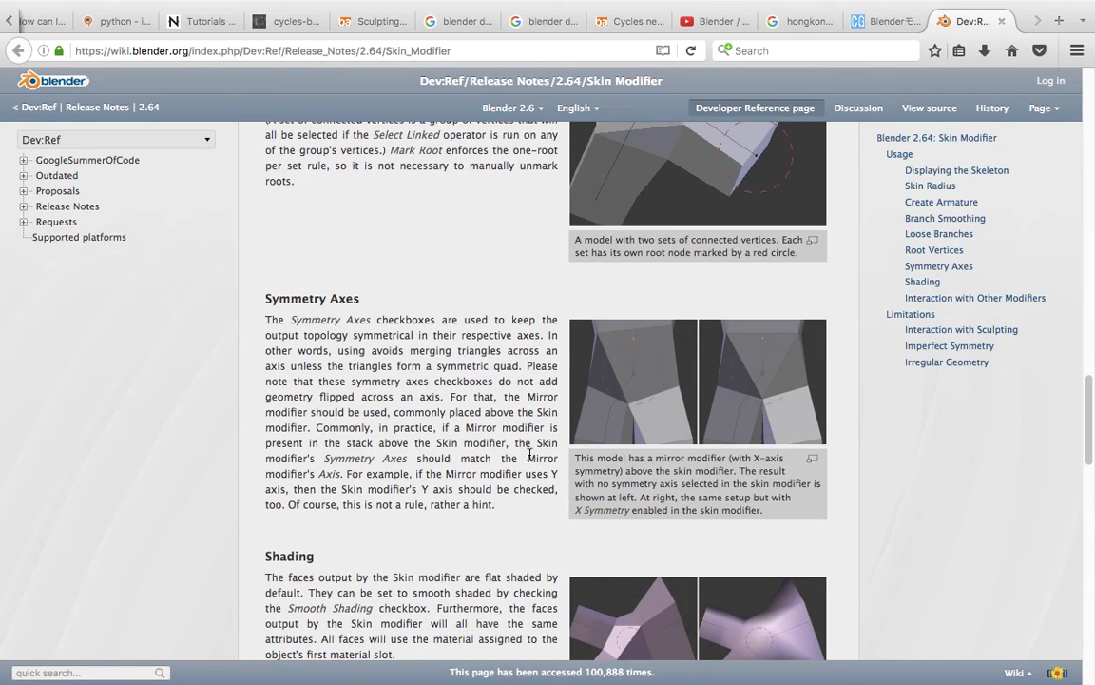
scroll(528, 456, down, 5)
scroll(422, 412, down, 2)
scroll(421, 412, up, 9)
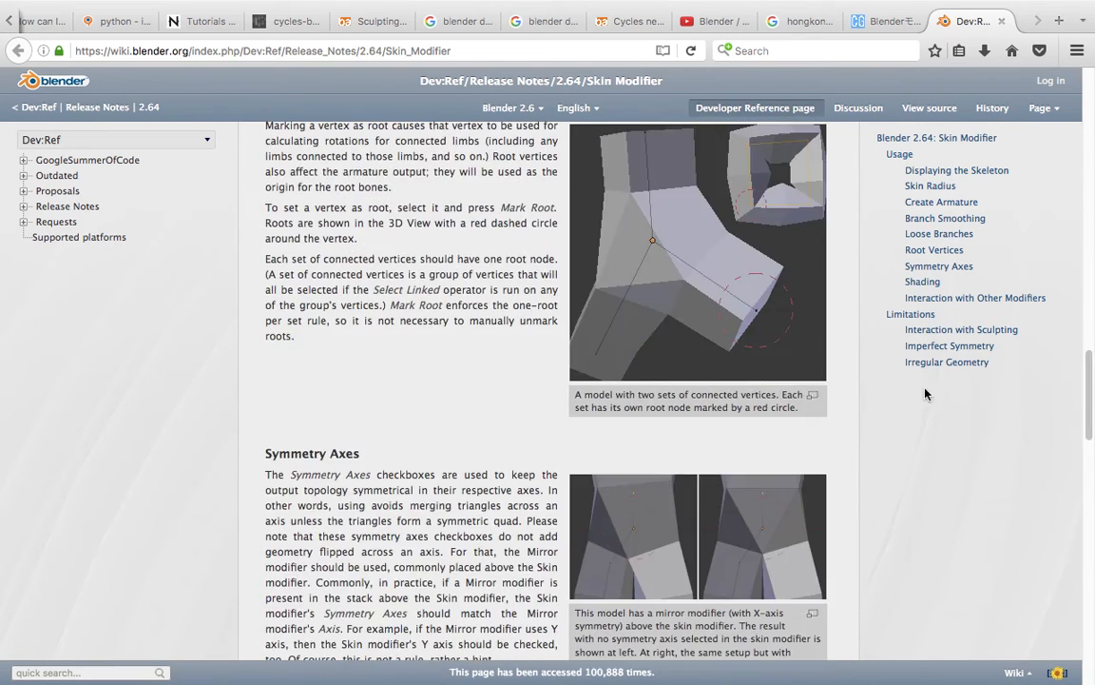
scroll(390, 351, up, 3)
scroll(710, 569, up, 18)
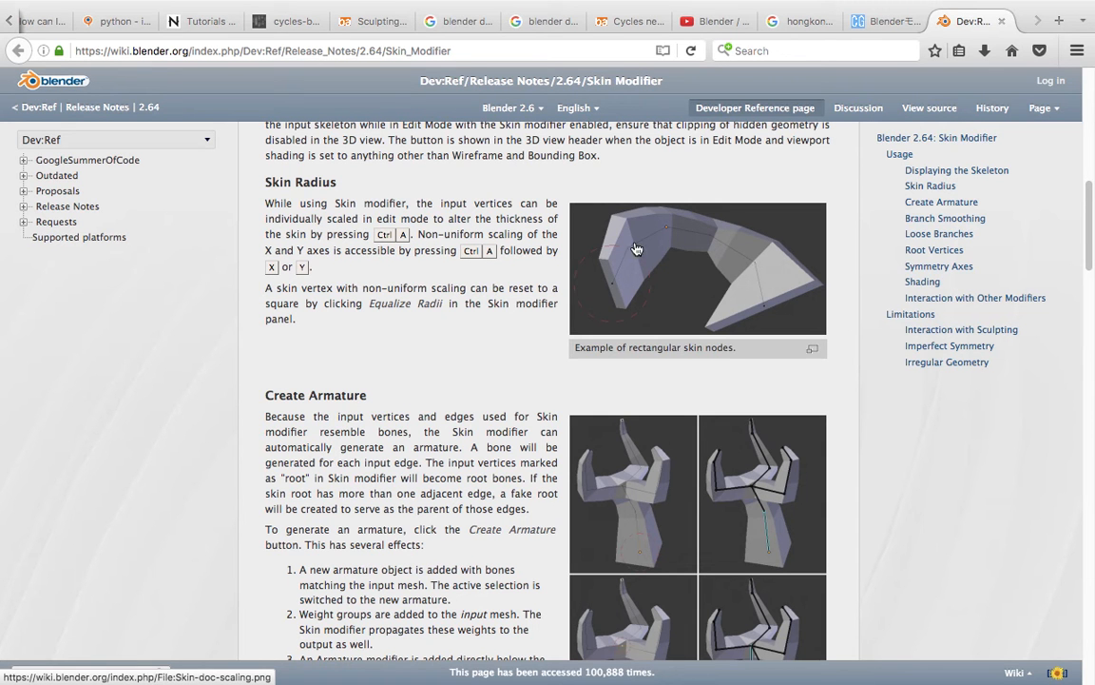
drag(1093, 252, 1094, 163)
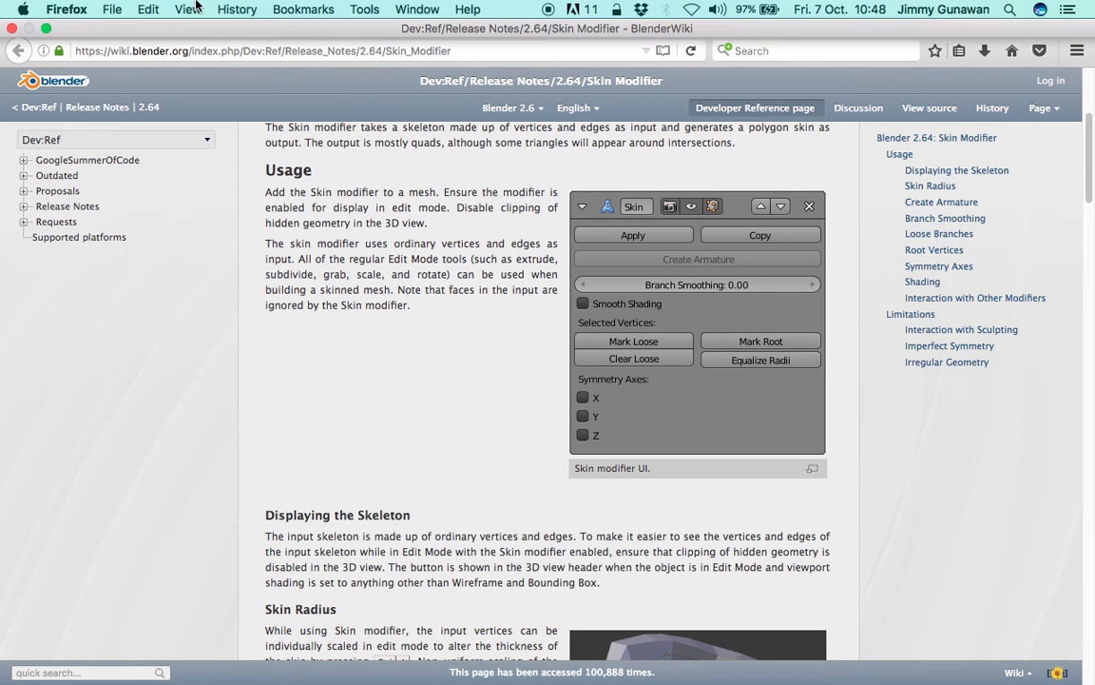
Step: Switch from the browser to Blender and view the default cube scene from several angles
click(67, 9)
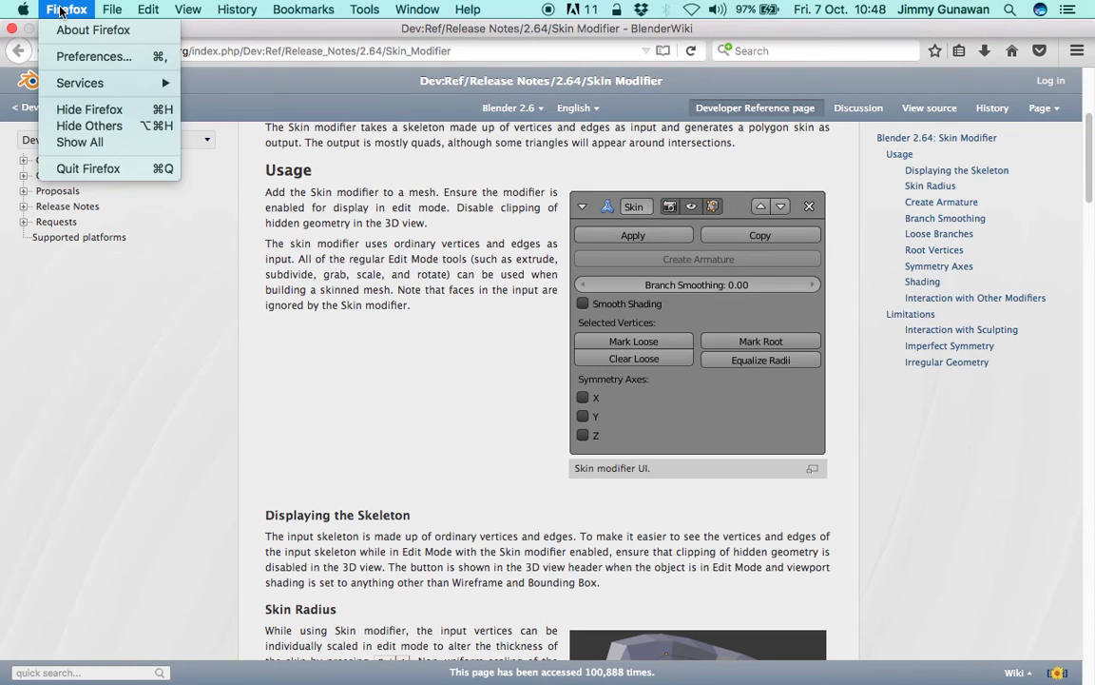
click(83, 170)
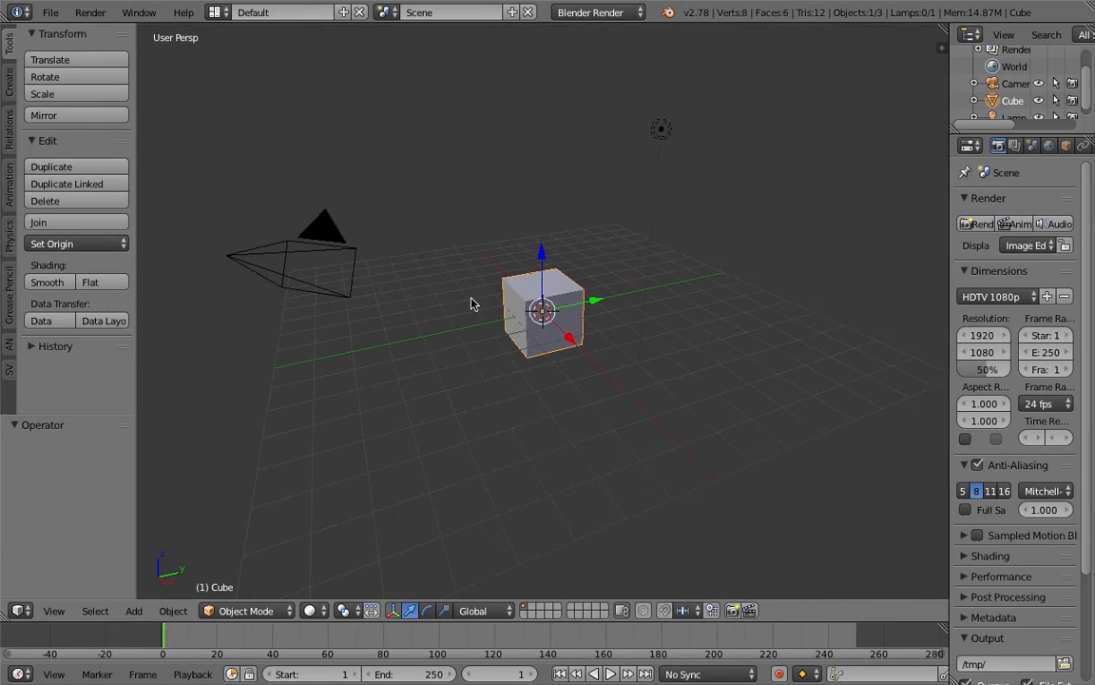
middle_drag(470, 303, 528, 296)
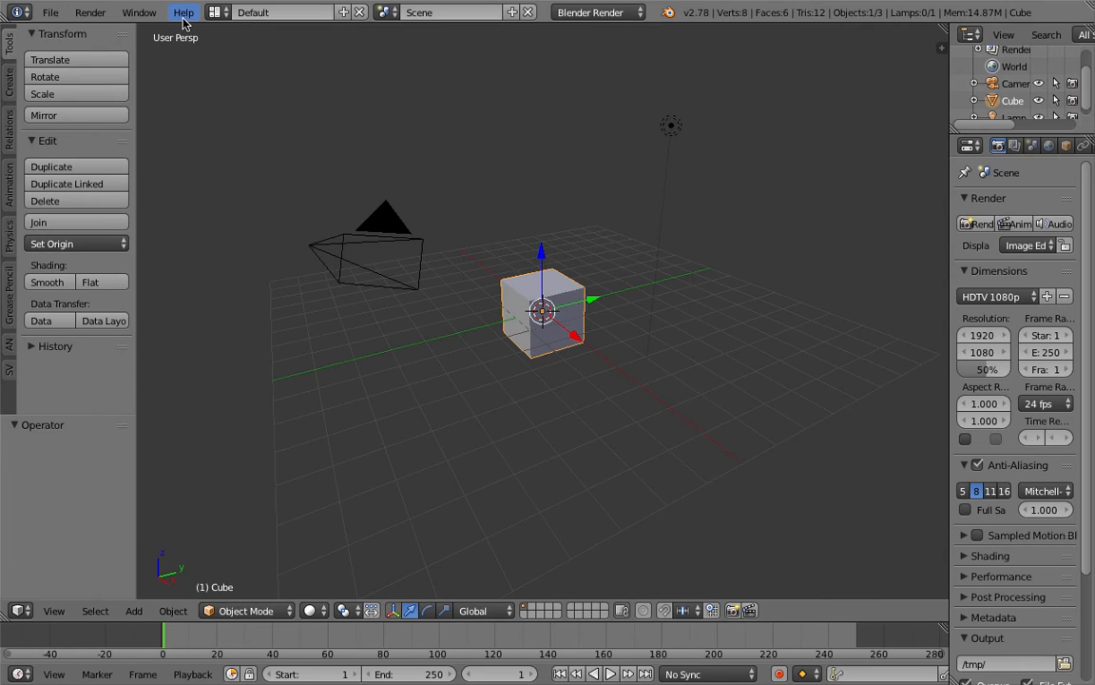
middle_drag(628, 323, 701, 319)
mouse_move(504, 306)
middle_down()
mouse_move(572, 308)
mouse_move(499, 290)
middle_up()
middle_drag(367, 209, 621, 326)
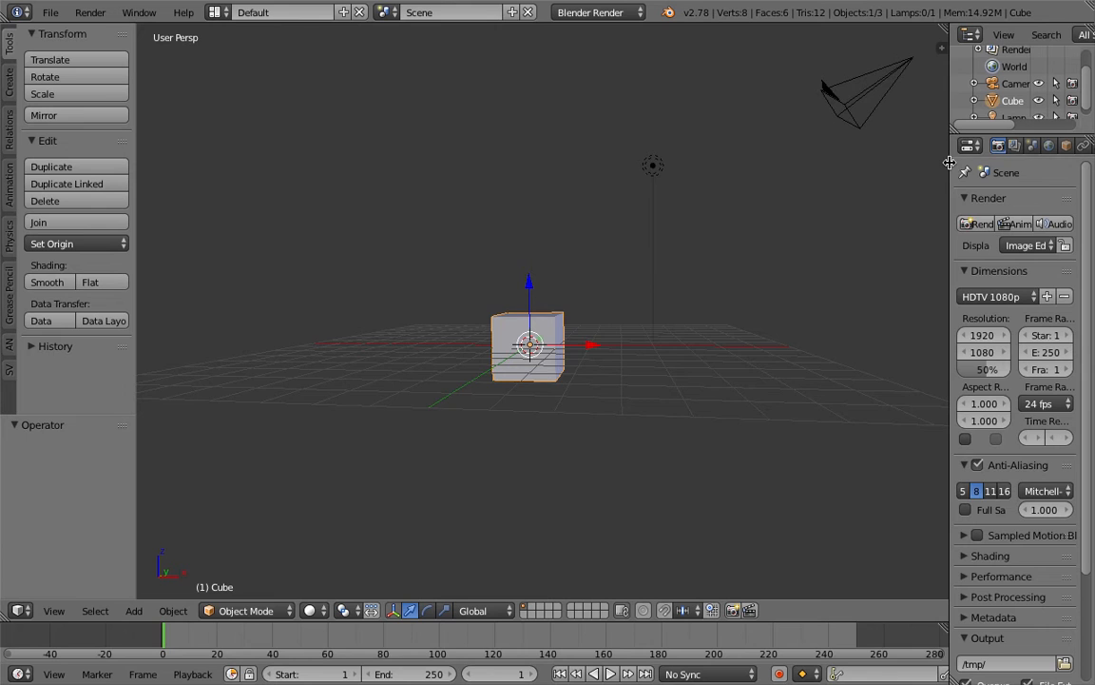
Step: Widen the Properties editor and show the cube's modifier settings
drag(953, 167, 867, 167)
middle_drag(519, 319, 523, 318)
click(1015, 145)
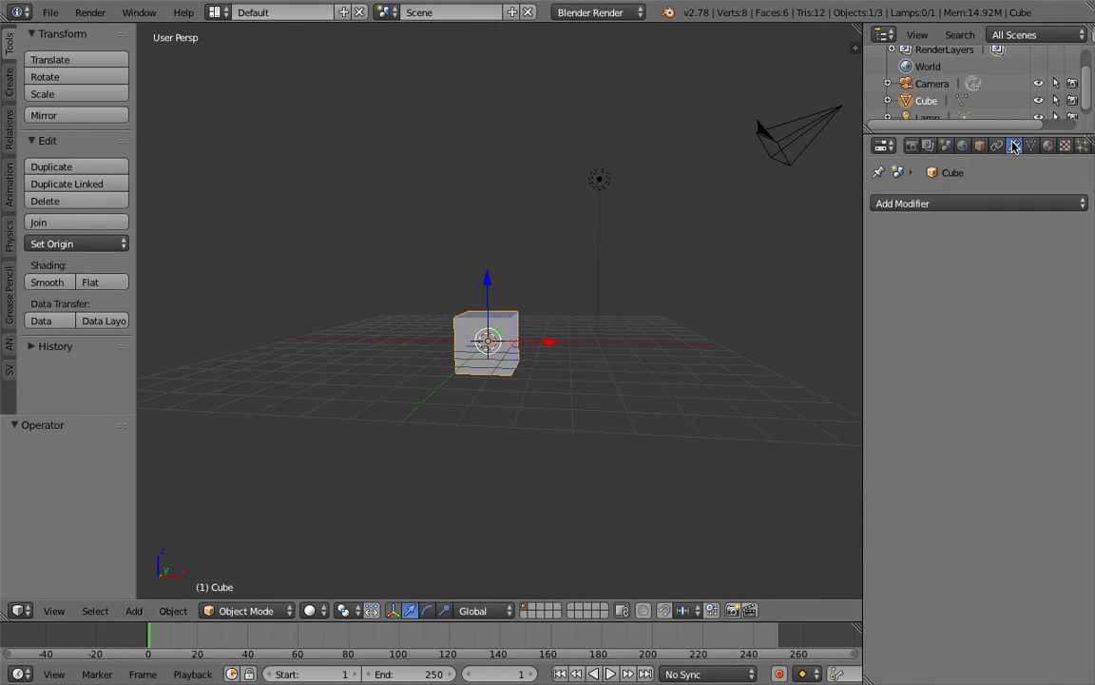
click(964, 200)
click(547, 134)
middle_drag(539, 285, 575, 329)
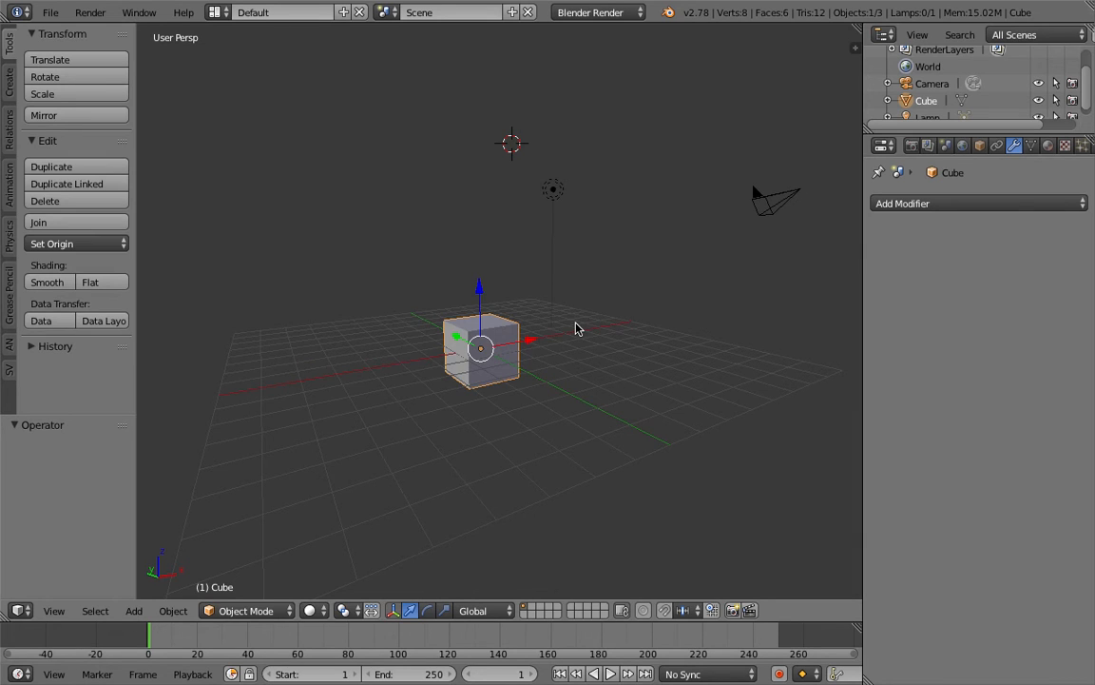
Step: Enter Edit Mode on the cube and merge all its vertices into one At Center
key(Tab)
middle_drag(547, 332, 540, 333)
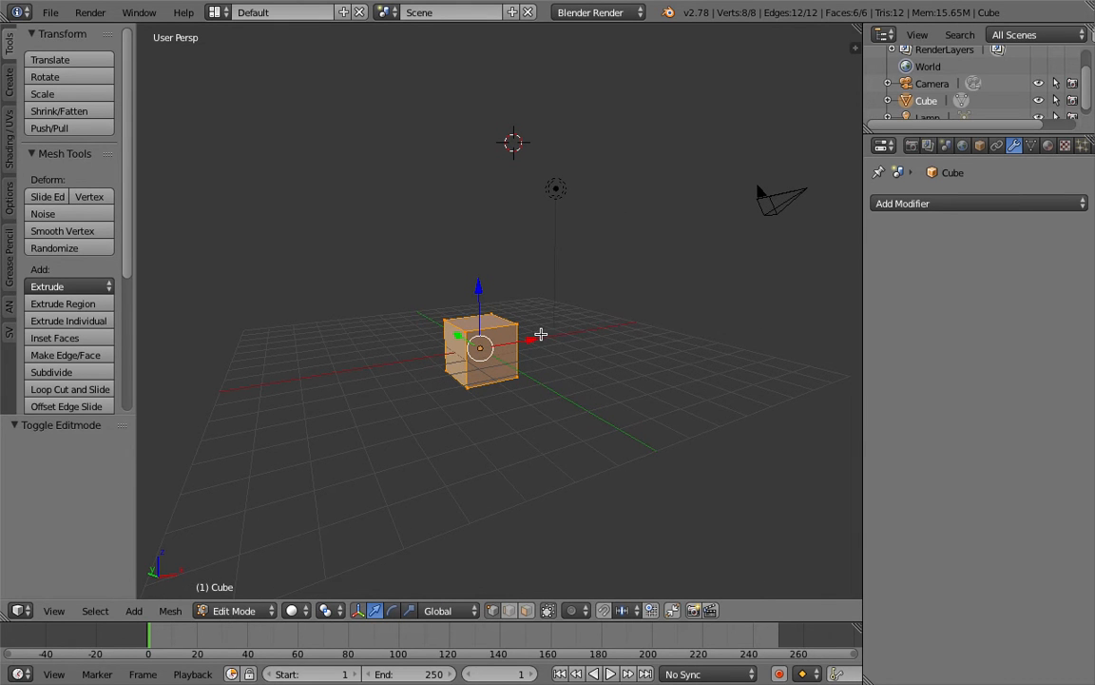
key(space)
text(merge)
click(559, 364)
click(549, 364)
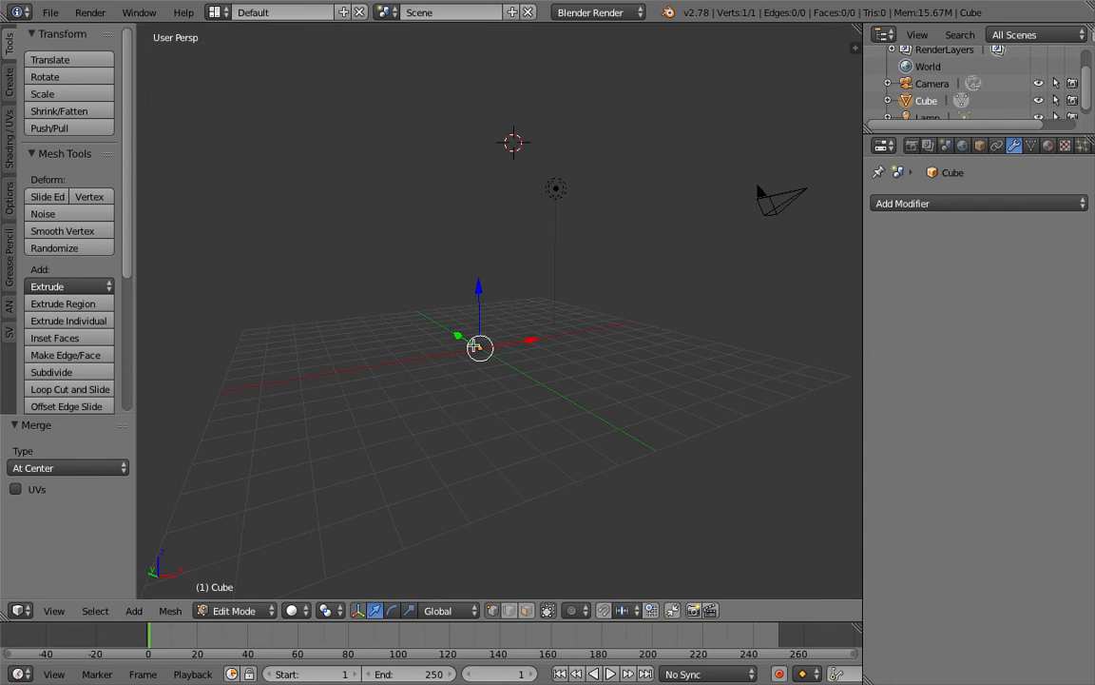
Step: Extrude the vertex upward along Z three times to form a straight trunk, the first segment about 1.6 units long
middle_drag(504, 330, 515, 404)
key(e)
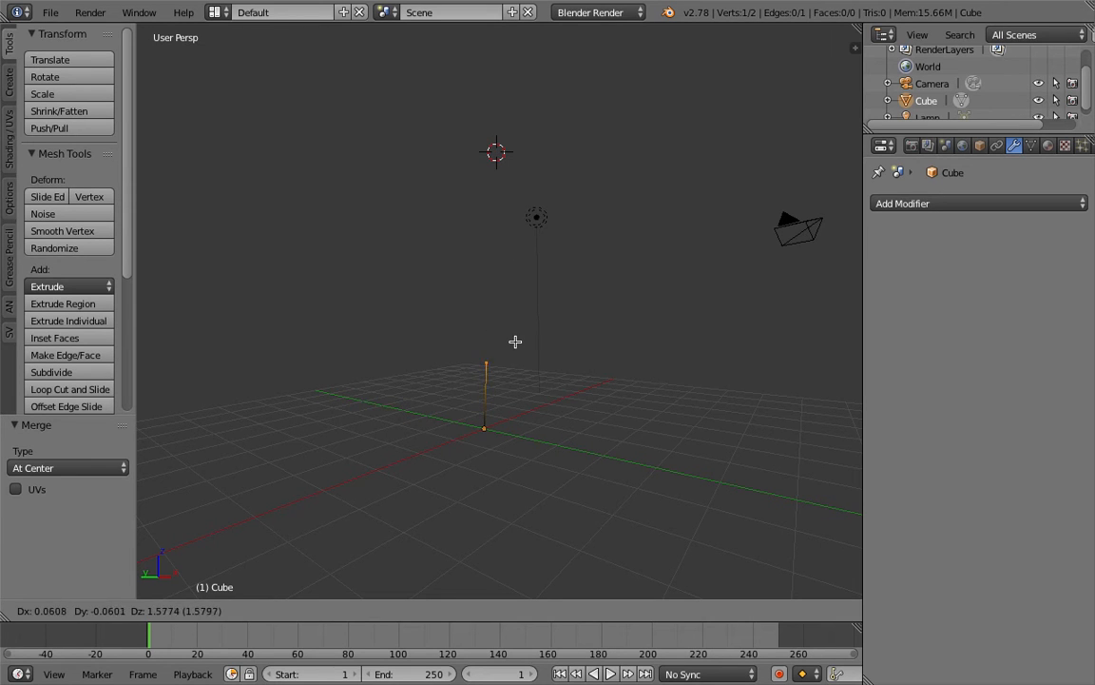
key(z)
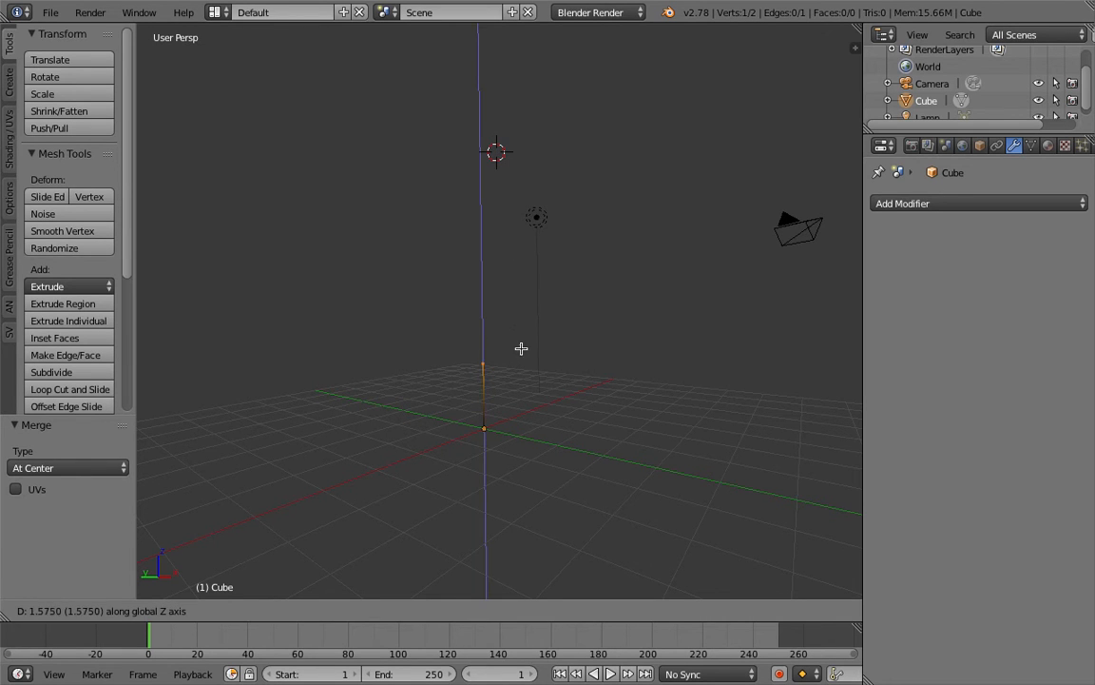
click(523, 348)
key(e)
key(z)
click(532, 304)
key(e)
key(z)
click(533, 260)
Step: Extrude a two-segment branch from the top of the trunk outward to the left
key(e)
click(475, 253)
key(e)
click(428, 244)
Step: Extrude a two-segment branch from the trunk's top vertex up and outward to the right
right_click(499, 290)
key(e)
click(514, 244)
key(e)
click(551, 236)
Step: Extrude a two-segment twig upward from the first joint of the upper right branch
right_click(497, 249)
key(e)
click(492, 215)
key(e)
click(468, 201)
Step: Extrude a right-hand branch with a forked end from the trunk joint below the top
right_click(492, 326)
key(e)
click(501, 313)
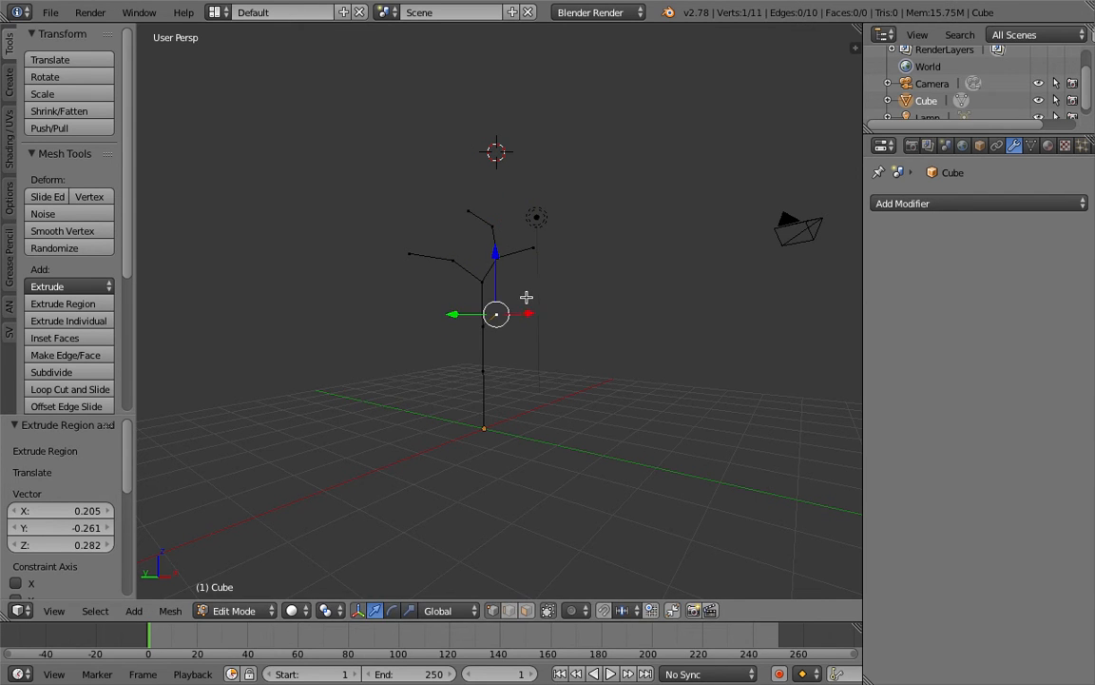
key(e)
click(582, 281)
key(e)
click(570, 298)
middle_drag(523, 334, 487, 325)
key(e)
click(521, 294)
Step: Extrude a two-segment branch to the left from the same lower trunk joint
right_click(471, 324)
key(e)
click(452, 314)
key(e)
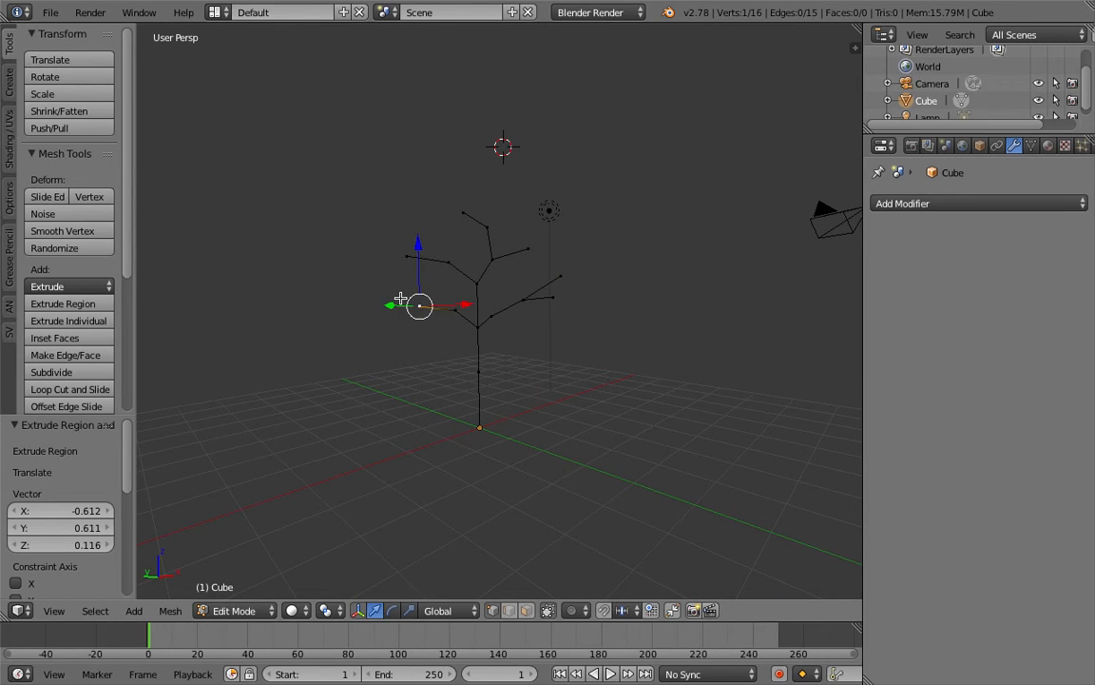
click(400, 304)
Step: Extrude short side twigs from the existing branches of the skeleton
middle_drag(399, 305, 511, 301)
key(e)
click(451, 319)
key(e)
click(490, 295)
Step: Move several branch vertices, including the upper right branch's tip, to spread the branches out in depth
key(g)
click(481, 323)
right_click(529, 308)
middle_drag(528, 308, 495, 310)
key(g)
click(521, 314)
right_click(517, 257)
key(g)
click(519, 258)
right_click(548, 264)
key(g)
click(557, 254)
Step: Extrude short forked twigs at the ends of the upper branches
key(e)
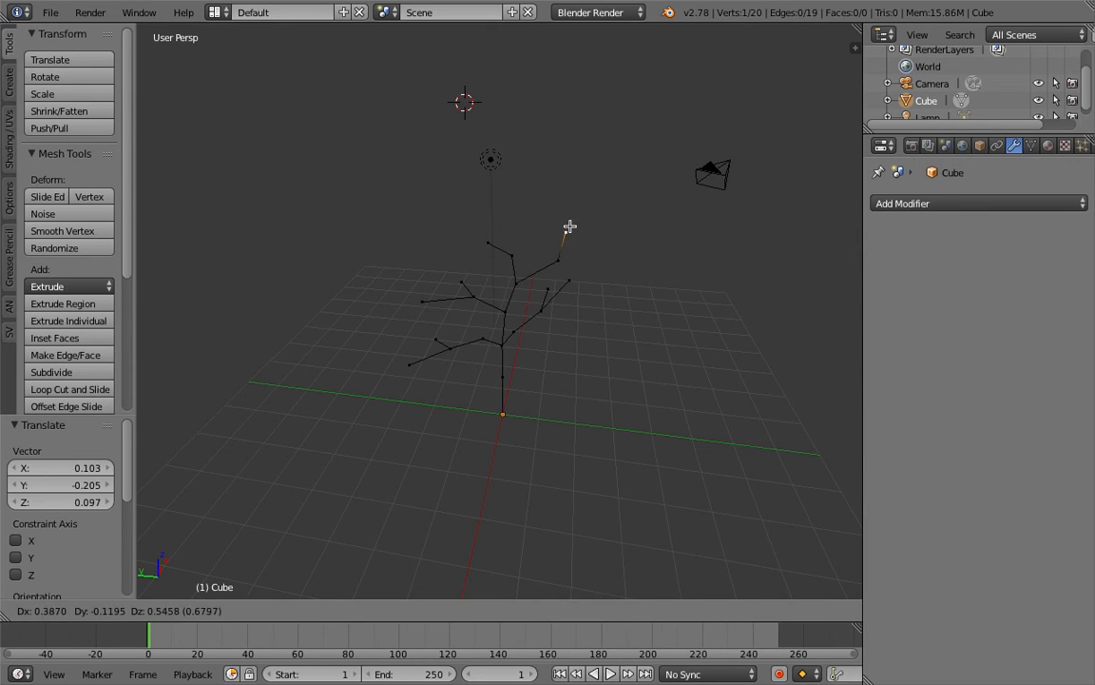
click(568, 228)
key(e)
click(582, 258)
key(e)
click(513, 245)
Step: Extrude a new branch segment outward from the middle of the trunk
middle_drag(509, 330, 549, 355)
key(e)
click(565, 330)
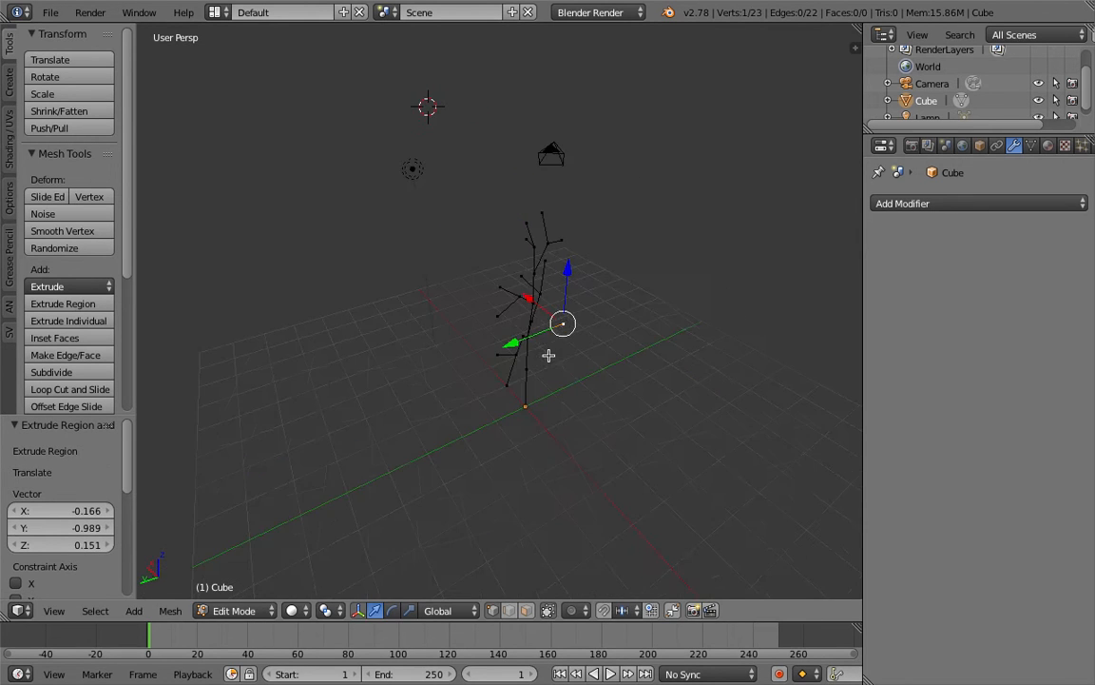
Step: Extrude two short twigs from the new branch that grows out of the middle of the trunk
key(e)
click(587, 326)
right_click(566, 324)
key(e)
click(576, 291)
Step: Extrude a multi-segment branch from the lower trunk vertex, curving outward and up to its tip
right_click(526, 369)
key(e)
click(491, 334)
key(e)
click(464, 298)
key(e)
click(483, 256)
key(e)
click(496, 262)
key(e)
click(496, 266)
key(e)
click(511, 229)
Step: Return to Object Mode and add a Skin modifier to the tree skeleton
middle_drag(511, 228, 509, 313)
key(Tab)
click(496, 323)
click(928, 203)
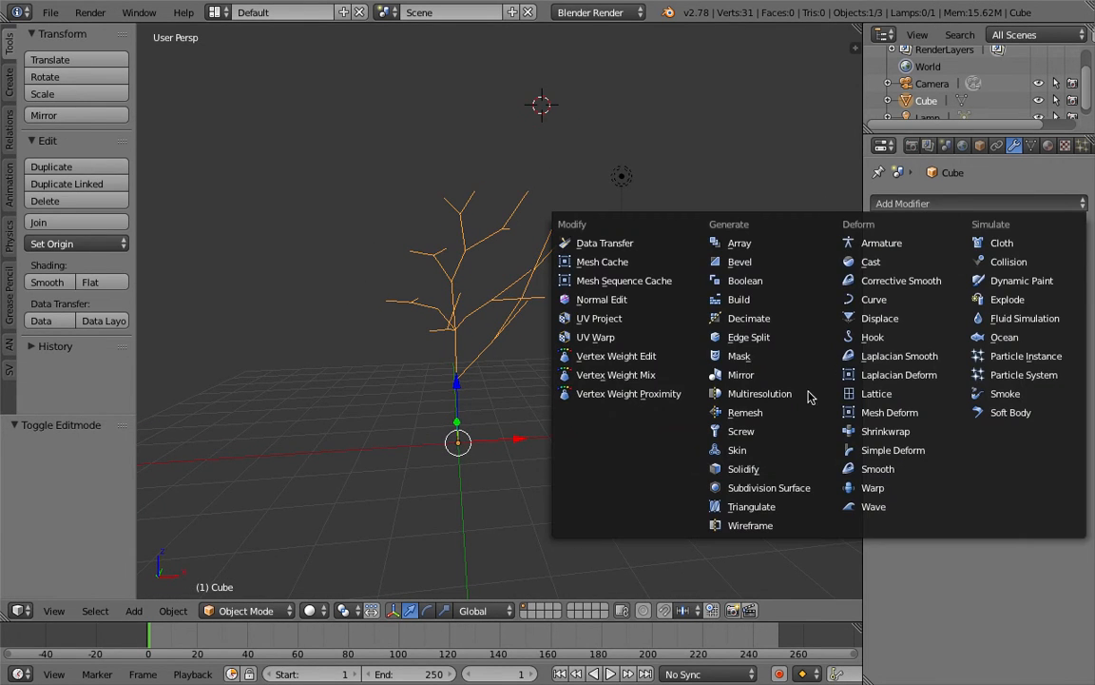
click(756, 456)
middle_drag(525, 346, 493, 437)
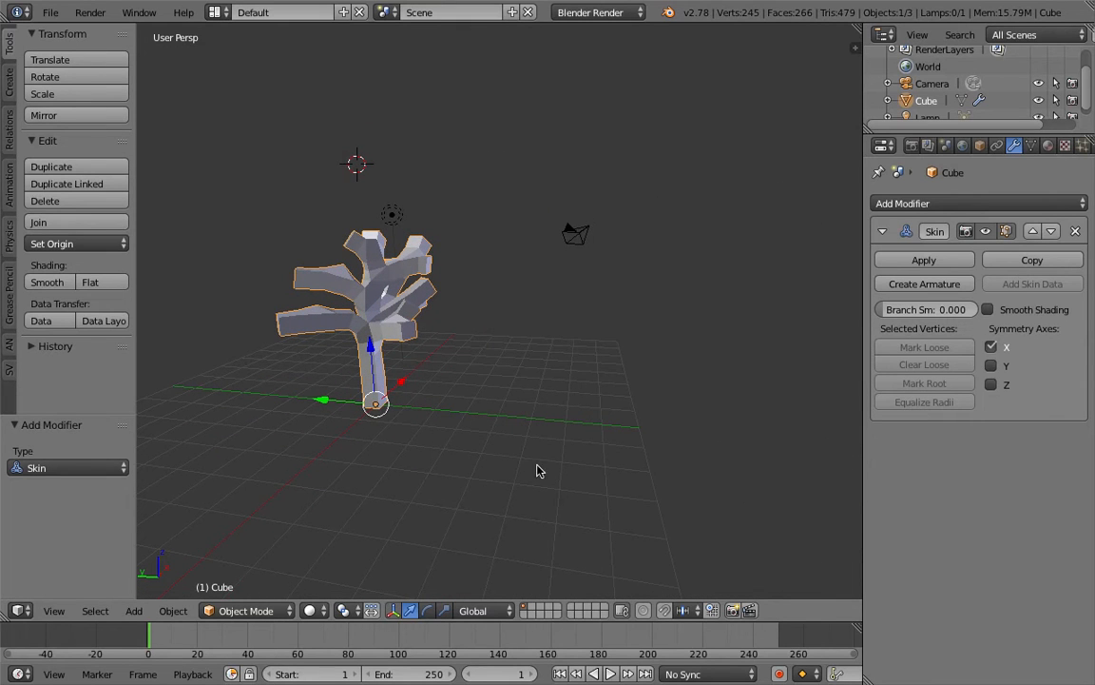
Step: Draw a freehand Grease Pencil spiral beside the tree and convert it to a Bezier Curve
mouse_move(544, 463)
mouse_down()
mouse_move(518, 325)
mouse_move(630, 435)
mouse_move(567, 330)
mouse_move(571, 389)
mouse_up()
mouse_move(571, 389)
middle_down()
mouse_move(574, 421)
mouse_move(607, 399)
mouse_move(594, 397)
middle_up()
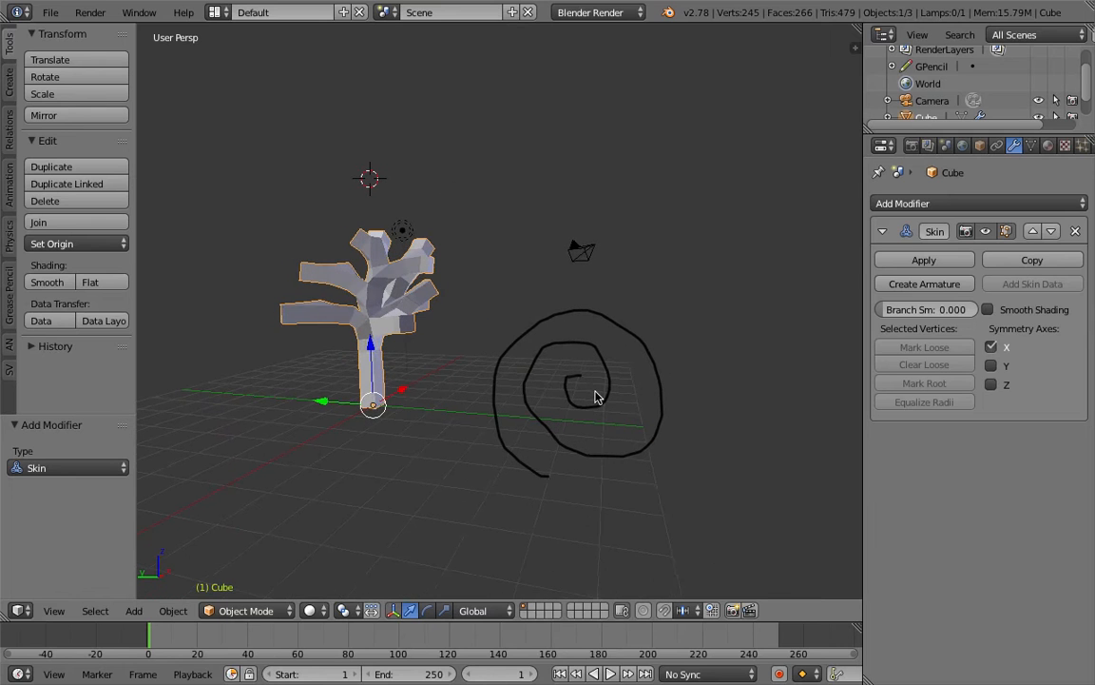
key(space)
text(conver)
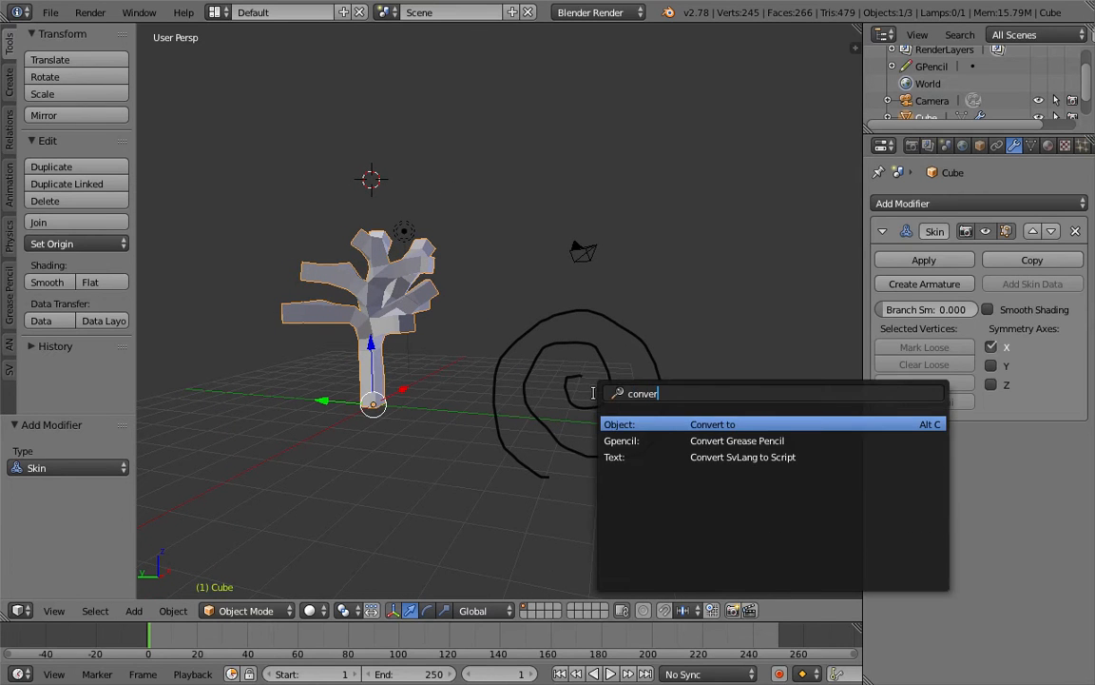
key(Down)
key(Return)
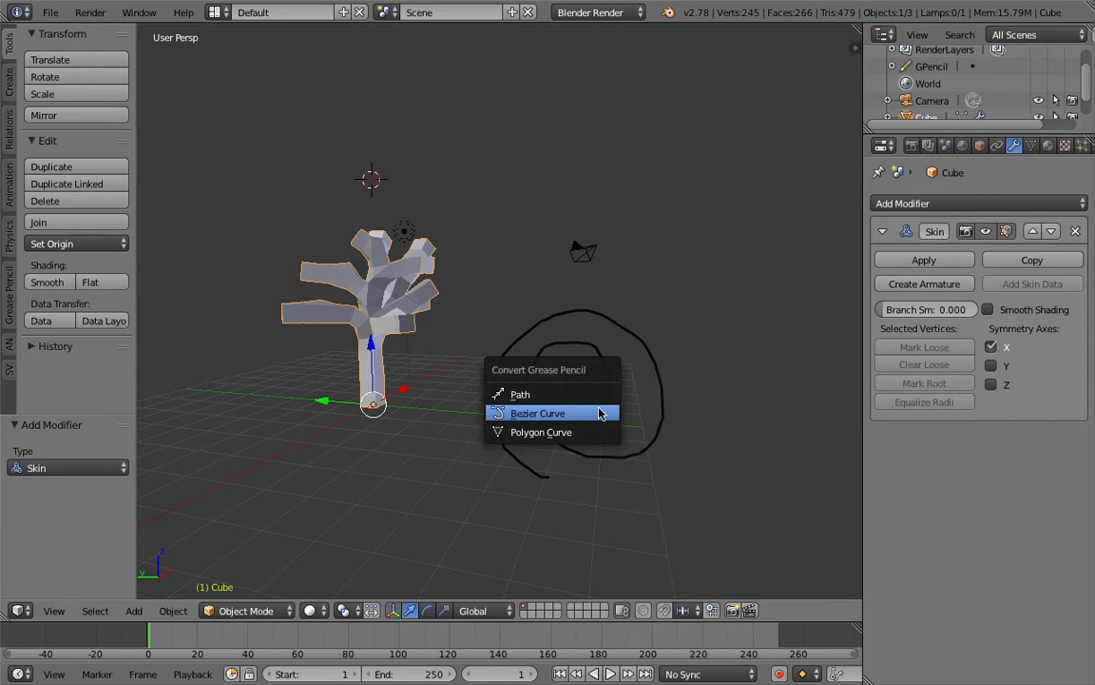
click(598, 413)
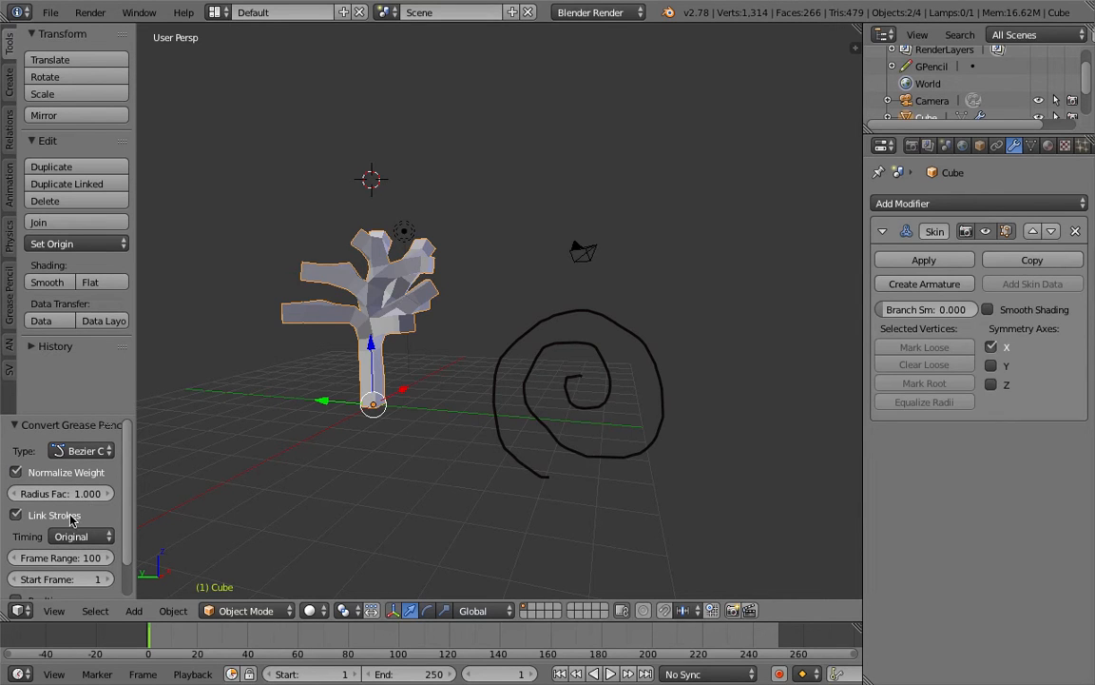
Step: Move the converted spiral curve beside the Grease Pencil stroke, by about X 1.487, Y -5.179, Z -0.212
right_click(543, 354)
key(g)
click(732, 359)
mouse_move(733, 359)
shift+middle_down()
mouse_move(541, 301)
mouse_move(521, 284)
shift+middle_up()
key(Tab)
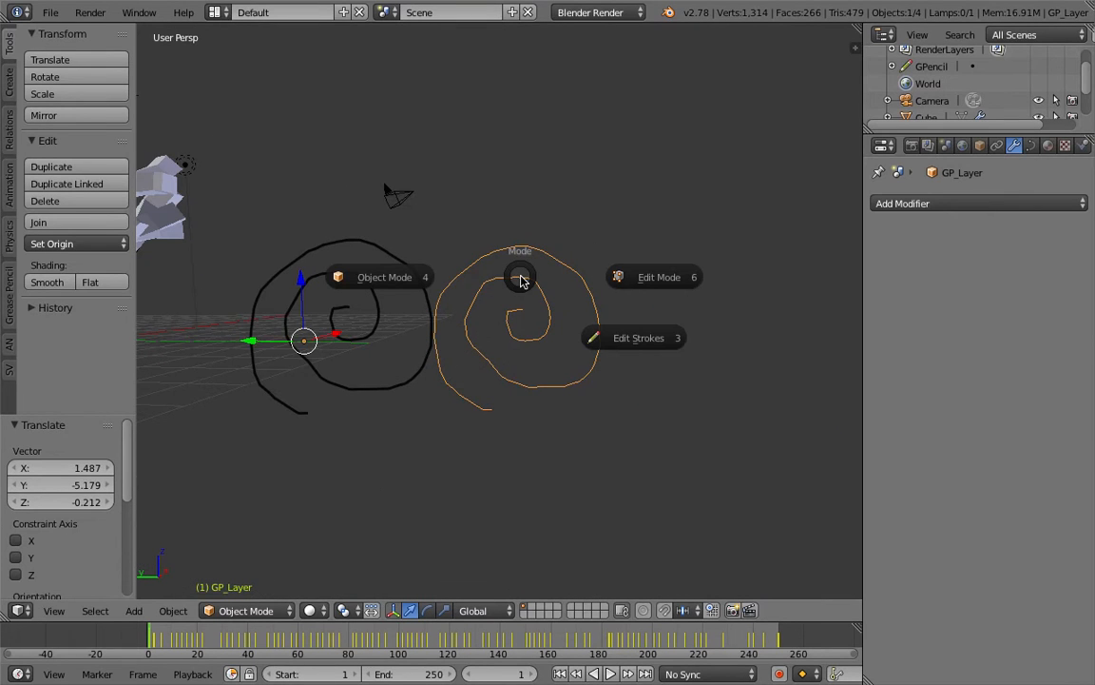
key(Escape)
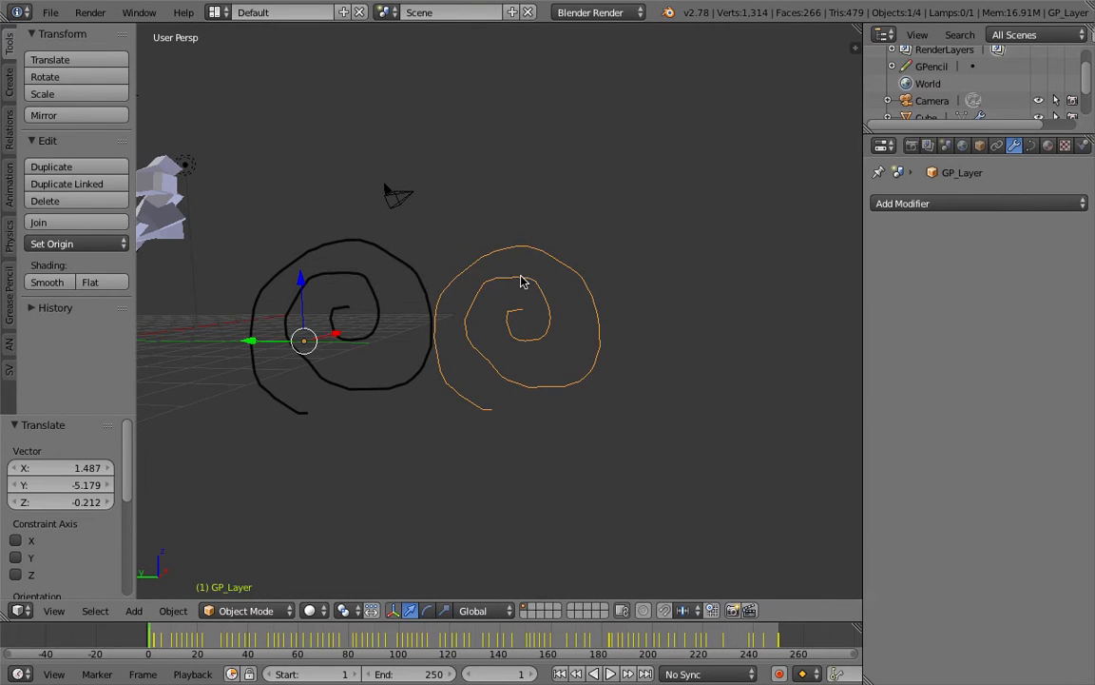
key(space)
text(merge)
key(Return)
Step: Convert the spiral curve to a mesh with Mesh from Curve/Meta/Surf/Text
middle_drag(510, 262, 466, 263)
key(space)
text(conver)
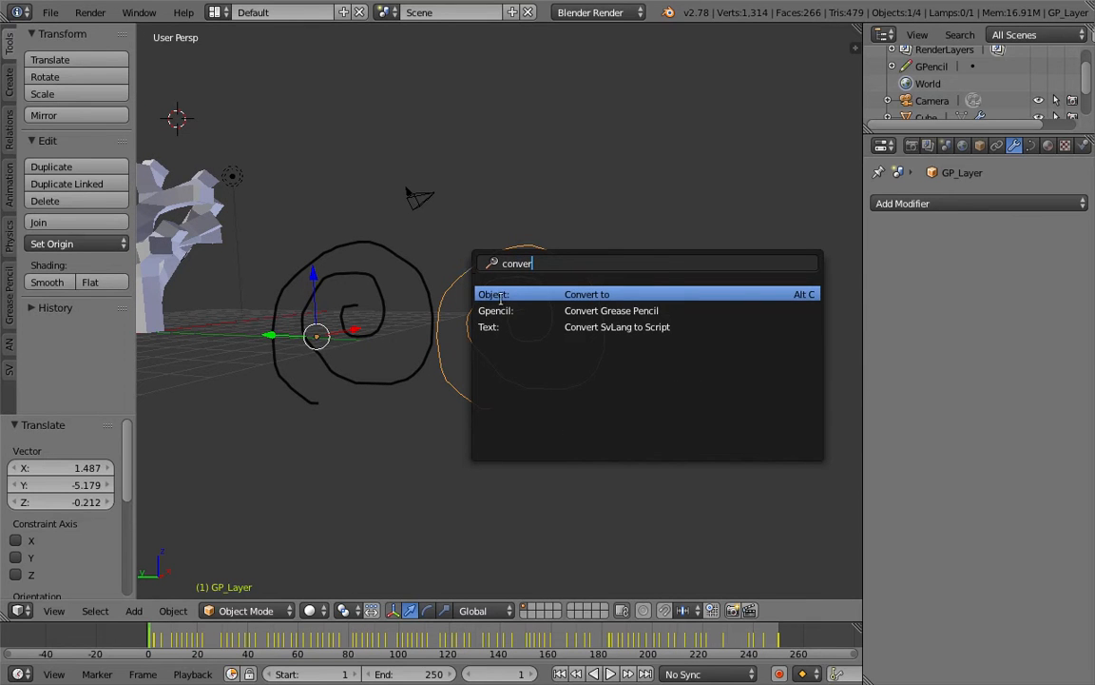
click(521, 294)
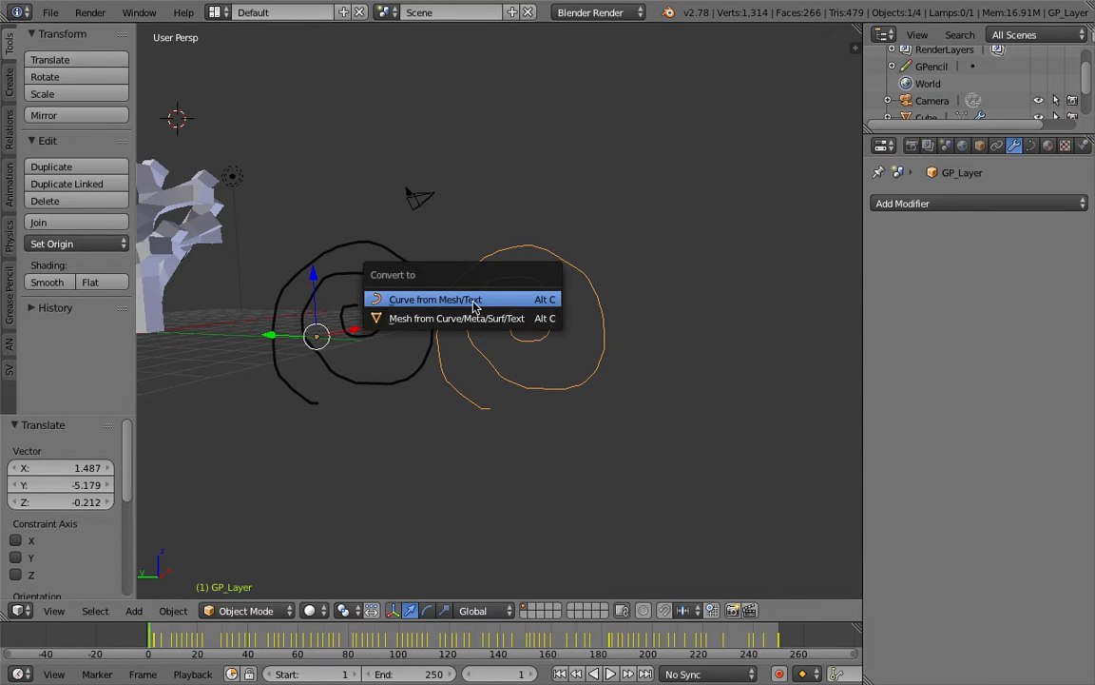
click(476, 317)
Step: Examine the spiral mesh's vertices in Edit Mode and return to Object Mode
middle_drag(477, 318, 616, 296)
key(Tab)
click(557, 359)
key(a)
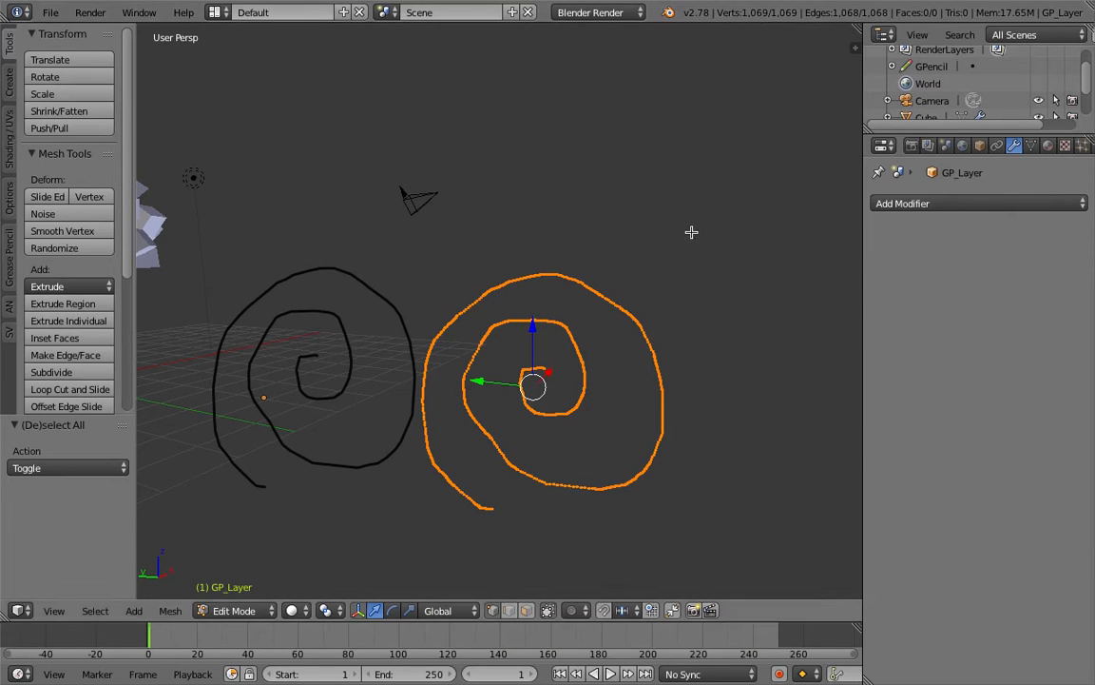
key(Tab)
mouse_move(665, 274)
middle_down()
mouse_move(632, 272)
mouse_move(654, 285)
middle_up()
click(586, 277)
Step: Move the spiral mesh farther from the Grease Pencil stroke, by about X 0.468, Y -0.572, Z -0.010
scroll(583, 297, down, 2)
middle_drag(654, 285, 642, 314)
key(g)
click(662, 318)
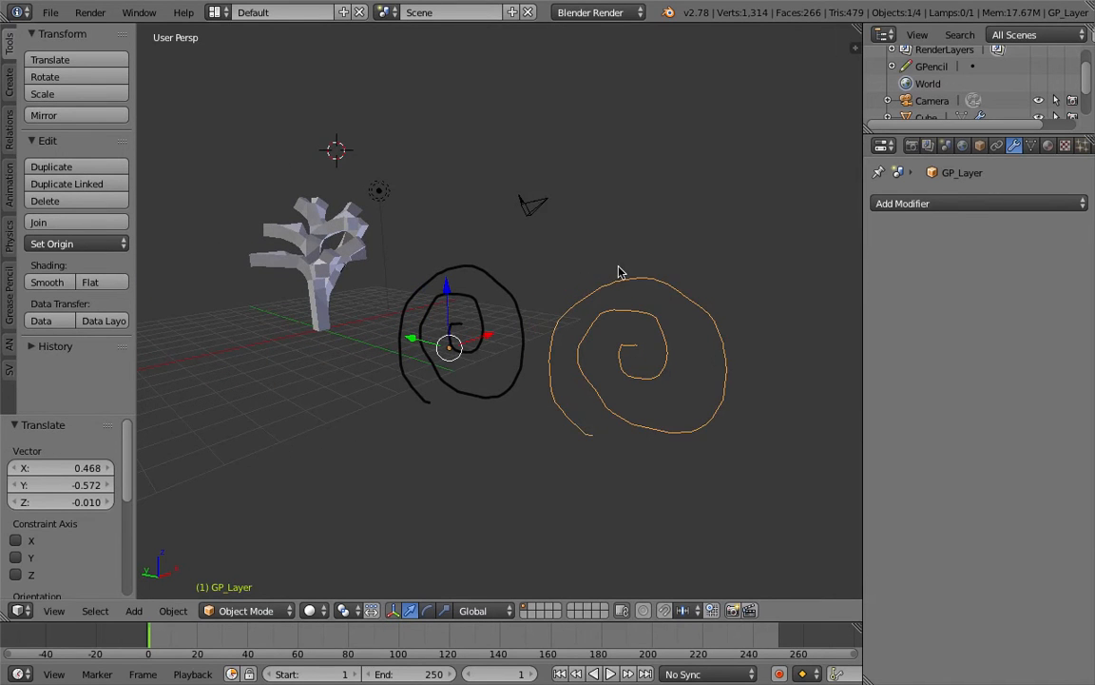
Step: Add a Skin modifier to the spiral mesh and view the thickened tube from several angles
middle_drag(619, 272, 663, 280)
click(910, 205)
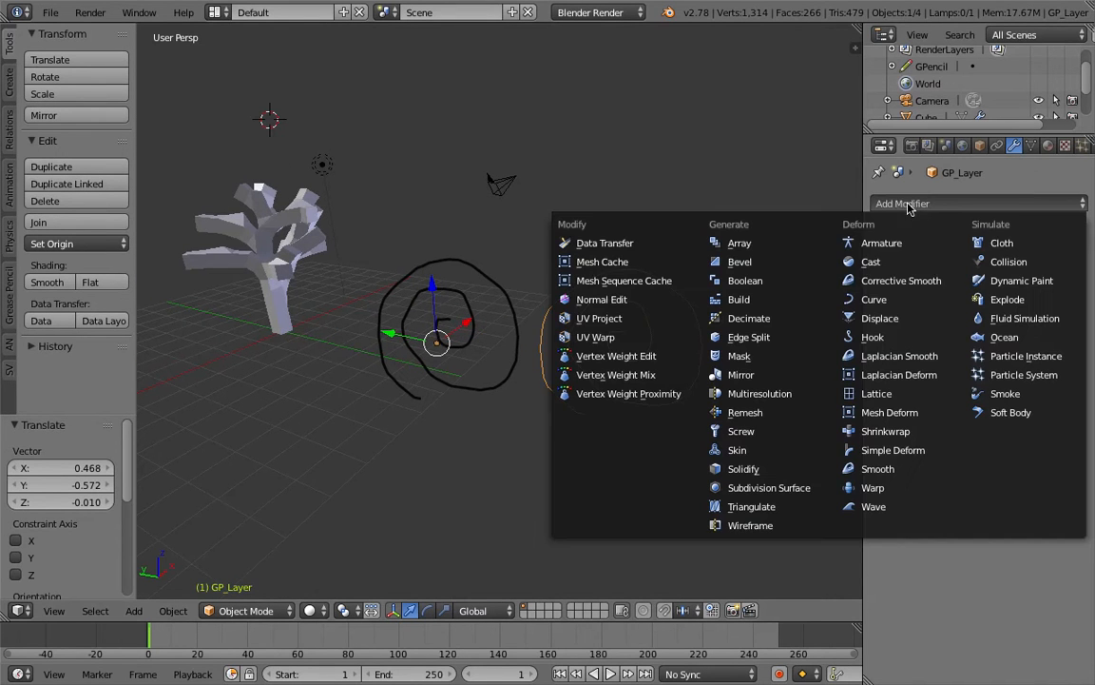
click(814, 449)
mouse_move(543, 303)
middle_down()
mouse_move(533, 285)
mouse_move(582, 395)
mouse_move(636, 307)
mouse_move(660, 317)
middle_up()
scroll(660, 317, up, 2)
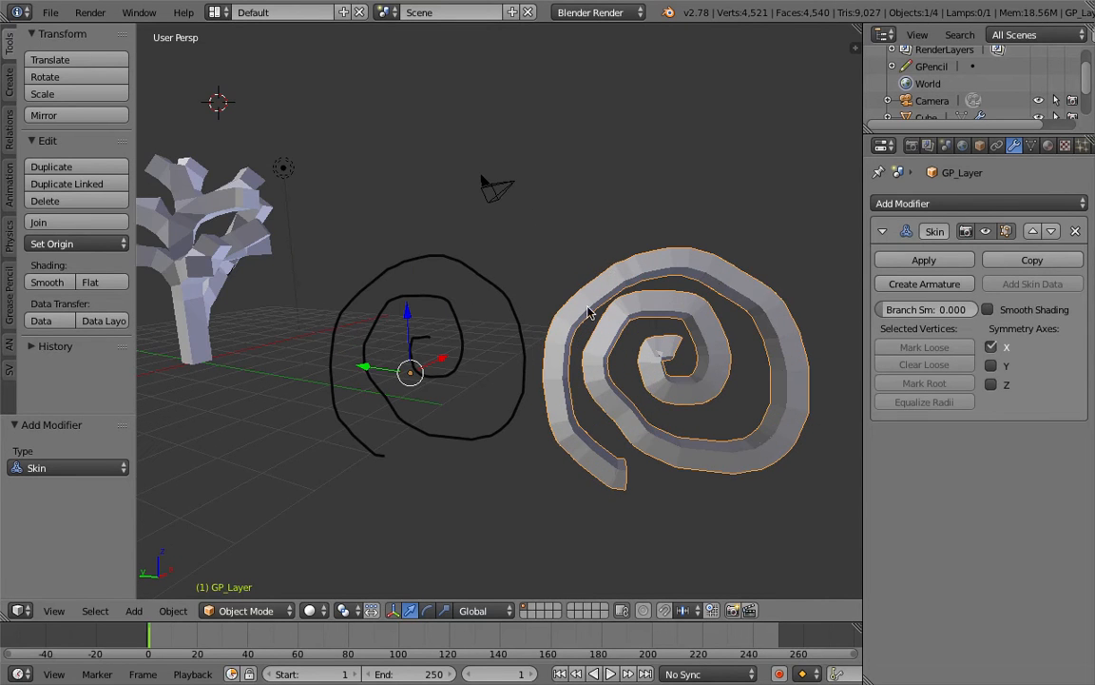
mouse_move(734, 386)
middle_down()
mouse_move(677, 398)
mouse_move(602, 369)
mouse_move(573, 381)
mouse_move(550, 351)
mouse_move(655, 367)
mouse_move(606, 350)
mouse_move(637, 337)
mouse_move(565, 313)
mouse_move(608, 304)
mouse_move(571, 290)
mouse_move(577, 283)
middle_up()
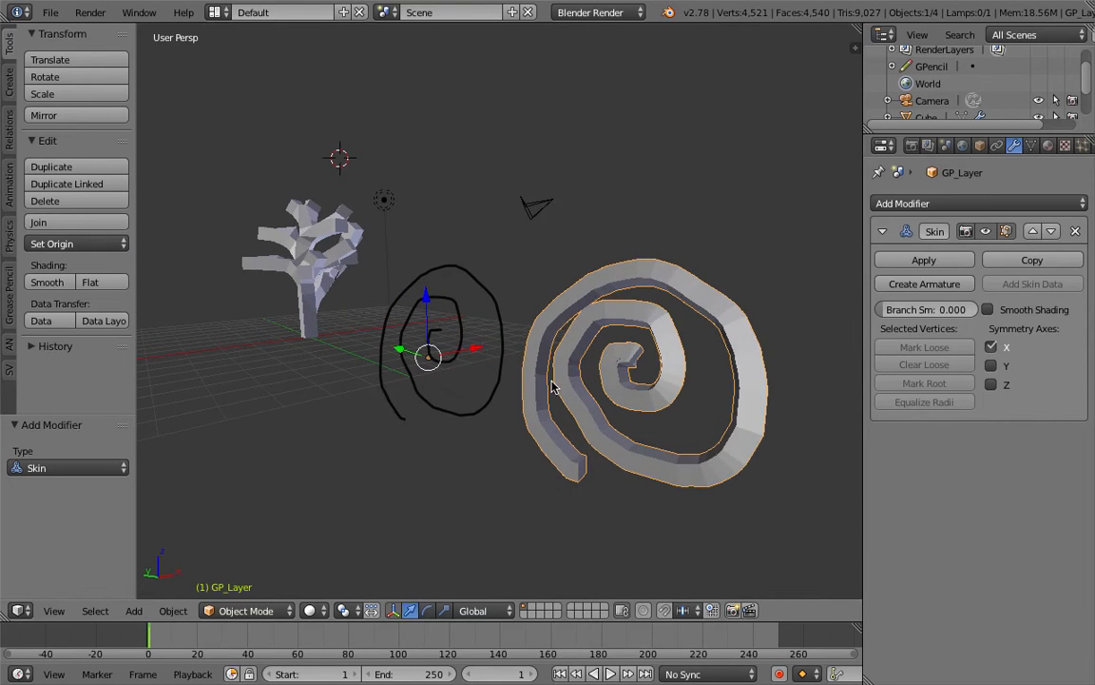
middle_drag(603, 345, 630, 362)
click(880, 204)
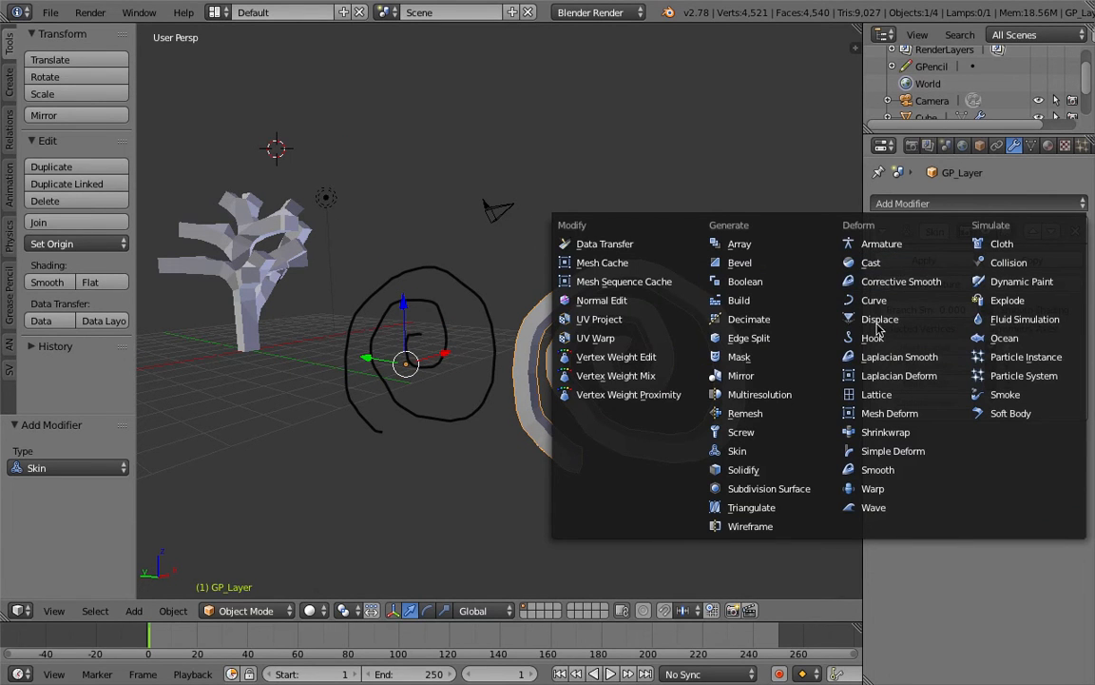
Step: Select the tree, enter Edit Mode and show it in wireframe
middle_drag(559, 367, 470, 381)
right_click(474, 421)
key(Tab)
click(508, 378)
middle_drag(435, 344, 445, 323)
key(z)
Step: Scale the skin radius at the tips of the tree's two left branches
right_click(419, 262)
right_click(339, 255)
key(ctrl+a)
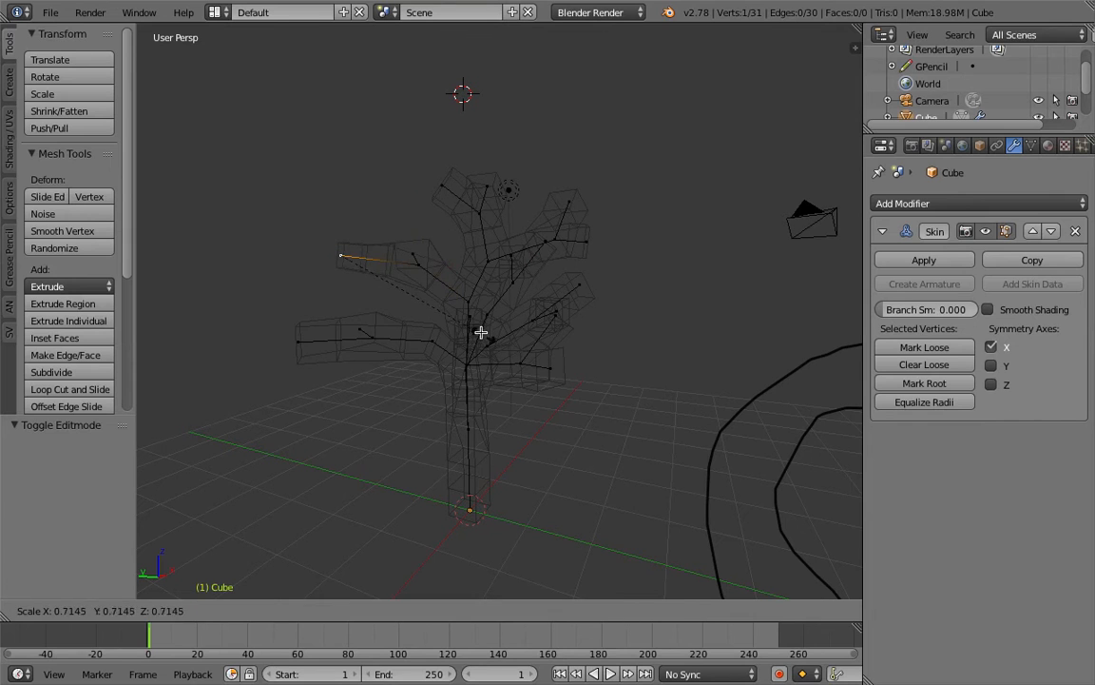
click(438, 306)
right_click(295, 344)
key(ctrl+a)
click(445, 378)
Step: Resize the skin at a trunk vertex and move that vertex sideways to bend the trunk
middle_drag(395, 339, 491, 403)
key(ctrl+a)
click(585, 418)
key(g)
click(518, 406)
Step: Lower the tip of the lower right branch and extrude another segment outward from it
key(g)
click(561, 353)
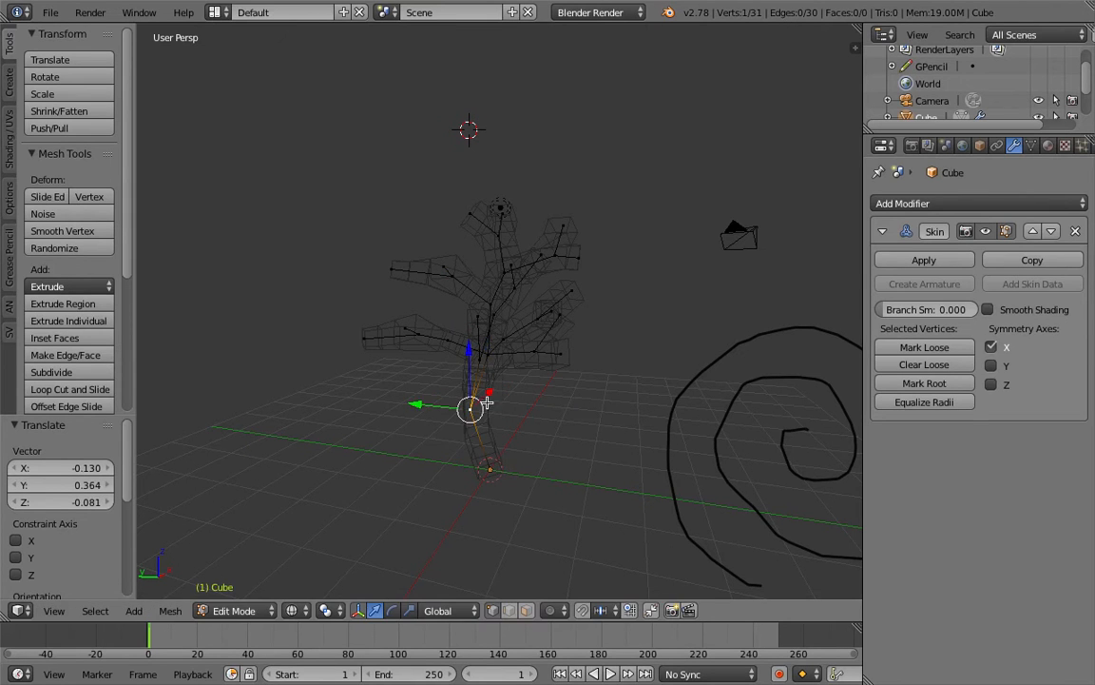
key(e)
click(587, 384)
key(g)
click(629, 415)
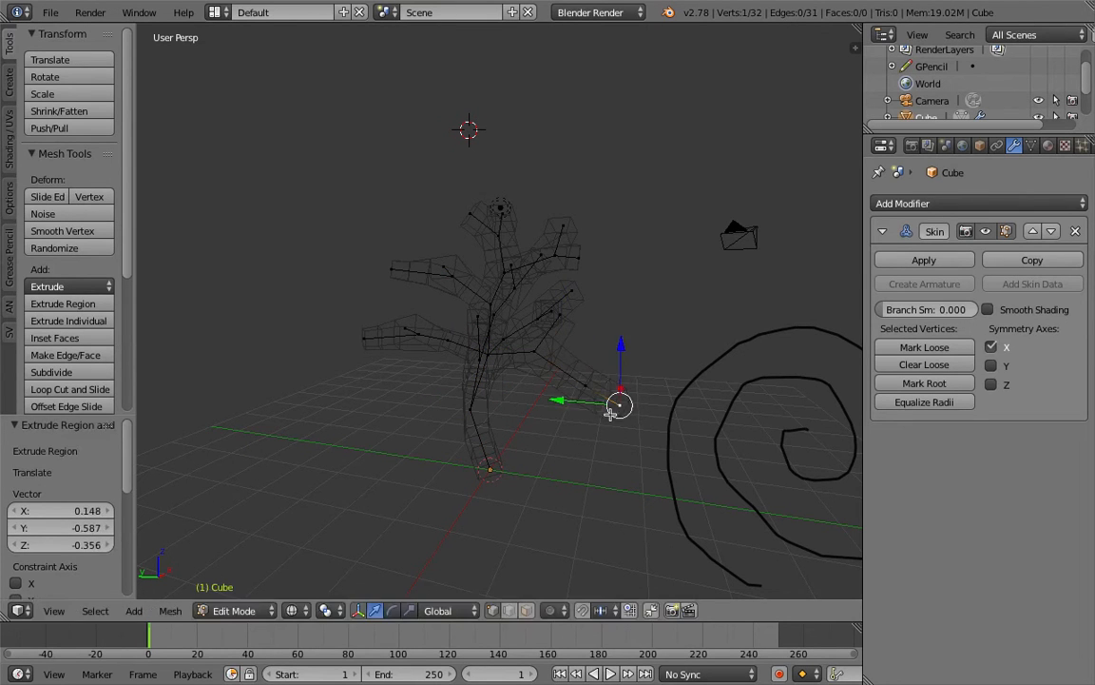
Step: Extend both left branches by extruding a short segment from each tip
right_click(364, 338)
key(e)
click(324, 339)
right_click(392, 270)
key(e)
click(352, 267)
Step: Extrude a two-segment branch up and outward from the middle of the upper left branch
right_click(443, 267)
key(e)
click(404, 235)
mouse_move(404, 235)
middle_down()
mouse_move(463, 273)
mouse_move(513, 347)
mouse_move(492, 345)
mouse_move(431, 397)
mouse_move(579, 374)
mouse_move(520, 326)
mouse_move(565, 345)
mouse_move(553, 362)
mouse_move(568, 325)
mouse_move(509, 314)
middle_up()
key(e)
click(463, 273)
Step: Restore solid shading and return to Object Mode to view the whole skinned tree
key(z)
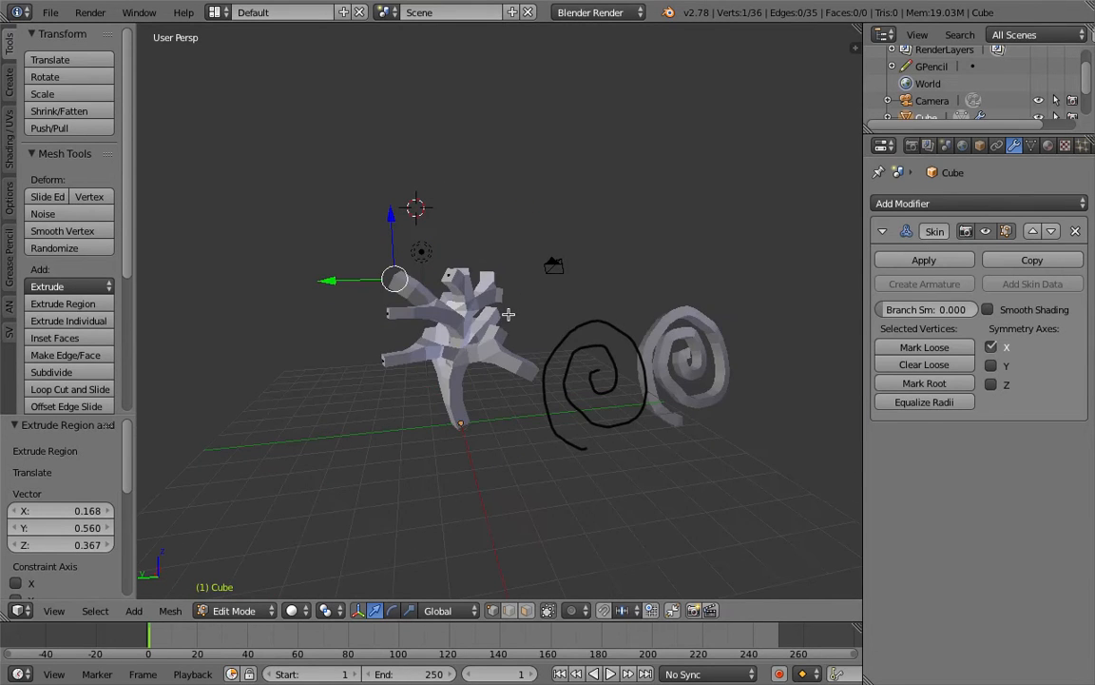
key(Tab)
click(460, 292)
middle_drag(610, 349, 486, 394)
scroll(504, 407, down, 3)
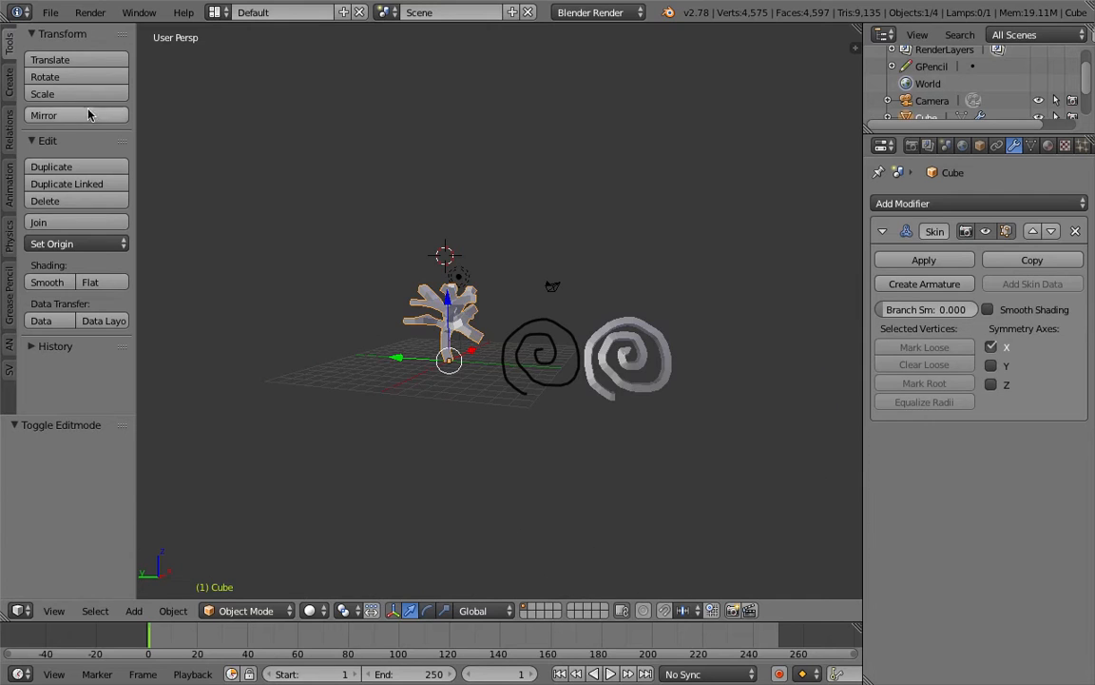
Step: Reload the start-up file and delete the default cube
click(50, 13)
click(61, 33)
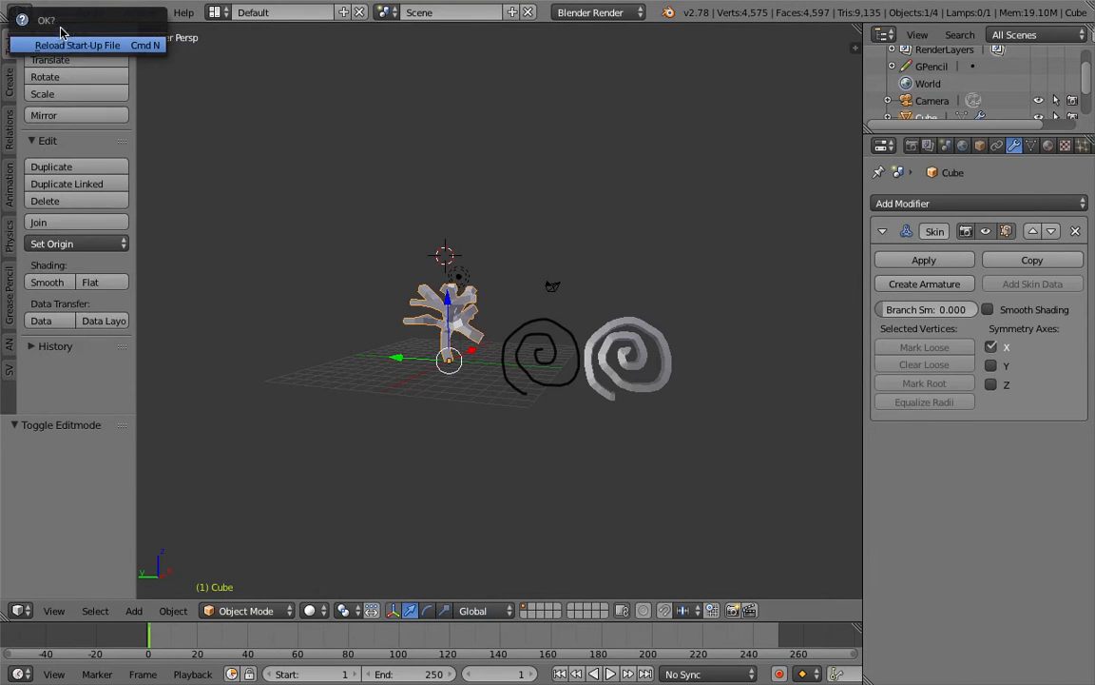
key(Return)
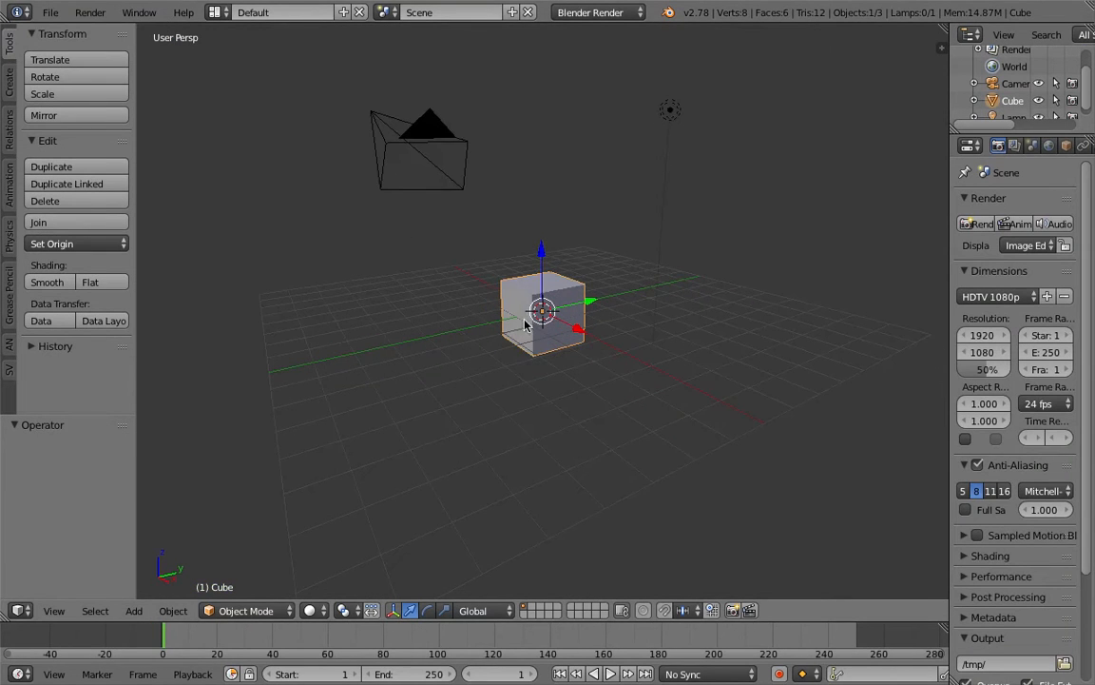
click(529, 314)
key(Delete)
Step: Select the lamp and camera together and move them to layer 2
middle_drag(532, 313, 734, 330)
right_click(613, 173)
shift+right_click(836, 201)
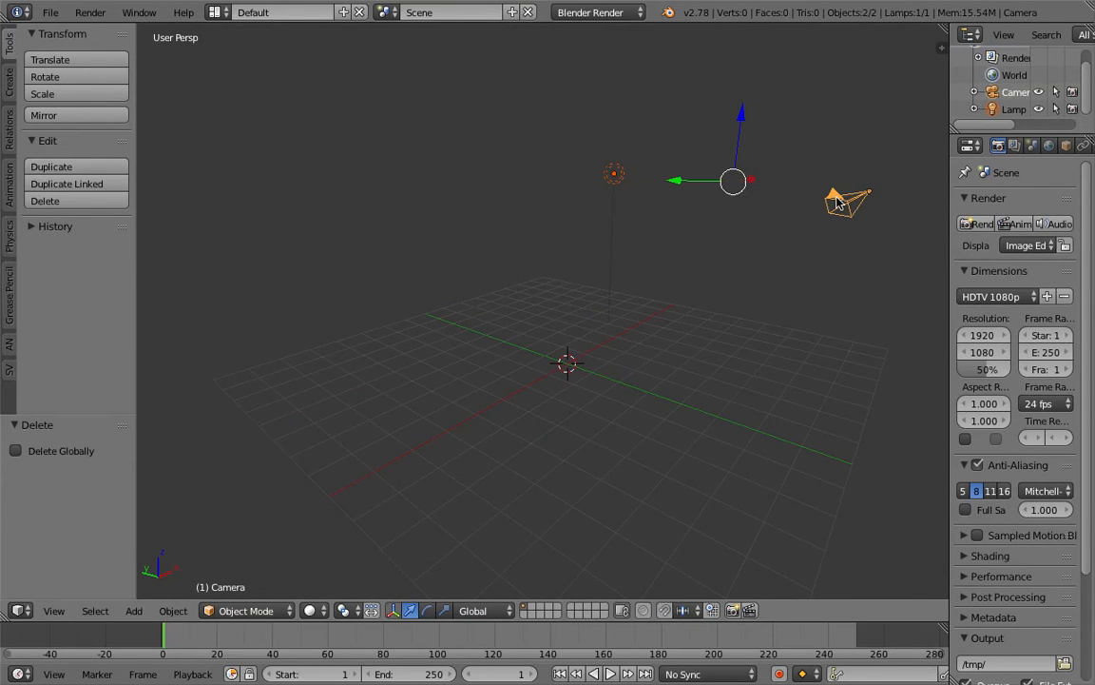
key(m)
key(2)
click(732, 189)
shift+middle_drag(618, 245, 593, 319)
middle_drag(593, 319, 625, 279)
click(622, 250)
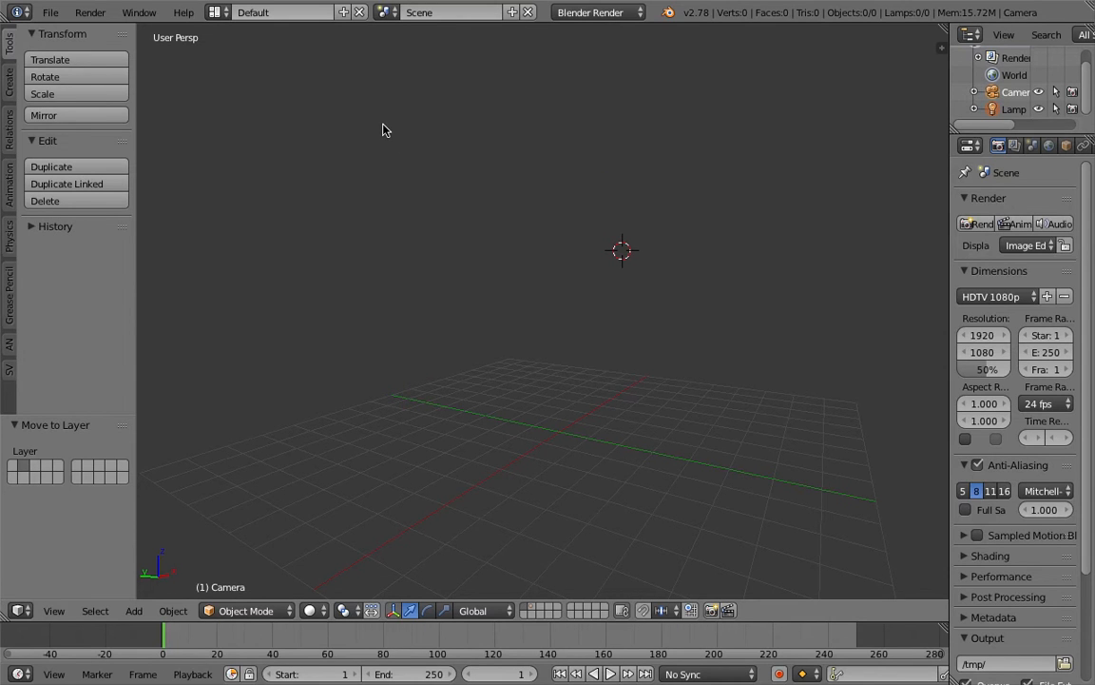
Step: Change the screen layout to Compositing, set the node editor to Sverchok node trees and shrink that editor's height slightly
click(215, 12)
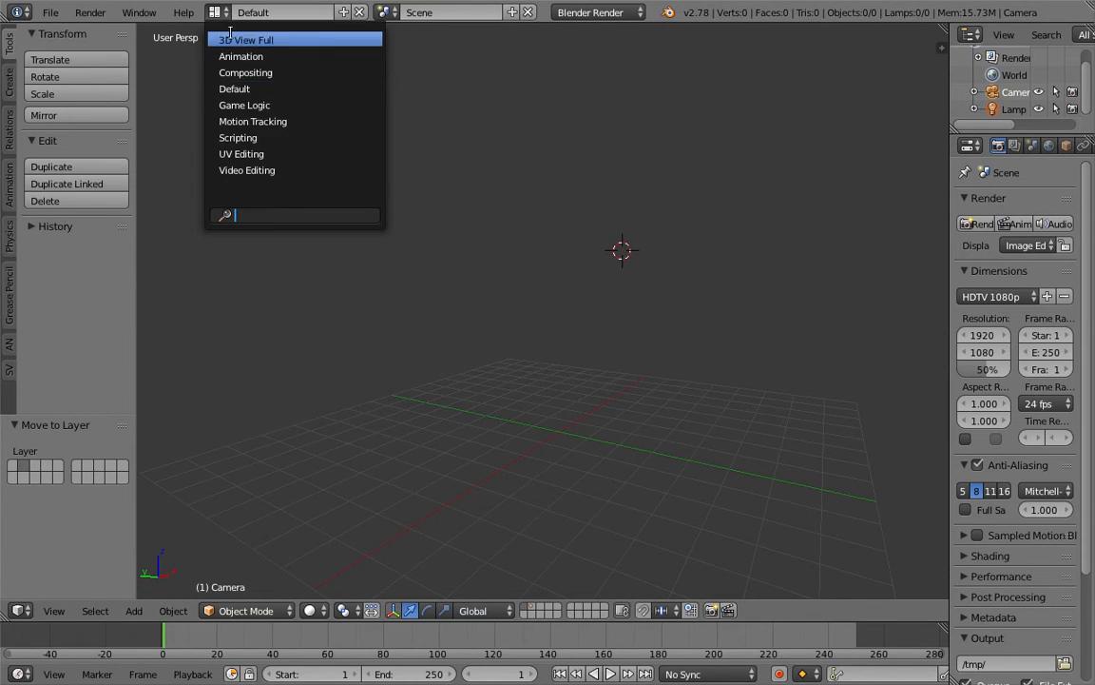
click(248, 73)
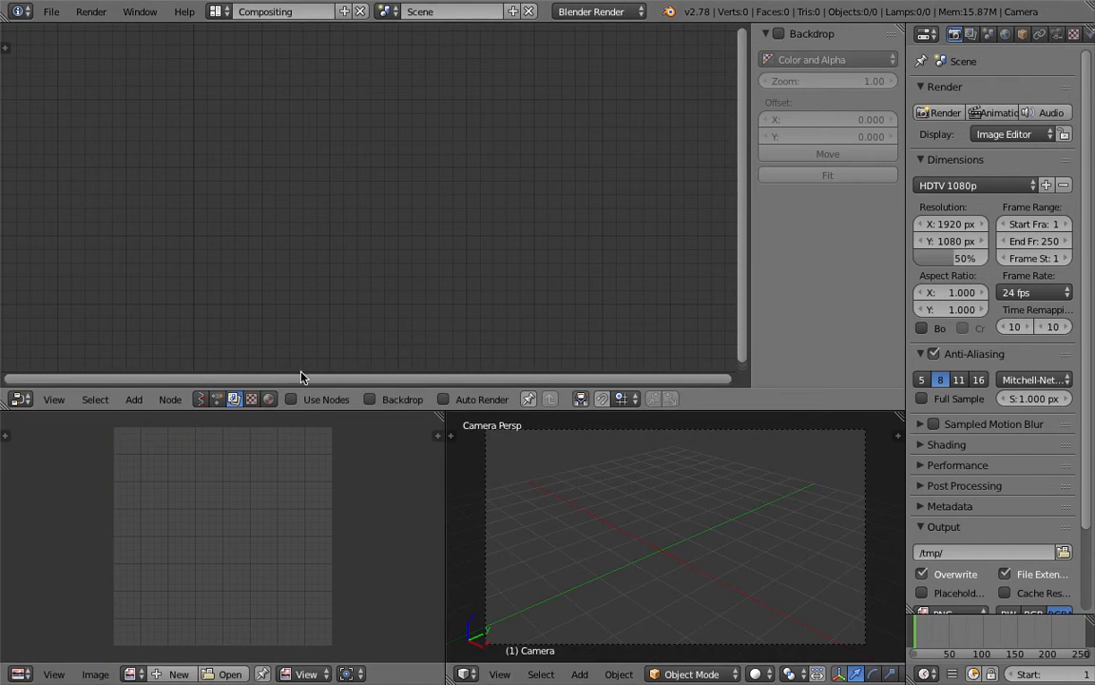
click(200, 399)
drag(293, 408, 304, 376)
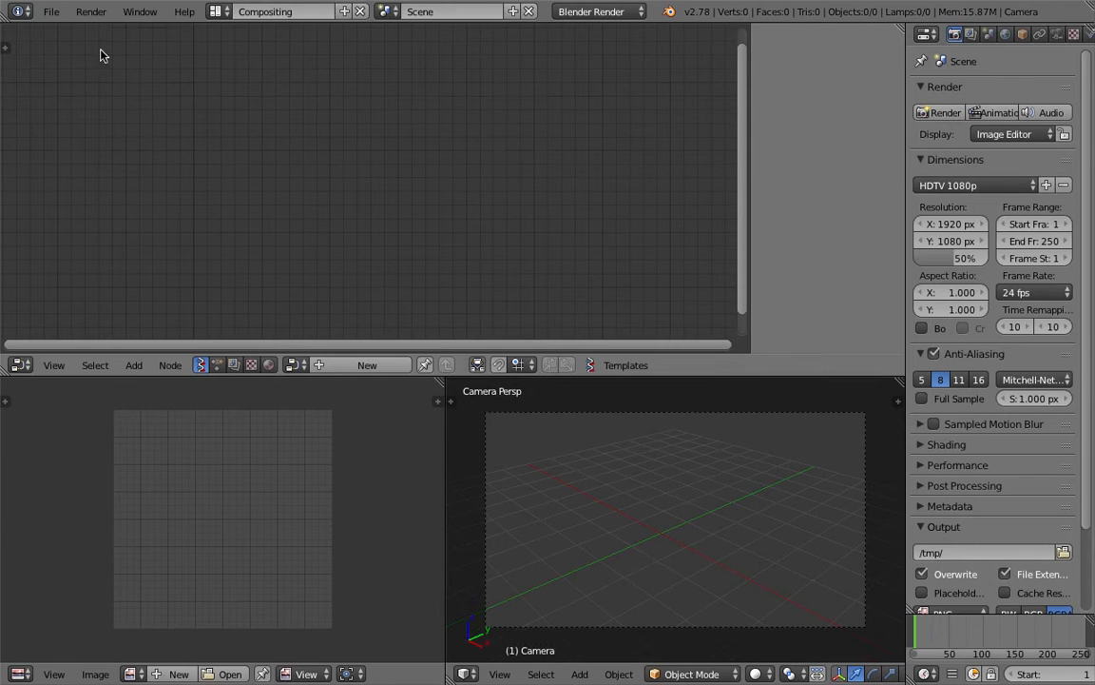
Step: Save the scene to the Desktop as sverchok_skinner_001.blend
click(50, 7)
click(301, 123)
click(53, 12)
click(86, 159)
double_click(249, 77)
text(sverc)
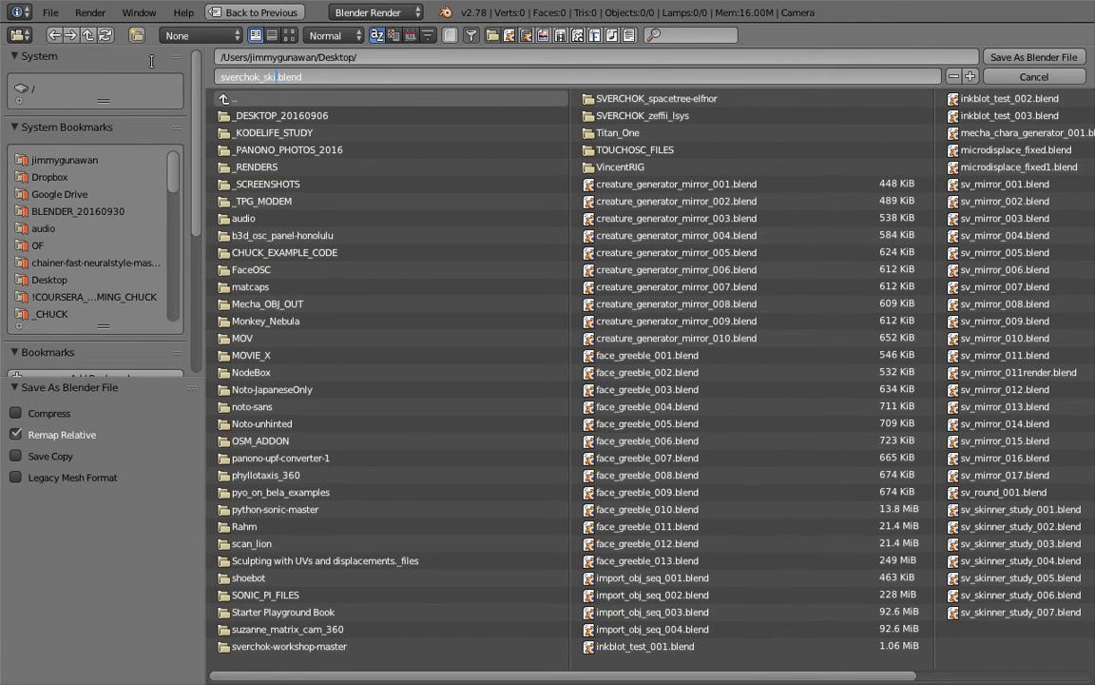
text(hok_skinner_001)
key(Return)
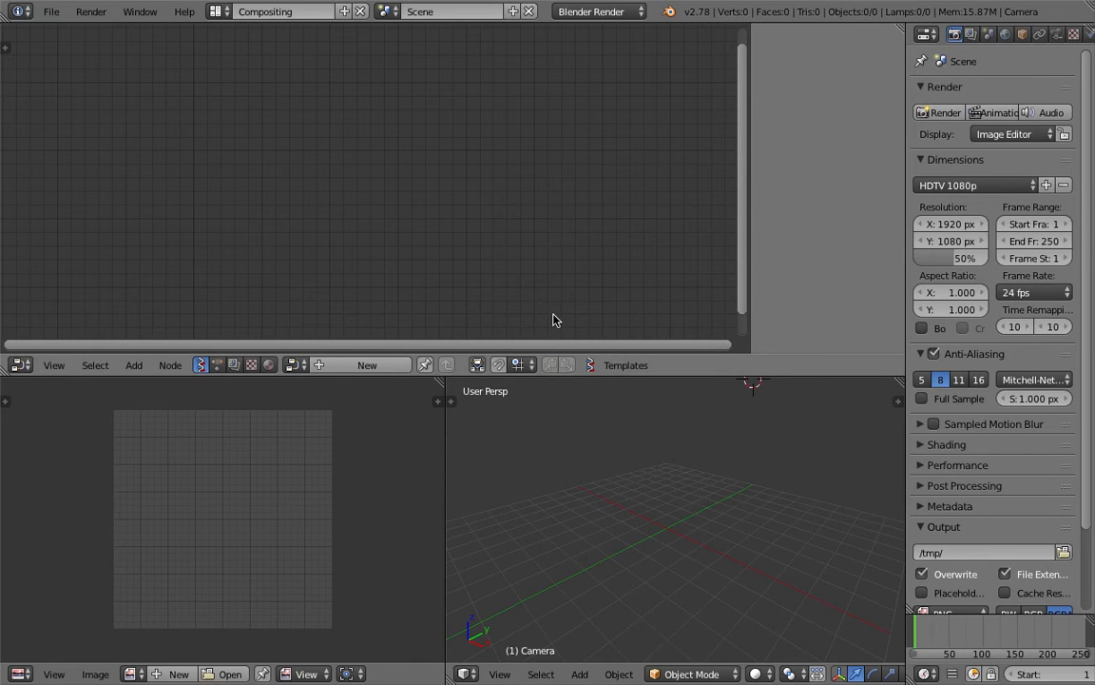
Step: Adjust the 3D view's angle and create a new Sverchok node tree
middle_drag(454, 456, 467, 457)
middle_drag(772, 465, 618, 482)
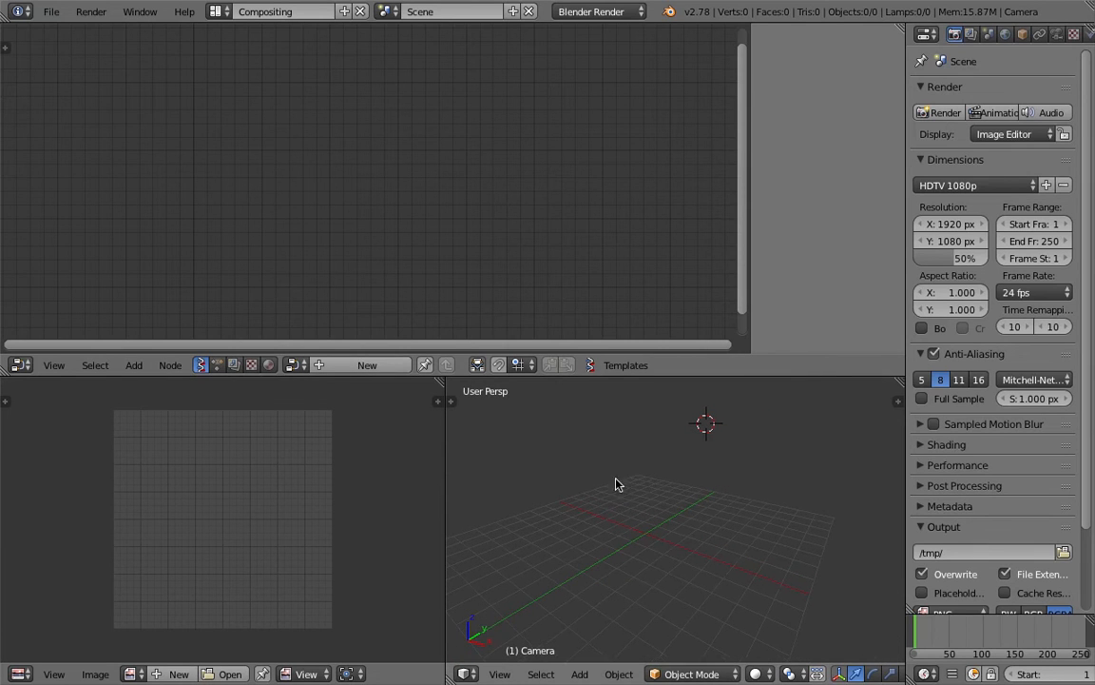
click(343, 367)
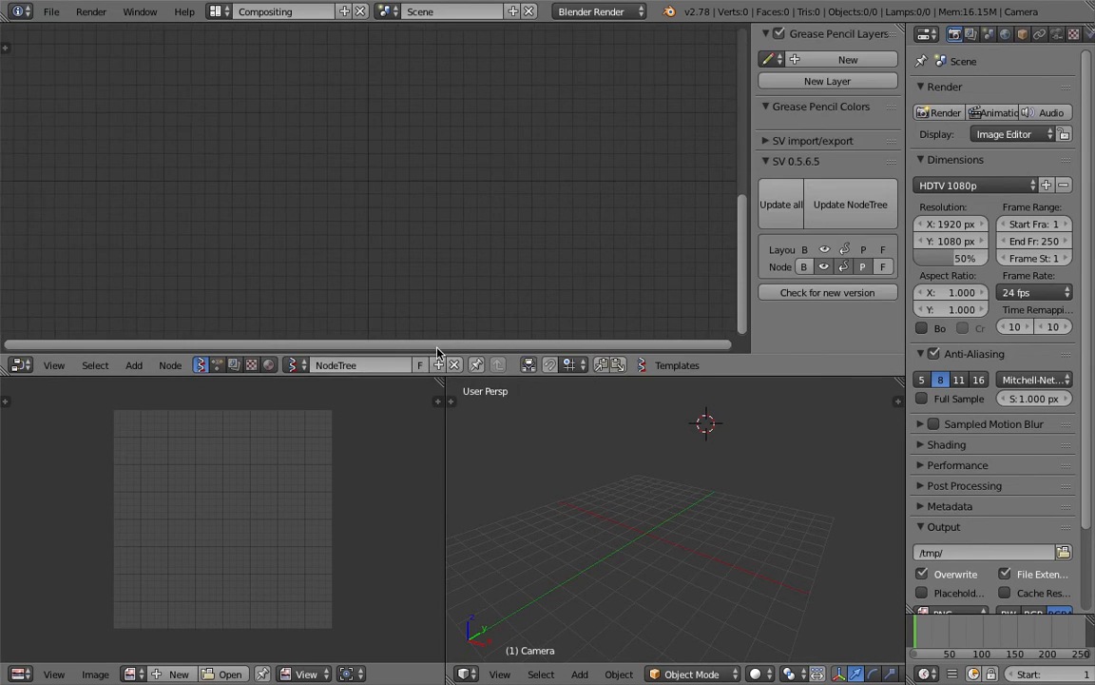
Step: Search for the Skin Mesher node and place it in the empty node tree
key(shift+a)
click(324, 183)
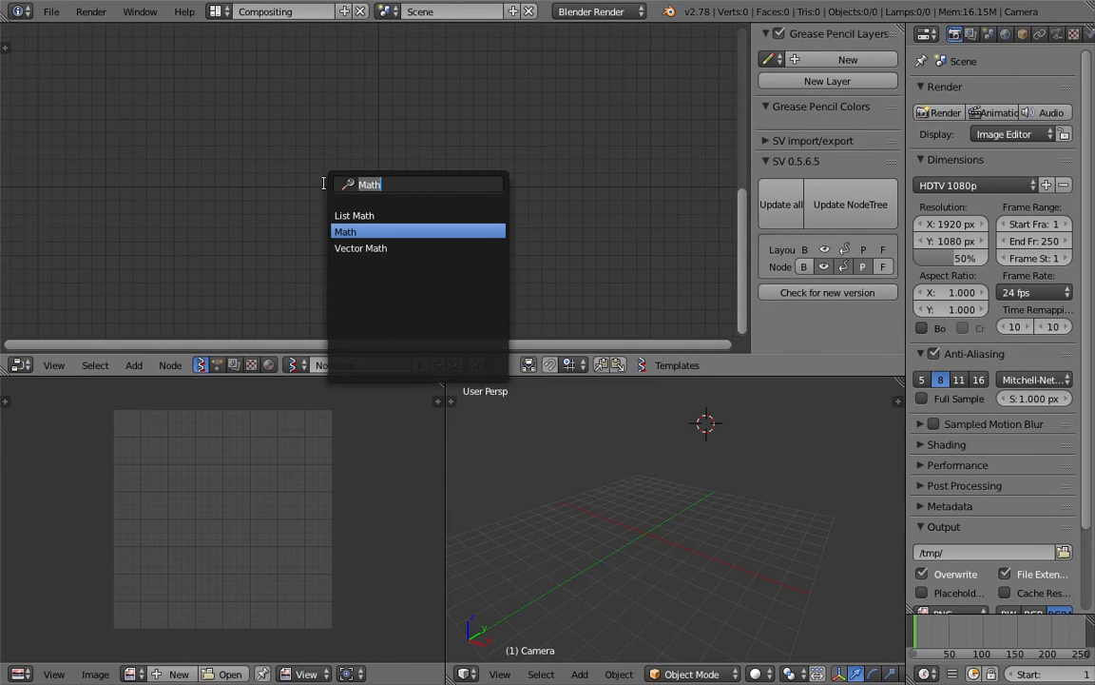
text(s)
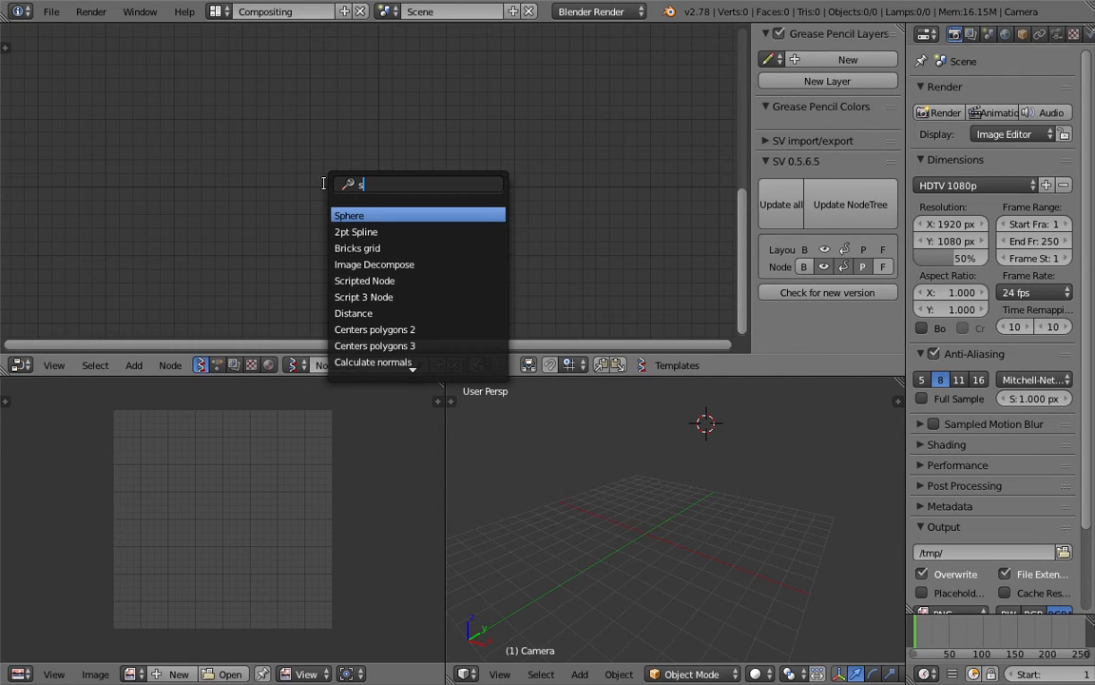
text(kin)
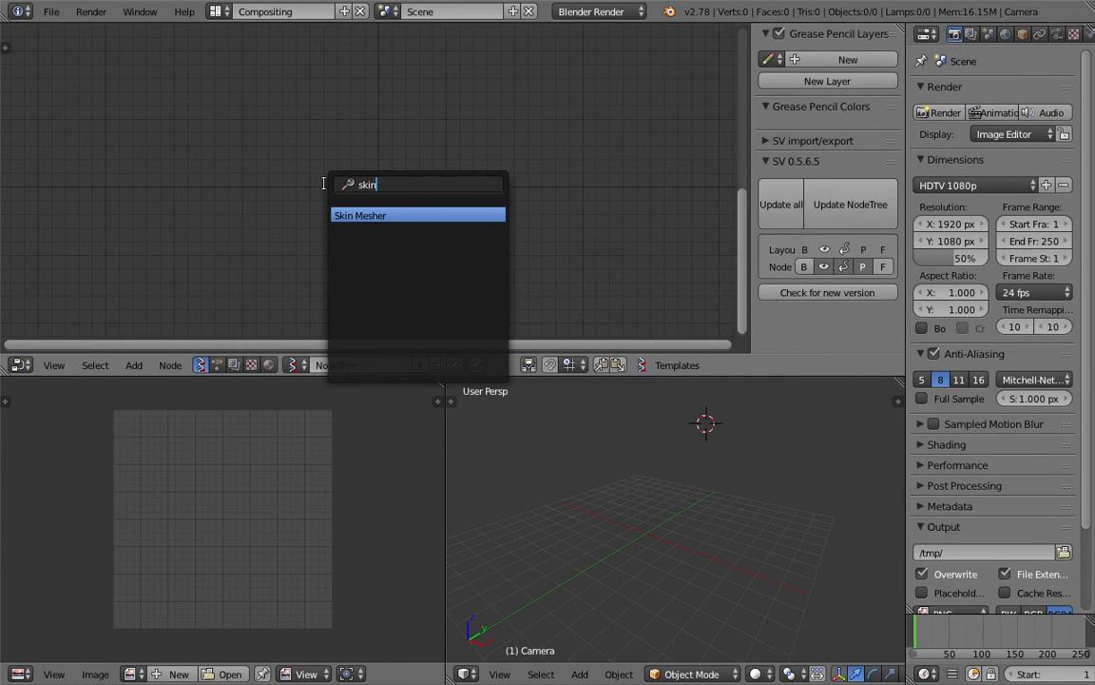
key(Return)
click(519, 83)
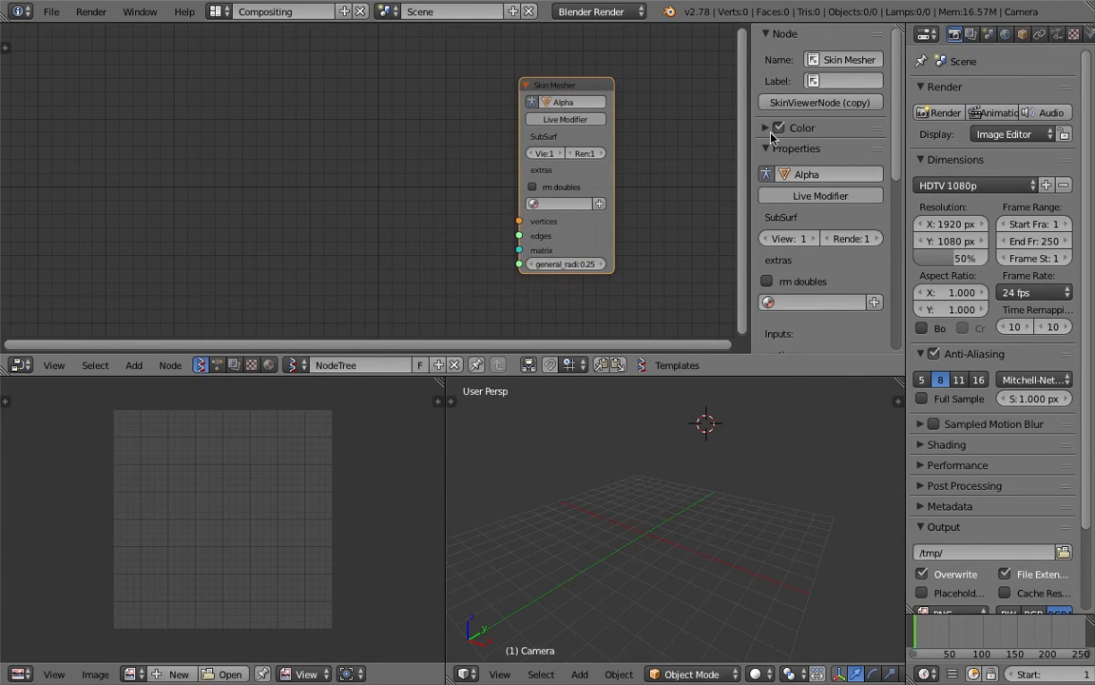
Step: Collapse the node editor's sidebar, widen that editor, and widen the Skin Mesher node on both sides
drag(752, 129, 949, 134)
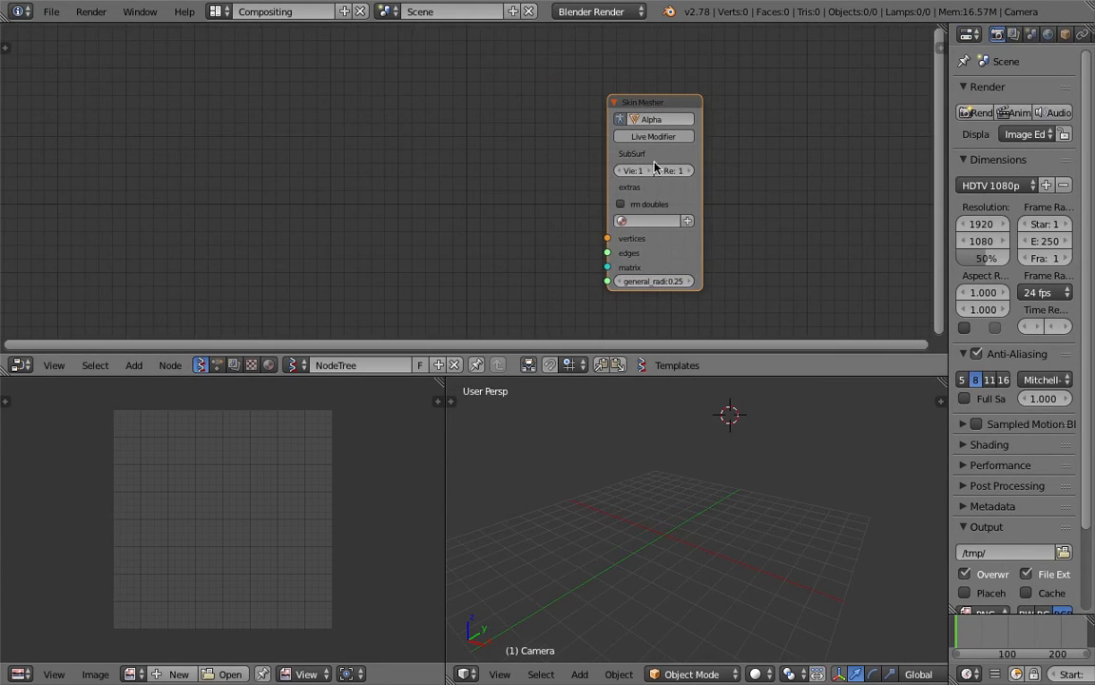
middle_drag(676, 157, 678, 146)
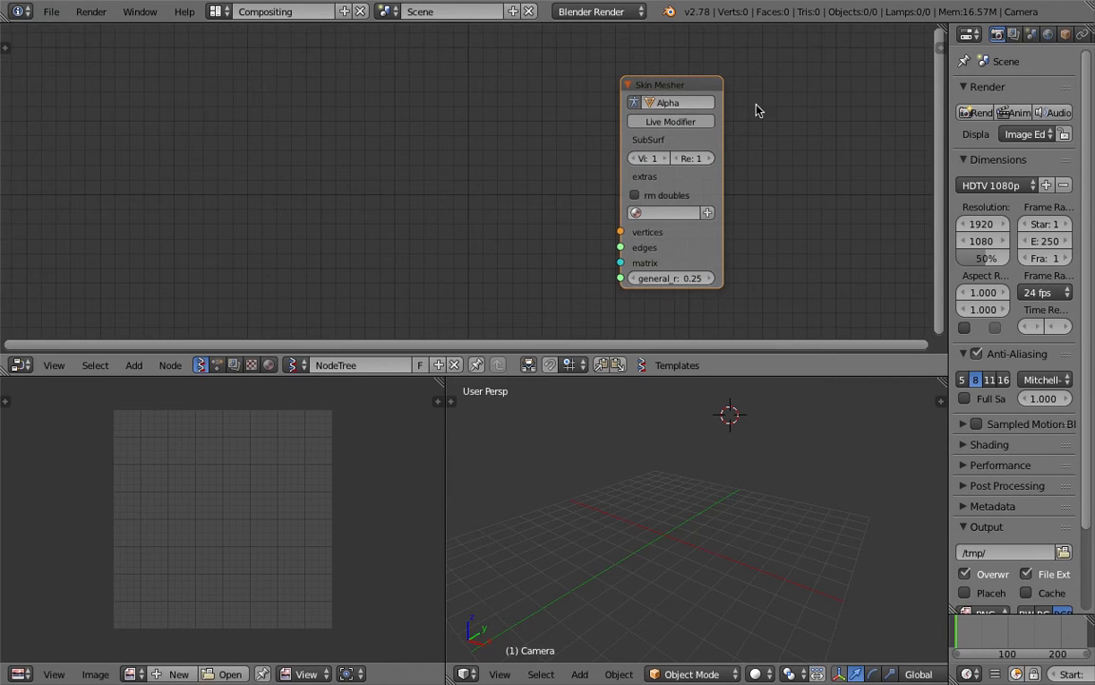
scroll(742, 100, down, 1)
middle_drag(591, 128, 637, 130)
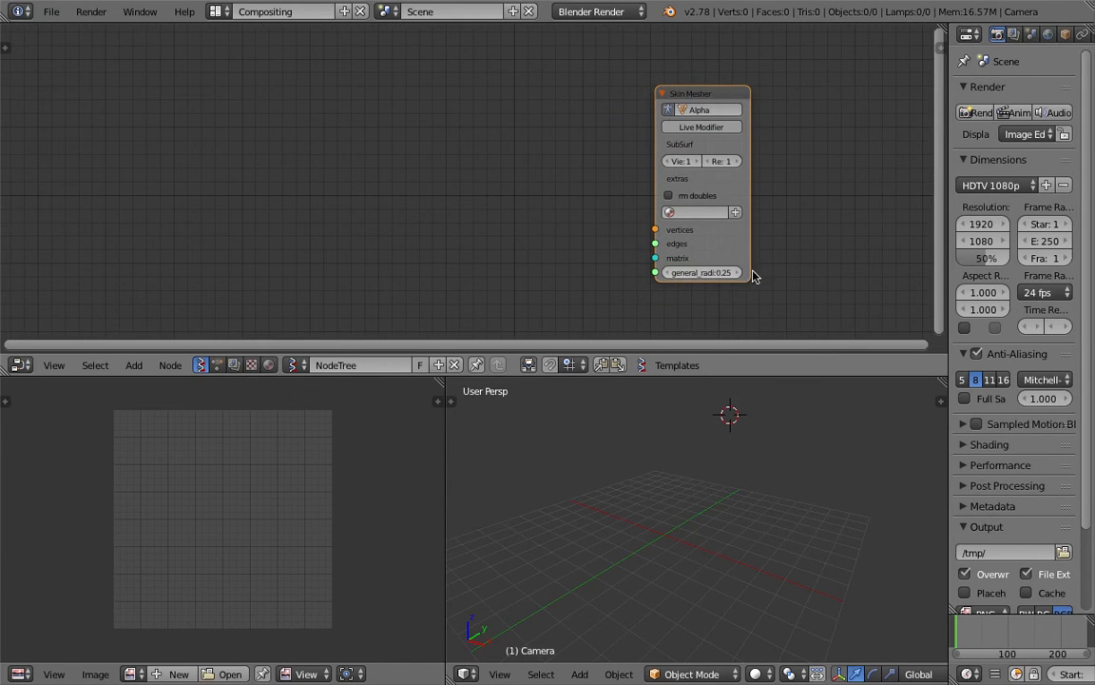
mouse_move(656, 143)
mouse_down()
mouse_move(621, 144)
mouse_move(641, 143)
mouse_up()
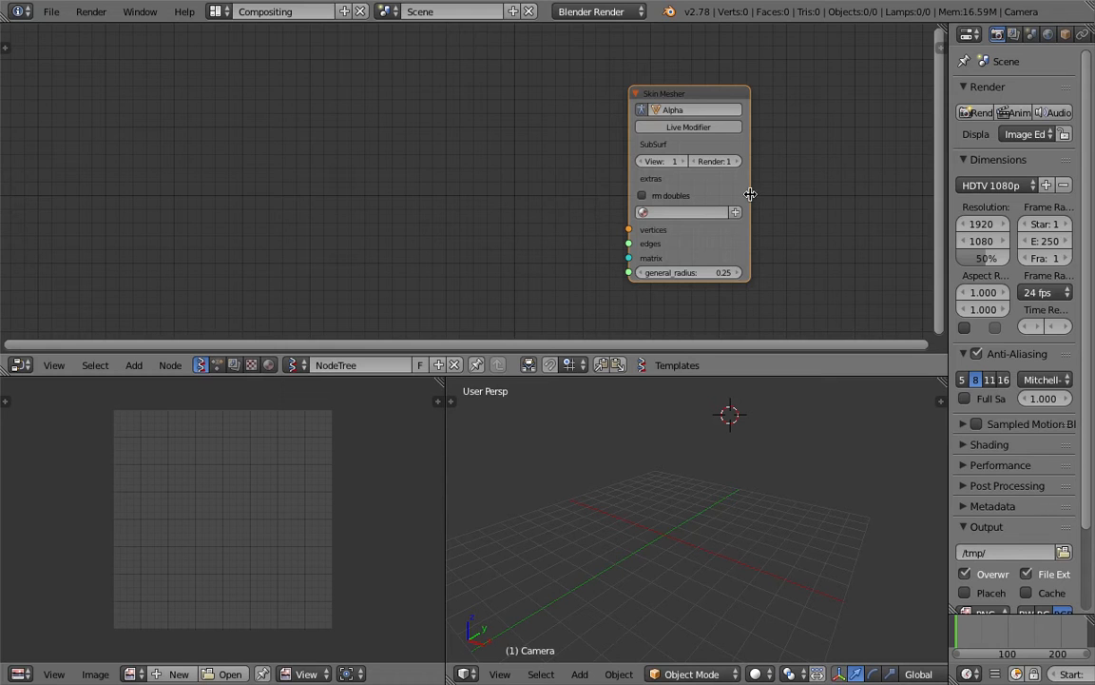
drag(750, 194, 777, 194)
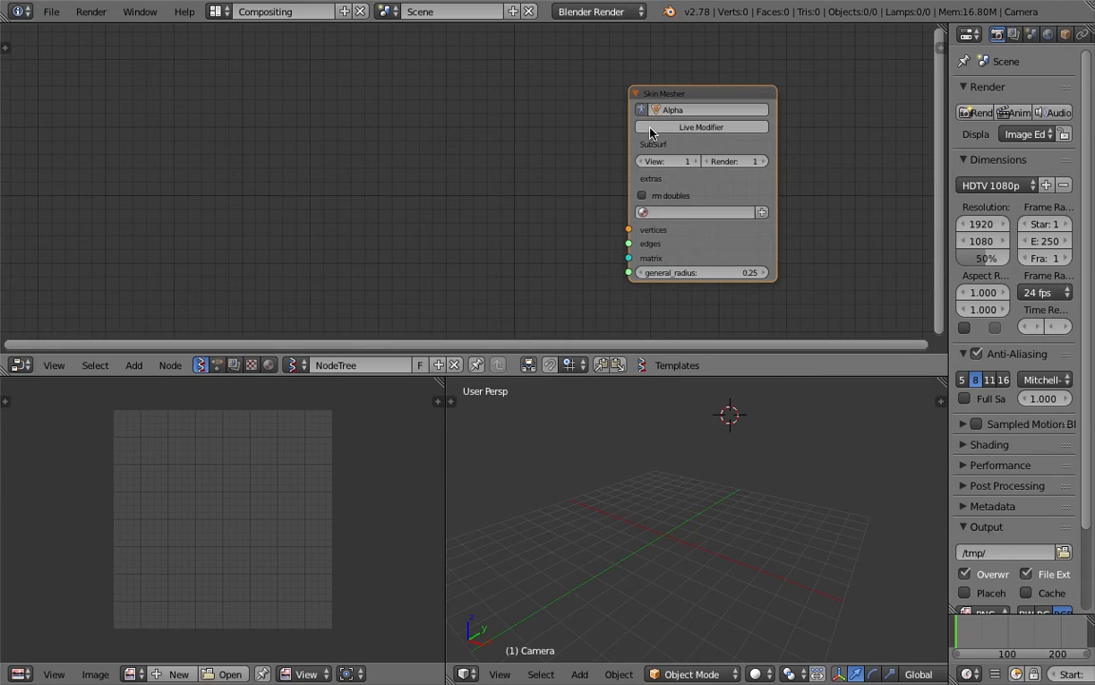
middle_drag(670, 127, 673, 125)
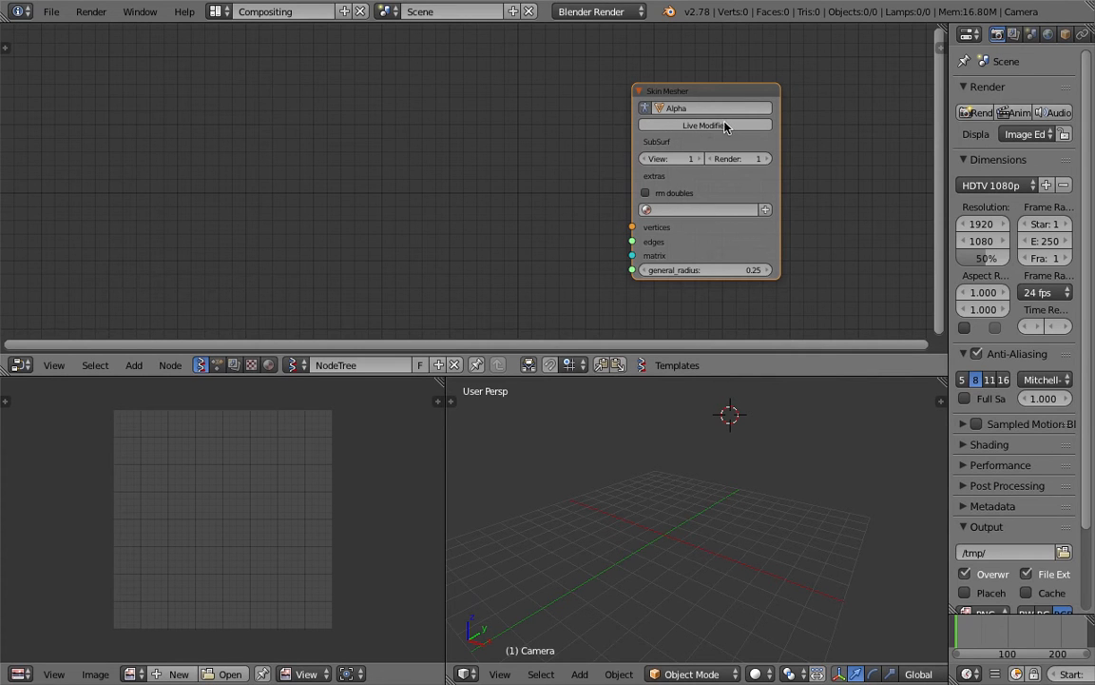
Step: Add a Line node well to the left of the Skin Mesher node
middle_drag(416, 160, 423, 150)
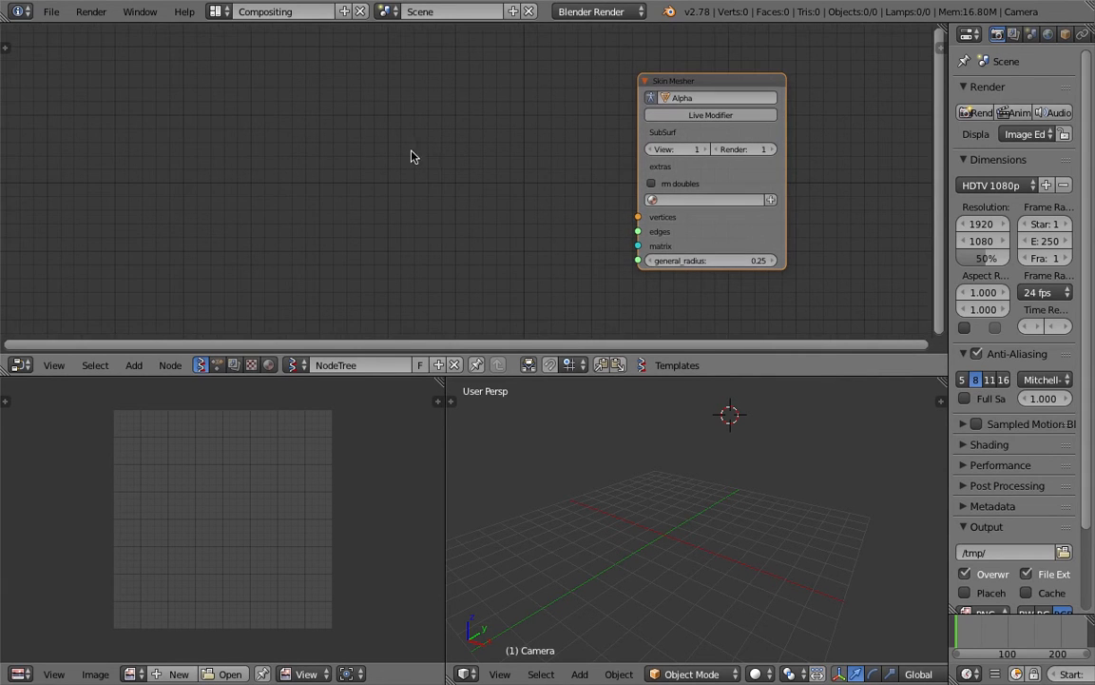
key(space)
text(line)
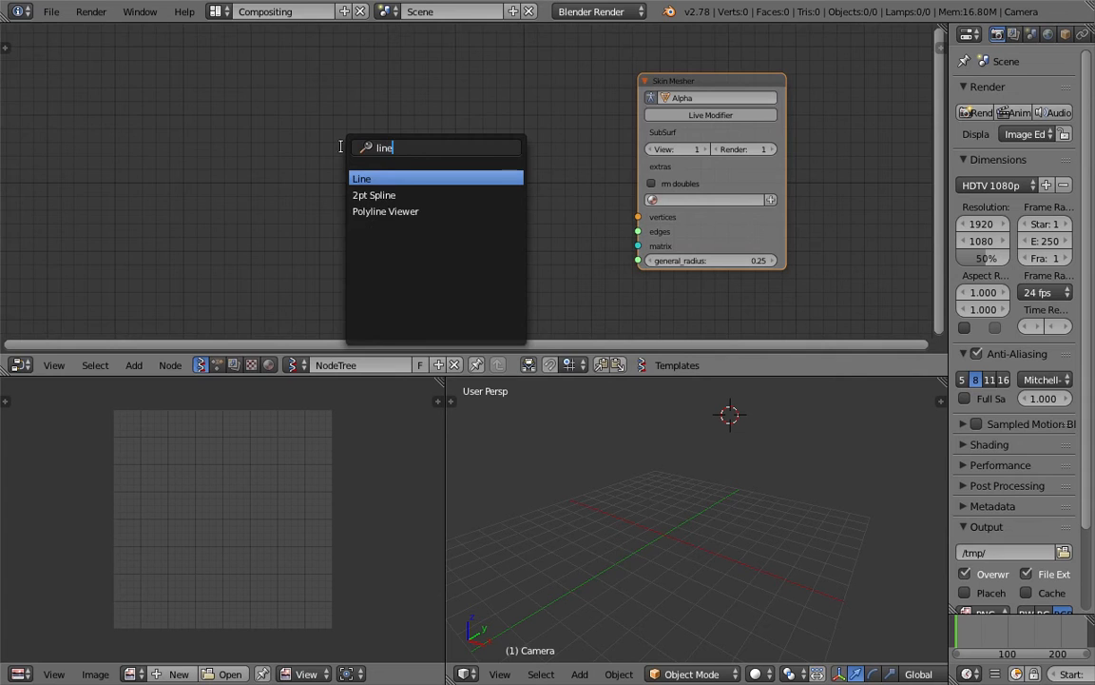
key(Return)
click(167, 152)
Step: Add a Viewer Draw node between the Line and Skin Mesher nodes
key(shift+a)
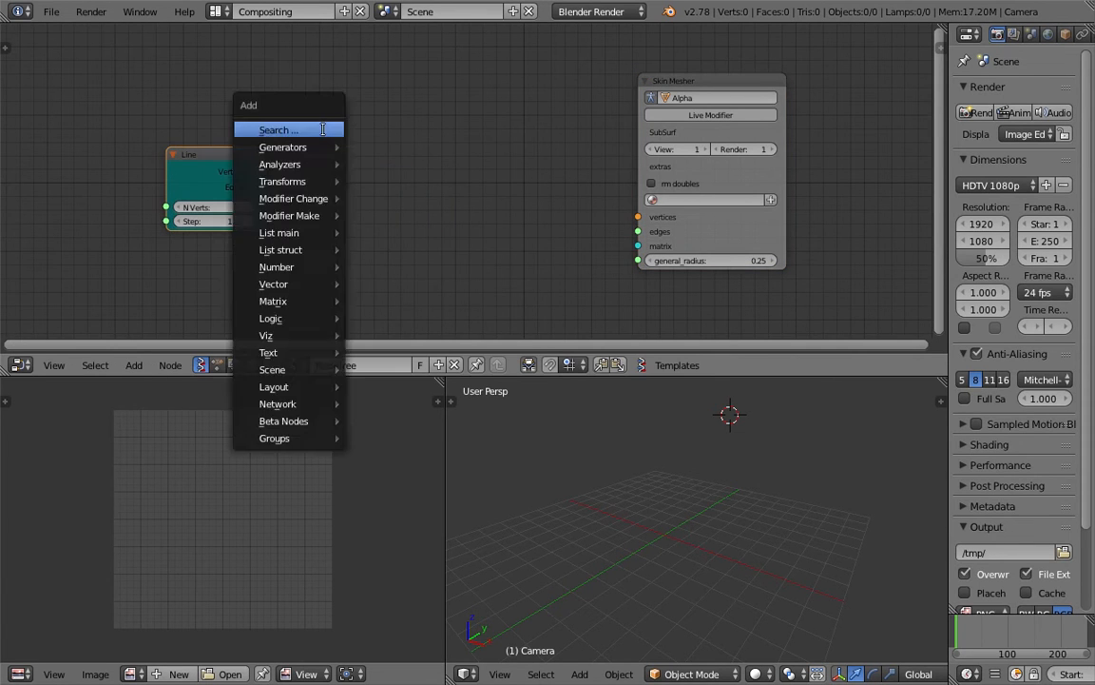
click(323, 128)
text(view)
key(Return)
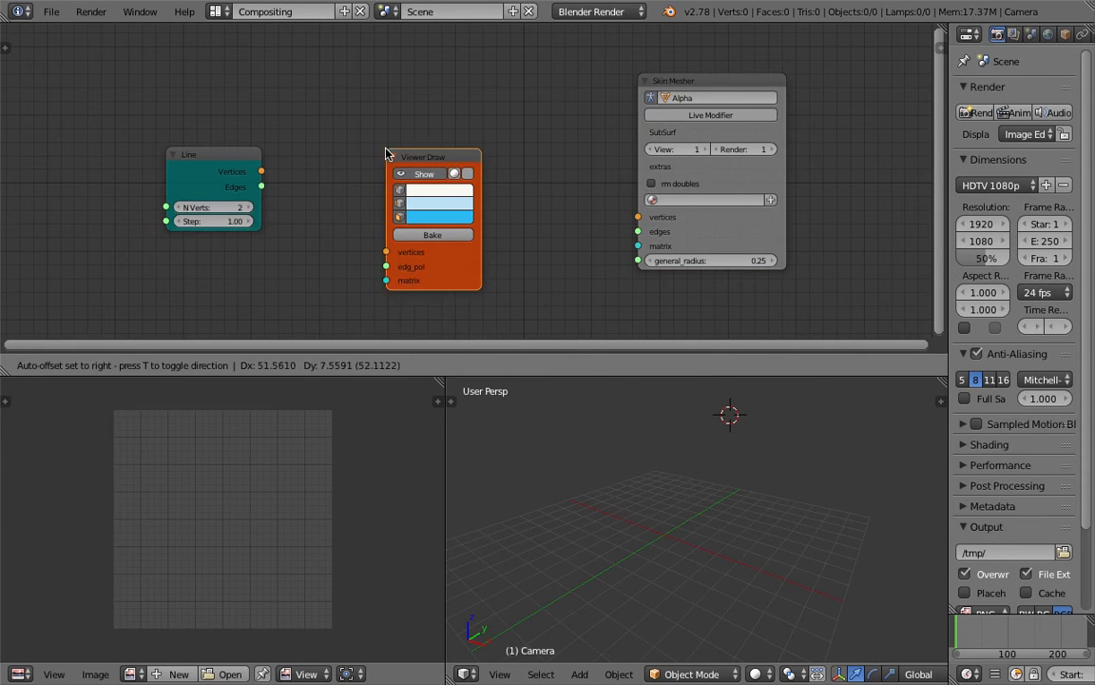
click(423, 159)
Step: Connect the Line node's Vertices output to Viewer Draw's vertices input and move the Viewer Draw node up
drag(262, 172, 394, 250)
drag(441, 156, 454, 112)
mouse_move(646, 504)
middle_down()
mouse_move(703, 509)
mouse_move(644, 485)
middle_up()
scroll(642, 487, up, 1)
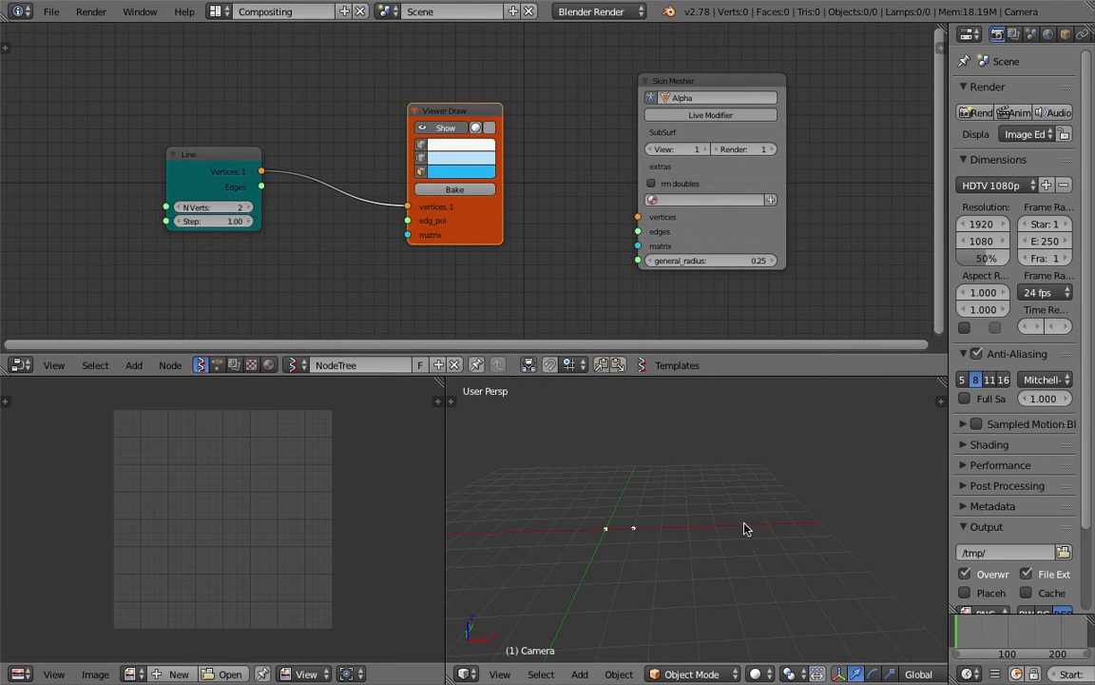
Step: Set the Line node's N Verts to 8 and shift the node slightly left
click(248, 209)
click(248, 209)
click(248, 209)
click(249, 209)
middle_drag(695, 519, 677, 523)
drag(239, 161, 217, 160)
scroll(284, 195, up, 2)
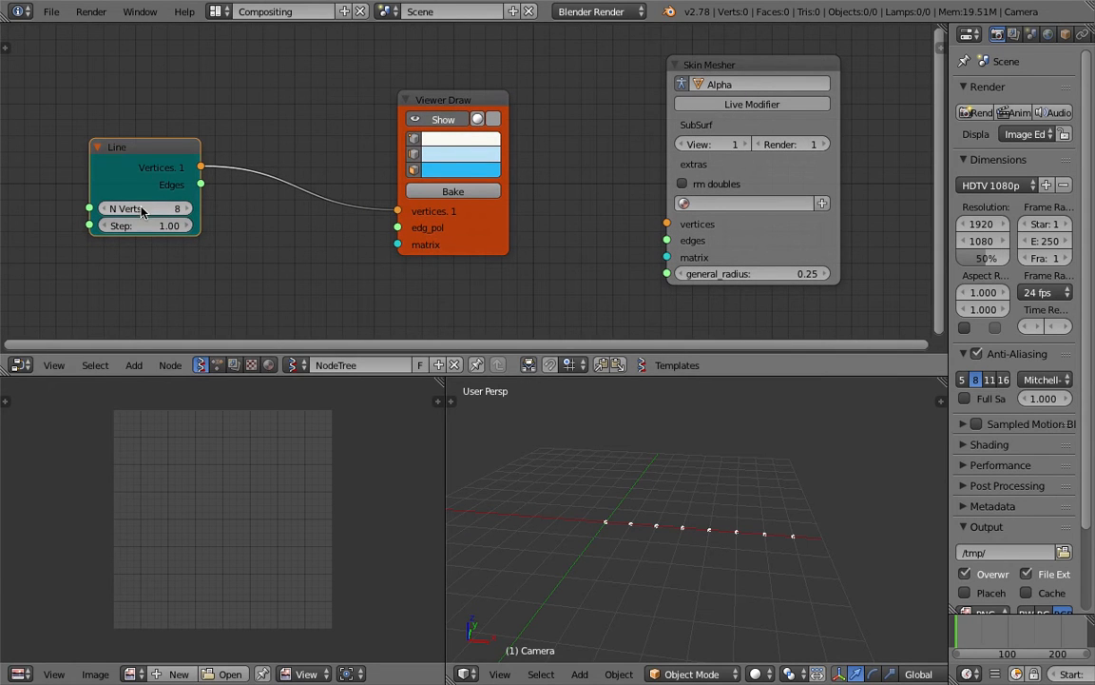
Step: Connect the Line node's Edges output to Viewer Draw's edg_pol input and save the scene over the existing file
drag(201, 184, 289, 216)
drag(392, 228, 398, 227)
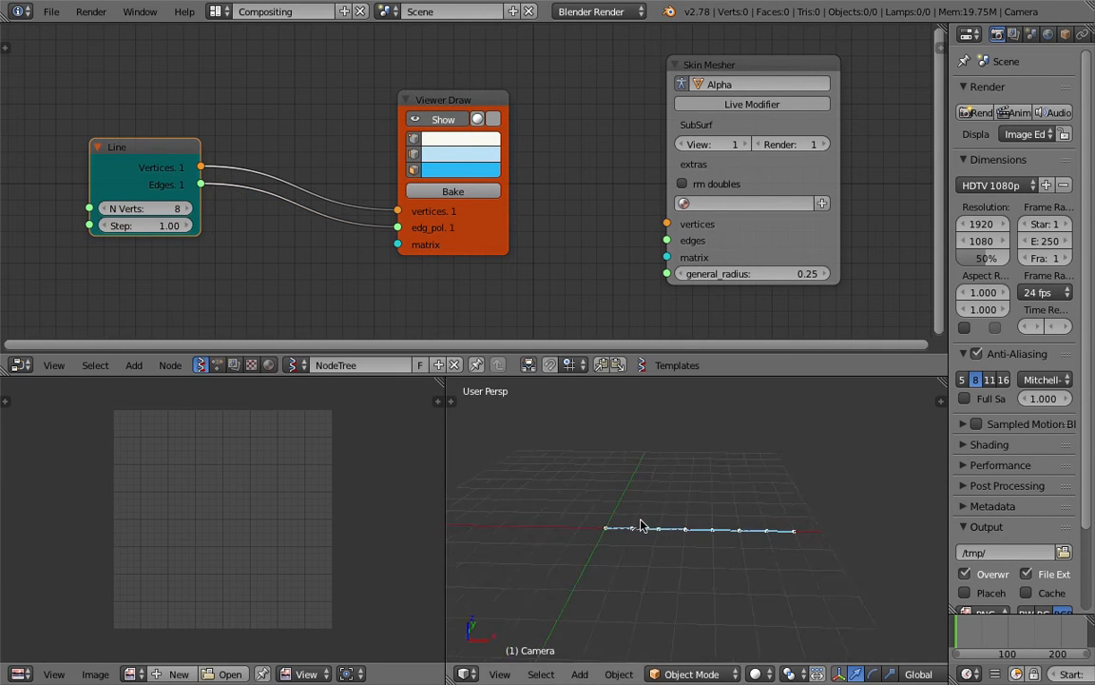
middle_drag(557, 507, 629, 480)
key(ctrl+s)
click(726, 523)
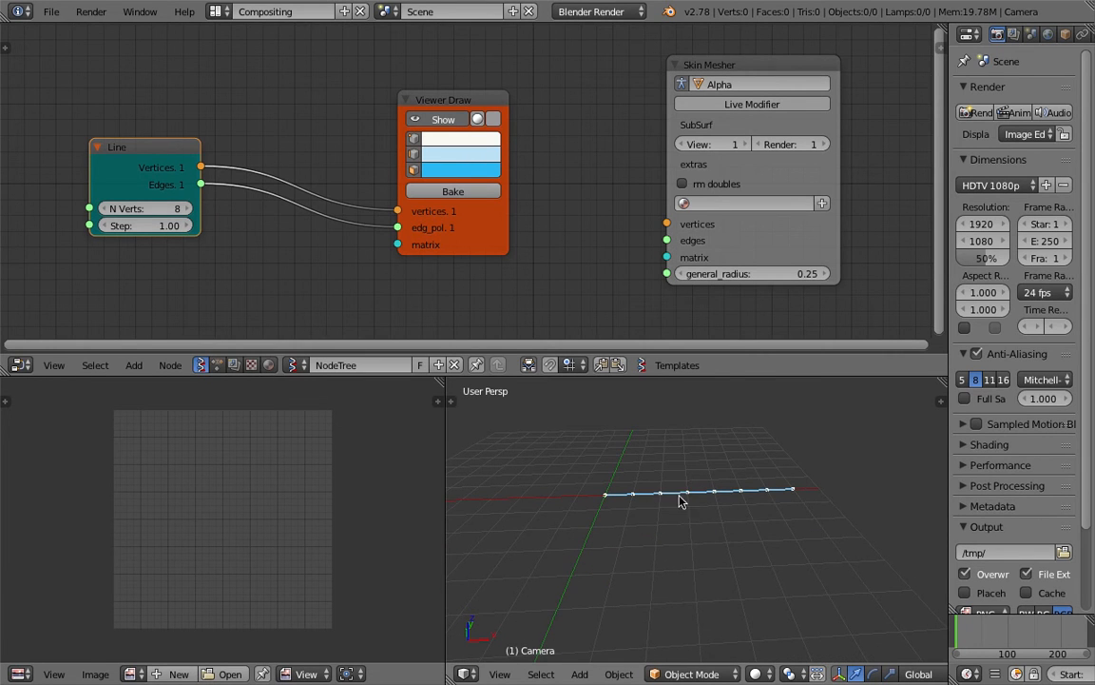
middle_drag(737, 478, 626, 515)
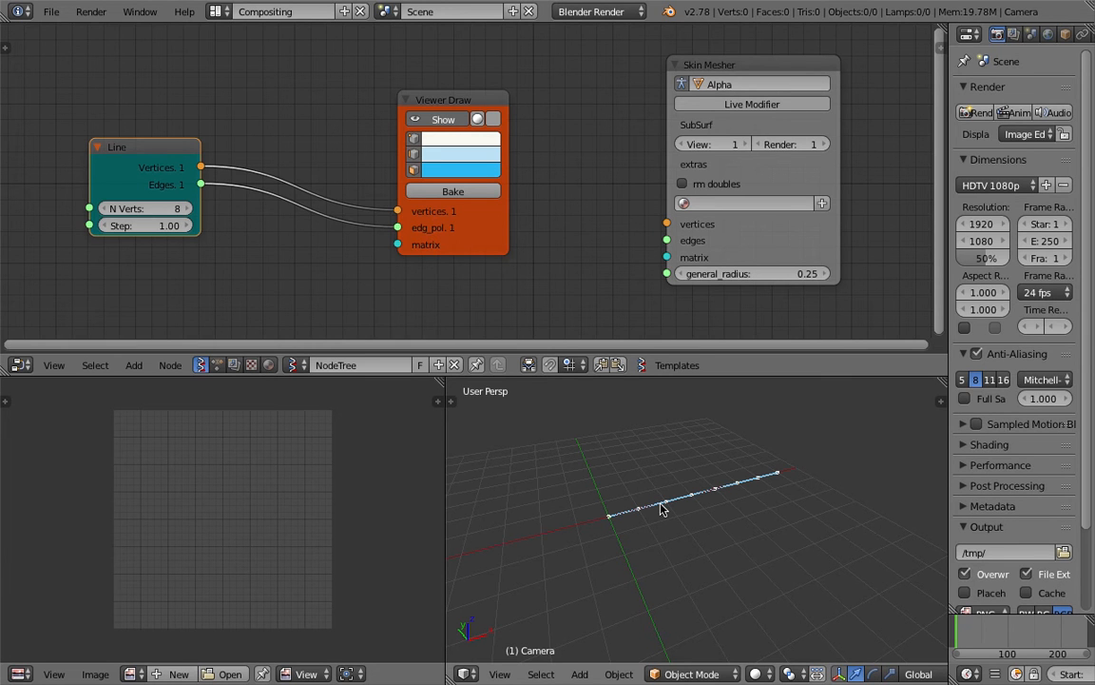
scroll(623, 164, down, 1)
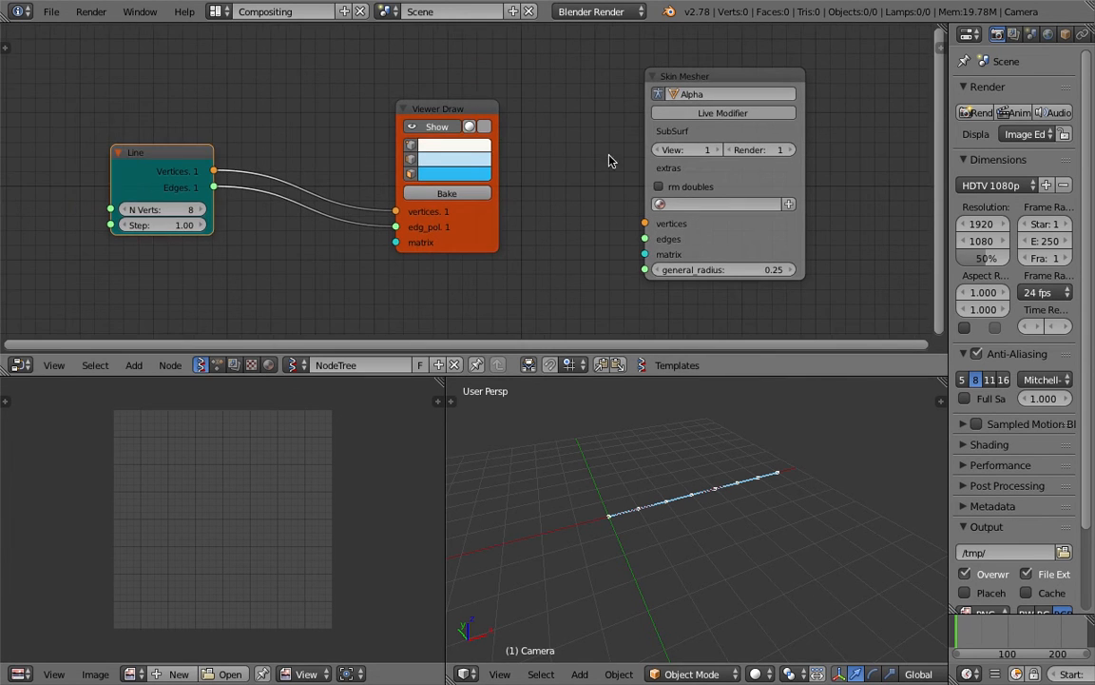
Step: Move the Line node closer to the Viewer Draw node and save the scene over the existing file
drag(447, 113, 455, 107)
drag(185, 154, 234, 144)
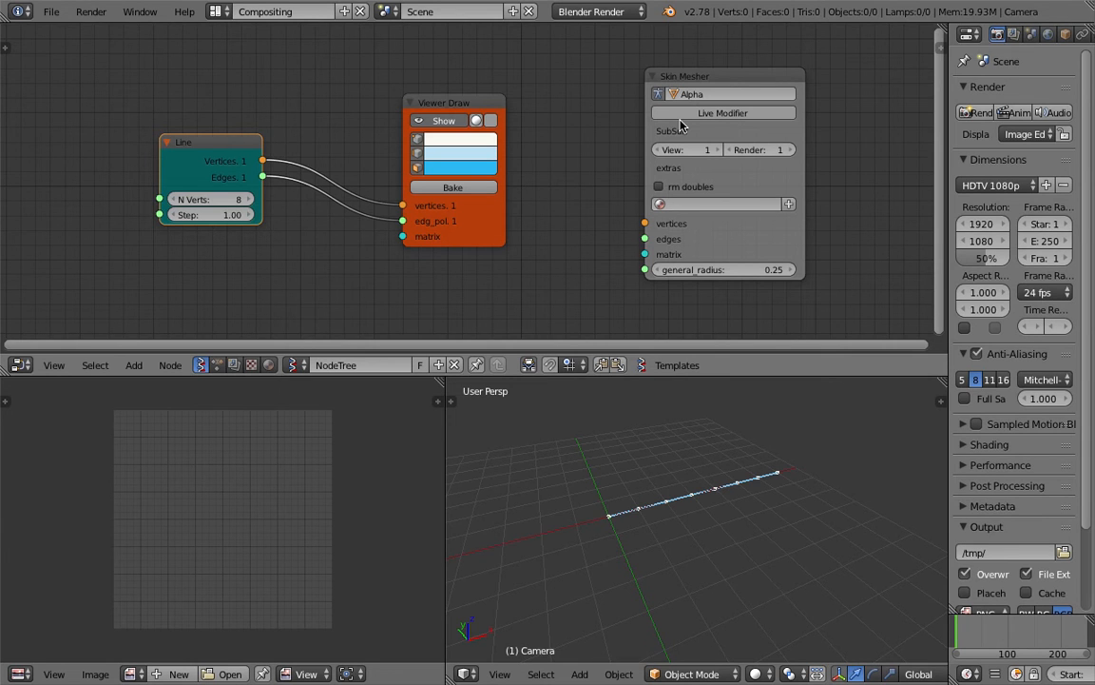
middle_drag(675, 509, 657, 492)
mouse_move(740, 267)
middle_down()
mouse_move(704, 255)
mouse_move(719, 264)
middle_up()
scroll(760, 269, up, 2)
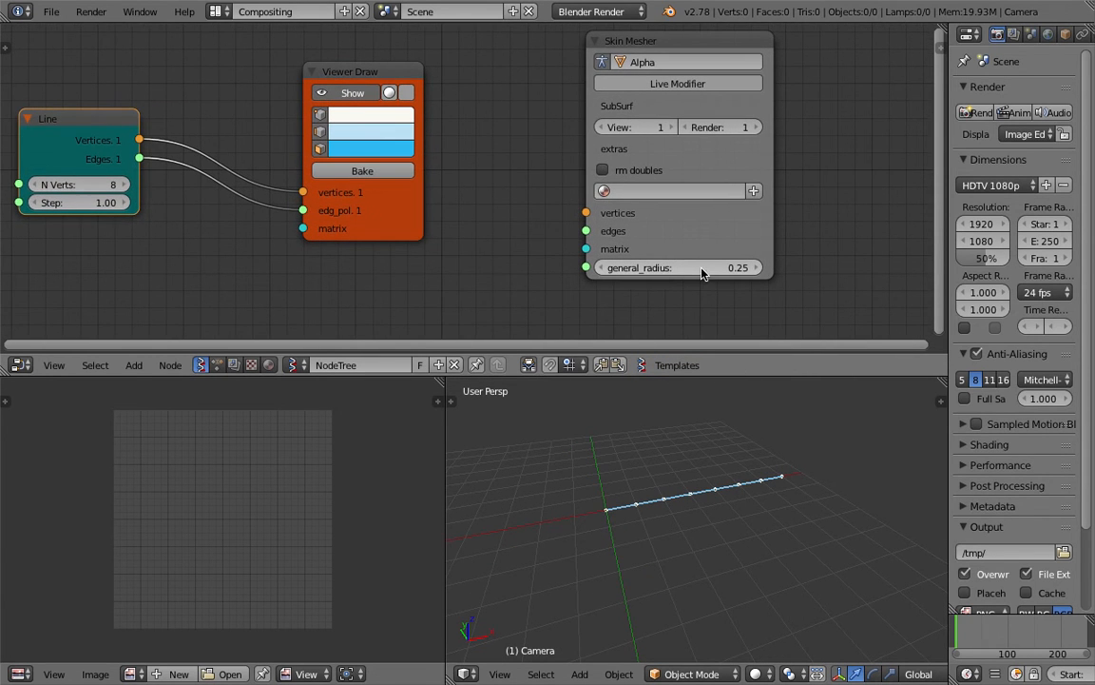
middle_drag(781, 482, 713, 558)
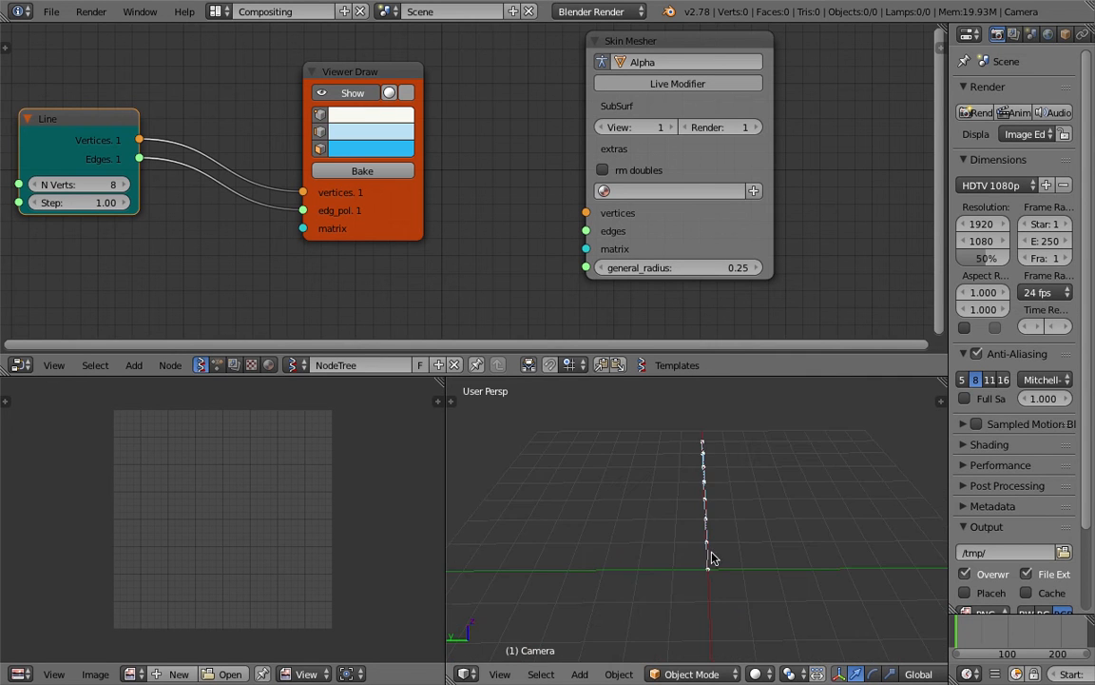
middle_drag(751, 450, 741, 495)
key(ctrl+s)
click(740, 495)
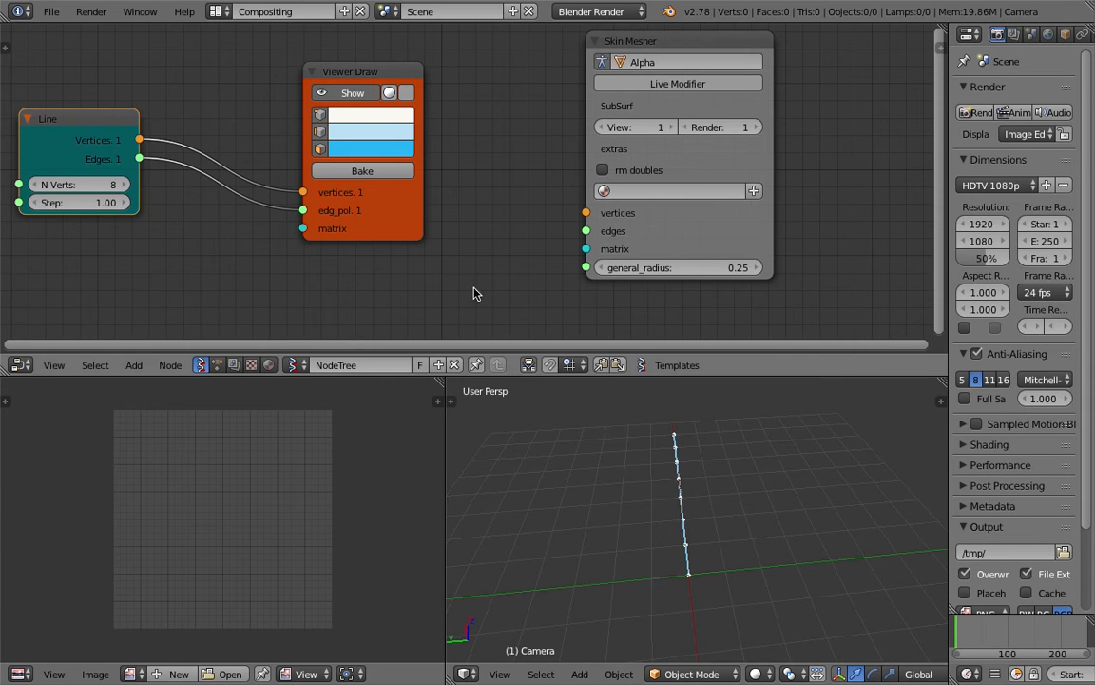
Step: Vary the Line node's Step value, leaving it at 1.12, and save the scene over the existing file
scroll(480, 292, down, 1)
key(Home)
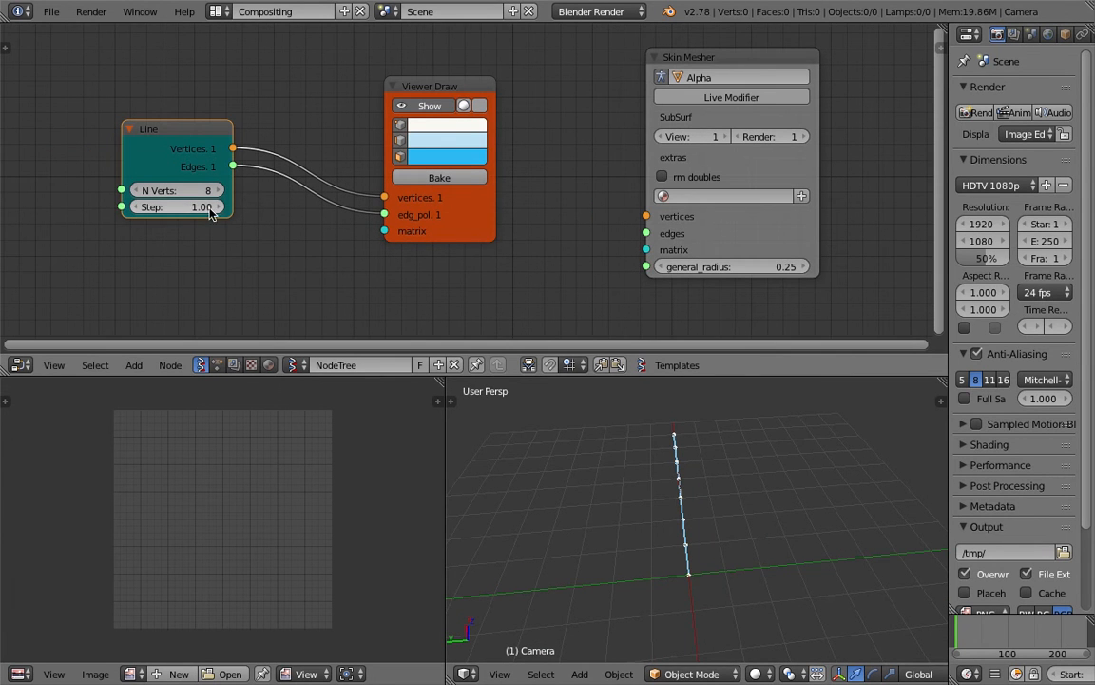
middle_drag(630, 511, 533, 506)
drag(182, 207, 159, 208)
middle_drag(660, 520, 582, 521)
drag(220, 206, 251, 206)
middle_drag(548, 470, 580, 488)
middle_drag(534, 450, 574, 458)
key(ctrl+s)
click(574, 459)
Step: Rearrange the nodes with Line lower left and Viewer Draw higher up, clearing space toward Skin Mesher, and save the scene
scroll(300, 205, down, 3)
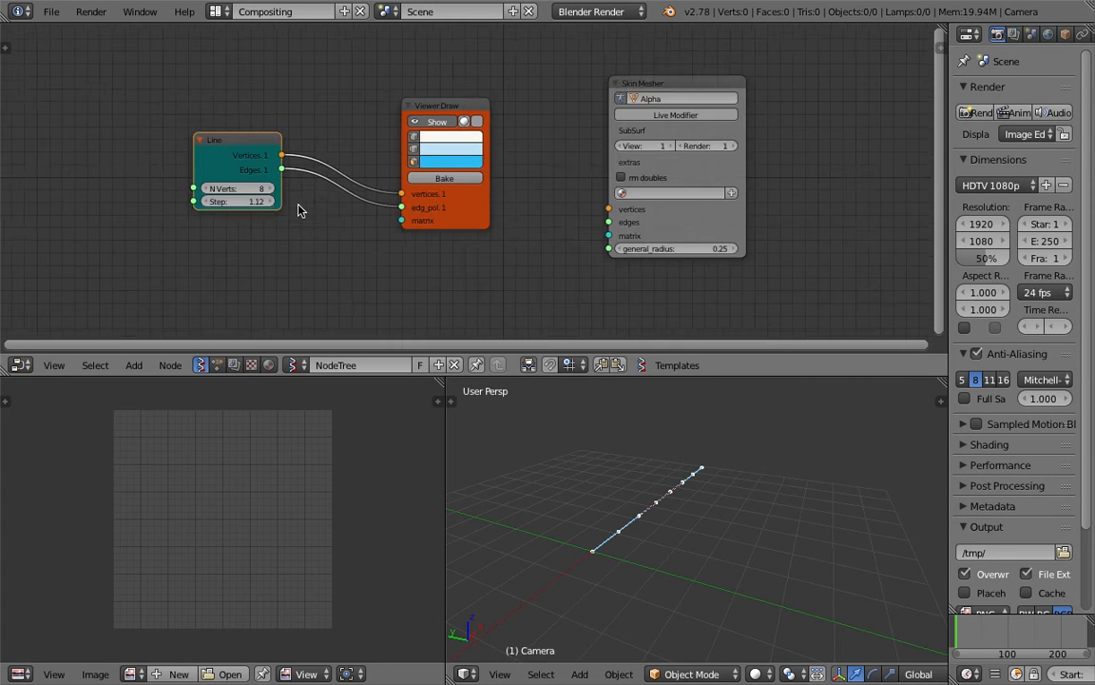
middle_drag(294, 233, 340, 212)
key(shift+a)
mouse_move(314, 232)
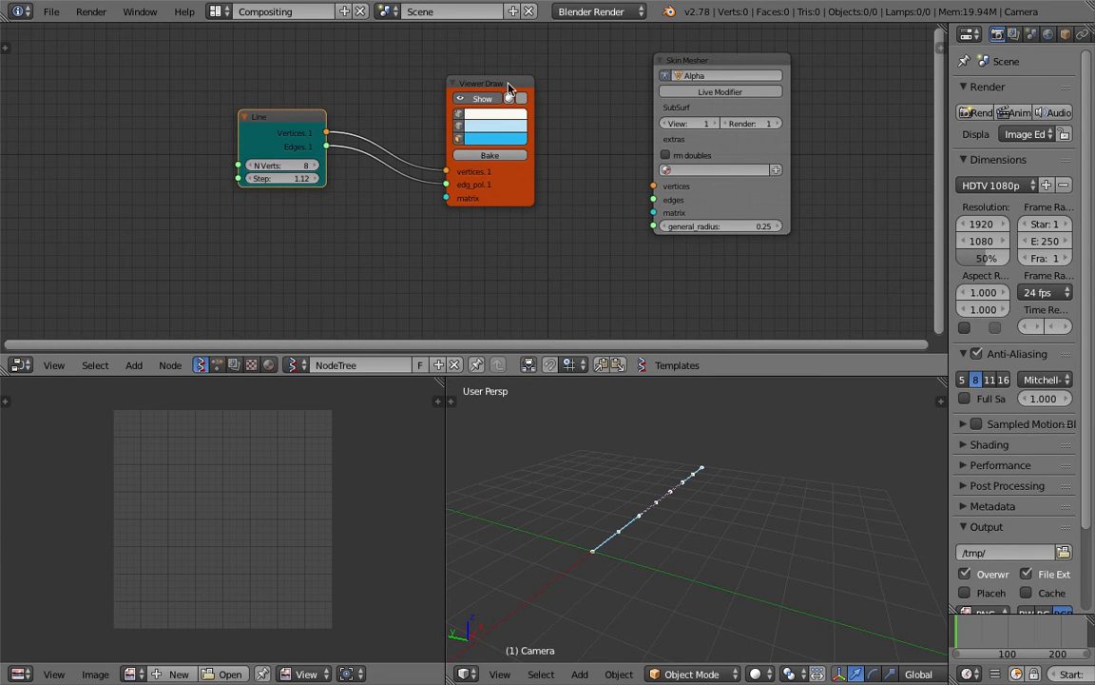
drag(461, 82, 469, 79)
drag(290, 123, 310, 131)
scroll(310, 131, up, 1)
middle_drag(311, 131, 274, 149)
drag(224, 141, 189, 159)
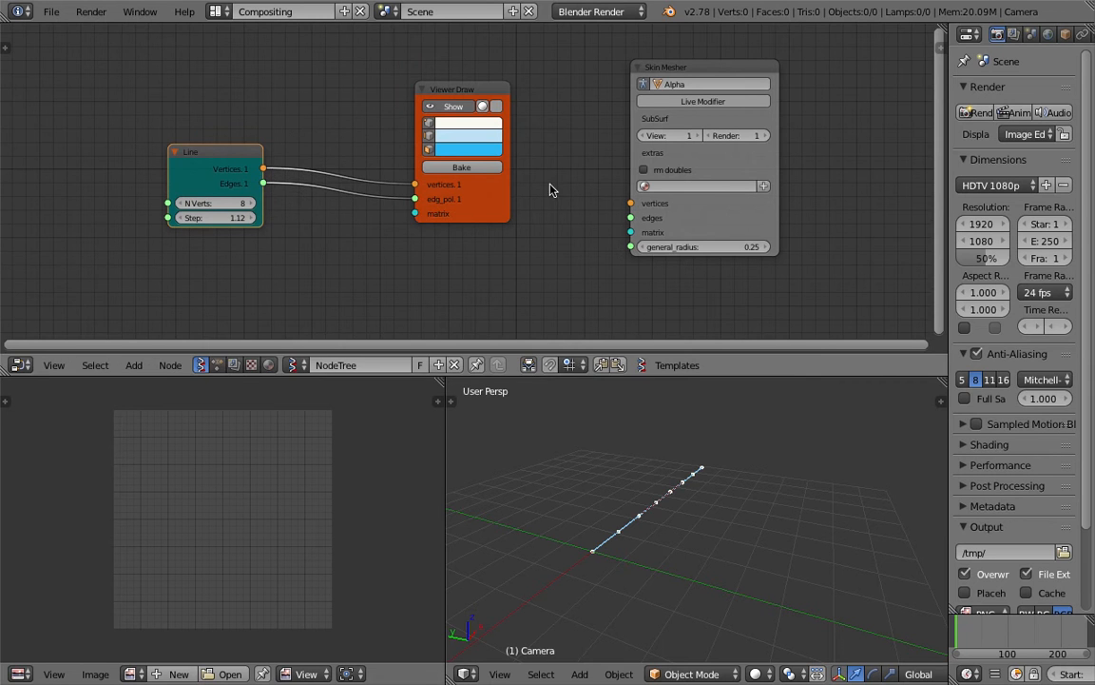
drag(493, 96, 459, 72)
key(ctrl+s)
Step: Connect the Line node's Vertices and Edges outputs to Skin Mesher's vertices and edges inputs, and widen the Skin Mesher node
mouse_move(262, 168)
mouse_down()
mouse_move(505, 149)
mouse_move(630, 202)
mouse_up()
drag(263, 182, 631, 218)
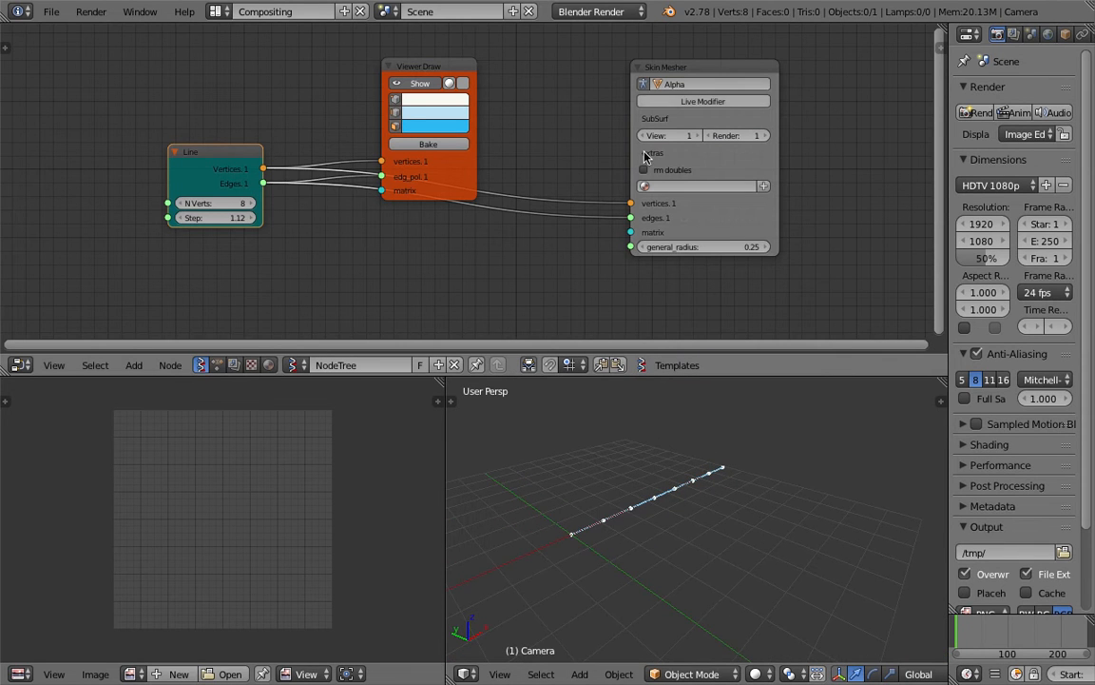
scroll(678, 193, up, 2)
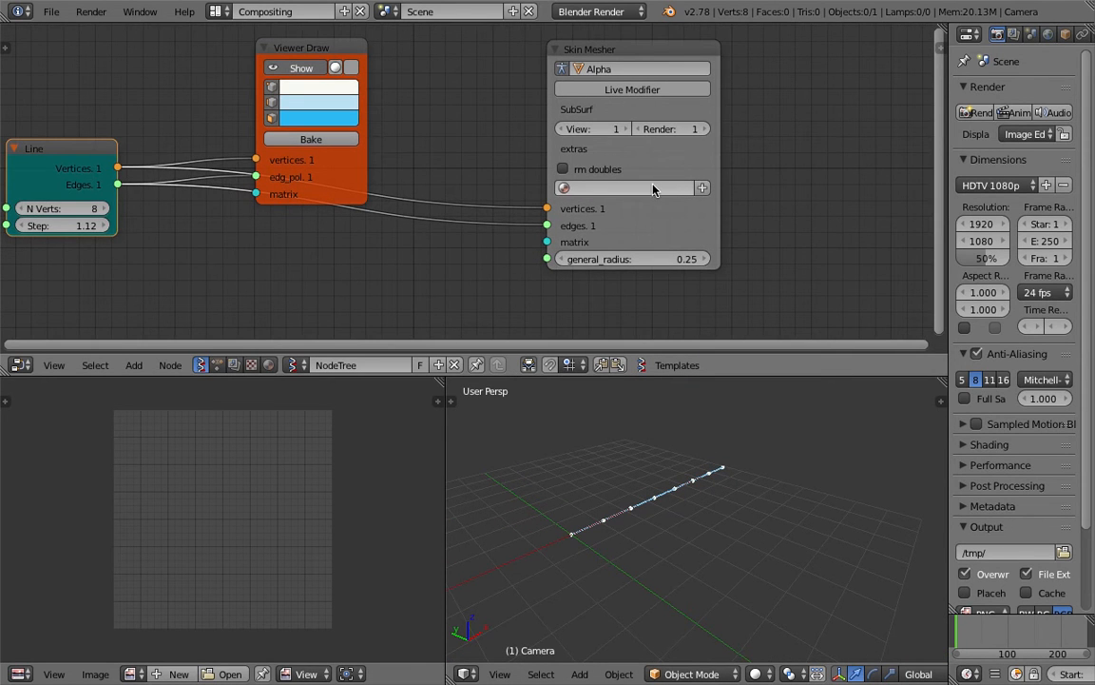
middle_drag(751, 183, 764, 191)
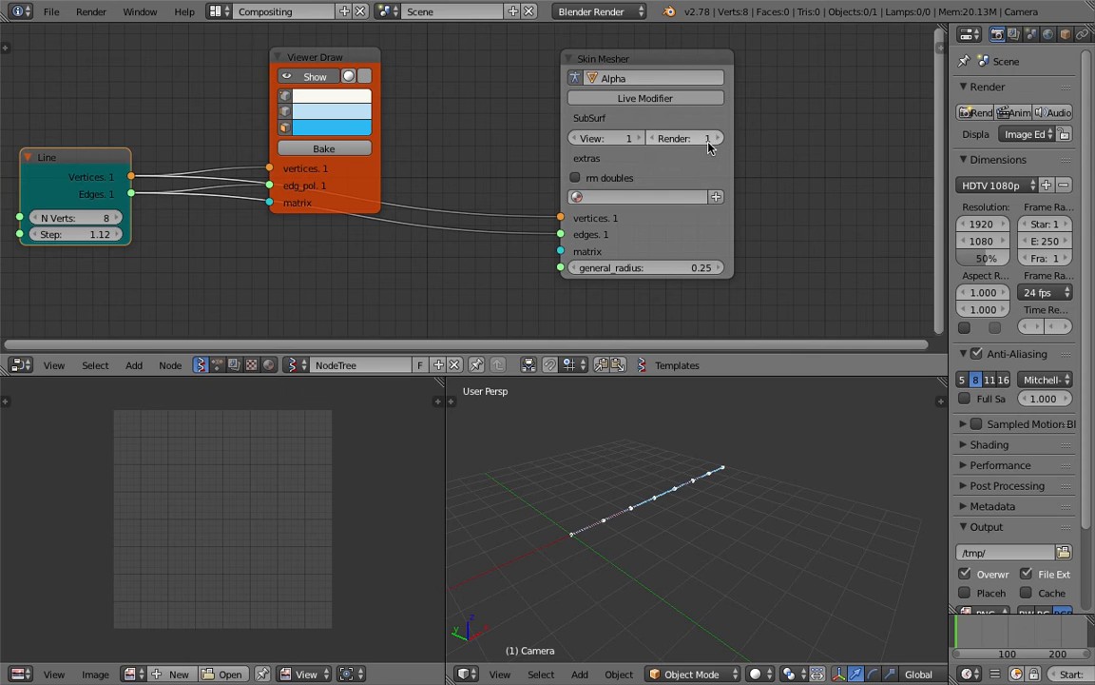
drag(733, 143, 757, 141)
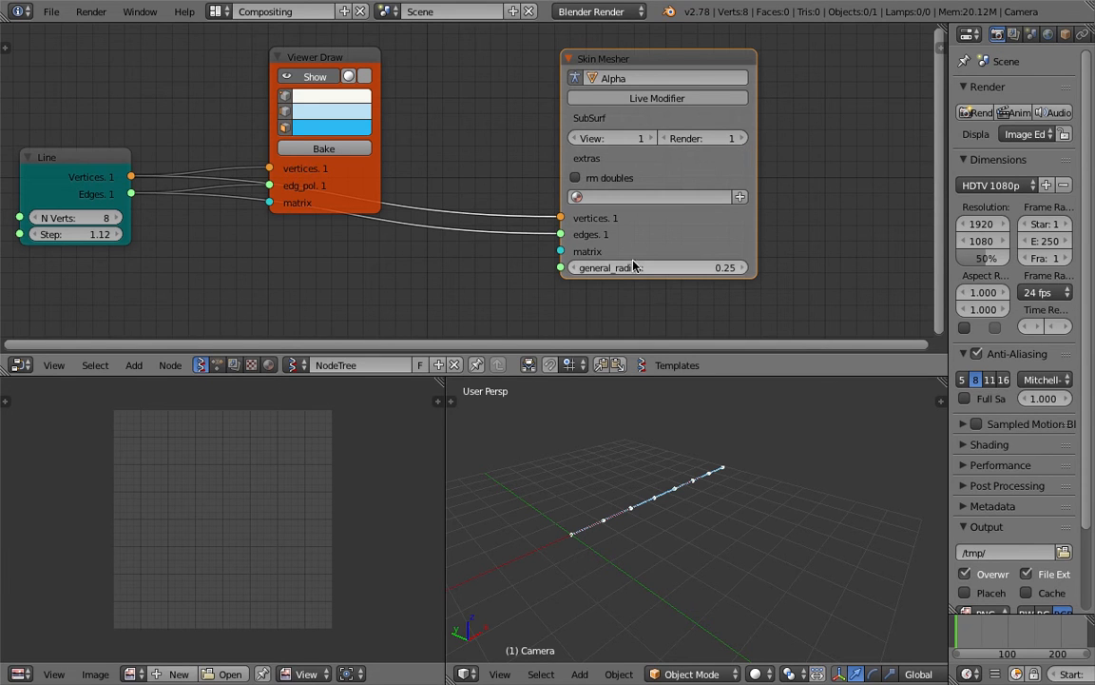
Step: Enable Live Modifier on the Skin Mesher node and select the generated mesh in the 3D view
click(634, 101)
scroll(670, 537, up, 5)
right_click(628, 494)
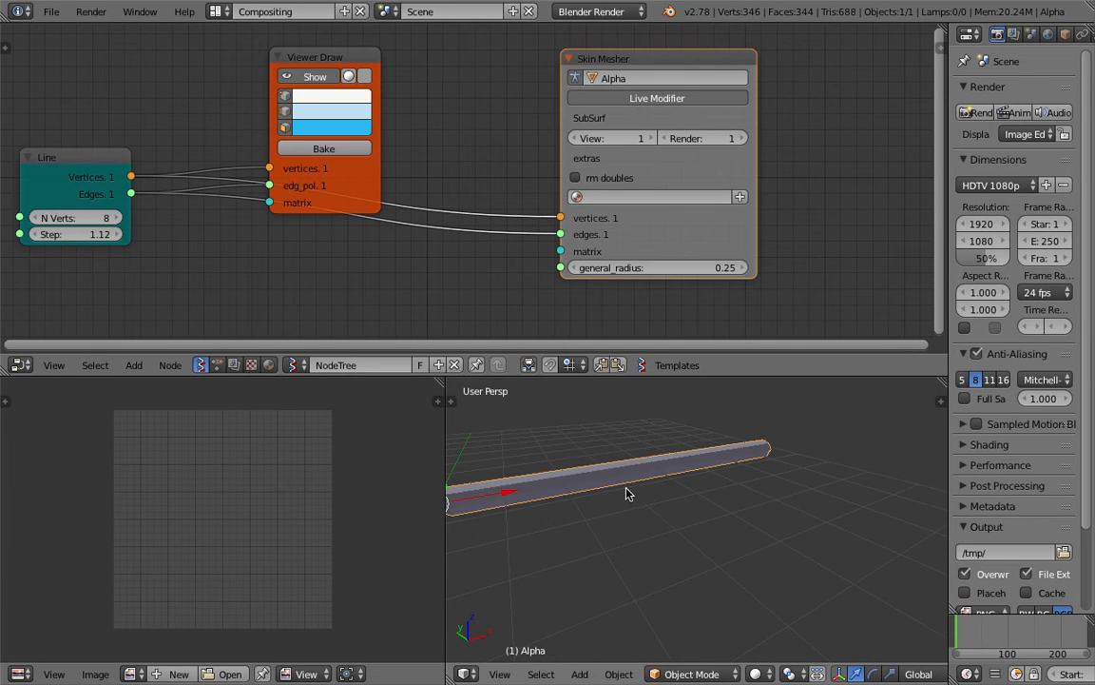
Step: Examine the skinned line mesh up close in wireframe and solid shading
shift+middle_drag(609, 526, 685, 514)
scroll(678, 514, down, 2)
key(z)
scroll(682, 521, up, 3)
key(z)
mouse_move(635, 465)
middle_down()
mouse_move(702, 424)
mouse_move(667, 384)
mouse_move(594, 484)
mouse_move(465, 440)
mouse_move(631, 459)
mouse_move(643, 499)
middle_up()
scroll(643, 500, up, 1)
key(z)
key(z)
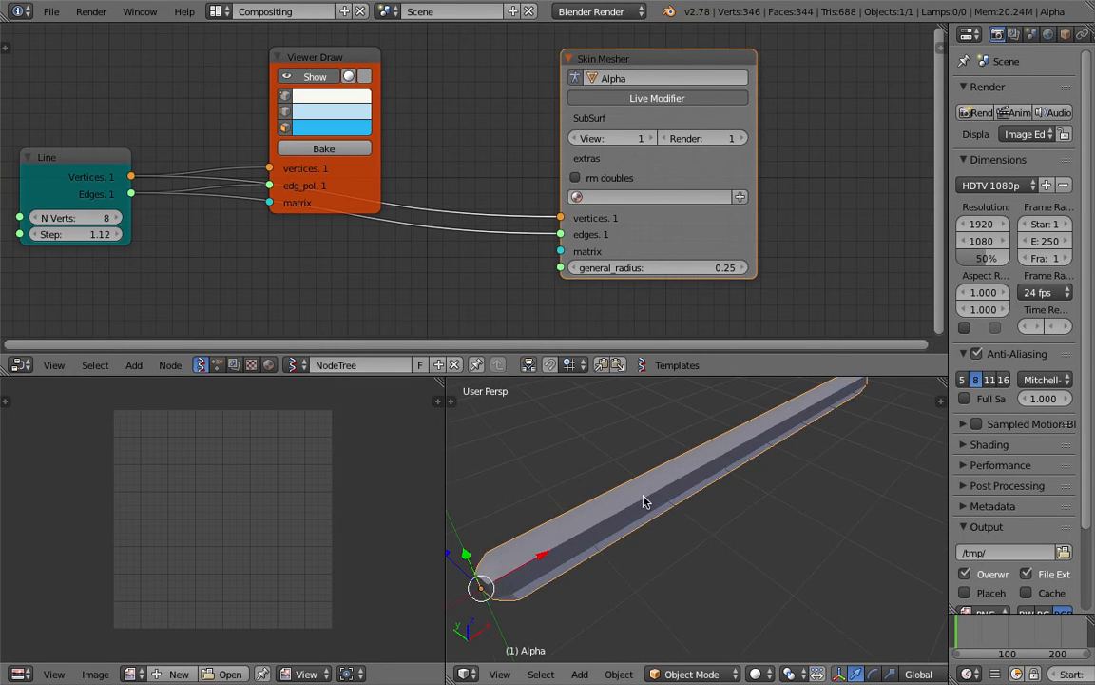
scroll(648, 504, down, 1)
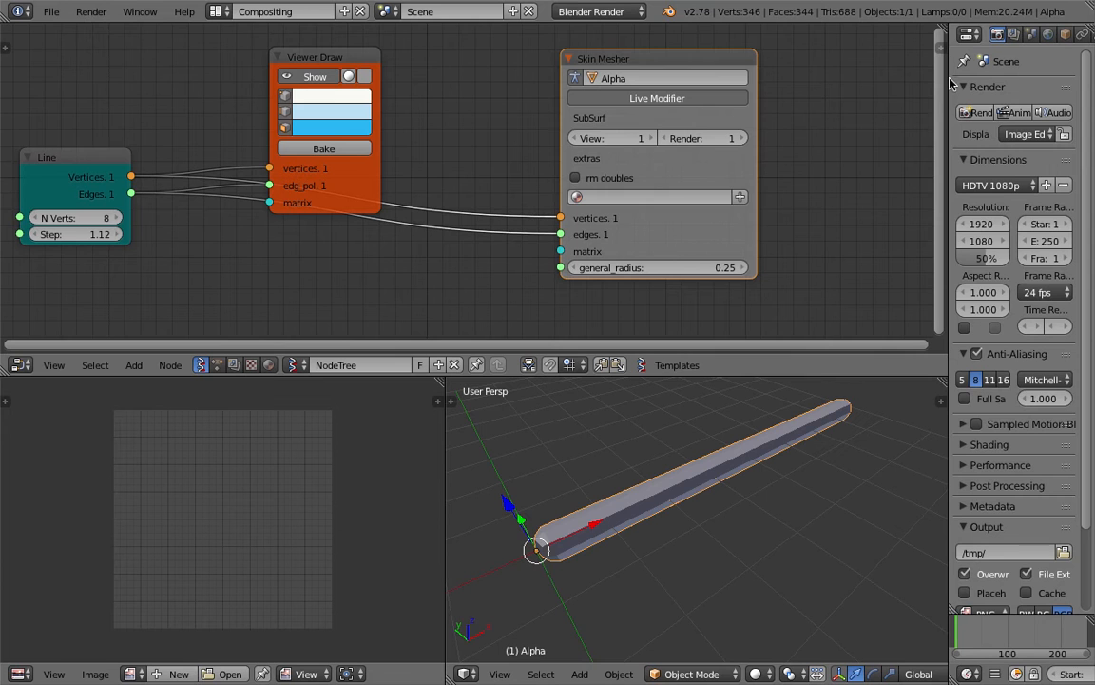
Step: Show the generated mesh's modifiers, and widen both the properties editor and the 3D view
drag(951, 84, 908, 83)
click(1056, 35)
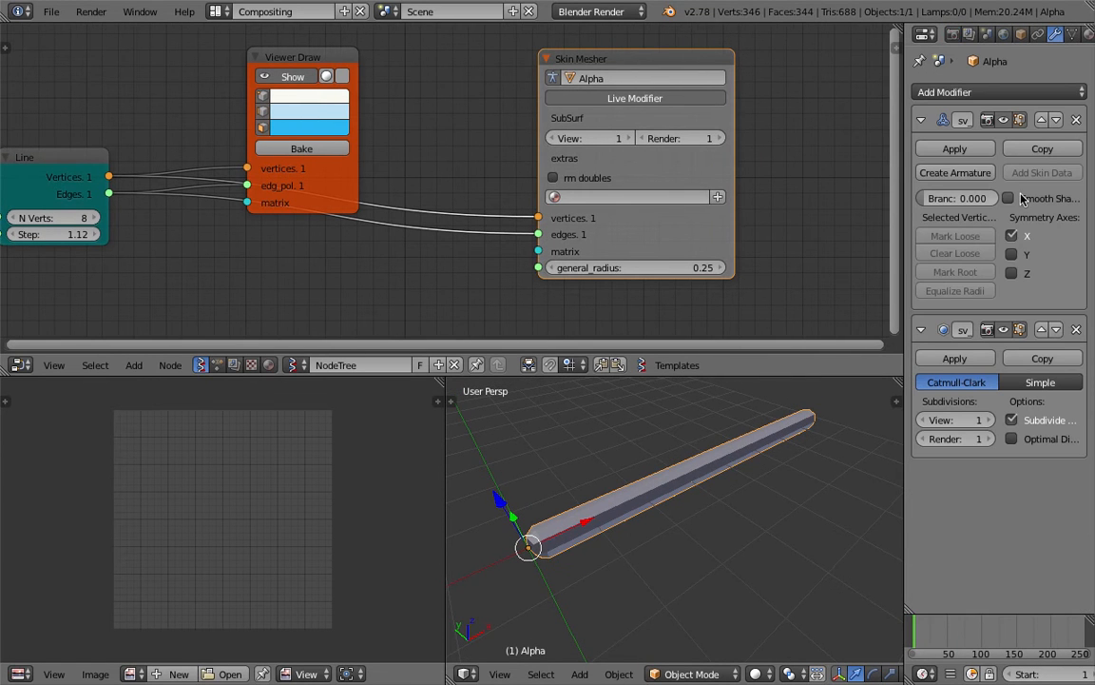
drag(906, 159, 756, 152)
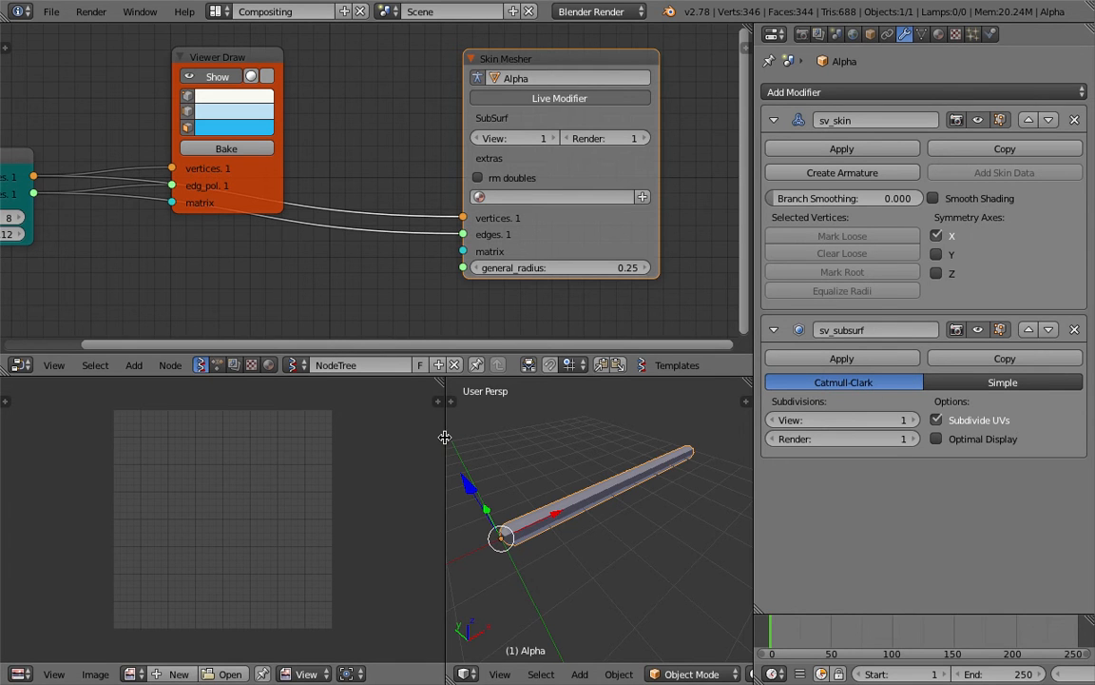
drag(444, 442, 319, 457)
Step: Duplicate the skinned line mesh along the Y axis and compare both meshes in wireframe and solid shading
middle_drag(367, 471, 538, 497)
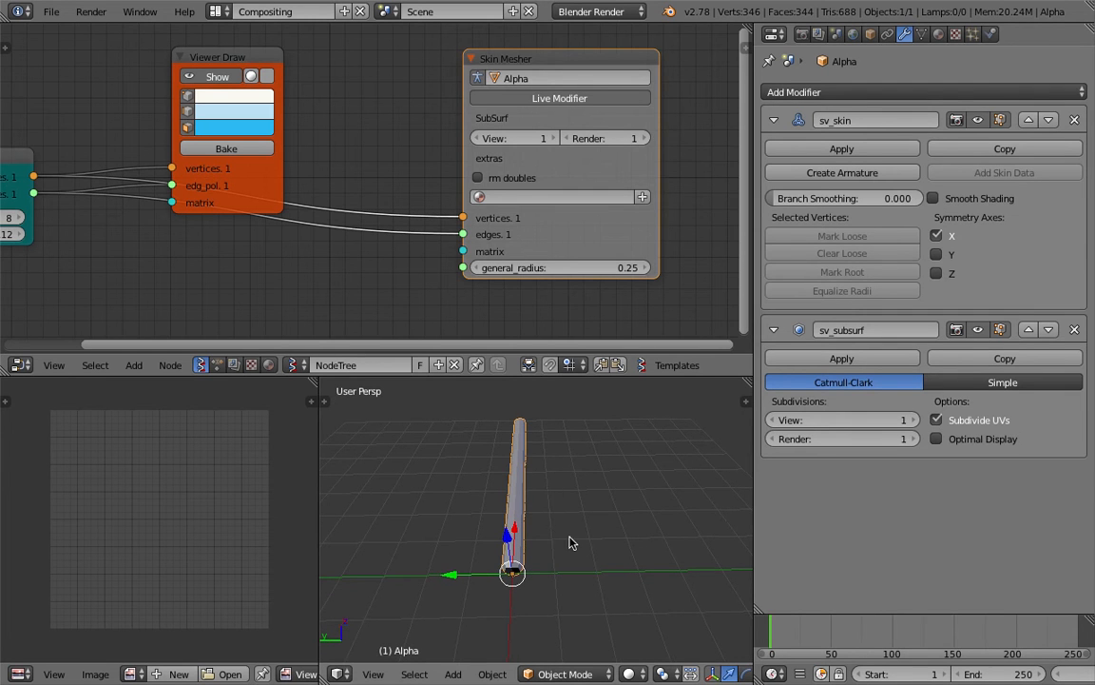
key(shift+d)
key(y)
click(641, 546)
middle_drag(641, 547, 583, 519)
middle_drag(532, 490, 554, 517)
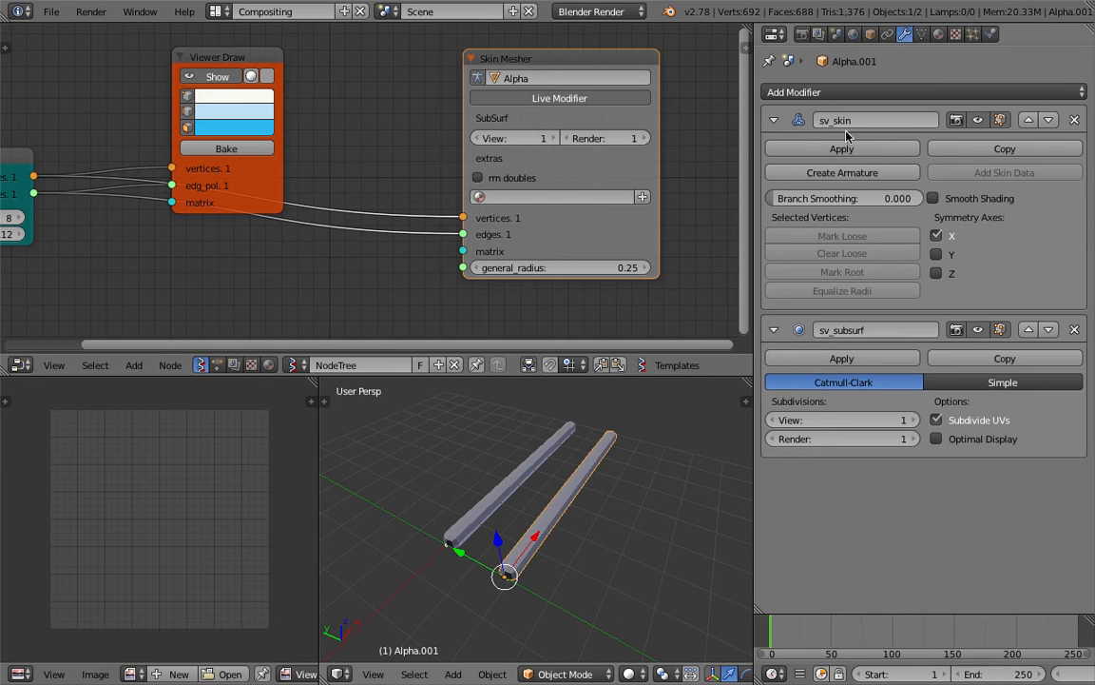
mouse_move(571, 494)
middle_down()
mouse_move(594, 487)
mouse_move(555, 518)
mouse_move(575, 494)
mouse_move(566, 518)
middle_up()
key(z)
key(z)
middle_drag(582, 475, 603, 477)
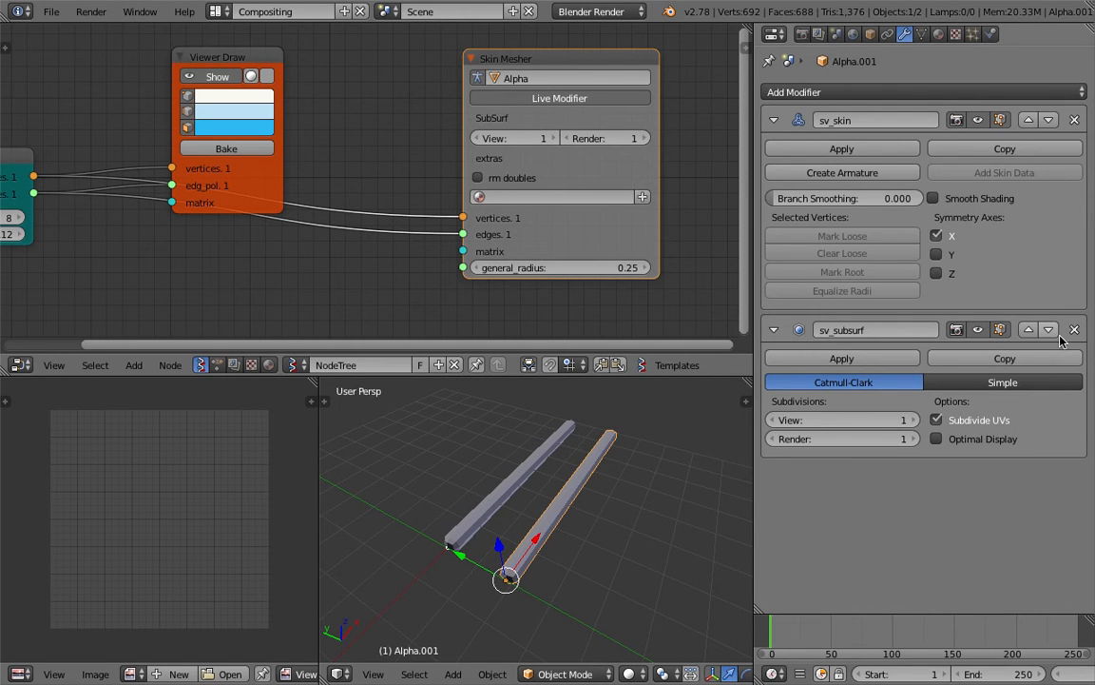
Step: Remove the sv_subsurf modifier from the duplicated mesh
click(1076, 330)
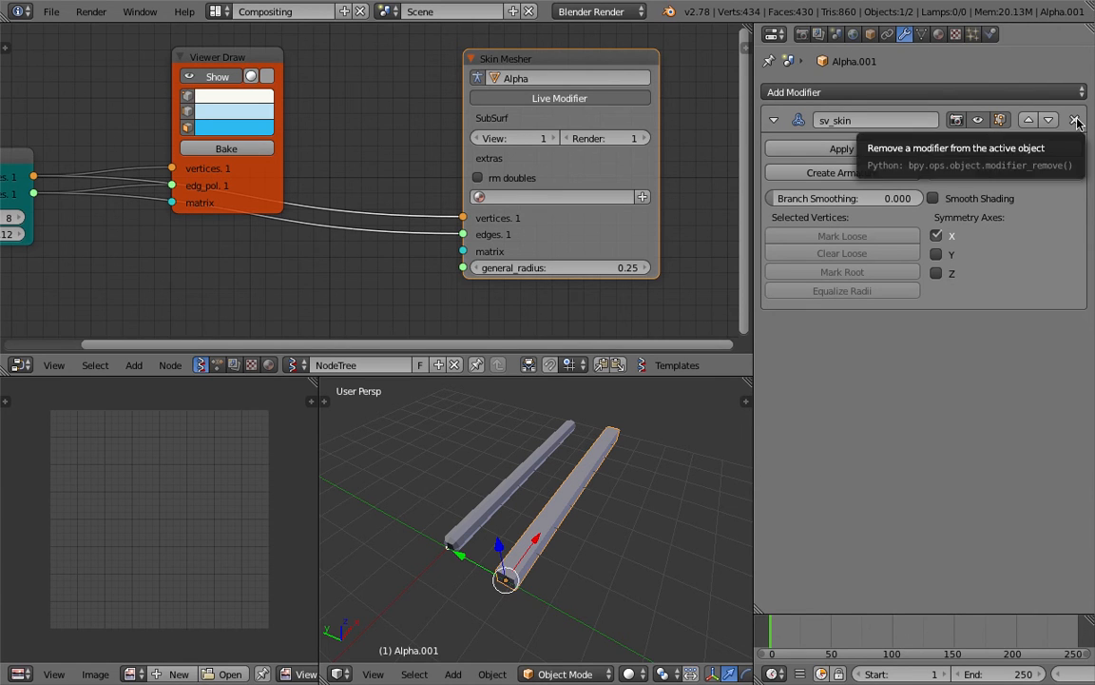
middle_drag(551, 545, 694, 420)
scroll(601, 488, up, 1)
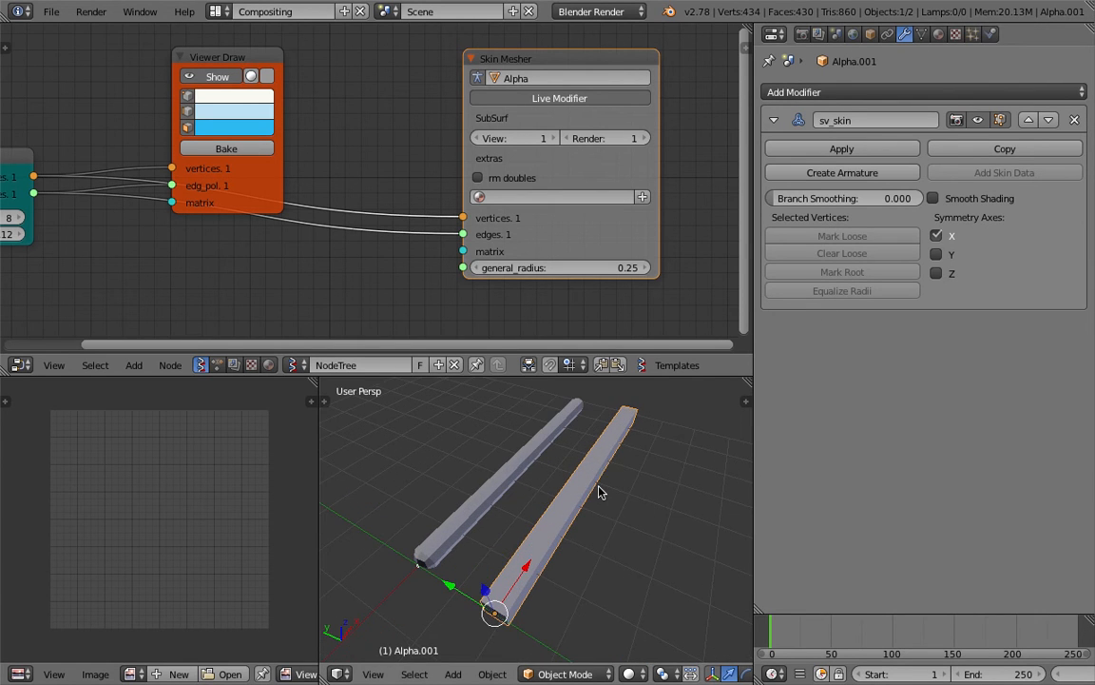
Step: Enlarge the skin radius at one middle vertex of the duplicated mesh and inspect its bulge in Object Mode
key(Tab)
click(601, 489)
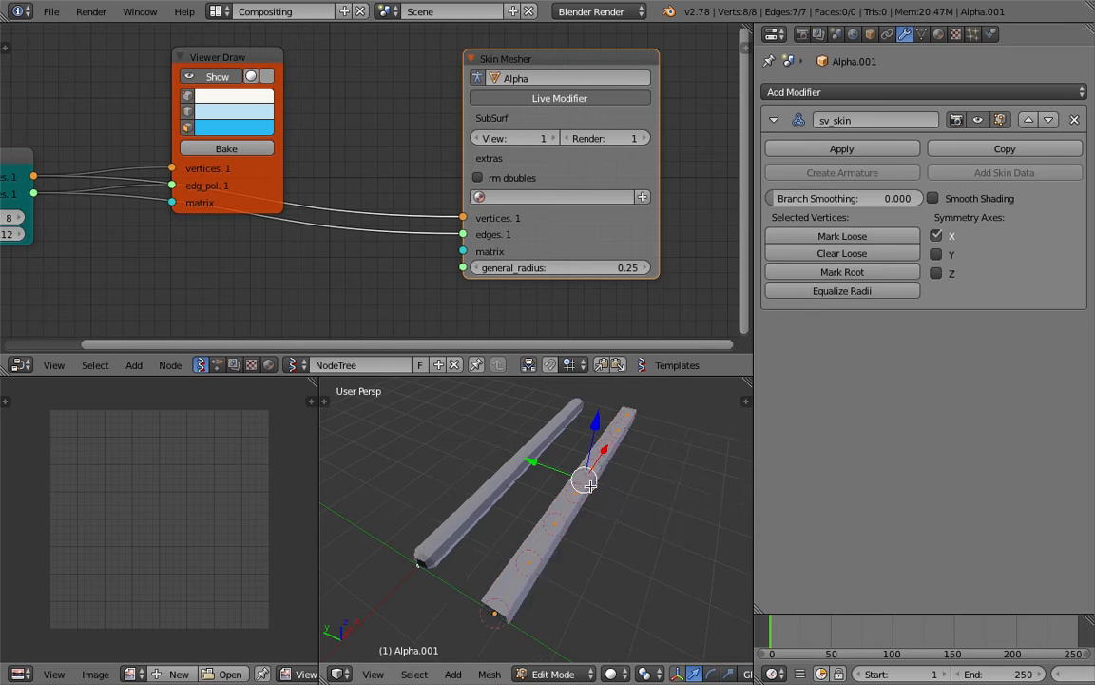
key(z)
right_click(578, 494)
key(ctrl+a)
click(685, 563)
mouse_move(686, 563)
middle_down()
mouse_move(602, 525)
mouse_move(578, 472)
mouse_move(582, 518)
mouse_move(459, 469)
mouse_move(577, 504)
middle_up()
key(z)
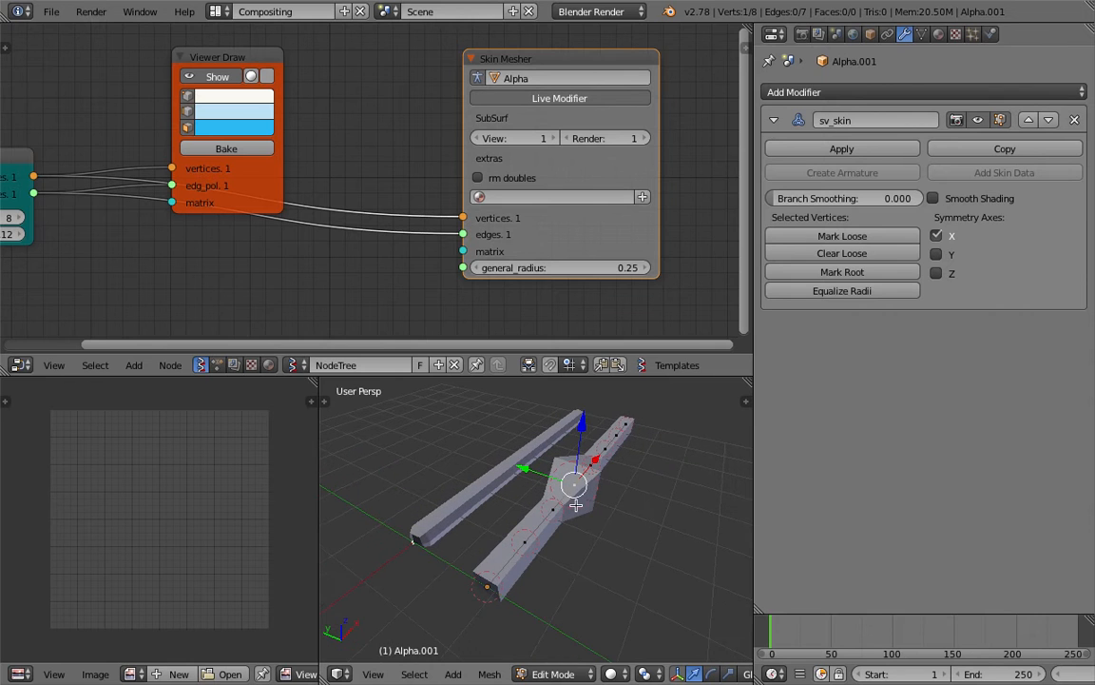
key(Tab)
click(520, 504)
middle_drag(542, 508, 584, 471)
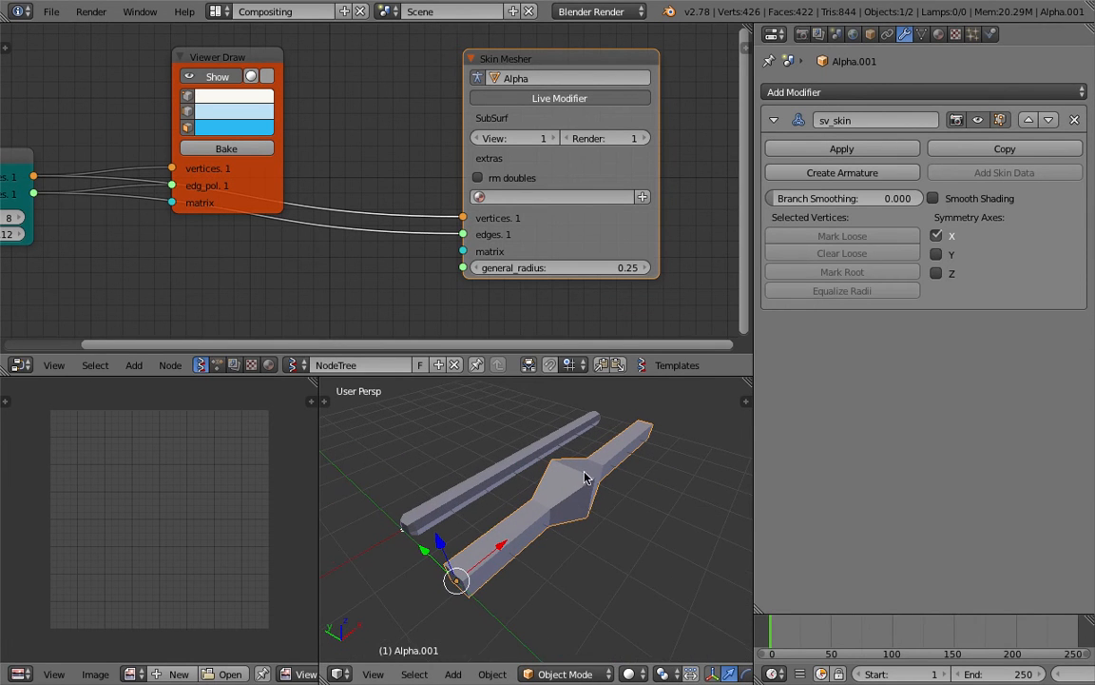
Step: Remove the sv_skin modifier from the duplicate, look at its bare edges, and delete the duplicated object
click(1074, 119)
middle_drag(550, 515, 567, 507)
key(Tab)
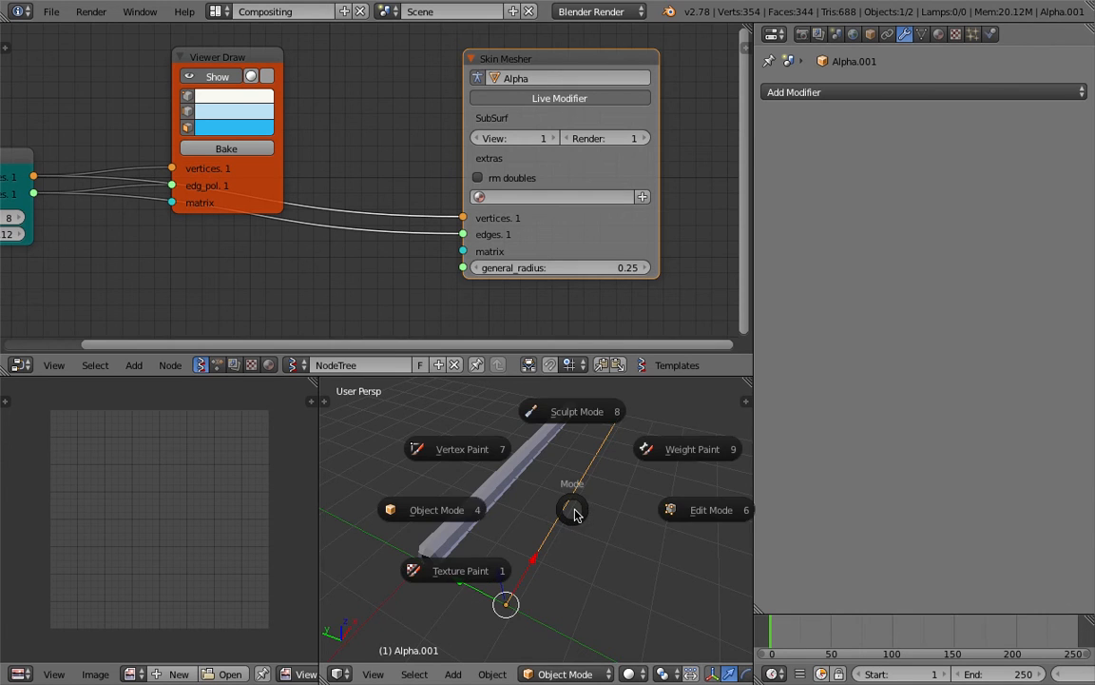
click(616, 516)
middle_drag(616, 518, 486, 499)
key(Tab)
click(513, 501)
key(x)
click(543, 502)
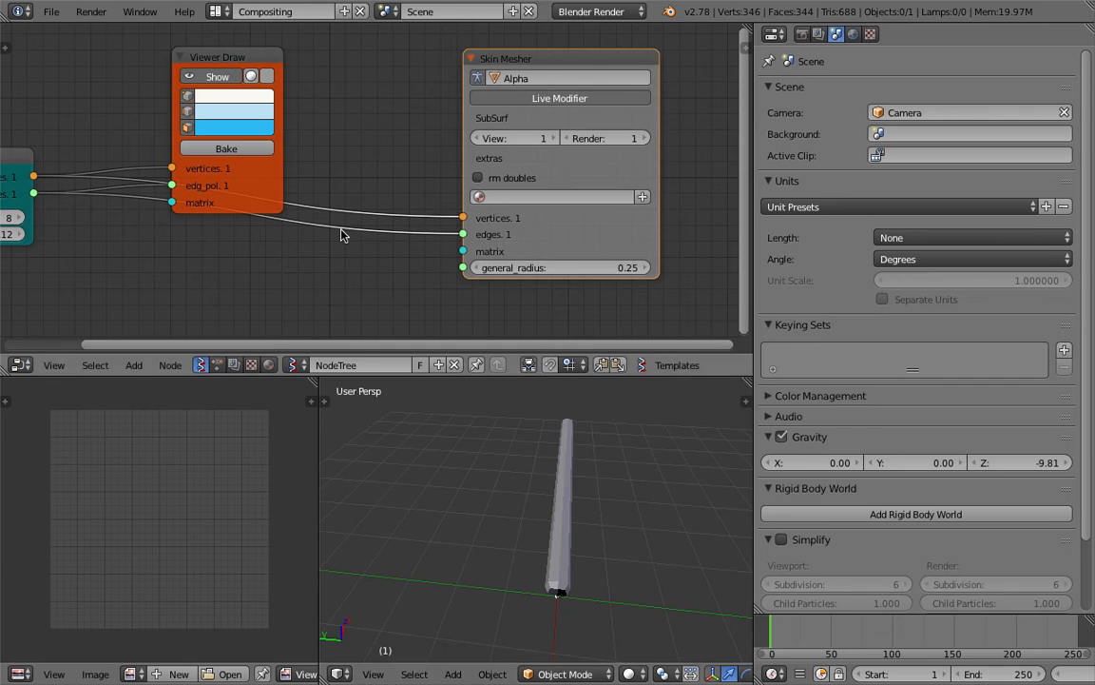
Step: Set the Skin Mesher node's general_radius to 0.22
middle_drag(326, 369, 362, 365)
middle_drag(564, 490, 504, 466)
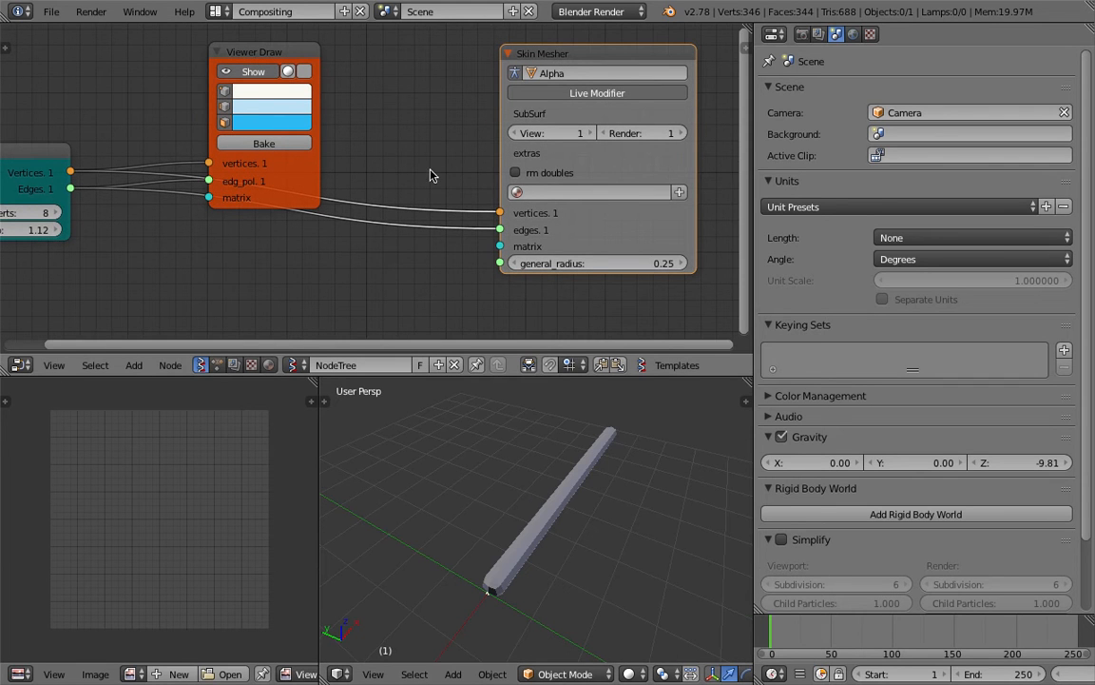
middle_drag(429, 175, 367, 178)
drag(634, 267, 603, 267)
Step: Save the scene as a Blender file in the Desktop folder
click(55, 12)
click(95, 142)
click(54, 13)
click(82, 159)
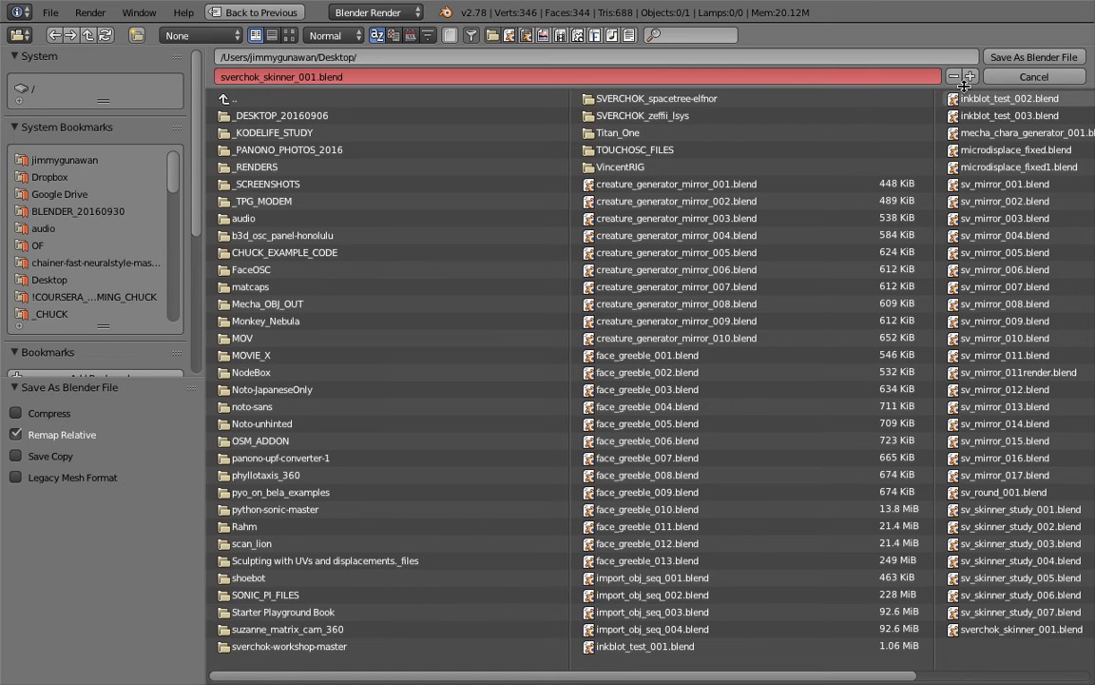
click(1032, 52)
Step: Move Viewer Draw up above the Skin Mesher links and bring the Line node closer below it
middle_drag(225, 71, 242, 61)
drag(244, 45, 267, 32)
scroll(354, 188, down, 2)
middle_drag(355, 188, 362, 192)
drag(52, 160, 144, 189)
middle_drag(301, 253, 305, 236)
middle_drag(574, 244, 588, 228)
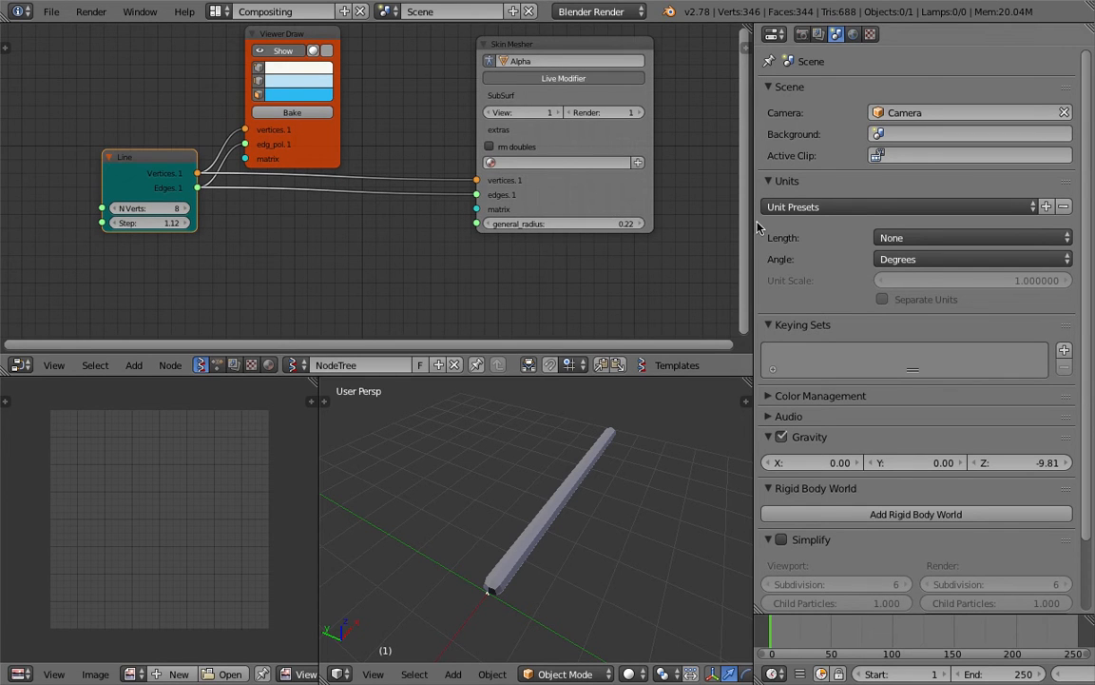
Step: Narrow the properties editor, then shift Line left and Viewer Draw up to free space beneath the links
drag(757, 205, 831, 204)
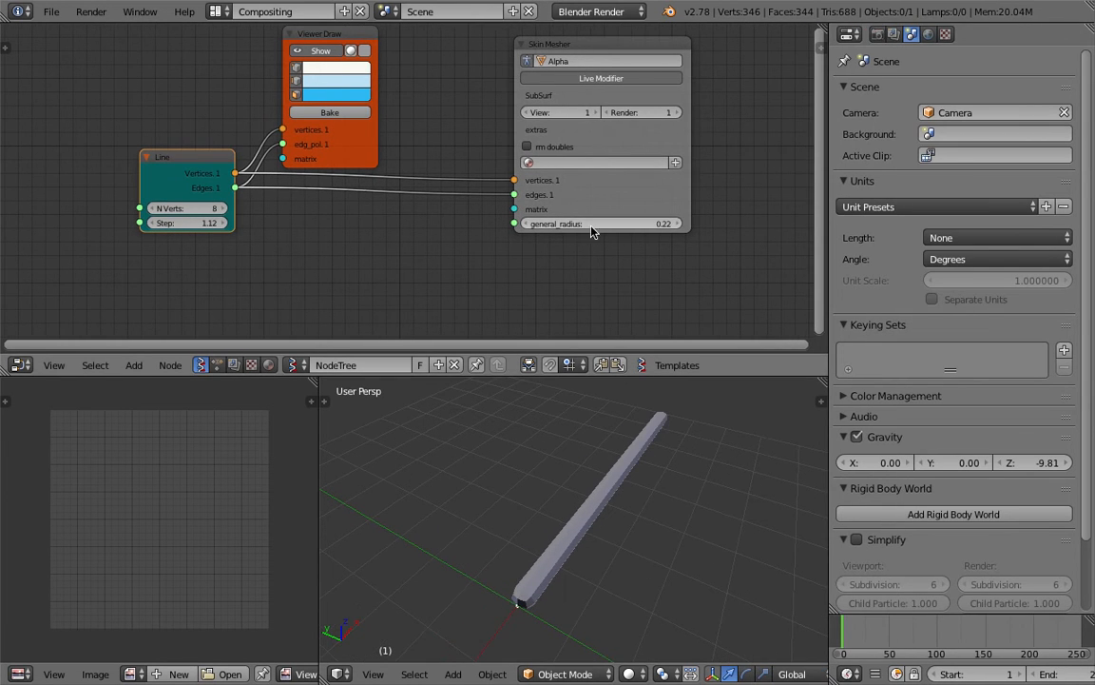
scroll(618, 229, up, 1)
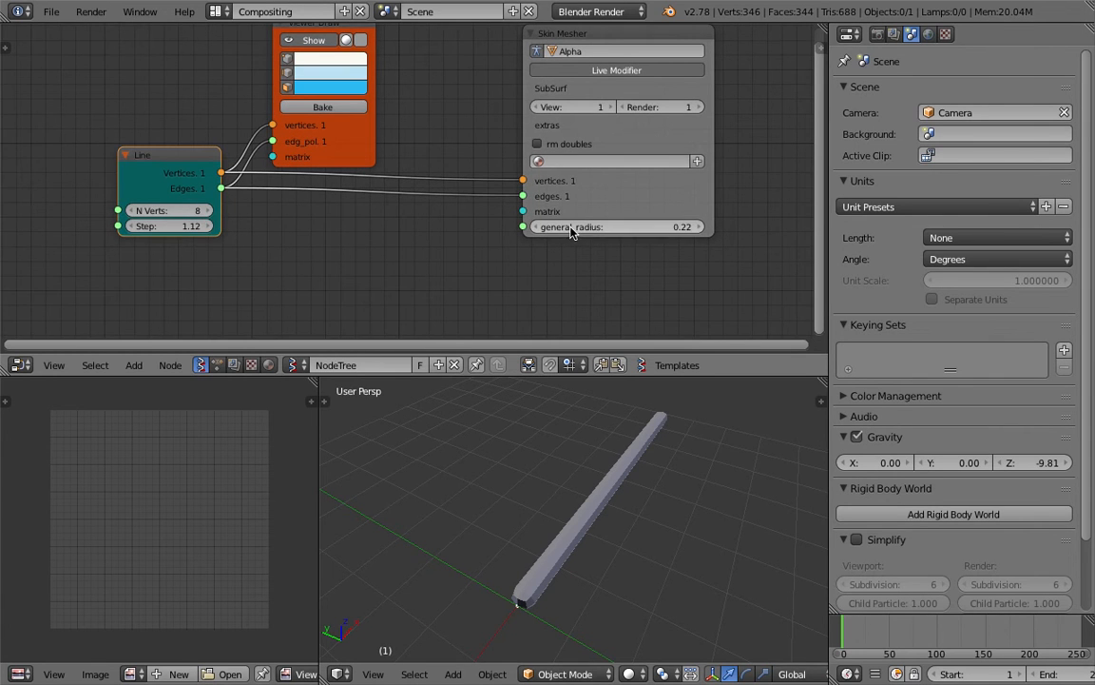
drag(192, 168, 170, 165)
middle_drag(318, 228, 333, 205)
click(360, 96)
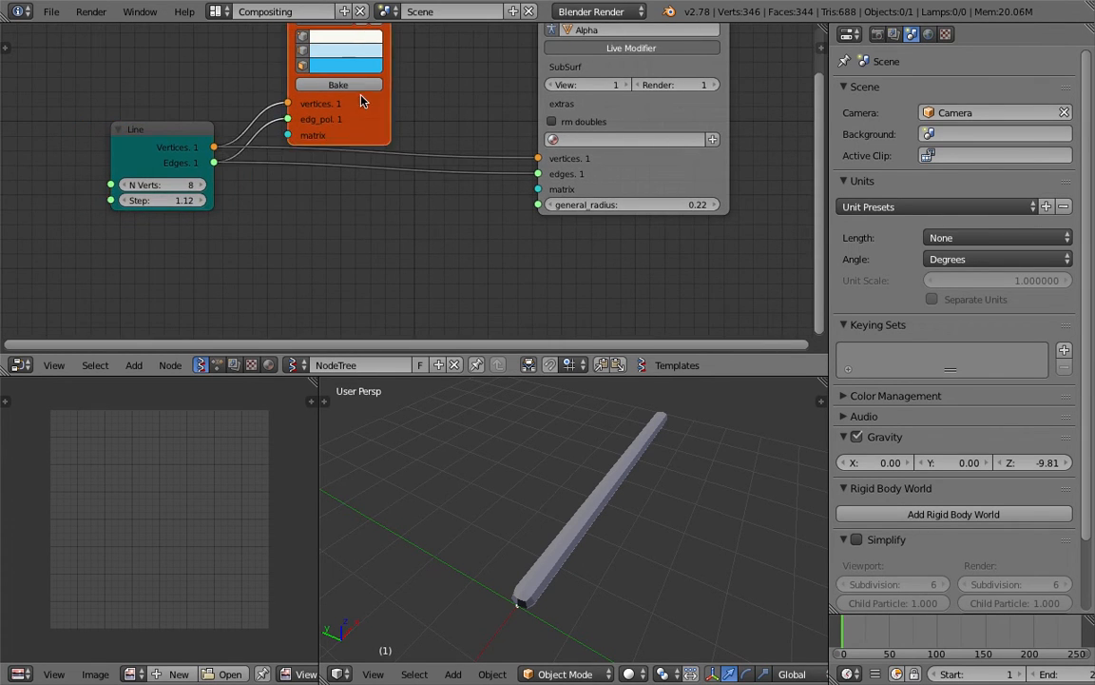
drag(360, 102, 345, 79)
Step: Add a Random number node below the links between Line and Skin Mesher
key(space)
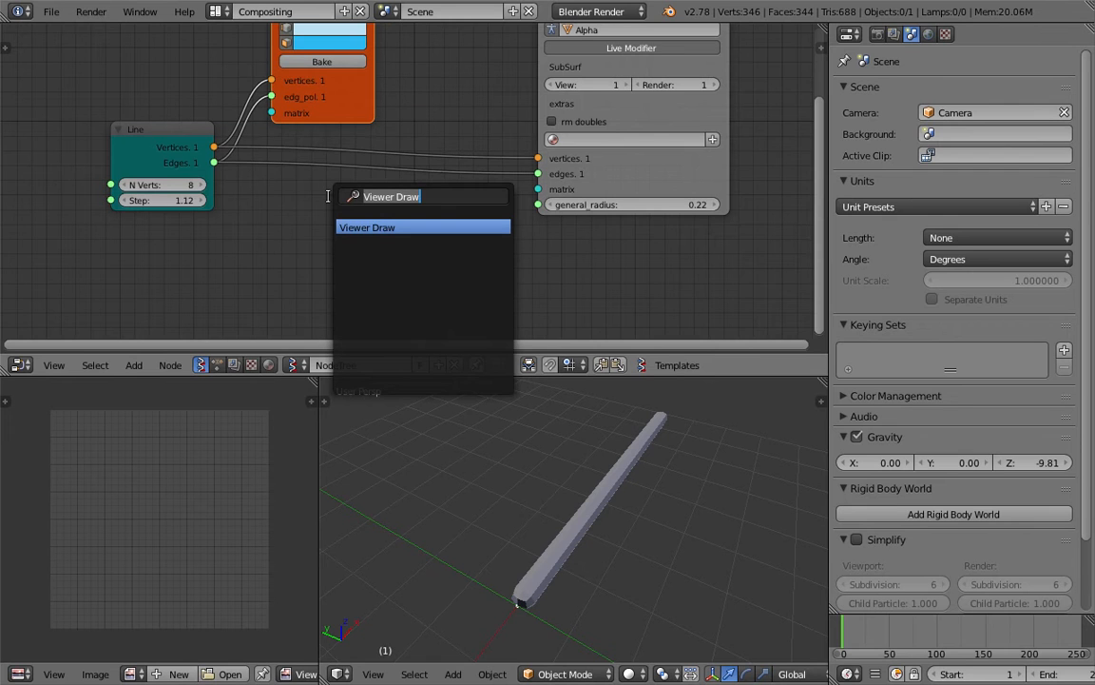
text(random)
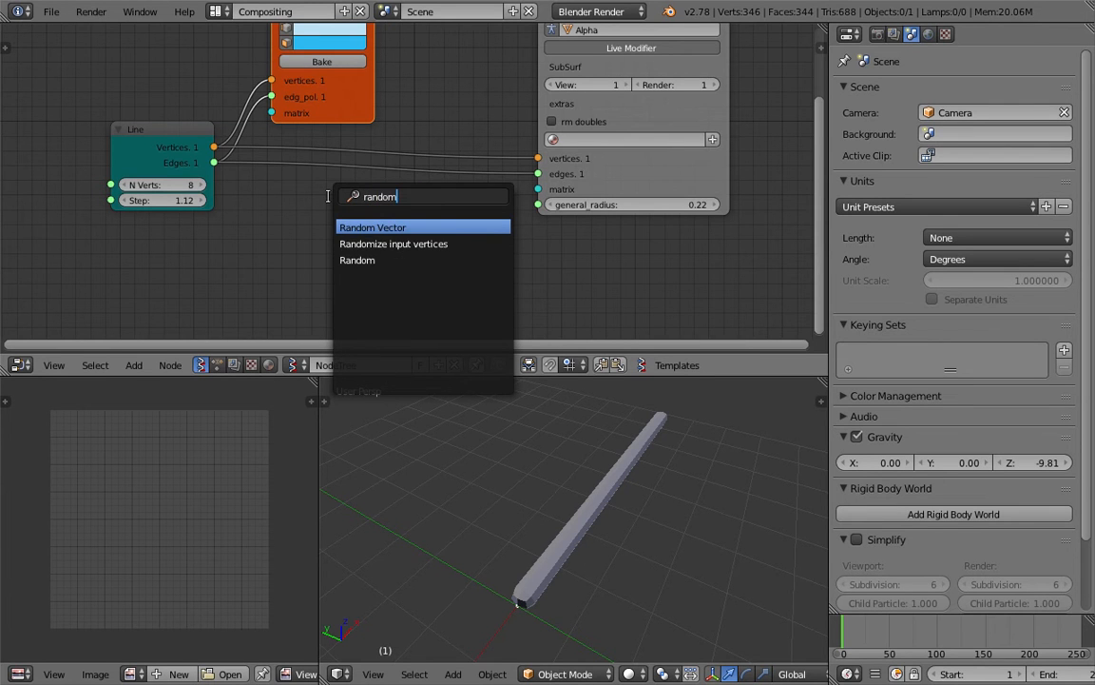
key(Down)
key(Up)
key(Down)
key(Down)
key(Return)
click(327, 196)
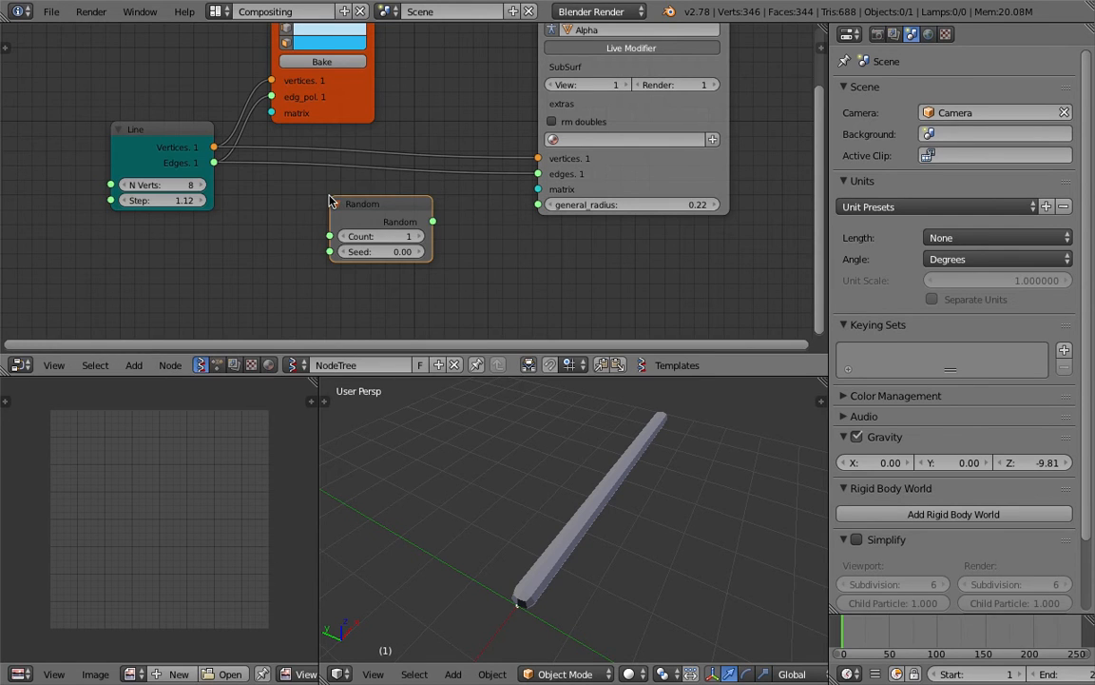
drag(397, 214, 403, 223)
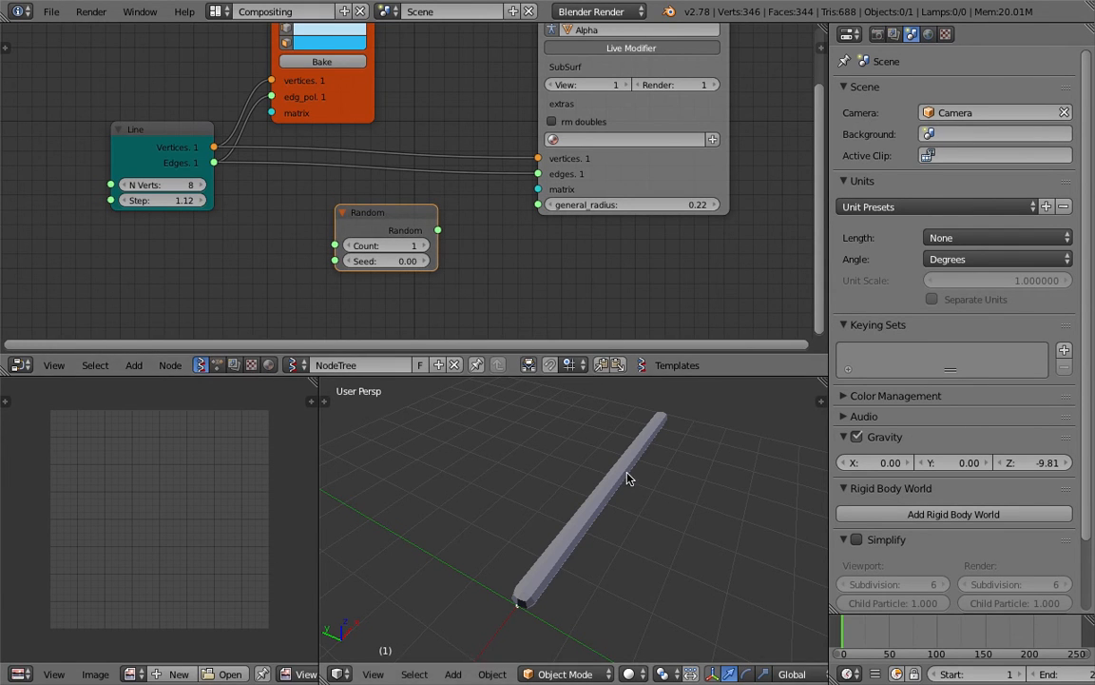
Step: Move the Random node closer to Skin Mesher, set its Count to 23, and nudge the Line node left
middle_drag(612, 277, 598, 321)
click(598, 56)
middle_drag(490, 154, 512, 128)
drag(404, 239, 416, 228)
middle_drag(336, 242, 343, 237)
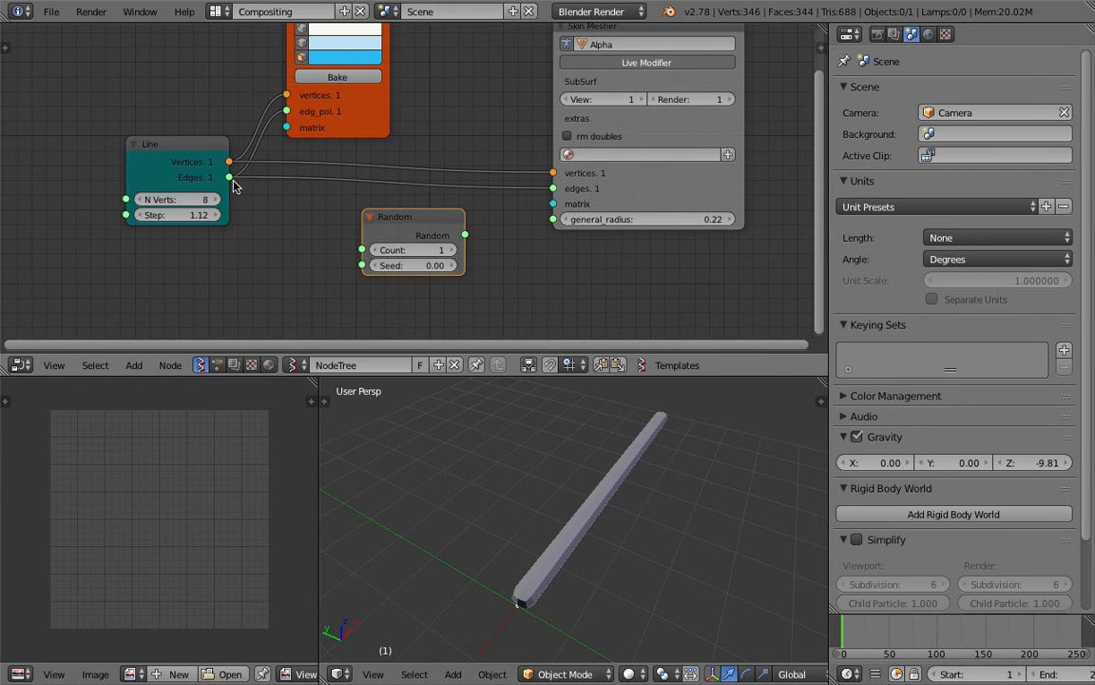
middle_drag(249, 211, 259, 214)
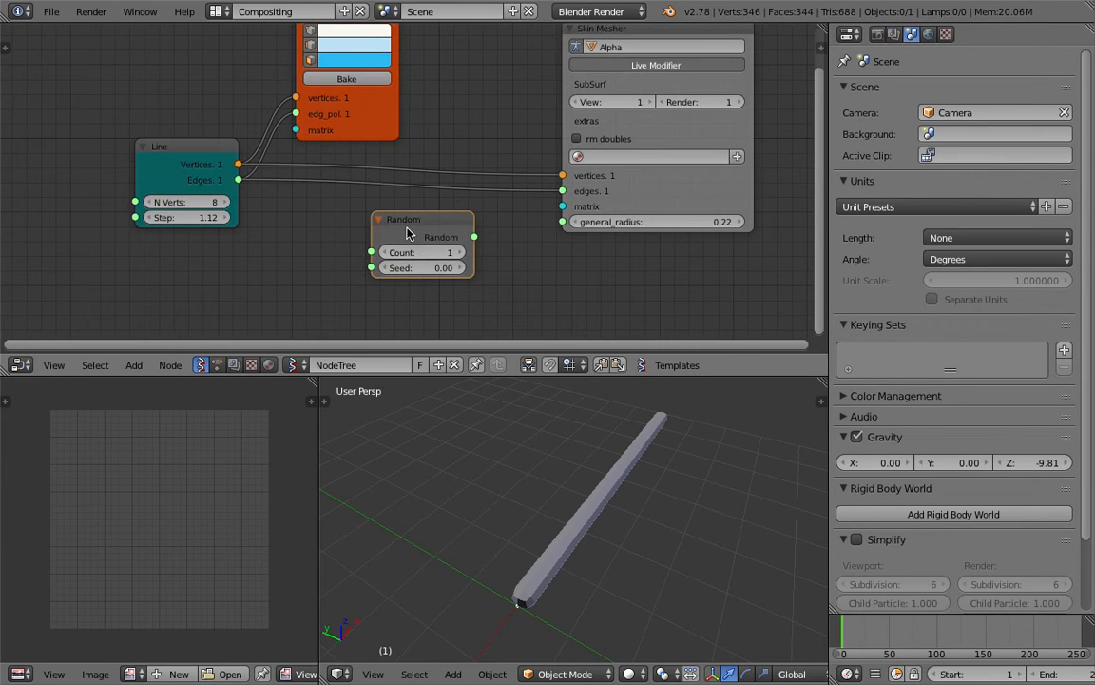
drag(420, 251, 442, 251)
drag(208, 151, 195, 148)
middle_drag(271, 204, 291, 180)
Step: Add a List Length node before Random, linking Line's Vertices to its Data and its Length to Random's Count
key(shift+a)
click(292, 208)
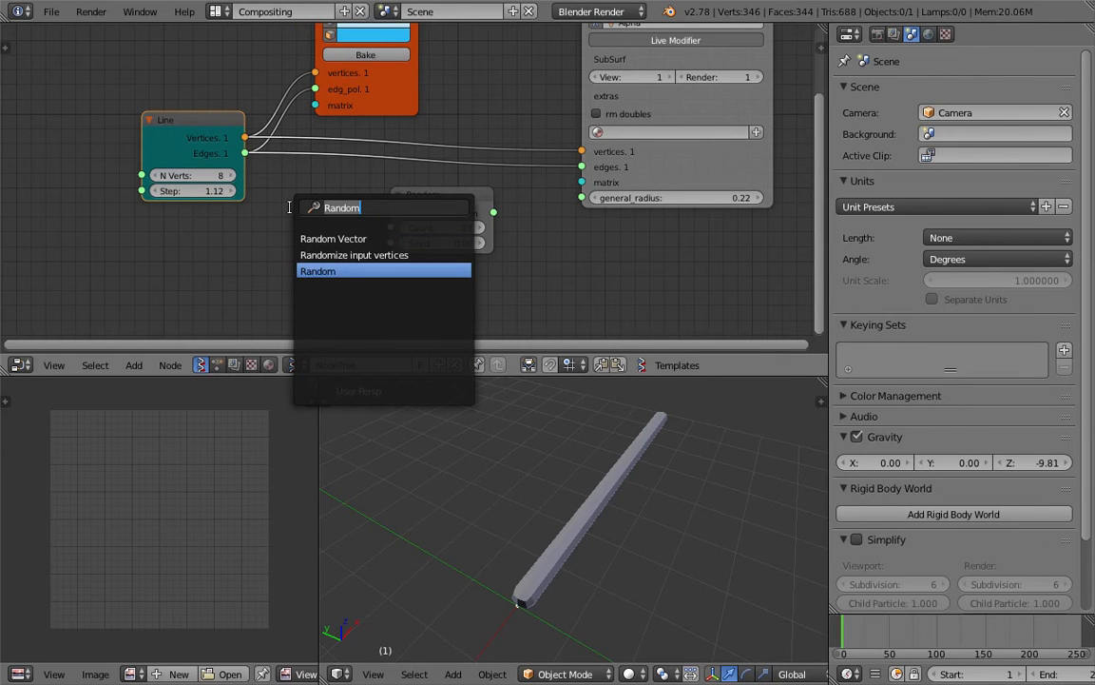
text(pr)
key(BackSpace)
key(BackSpace)
text(len)
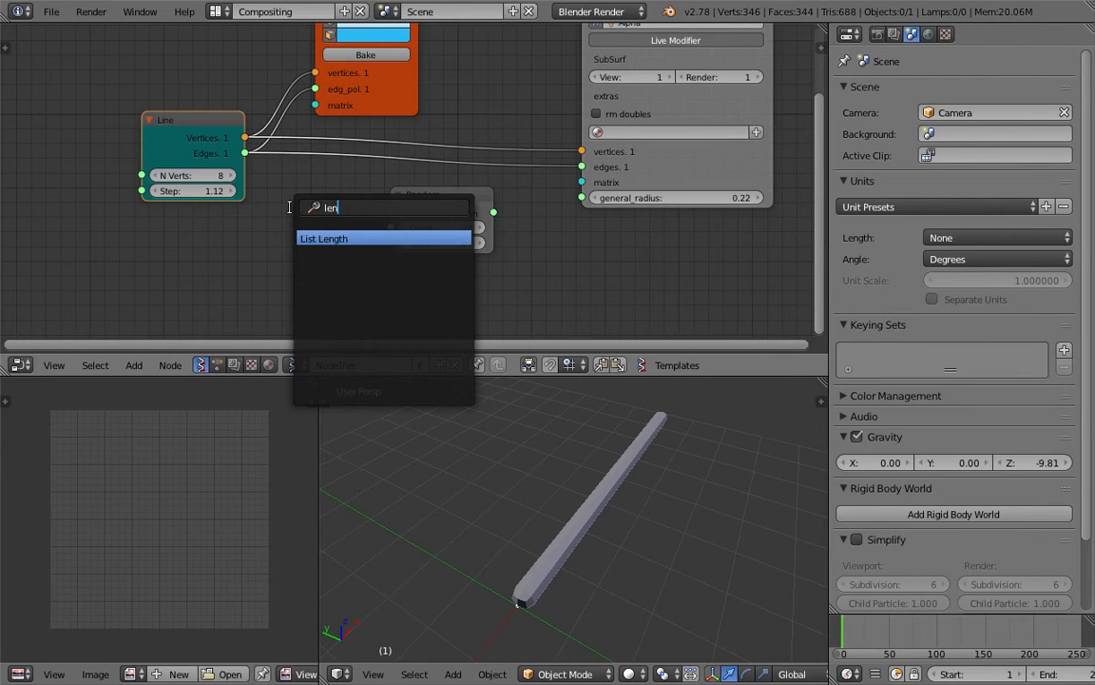
key(Return)
click(276, 201)
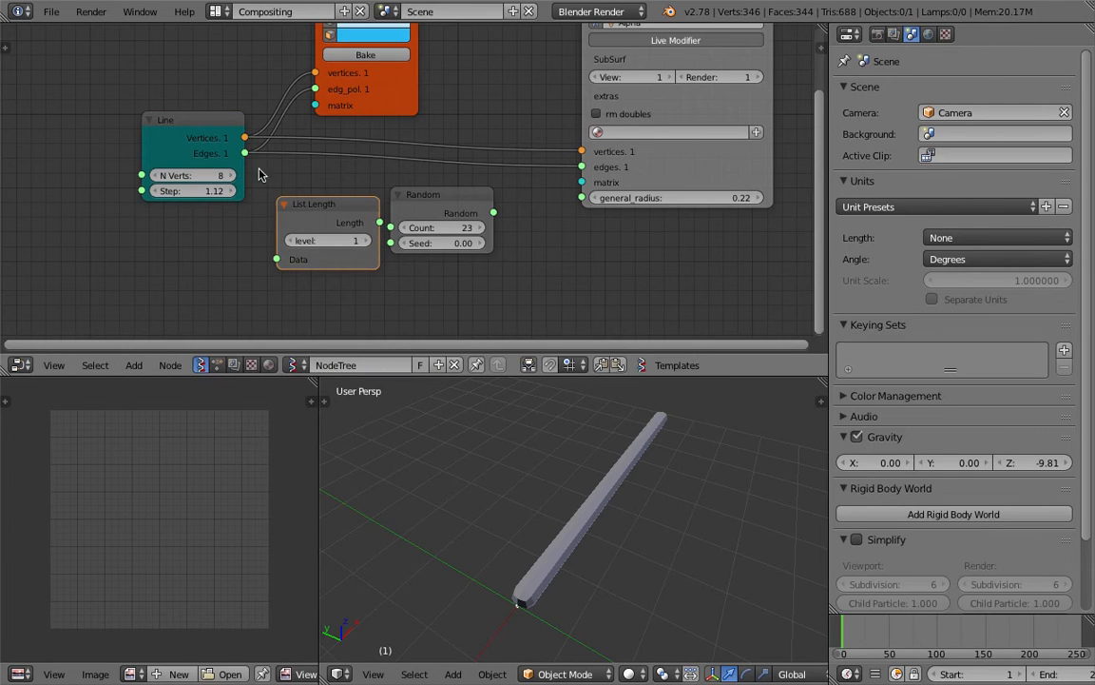
drag(246, 140, 275, 259)
drag(349, 205, 391, 229)
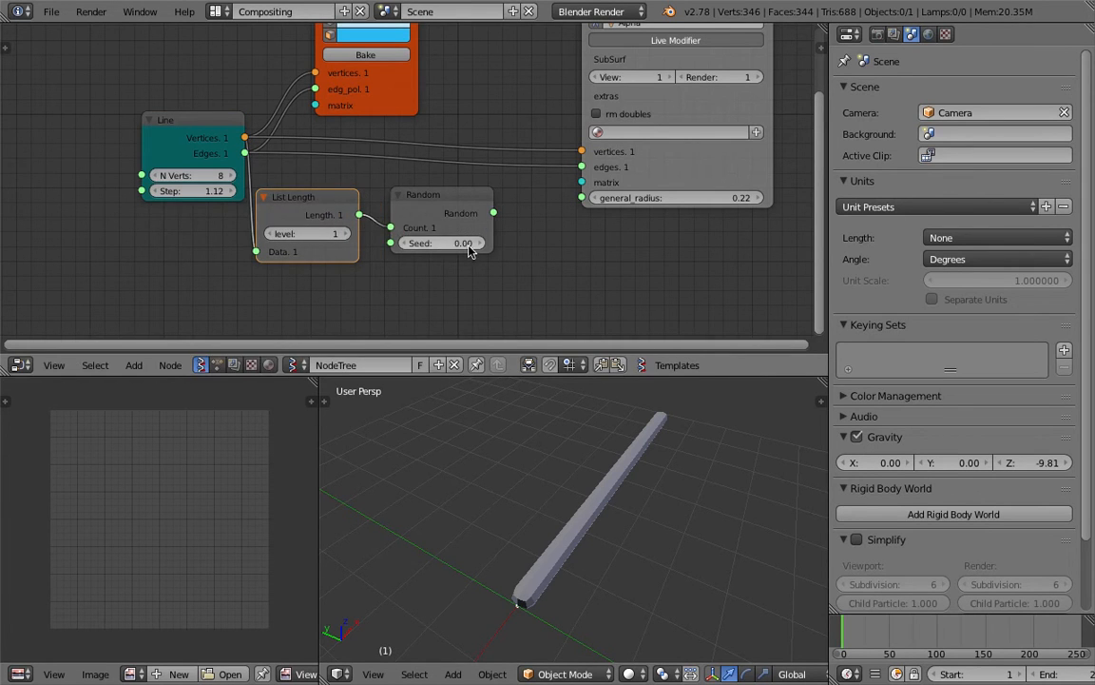
Step: Make the node editor taller and add a Viewer text node below Skin Mesher
scroll(456, 219, down, 2)
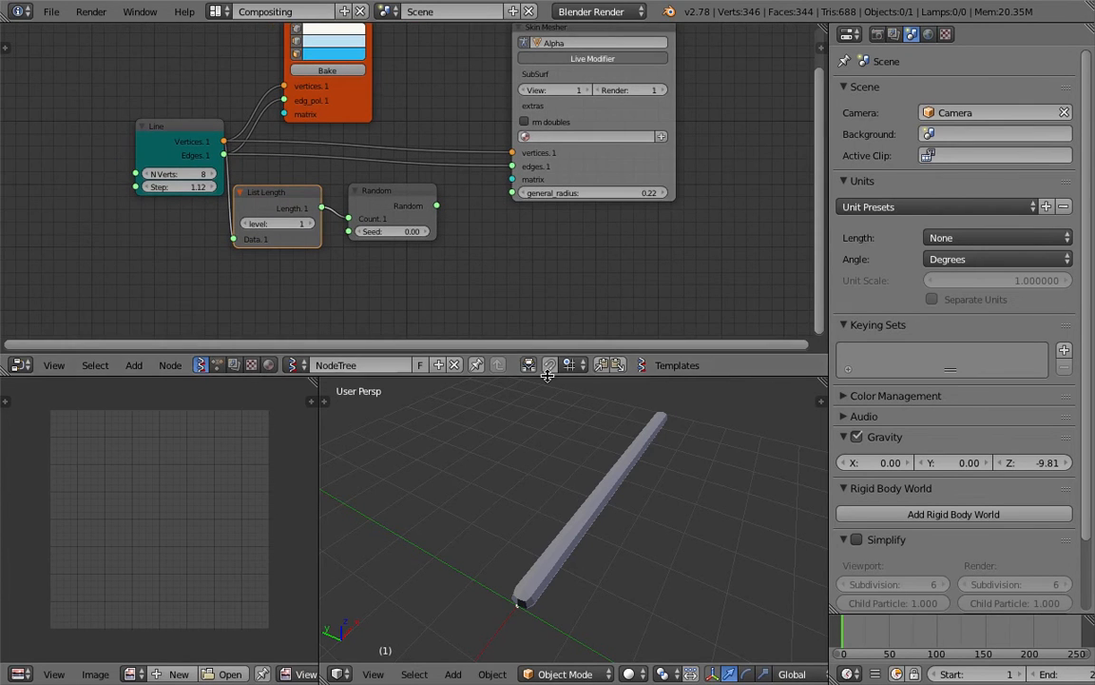
drag(548, 375, 548, 438)
middle_drag(548, 282, 546, 248)
key(space)
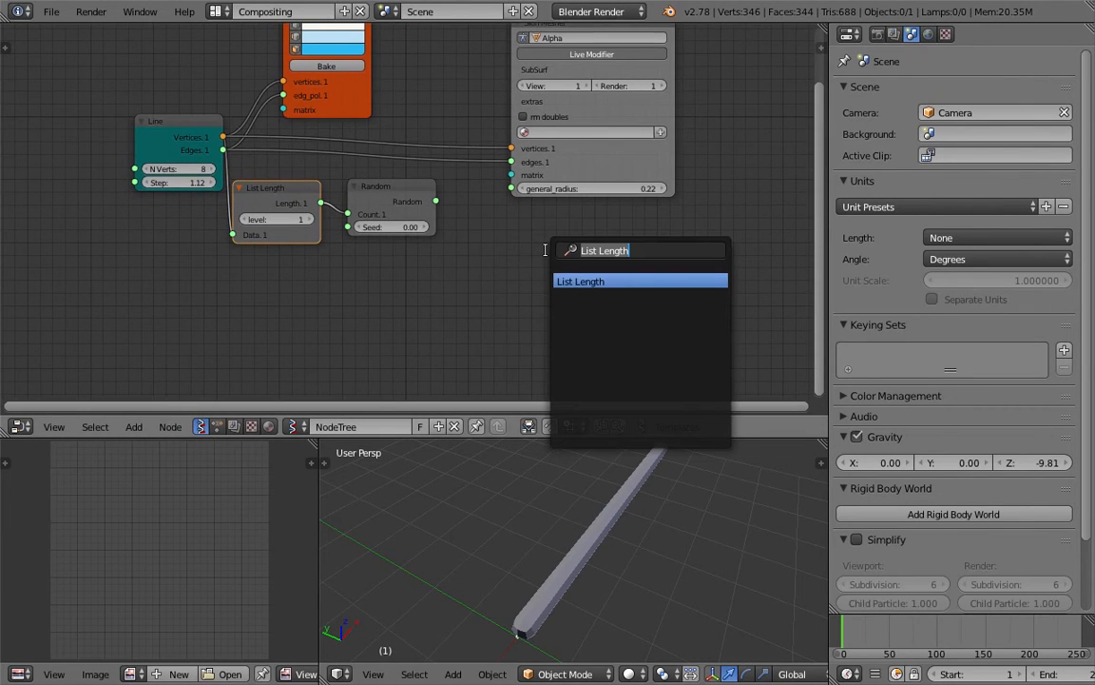
text(view)
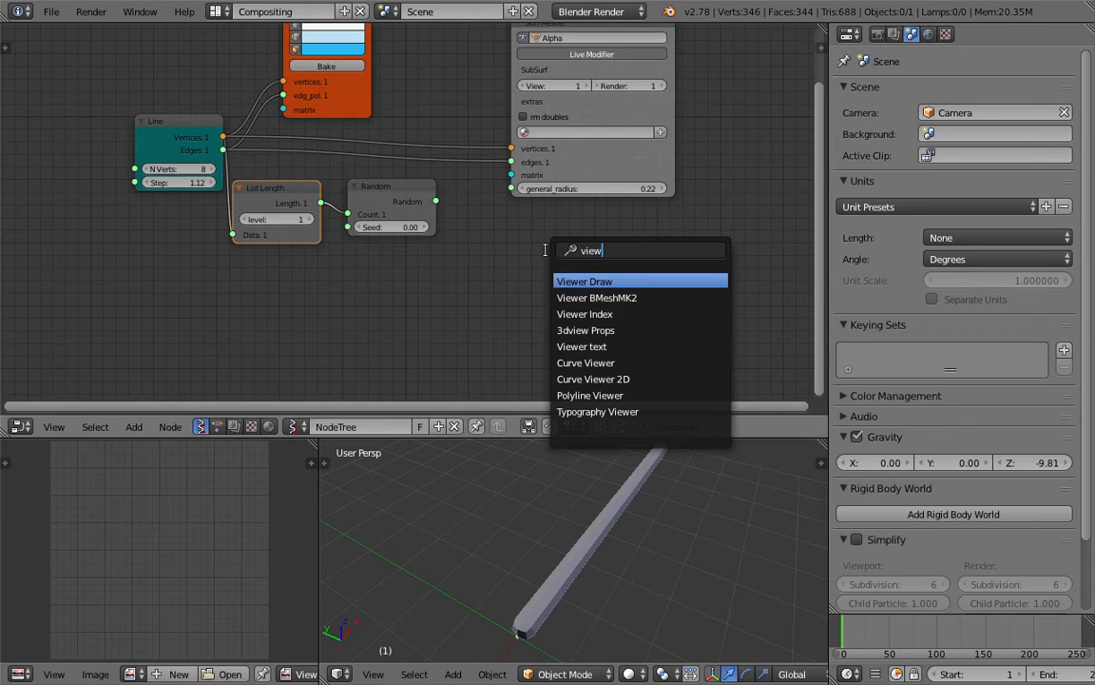
key(Down)
key(Down)
key(Down)
key(Down)
key(Return)
click(548, 255)
Step: Save the scene and connect Random's output to the Viewer text node's edg_pol input
key(ctrl+s)
click(548, 255)
drag(436, 201, 548, 340)
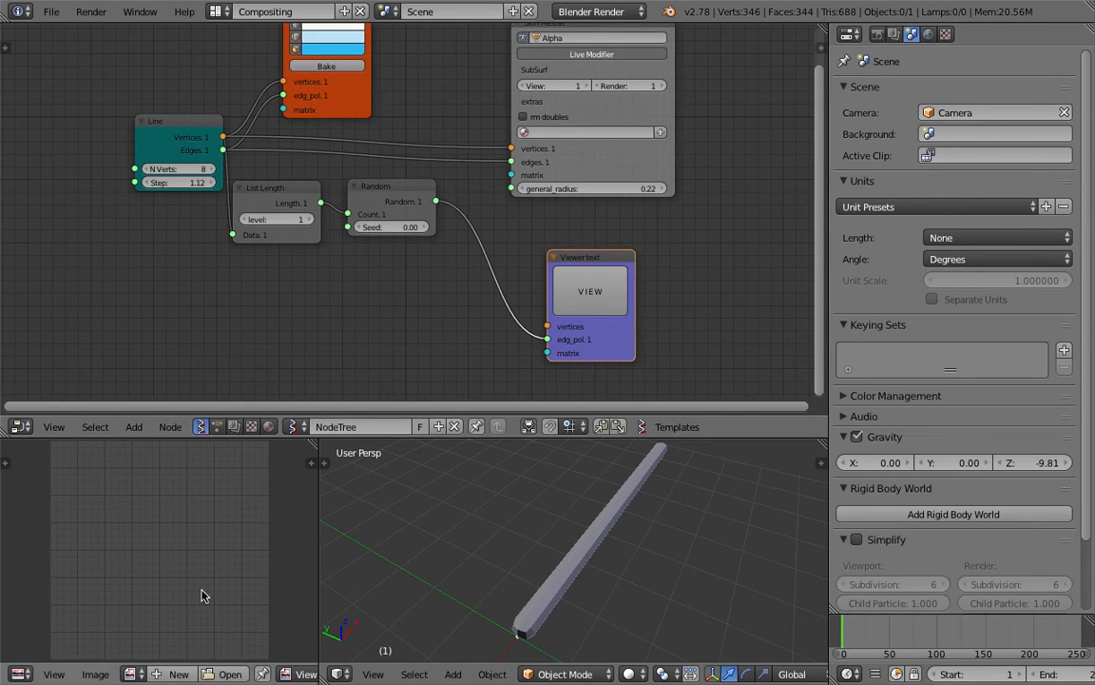
Step: Turn the image editor into a text editor, open the Sverchok viewer text, and highlight the listed random values
click(21, 674)
click(57, 484)
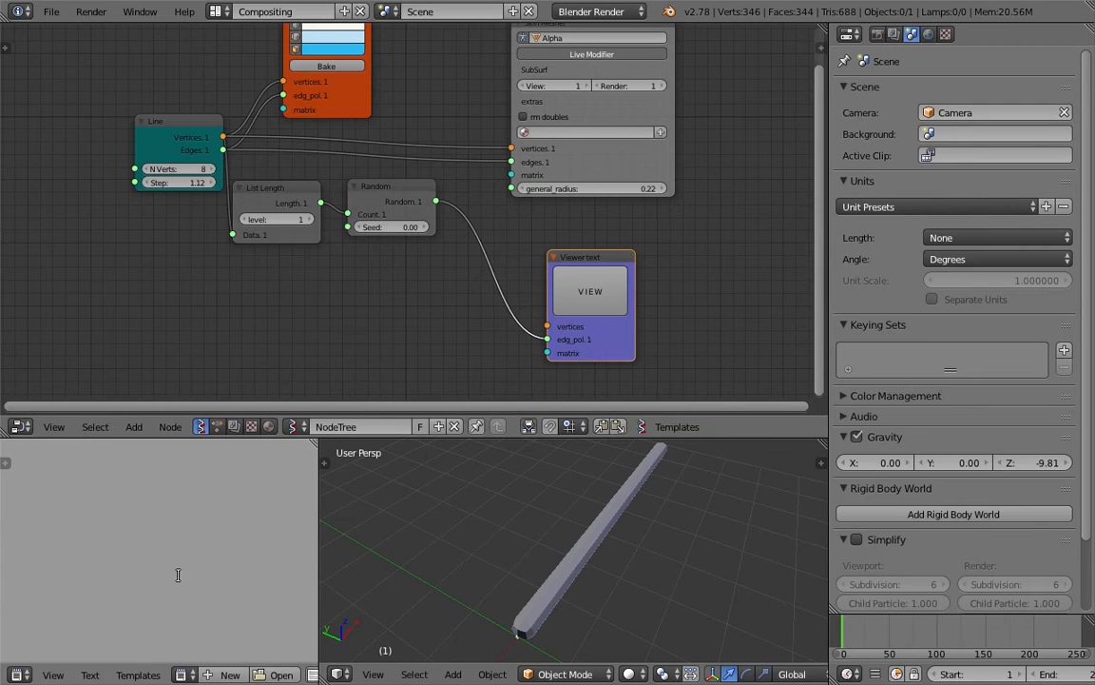
click(186, 674)
click(200, 501)
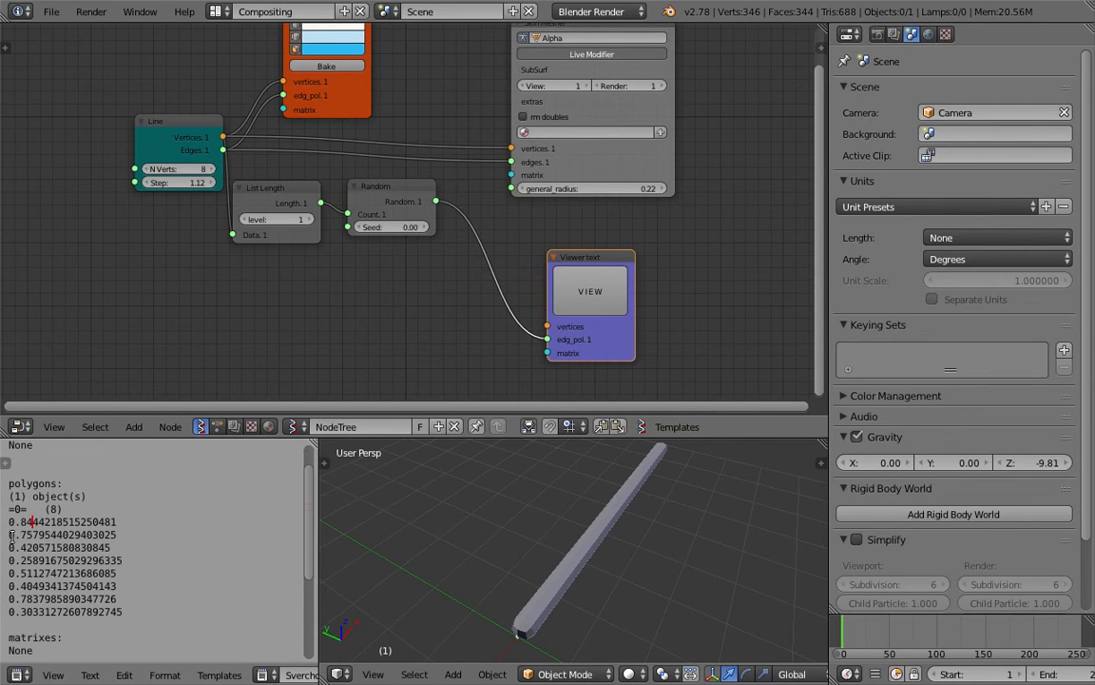
drag(49, 535, 63, 586)
drag(127, 613, 2, 523)
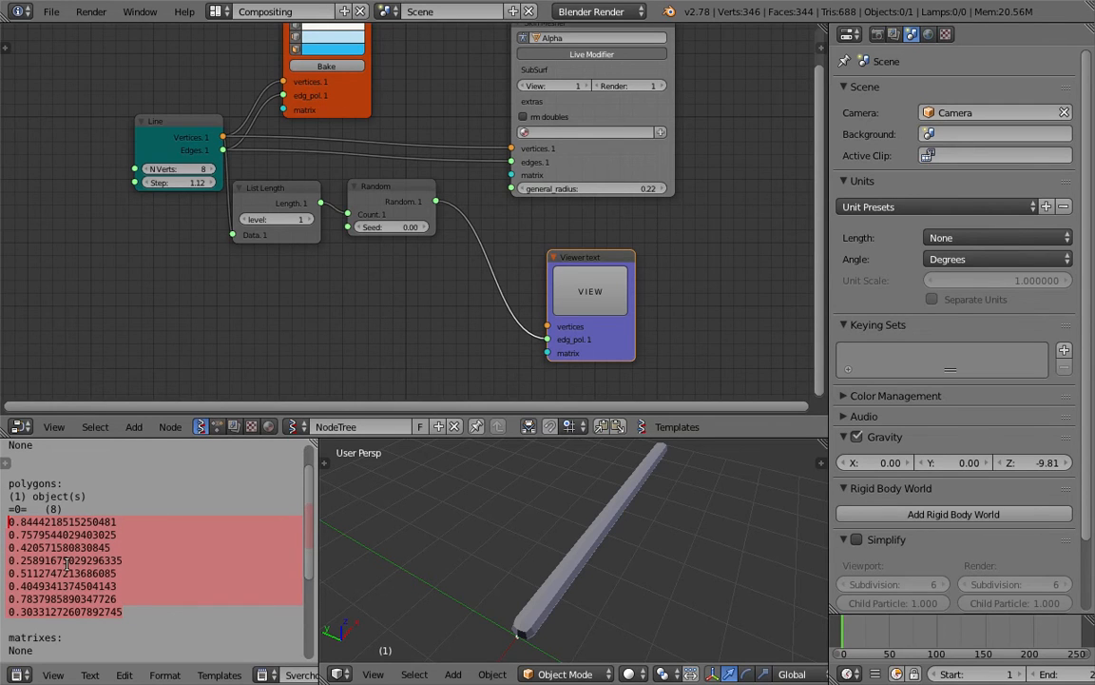
Step: Move Skin Mesher and Viewer text apart, connect Random's output to Skin Mesher's general_radius input, and save the scene
click(23, 522)
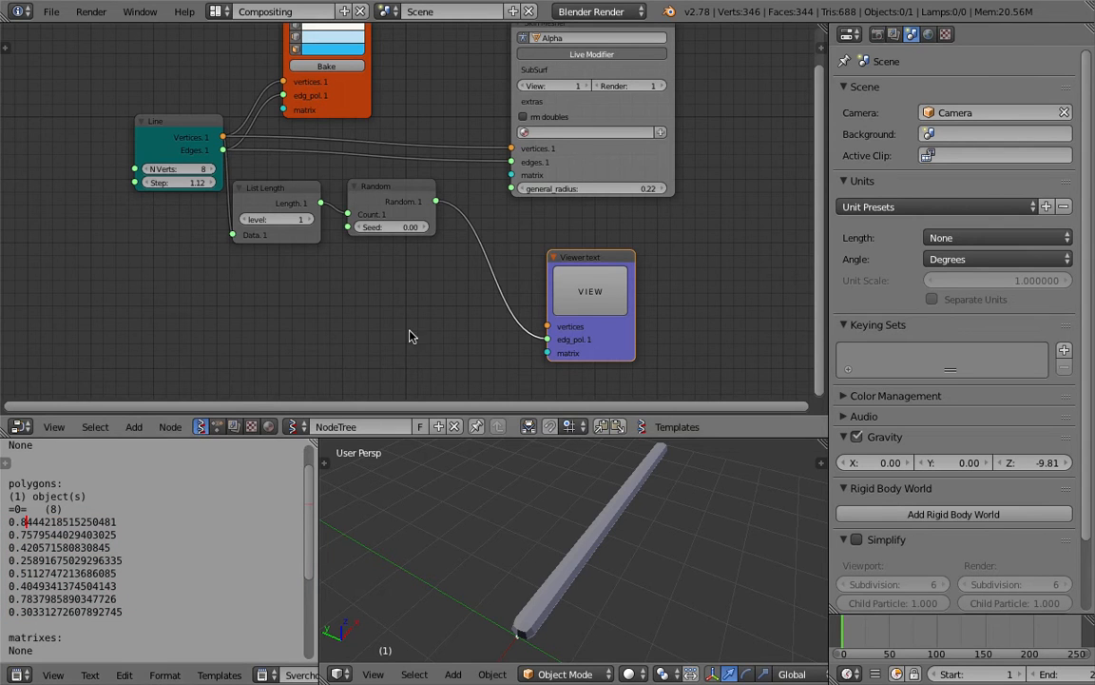
middle_drag(418, 321, 408, 319)
drag(562, 258, 524, 249)
drag(549, 145, 619, 152)
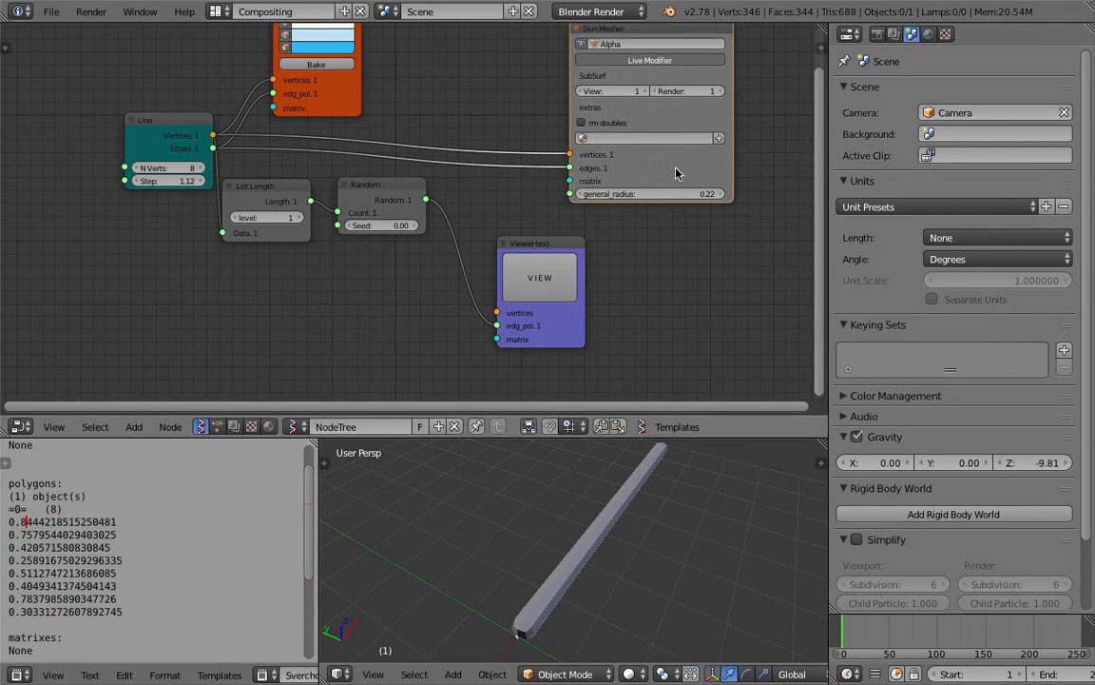
drag(426, 201, 570, 194)
middle_drag(591, 584, 577, 561)
key(ctrl+s)
click(576, 561)
scroll(290, 180, down, 2)
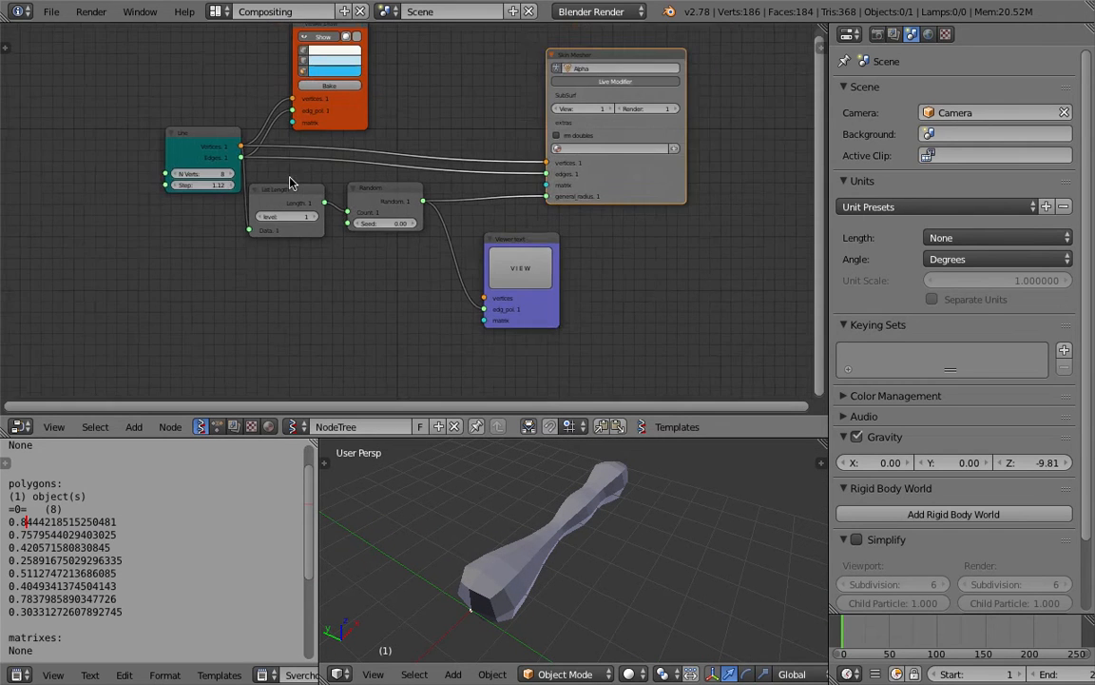
Step: Set Random's Seed to 6.66 and spread the Line, Skin Mesher and Viewer text nodes farther apart
middle_drag(290, 179, 309, 206)
drag(228, 161, 202, 146)
scroll(171, 181, up, 1)
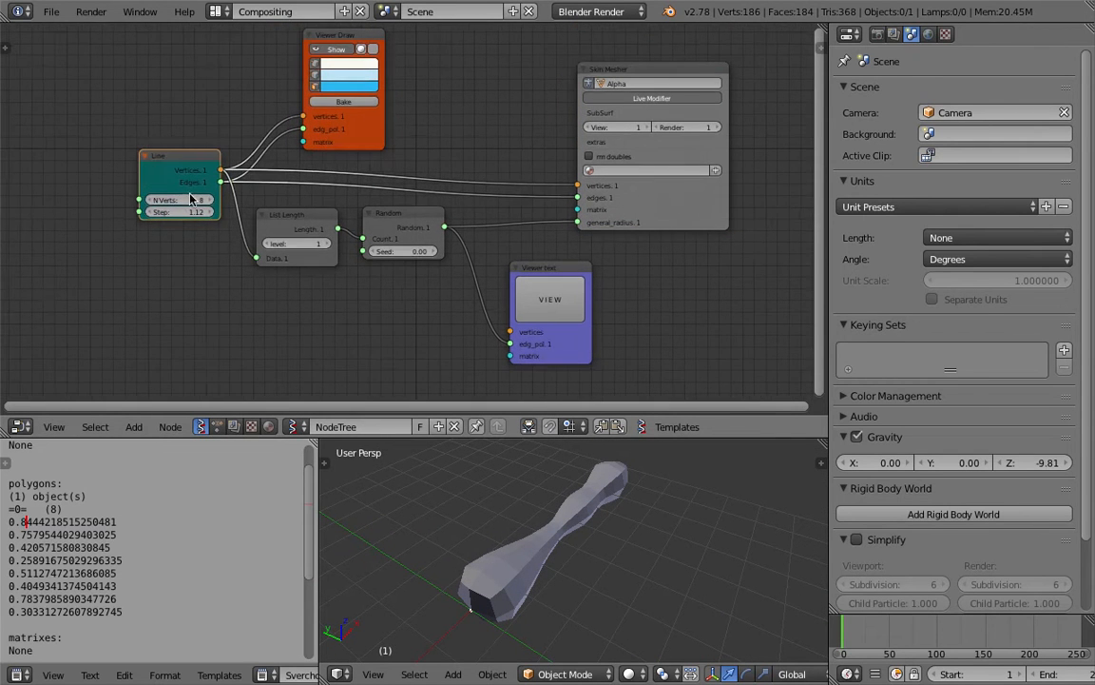
drag(404, 252, 428, 254)
scroll(593, 534, up, 3)
middle_drag(643, 556, 637, 520)
mouse_move(395, 254)
mouse_down()
mouse_move(420, 254)
mouse_move(394, 255)
mouse_up()
middle_drag(412, 289, 416, 254)
drag(632, 176, 678, 171)
drag(521, 240, 642, 243)
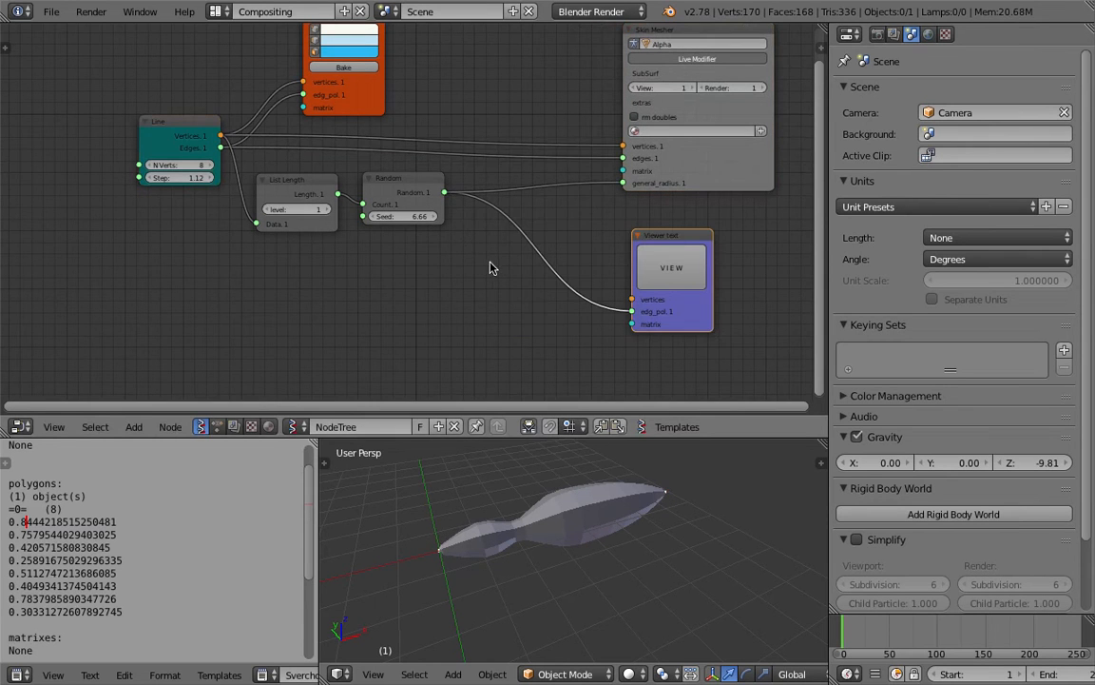
Step: Add a Vector Noise node and place it below the Random node
middle_drag(430, 286, 437, 264)
key(shift+a)
click(437, 263)
text(noise)
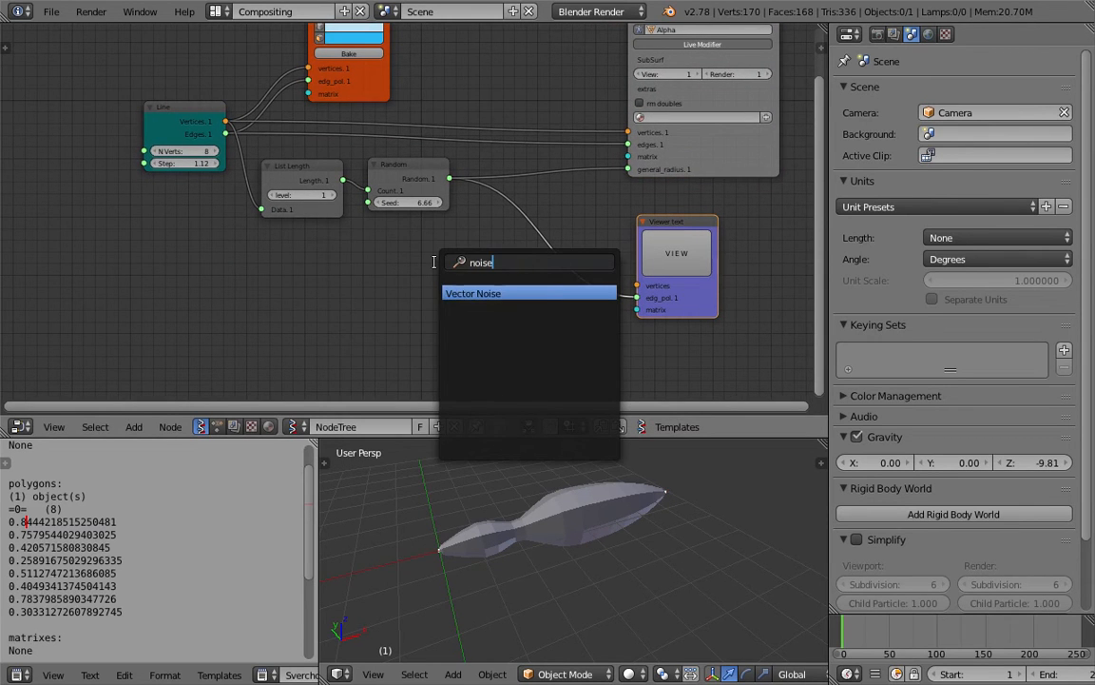
click(460, 292)
click(454, 302)
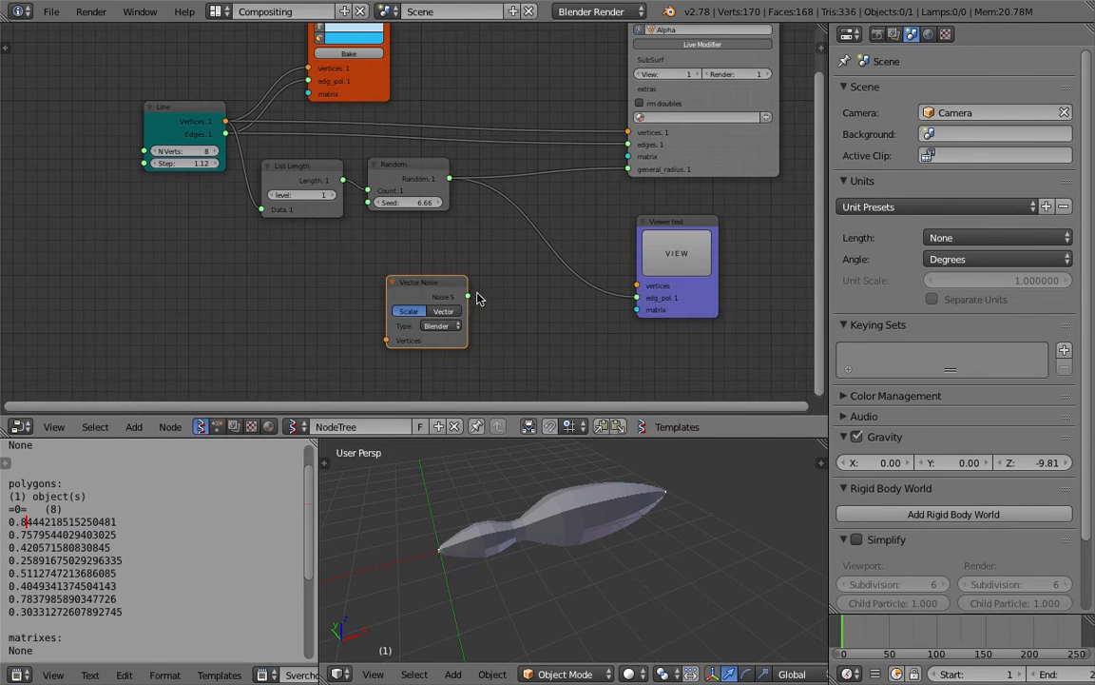
click(457, 276)
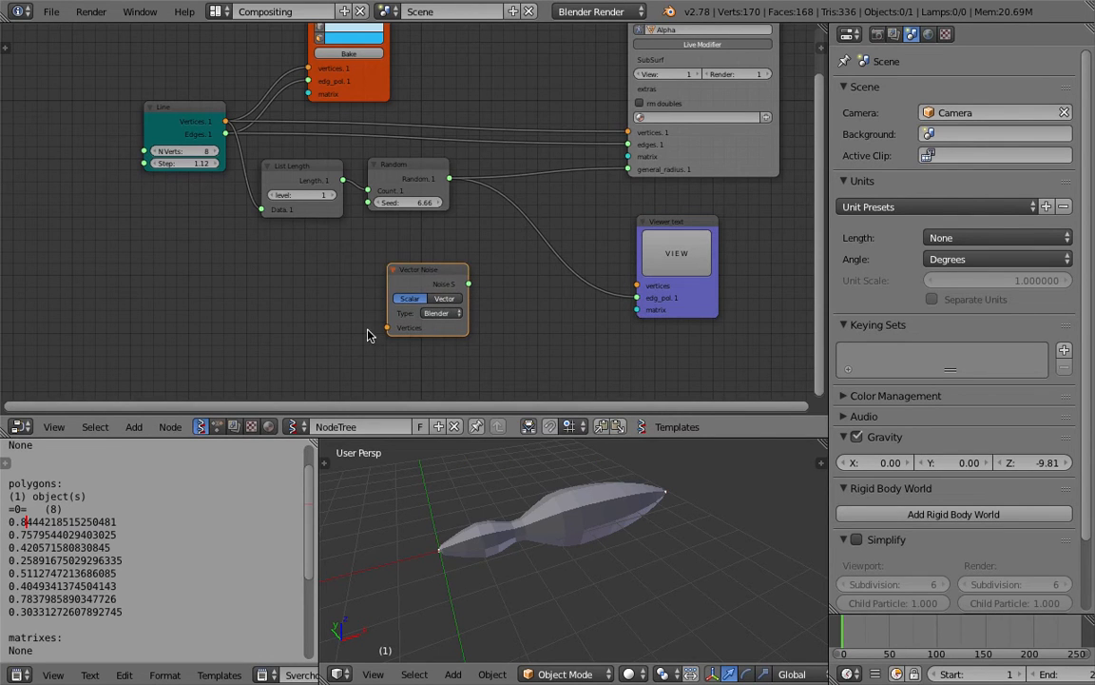
Step: Move the List Length and Line nodes away from the rest of the tree and save the scene
drag(318, 166, 307, 171)
key(ctrl+s)
click(307, 175)
drag(196, 113, 119, 121)
key(ctrl+s)
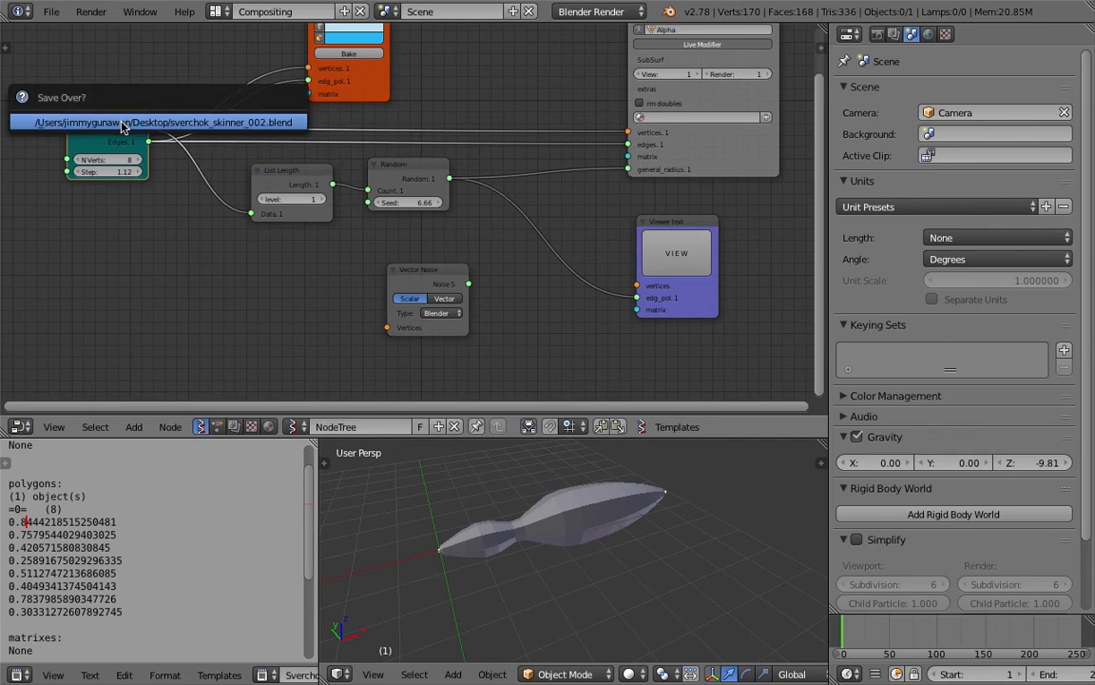
click(120, 122)
Step: Add a Vector Math node beside Vector Noise, connect Line's Vertices to its U input, and save the scene
key(shift+a)
click(198, 263)
text(vec)
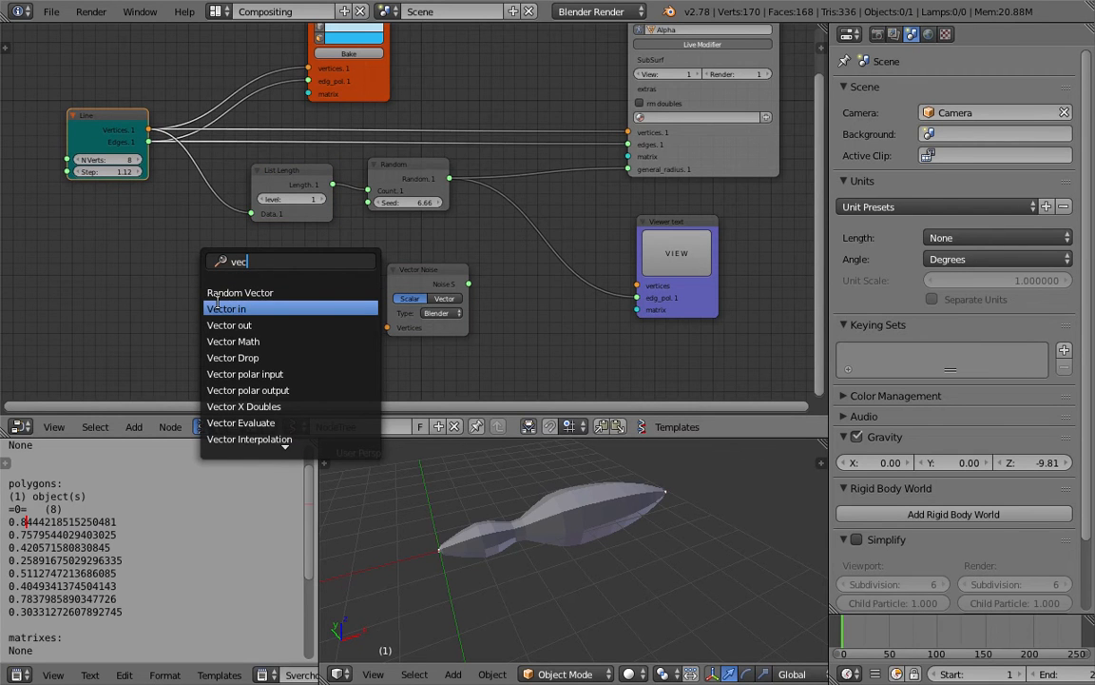
click(233, 340)
click(261, 306)
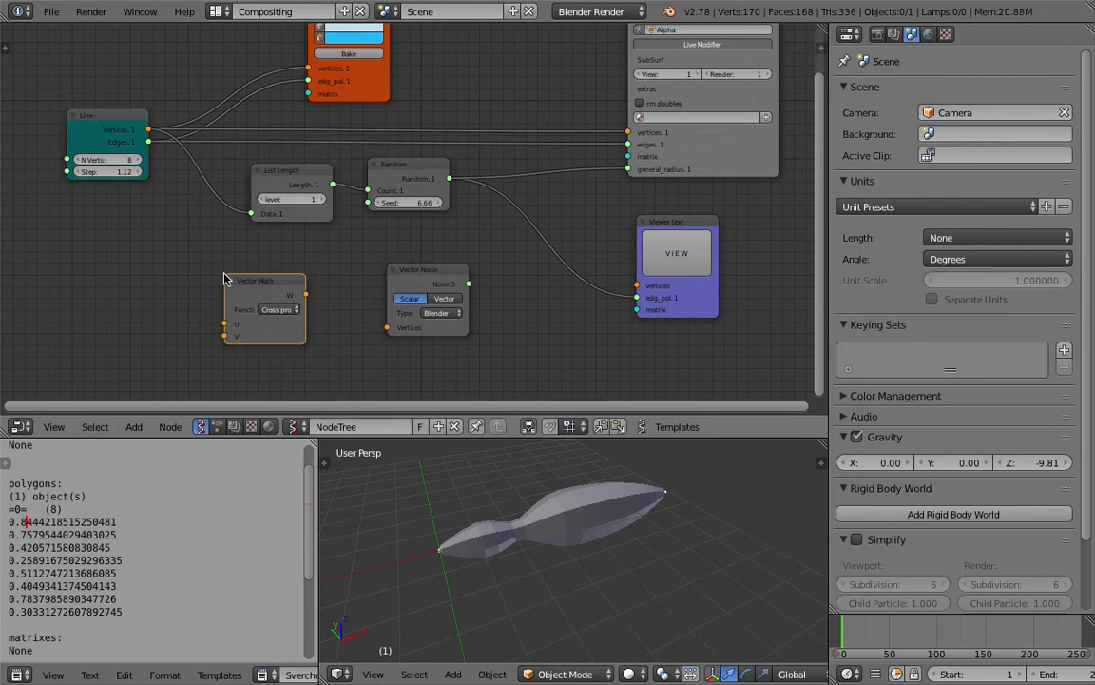
drag(149, 130, 224, 324)
scroll(149, 277, down, 2)
ctrl+scroll(152, 277, down, 1)
key(ctrl+s)
click(163, 280)
middle_drag(531, 562, 518, 553)
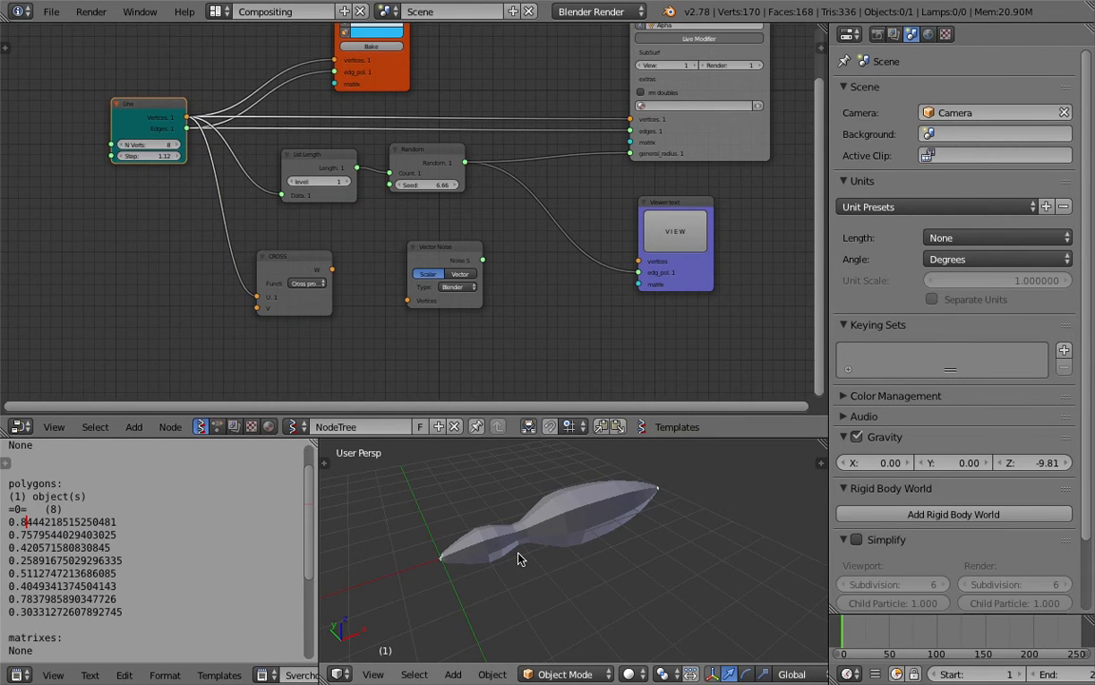
scroll(518, 558, down, 2)
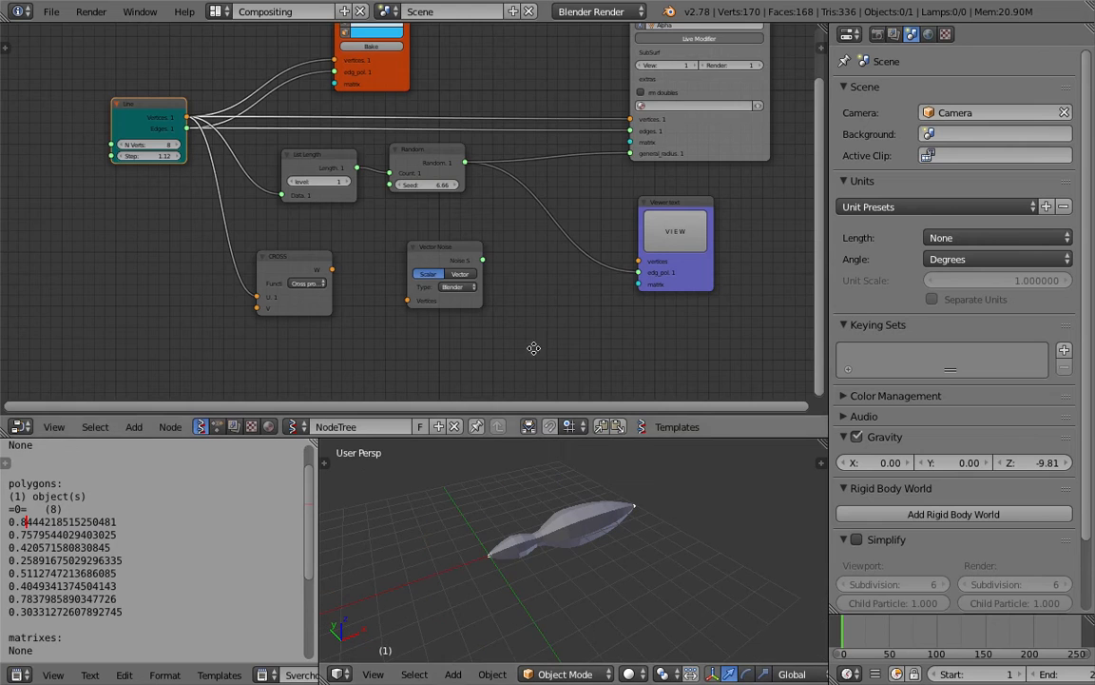
middle_drag(534, 349, 561, 376)
middle_drag(621, 107, 587, 107)
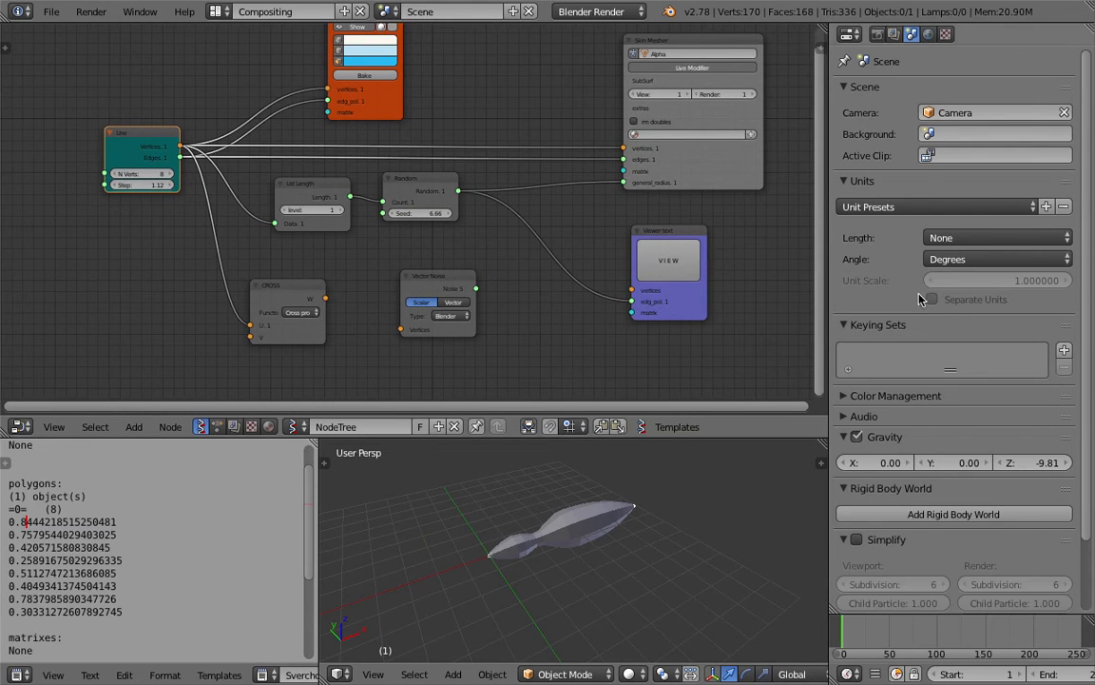
scroll(608, 496, up, 1)
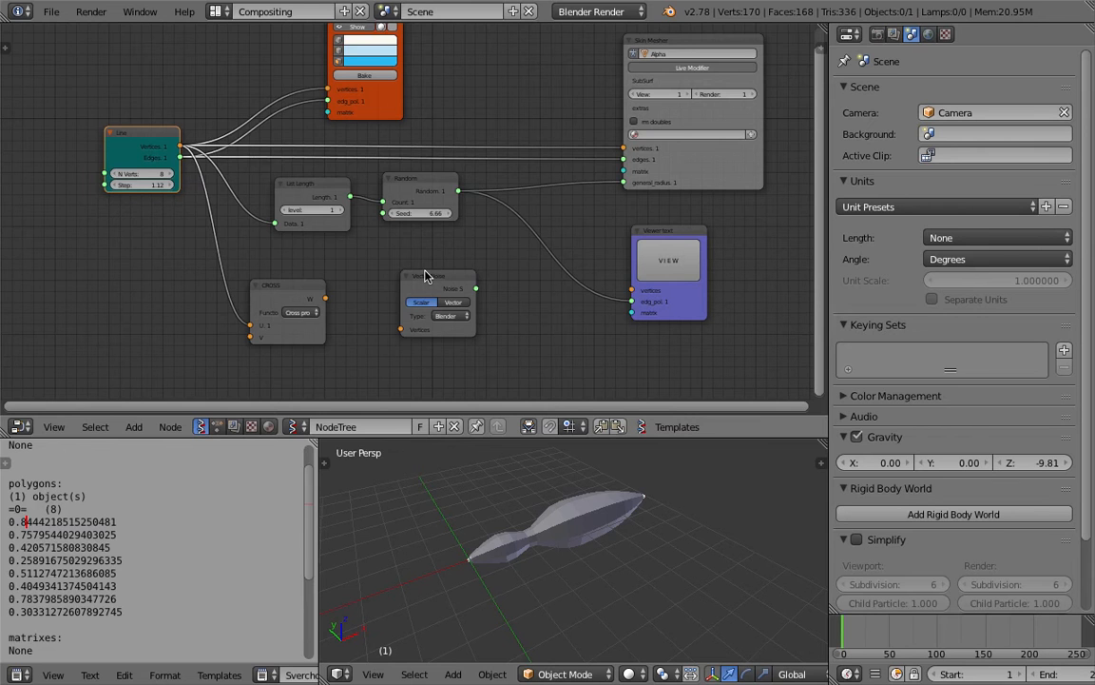
middle_drag(560, 331, 575, 299)
mouse_move(611, 571)
middle_down()
mouse_move(670, 609)
mouse_move(656, 527)
mouse_move(597, 582)
middle_up()
Step: Add a Vector in node beside the Vector Math node and connect its Vectors output to the V input
middle_drag(341, 333, 367, 339)
scroll(324, 274, up, 1)
drag(325, 271, 342, 269)
key(shift+a)
click(175, 259)
text(vec)
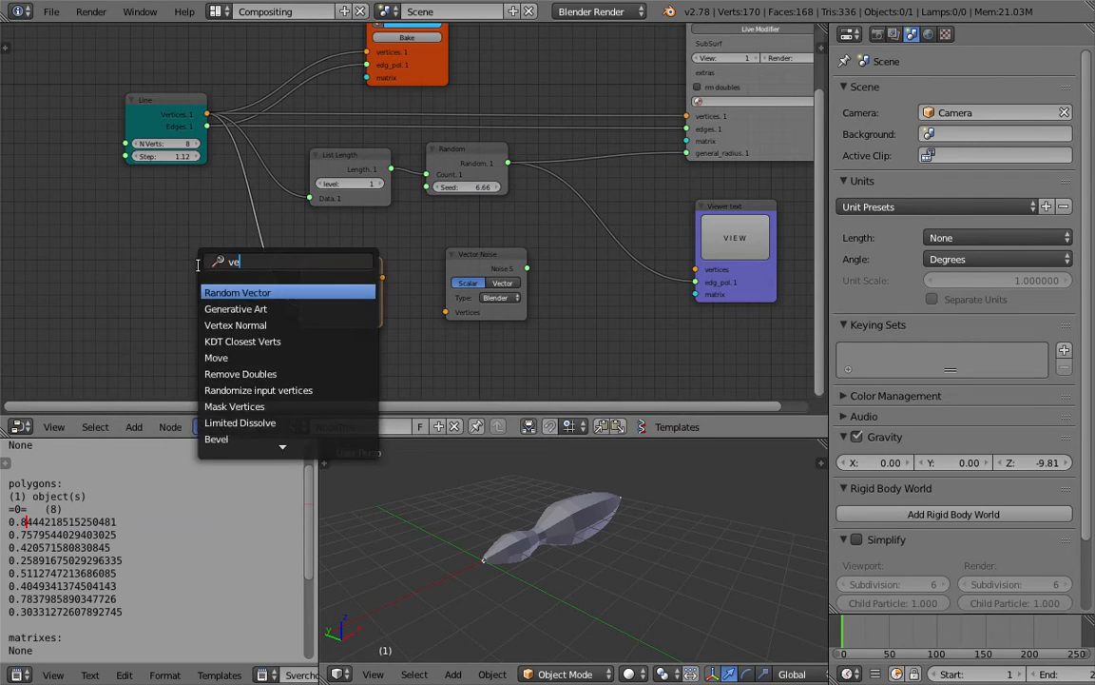
click(274, 307)
click(162, 326)
drag(221, 340, 300, 319)
key(ctrl+s)
drag(213, 328, 231, 314)
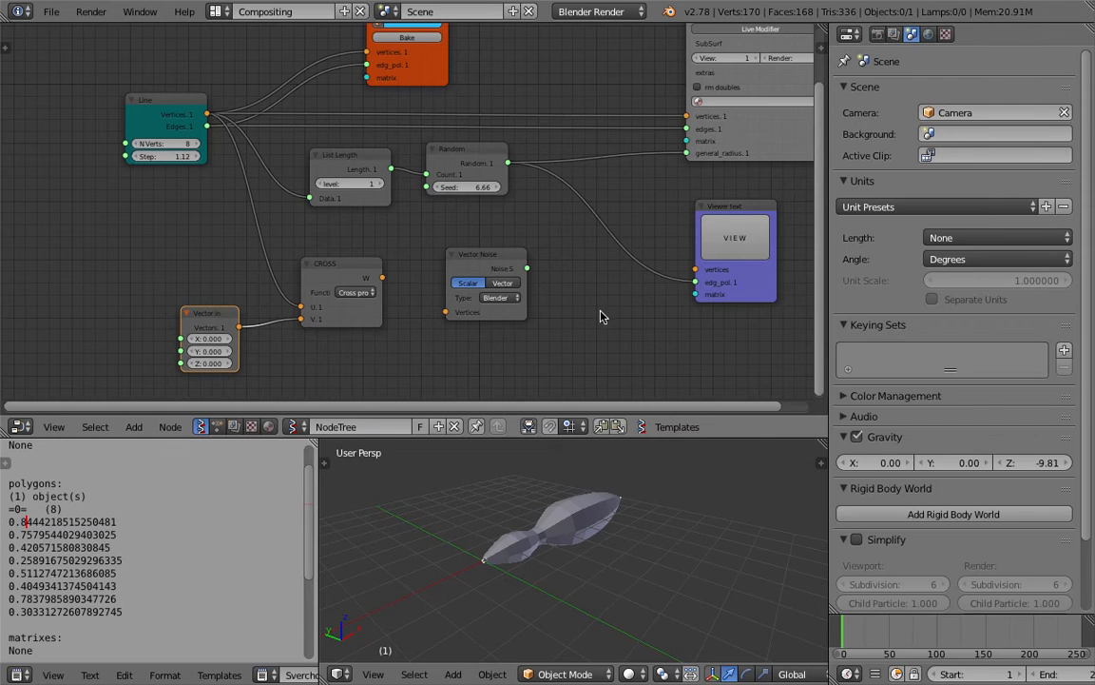
Step: Reposition the Viewer text, Vector Noise and Vector in nodes to tidy the layout
middle_drag(601, 311, 555, 315)
middle_drag(547, 517, 551, 535)
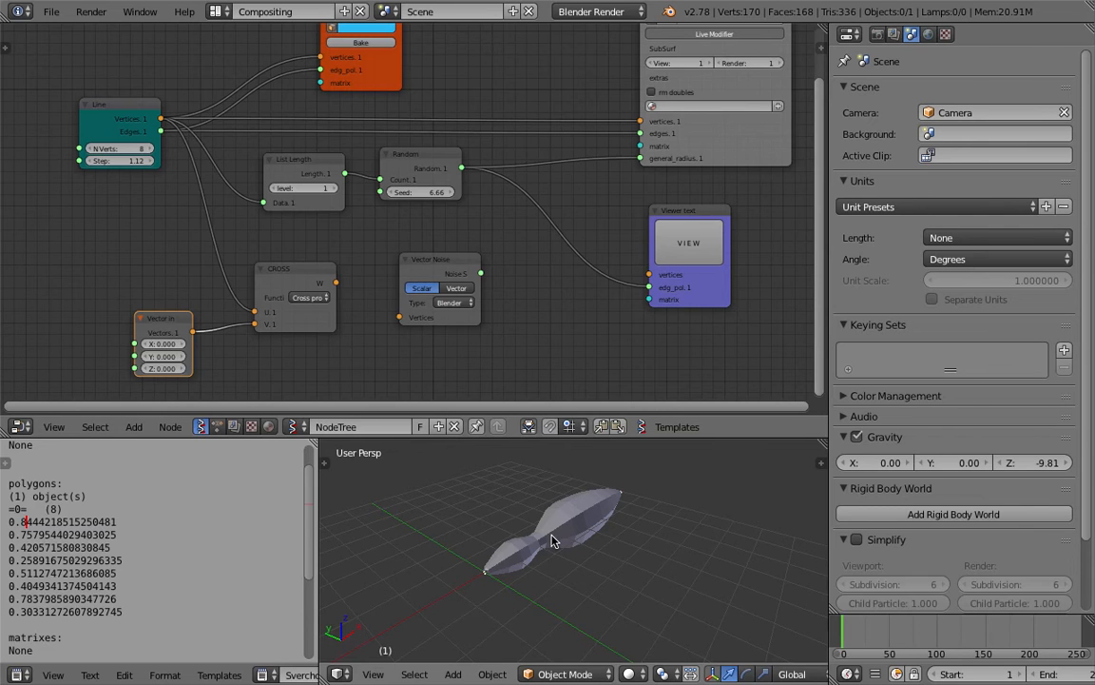
middle_drag(595, 299, 594, 301)
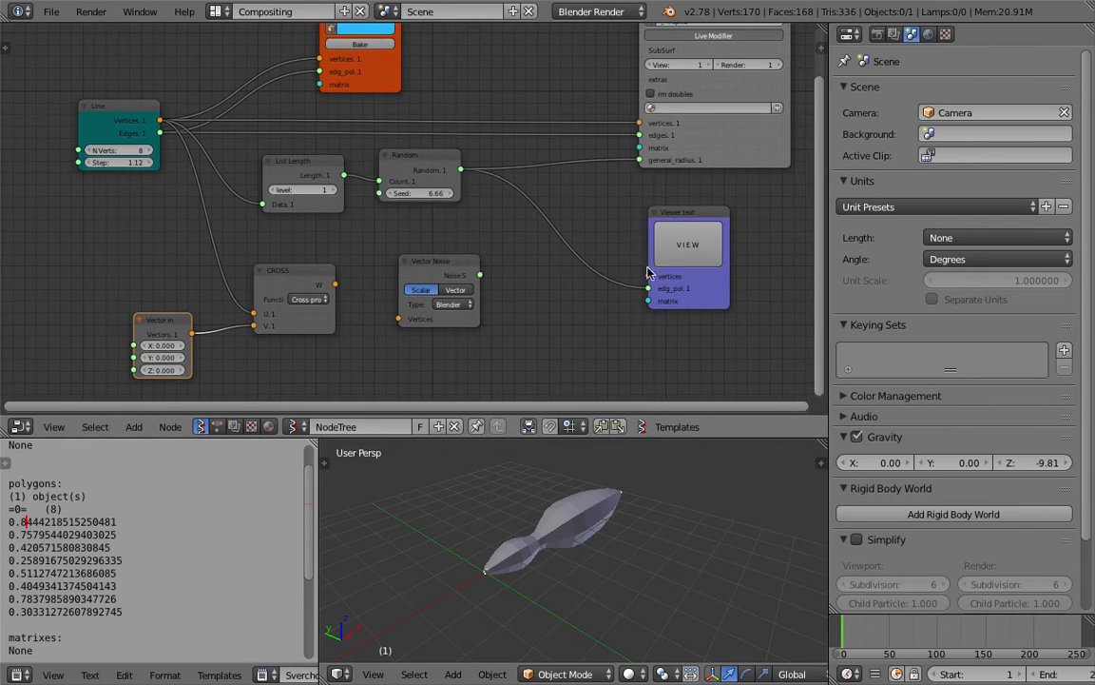
drag(678, 213, 664, 209)
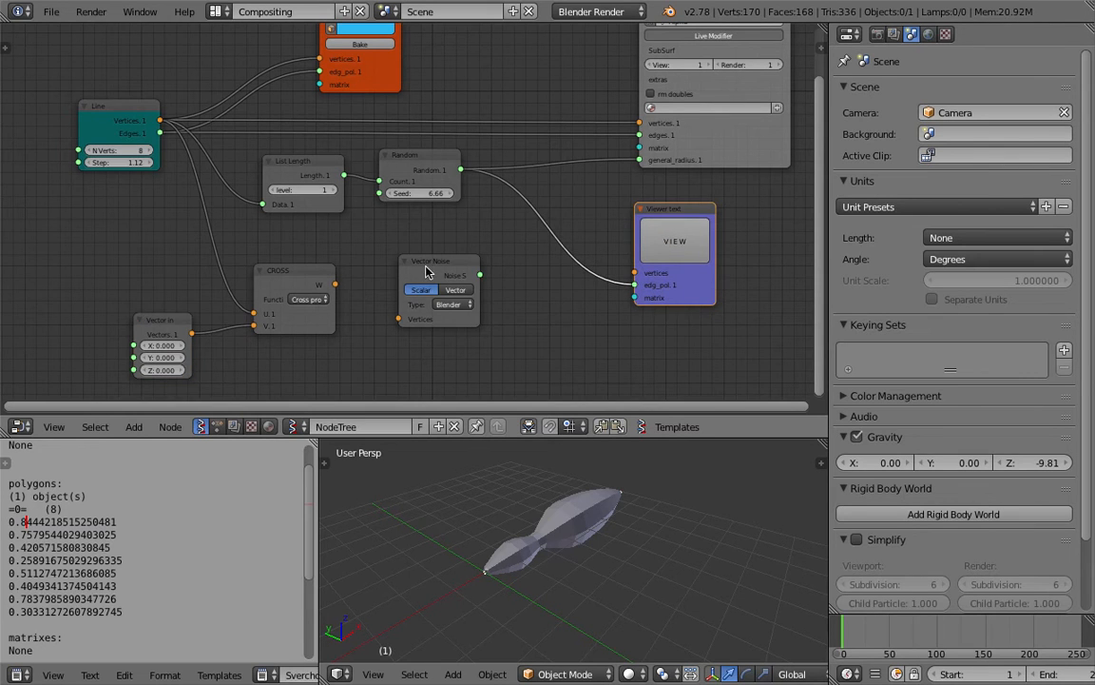
drag(428, 266, 450, 270)
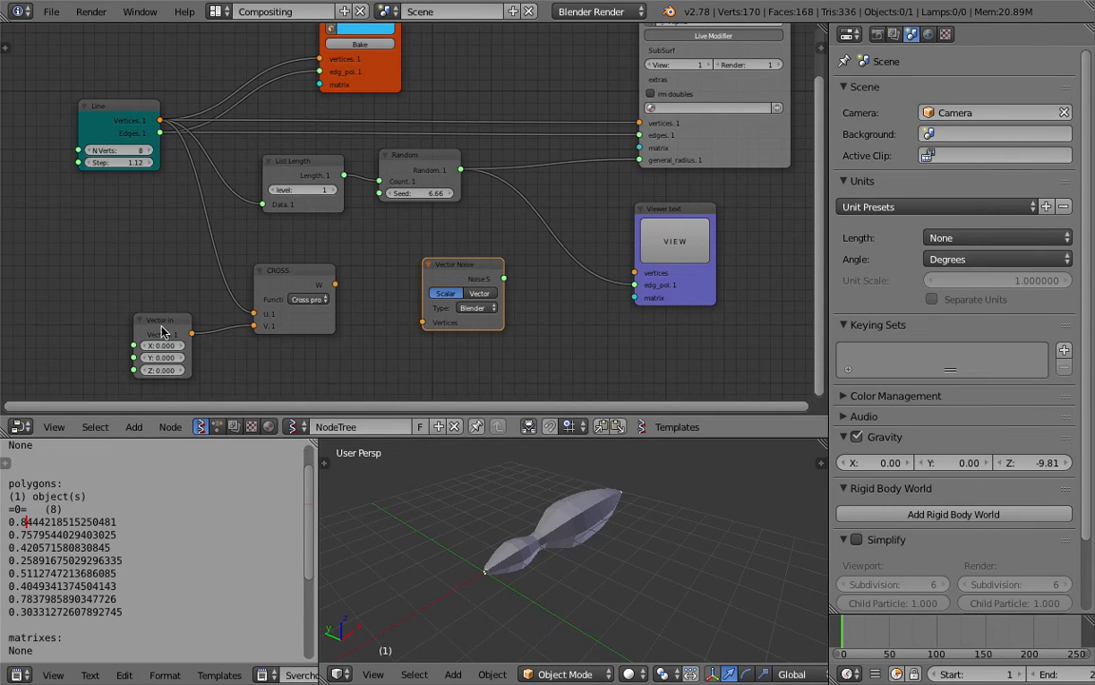
drag(164, 332, 176, 320)
Step: Raise Line's N Verts to 14 and shift List Length slightly away from Random
click(149, 153)
click(149, 153)
middle_drag(585, 556, 514, 604)
click(148, 151)
click(149, 151)
click(148, 151)
middle_drag(587, 520, 582, 511)
drag(303, 166, 295, 169)
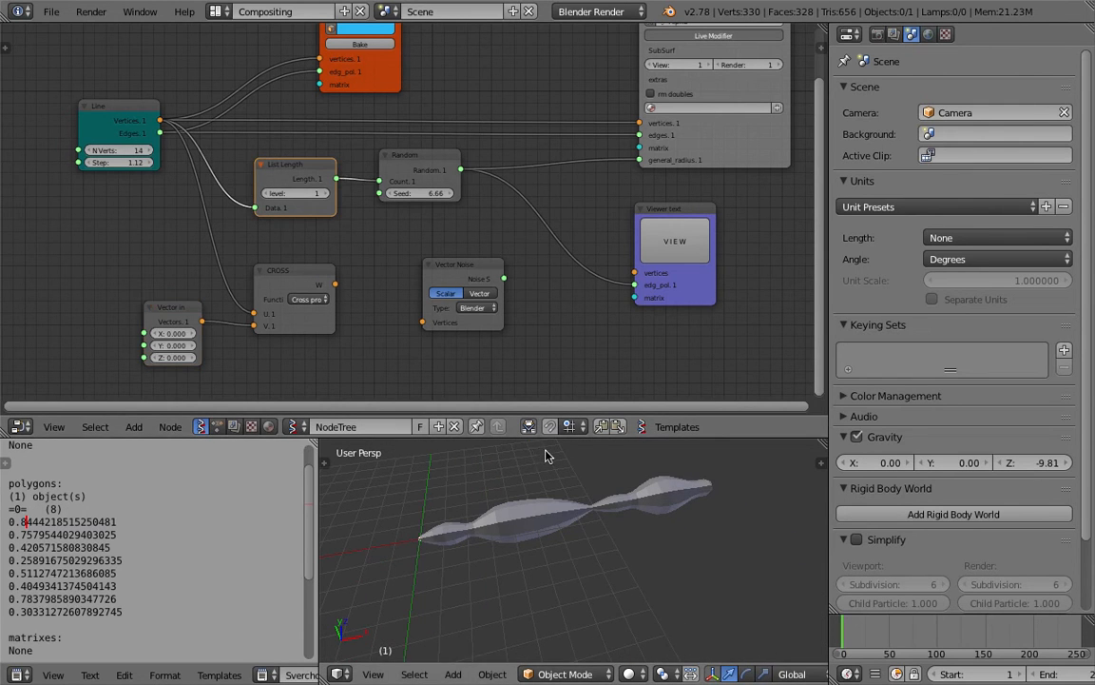
Step: Set Line's N Verts to 17 and Step to 0.88, set Random's Seed to 7.47, and save the scene
click(152, 152)
click(151, 152)
click(151, 152)
mouse_move(143, 163)
mouse_down()
mouse_move(167, 162)
mouse_move(122, 162)
mouse_up()
mouse_move(403, 197)
mouse_down()
mouse_move(426, 197)
mouse_move(404, 197)
mouse_up()
middle_drag(605, 464, 599, 501)
key(ctrl+s)
click(599, 502)
Step: Save the scene as a new file
middle_drag(534, 274, 509, 279)
scroll(509, 279, down, 3)
scroll(509, 278, up, 2)
click(44, 14)
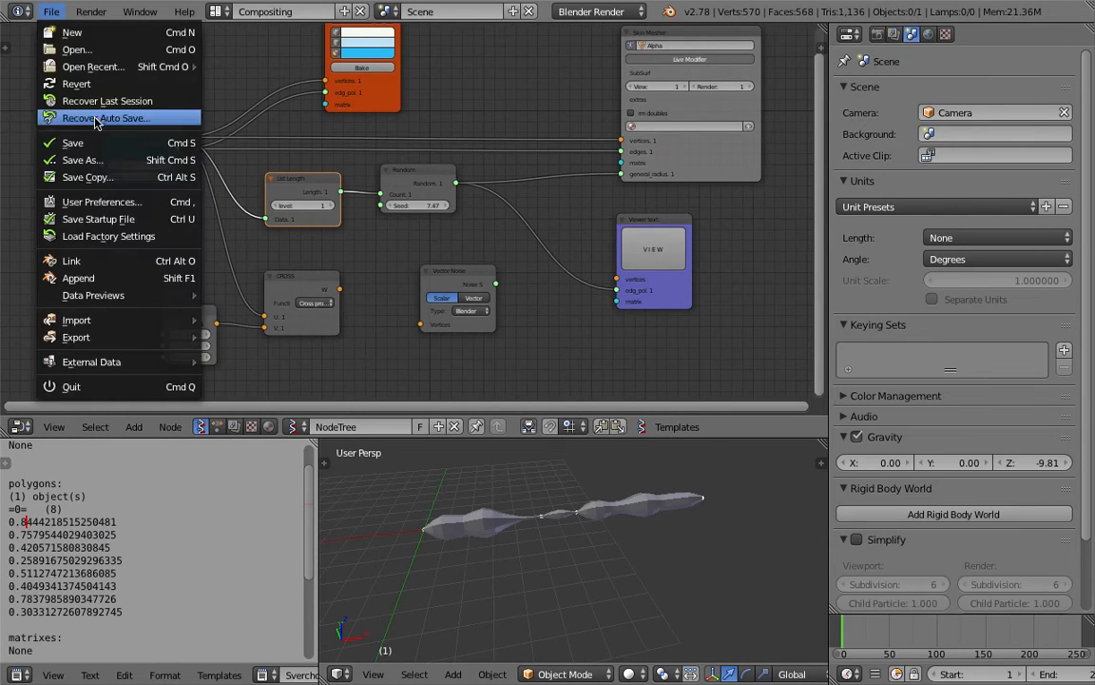
click(90, 160)
key(Return)
Step: Change the Vector Math node's function to Scalar Cell noise and space it apart from Vector Noise and Vector in
middle_drag(550, 242, 513, 238)
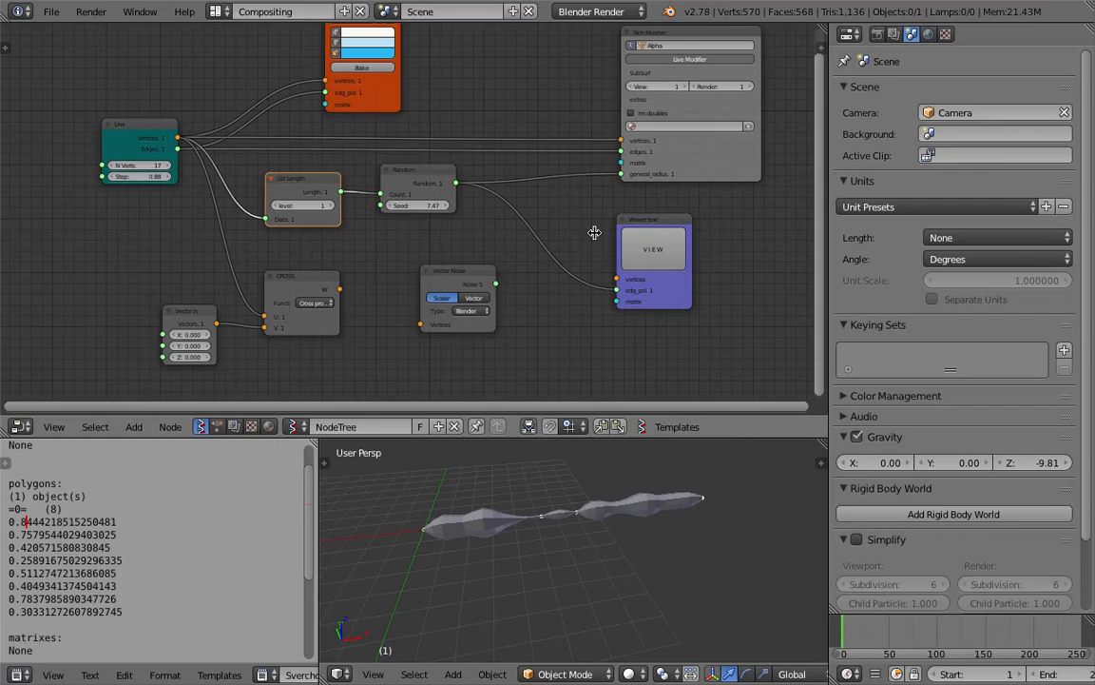
scroll(456, 257, up, 1)
middle_drag(330, 312, 330, 303)
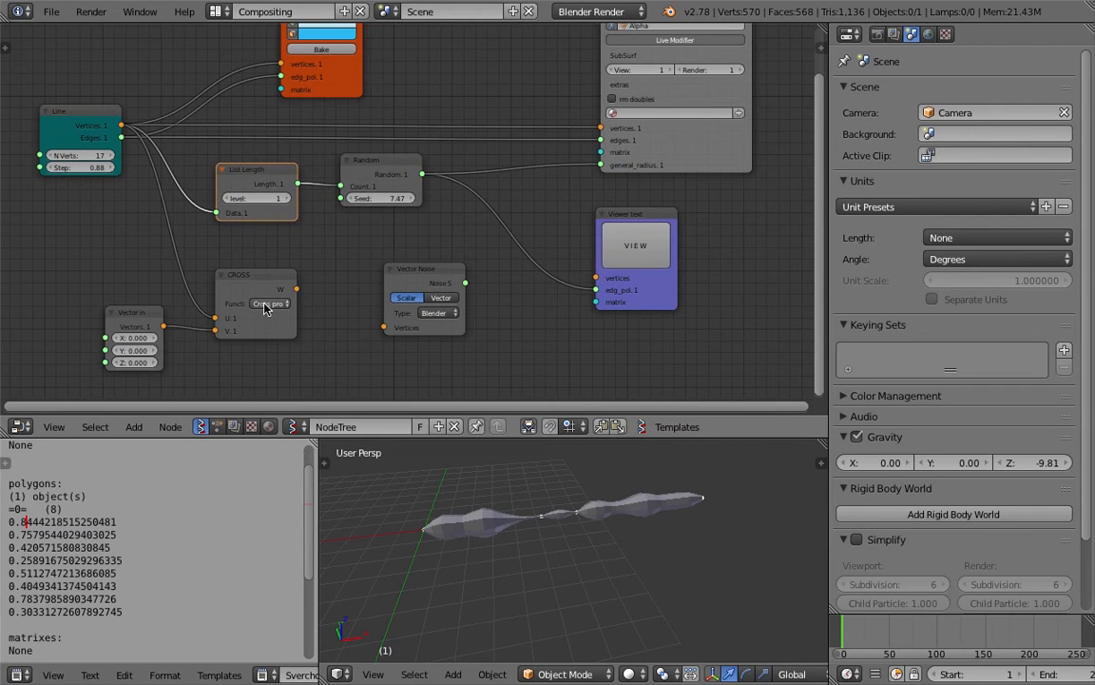
click(269, 305)
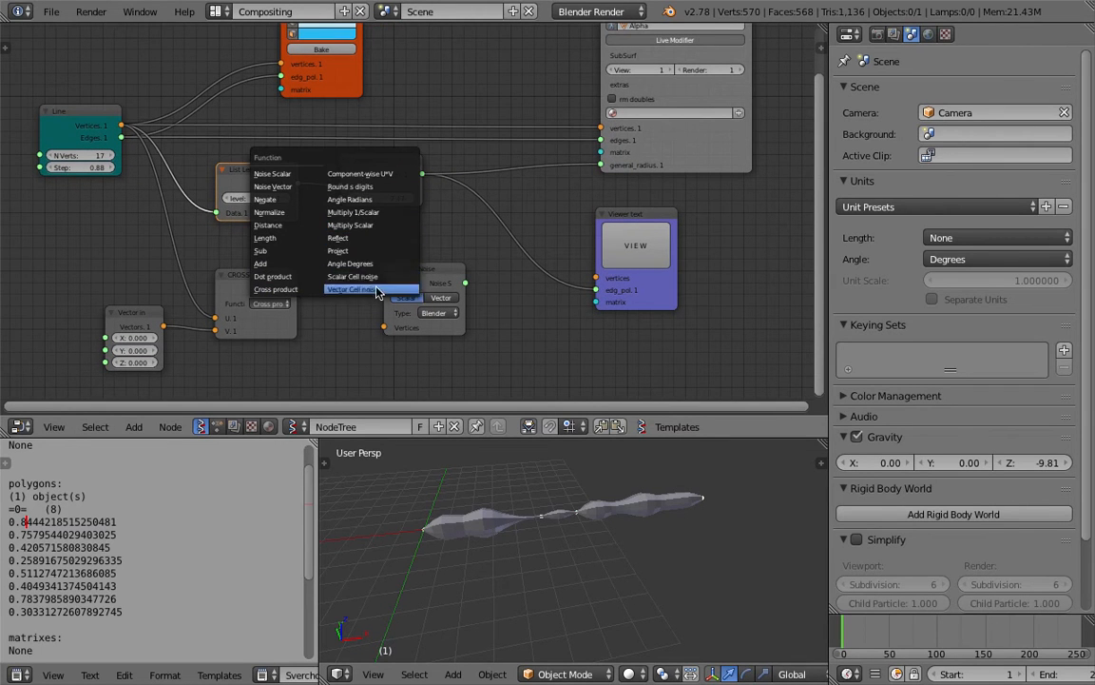
click(352, 276)
drag(264, 279, 302, 264)
drag(432, 271, 314, 322)
middle_drag(339, 322, 361, 303)
drag(345, 232, 438, 232)
drag(166, 289, 107, 303)
middle_drag(130, 256, 188, 240)
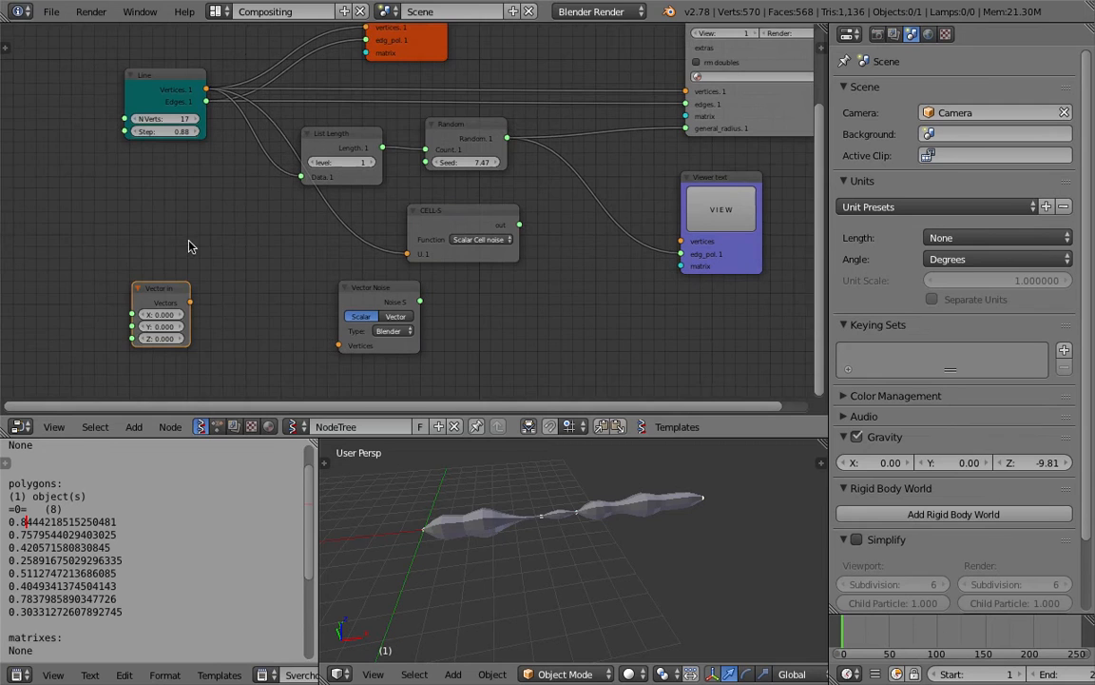
Step: Add a second Vector Math node set to Cross product, linking Line's Vertices to U and Vector in to V
key(space)
text(vec)
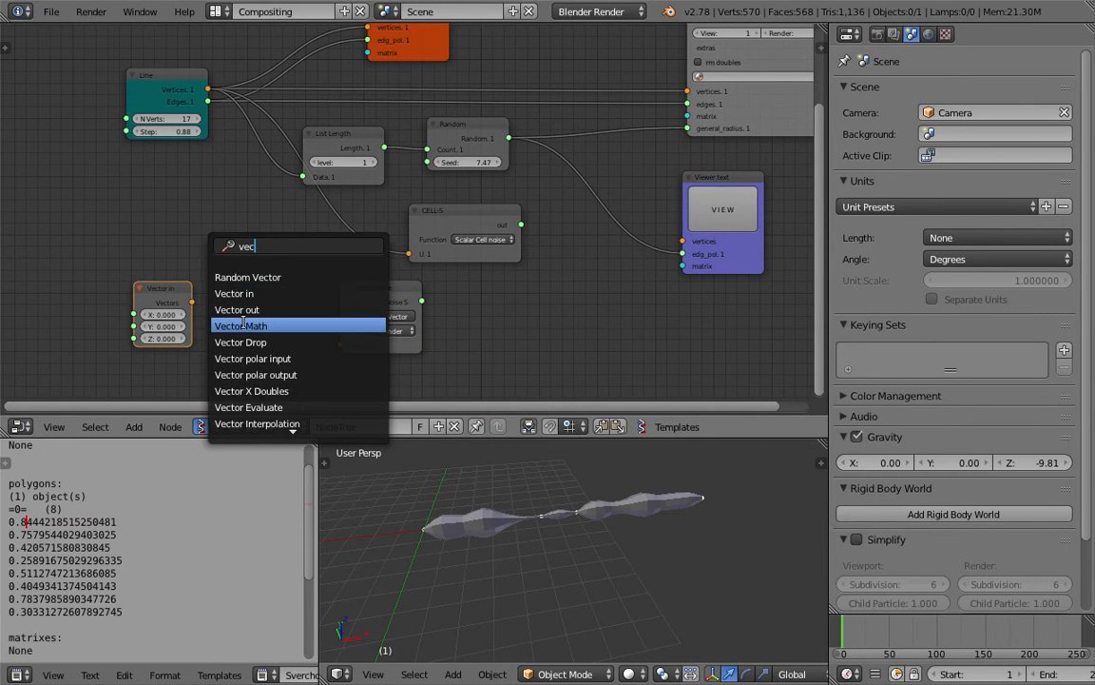
click(243, 325)
click(236, 295)
drag(187, 91, 176, 313)
middle_drag(242, 291, 276, 278)
scroll(276, 278, up, 1)
scroll(381, 252, up, 1)
drag(590, 221, 620, 222)
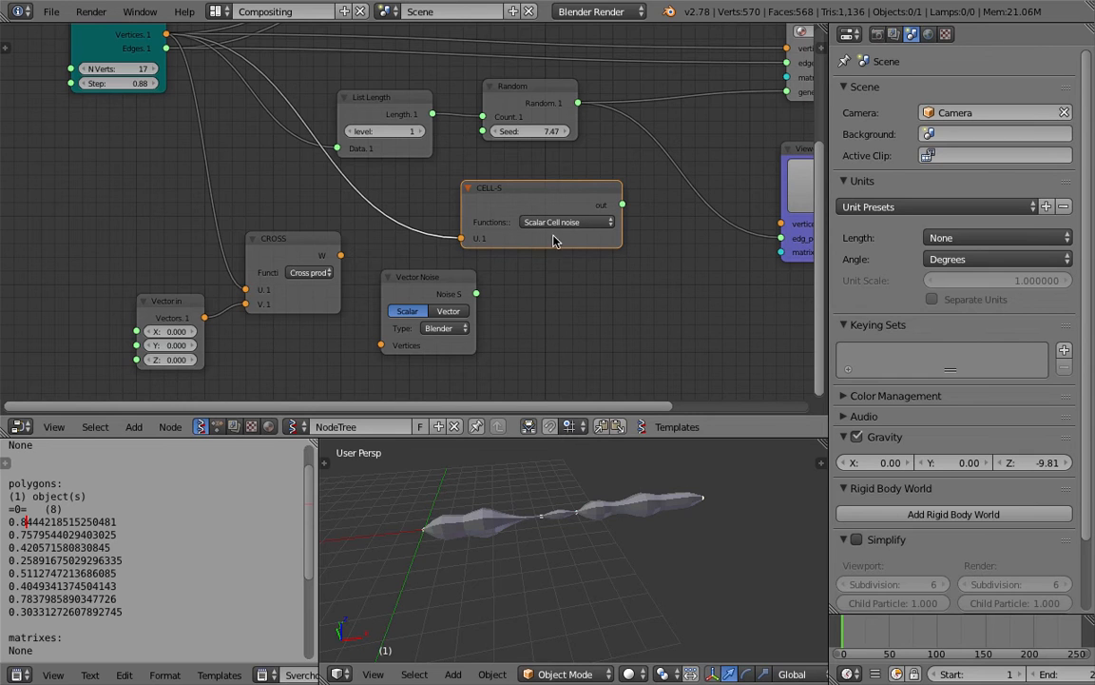
drag(564, 234, 547, 227)
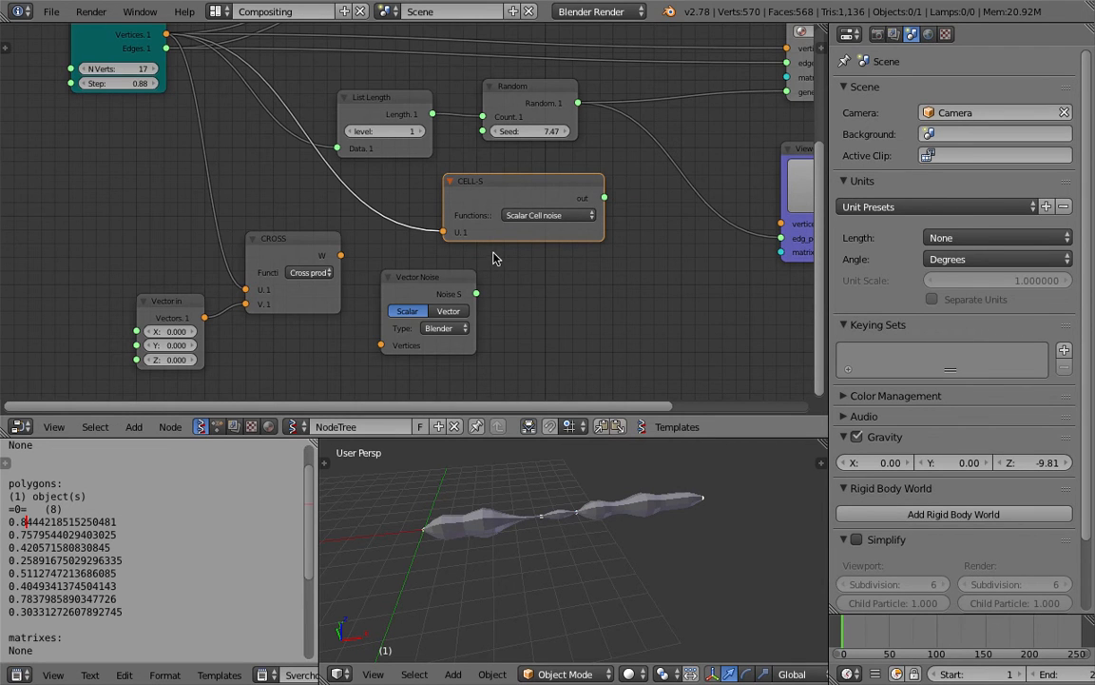
Step: Connect the cross product node's W output to Vector Noise's Vertices input and move Vector Noise aside
scroll(493, 258, down, 1)
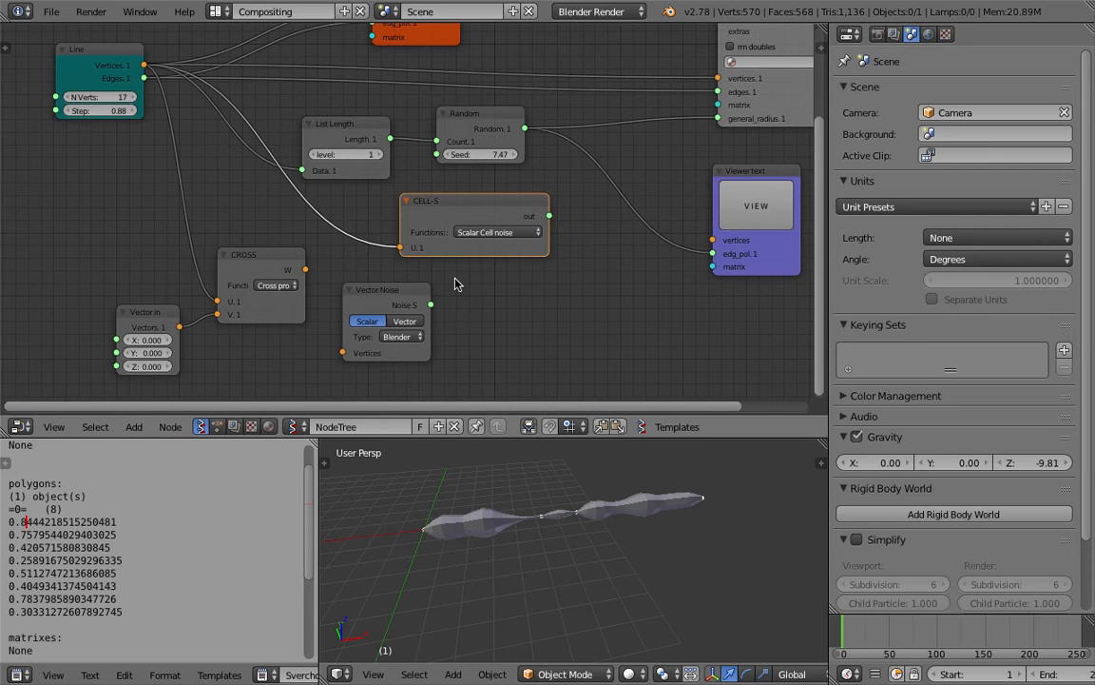
drag(306, 270, 343, 352)
drag(398, 294, 432, 303)
click(437, 344)
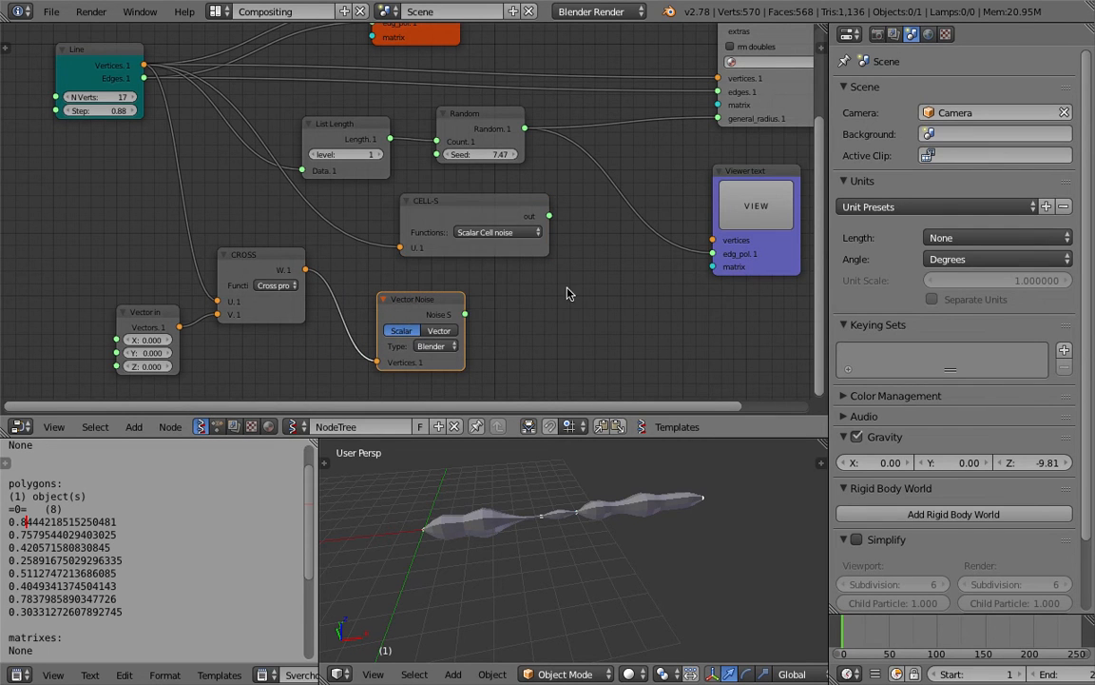
Step: Connect the Scalar Cell noise node's output to the Viewer text node's edg_pol input
click(514, 233)
click(540, 205)
drag(550, 216, 559, 221)
drag(685, 255, 689, 255)
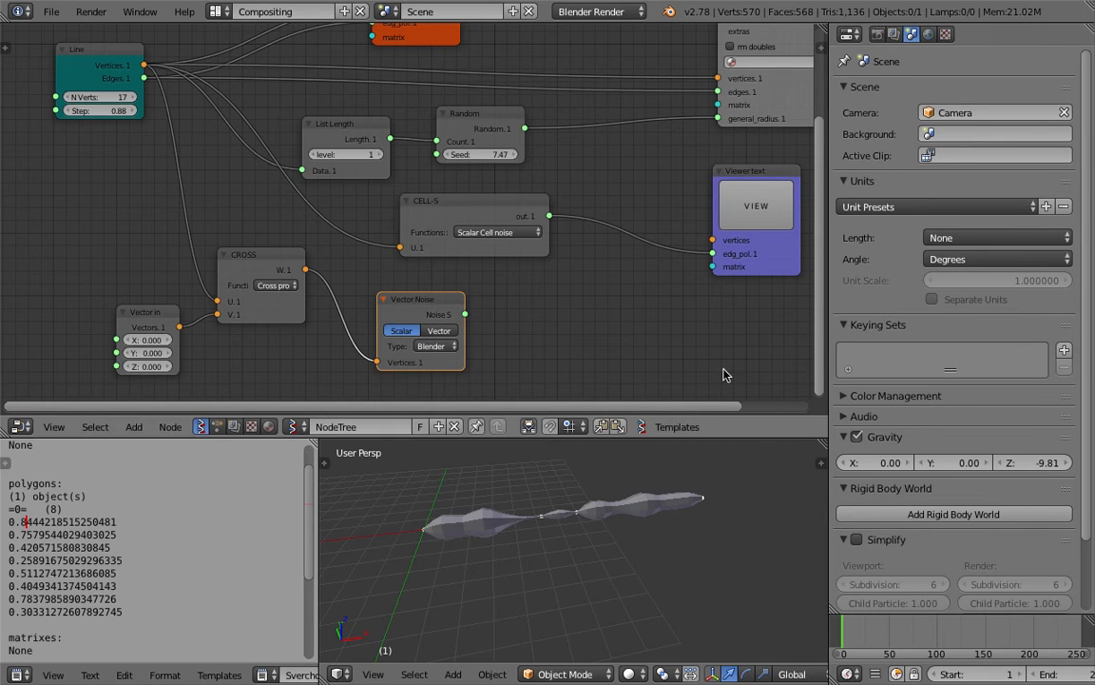
Step: Move the Scalar Cell noise node closer to Viewer text and shift Vector Noise lower
click(502, 210)
drag(501, 209, 574, 219)
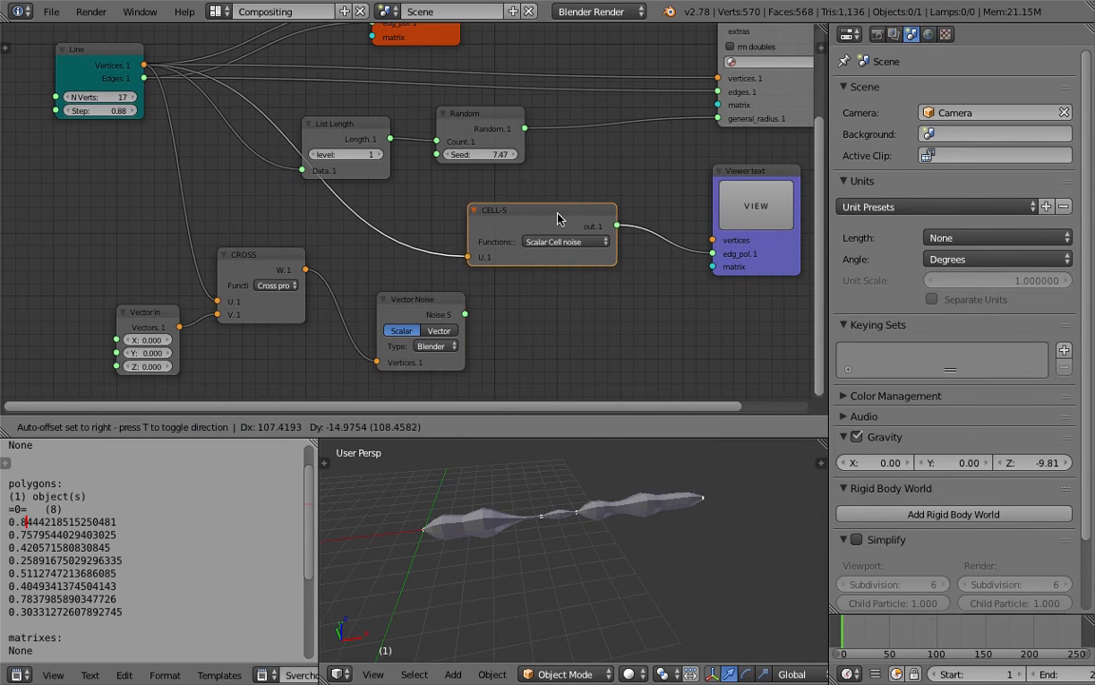
drag(428, 302, 464, 325)
drag(508, 238, 530, 246)
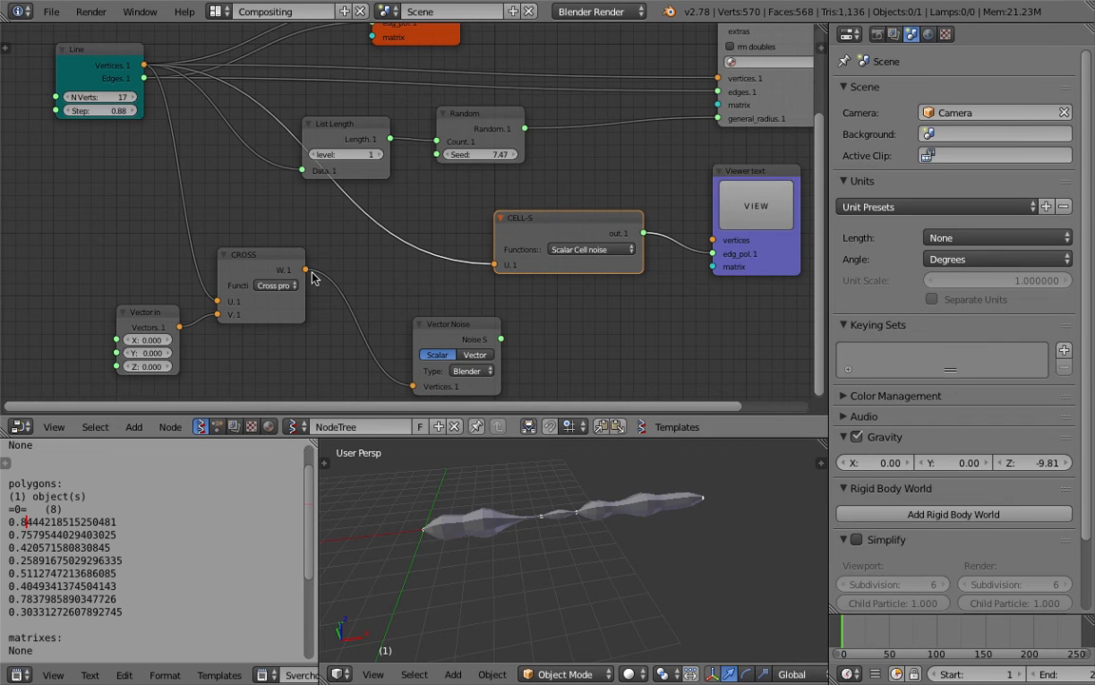
Step: Connect the cross product's W output to Scalar Cell noise's U input and set Vector in to X 0.45, Y 0.75, Z 0.51
drag(541, 231, 505, 222)
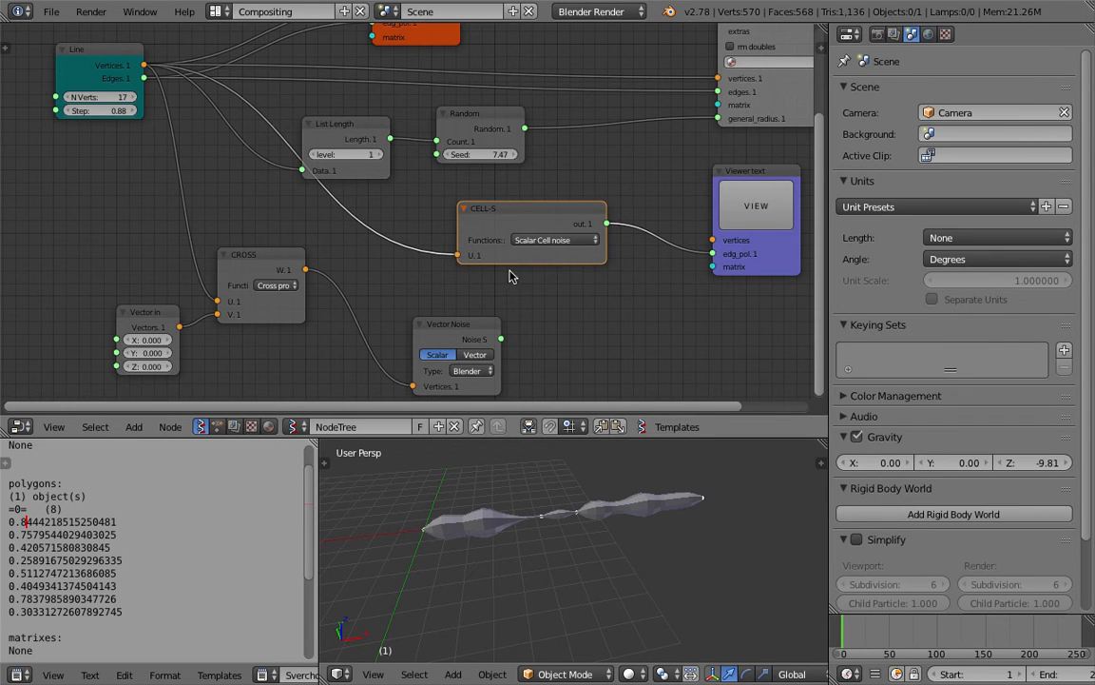
drag(306, 271, 458, 255)
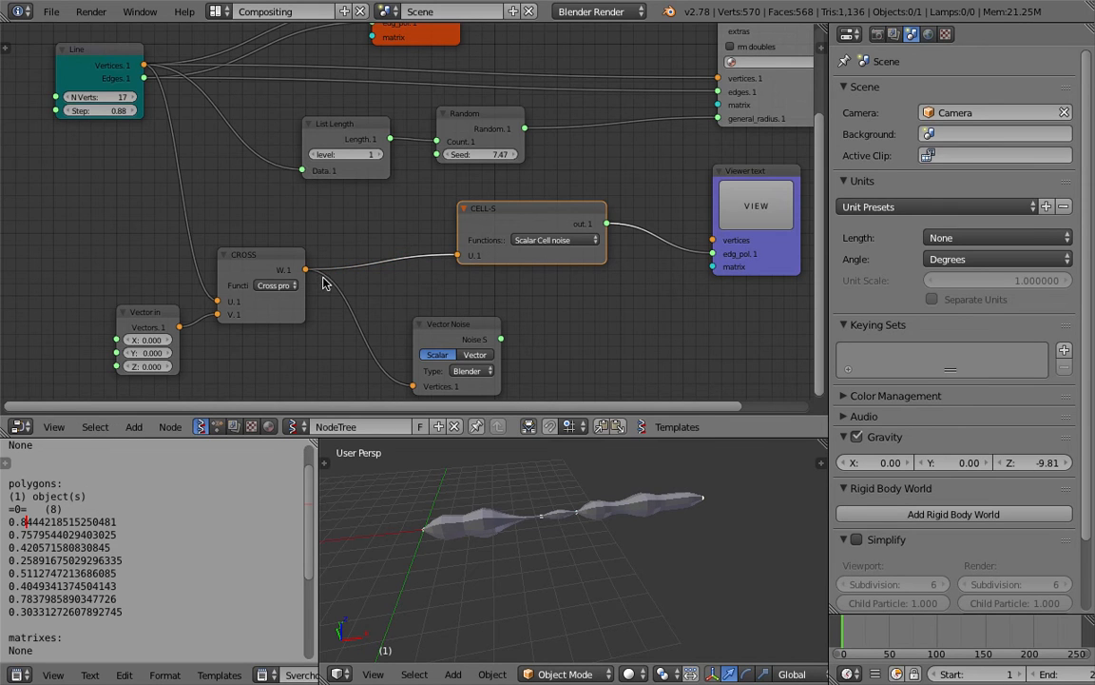
drag(157, 340, 171, 340)
drag(156, 352, 180, 352)
drag(155, 366, 172, 366)
drag(501, 218, 485, 215)
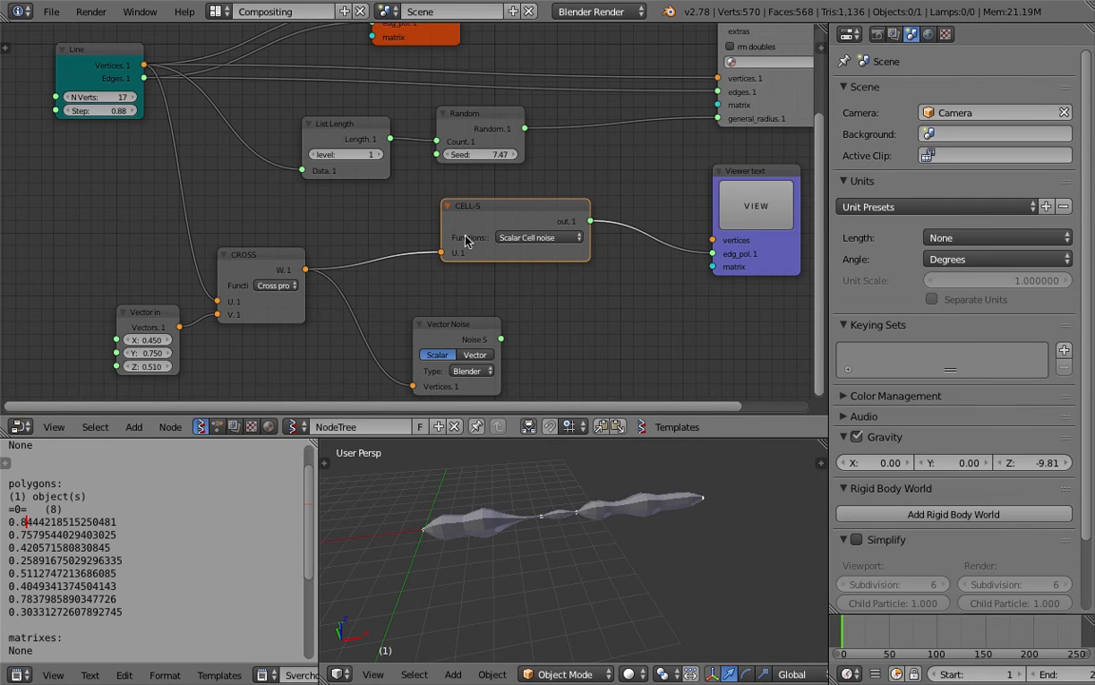
Step: Switch the Cross product node's function to Add and set Vector in to X 1.2 and Y 2.13
click(284, 285)
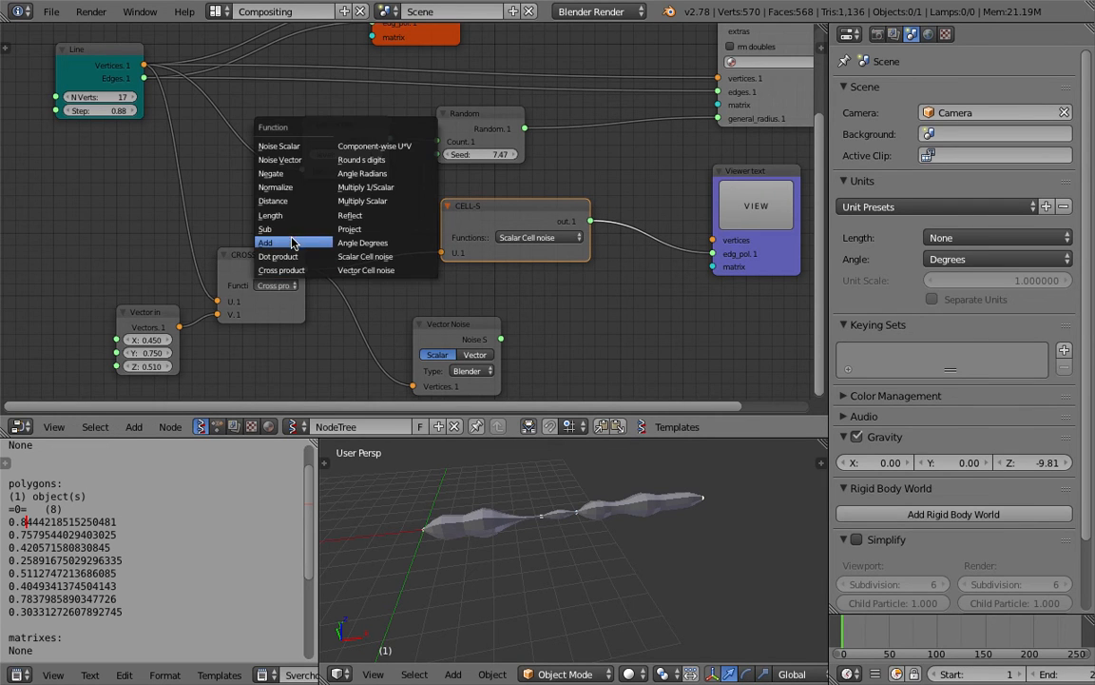
click(269, 242)
drag(161, 340, 201, 353)
Step: Try to connect the Scalar Cell noise node's output to Skin Mesher's general_radius input
mouse_move(554, 227)
middle_down()
mouse_move(509, 255)
mouse_move(542, 235)
middle_up()
drag(562, 232, 688, 130)
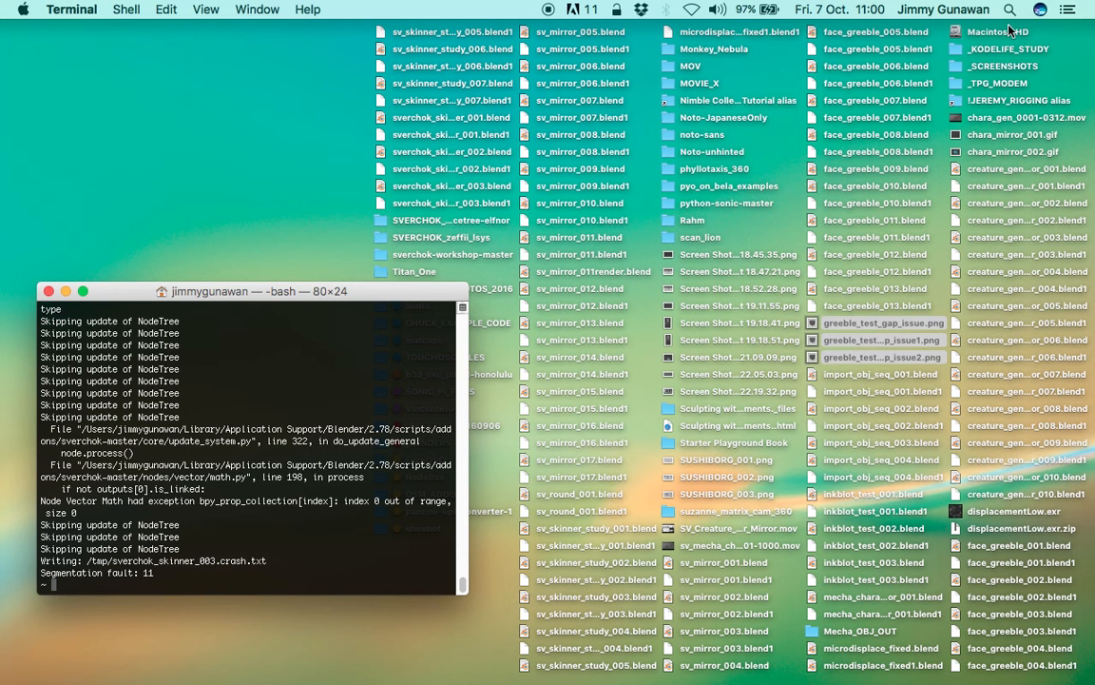
Step: Dismiss the crash report and relaunch Blender through the RUN_BLENDER application
click(1010, 10)
text(blender)
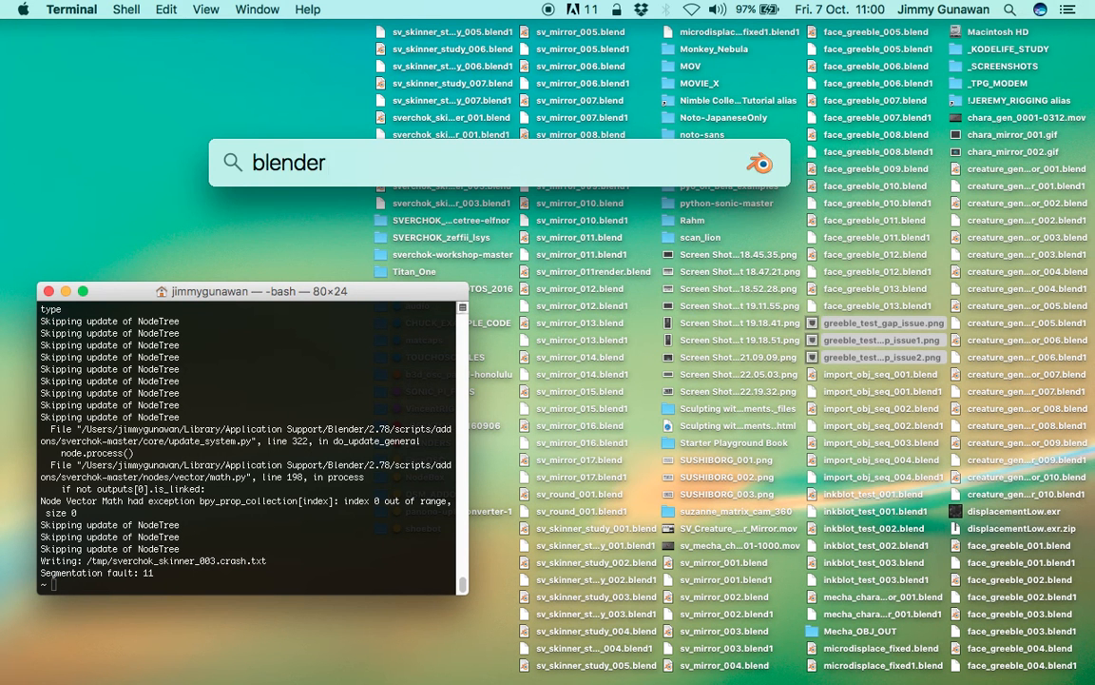
key(super+Left)
text(run_BLENDER)
key(Return)
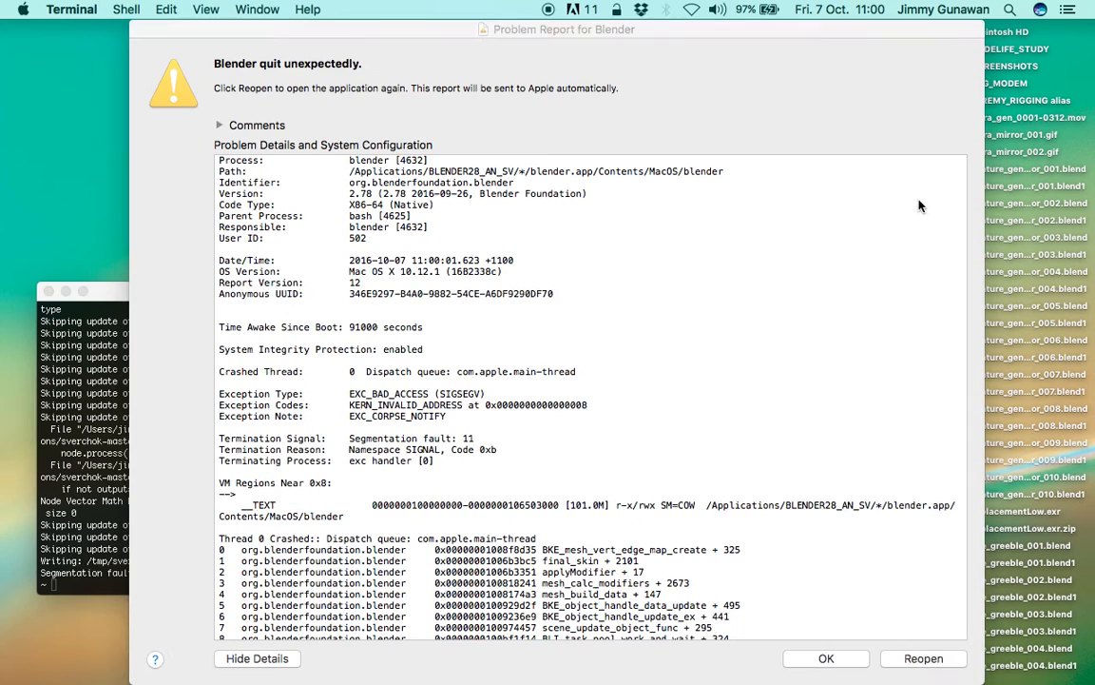
click(825, 658)
click(1009, 9)
key(Return)
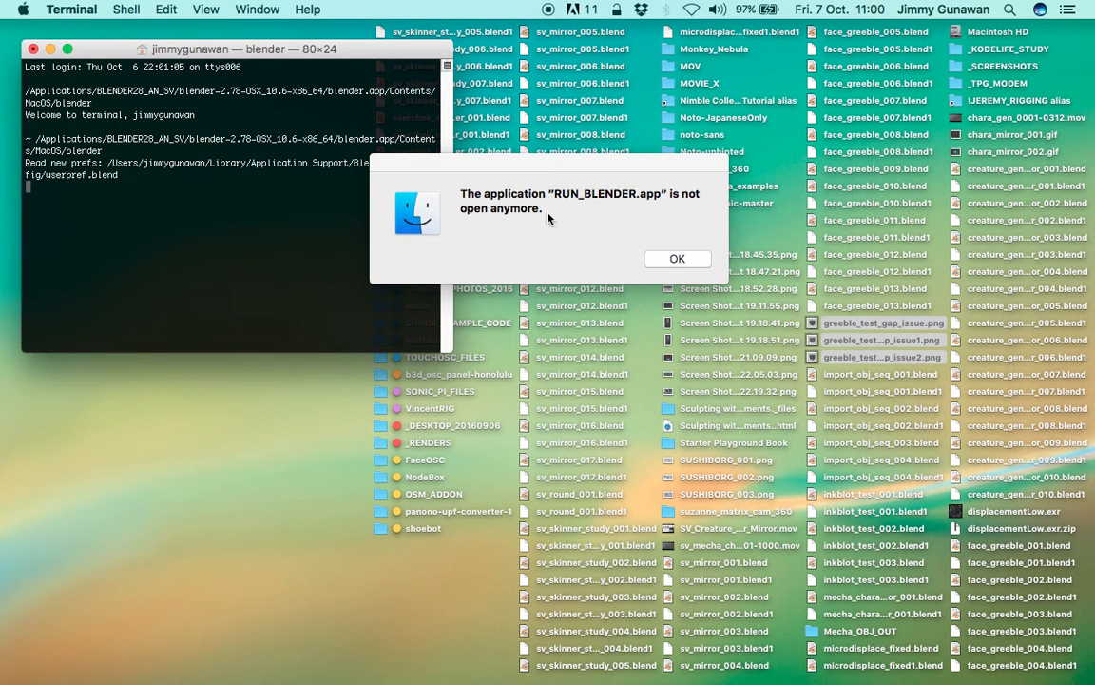
click(656, 257)
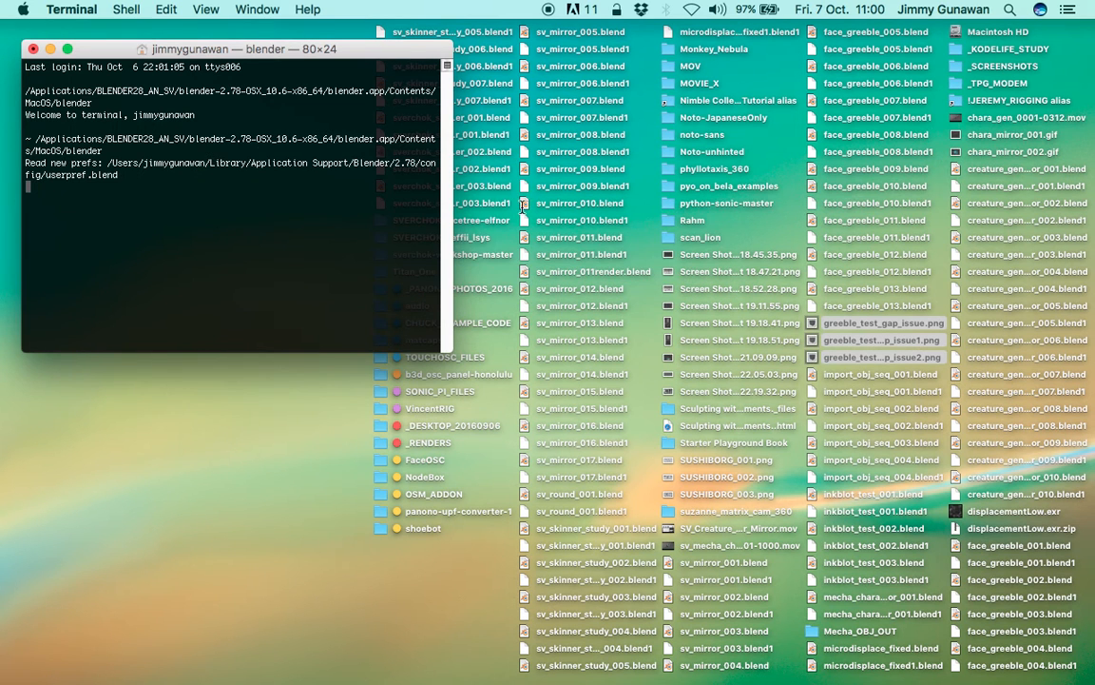
drag(262, 54, 320, 64)
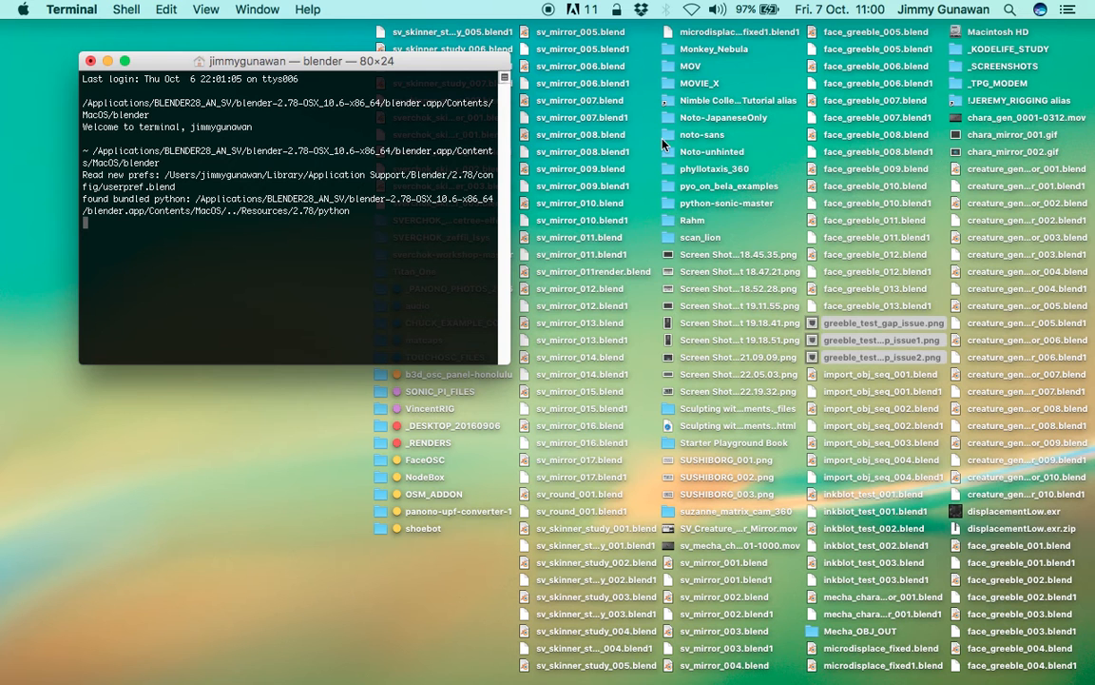
drag(406, 69, 456, 86)
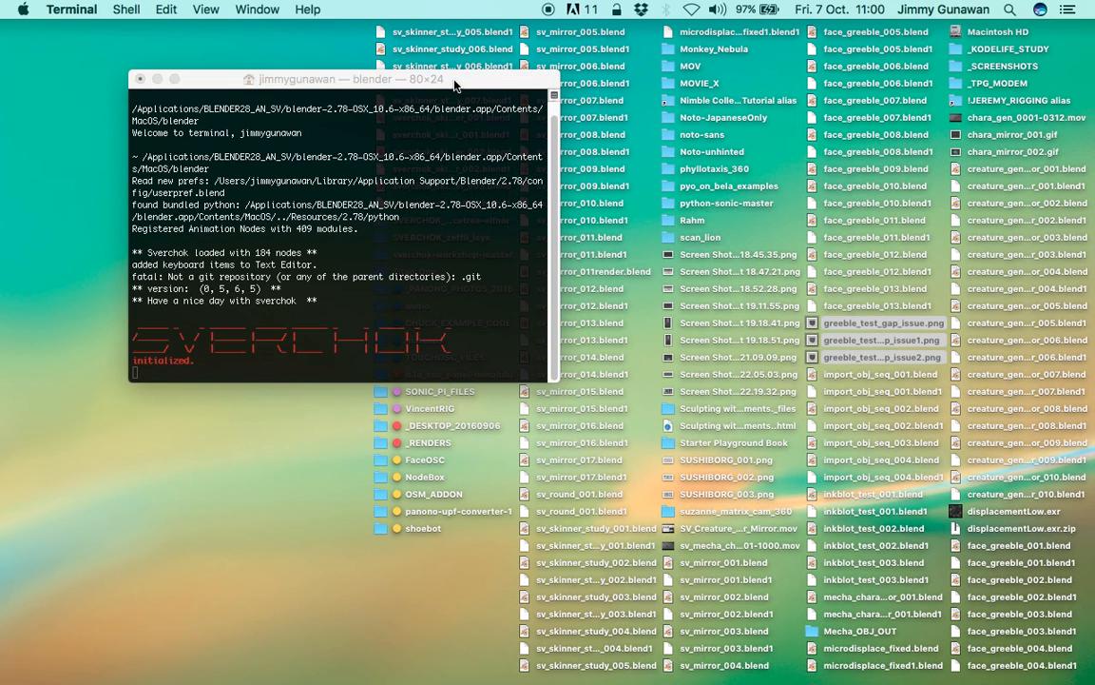
click(1008, 10)
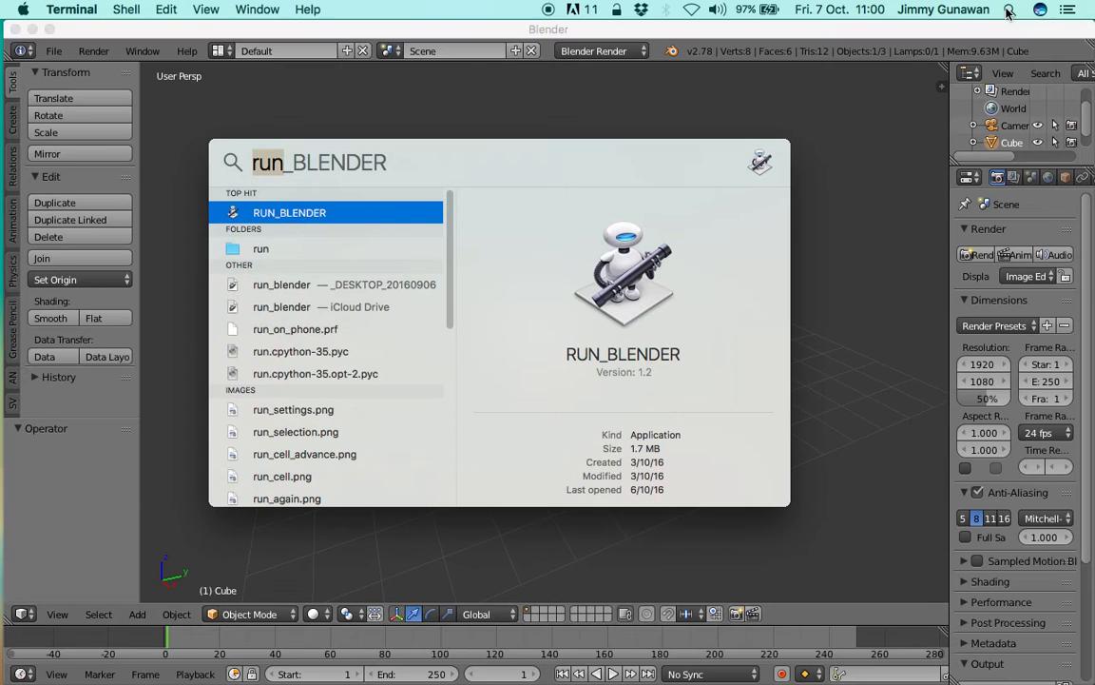
click(59, 76)
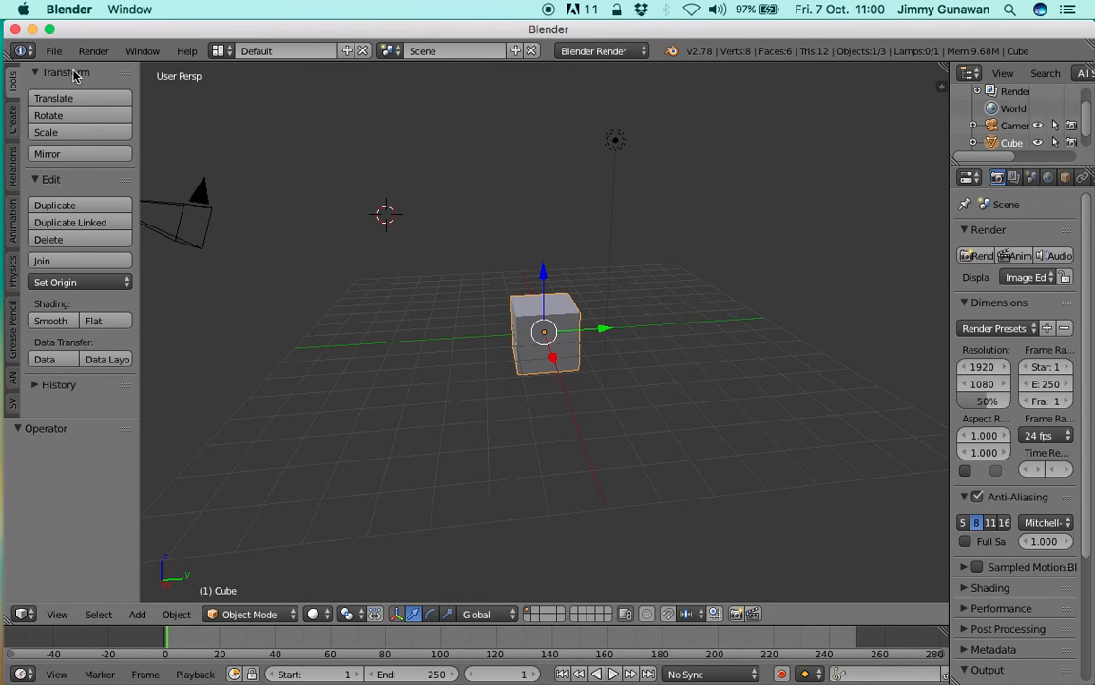
Step: Open the recent file sverchok_skinner_003.blend in Blender
click(59, 52)
mouse_move(110, 102)
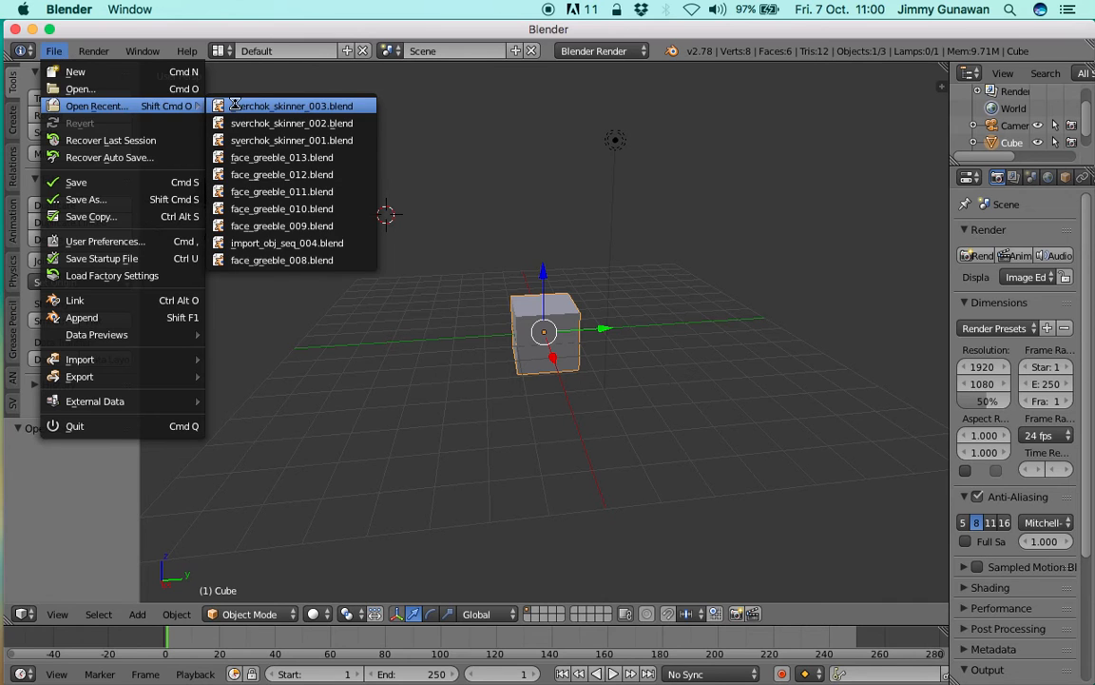
click(211, 100)
Step: Connect Line's Vertices output to the Scalar Cell noise node's U input and save over sverchok_skinner_003.blend
scroll(488, 330, down, 3)
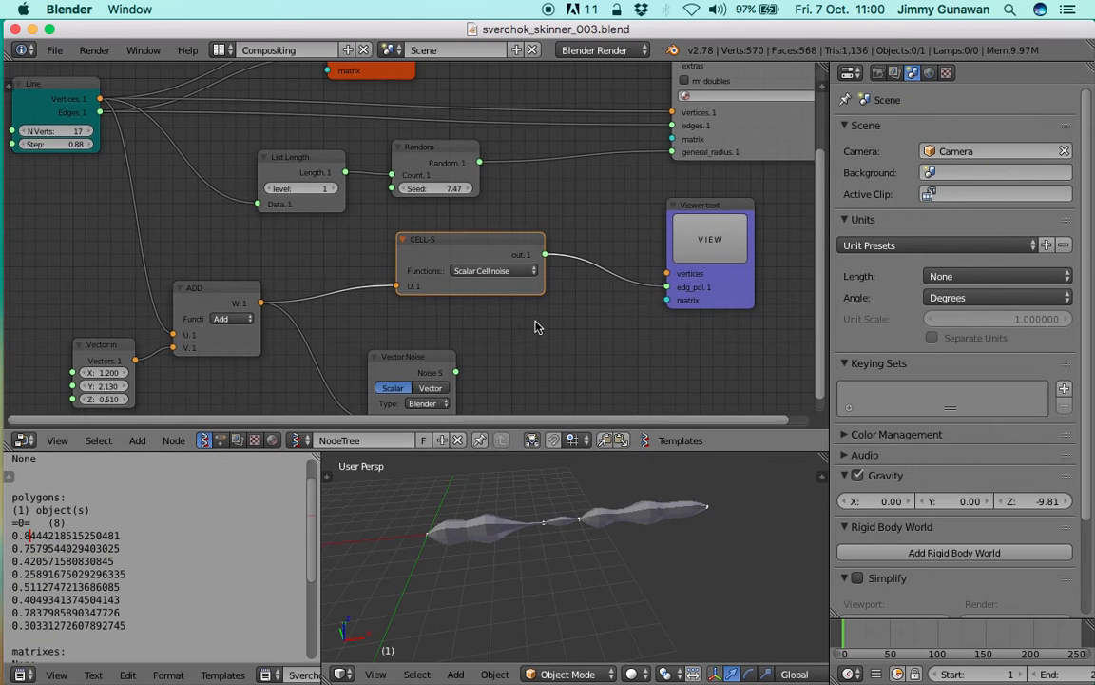
middle_drag(555, 324, 561, 294)
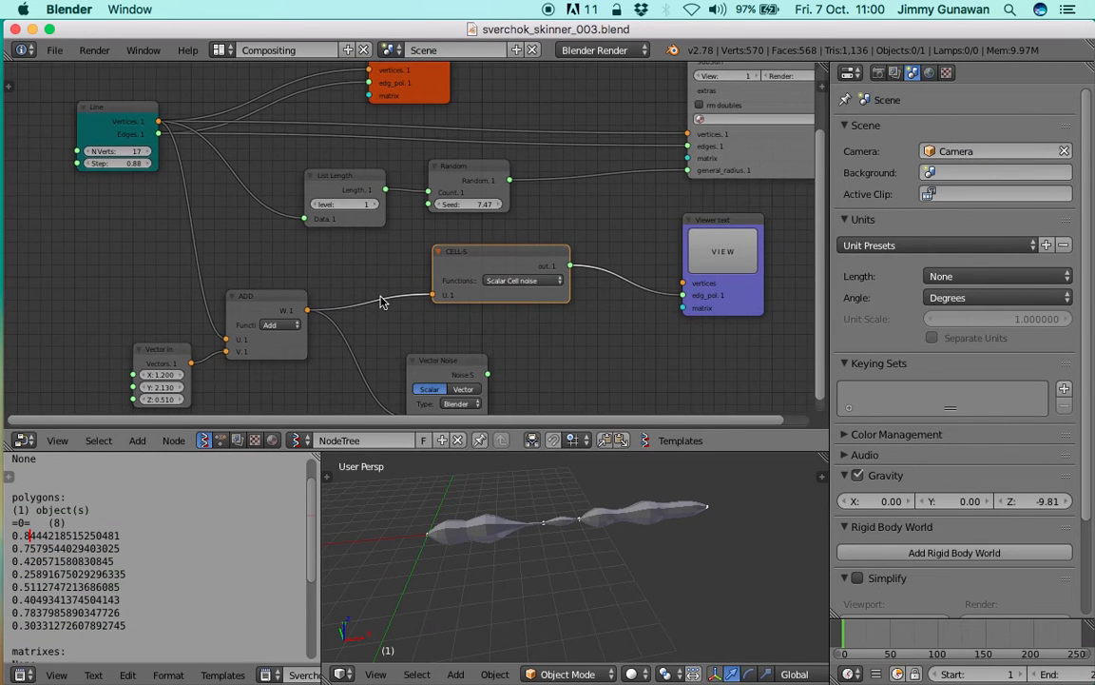
drag(162, 125, 439, 298)
key(ctrl+s)
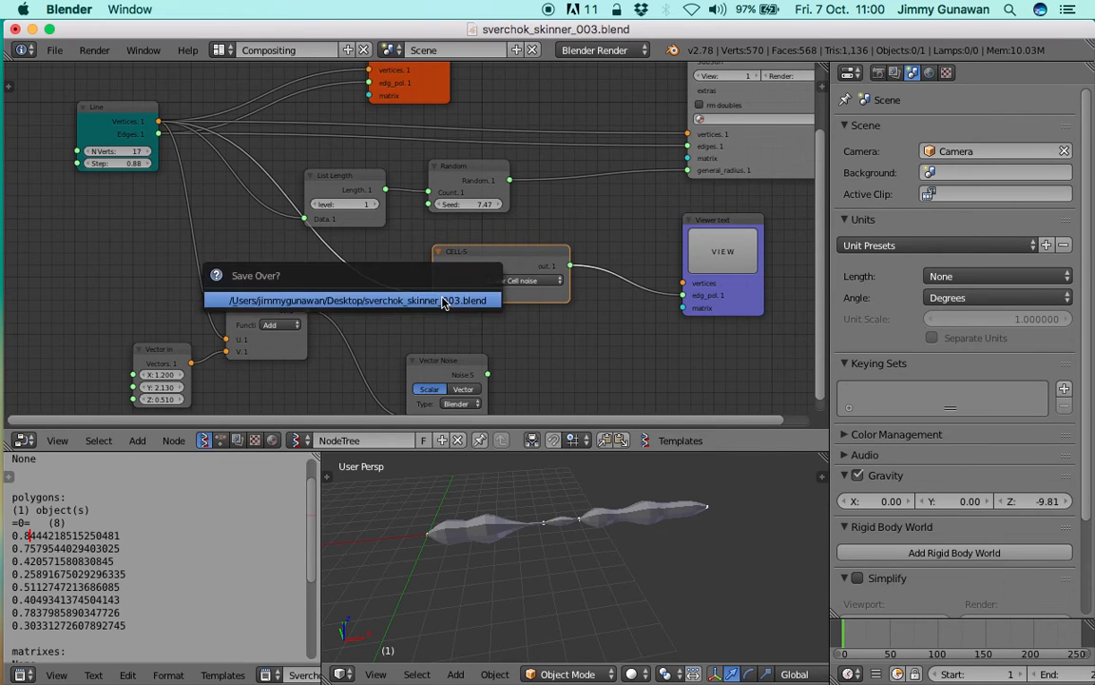
click(444, 303)
Step: Shift the Scalar Cell noise node away from Viewer text and try to feed its output into Skin Mesher's general_radius
drag(489, 259, 448, 266)
drag(532, 274, 684, 171)
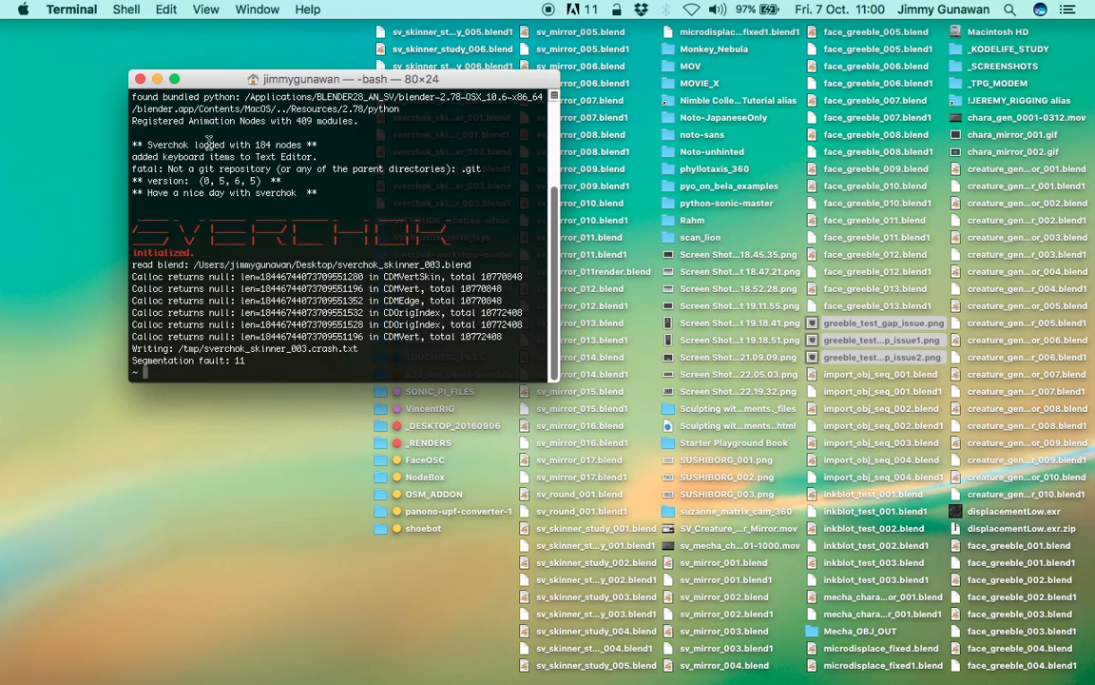
Step: Close the old terminal window and crash report, and run RUN_BLENDER to restart Blender
click(139, 78)
click(1009, 11)
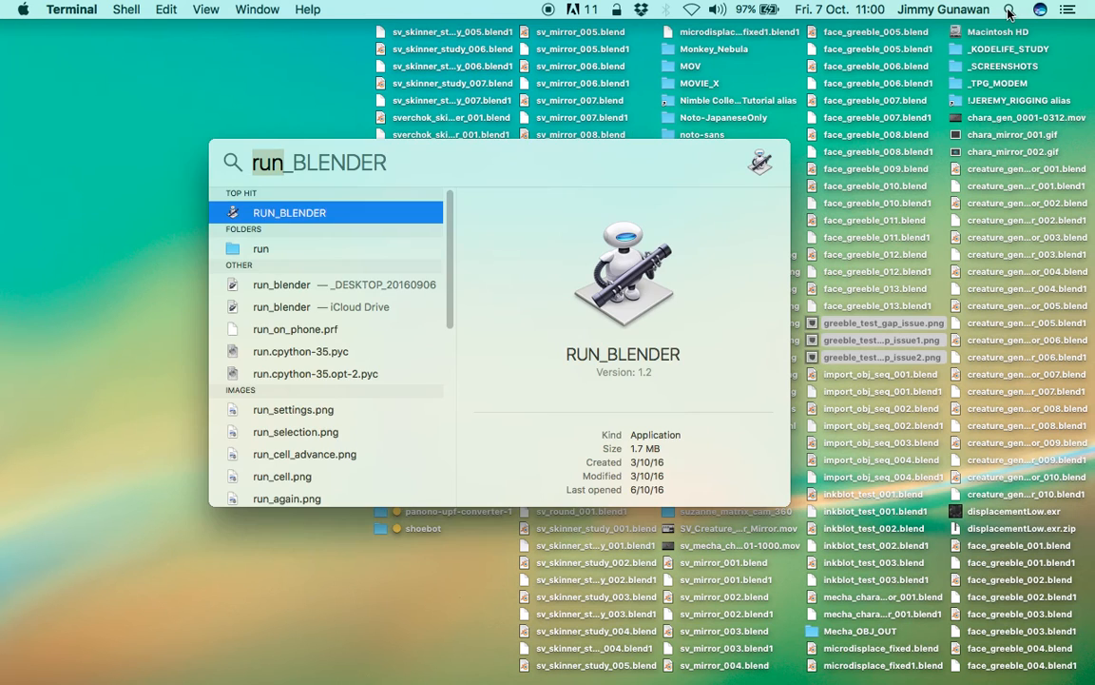
key(Return)
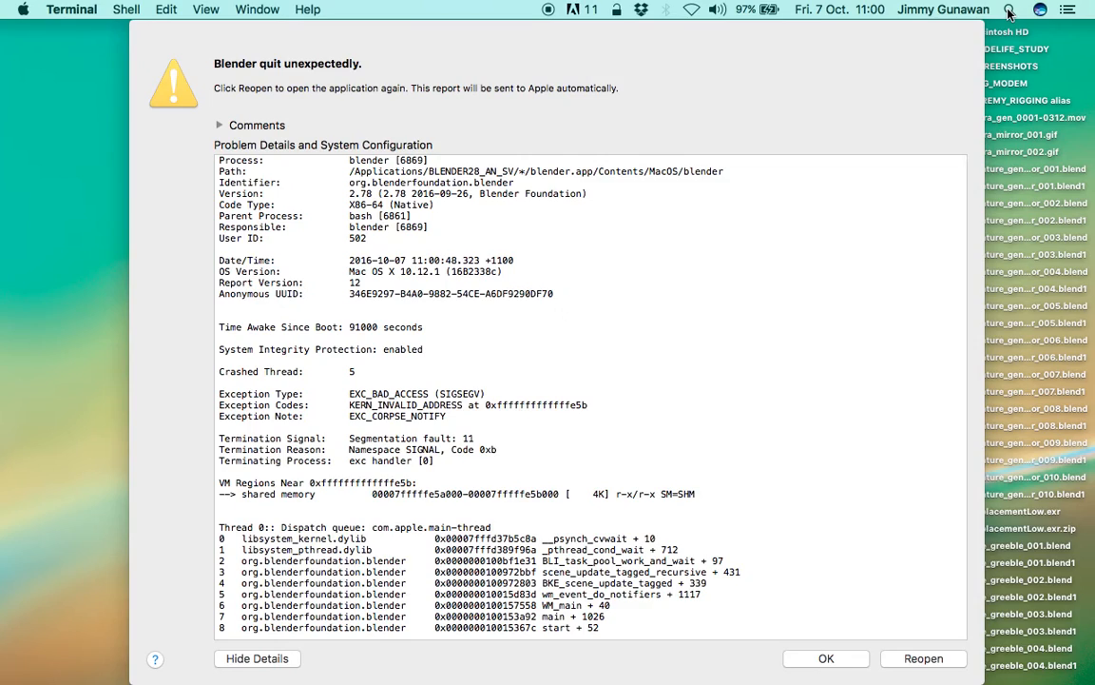
key(super+space)
click(841, 655)
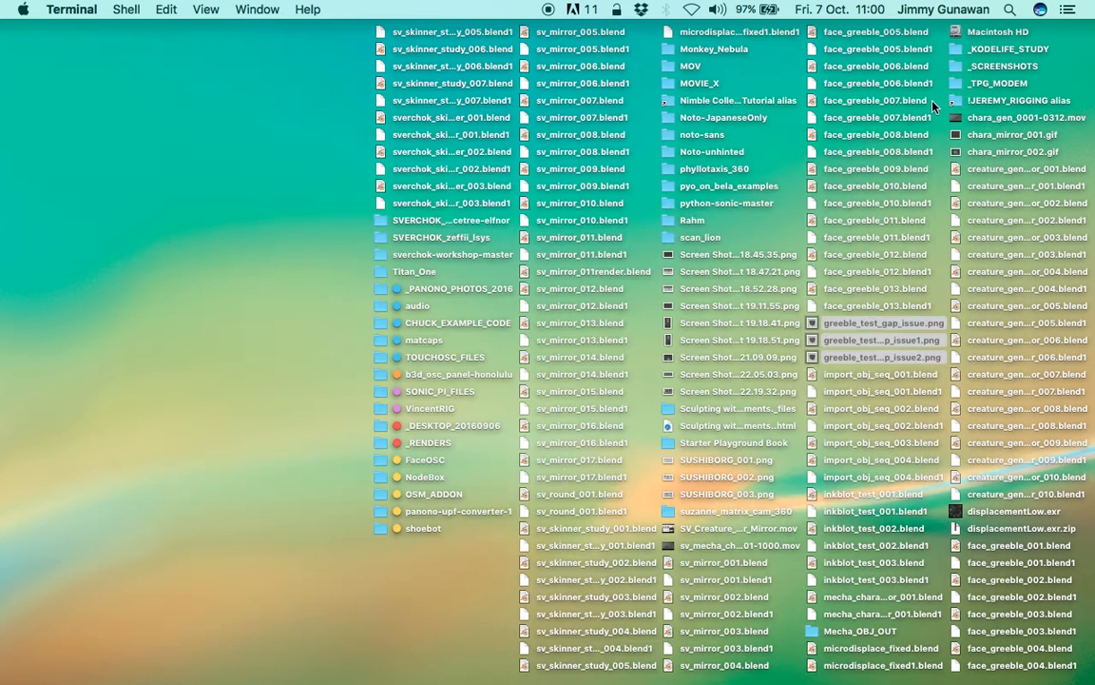
click(1009, 10)
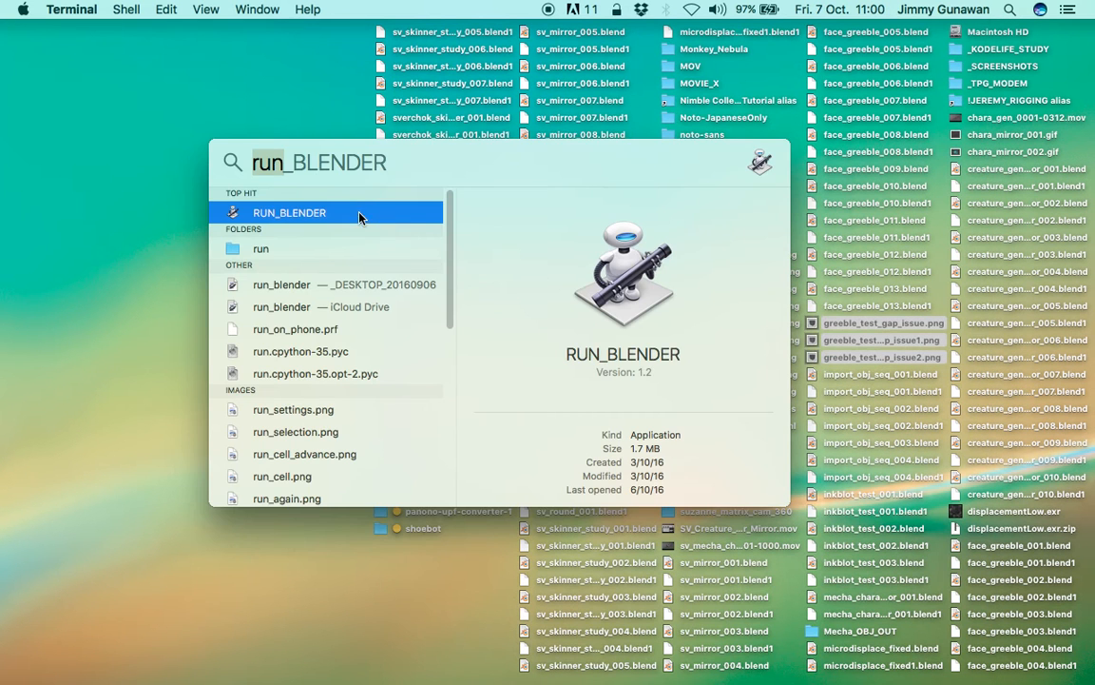
key(Return)
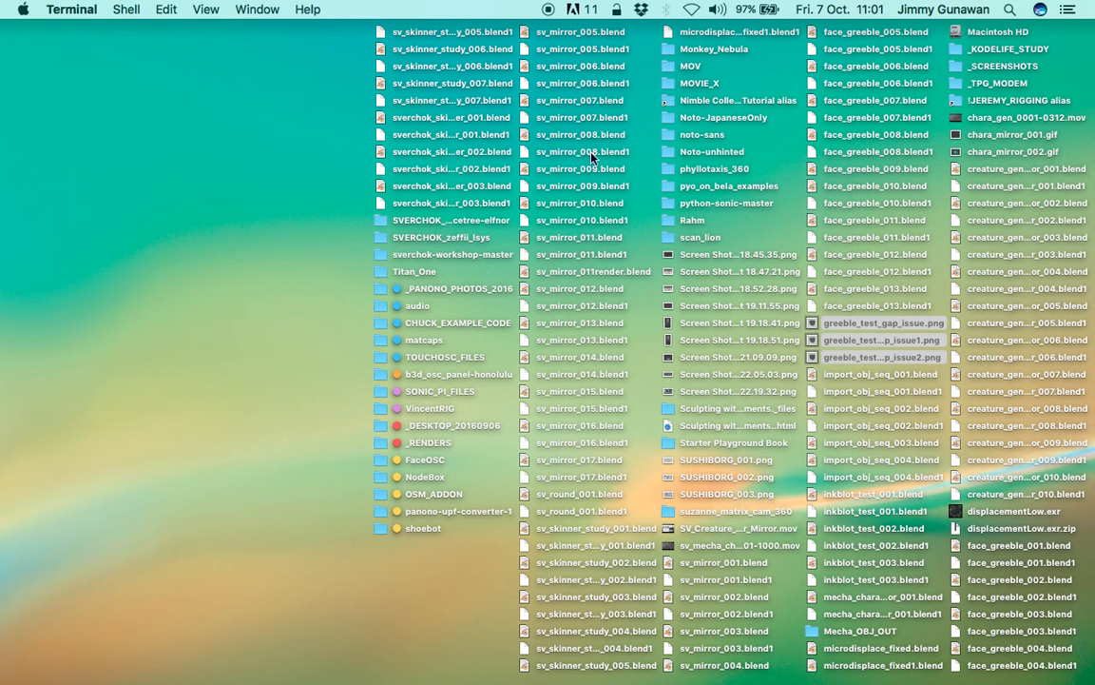
click(1010, 11)
text(run_BLENDER)
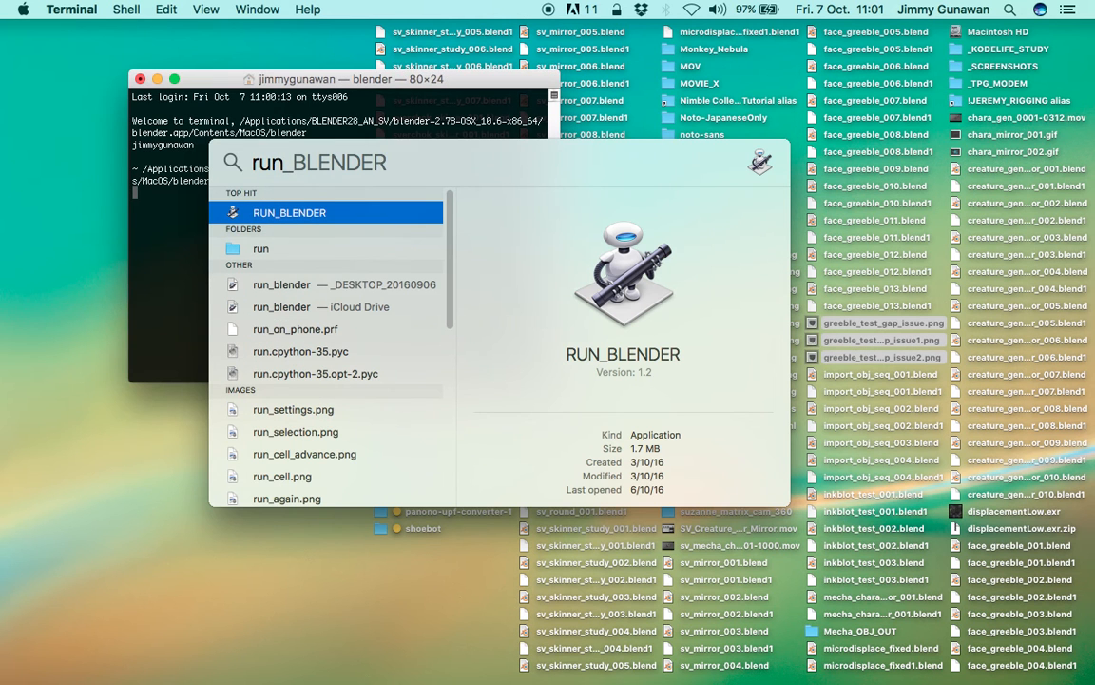
drag(348, 87, 329, 90)
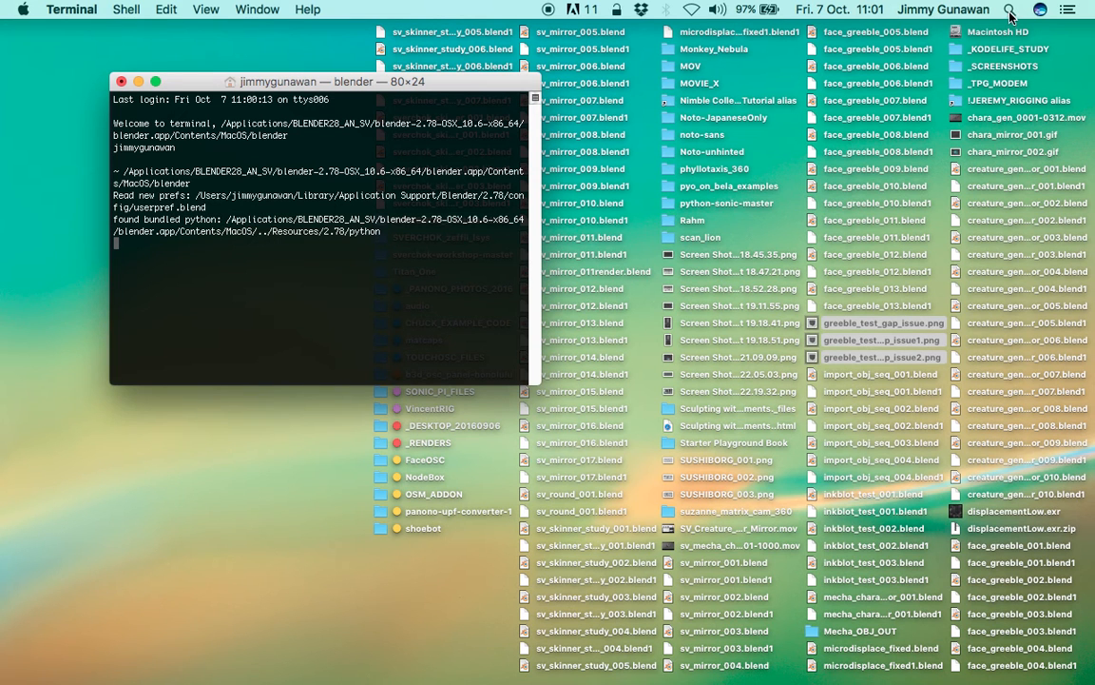
drag(438, 76, 448, 73)
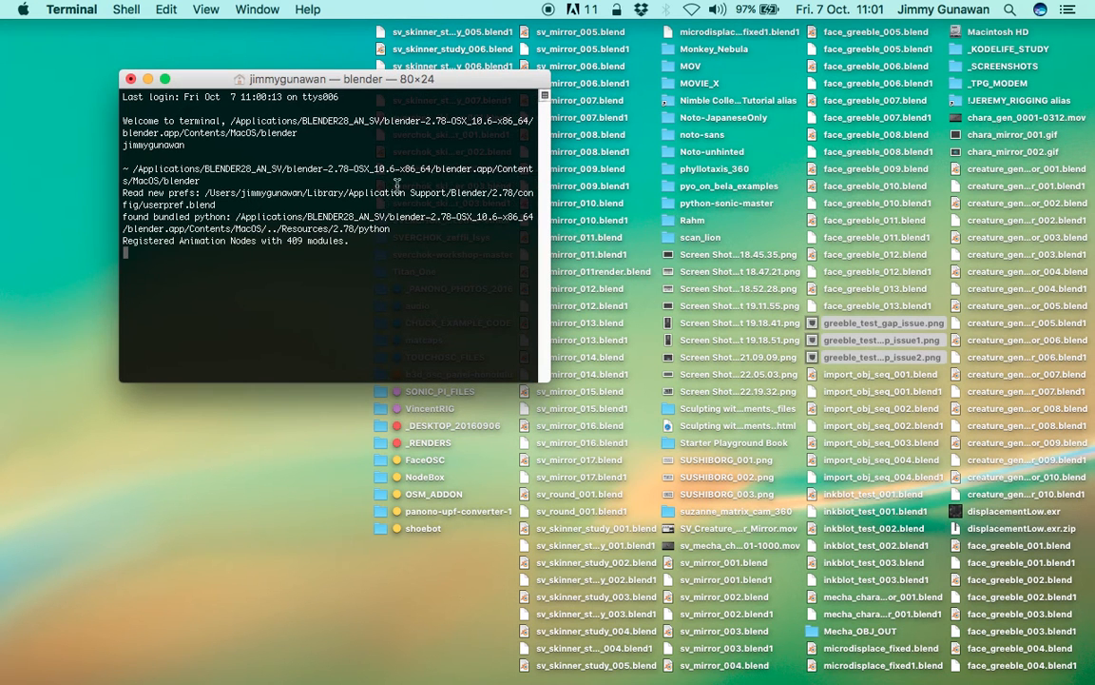
click(1010, 10)
key(Right)
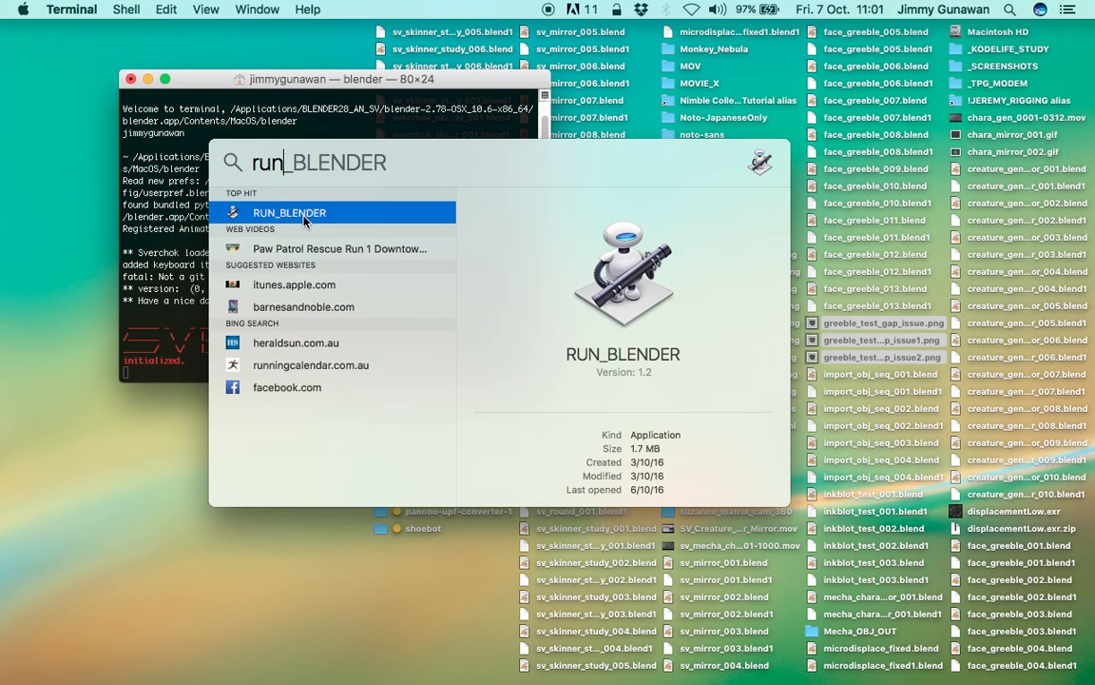
key(Return)
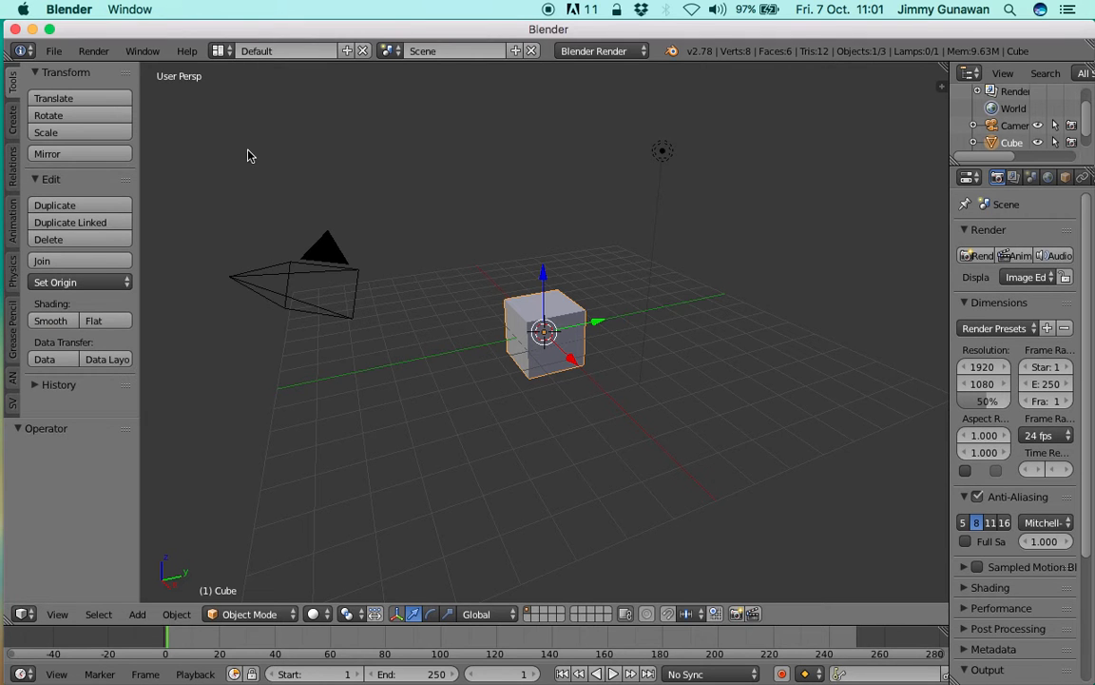
Step: Reopen the recent file sverchok_skinner_003.blend and bring the Blender window back in front of the terminal
click(54, 50)
mouse_move(112, 107)
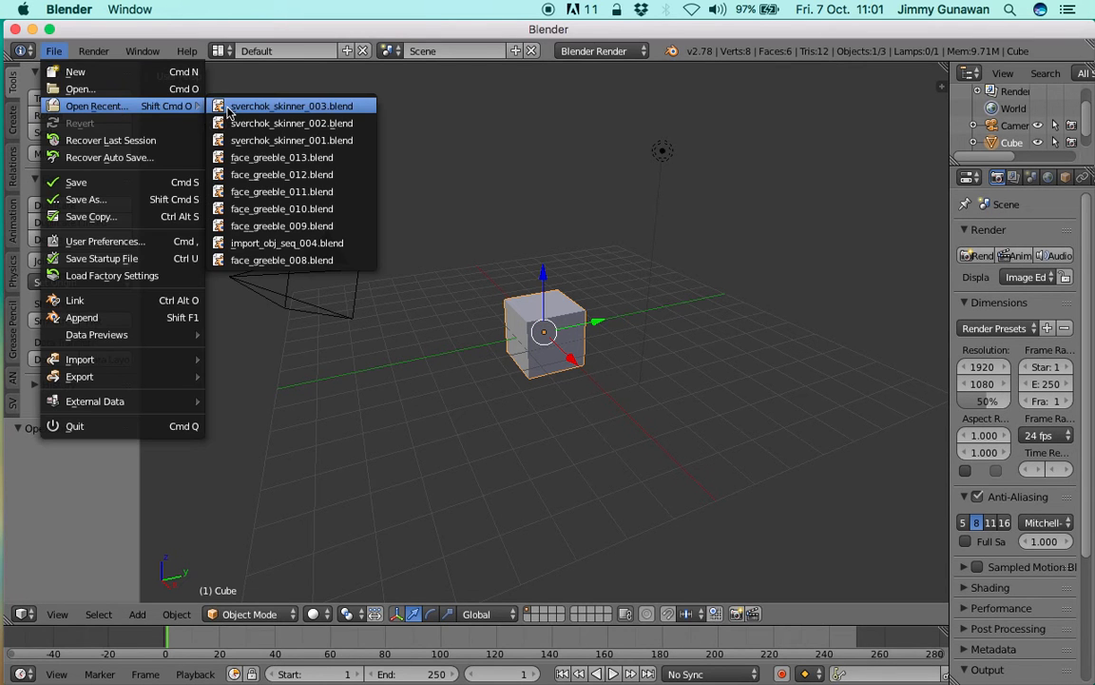
click(229, 110)
key(super+Tab)
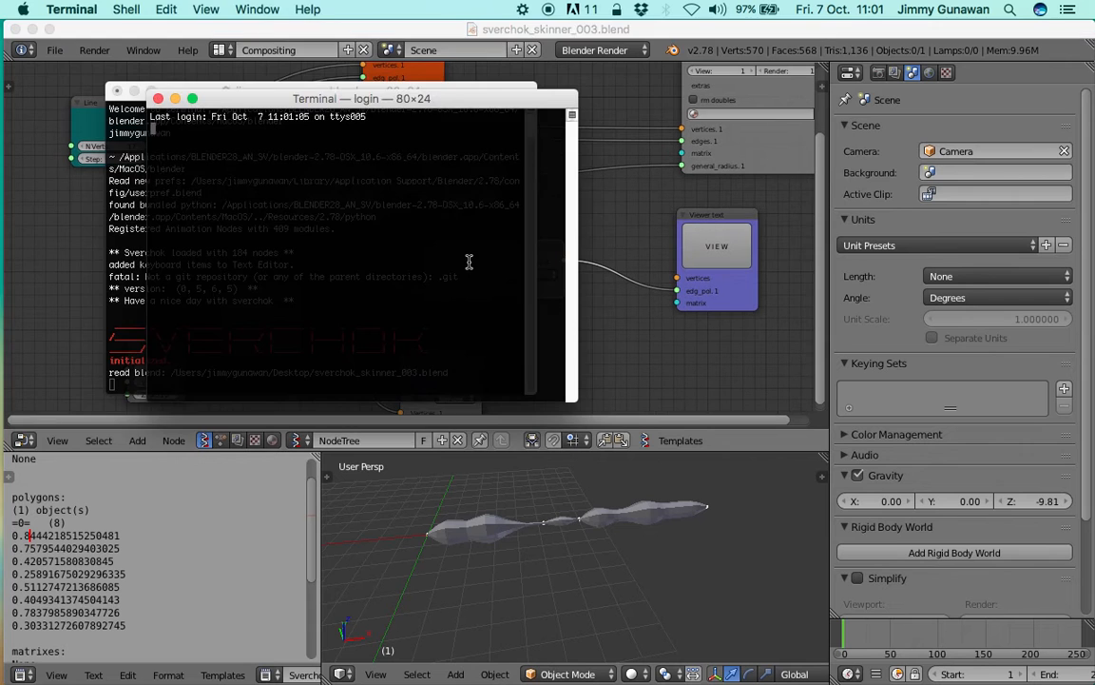
click(626, 205)
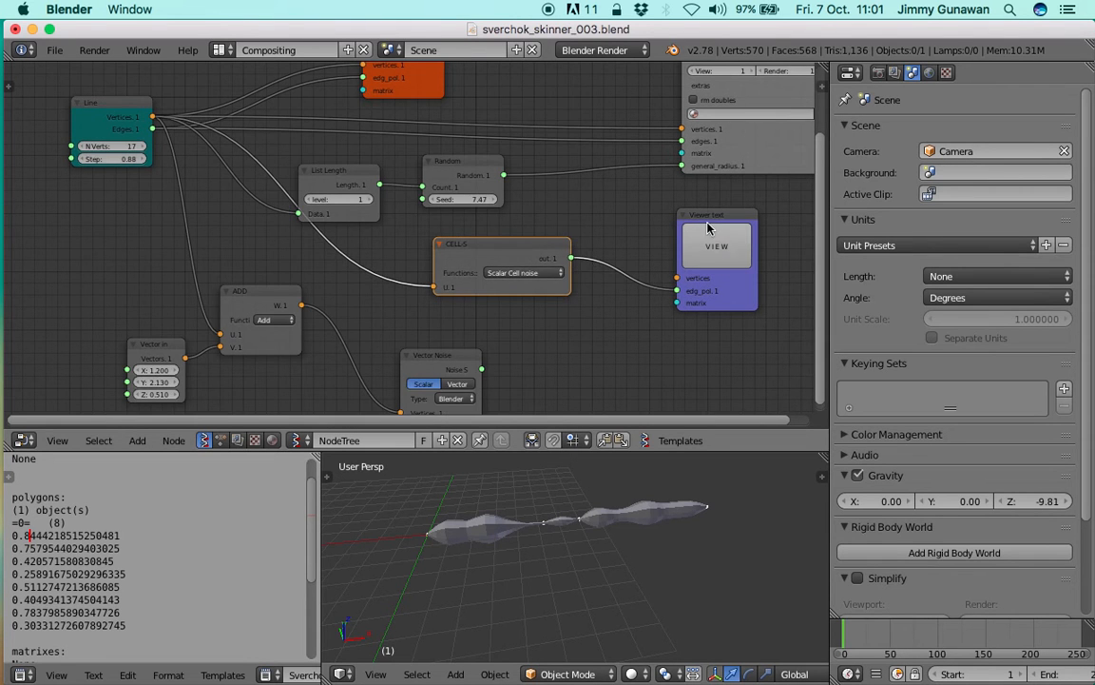
Step: Refresh the Viewer text output and examine the values produced by the Scalar Cell noise node
scroll(628, 252, down, 1)
click(678, 250)
scroll(148, 569, down, 4)
scroll(148, 570, up, 4)
drag(123, 587, 6, 540)
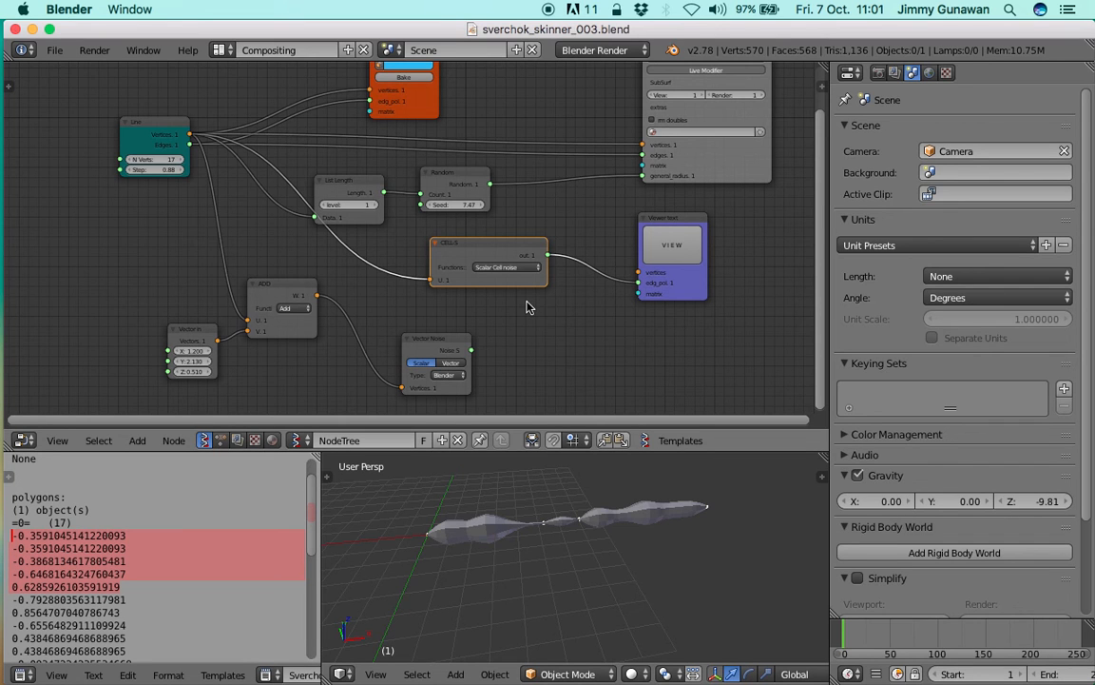
Step: Spread the Viewer text and Scalar Cell noise nodes farther apart and review the range of the listed noise values
drag(657, 221, 729, 222)
drag(469, 250, 451, 252)
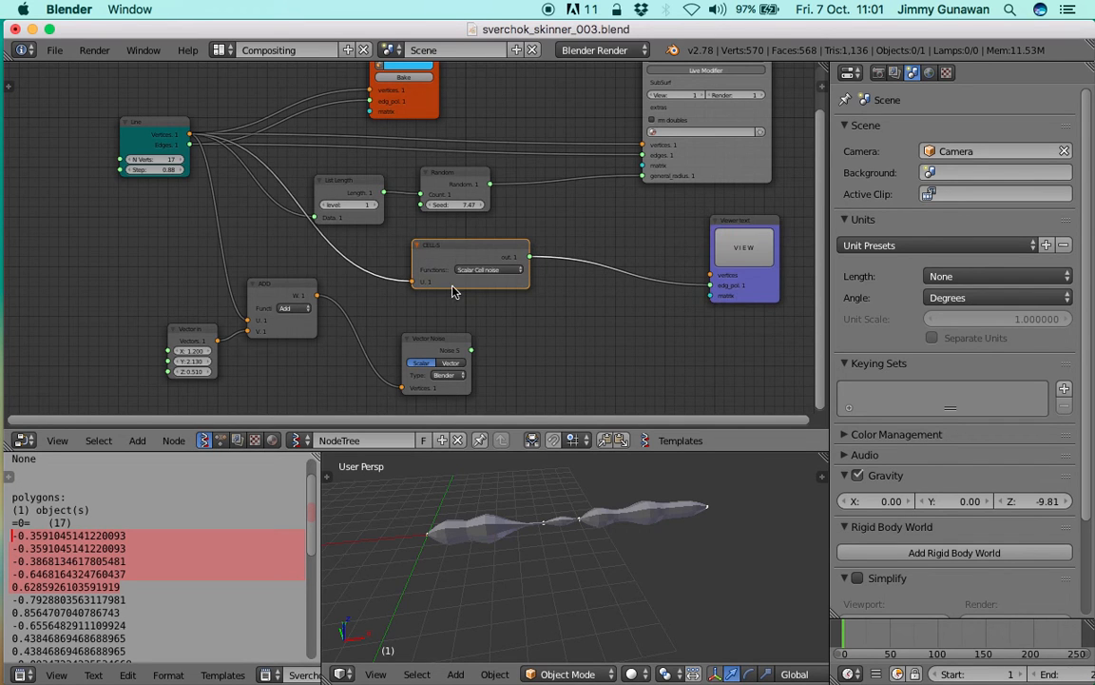
drag(103, 535, 121, 614)
scroll(116, 606, down, 3)
scroll(109, 599, up, 2)
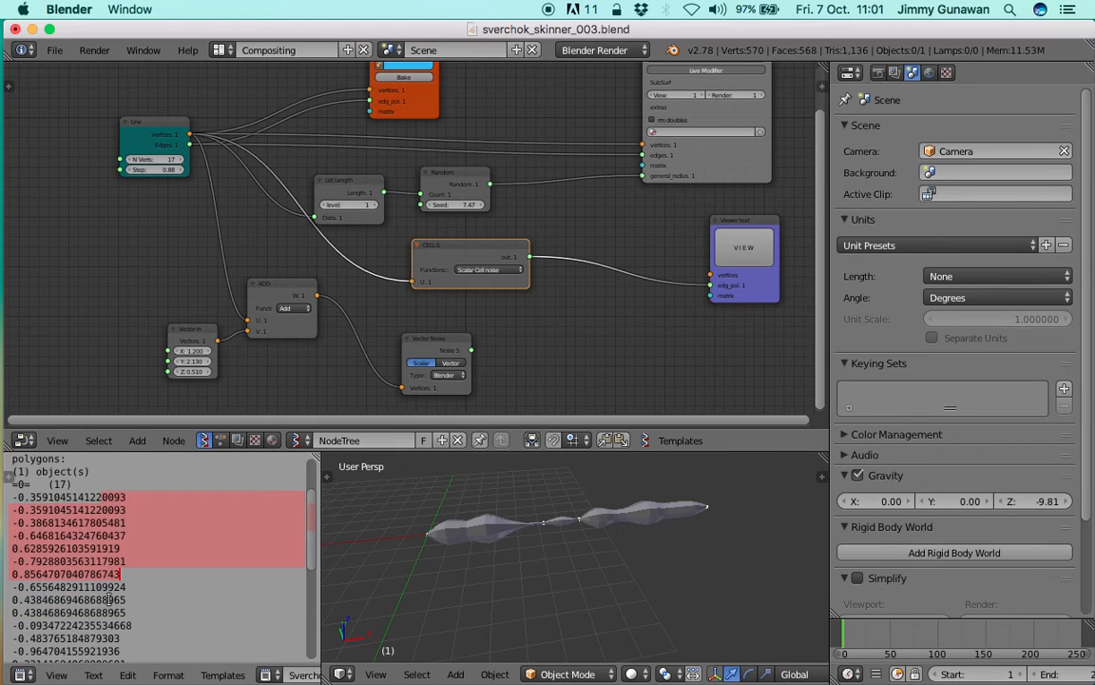
scroll(109, 600, up, 3)
Step: Insert a Map Range node between the Scalar Cell noise and Viewer text nodes, and save the file
scroll(543, 310, right, 1)
key(shift+a)
click(543, 307)
text(map)
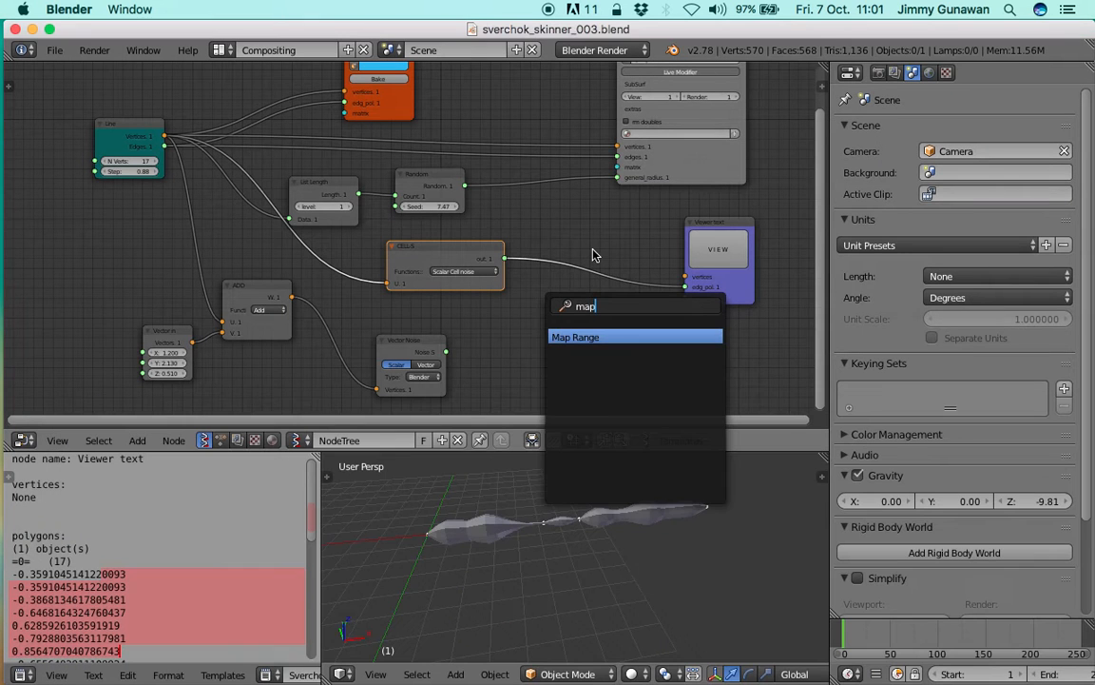
click(587, 337)
drag(601, 344, 564, 232)
key(super+s)
click(574, 227)
middle_drag(574, 227, 499, 228)
scroll(499, 230, up, 2)
Step: Set the Map Range node's Old Min to -1, New Min to 0.06 and New Max to 1
click(488, 280)
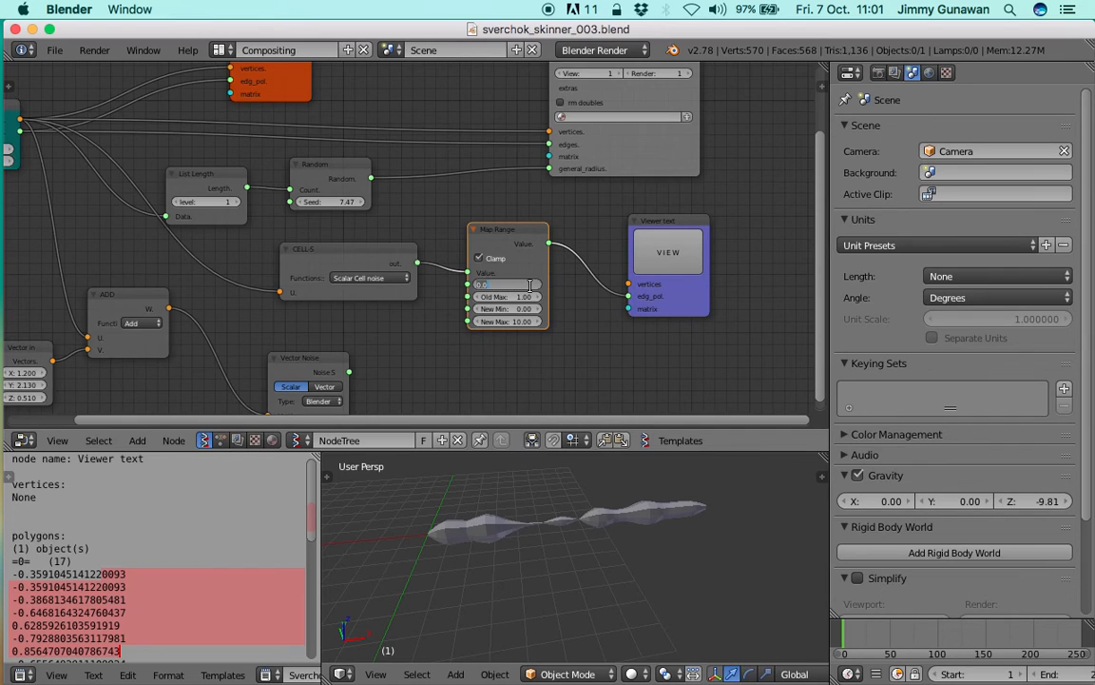
text(-1)
key(Return)
scroll(532, 289, up, 3)
click(560, 326)
text(0.06)
key(Return)
click(554, 343)
text(1)
key(Return)
scroll(559, 345, down, 3)
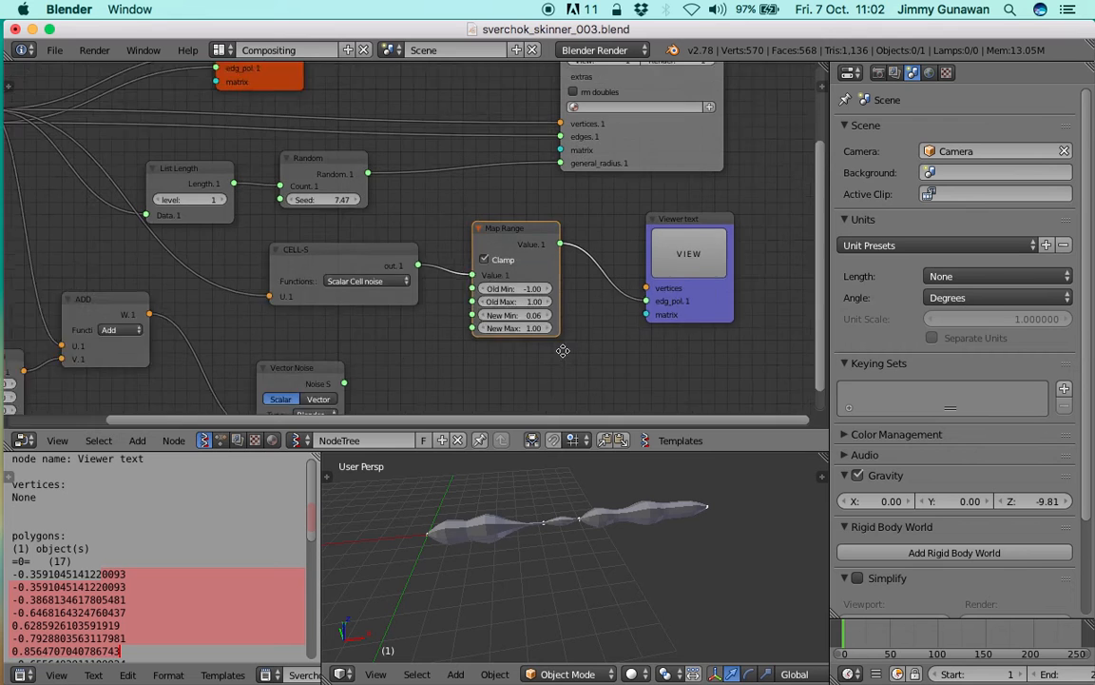
Step: Examine the remapped noise values in the Viewer text output and review the layout of the node tree
scroll(248, 539, down, 5)
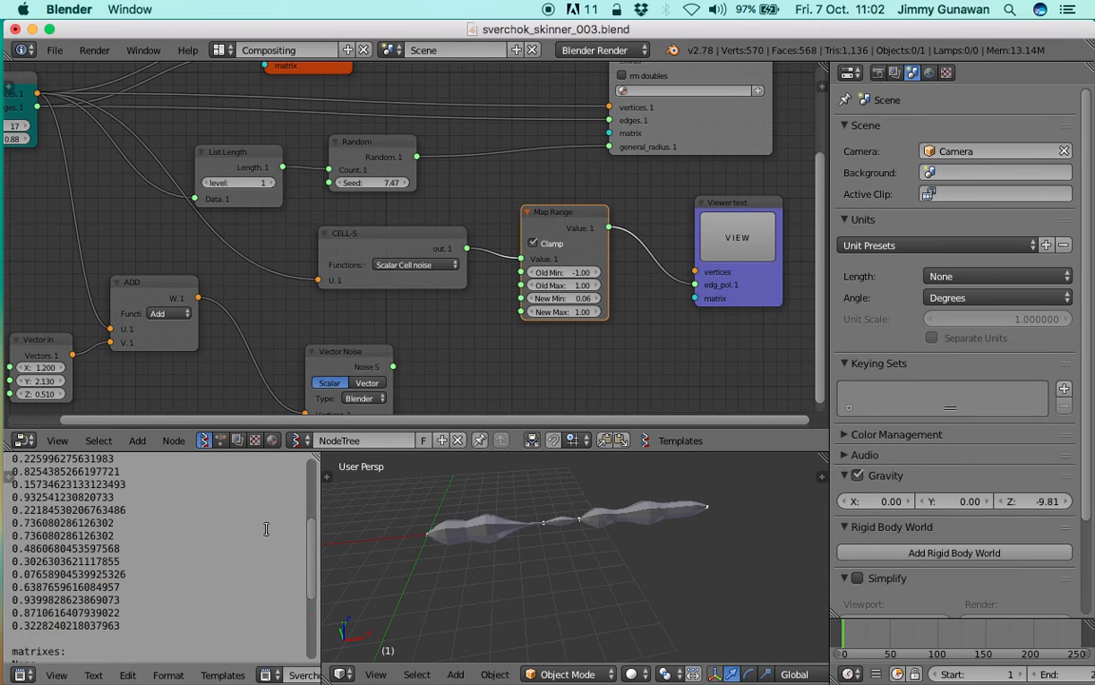
middle_drag(484, 308, 494, 330)
scroll(497, 339, down, 1)
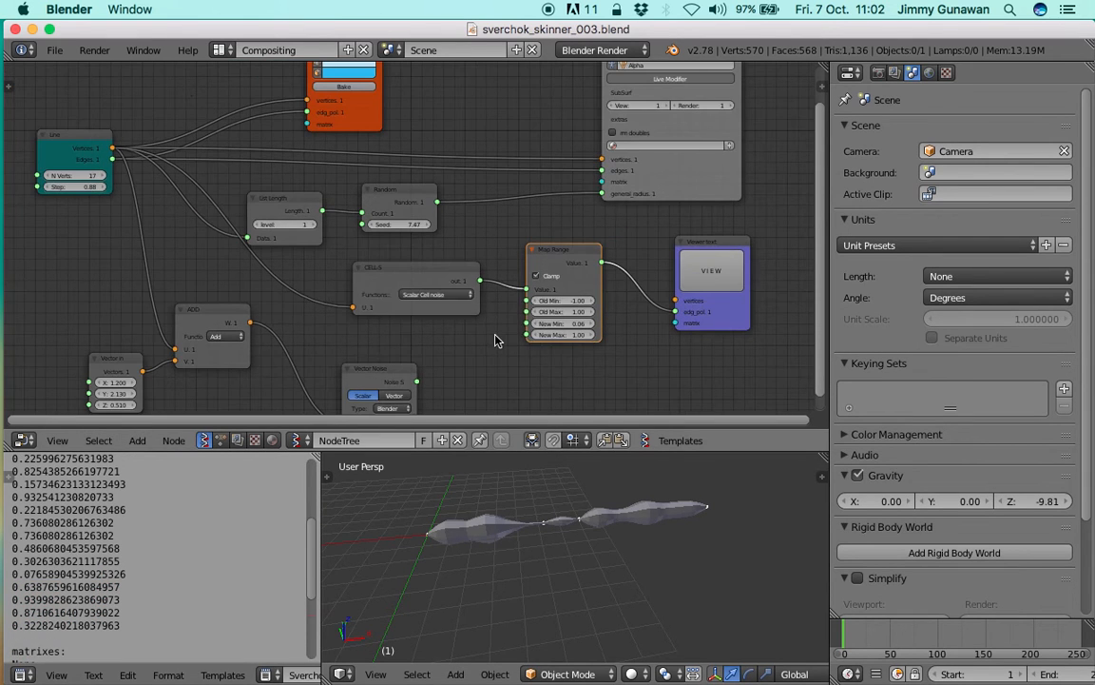
scroll(212, 532, up, 3)
scroll(242, 575, down, 4)
scroll(261, 673, down, 1)
scroll(240, 593, up, 3)
scroll(240, 593, up, 2)
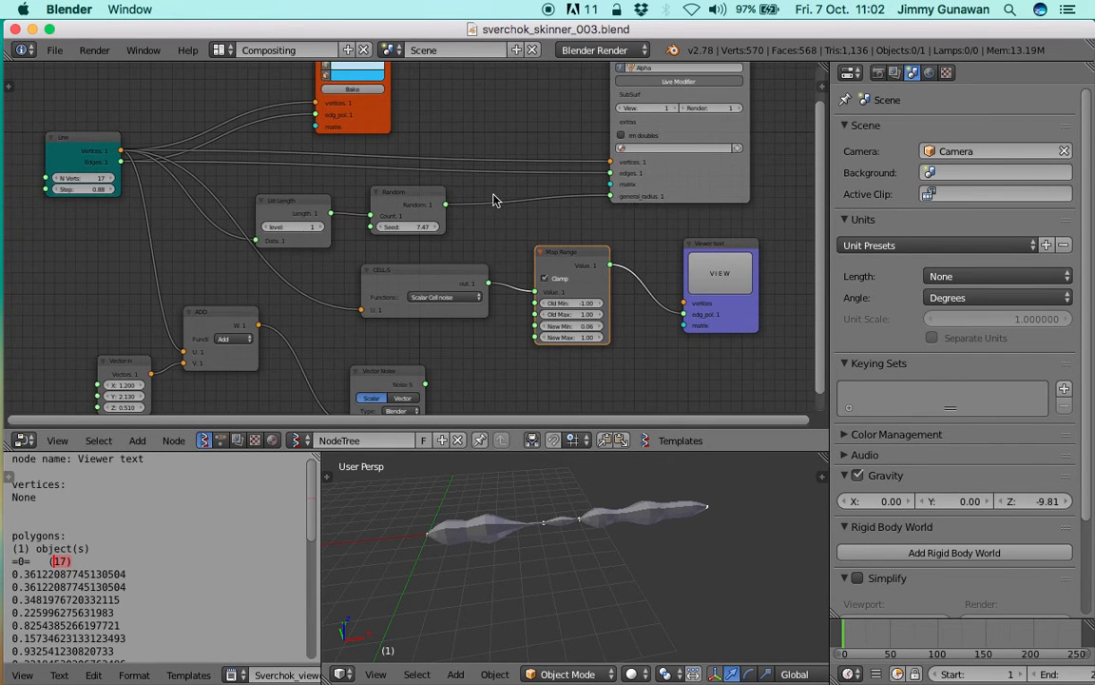
Step: Try linking the scalar noise output toward Skin Mesher, and reopen sverchok_skinner_003.blend after dismissing the crash report
drag(489, 284, 535, 203)
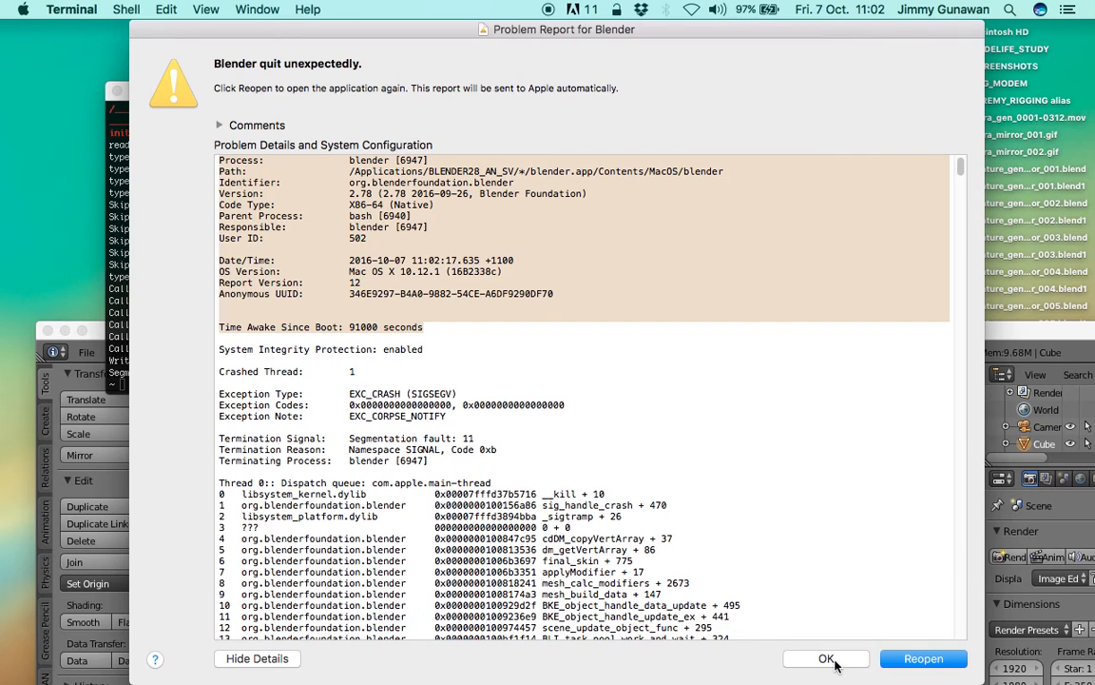
click(827, 659)
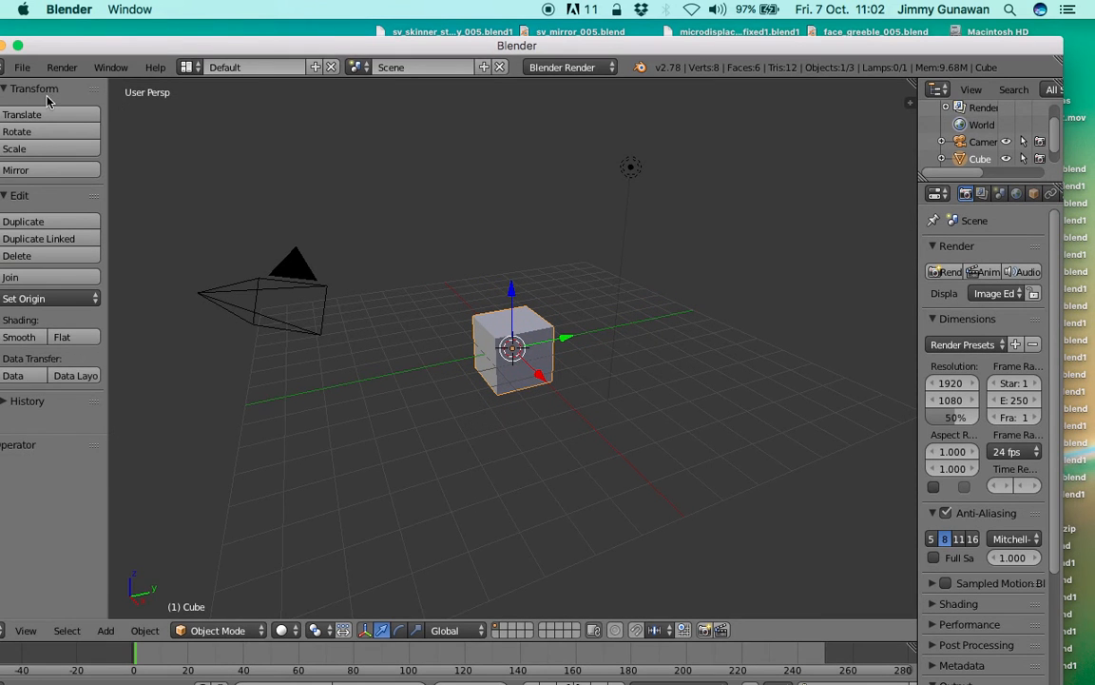
click(19, 74)
mouse_move(152, 121)
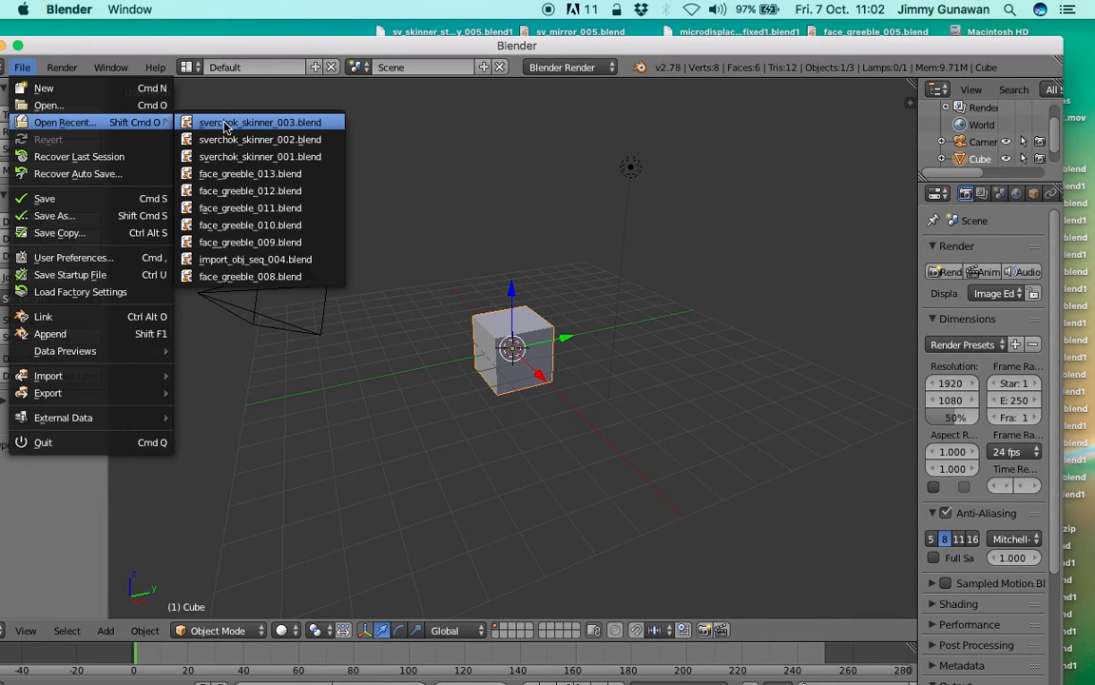
click(226, 127)
Step: Link the Vector Noise output to Skin Mesher's general_radius in place of Random, and shift the Vector Noise node aside
middle_drag(489, 207, 527, 275)
scroll(522, 223, down, 2)
click(611, 161)
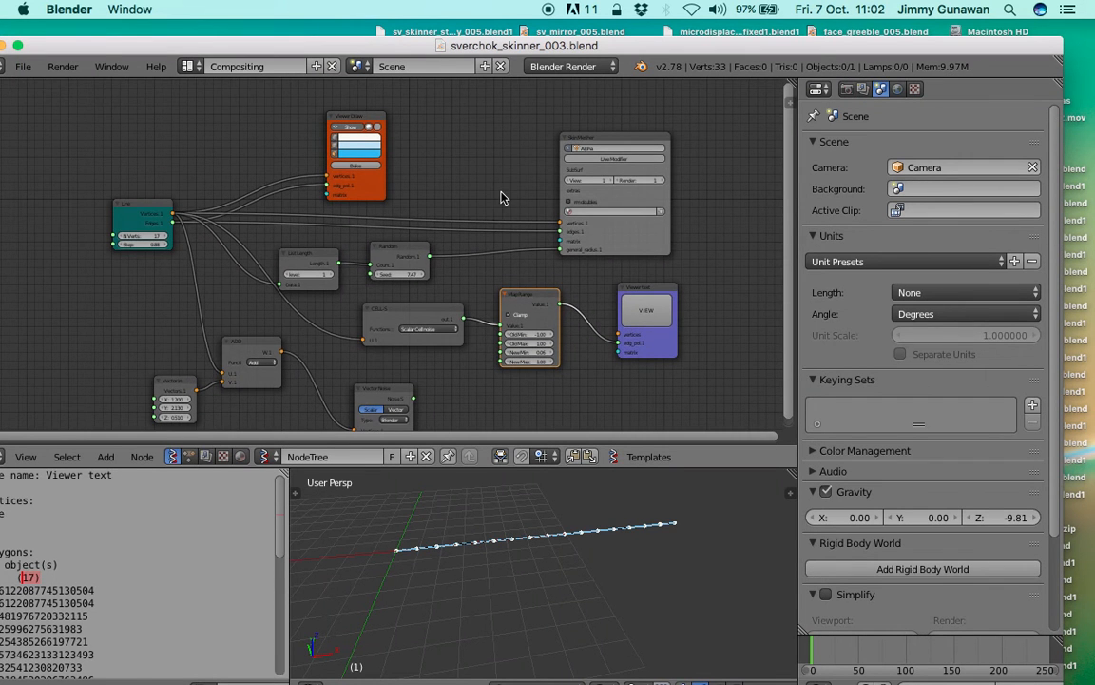
scroll(492, 192, up, 1)
drag(549, 323, 623, 260)
middle_drag(545, 284, 565, 221)
drag(465, 343, 627, 222)
scroll(628, 222, down, 1)
drag(454, 323, 637, 197)
drag(420, 320, 429, 333)
middle_drag(429, 332, 430, 372)
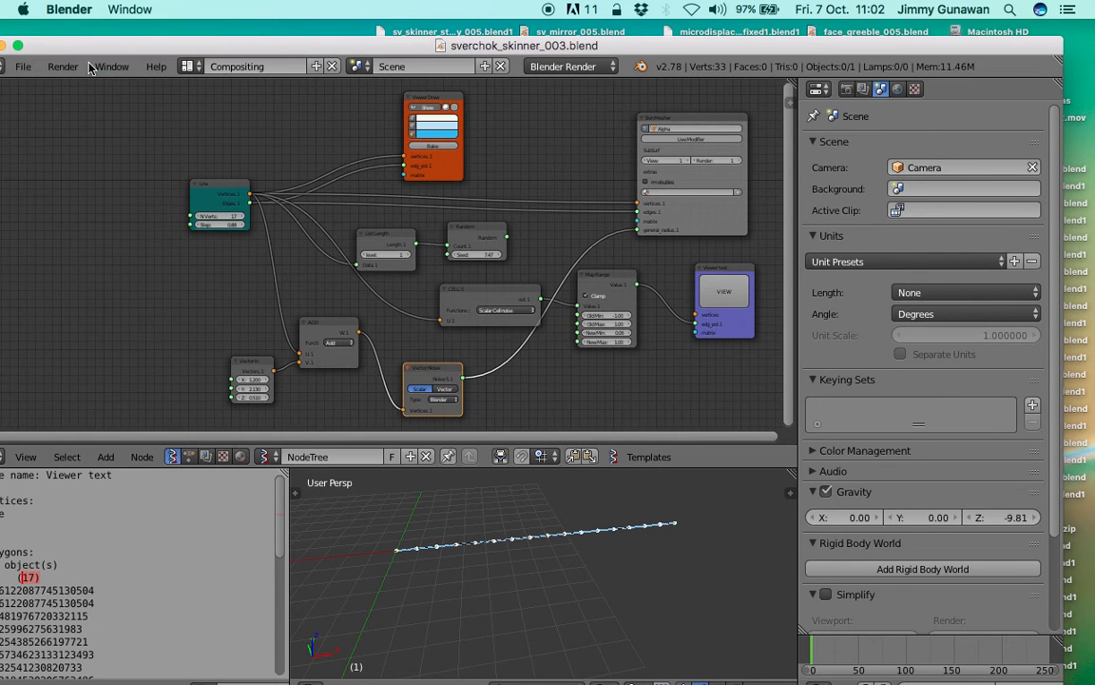
Step: Save the file and try running Skin Mesher's Live Modifier
click(21, 66)
click(63, 198)
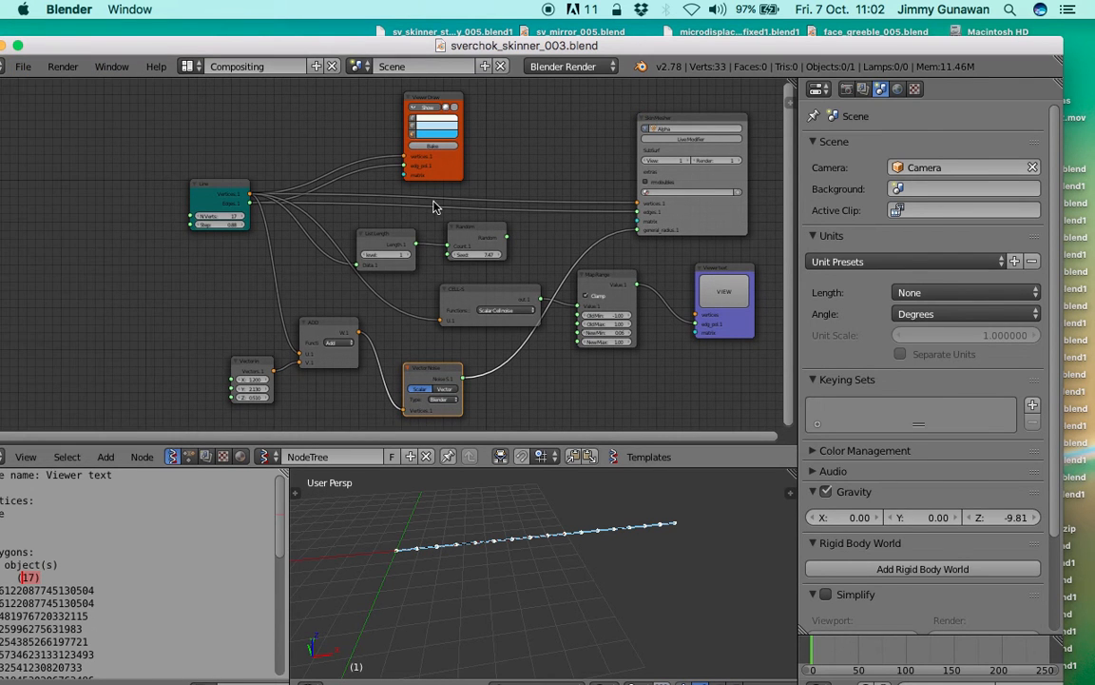
click(656, 138)
click(537, 217)
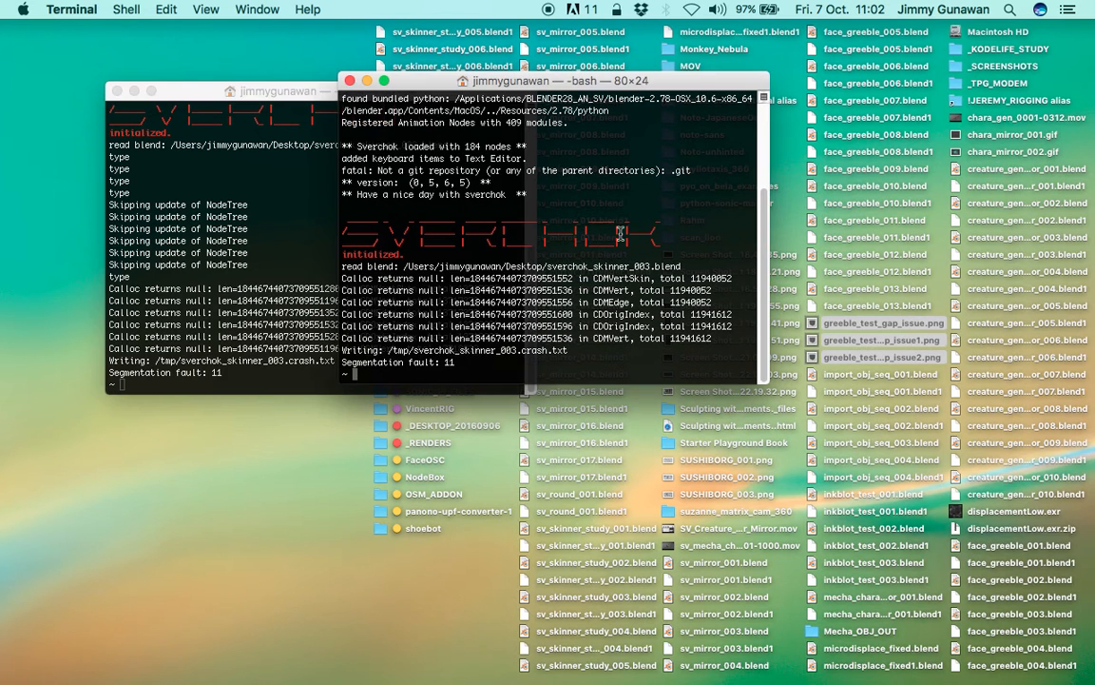
Step: Close both old terminal windows and run RUN_BLENDER to restart Blender
click(350, 80)
click(116, 90)
click(1013, 10)
text(run)
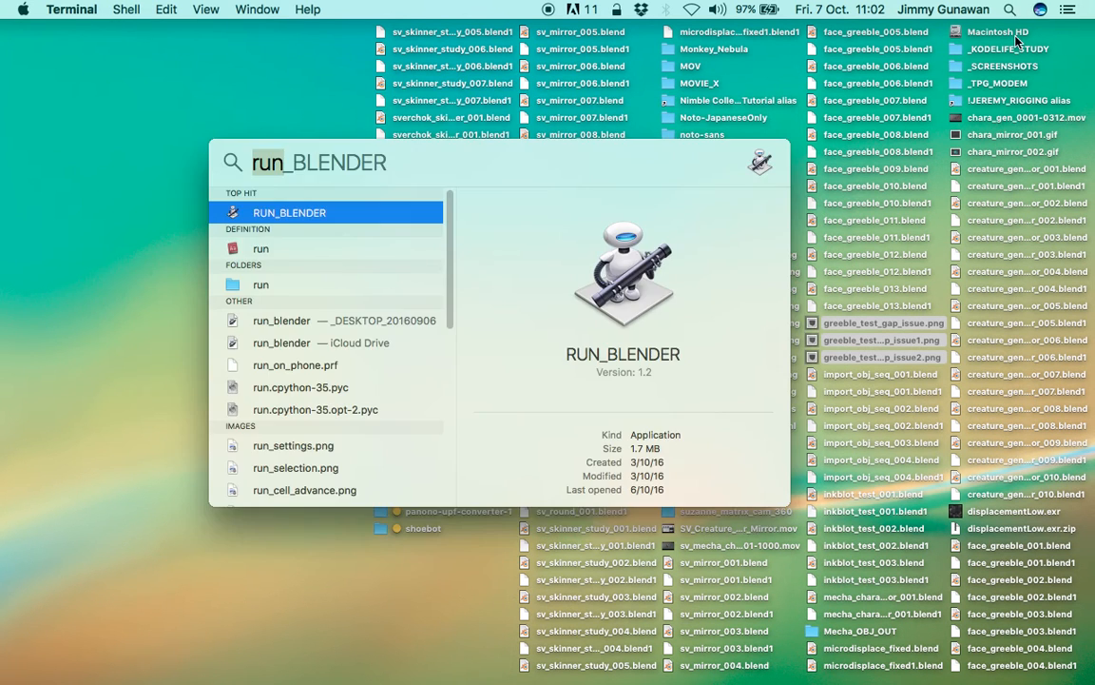
key(Return)
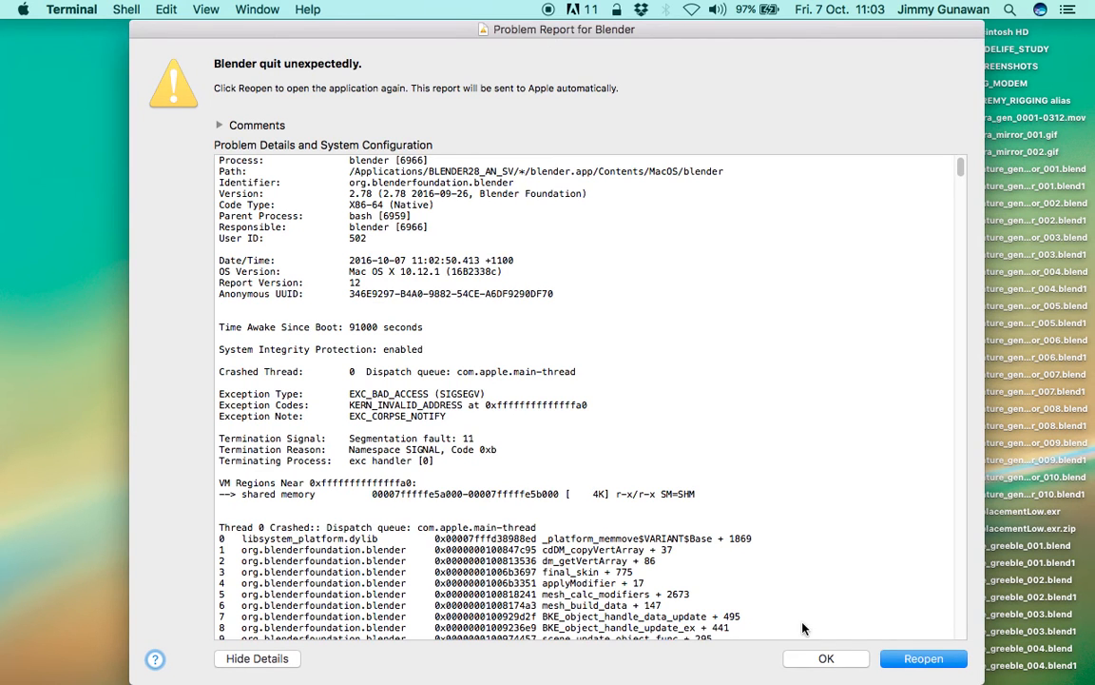
Step: Dismiss the crash report, look up RUN_BLENDER again, and bring Terminal forward with its new window moved aside
click(815, 658)
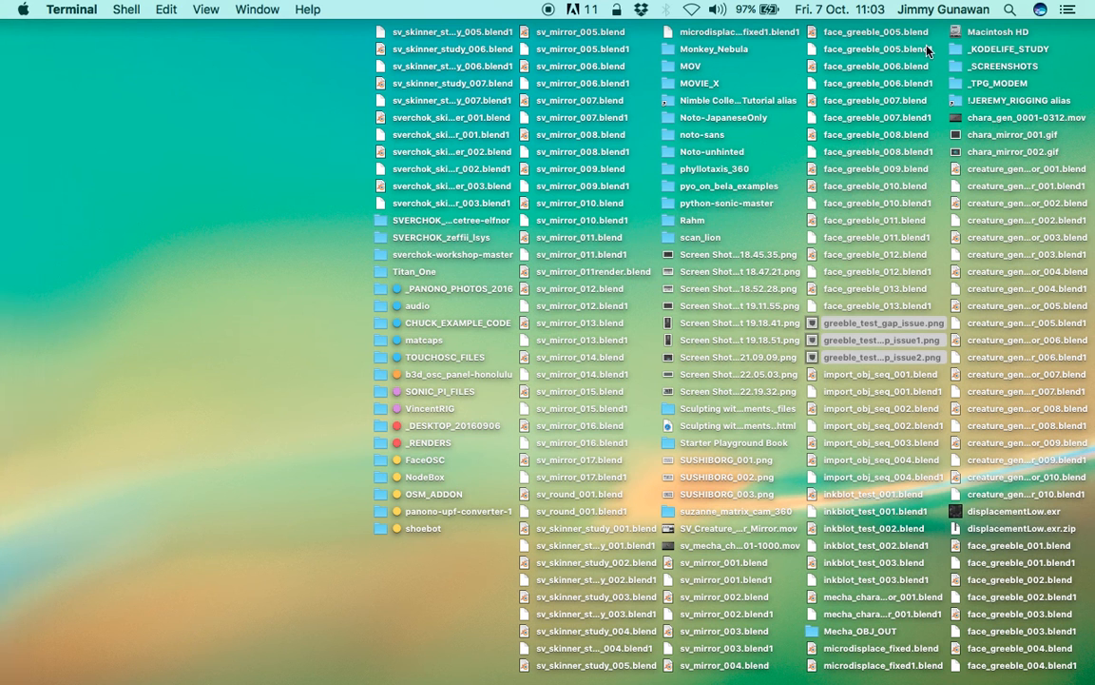
click(1008, 12)
text(run)
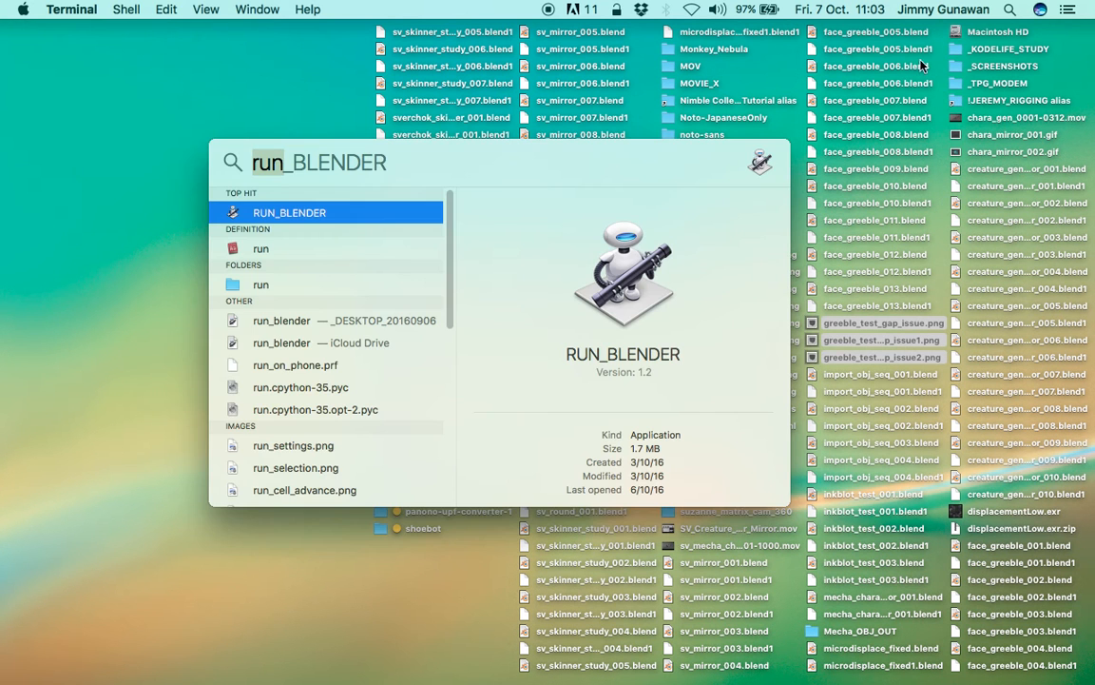
click(208, 159)
mouse_move(5, 433)
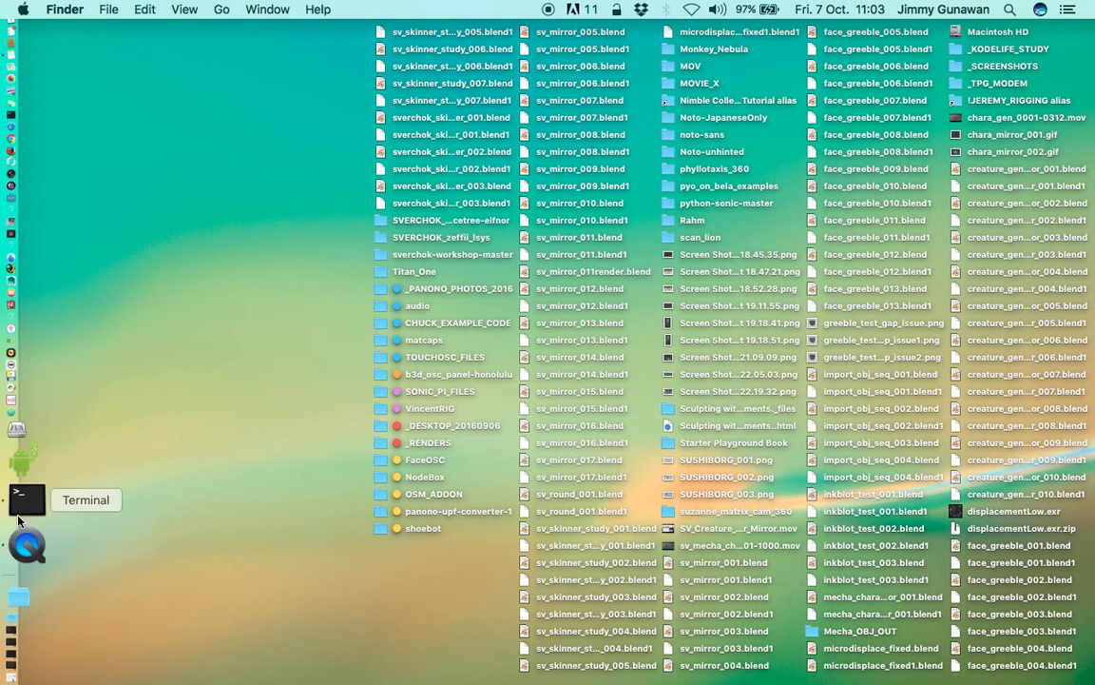
click(27, 502)
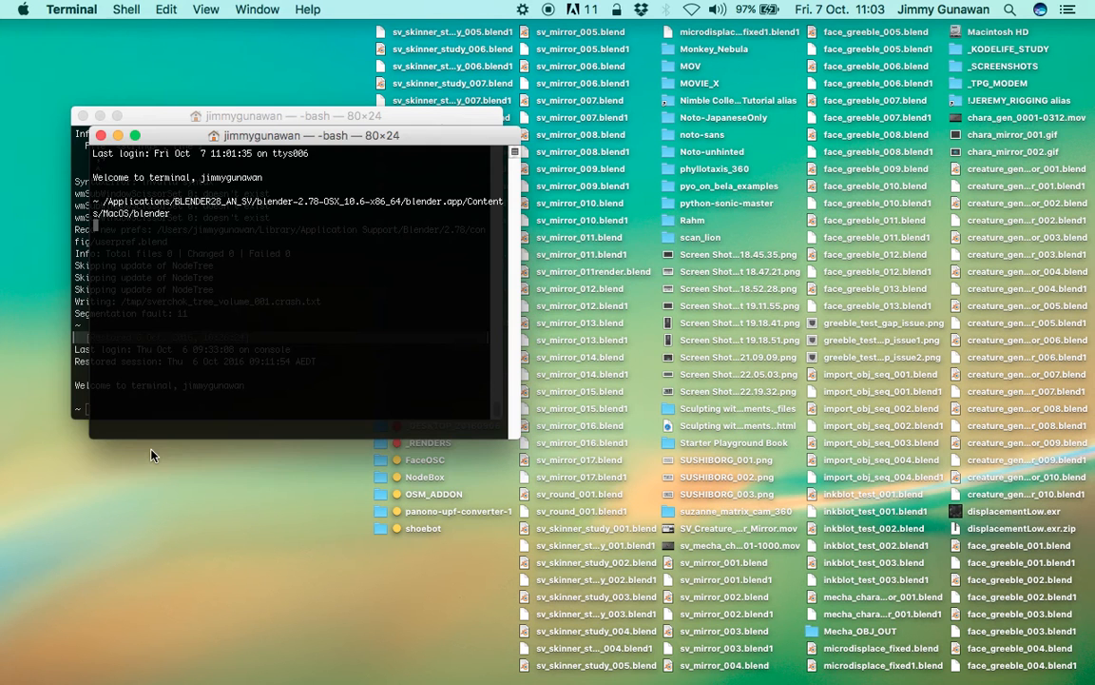
drag(212, 139, 299, 143)
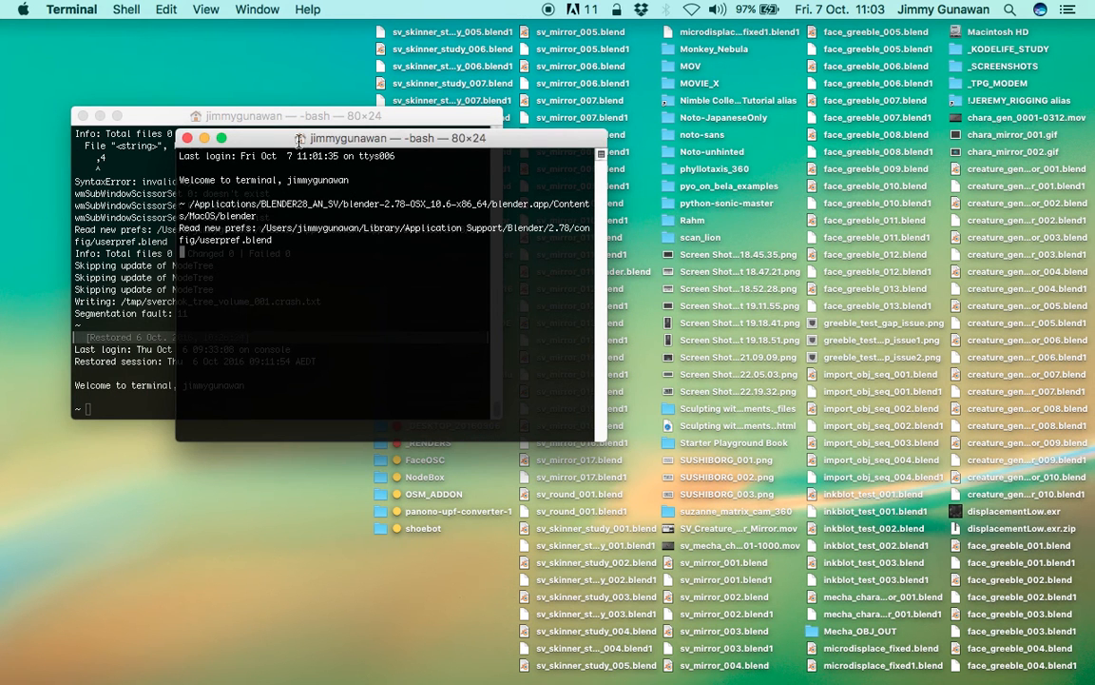
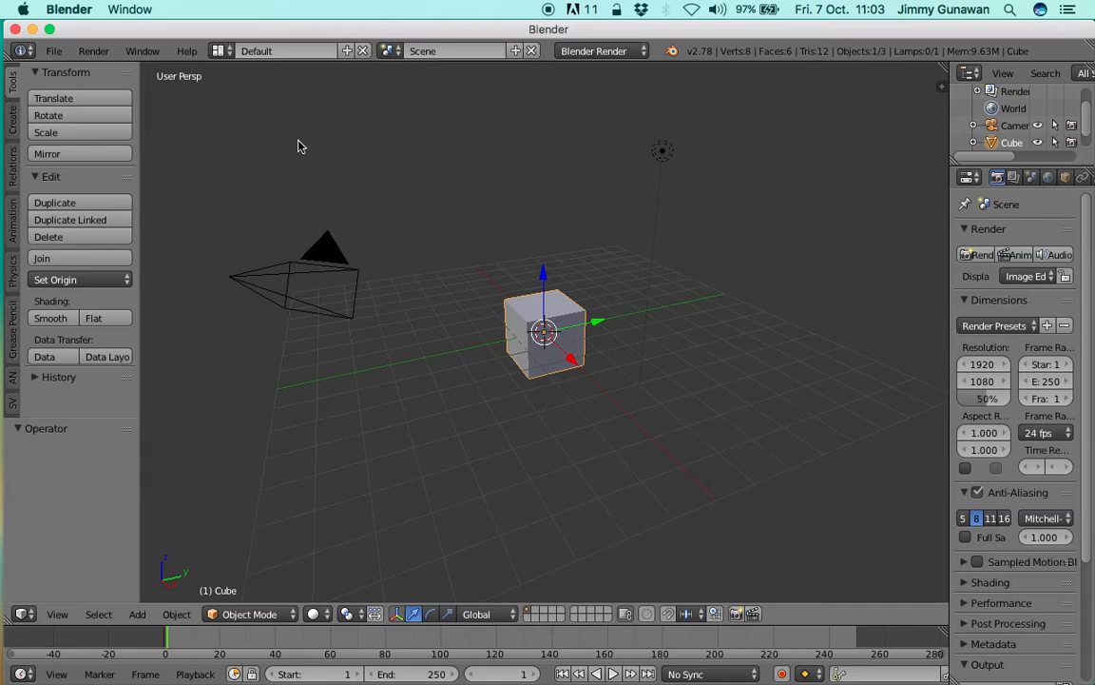
Step: Reopen the recent file sverchok_skinner_003.blend in Blender and bring its node tree into view
click(55, 50)
mouse_move(87, 106)
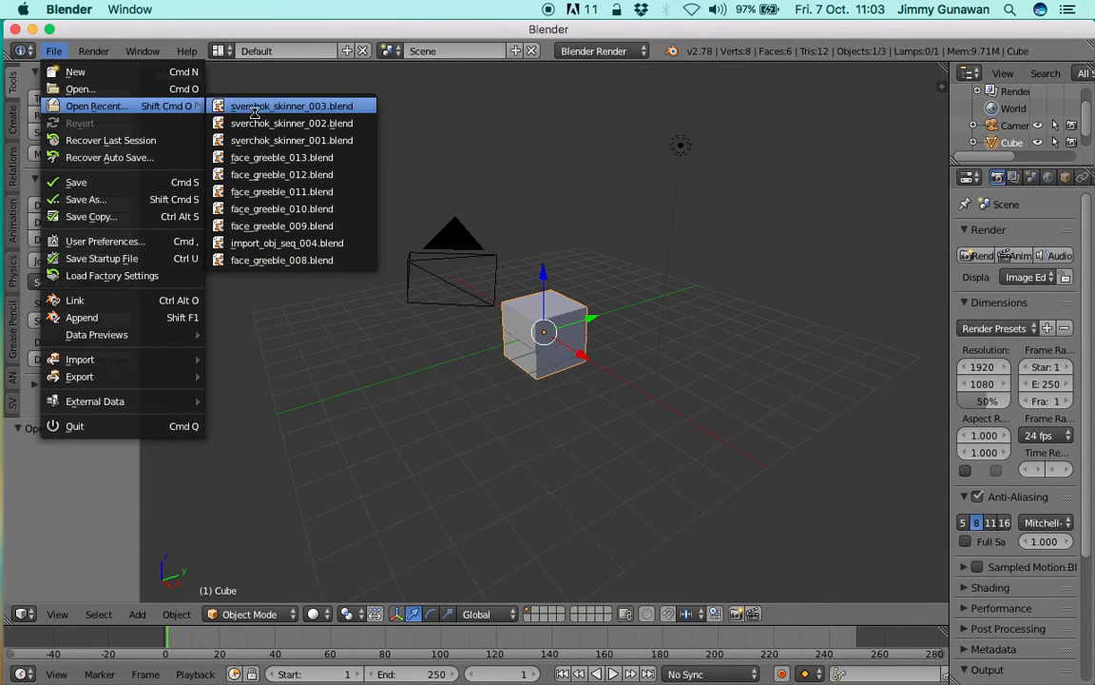
click(230, 105)
middle_drag(568, 165, 549, 210)
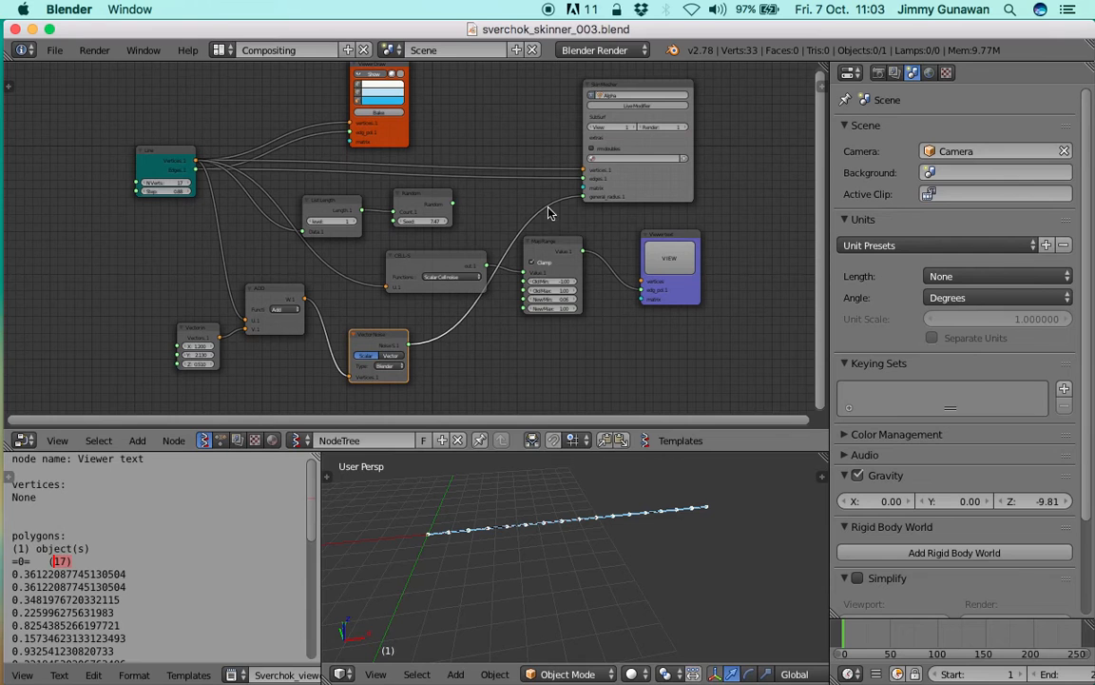
Step: Cut the Vector Noise link to general_radius and reposition the Vector Noise, Scalar Cell noise and Map Range nodes
ctrl+right_drag(550, 188, 421, 321)
drag(371, 334, 347, 340)
drag(432, 257, 407, 272)
drag(542, 238, 506, 284)
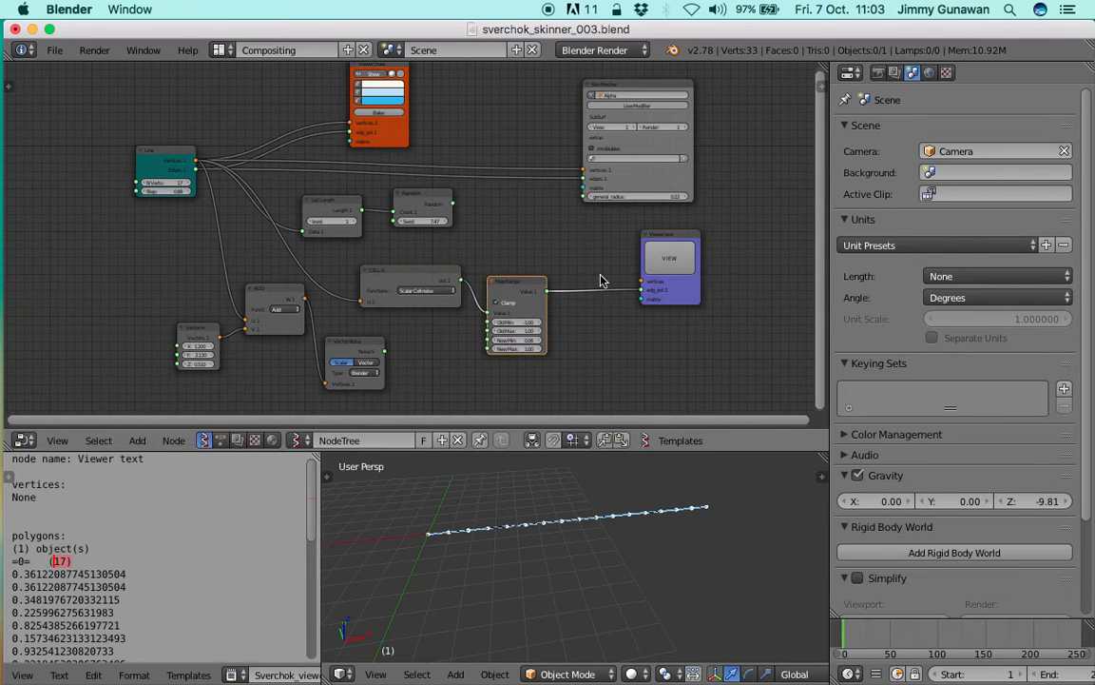
Step: Disconnect Map Range from Viewer text and link the Random output to Skin Mesher's general_radius
key(ctrl+s)
click(579, 291)
scroll(540, 285, up, 1)
drag(507, 252, 658, 243)
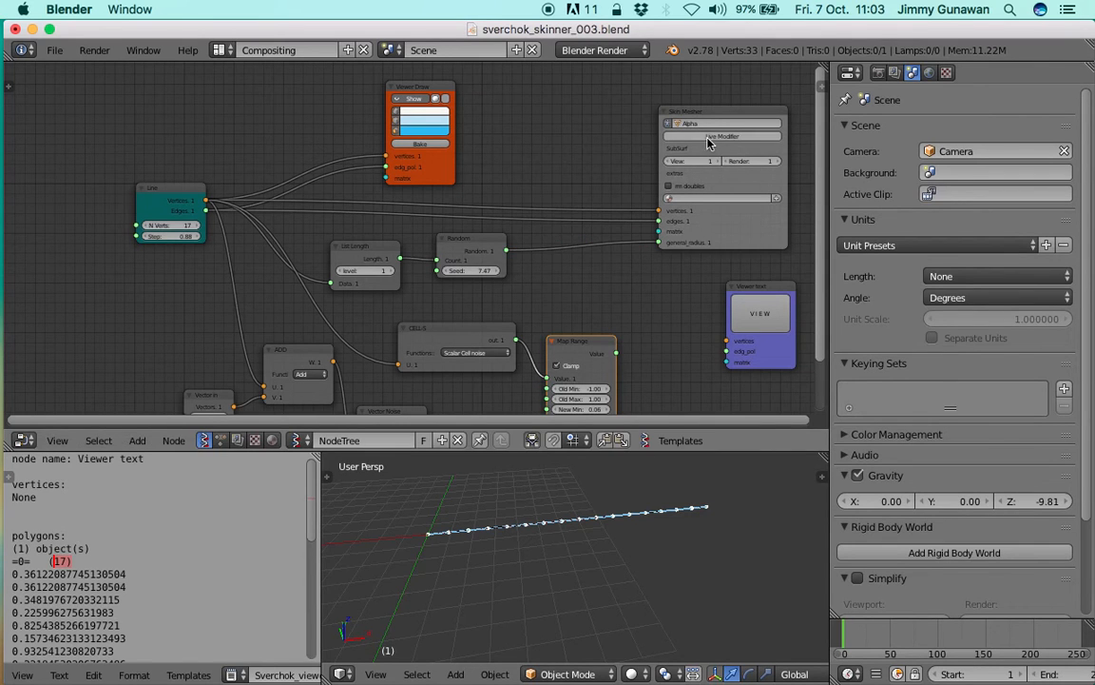
Step: Save the file as a new version named sverchok_skinner_004.blend
click(54, 50)
click(105, 196)
click(989, 105)
Step: Set the Line node's N Verts to 79 and Step to 0.13
scroll(418, 198, left, 5)
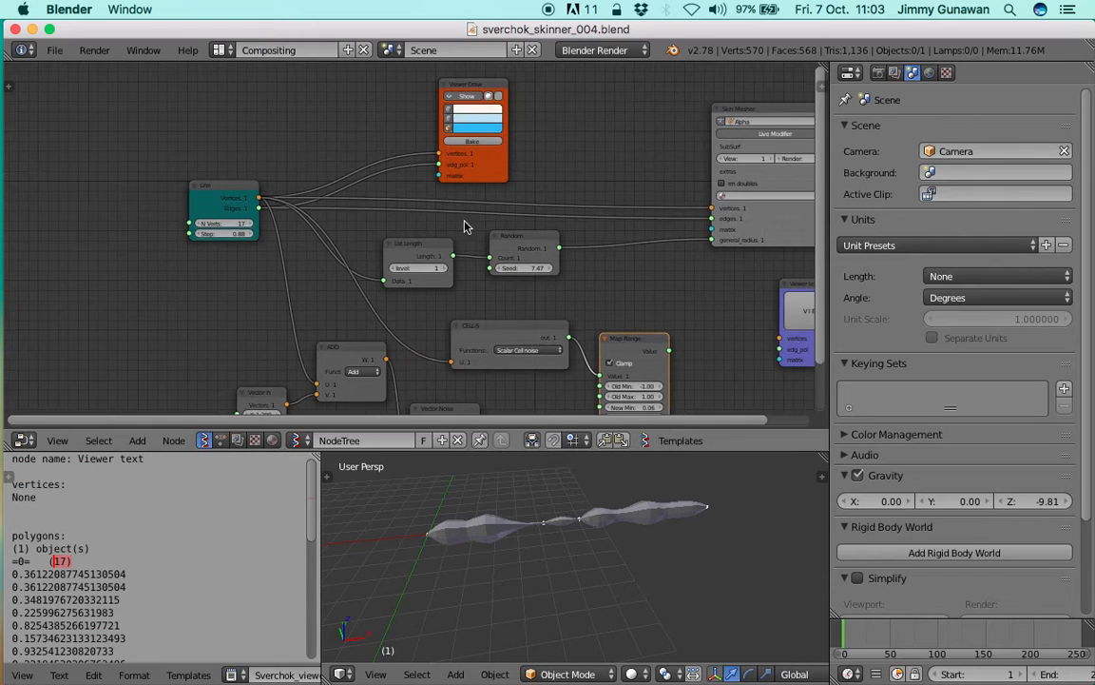
drag(204, 211, 237, 212)
click(194, 227)
click(598, 526)
middle_drag(598, 525, 575, 564)
drag(187, 230, 162, 230)
middle_drag(546, 561, 447, 544)
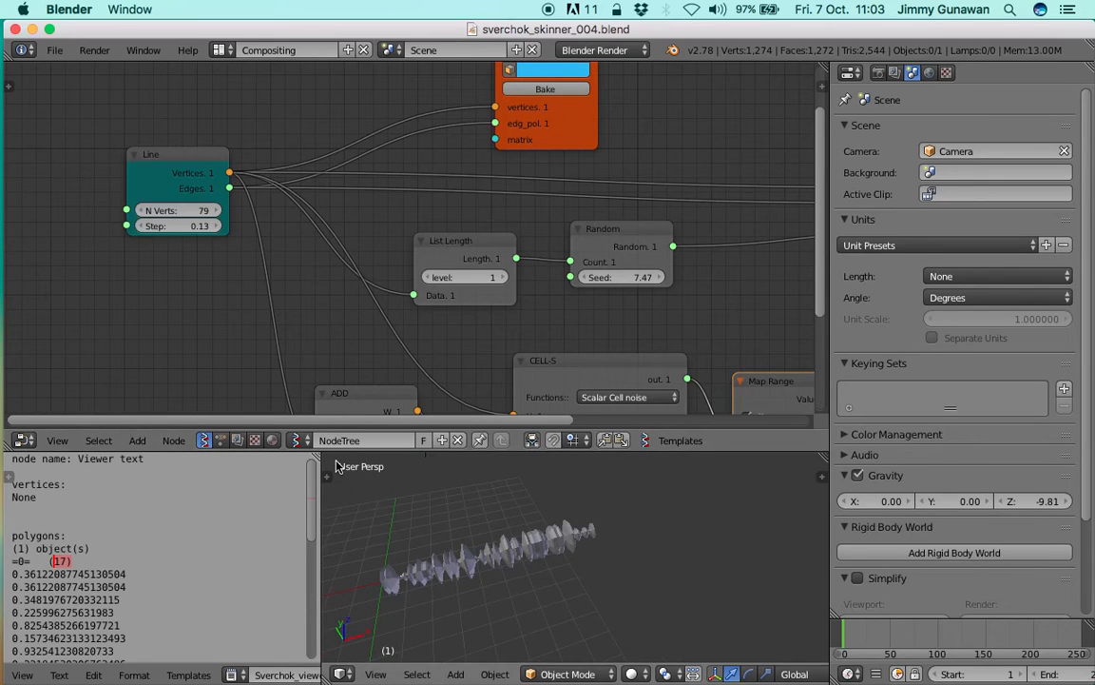
Step: Enlarge the 3D view by shrinking the node editor above it, and save the file
drag(354, 452, 354, 267)
middle_drag(591, 450, 590, 498)
middle_drag(530, 522, 586, 575)
key(ctrl+s)
click(562, 480)
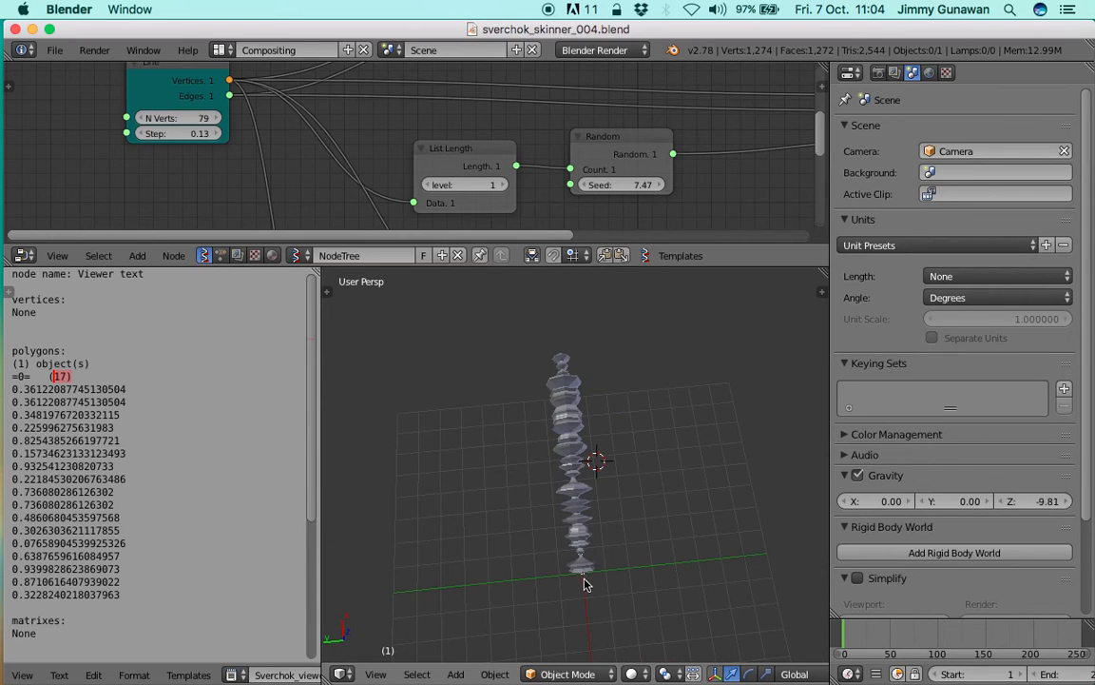
Step: Select the skinned mesh Alpha in the 3D view and save the file
right_click(573, 511)
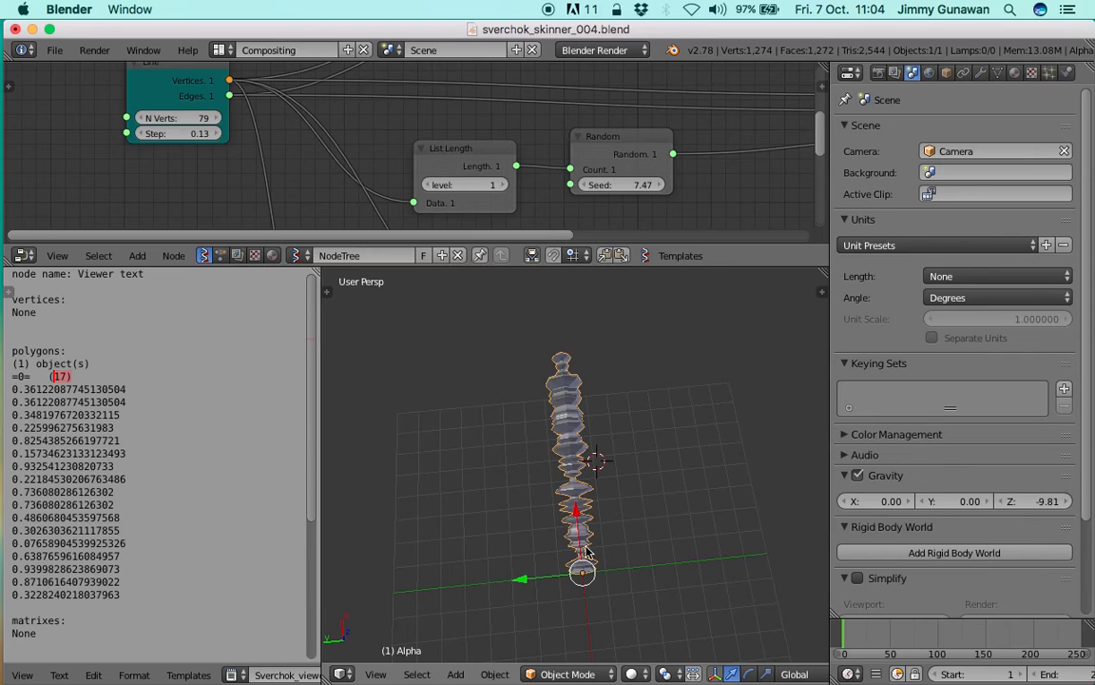
click(603, 588)
scroll(600, 613, down, 4)
key(ctrl+s)
click(591, 613)
Step: Draw a winding S-shaped Grease Pencil stroke extending beyond the skinned mesh in the 3D view
click(620, 601)
shift+middle_drag(588, 596, 589, 622)
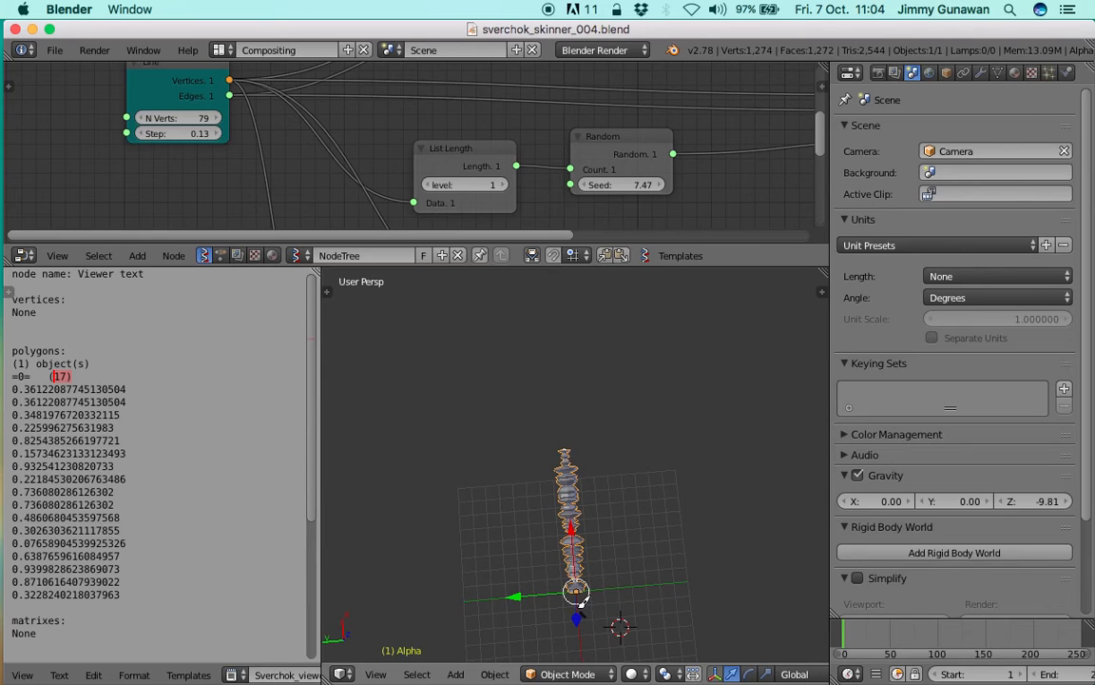
mouse_move(658, 518)
mouse_down()
mouse_move(640, 431)
mouse_move(493, 433)
mouse_move(411, 347)
mouse_move(586, 307)
mouse_up()
middle_drag(647, 443, 589, 415)
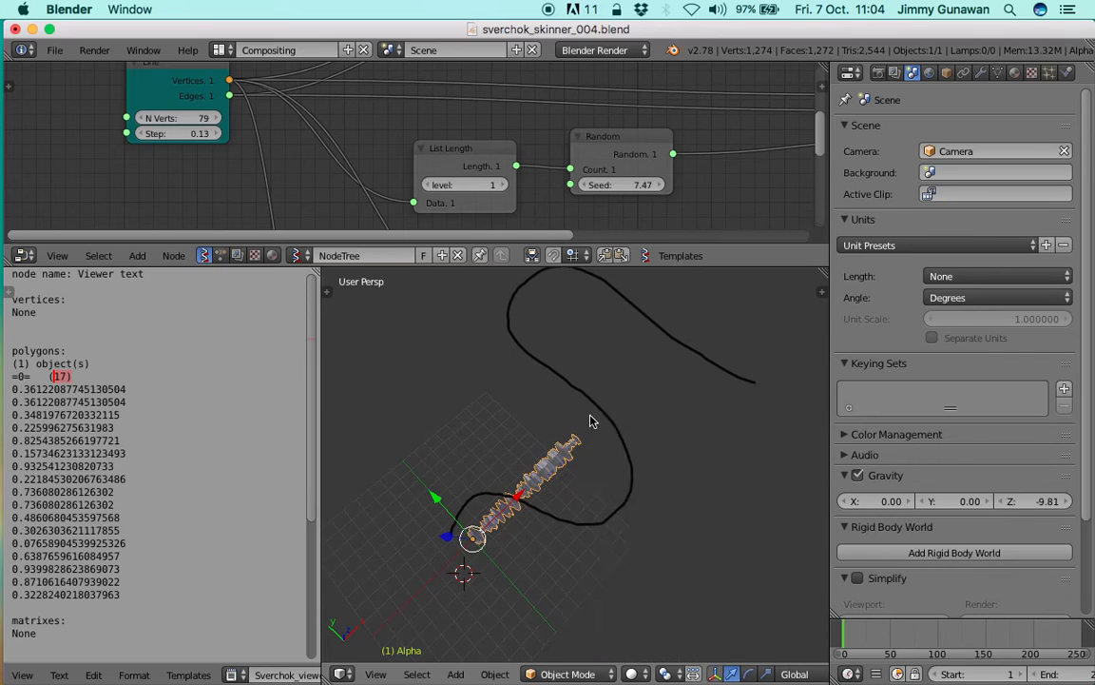
key(space)
text(conve)
key(Return)
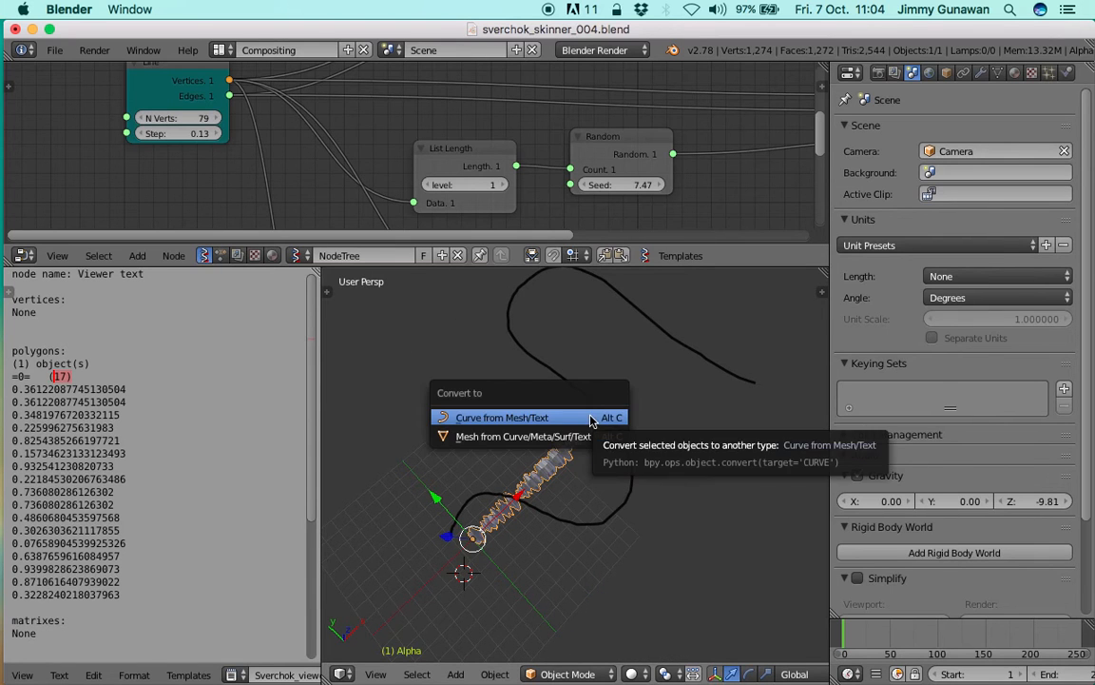
middle_drag(552, 421, 623, 434)
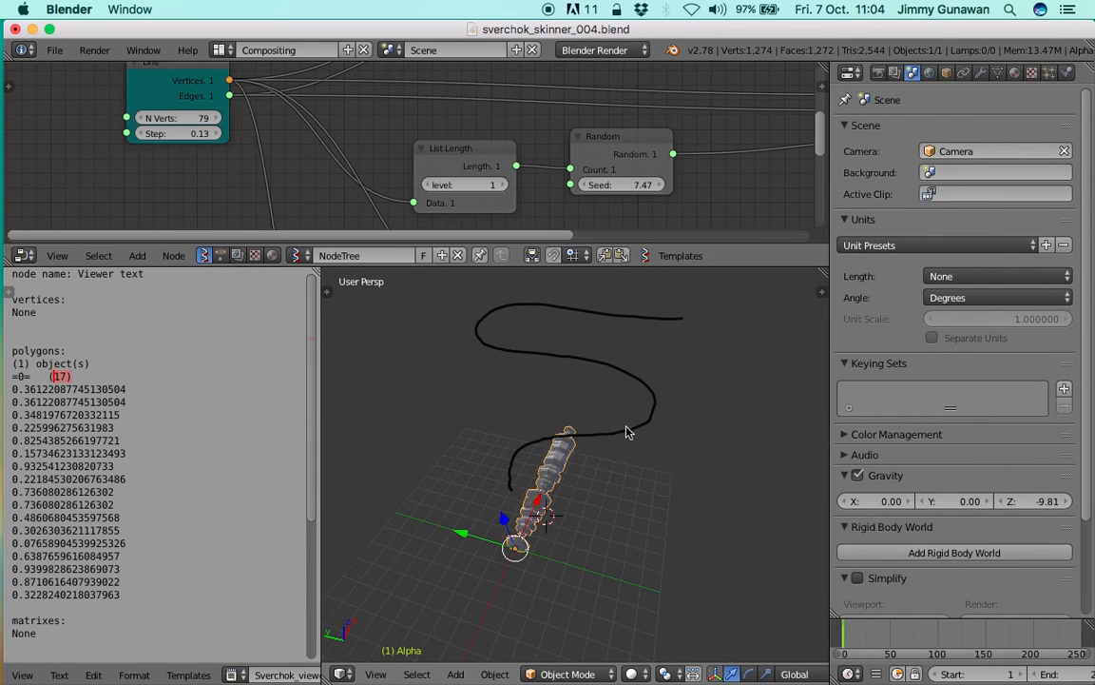
Step: Convert the Grease Pencil stroke in the 3D view to a Bezier curve
key(n)
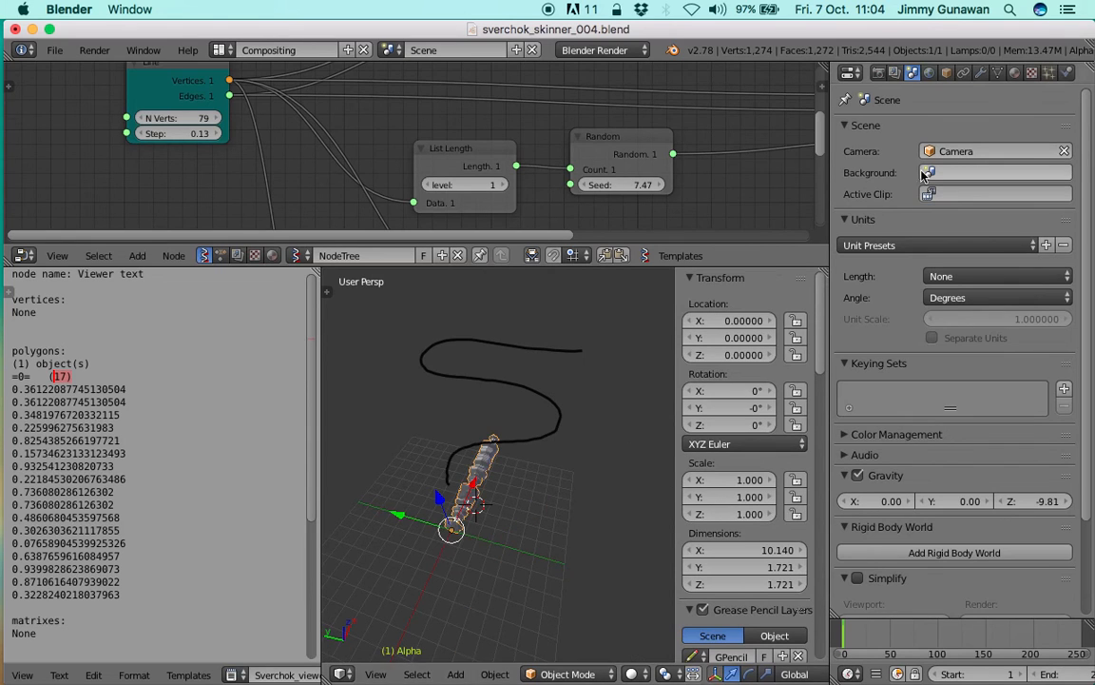
key(1)
key(2)
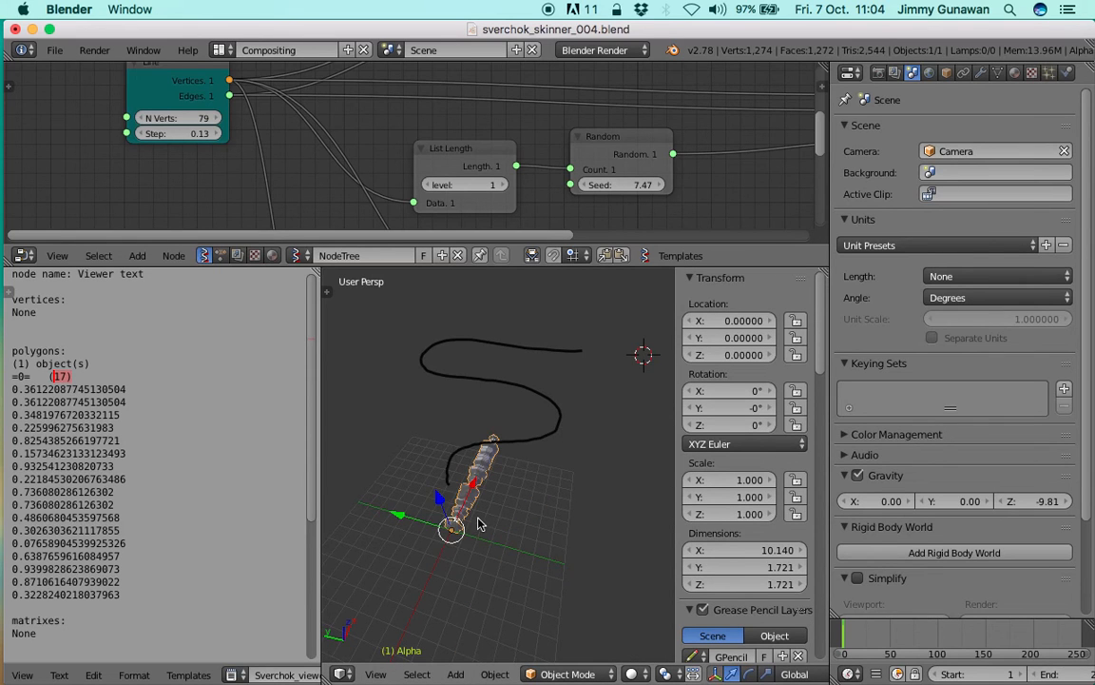
middle_drag(487, 512, 557, 454)
key(space)
text(conv)
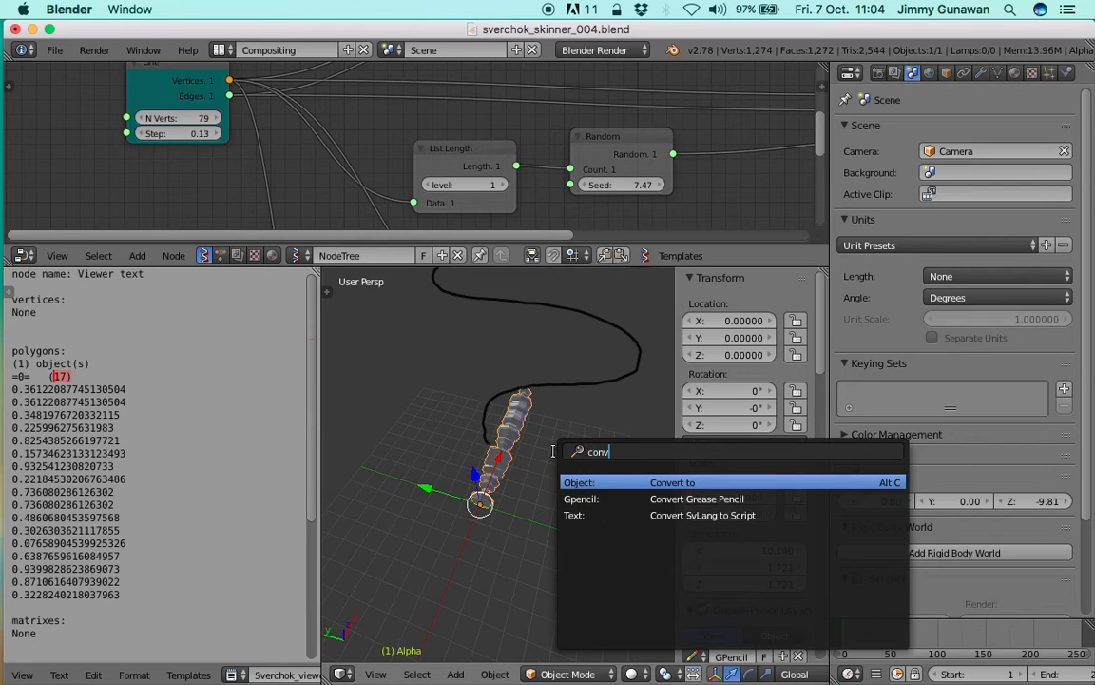
click(581, 498)
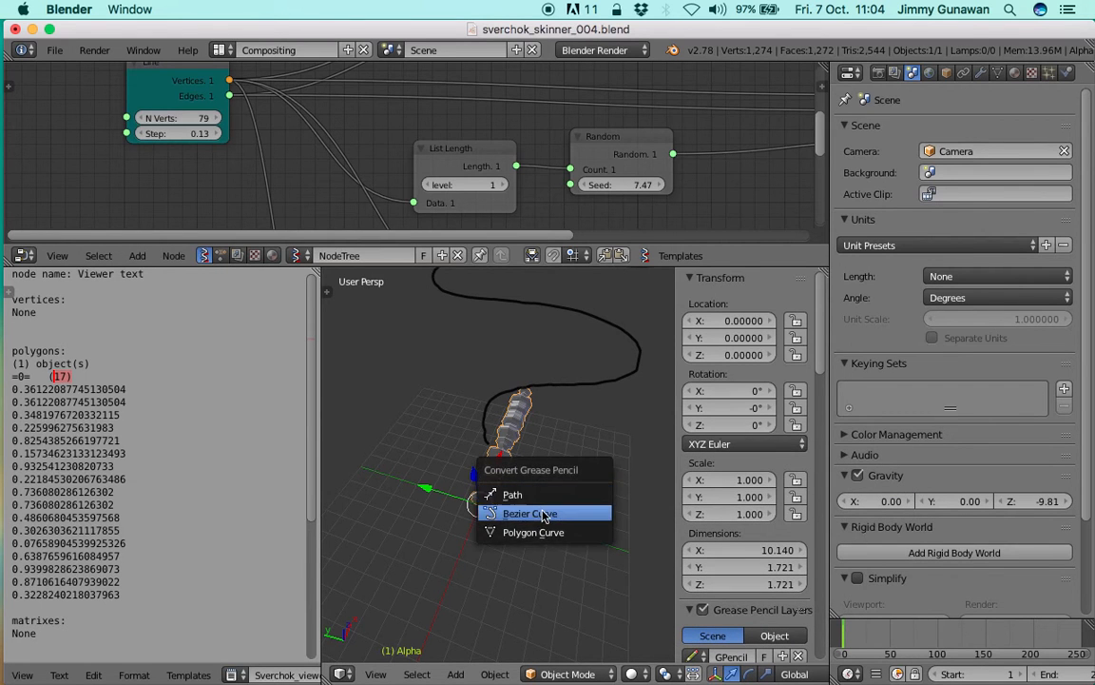
click(578, 512)
Step: Select the converted curve and hide the Grease Pencil layers
right_click(570, 384)
ctrl+middle_drag(571, 384, 566, 416)
key(g)
right_click(581, 432)
scroll(734, 511, down, 5)
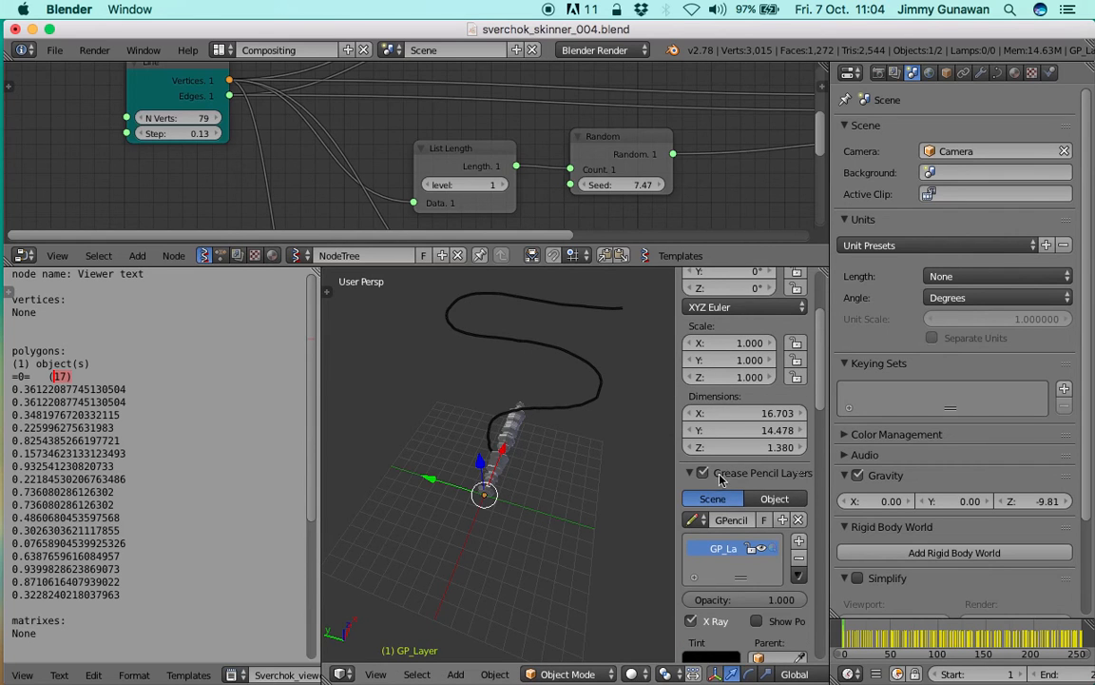
click(703, 472)
Step: Save the file over the existing version and select the skinned mesh Alpha
mouse_move(478, 396)
middle_down()
mouse_move(511, 385)
mouse_move(481, 353)
mouse_move(522, 438)
mouse_move(513, 442)
mouse_move(538, 450)
mouse_move(456, 489)
mouse_move(504, 483)
middle_up()
key(g)
right_click(495, 409)
key(ctrl+s)
click(522, 439)
right_click(513, 442)
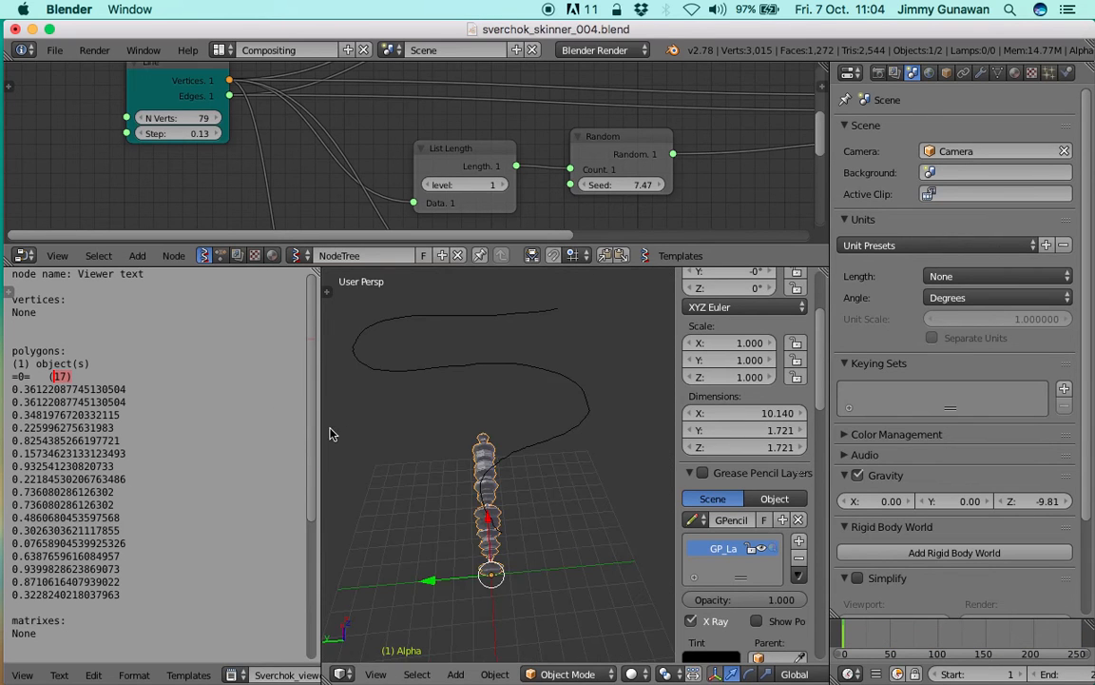
Step: Widen the 3D view by narrowing the text editor beside it
drag(320, 427, 282, 432)
scroll(506, 518, down, 3)
middle_drag(506, 519, 494, 487)
scroll(454, 471, up, 3)
Step: Add a Curve modifier to Alpha with GP_Layer as its deforming object
click(981, 73)
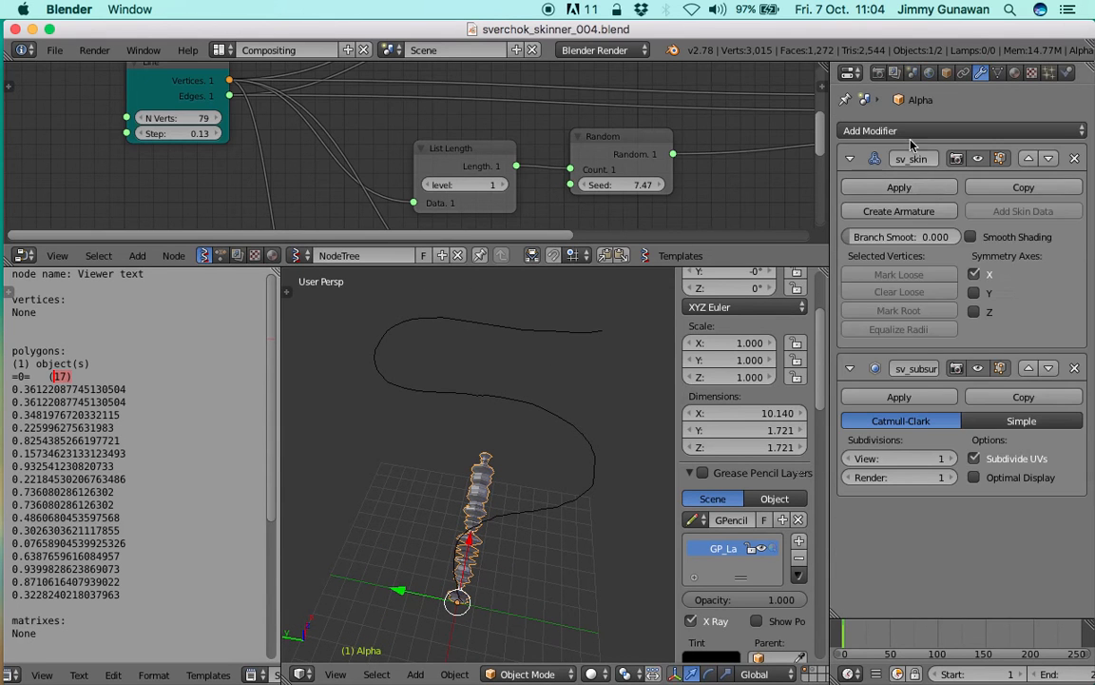
click(908, 133)
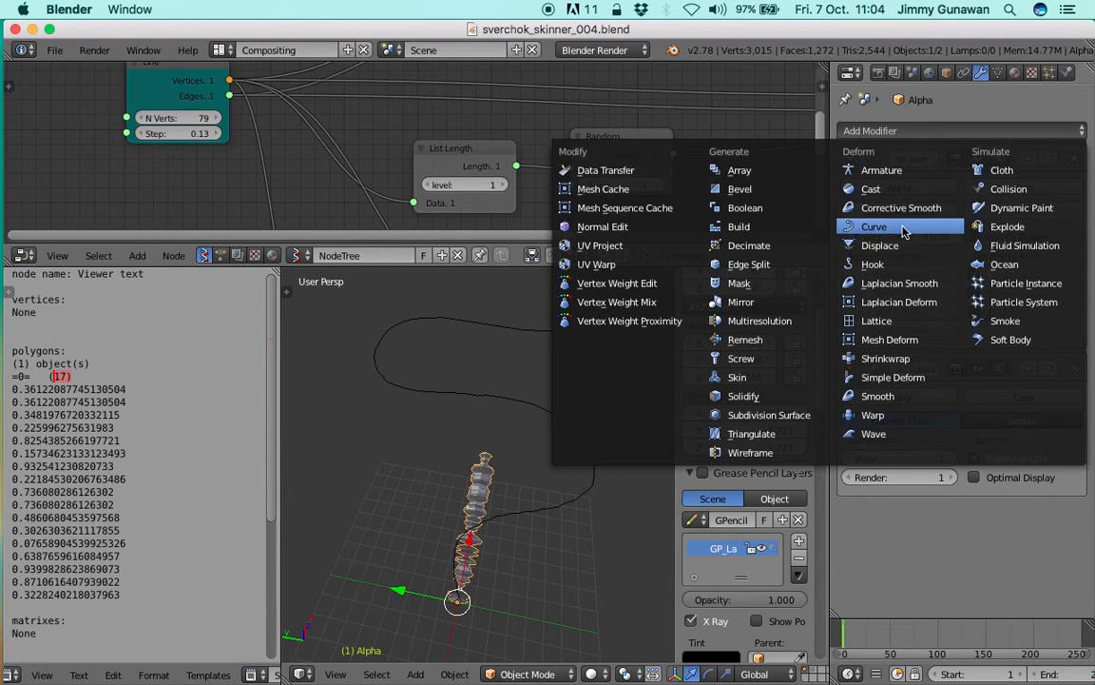
click(874, 226)
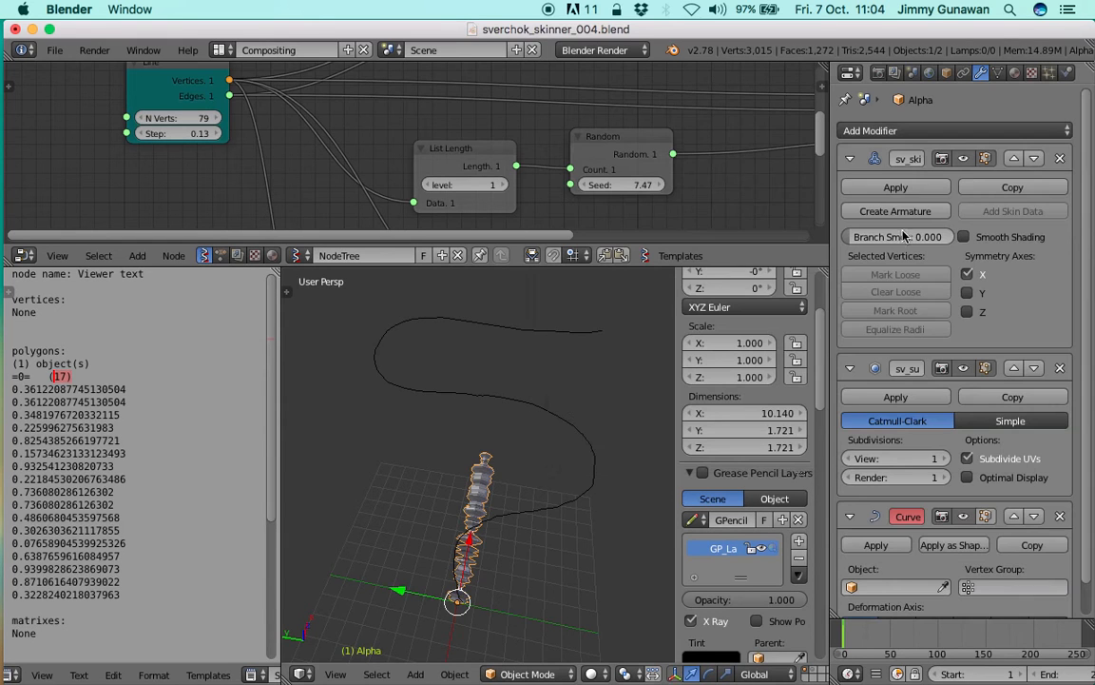
click(870, 590)
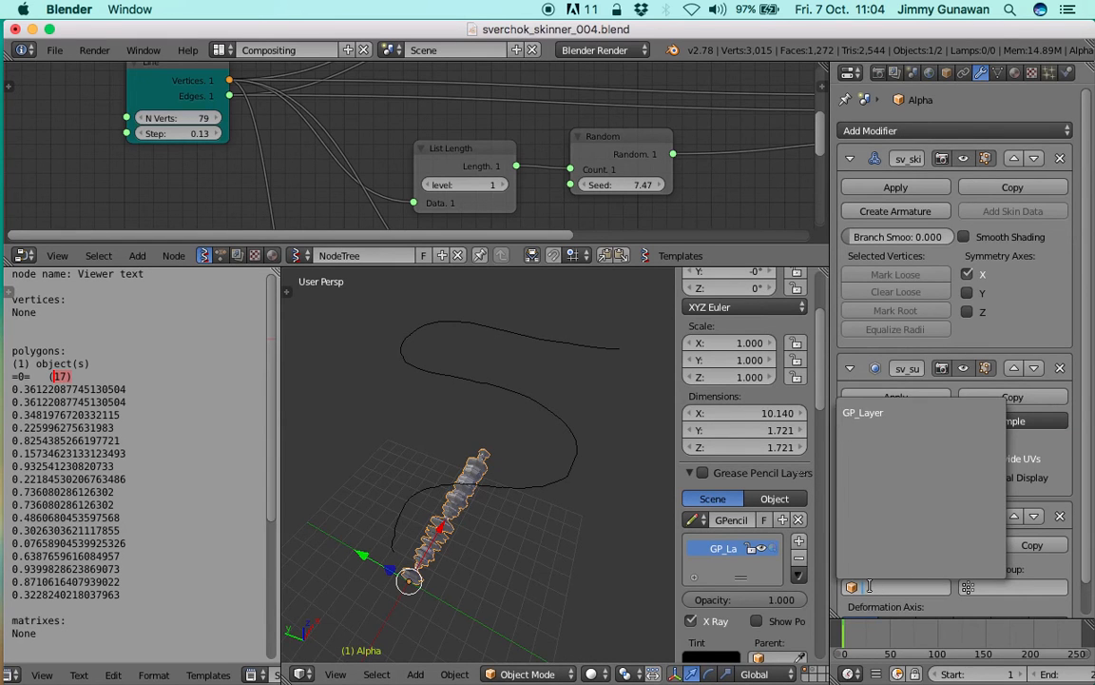
click(882, 413)
Step: Save the file over the existing version and view the curve-deformed mesh up close
mouse_move(553, 510)
middle_down()
mouse_move(562, 482)
mouse_move(404, 498)
middle_up()
key(super+s)
click(560, 486)
scroll(557, 487, up, 3)
middle_drag(545, 431, 533, 474)
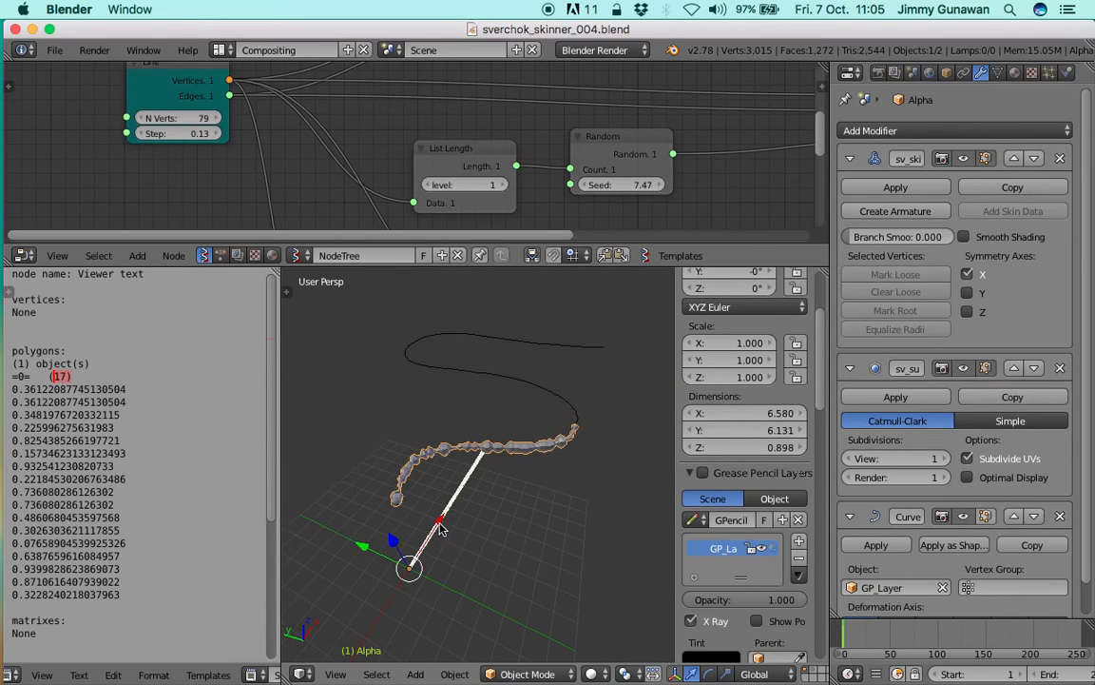
Step: Move Alpha along the X axis to slide the deformed mesh along the curve
key(g)
key(x)
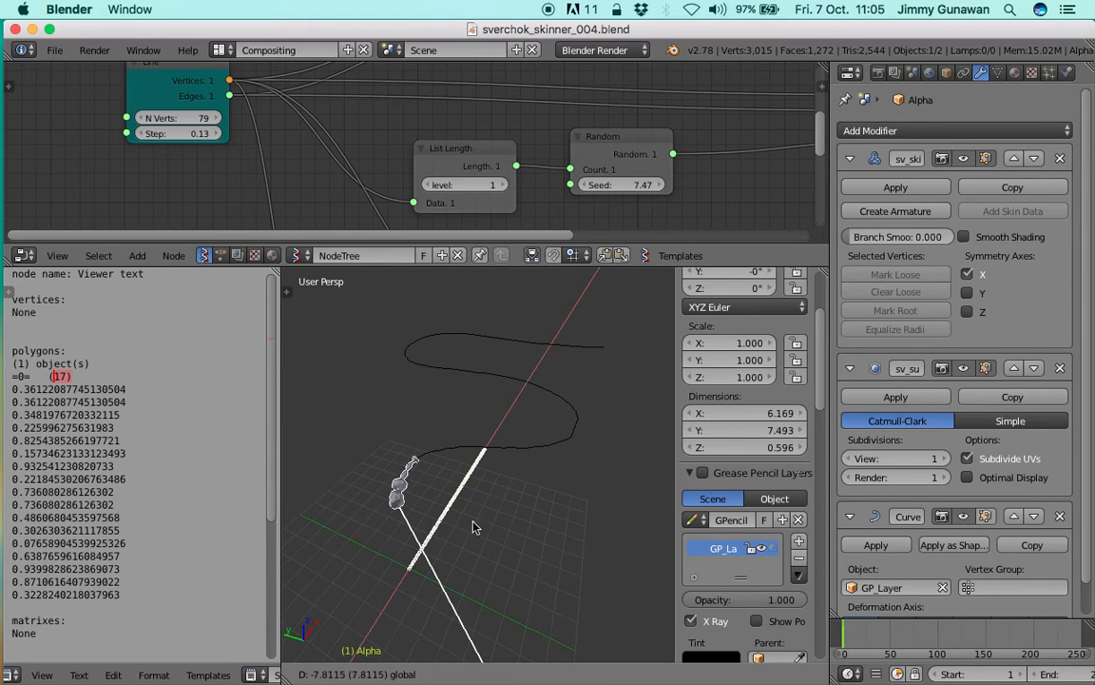
click(639, 321)
Step: Enlarge the node editor slightly to show more of the node tree, and reposition Alpha in the 3D view
scroll(418, 143, down, 1)
middle_drag(408, 146, 359, 175)
scroll(361, 178, down, 2)
middle_drag(623, 156, 595, 146)
drag(628, 267, 630, 285)
scroll(467, 505, up, 6)
mouse_move(467, 506)
middle_down()
mouse_move(433, 548)
mouse_move(458, 511)
middle_up()
scroll(433, 548, down, 6)
key(g)
click(585, 397)
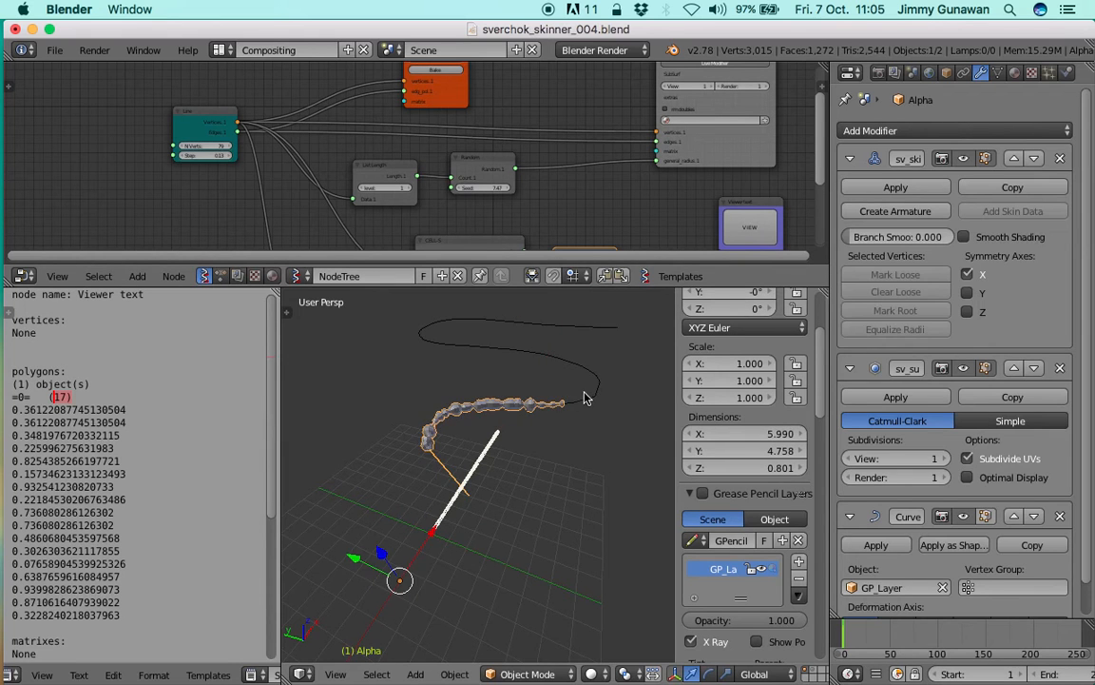
Step: Try moving the GP_Layer curve along the X axis, and undo the move
right_click(584, 398)
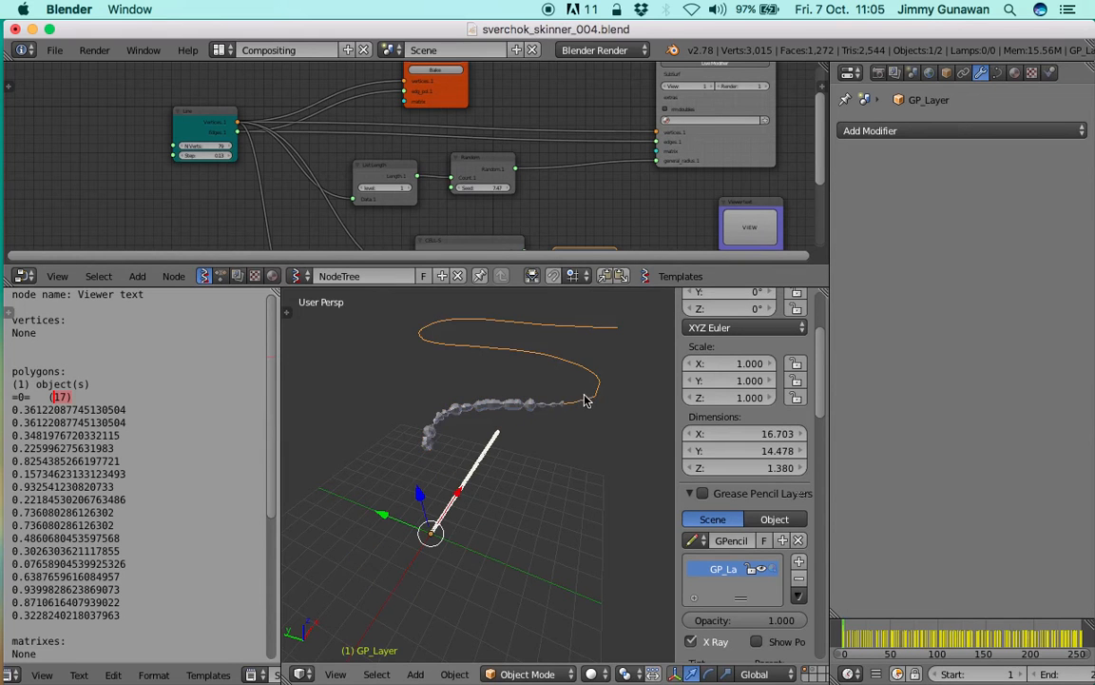
drag(456, 498, 491, 456)
key(ctrl+z)
Step: Reselect Alpha and slide it back and forth along the X axis, ending near the start of the curve
right_click(492, 412)
drag(433, 540, 483, 502)
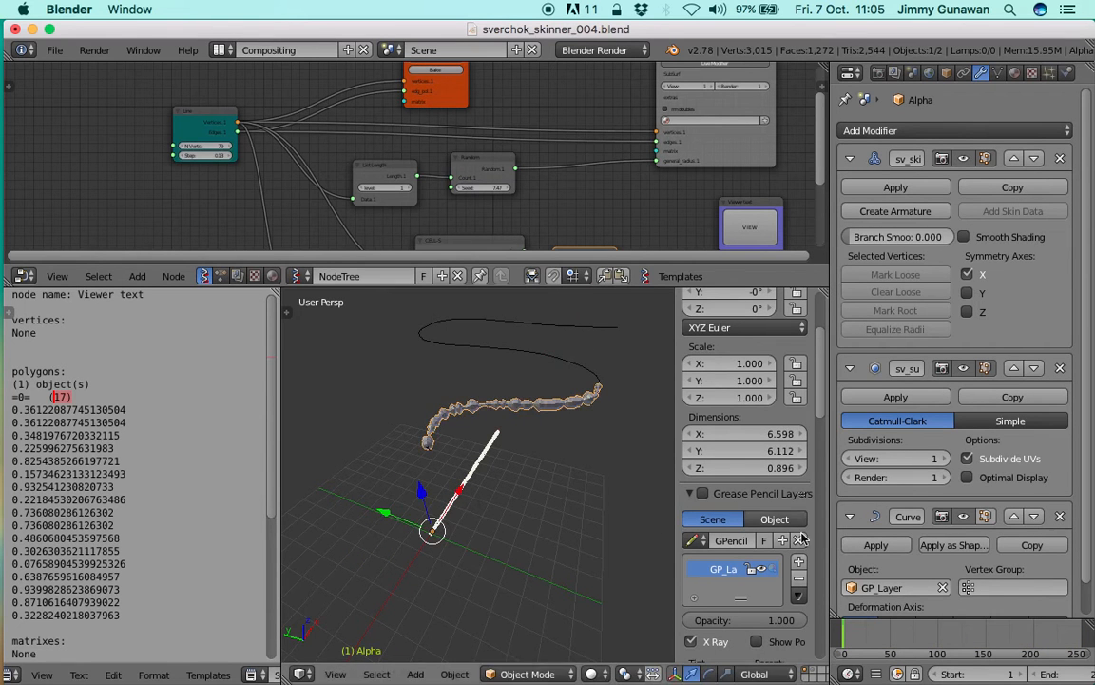
scroll(922, 561, down, 2)
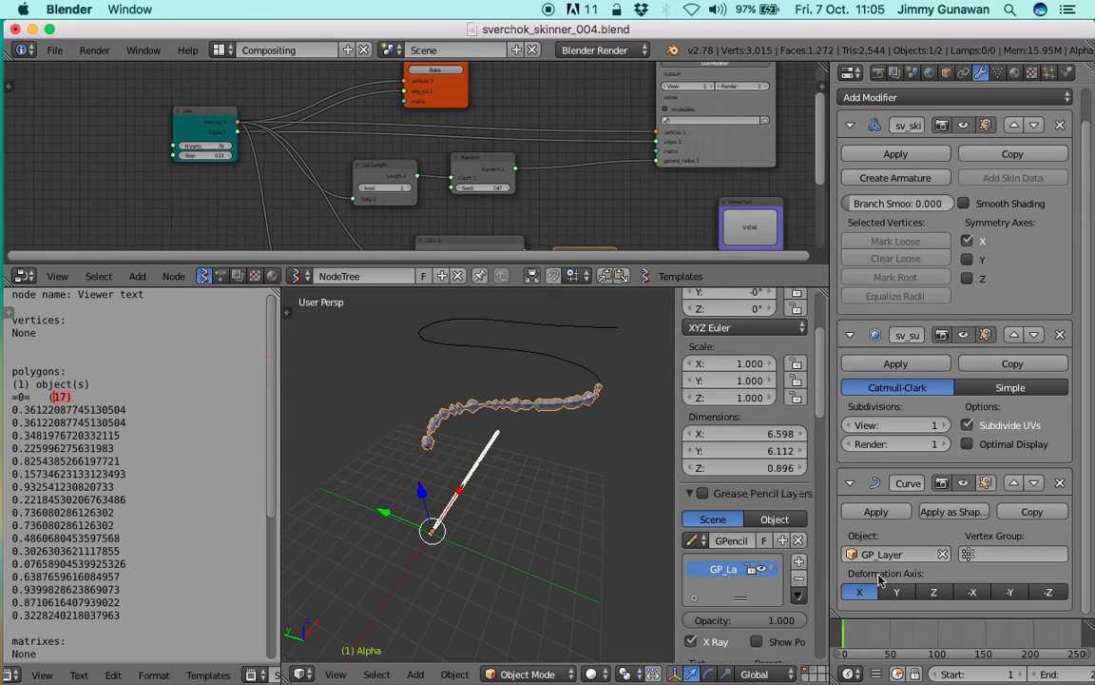
middle_drag(462, 511, 449, 492)
drag(449, 491, 486, 526)
middle_drag(487, 526, 573, 421)
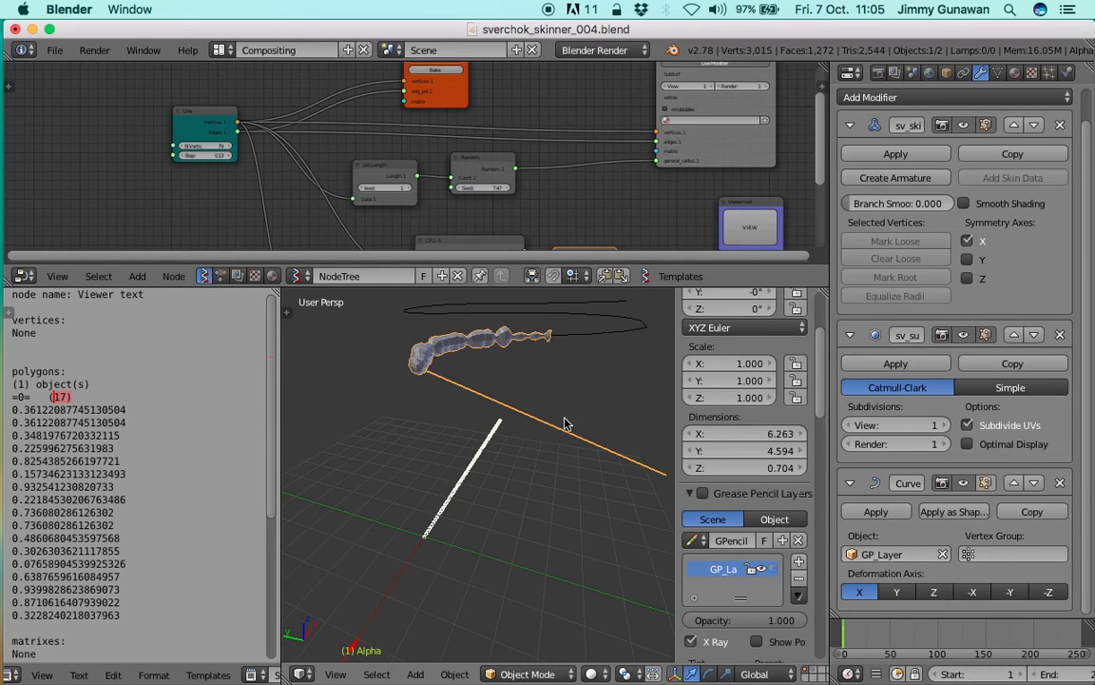
middle_drag(529, 460, 481, 488)
scroll(480, 488, down, 4)
middle_drag(442, 522, 417, 526)
mouse_move(412, 517)
mouse_down()
mouse_move(552, 457)
mouse_move(452, 494)
mouse_move(505, 478)
mouse_move(656, 362)
mouse_move(513, 502)
mouse_up()
mouse_move(513, 502)
middle_down()
mouse_move(550, 509)
mouse_move(552, 460)
mouse_move(543, 495)
mouse_move(524, 490)
middle_up()
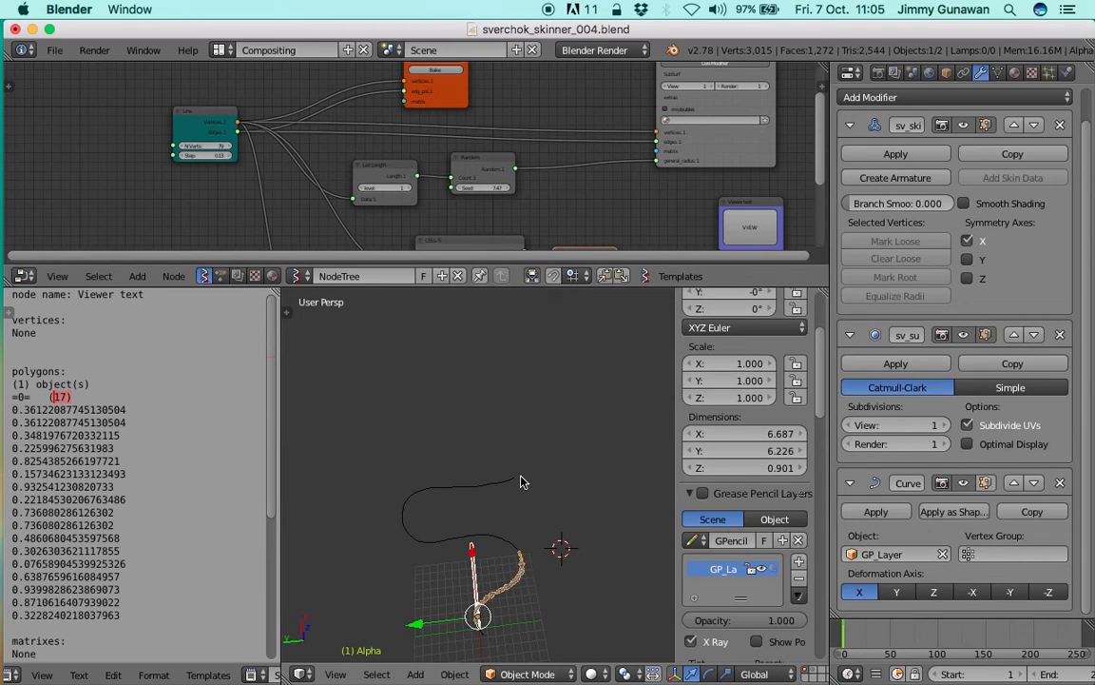
Step: Select the GP_Layer curve, show the Grease Pencil layers and delete the existing layer with its strokes
middle_drag(529, 477, 519, 554)
key(ctrl+Tab)
click(473, 523)
right_click(502, 455)
mouse_move(502, 456)
middle_down()
mouse_move(505, 496)
mouse_move(509, 460)
mouse_move(516, 468)
middle_up()
middle_drag(530, 407, 570, 437)
click(703, 494)
scroll(573, 476, up, 2)
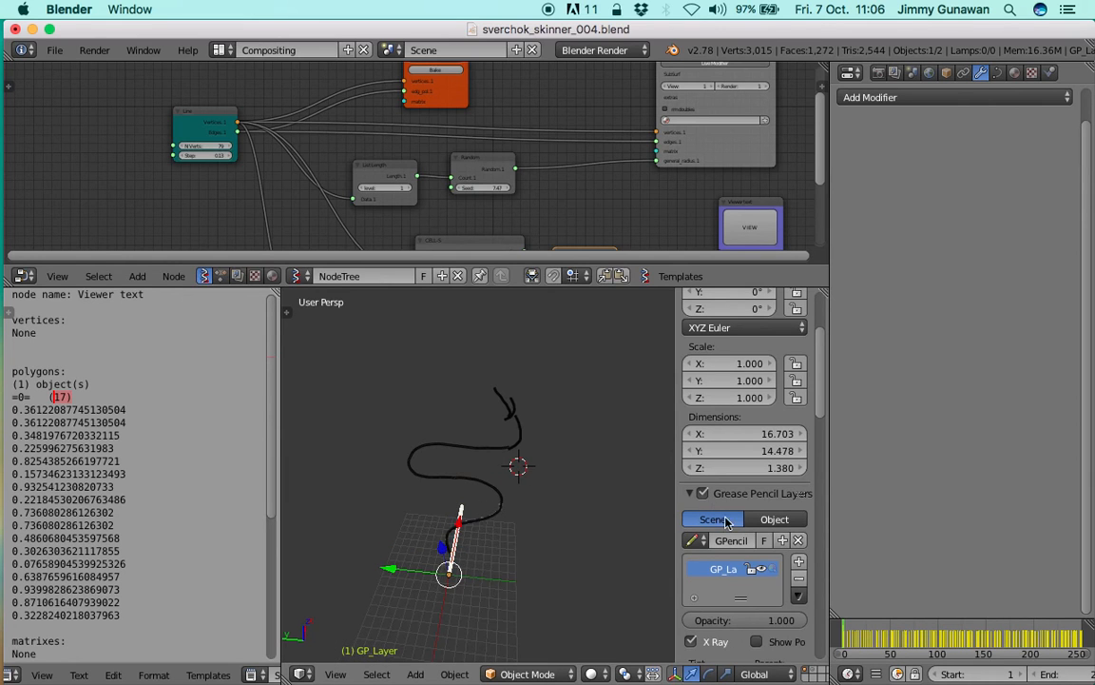
click(799, 579)
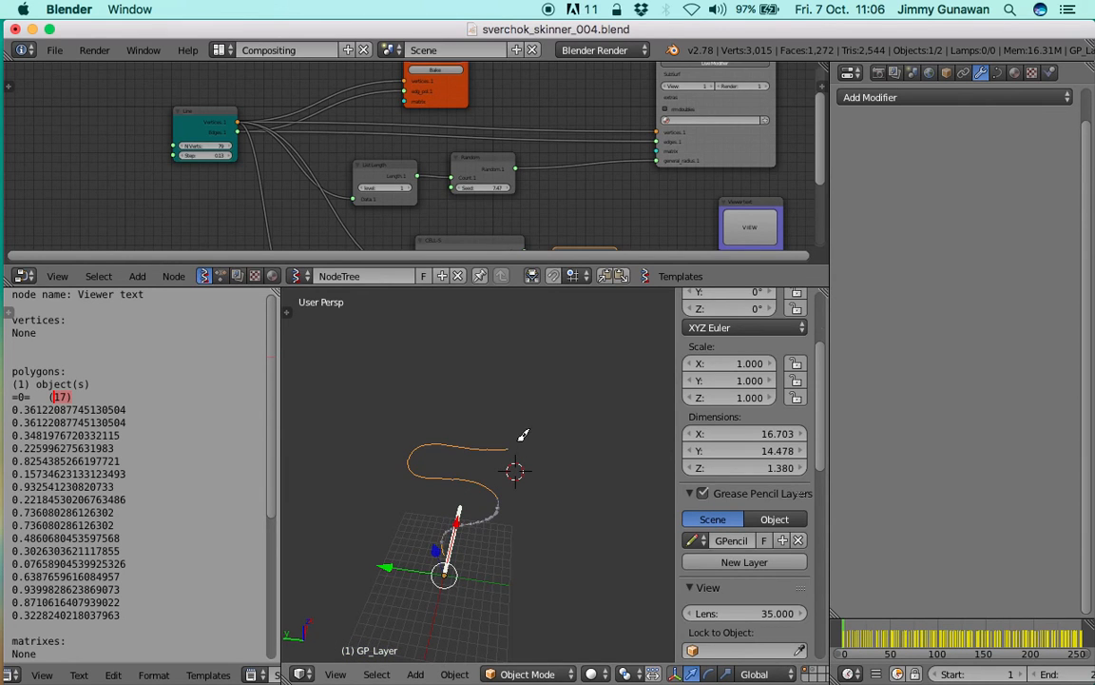
Step: Draw a new winding Grease Pencil stroke continuing from near the free end of the S-shaped curve
drag(520, 438, 529, 415)
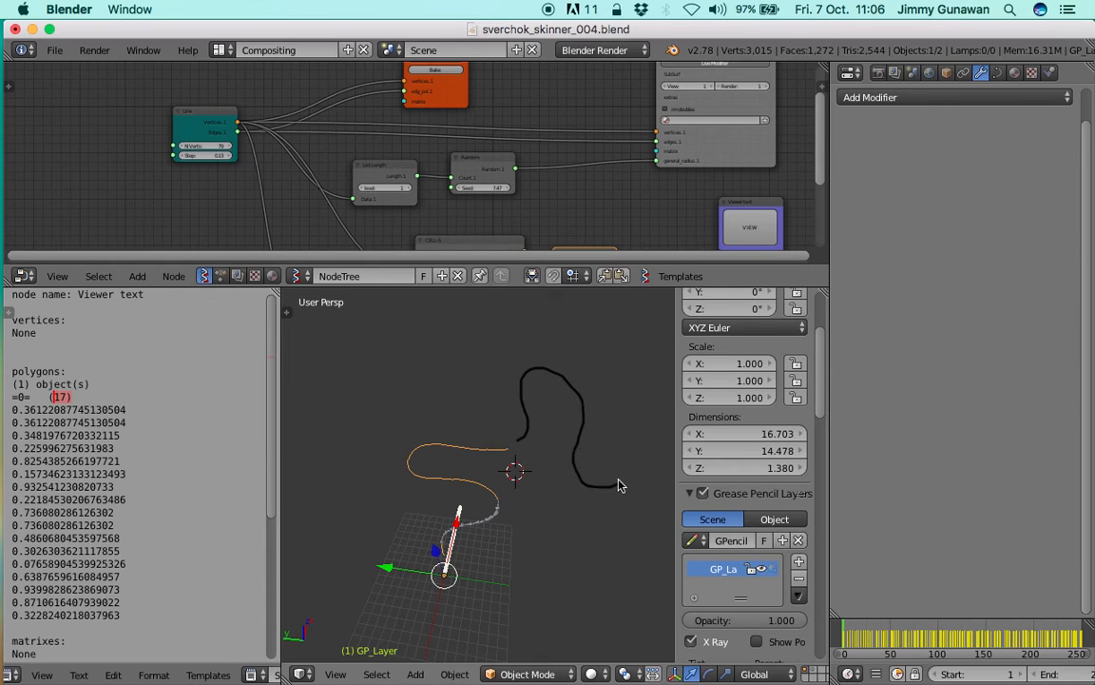
middle_drag(618, 488, 587, 476)
key(space)
text(conv)
key(Return)
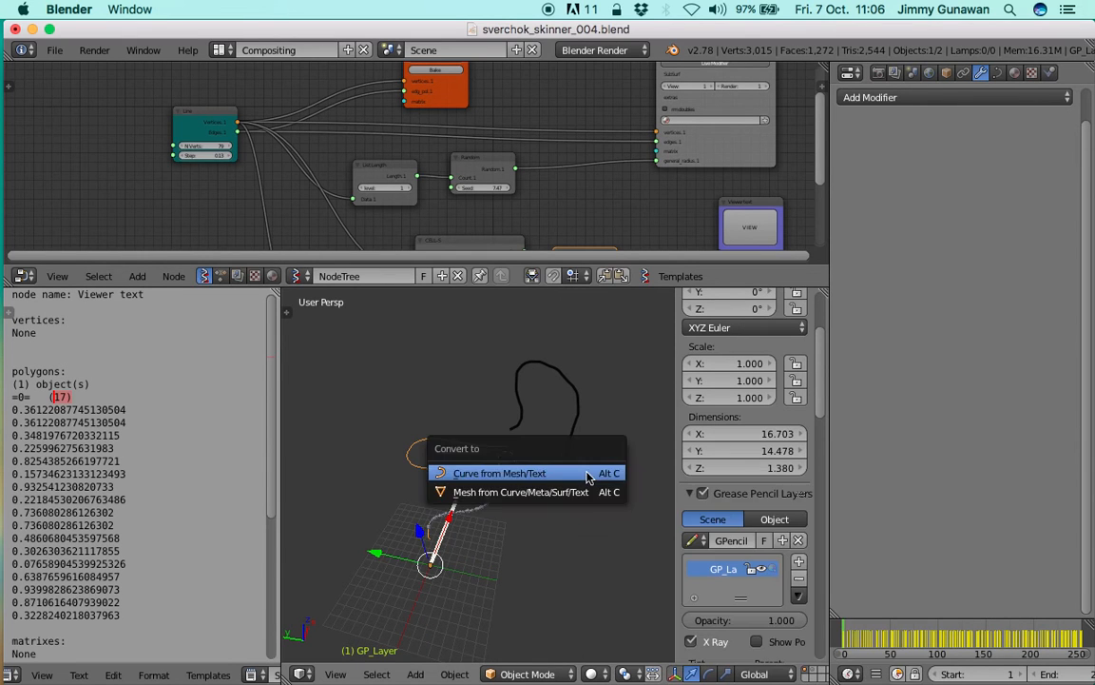
click(587, 474)
Step: Convert the new Grease Pencil stroke to a curve object
key(space)
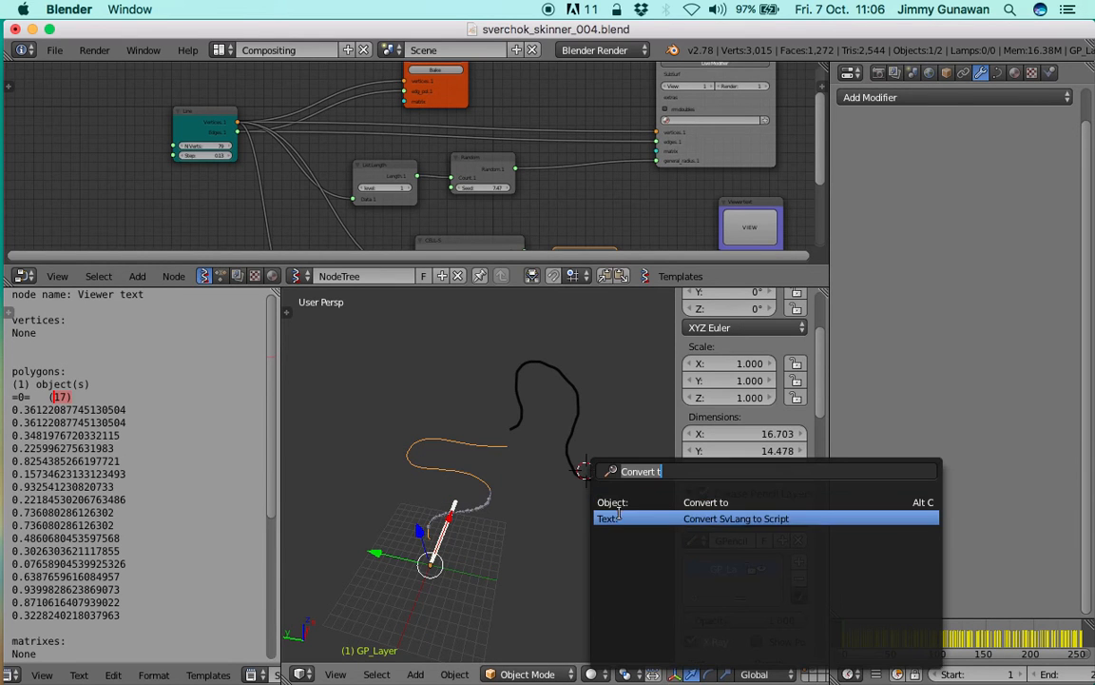
text(conver)
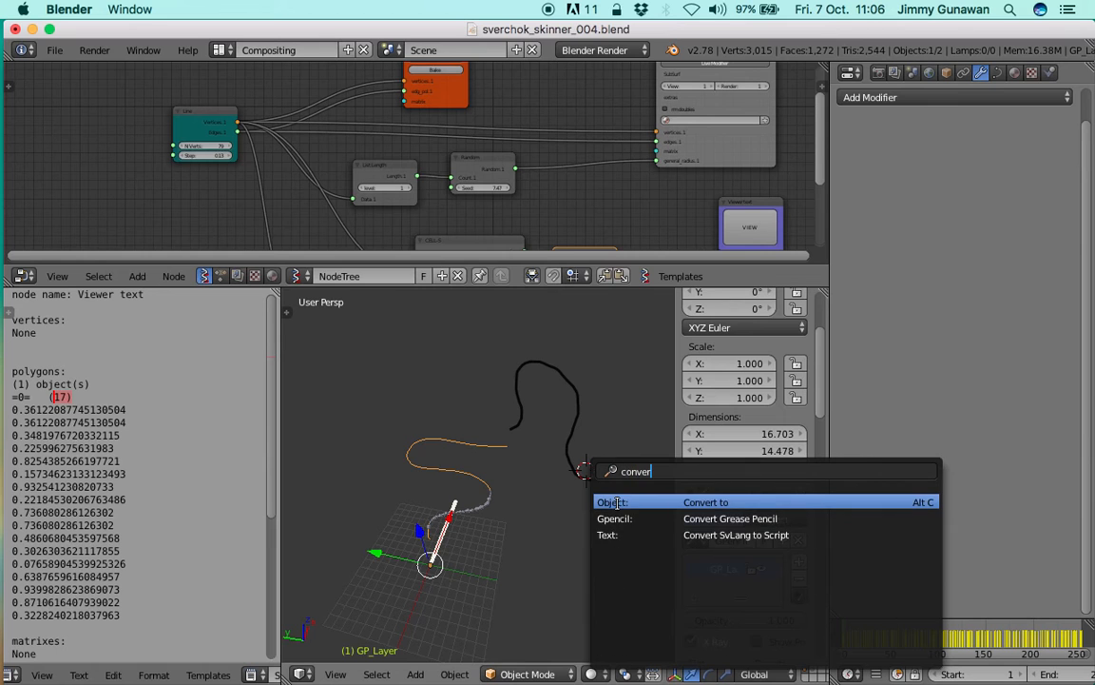
click(614, 518)
click(608, 501)
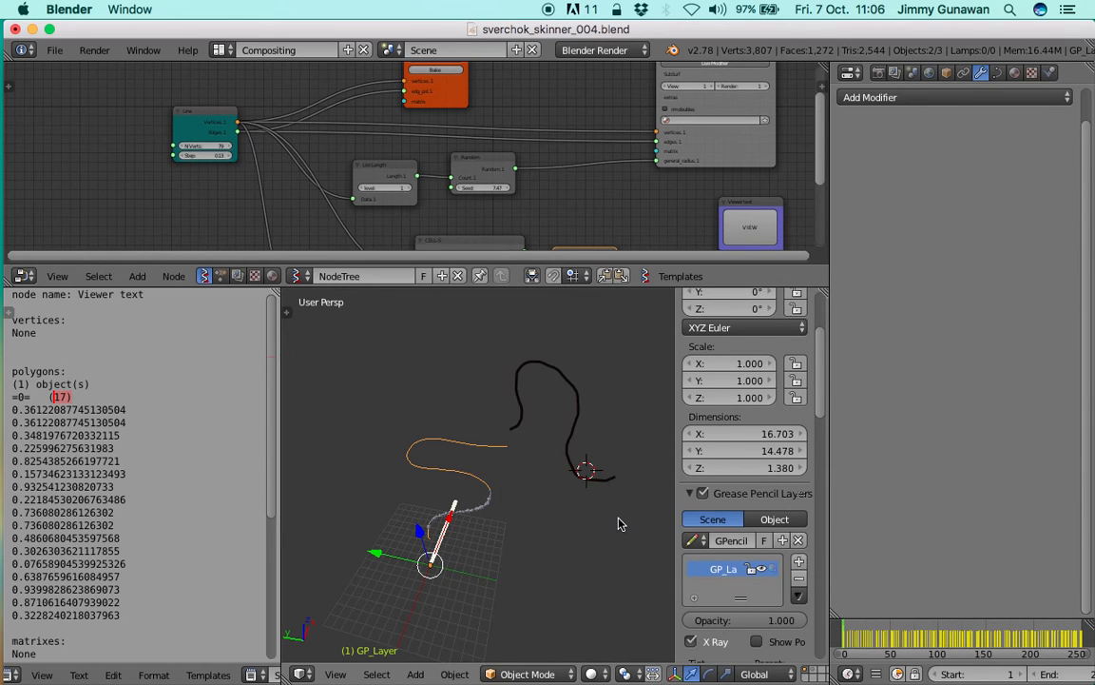
Step: Select the newly converted curve and delete the Grease Pencil layer
right_click(586, 478)
key(g)
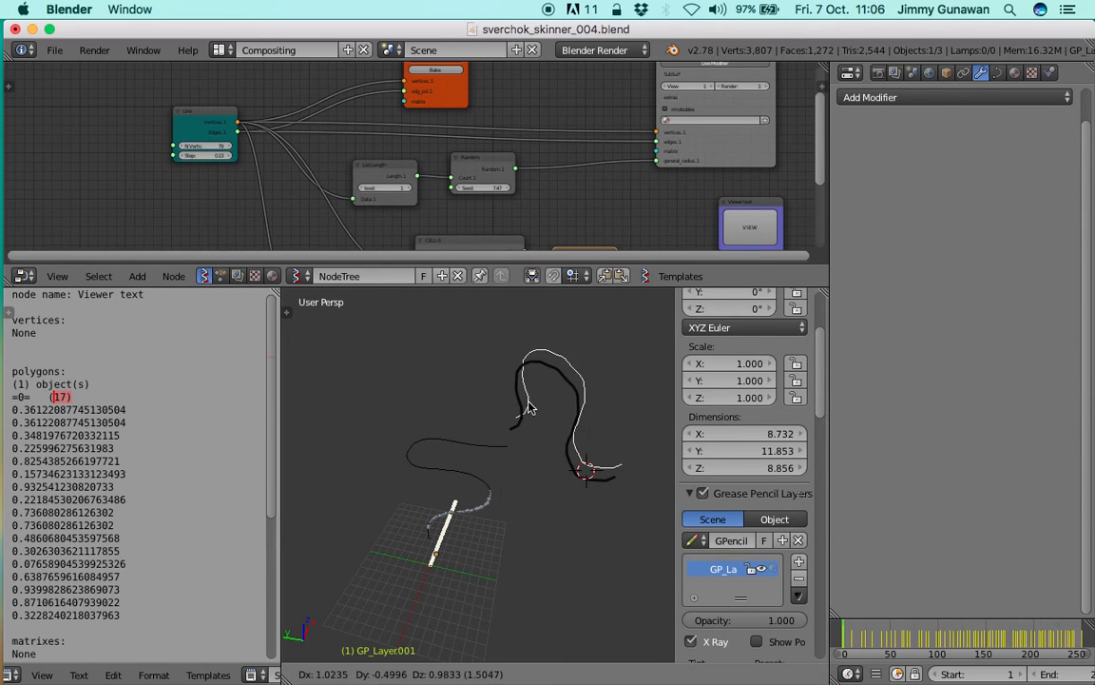
key(Escape)
click(797, 582)
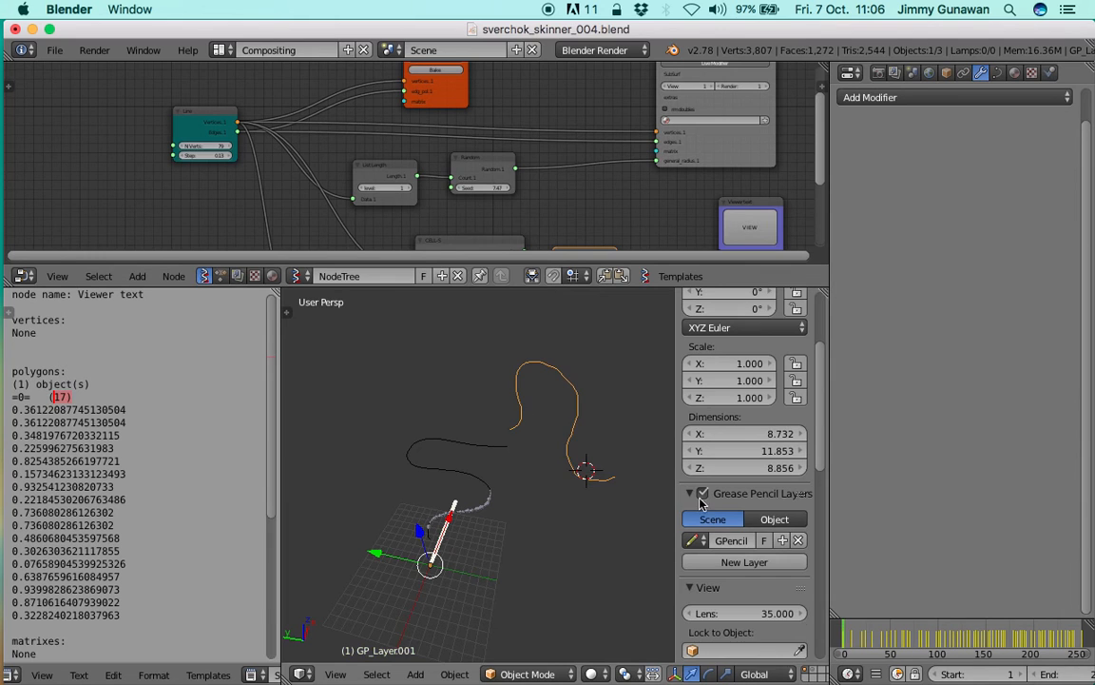
Step: Hide the Grease Pencil layers and select the original S-shaped curve GP_Layer
mouse_move(570, 475)
middle_down()
mouse_move(540, 459)
mouse_move(543, 416)
mouse_move(570, 455)
middle_up()
right_click(509, 449)
right_click(529, 407)
right_click(509, 442)
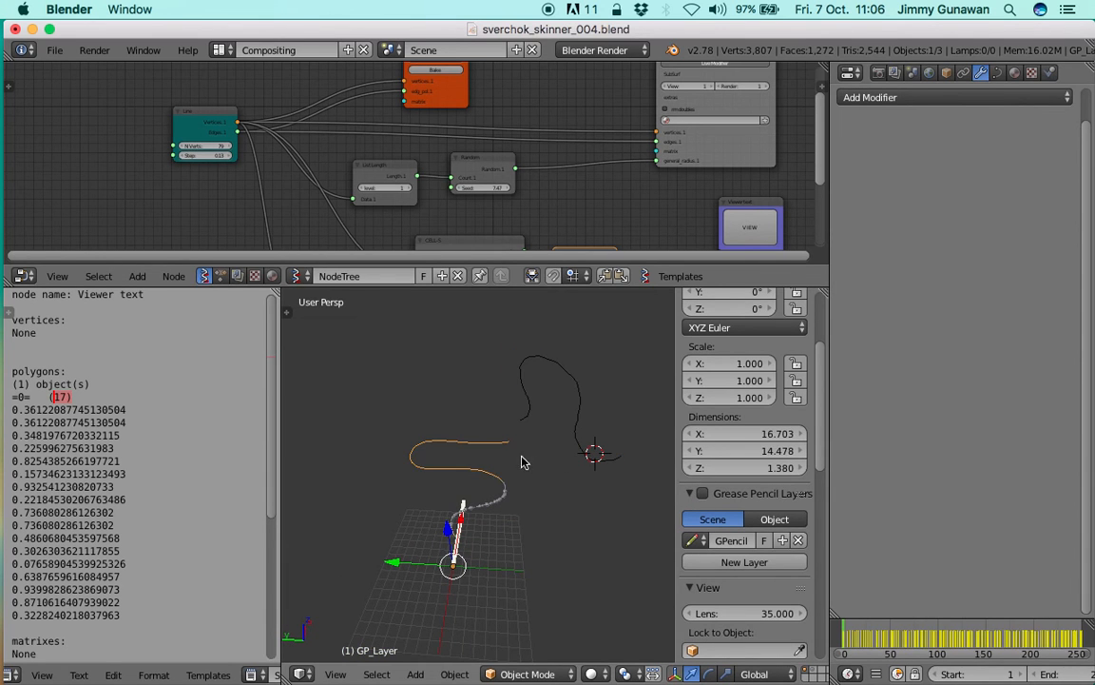
Step: Add a second Curve modifier to the Alpha mesh with GP_Layer.001 as its curve object, collapsing the skin and subsurf modifiers
right_click(501, 503)
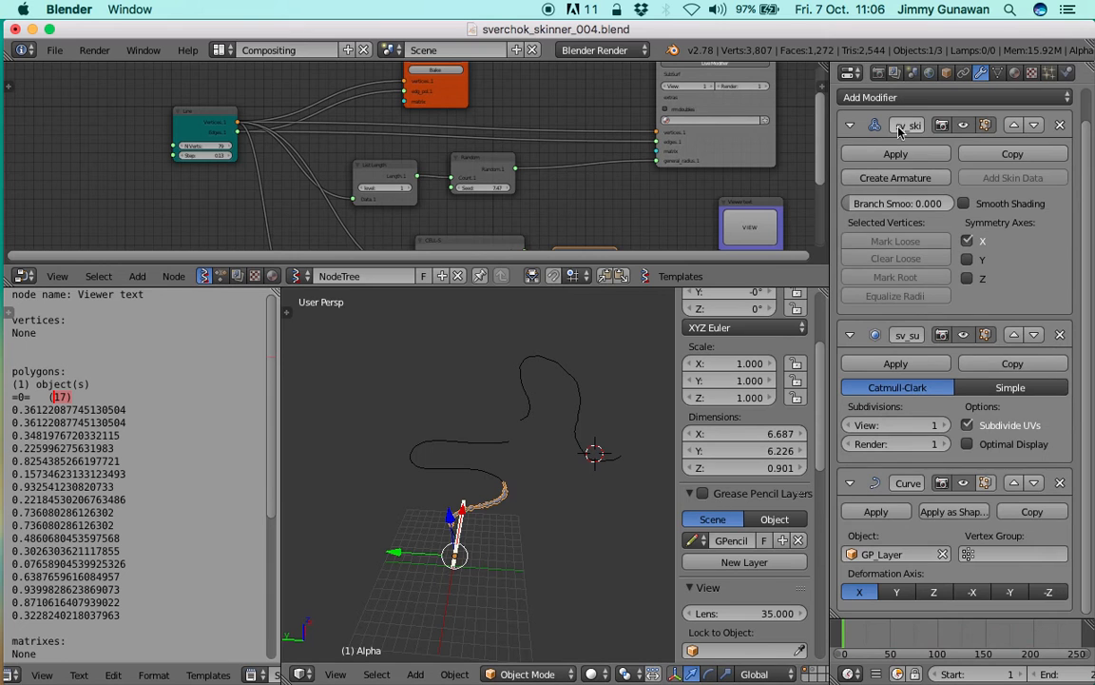
click(851, 126)
click(850, 157)
click(913, 97)
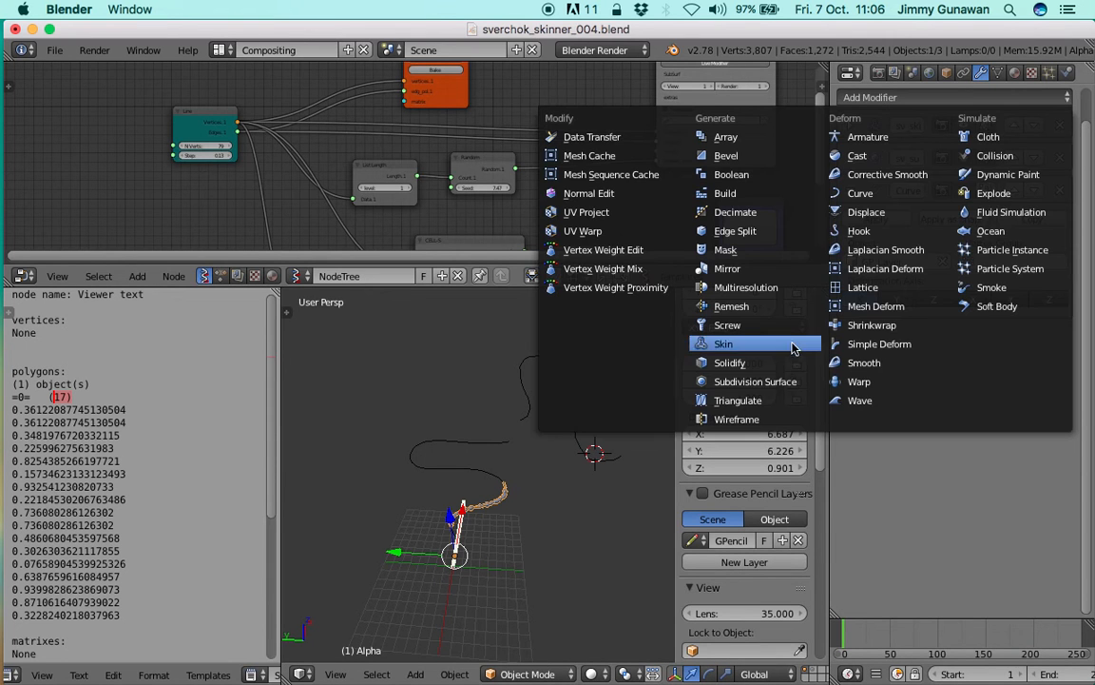
click(860, 193)
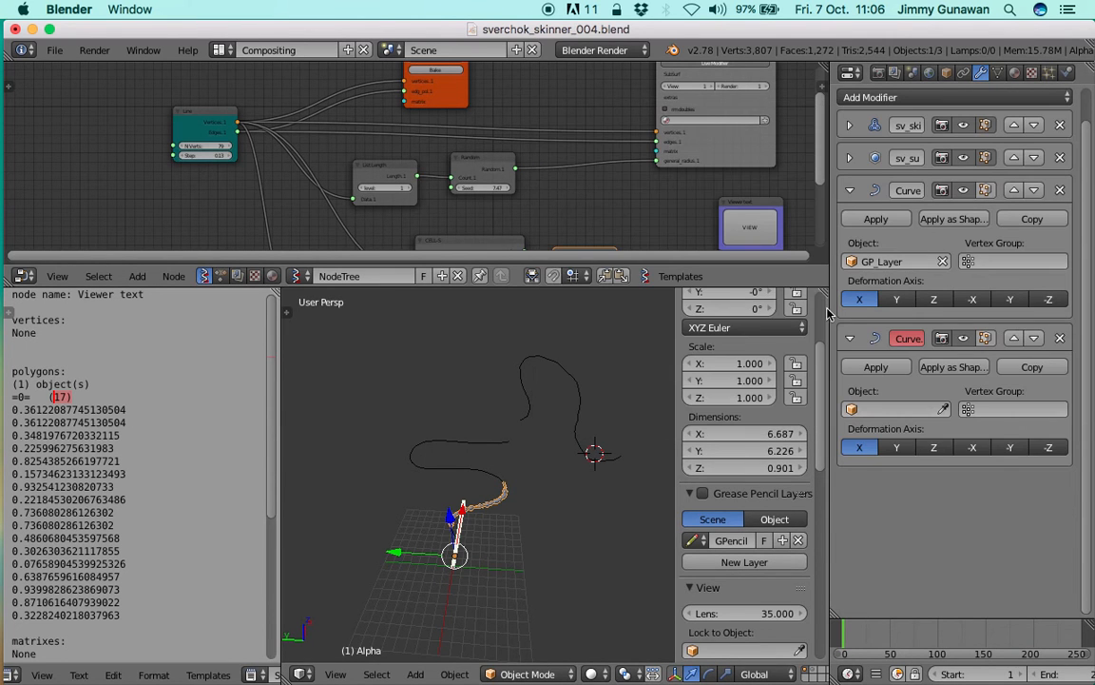
click(917, 408)
click(871, 451)
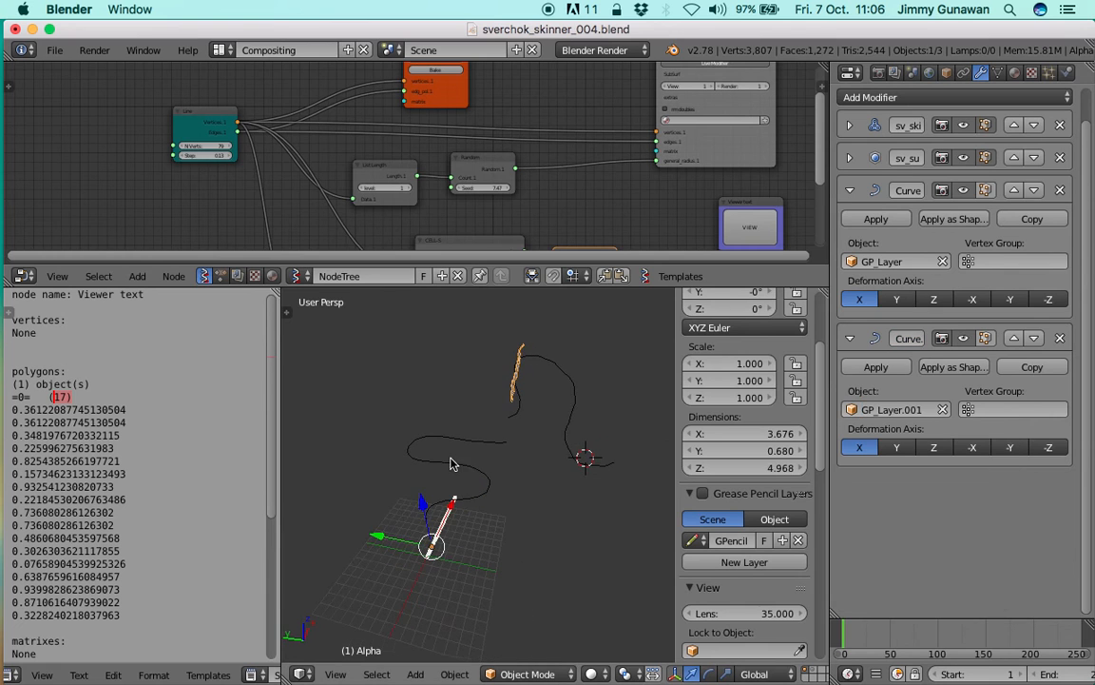
Step: Slide the Alpha mesh along the X axis to test how it follows both curves
right_click(521, 376)
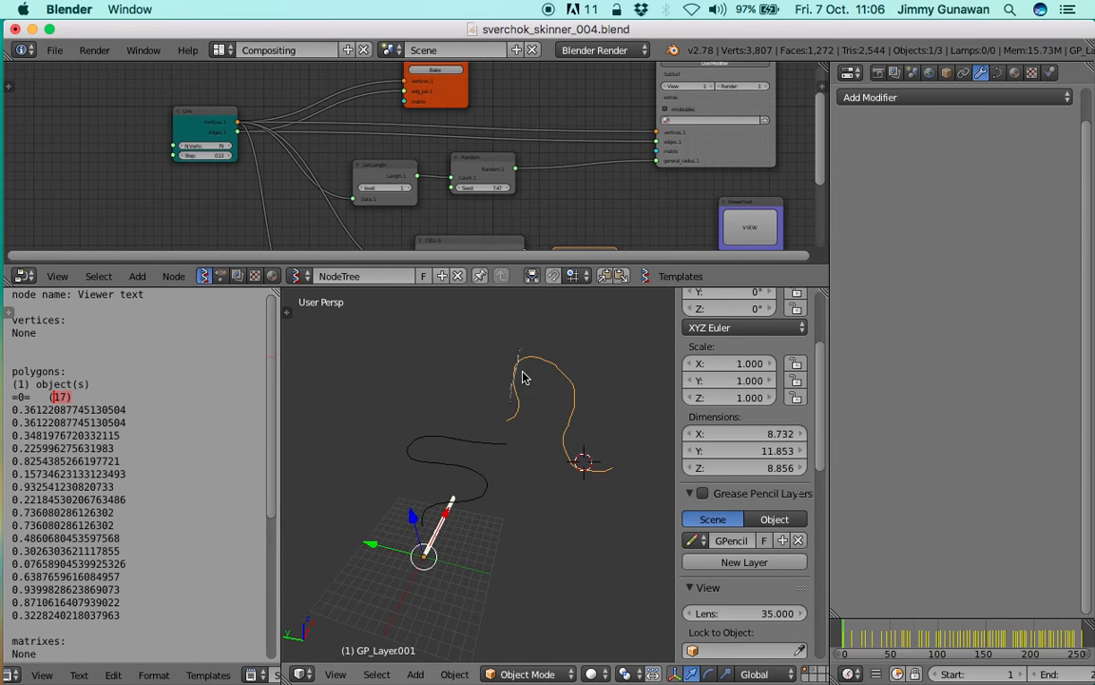
right_click(521, 401)
key(g)
key(x)
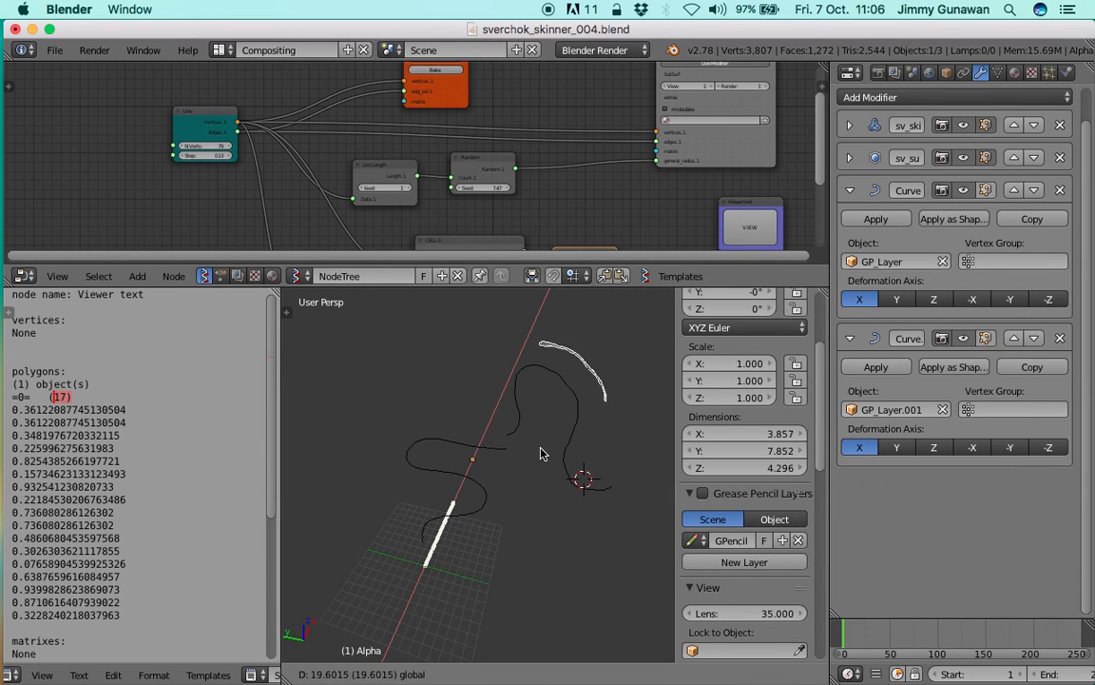
click(433, 623)
scroll(461, 545, down, 3)
drag(451, 526, 415, 602)
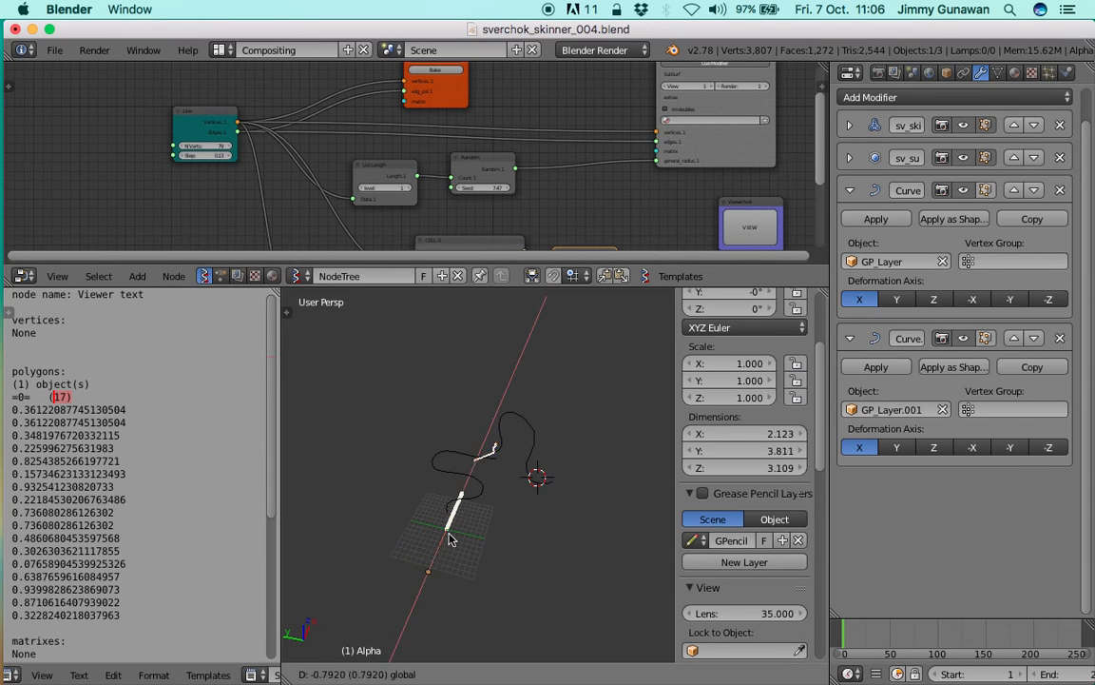
drag(465, 558, 519, 461)
Step: Reposition the GP_Layer.001 curve so its start lies near the end of the GP_Layer curve
right_click(530, 434)
scroll(531, 425, up, 5)
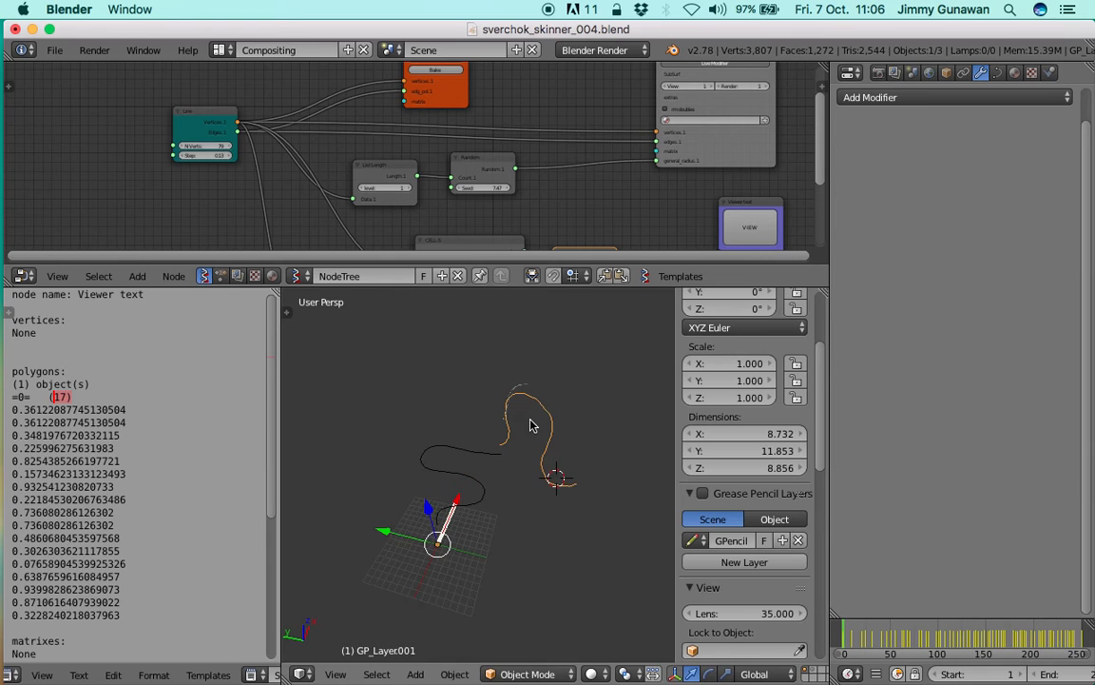
middle_drag(513, 414, 538, 444)
key(g)
click(495, 456)
key(g)
click(465, 442)
Step: Move the Alpha mesh along the X axis to test its passage between the repositioned curves
right_click(524, 417)
key(g)
key(x)
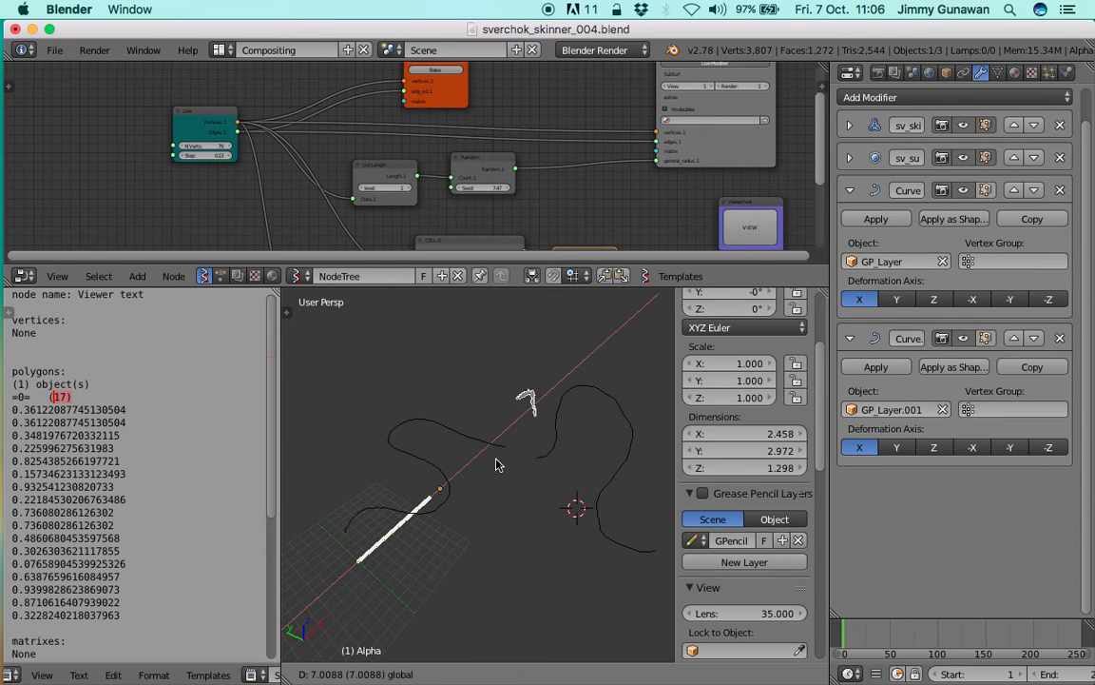
click(423, 526)
Step: Move the GP_Layer.001 curve closer to the end of the GP_Layer curve
middle_drag(423, 526, 551, 416)
right_click(549, 411)
key(g)
click(424, 418)
right_click(460, 451)
key(g)
right_click(447, 424)
middle_drag(467, 436, 465, 420)
scroll(473, 419, up, 3)
scroll(500, 409, down, 3)
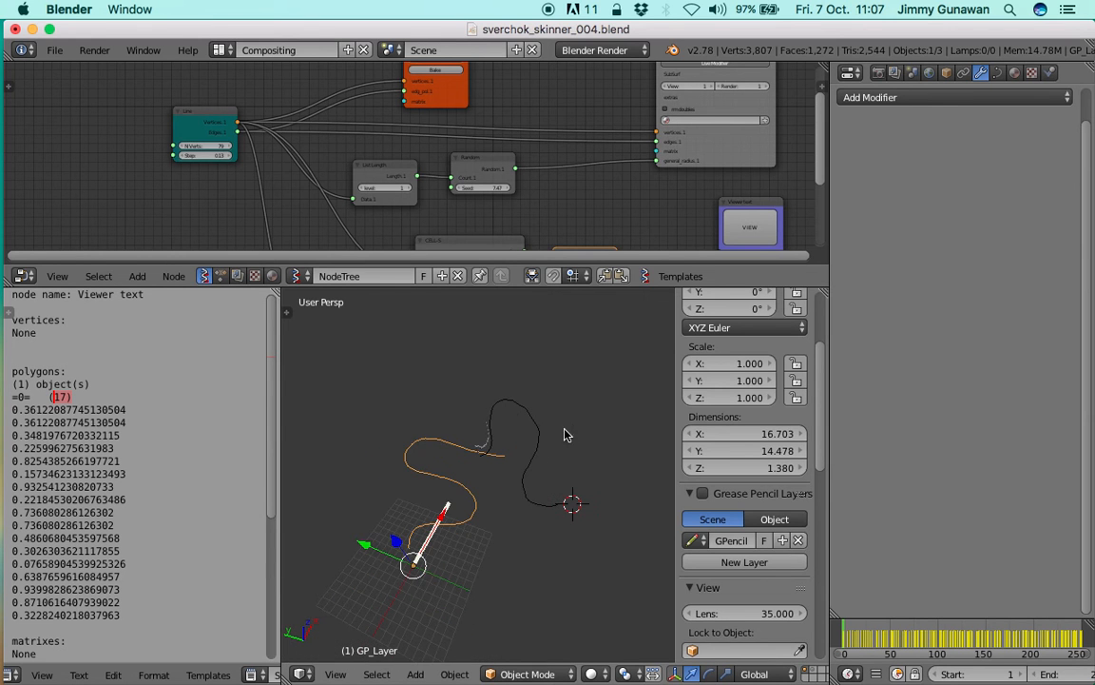
Step: Select the Alpha mesh and move the timeline to frame 17 to refresh the node-generated mesh
right_click(483, 438)
middle_drag(644, 114, 523, 175)
scroll(526, 175, up, 3)
middle_drag(532, 108, 486, 104)
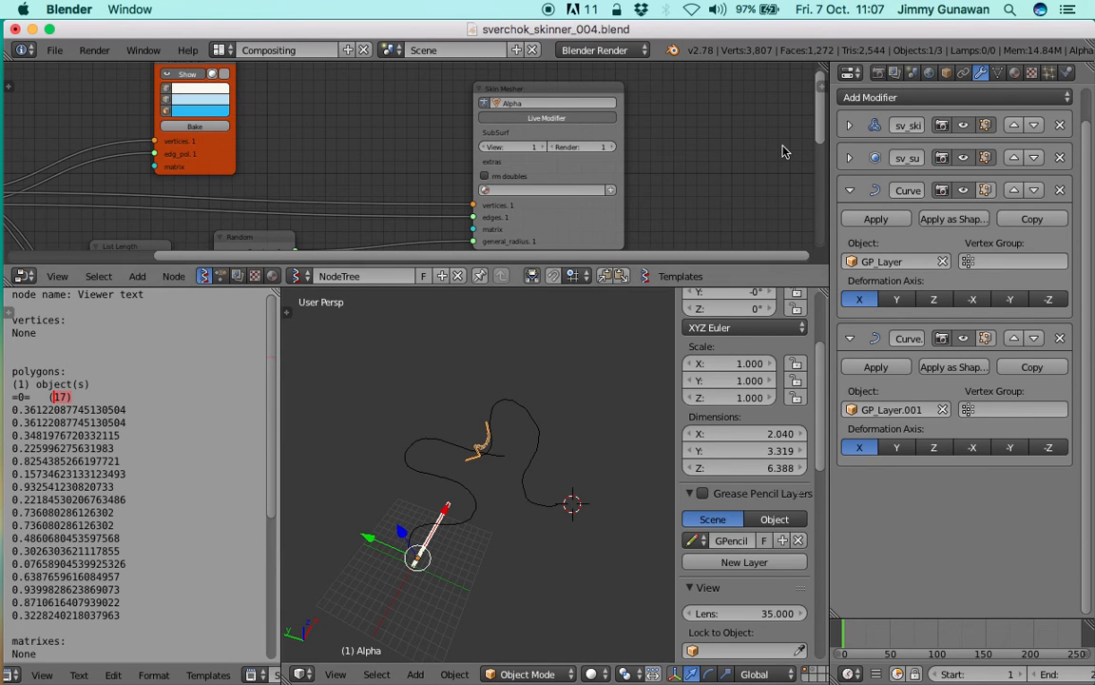
click(858, 636)
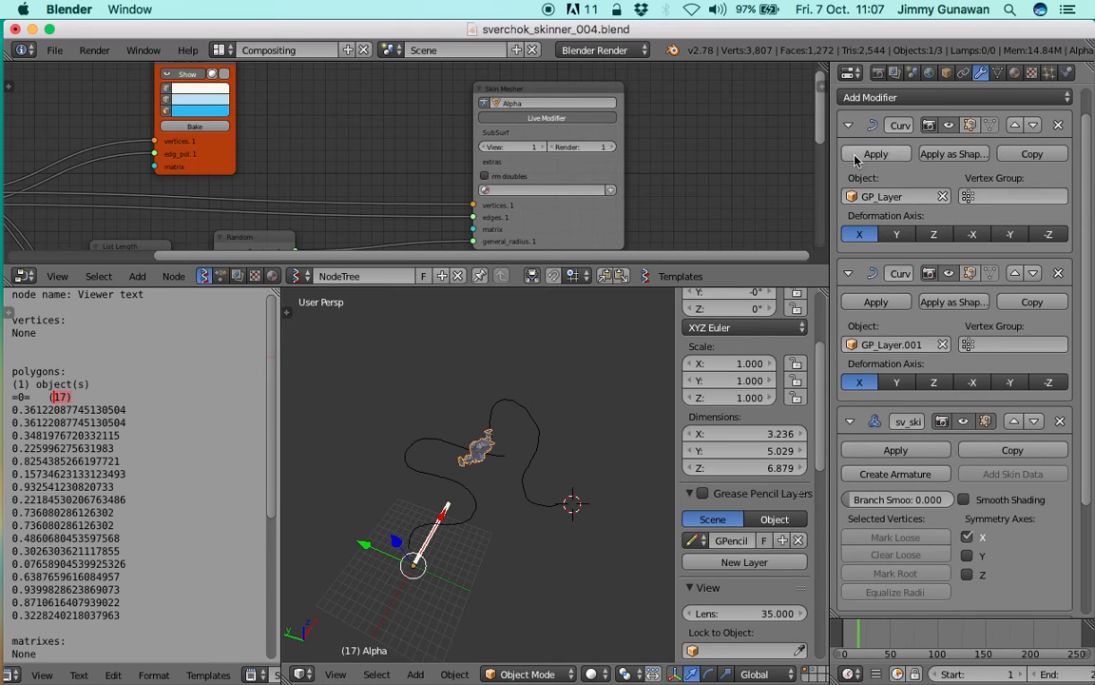
Step: Widen the properties editor and review the order of Alpha's Curve, Curve.001, sv_skin and sv_subsurf modifiers
drag(830, 131, 591, 208)
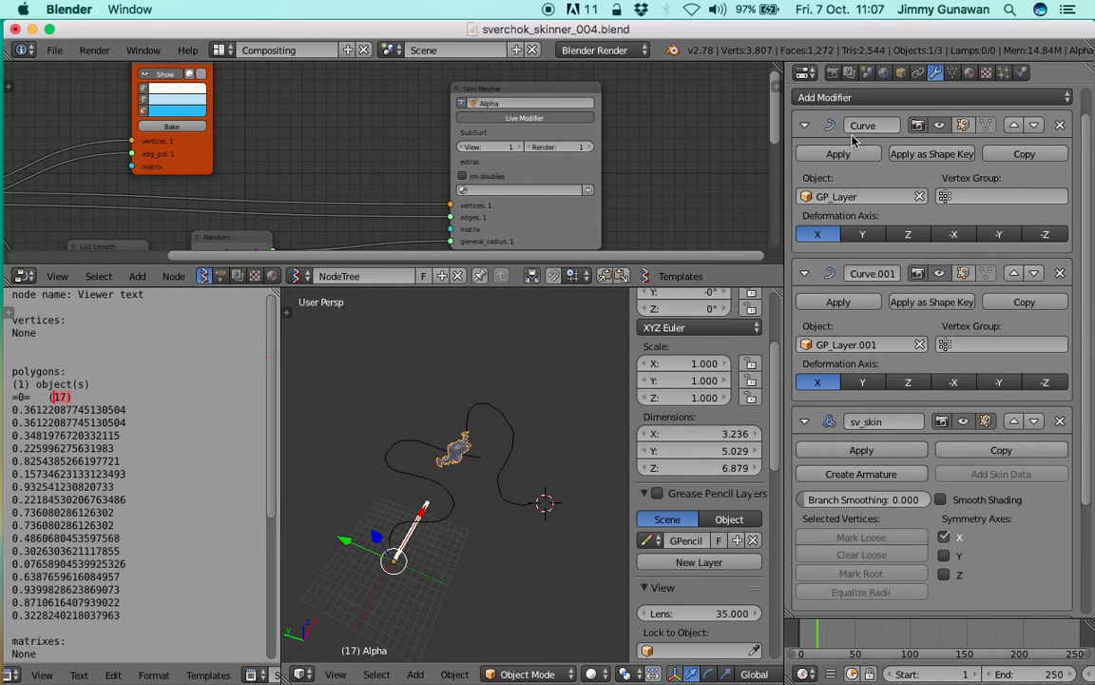
scroll(870, 218, down, 2)
scroll(884, 285, up, 4)
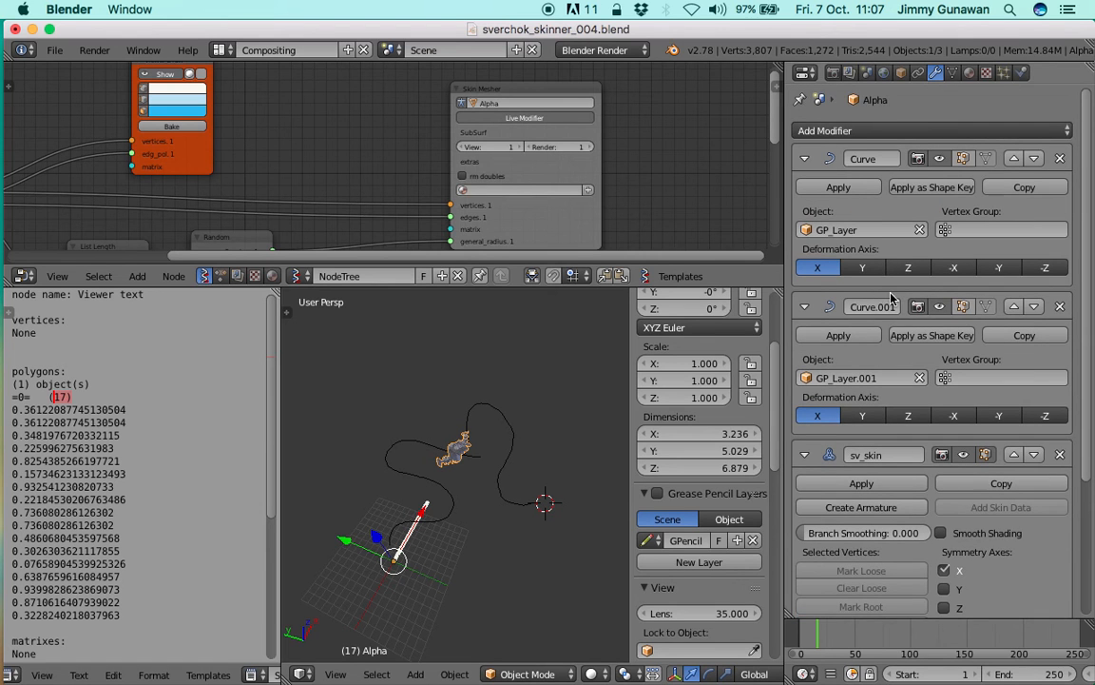
scroll(894, 299, down, 1)
scroll(912, 301, up, 1)
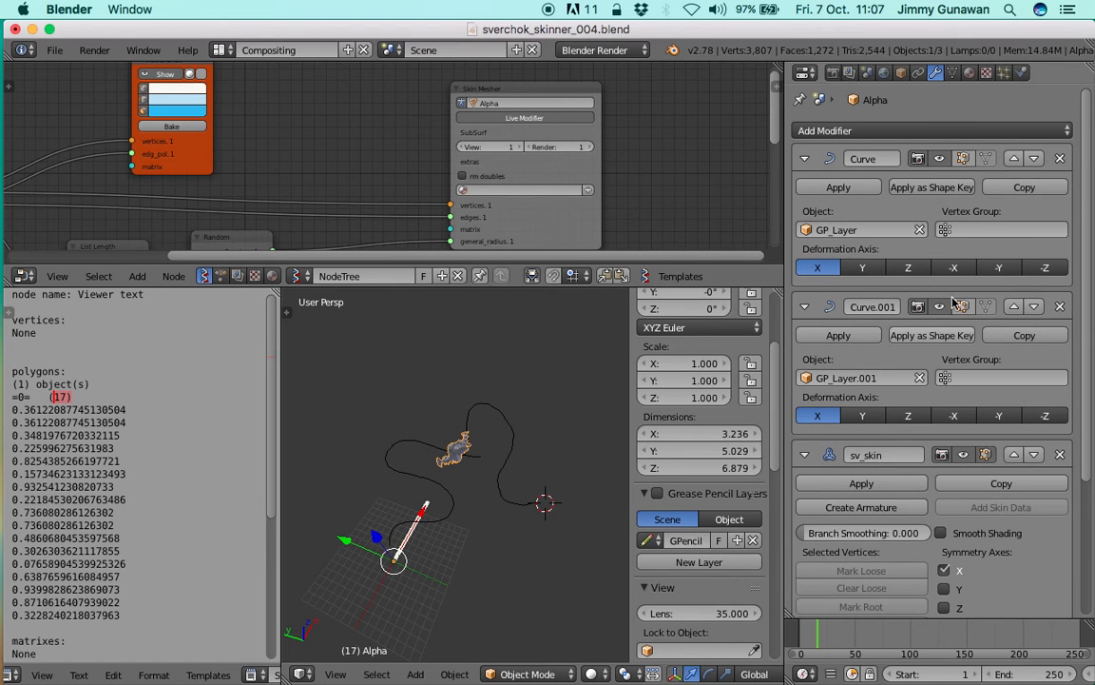
scroll(874, 362, down, 6)
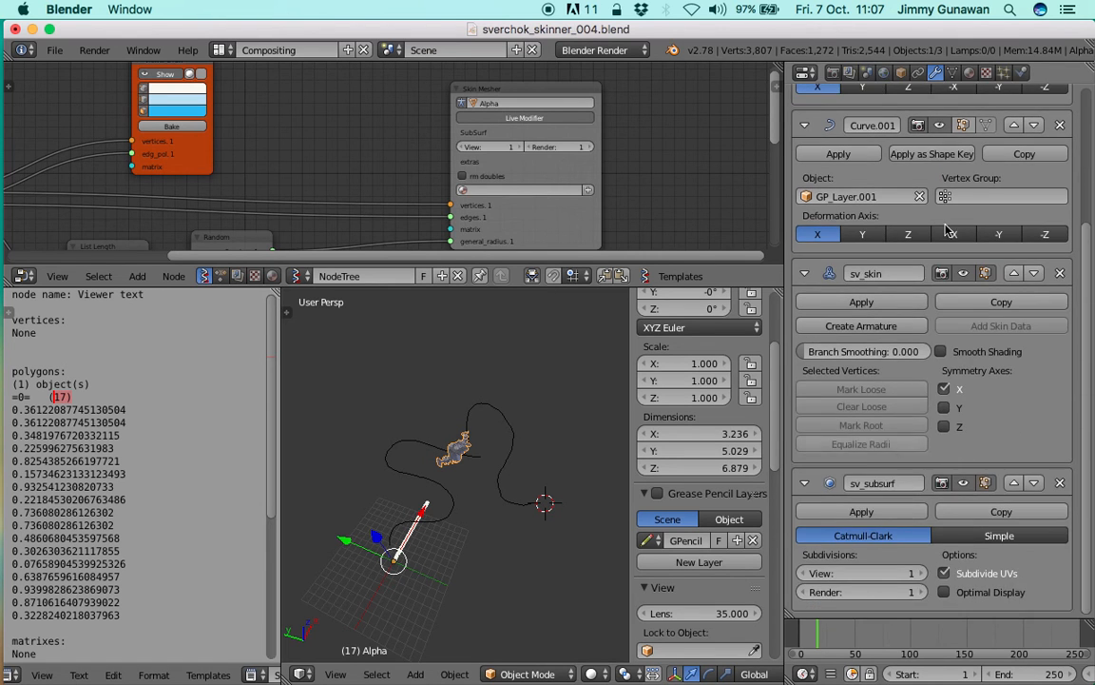
Step: Shift the Alpha mesh slightly along the X axis
scroll(440, 472, up, 2)
middle_drag(440, 472, 510, 437)
drag(462, 522, 491, 479)
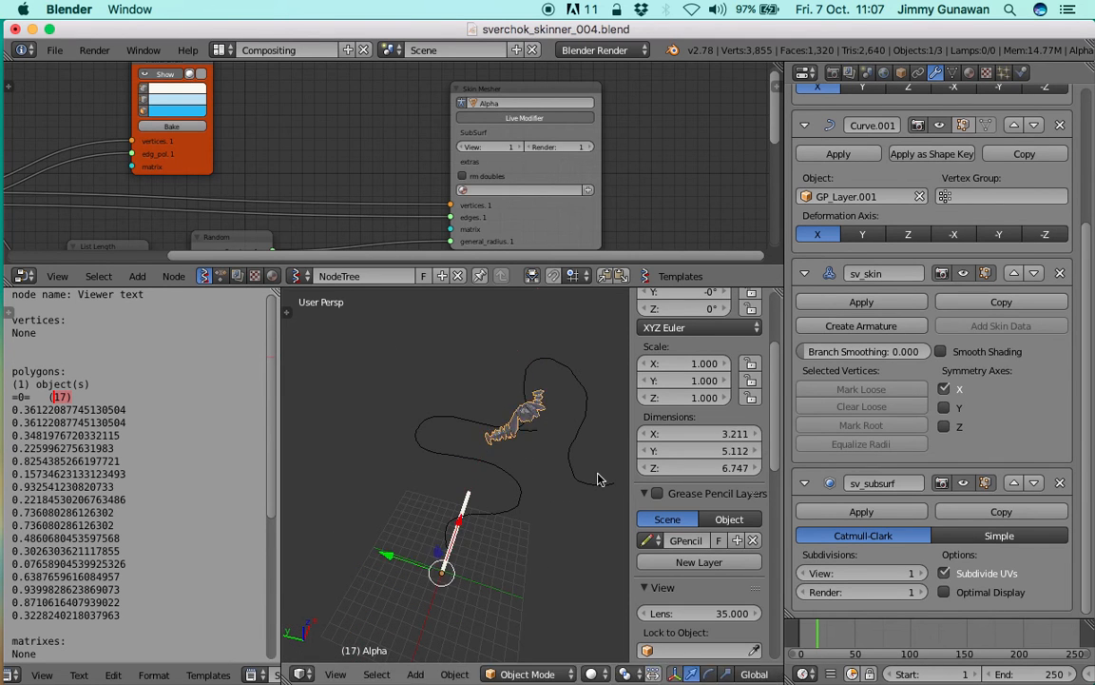
Step: Remove the Curve.001 and Curve modifiers from the Alpha mesh
scroll(879, 290, up, 5)
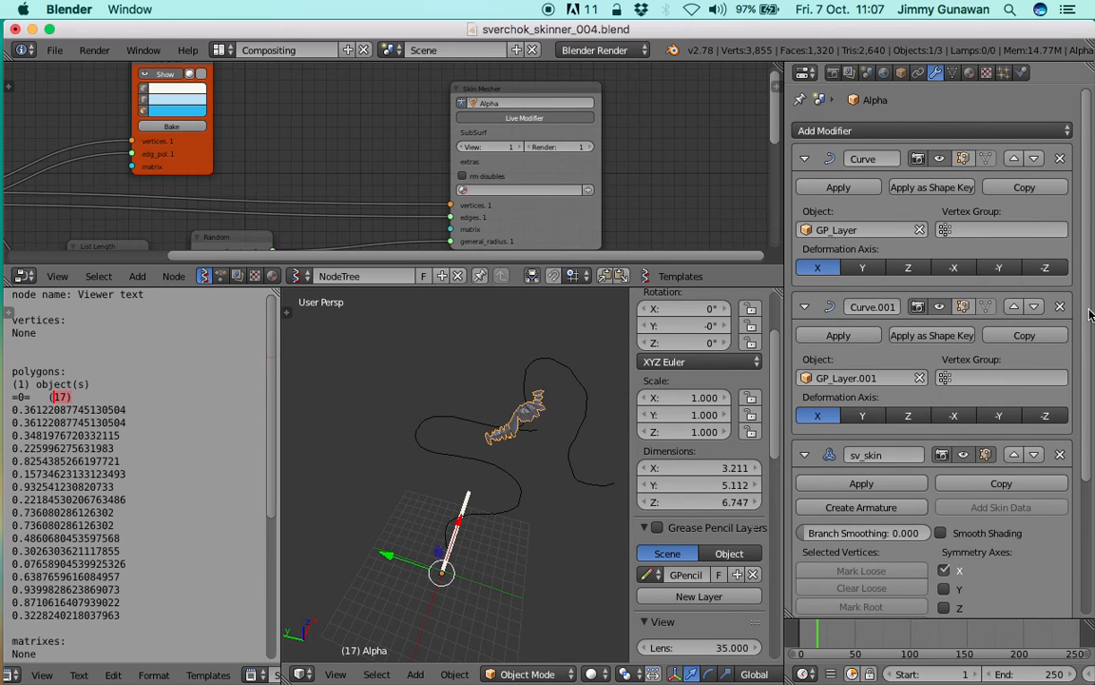
click(1060, 306)
click(1060, 158)
Step: Delete the GP_Layer and GP_Layer.001 curve objects from the scene
middle_drag(456, 446, 492, 490)
right_click(531, 466)
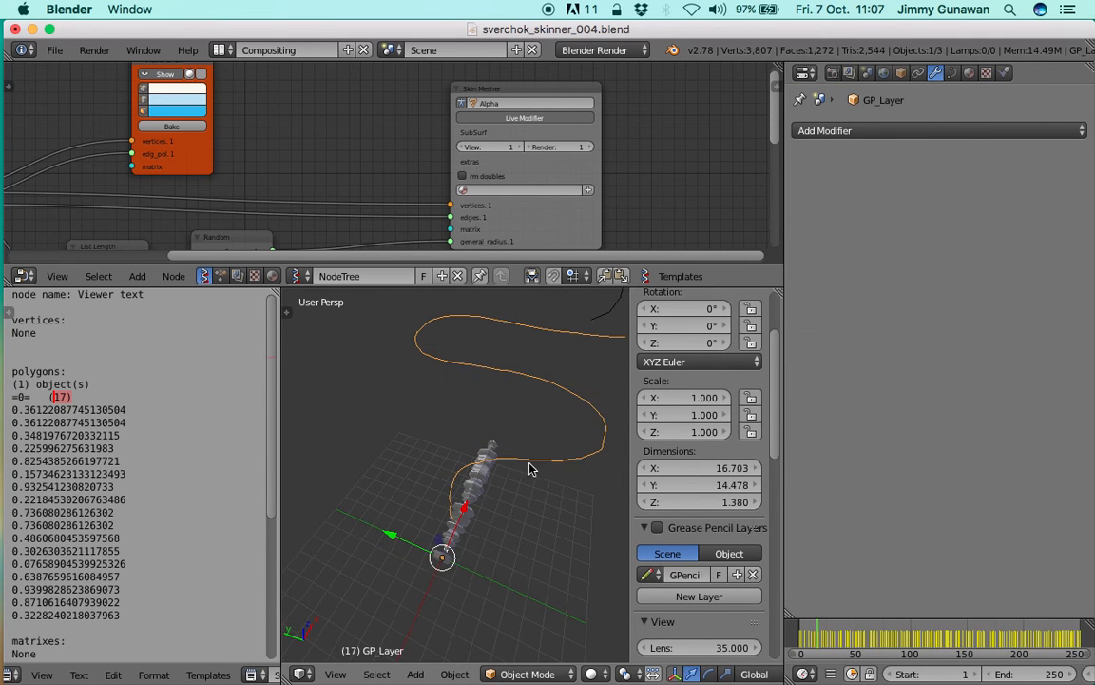
key(x)
click(531, 469)
scroll(532, 466, down, 5)
right_click(536, 396)
key(x)
click(535, 397)
Step: Narrow the text editor, make the node editor taller and switch the window to full screen
scroll(494, 493, up, 6)
middle_drag(493, 494, 285, 370)
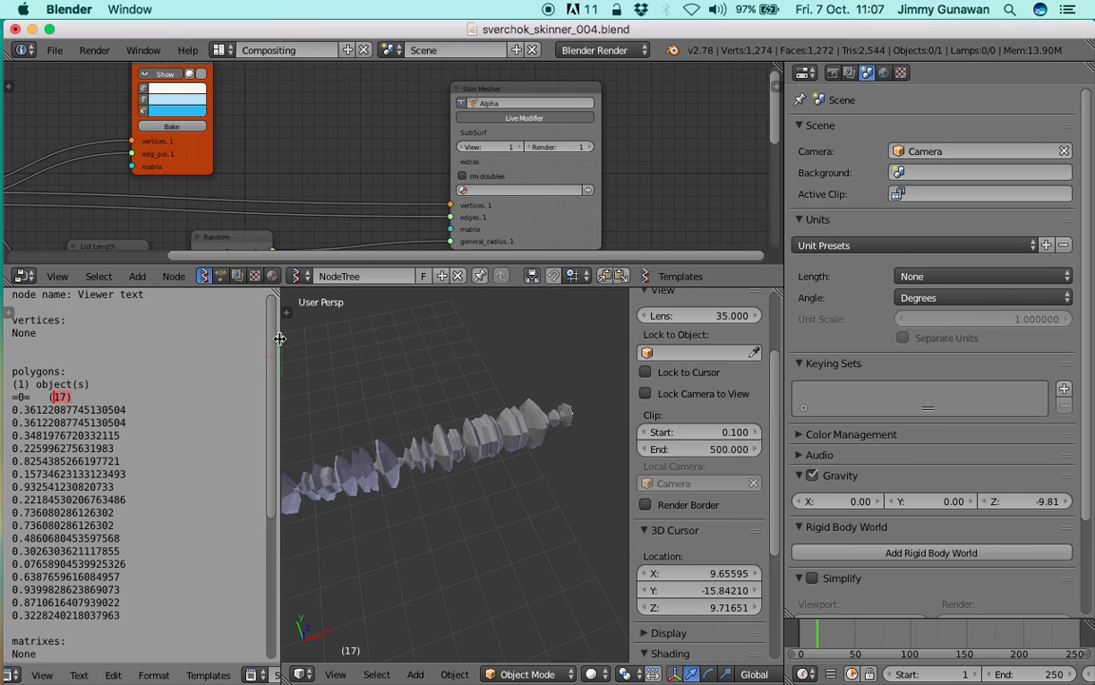
drag(277, 340, 199, 336)
scroll(299, 179, down, 2)
middle_drag(299, 178, 425, 122)
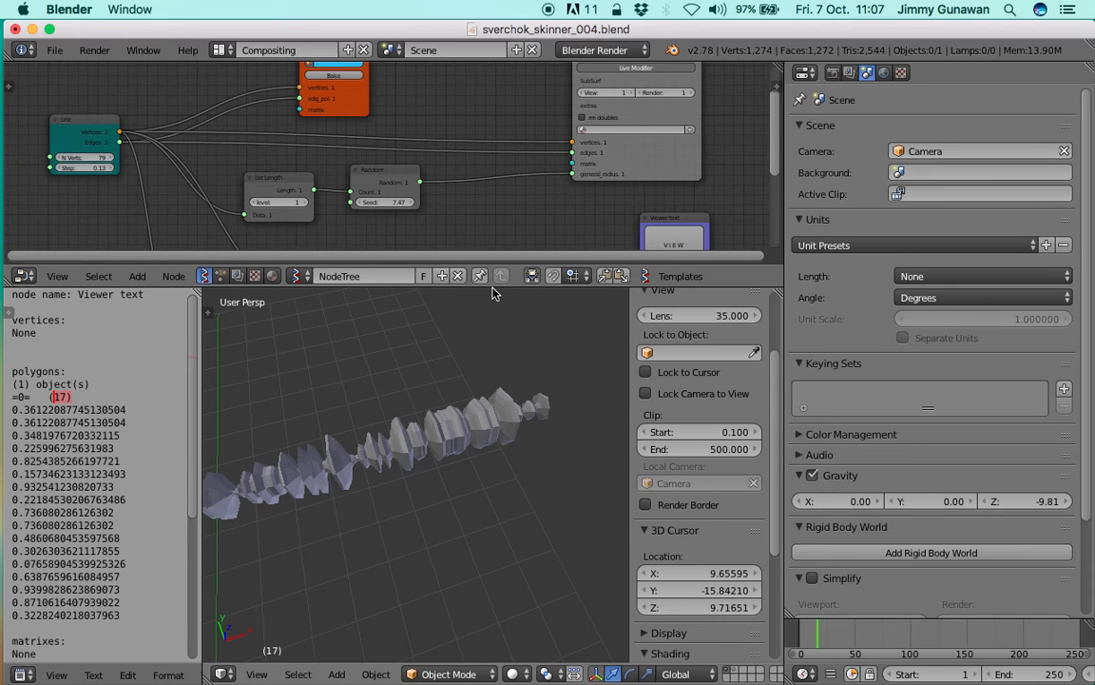
drag(495, 287, 495, 380)
click(144, 49)
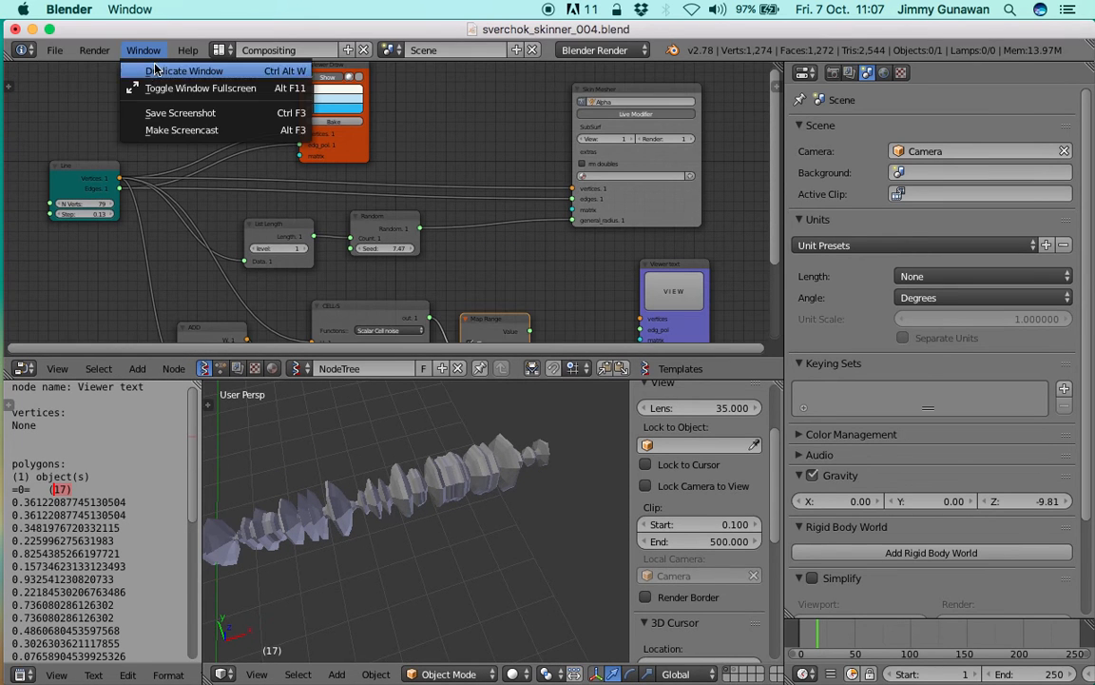
click(216, 89)
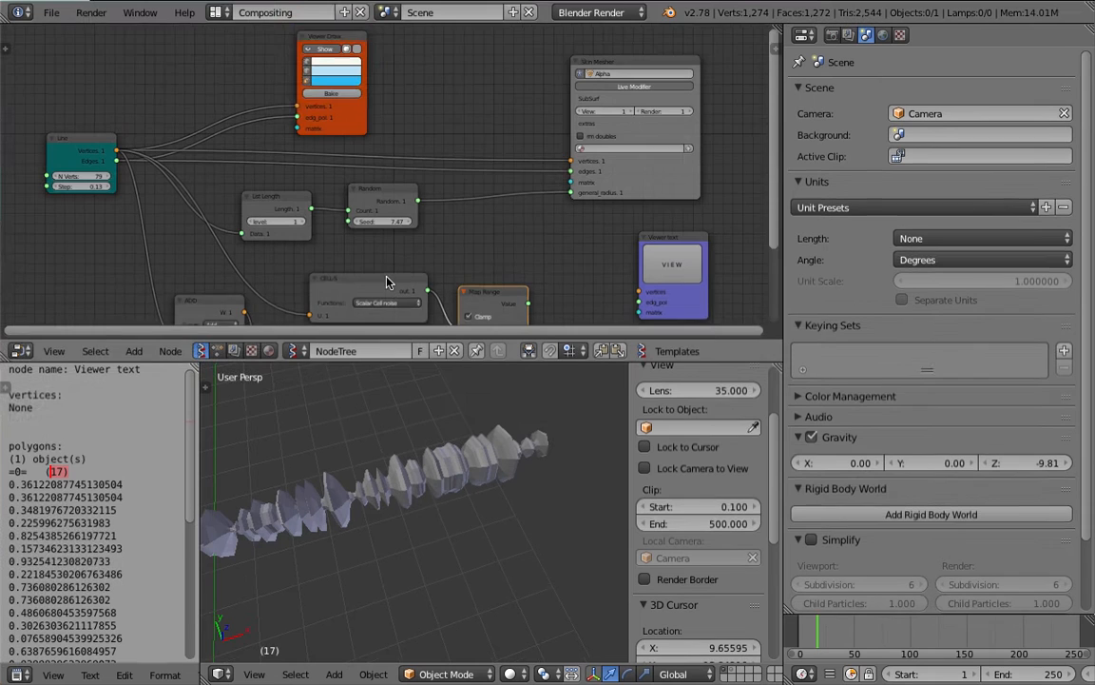
Step: Save the Blender file and widen the node editor and 3D view by narrowing the properties editor
middle_drag(404, 276, 408, 242)
click(51, 11)
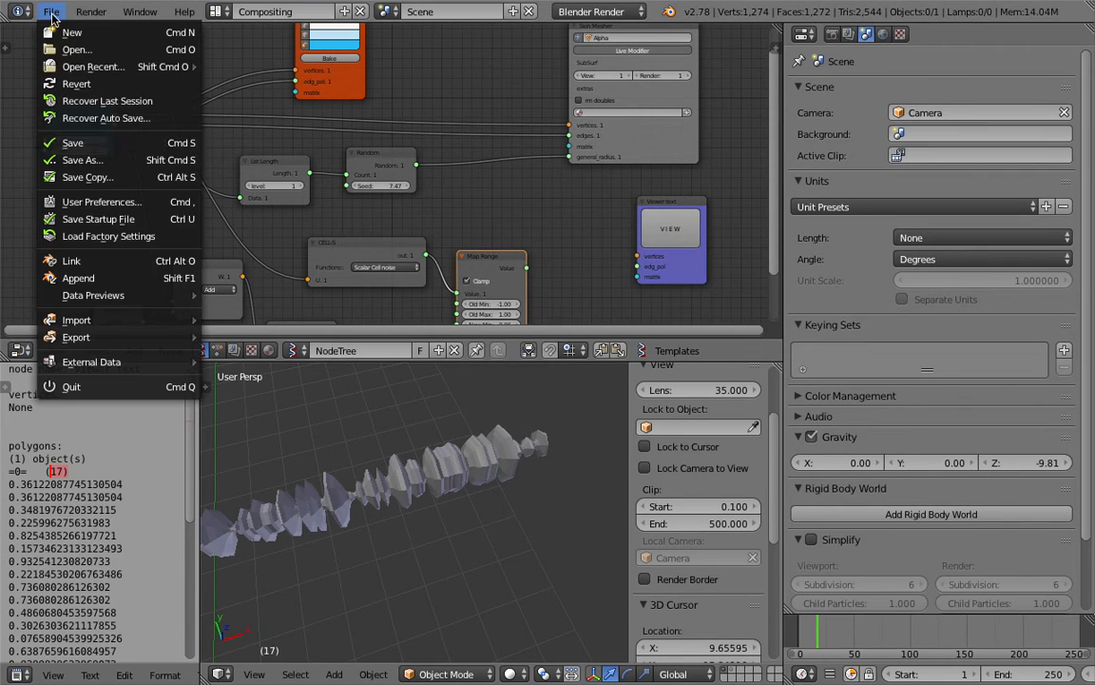
click(66, 158)
click(989, 57)
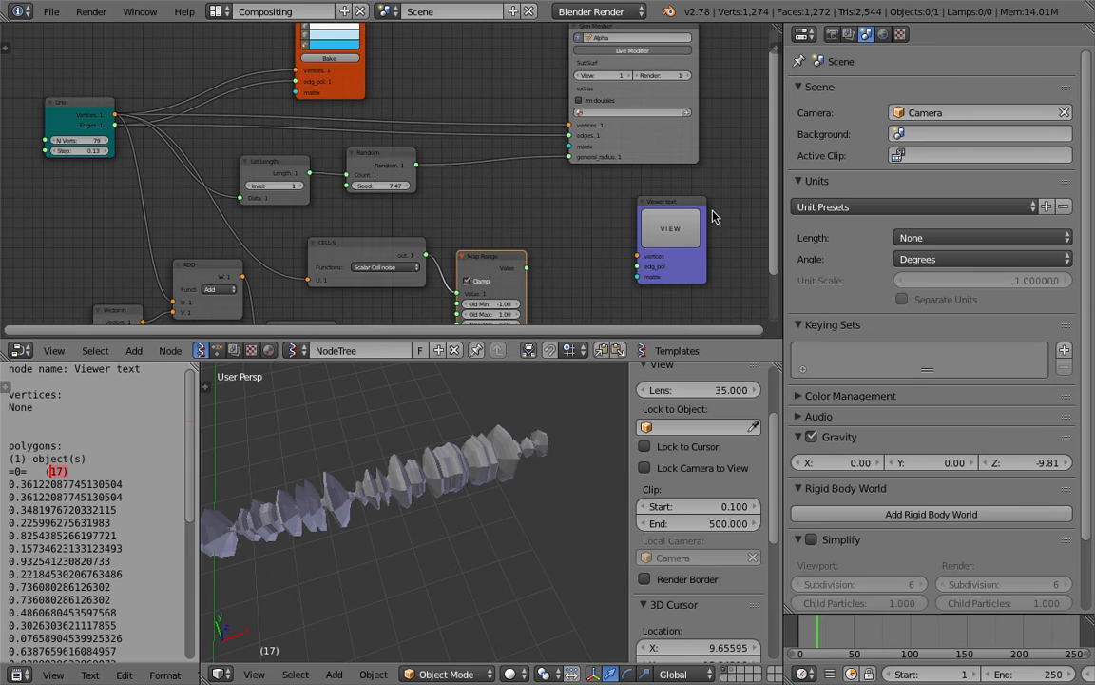
drag(779, 322, 899, 321)
key(ctrl+s)
click(601, 233)
Step: Spread out the Map Range, CELL-S, Vector Noise, ADD and Vector in nodes to make room in the tree
drag(608, 230, 652, 259)
mouse_move(495, 199)
mouse_down()
mouse_move(499, 238)
mouse_move(489, 211)
mouse_up()
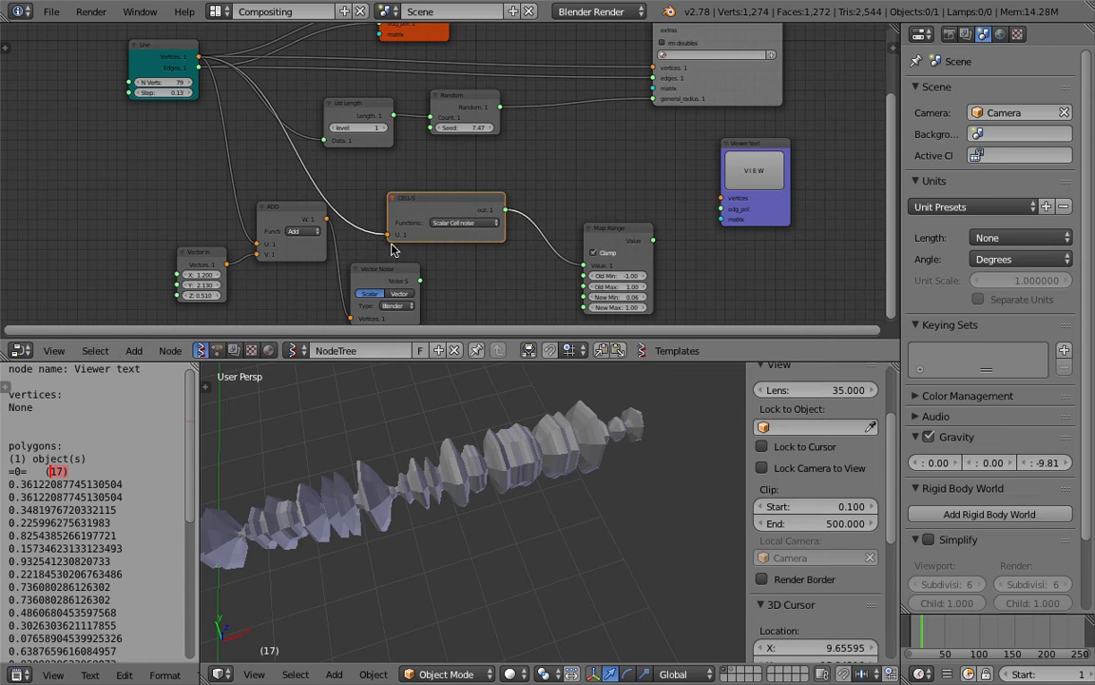
drag(388, 269, 393, 282)
drag(295, 241, 289, 282)
drag(211, 252, 183, 273)
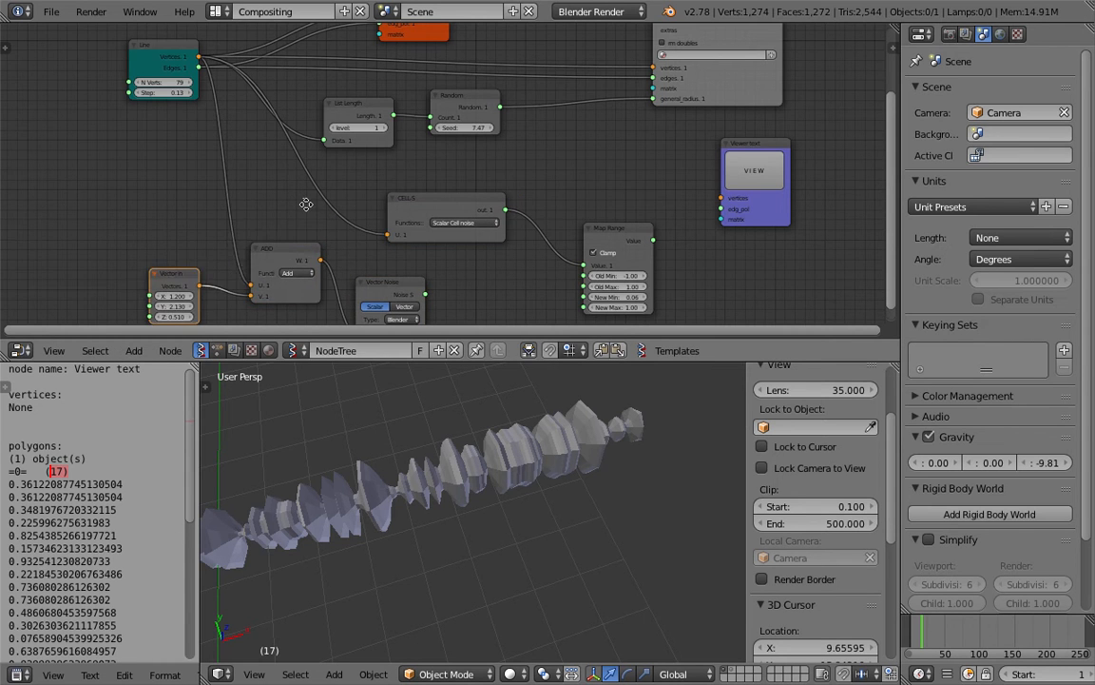
Step: Shift the List Length node away from Random, lower the CELL-S node and save the file
middle_drag(306, 204, 287, 252)
drag(351, 153, 325, 151)
scroll(314, 158, up, 1)
drag(408, 251, 396, 286)
key(ctrl+s)
click(400, 288)
Step: Add a Math node with the Sine function and place it between the Random and CELL-S nodes
middle_drag(419, 204, 393, 212)
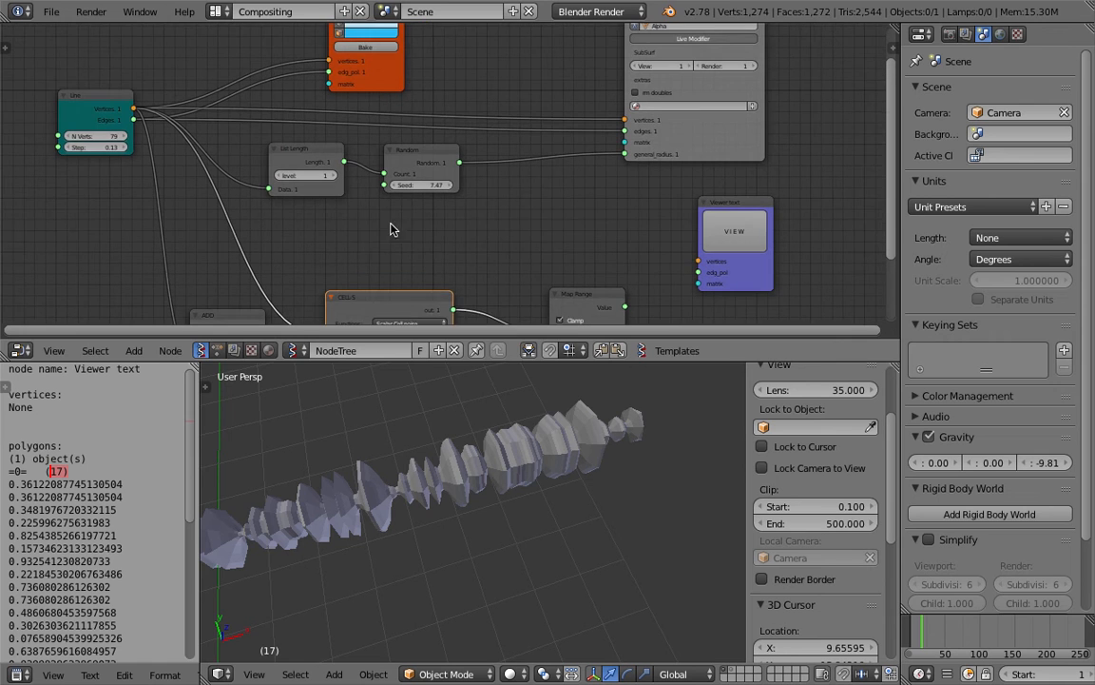
key(shift+a)
text(smath)
key(Return)
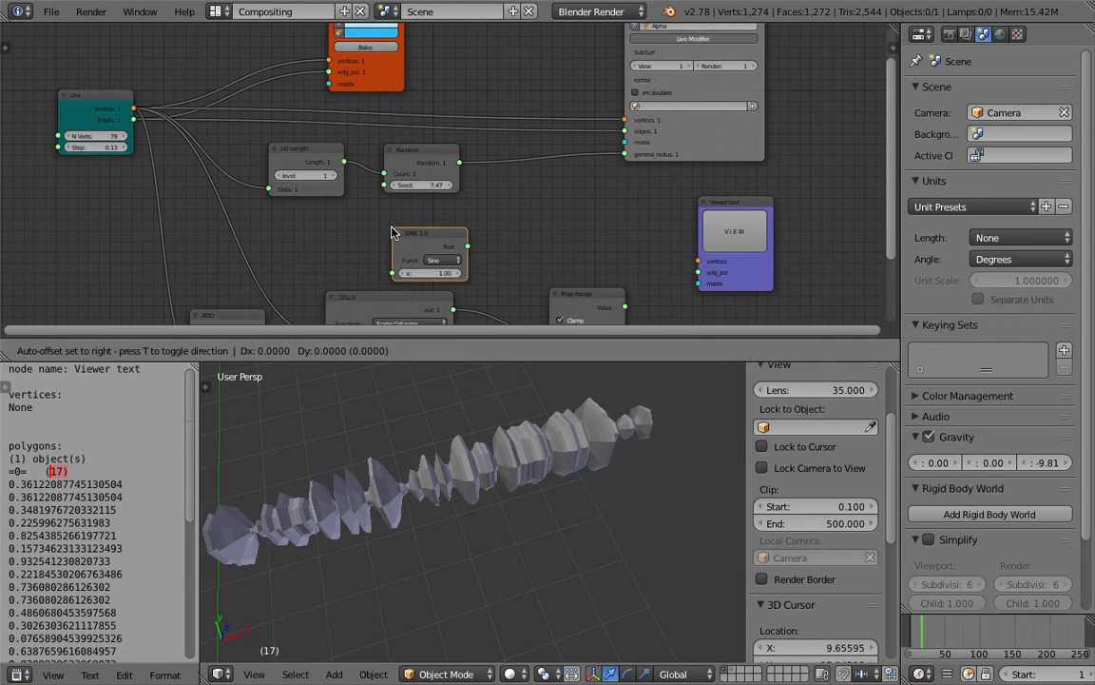
click(415, 233)
middle_drag(416, 233, 470, 181)
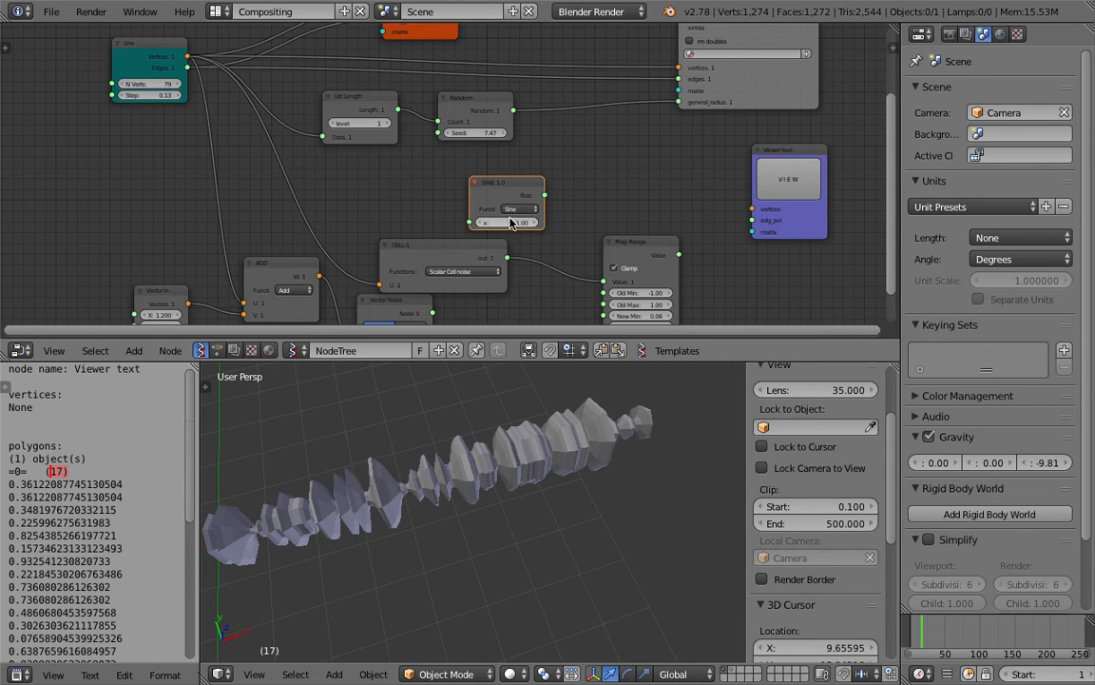
scroll(510, 223, up, 1)
drag(507, 196, 521, 190)
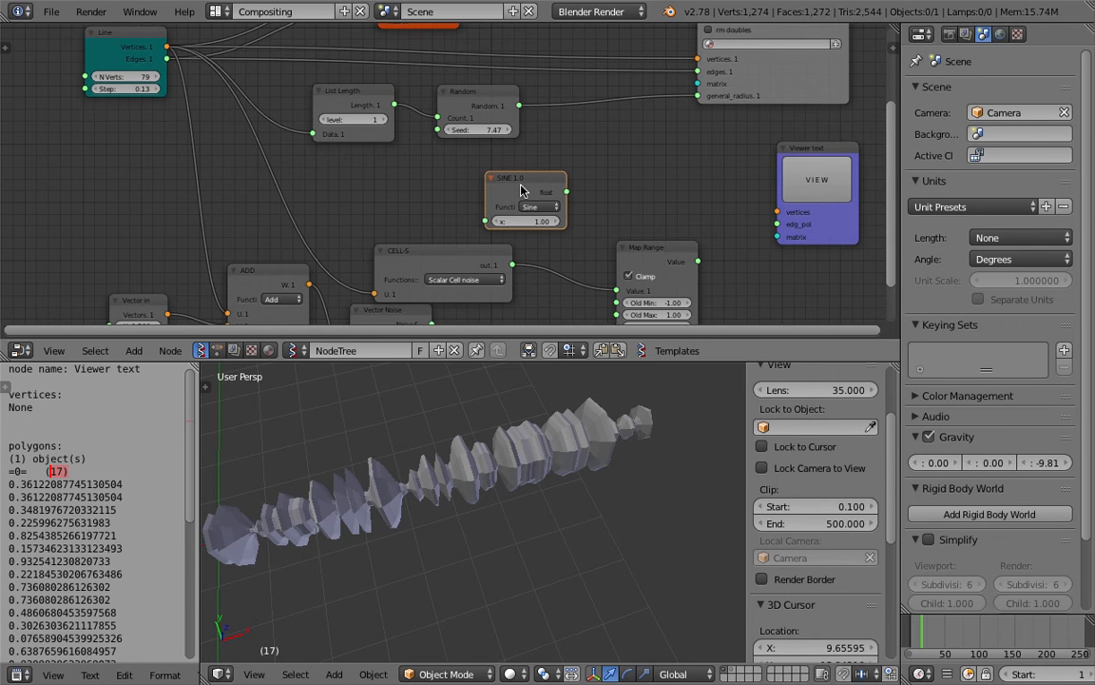
Step: Move the Line node further away from the List Length node
middle_drag(477, 187, 487, 216)
drag(123, 66, 93, 92)
middle_drag(329, 193, 343, 183)
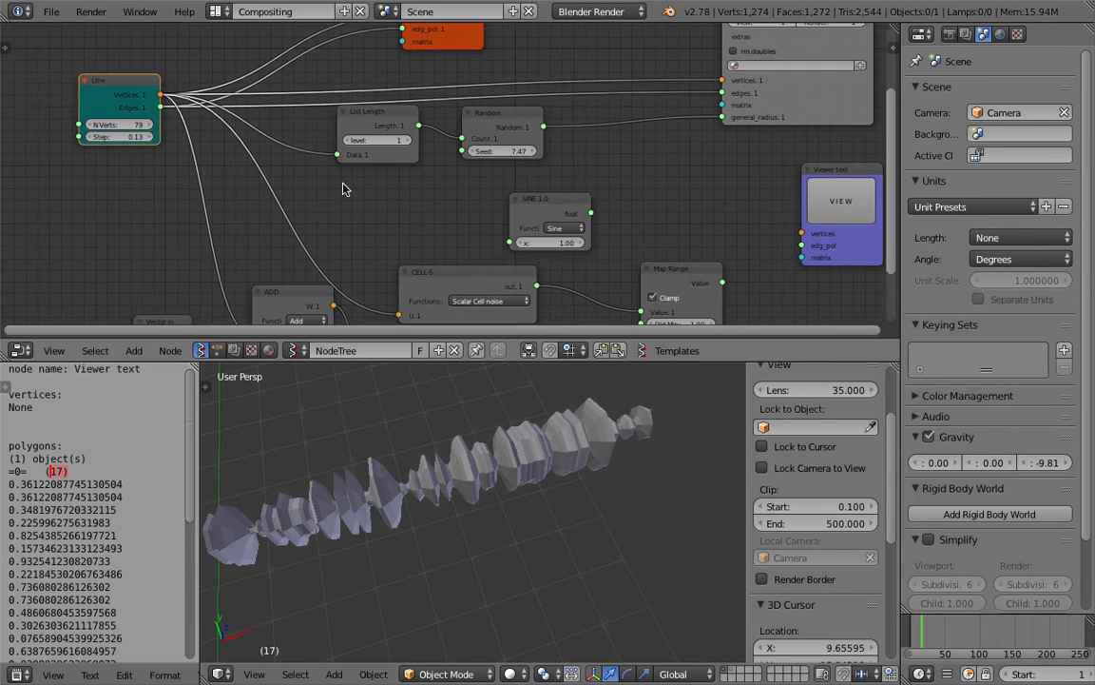
key(shift+a)
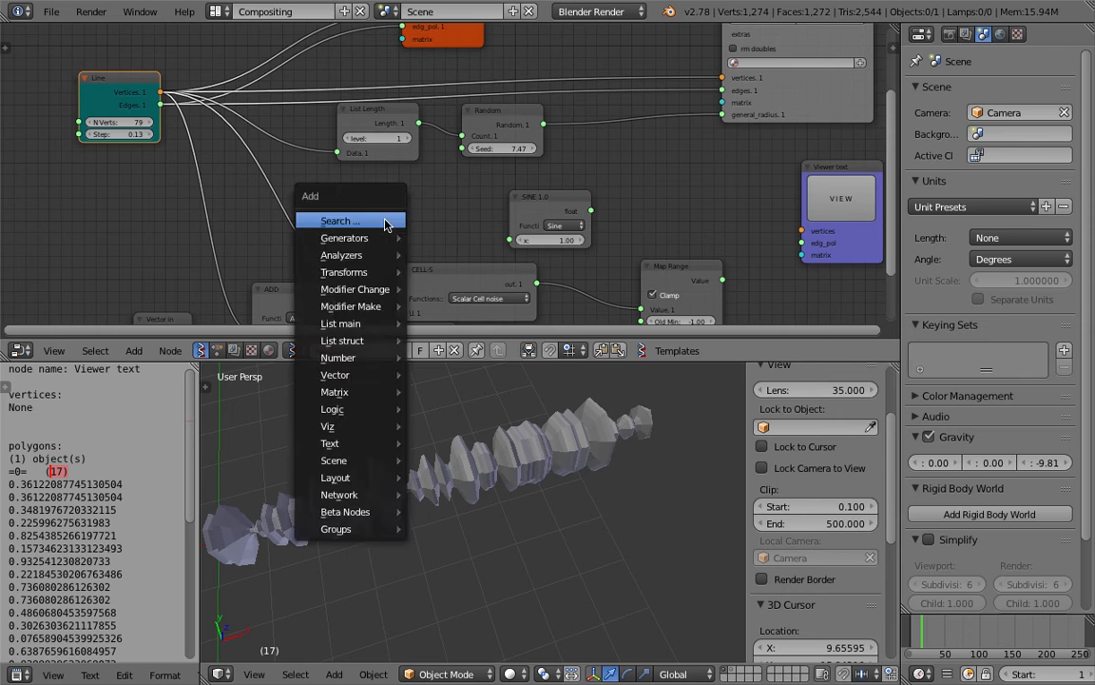
click(383, 220)
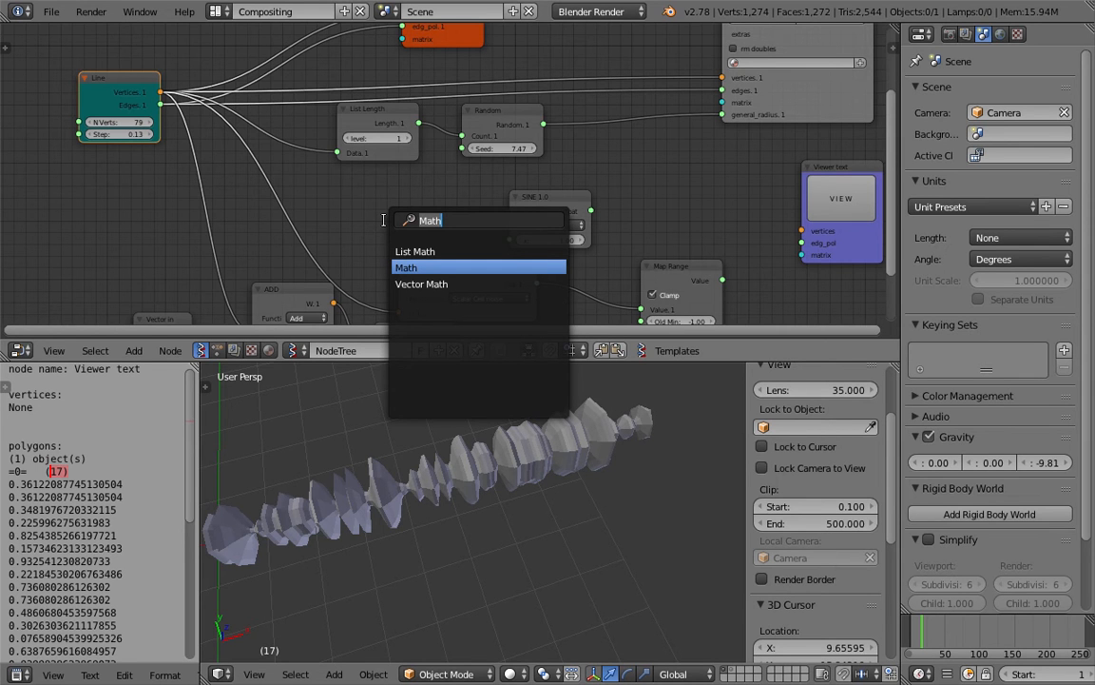
key(Escape)
middle_drag(375, 195, 381, 177)
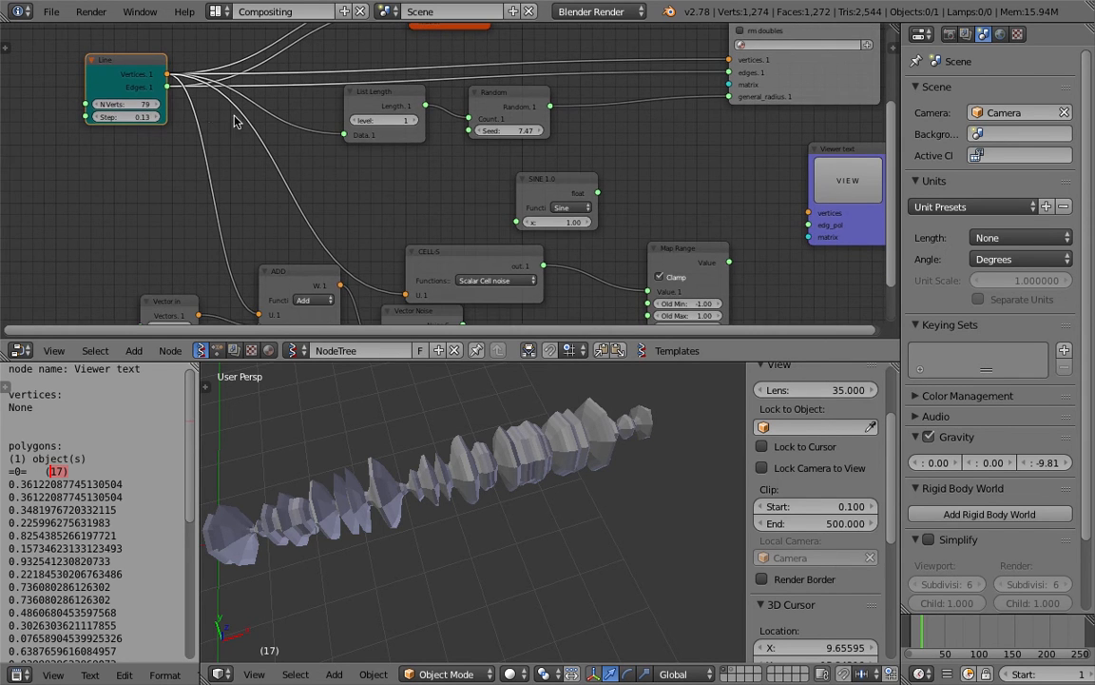
Step: Shift the Sine Math node closer to the Viewer text node to free space beneath List Length
scroll(371, 207, down, 1)
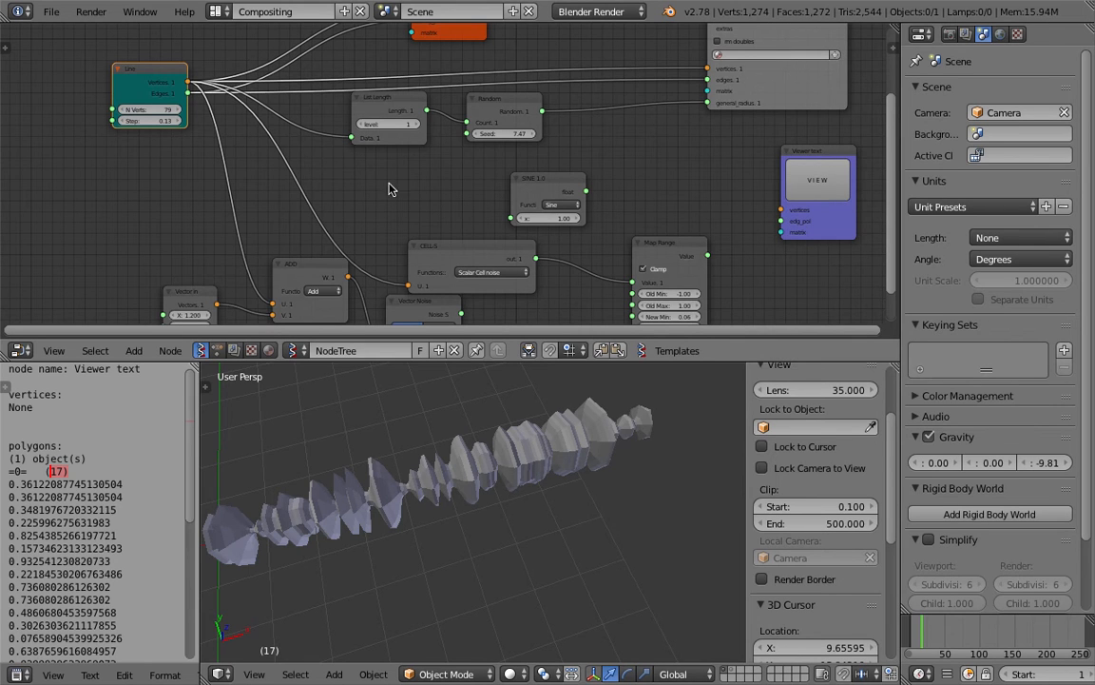
mouse_move(514, 196)
mouse_down()
mouse_move(419, 194)
mouse_move(534, 194)
mouse_up()
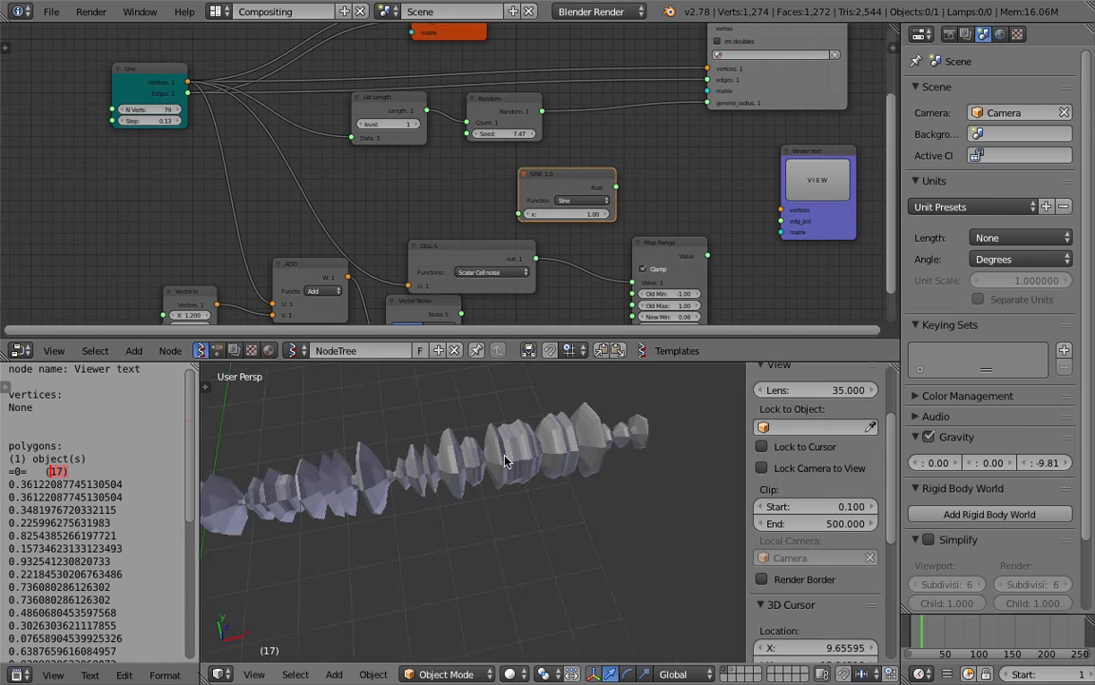
middle_drag(414, 237, 408, 222)
drag(528, 167, 562, 165)
key(alt+space)
text(vec)
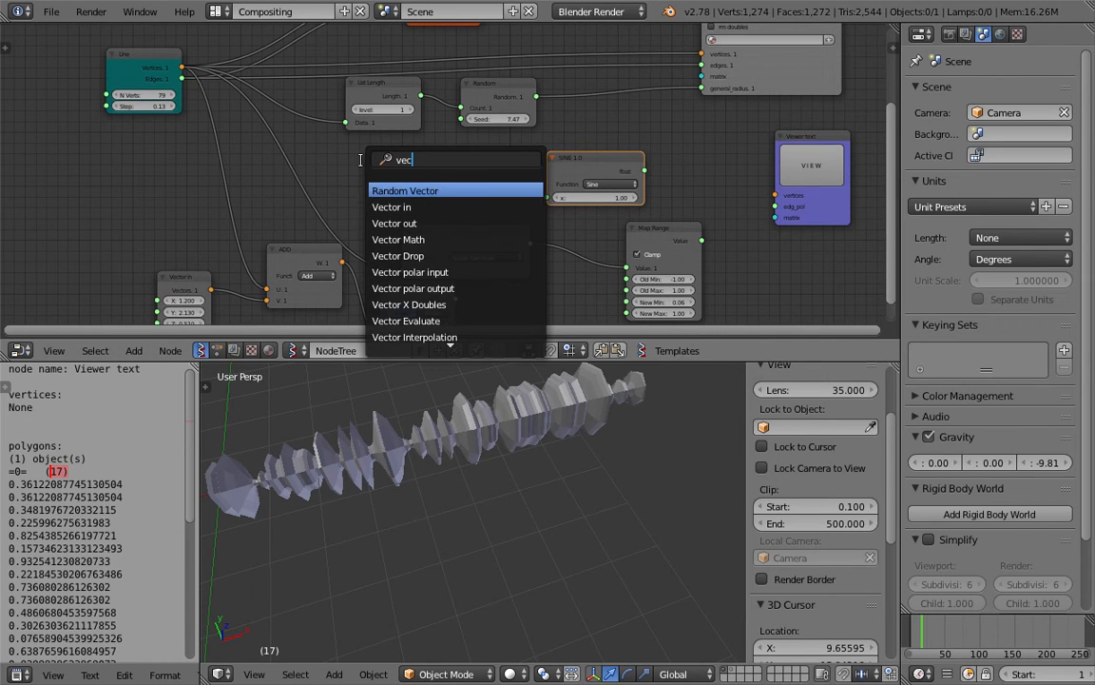
click(395, 213)
click(386, 189)
key(x)
Step: Add a Vector out node beneath List Length and feed it the Line node's vertices
key(alt+space)
text(vec)
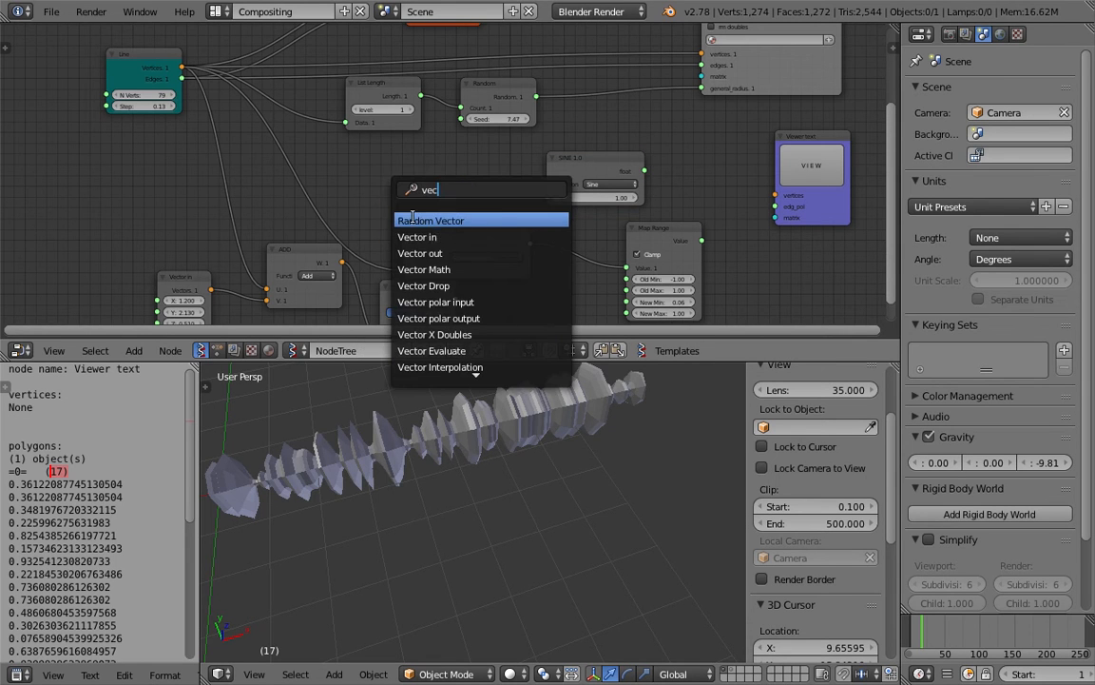
key(Down)
key(Down)
key(Return)
click(360, 163)
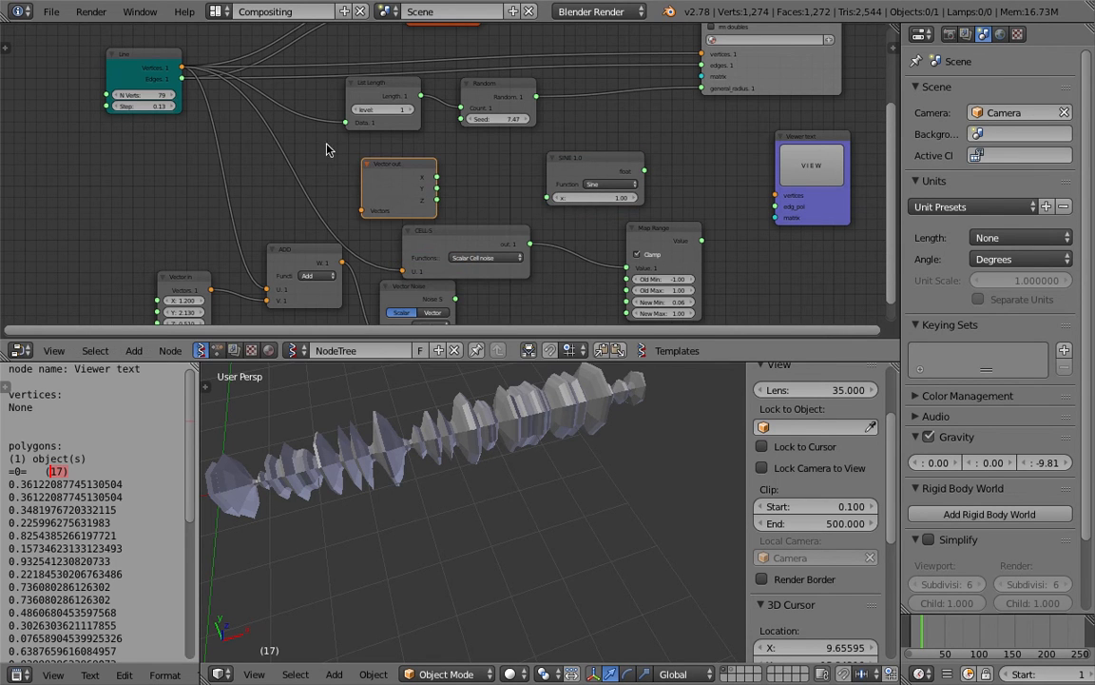
drag(182, 70, 364, 210)
Step: Raise the Sine node and output Vector out's X values through the edg_pol input of Viewer text
drag(436, 177, 796, 182)
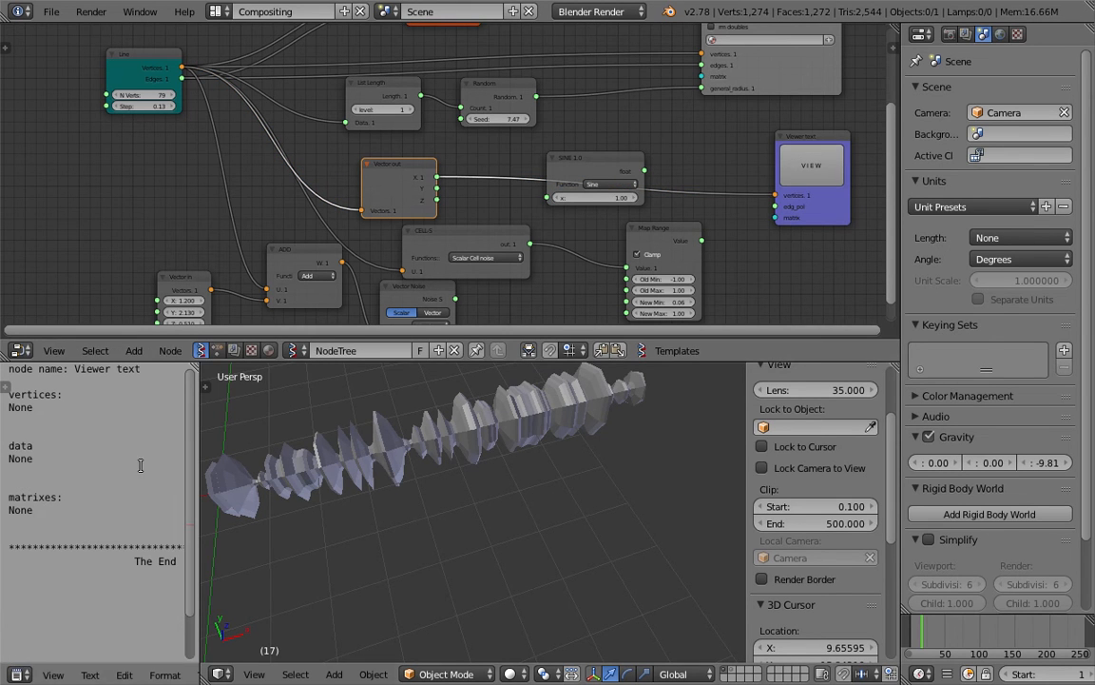
click(810, 161)
drag(577, 162, 623, 138)
drag(442, 178, 780, 206)
click(798, 182)
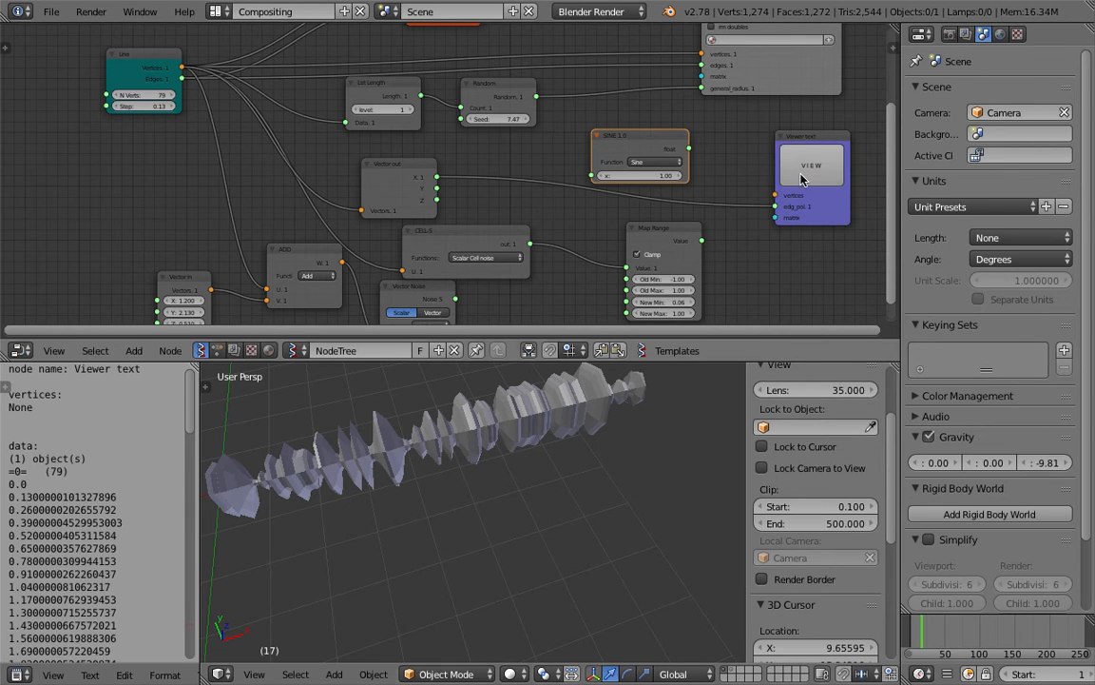
Step: Look through the X coordinates listed in the text output and save the file
scroll(62, 485, down, 8)
scroll(62, 485, down, 15)
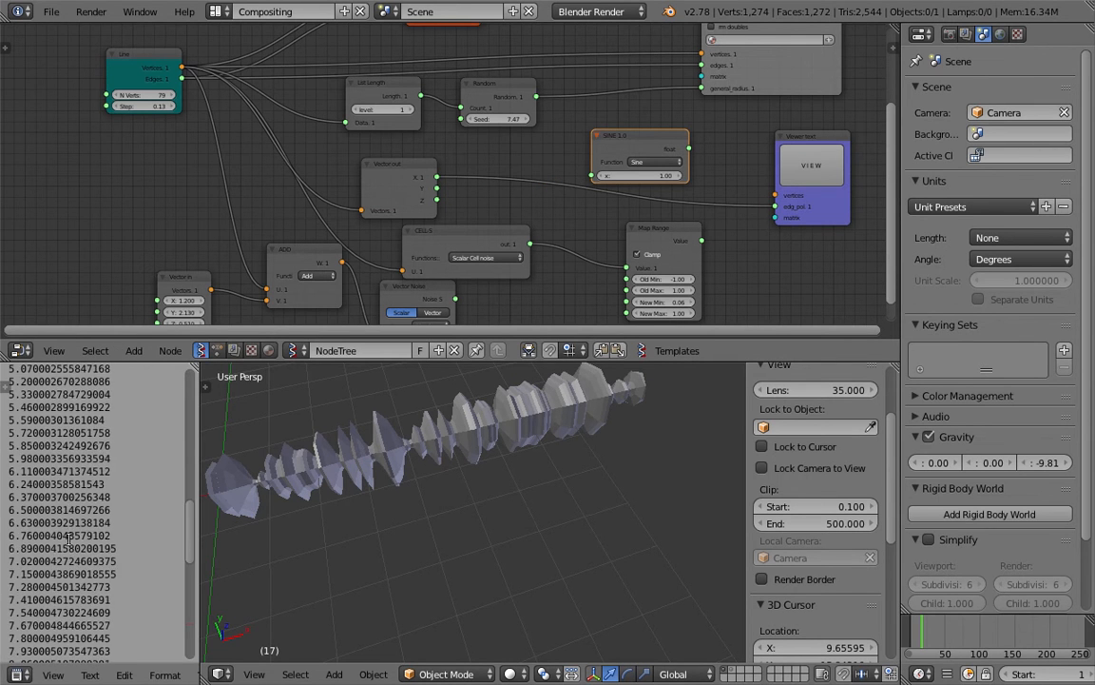
scroll(62, 485, up, 13)
scroll(354, 519, up, 10)
scroll(354, 519, down, 10)
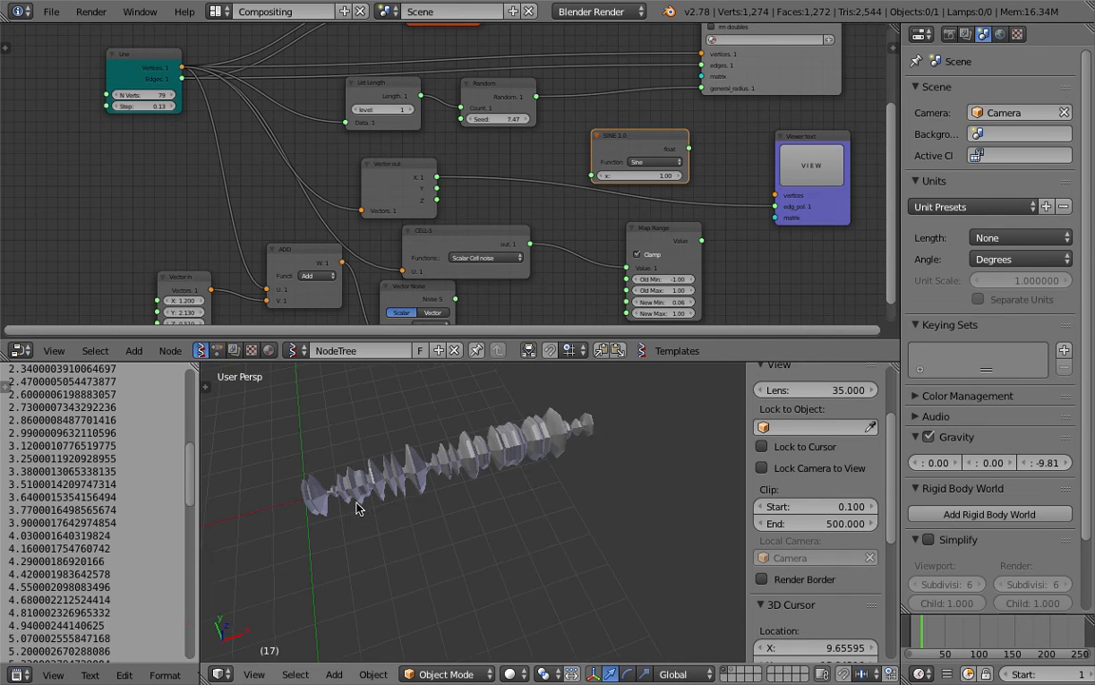
key(ctrl+s)
click(567, 476)
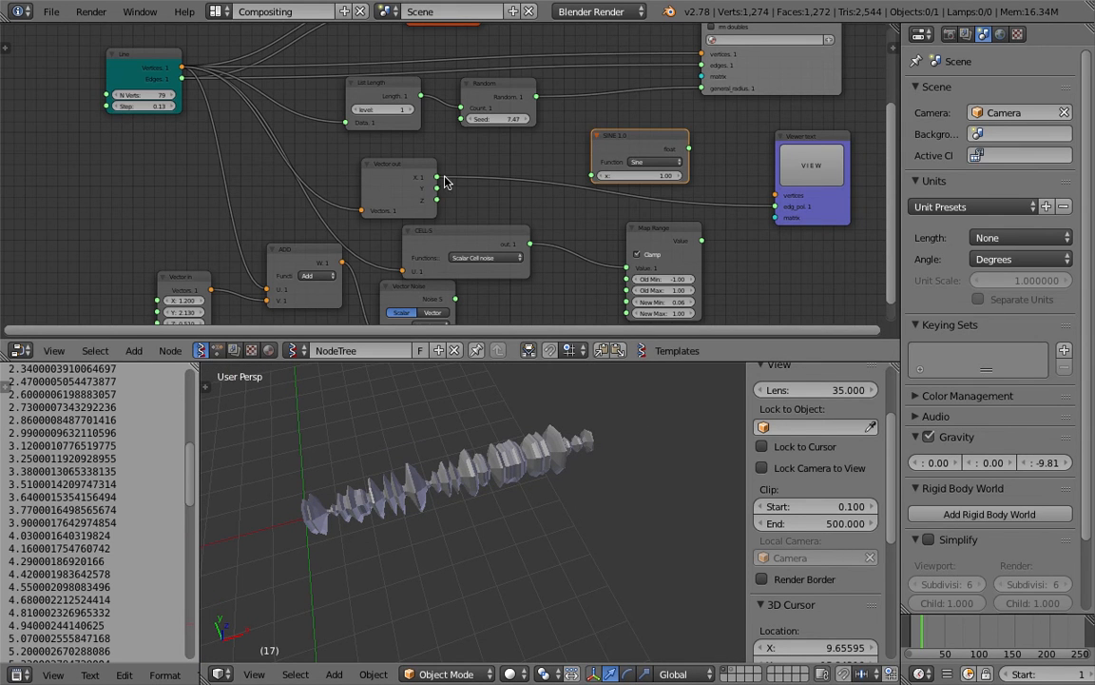
Step: Connect Vector out's X to the Sine node, output the sine values through Viewer text's edg_pol input and save the file
drag(444, 176, 492, 167)
drag(576, 175, 592, 176)
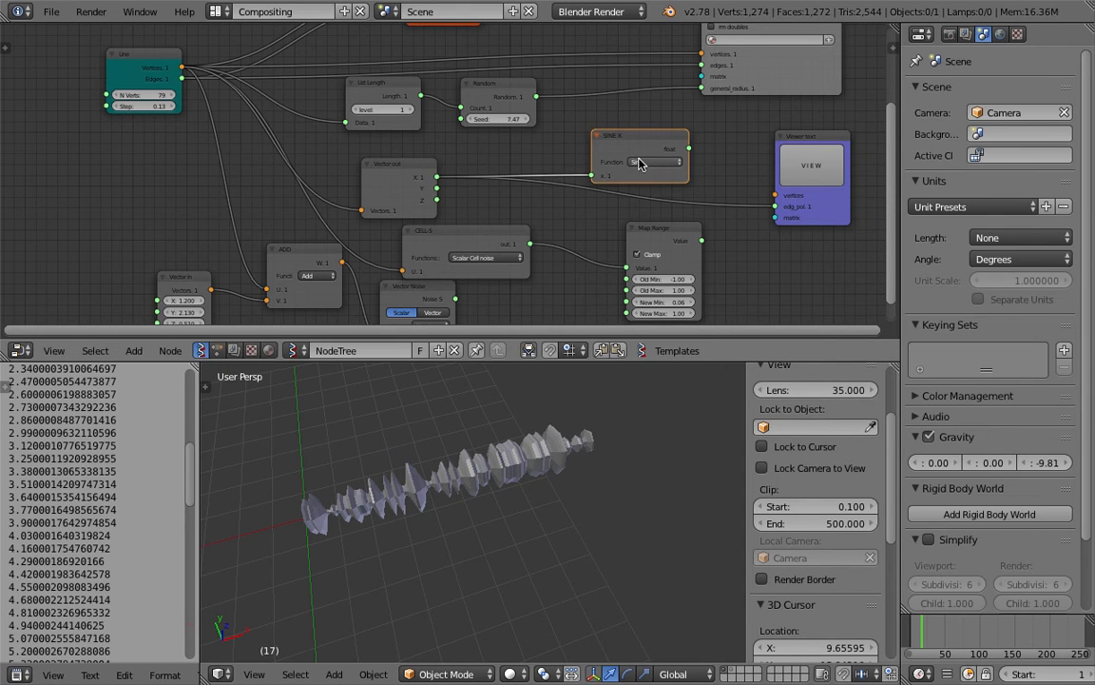
drag(692, 150, 775, 195)
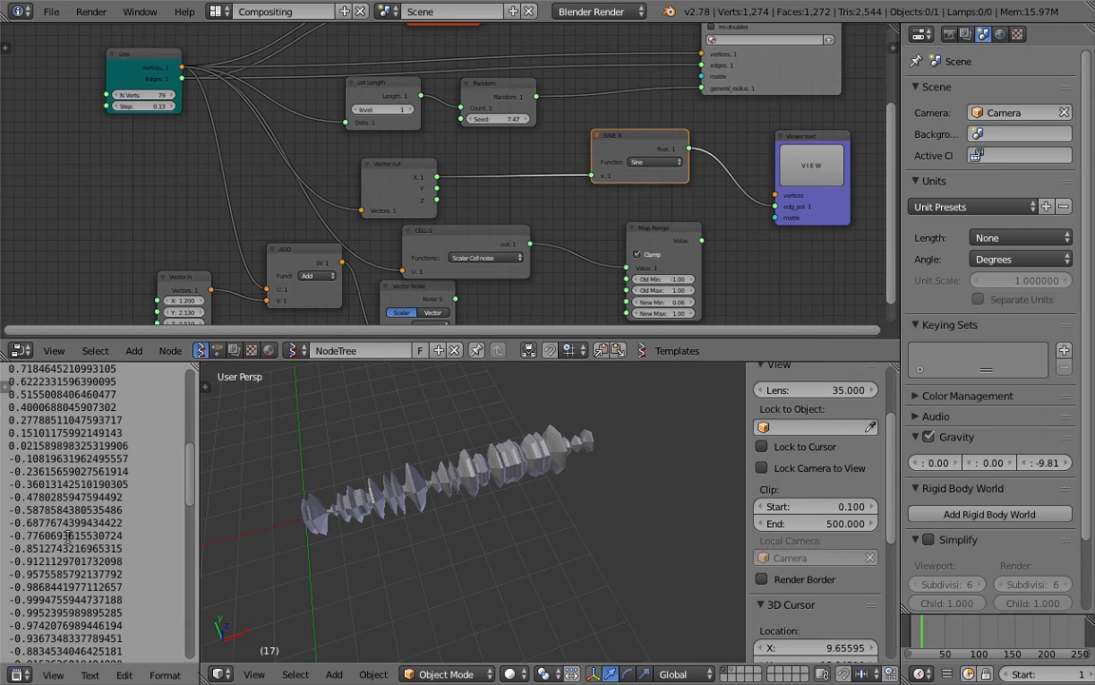
scroll(33, 521, down, 6)
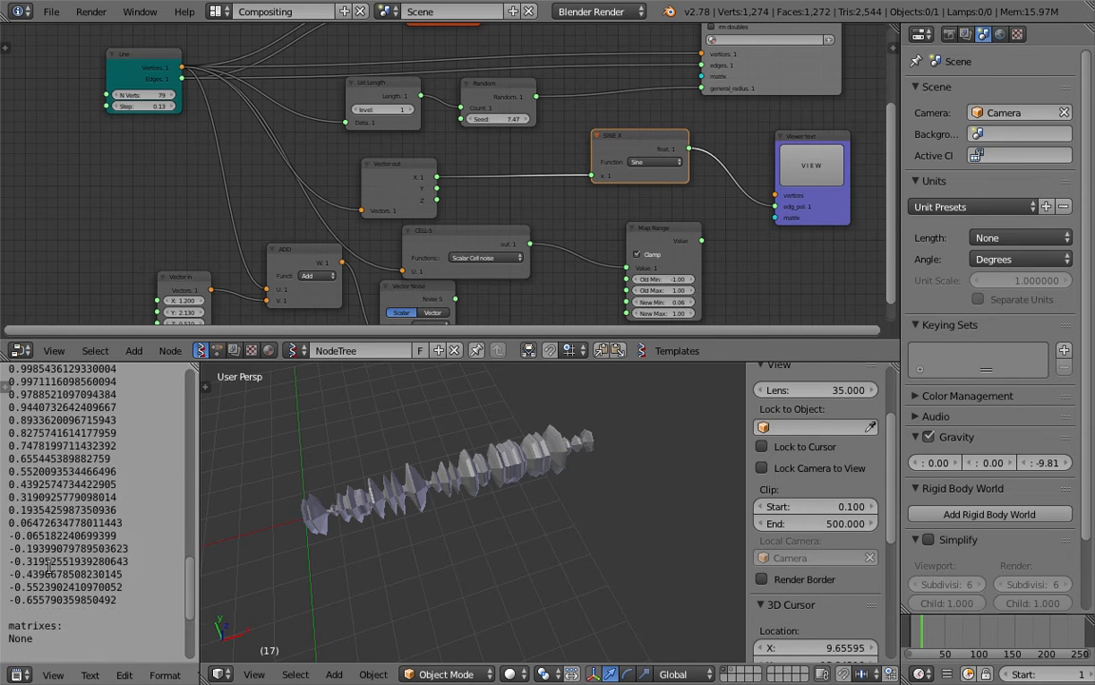
key(ctrl+s)
Step: Duplicate the Map Range node and insert the copy between the Sine and Viewer text nodes
middle_drag(568, 248, 501, 249)
key(ctrl+s)
click(499, 168)
click(587, 238)
key(shift+d)
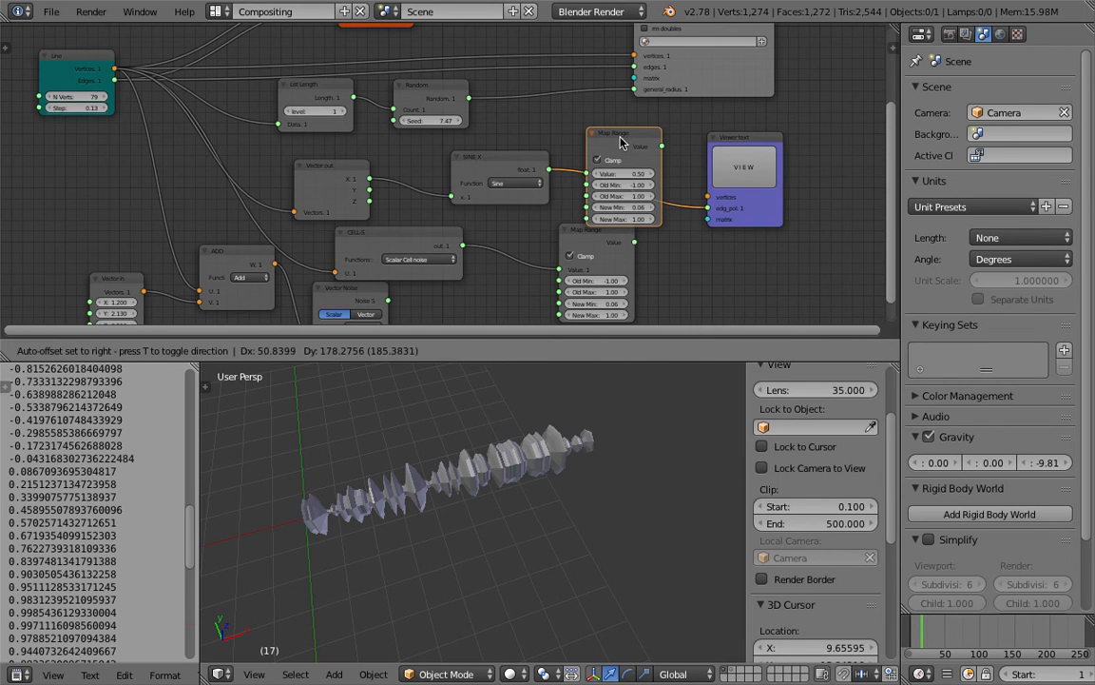
click(620, 142)
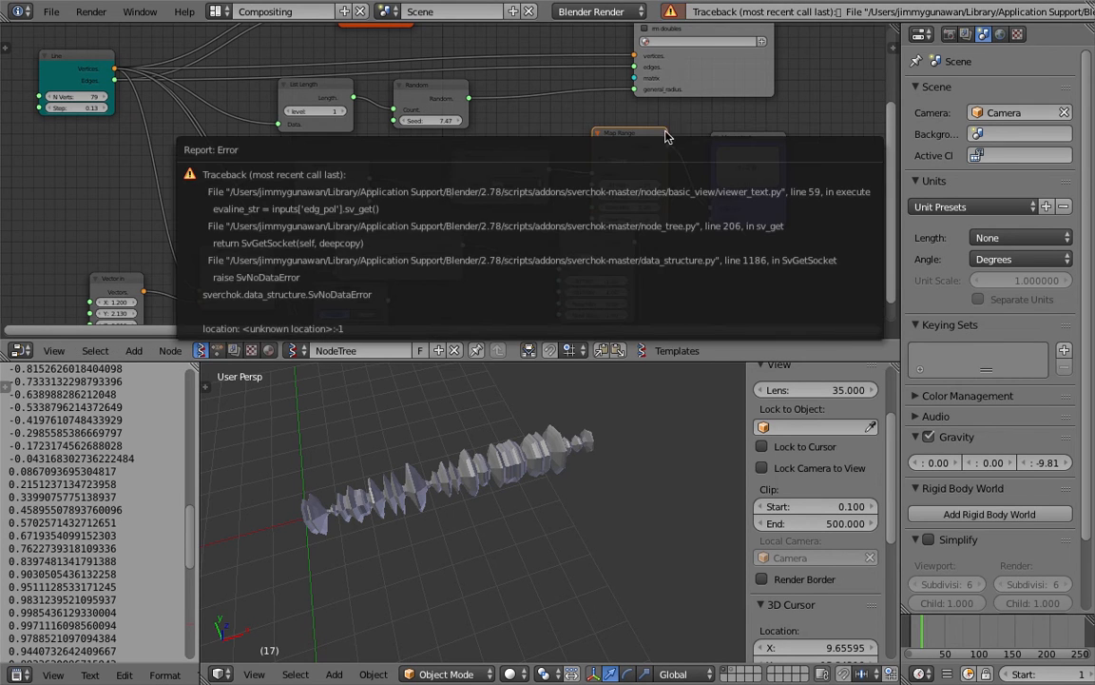
key(ctrl+s)
click(681, 123)
drag(644, 132, 656, 128)
Step: Spread out the original Map Range, Sine and Viewer text nodes around the duplicated Map Range, saving the file along the way
scroll(658, 141, up, 2)
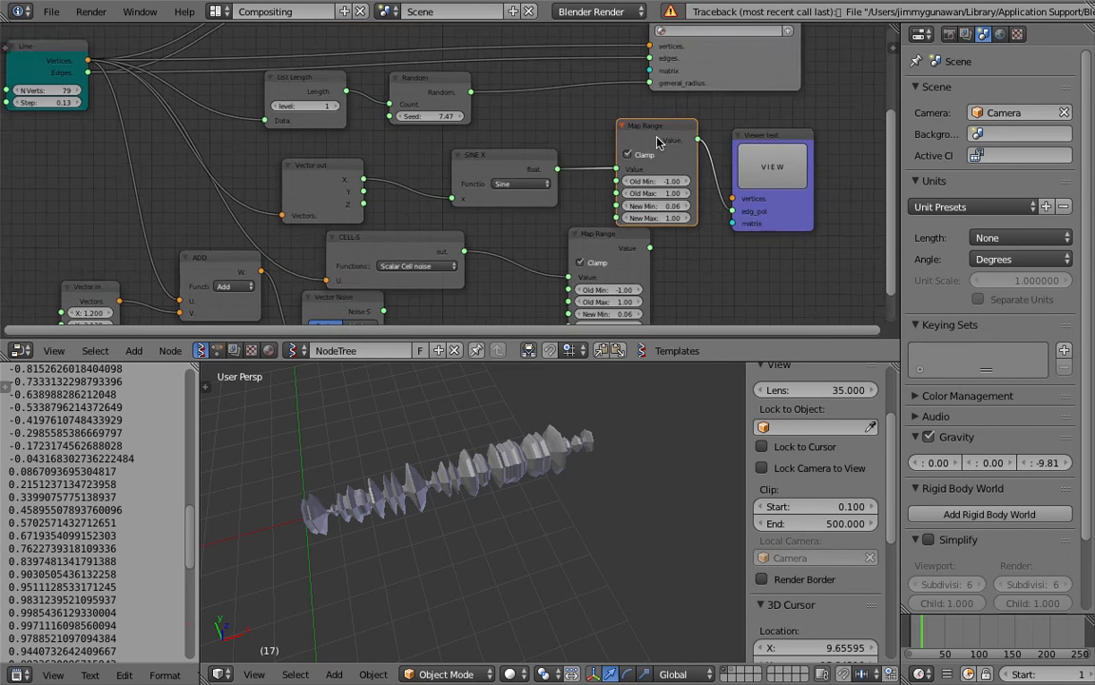
drag(635, 236, 629, 260)
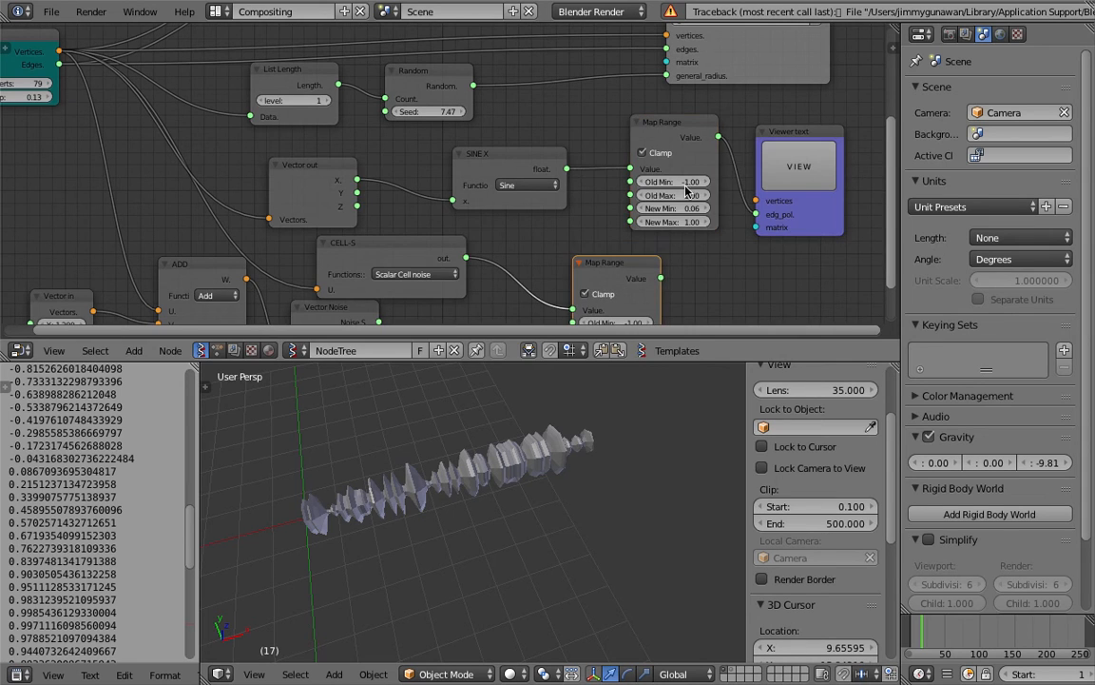
click(761, 176)
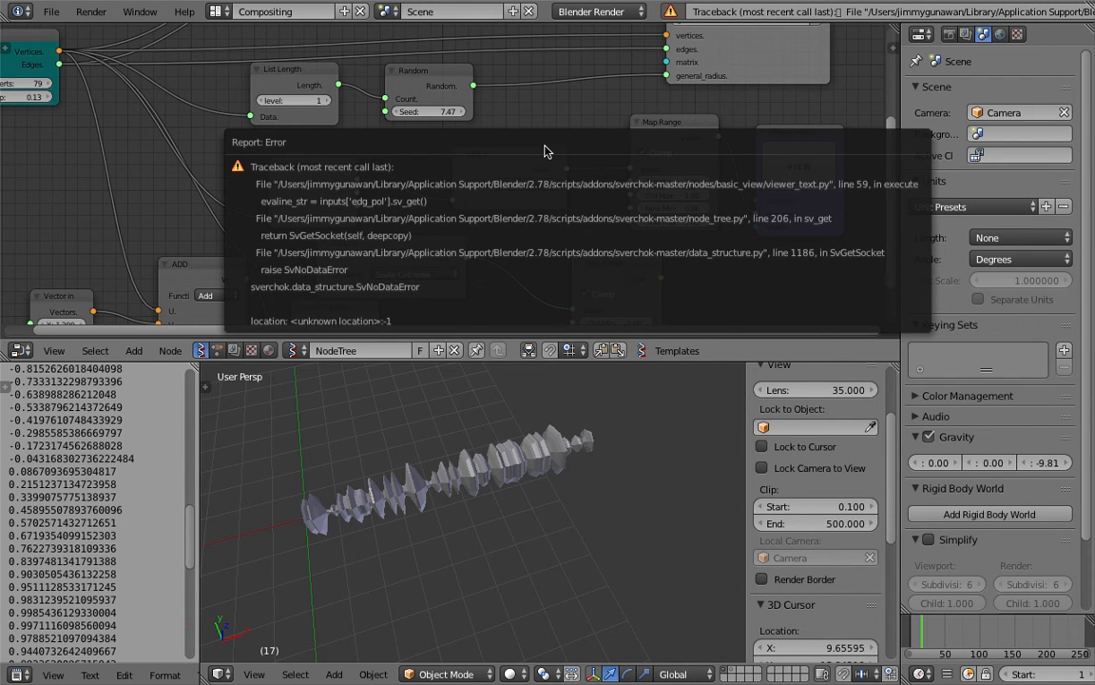
key(ctrl+s)
click(514, 106)
drag(536, 170, 512, 168)
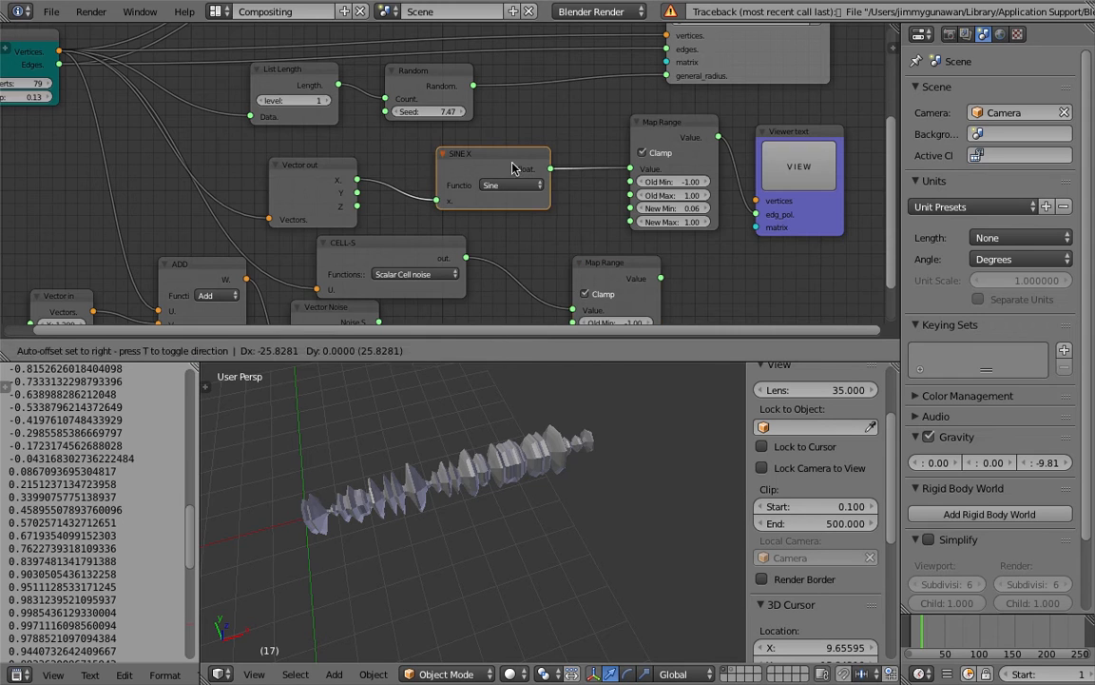
drag(778, 136, 795, 136)
middle_drag(757, 141, 651, 143)
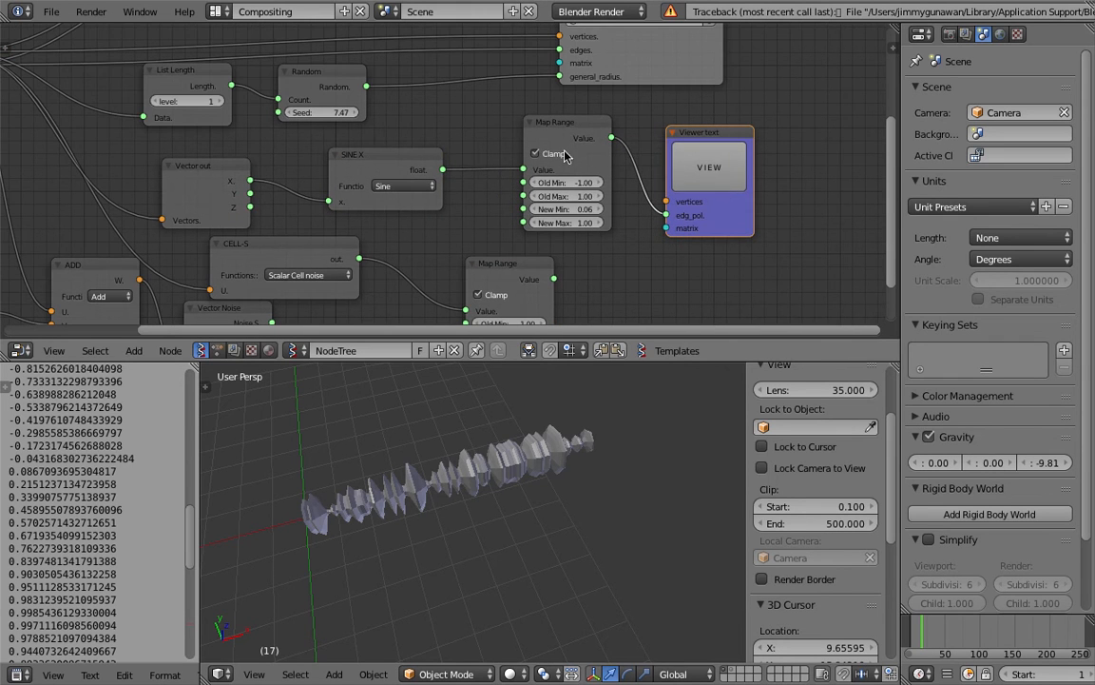
Step: Refresh the Viewer text output, return to the start of the remapped values and save the file
click(715, 173)
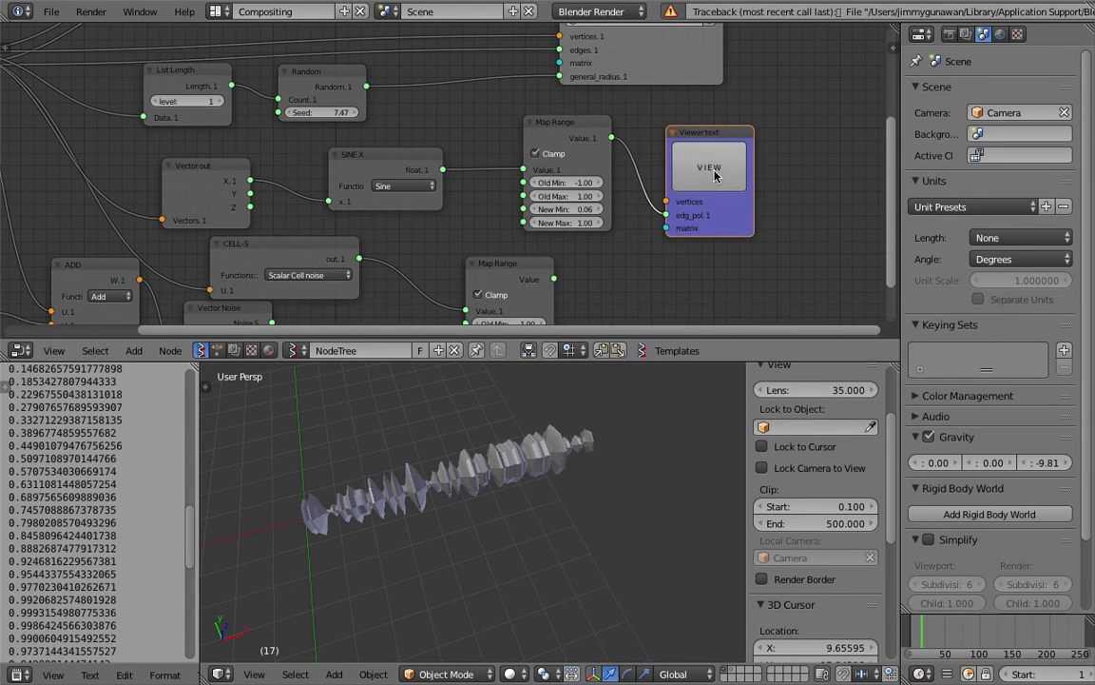
drag(191, 513, 205, 352)
scroll(501, 177, down, 1)
middle_drag(501, 177, 555, 195)
key(ctrl+s)
click(555, 194)
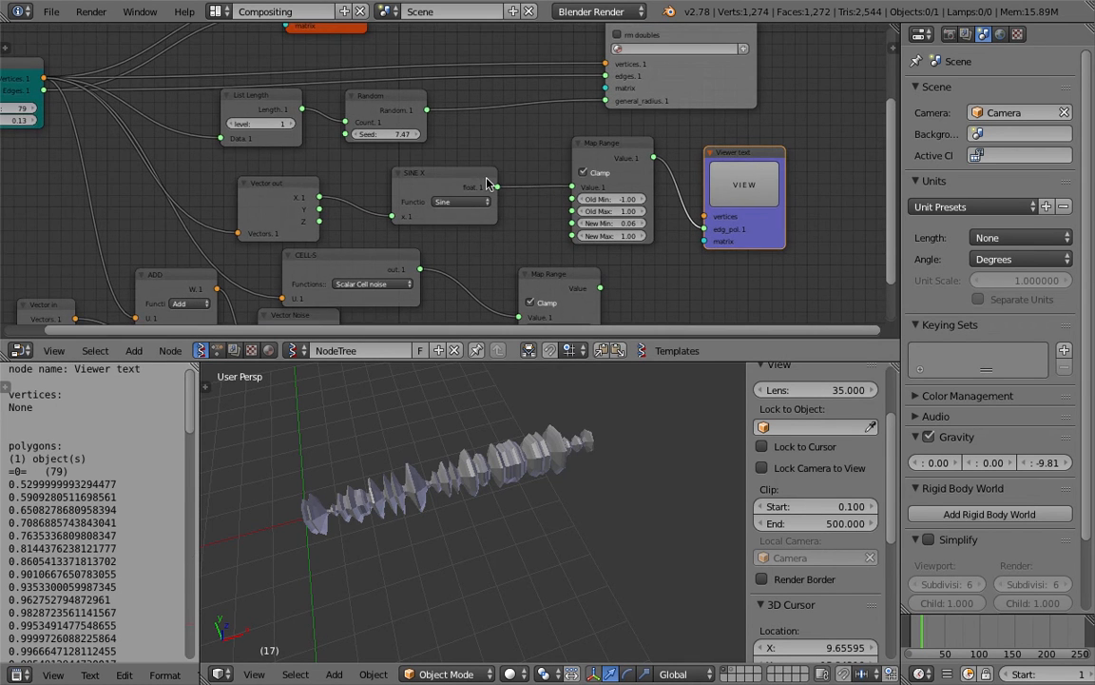
Step: Try to connect the Sine node's float output directly to the skin node's general_radius input
click(487, 183)
middle_drag(487, 182, 510, 184)
drag(510, 211, 502, 204)
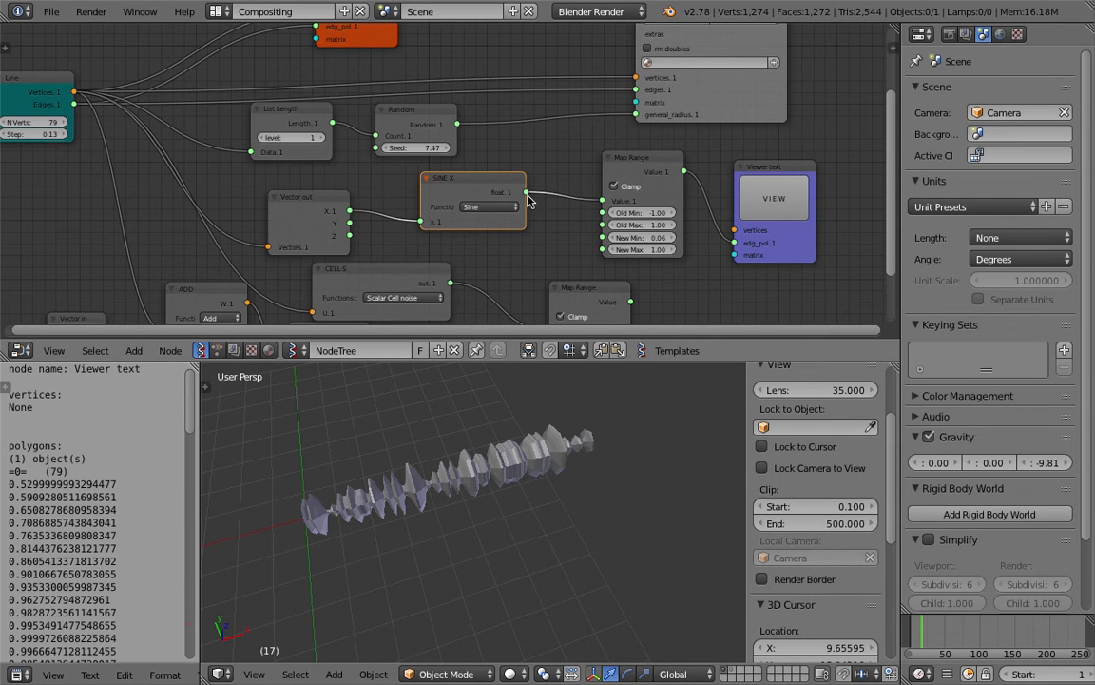
drag(527, 194, 568, 176)
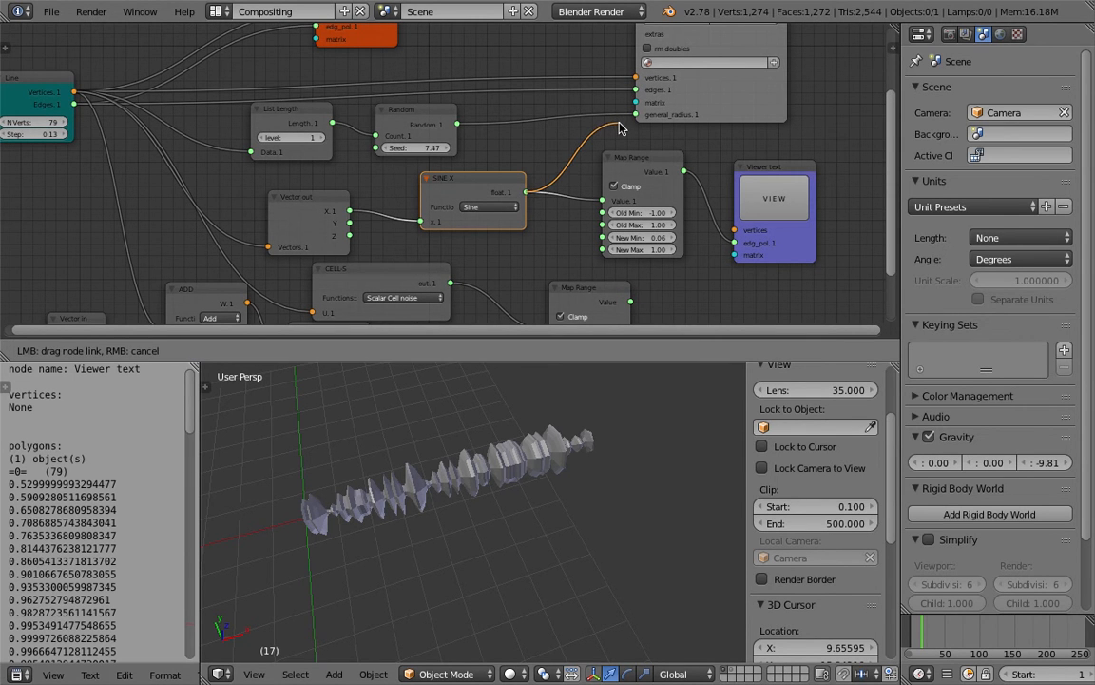
drag(633, 118, 635, 115)
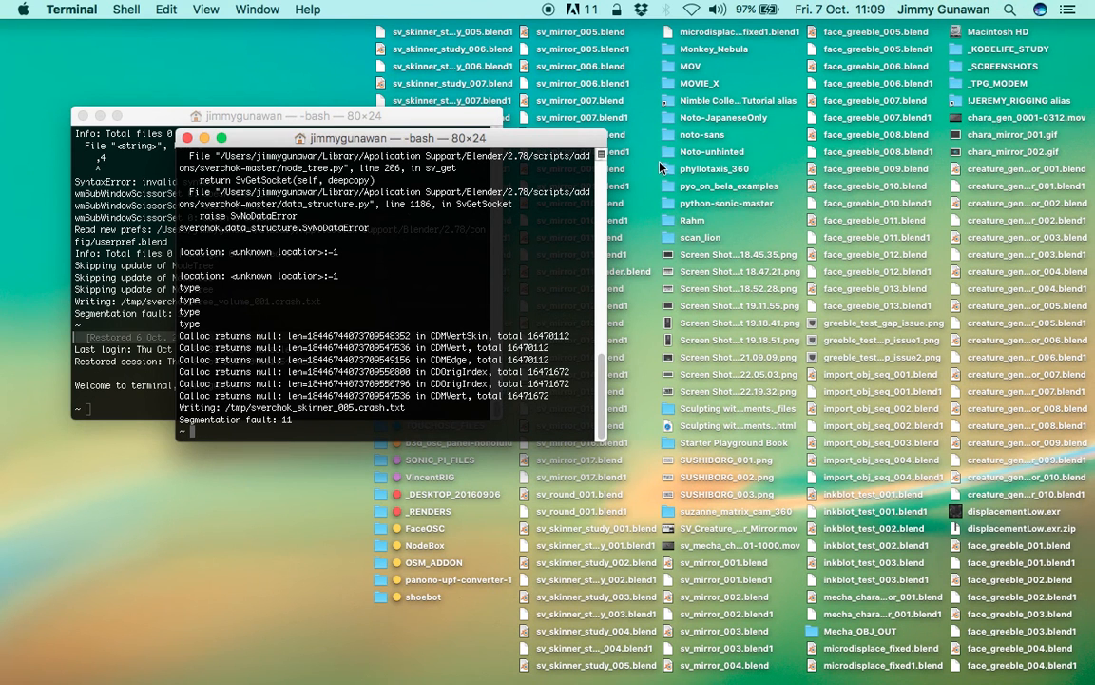
Step: Dismiss the problem report and relaunch Blender with the RUN_BLENDER application
click(1011, 10)
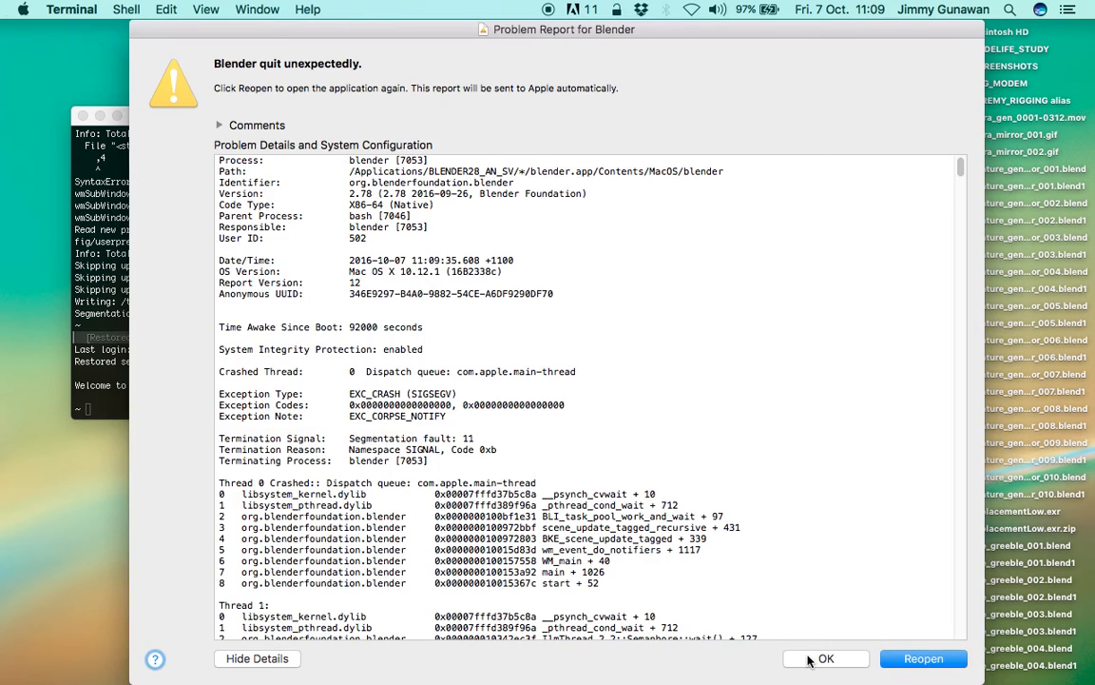
click(825, 658)
key(super+space)
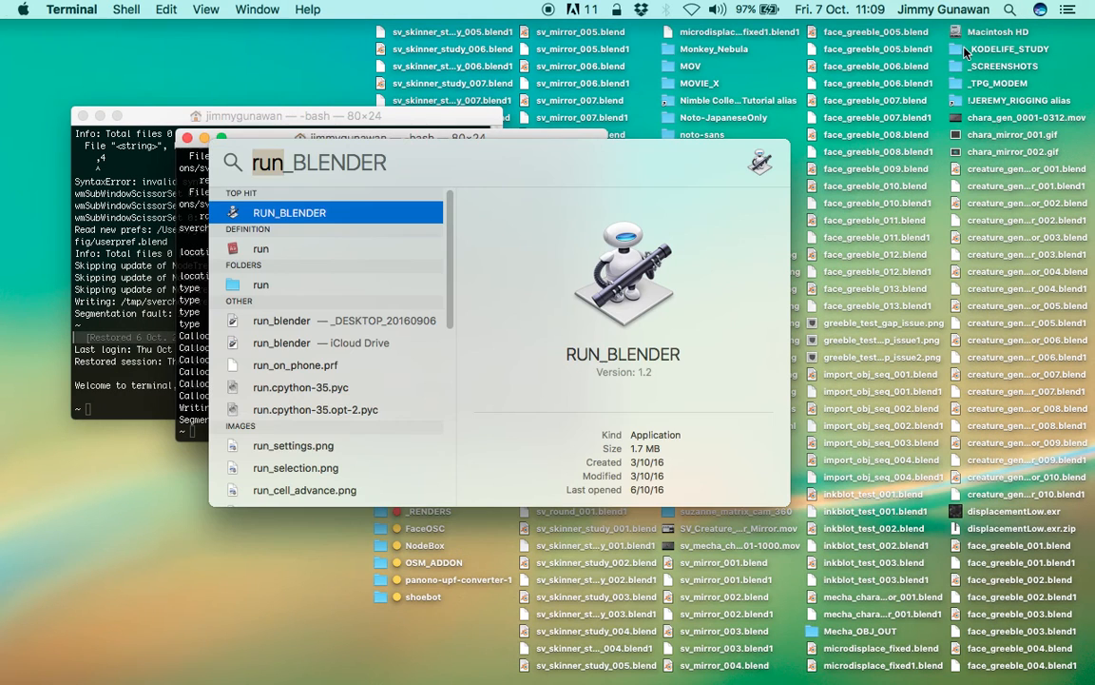
click(335, 214)
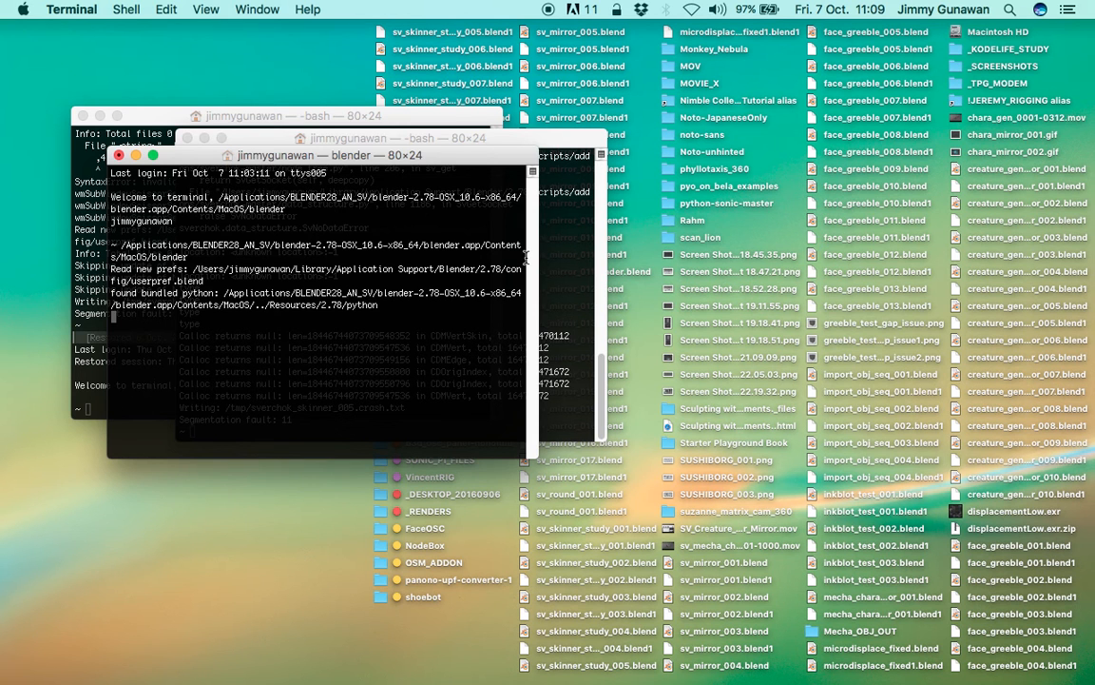
drag(436, 164, 451, 162)
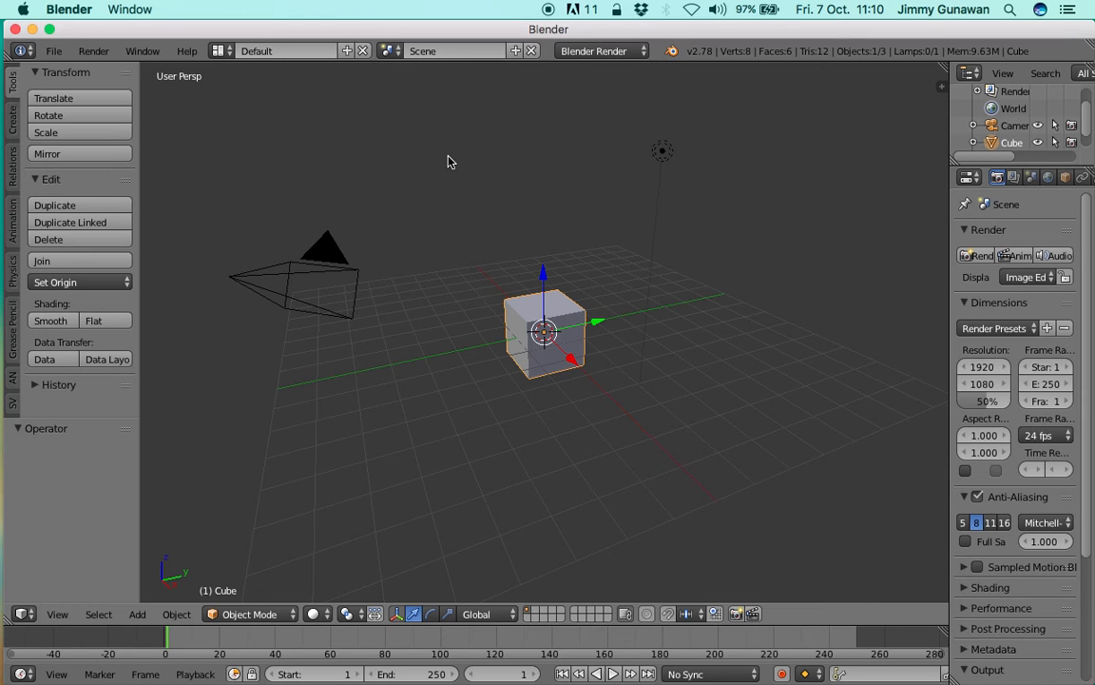
Step: Reopen sverchok_skinner_005.blend from the recent files and save it
click(391, 139)
click(54, 50)
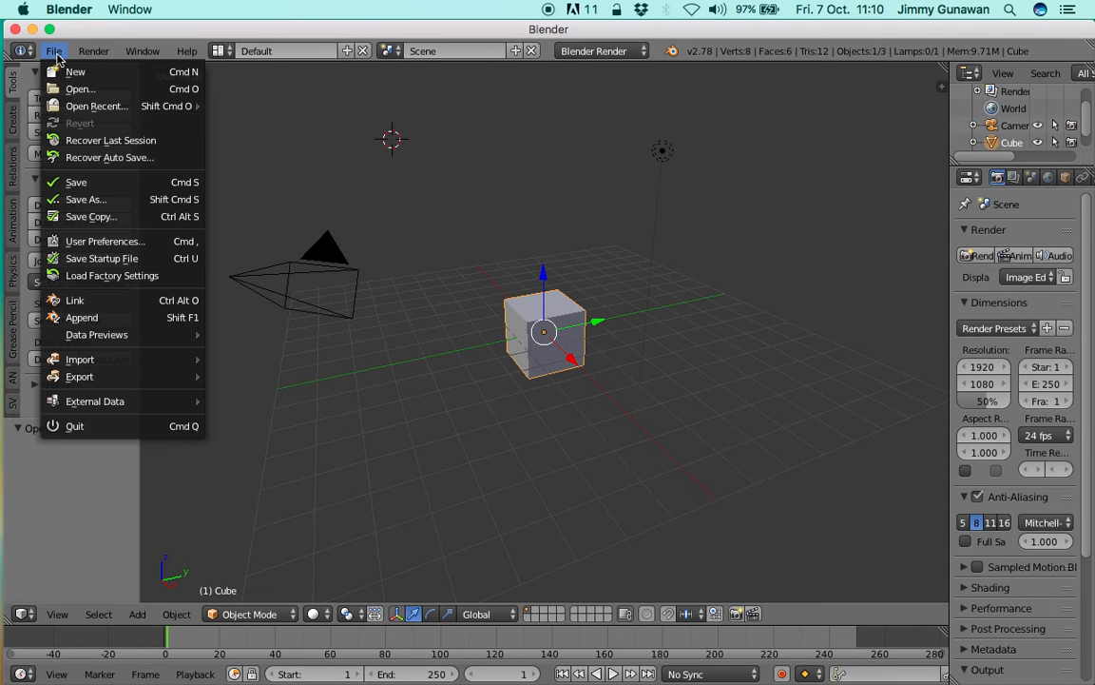
mouse_move(122, 107)
click(245, 106)
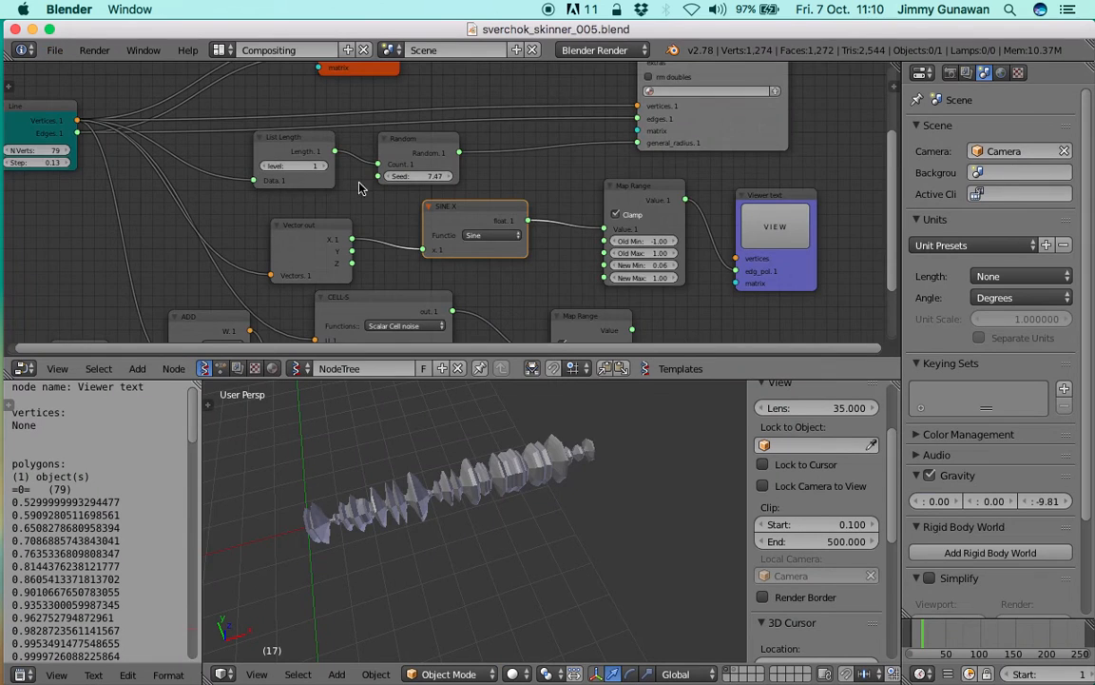
key(super+s)
Step: Set New Min to 0.15 and turn off Clamp on the Map Range node fed by Sine, saving the file
middle_drag(514, 266, 442, 224)
click(484, 259)
scroll(466, 224, up, 2)
drag(591, 235, 628, 235)
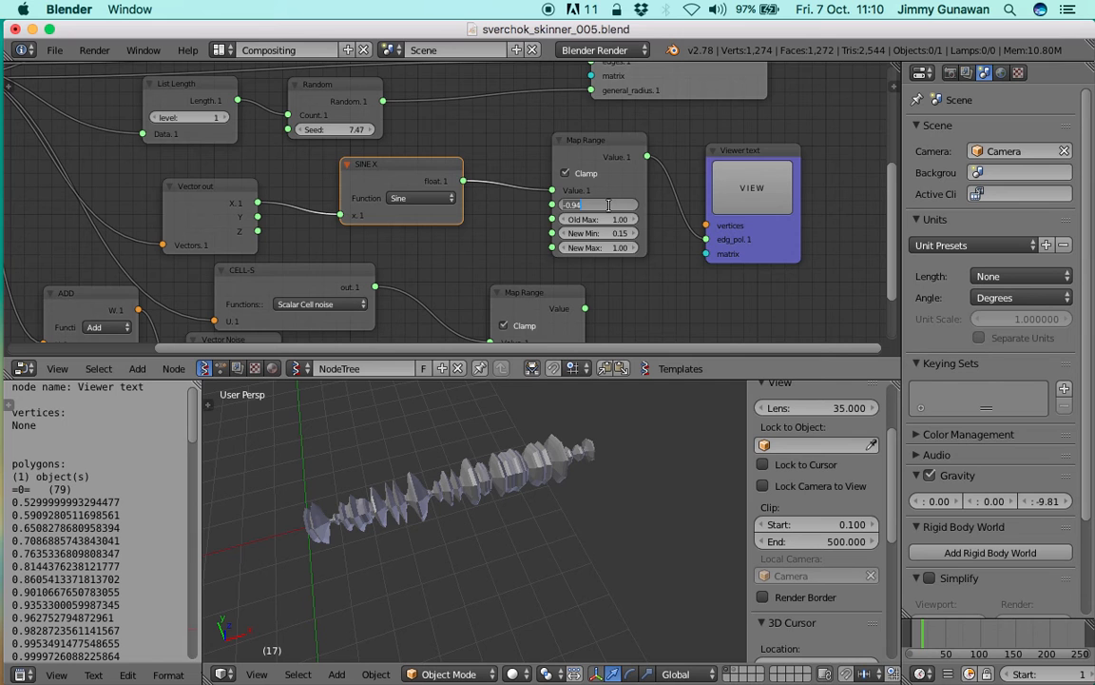
click(589, 175)
key(super+s)
click(591, 175)
Step: Move the Sine node closer to its Map Range node and save the file
scroll(556, 173, down, 2)
middle_drag(534, 172, 530, 185)
drag(418, 191, 453, 187)
key(super+s)
click(454, 187)
Step: Refresh the Viewer text output, look through the remapped sine values and save the file
click(697, 218)
scroll(73, 532, down, 12)
scroll(74, 534, down, 8)
scroll(76, 528, up, 12)
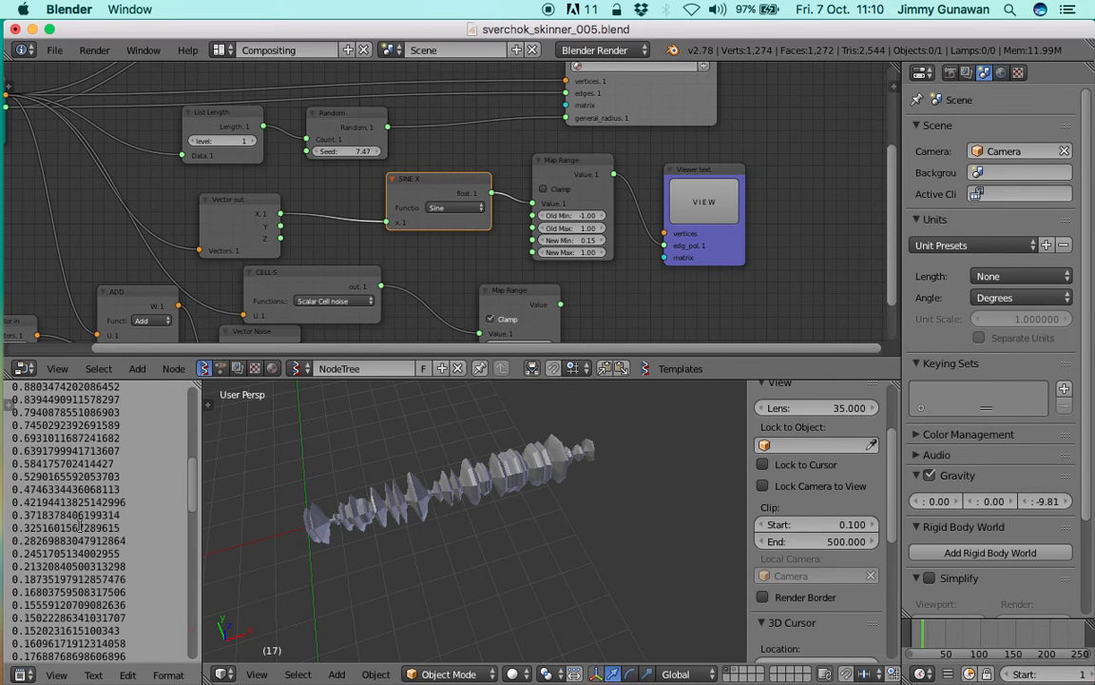
scroll(79, 521, up, 10)
key(super+s)
click(63, 489)
Step: Move the Skin Mesher node aside and connect the sine Map Range's Value output to its general_radius input
middle_drag(428, 238, 473, 255)
scroll(474, 255, down, 2)
scroll(127, 159, up, 1)
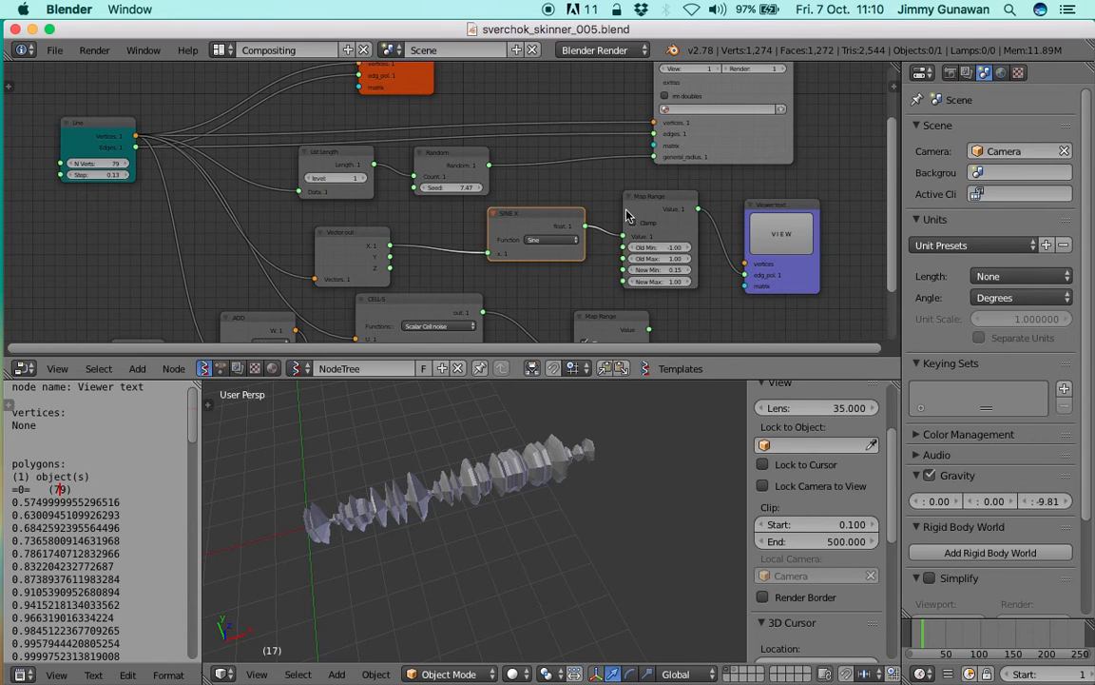
scroll(627, 217, up, 5)
click(718, 113)
drag(679, 201, 725, 195)
drag(711, 281, 718, 223)
mouse_move(780, 198)
mouse_down()
mouse_move(815, 201)
mouse_move(789, 201)
mouse_up()
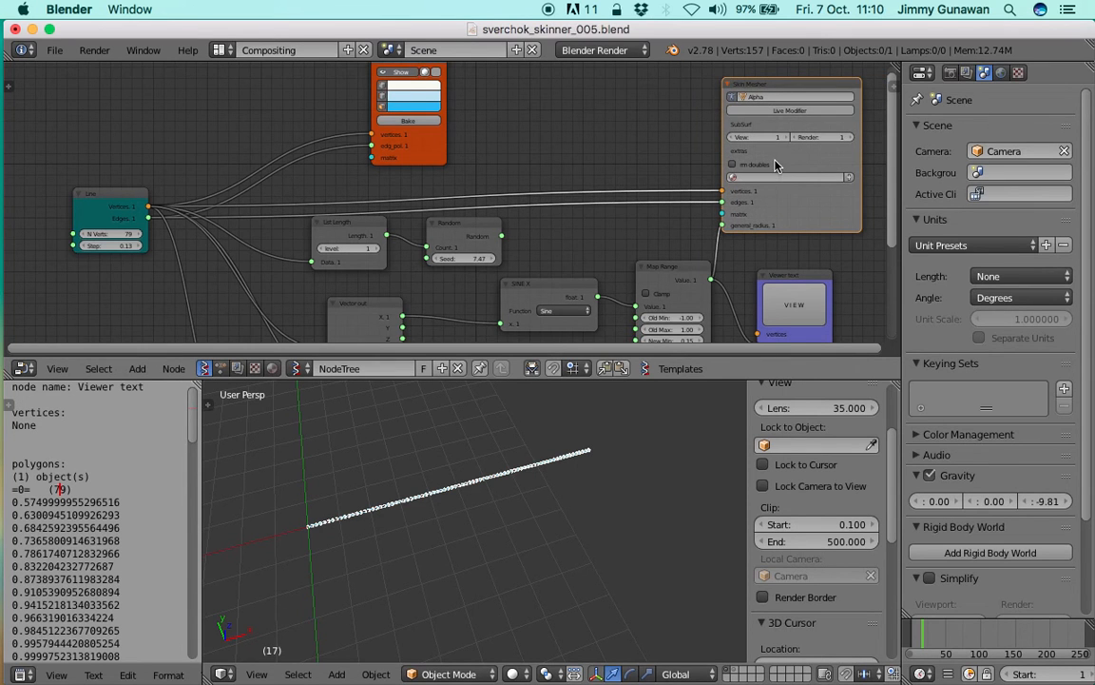
Step: Generate the skin mesh along the line by running Live Modifier on the Skin Mesher node
click(764, 113)
mouse_move(526, 531)
middle_down()
mouse_move(568, 472)
mouse_move(521, 544)
middle_up()
scroll(452, 286, up, 1)
middle_drag(453, 287, 423, 219)
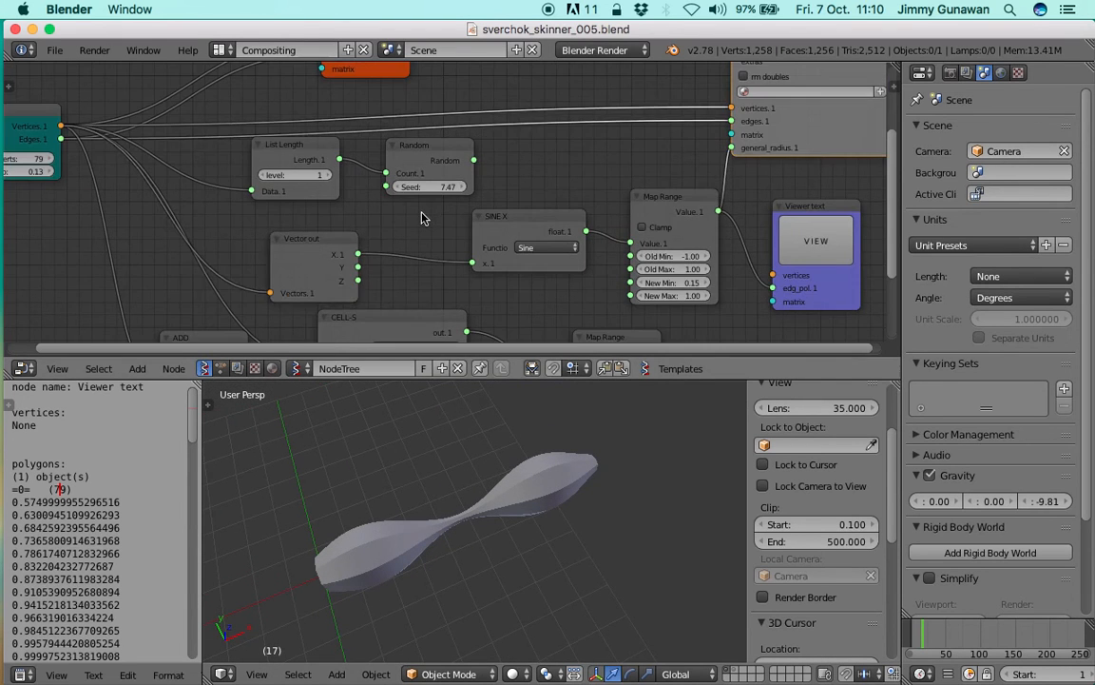
Step: Rearrange the Vector out, Sine, List Length and Random nodes to clear space around the sine chain, and save the file
drag(343, 238, 308, 239)
scroll(355, 240, down, 2)
middle_drag(356, 242, 399, 241)
drag(571, 223, 589, 215)
drag(480, 162, 493, 166)
drag(374, 159, 524, 159)
drag(522, 157, 669, 68)
key(super+s)
key(Return)
scroll(658, 255, up, 2)
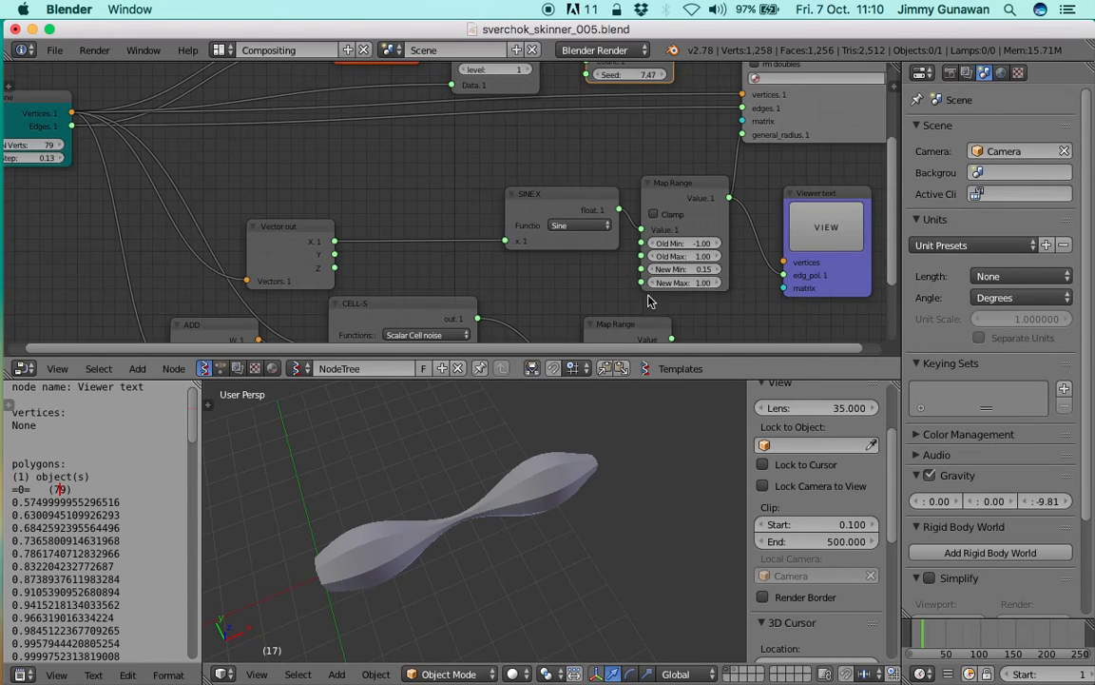
Step: Set New Max to 1.33 on the Map Range node fed by Sine and view the thicker skin mesh
drag(680, 283, 719, 283)
middle_drag(501, 418, 395, 512)
middle_drag(540, 493, 509, 456)
middle_drag(618, 181, 555, 163)
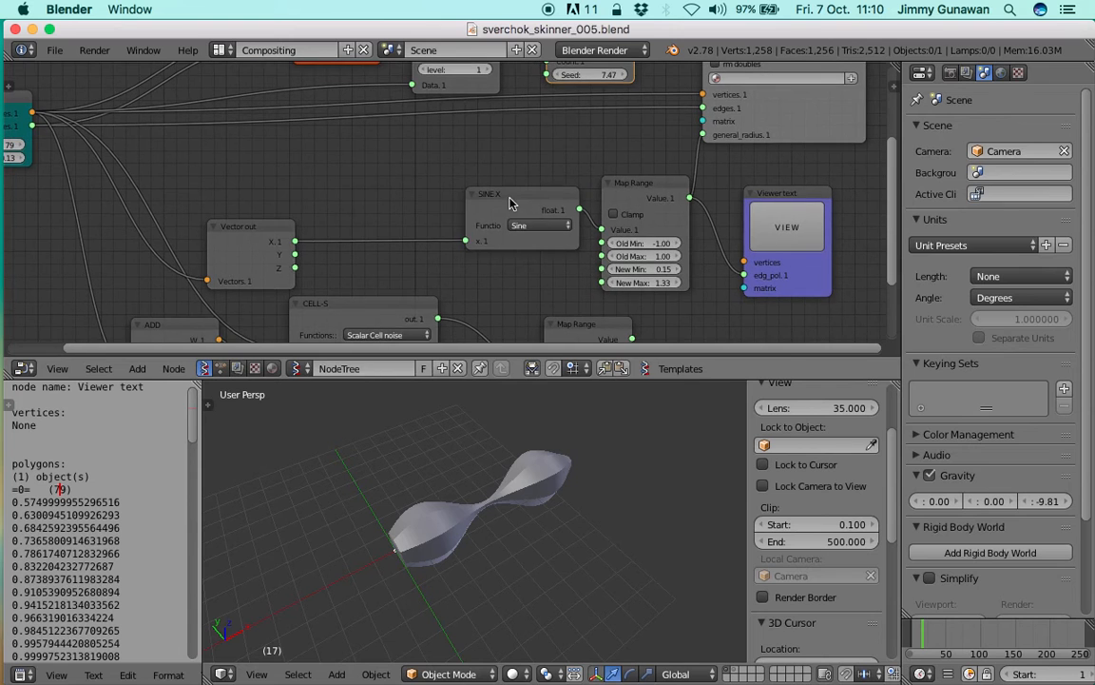
Step: Move the Sine node aside and add a Frame Info node above the Vector out node
drag(510, 199, 474, 182)
middle_drag(356, 185, 388, 175)
key(space)
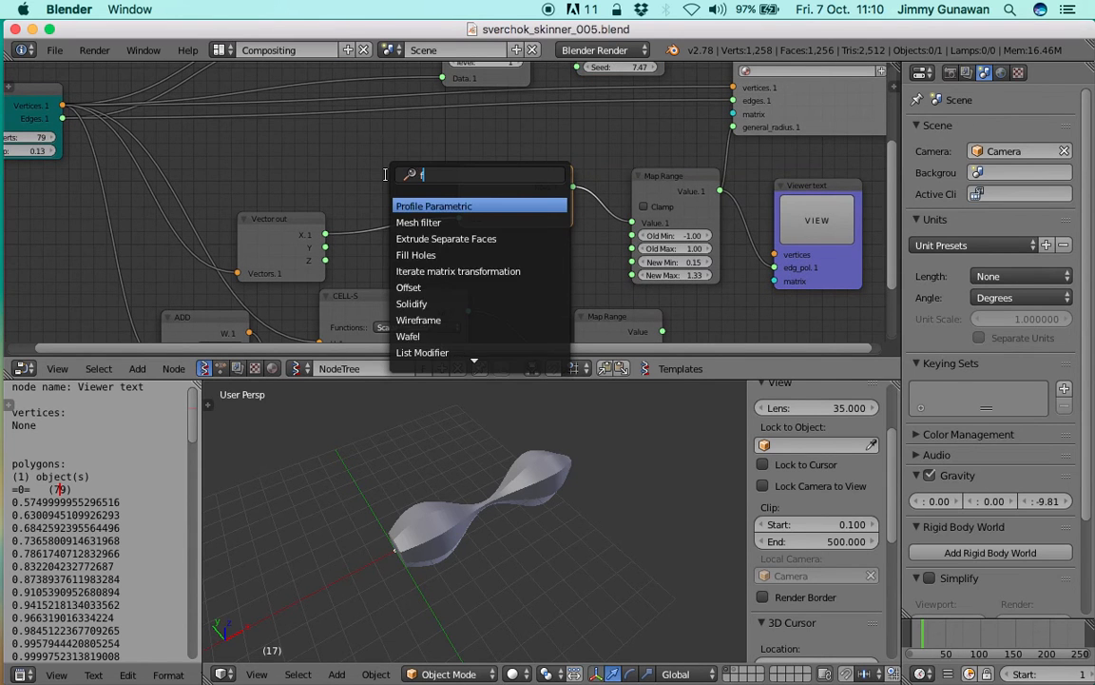
text(time)
key(BackSpace)
key(BackSpace)
key(BackSpace)
key(BackSpace)
text(frame)
key(Down)
key(Return)
click(291, 148)
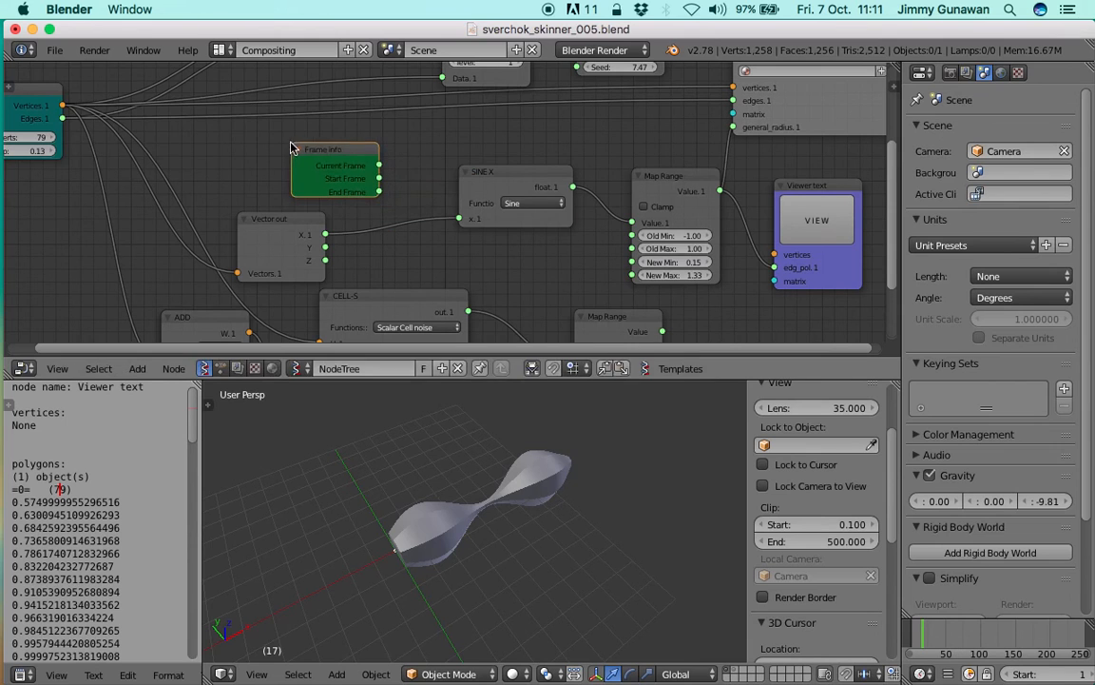
Step: Add a Math node set to + beside Frame Info and connect Vector out's X to its y input
click(497, 192)
key(shift+a)
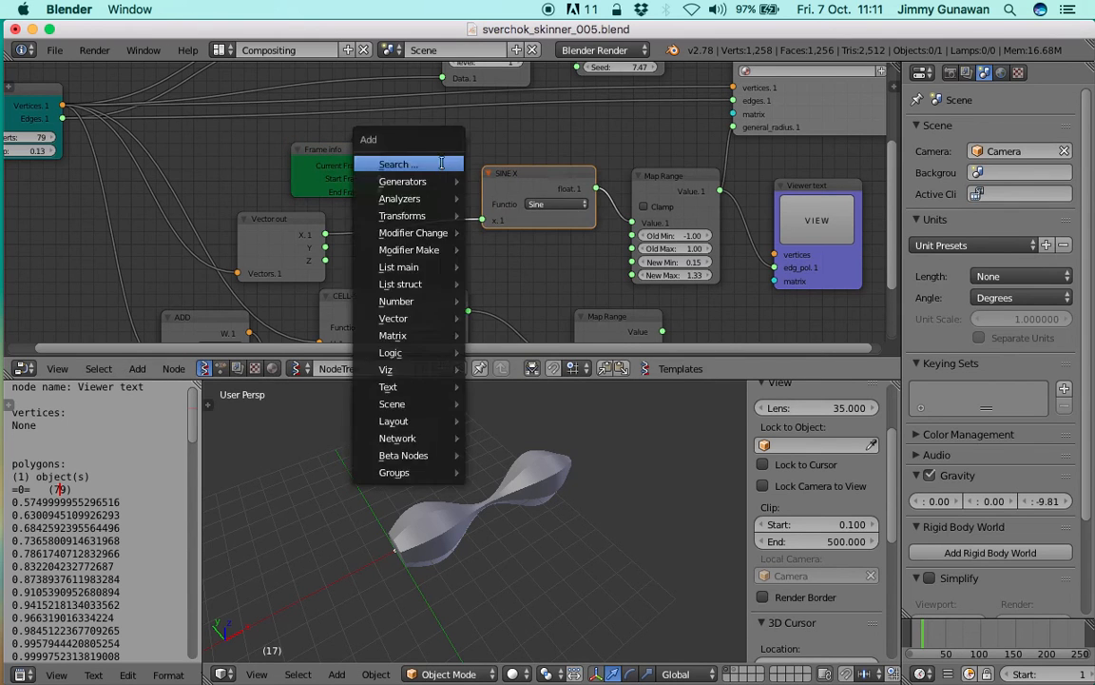
click(441, 163)
text(math)
key(Down)
key(Return)
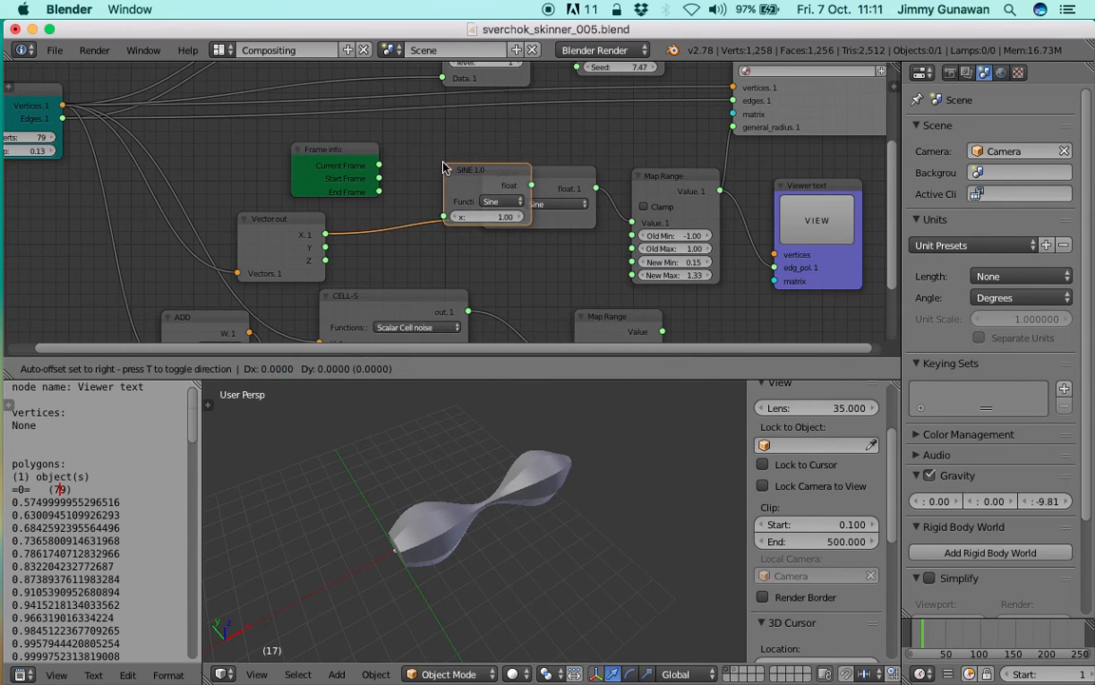
click(400, 146)
click(464, 178)
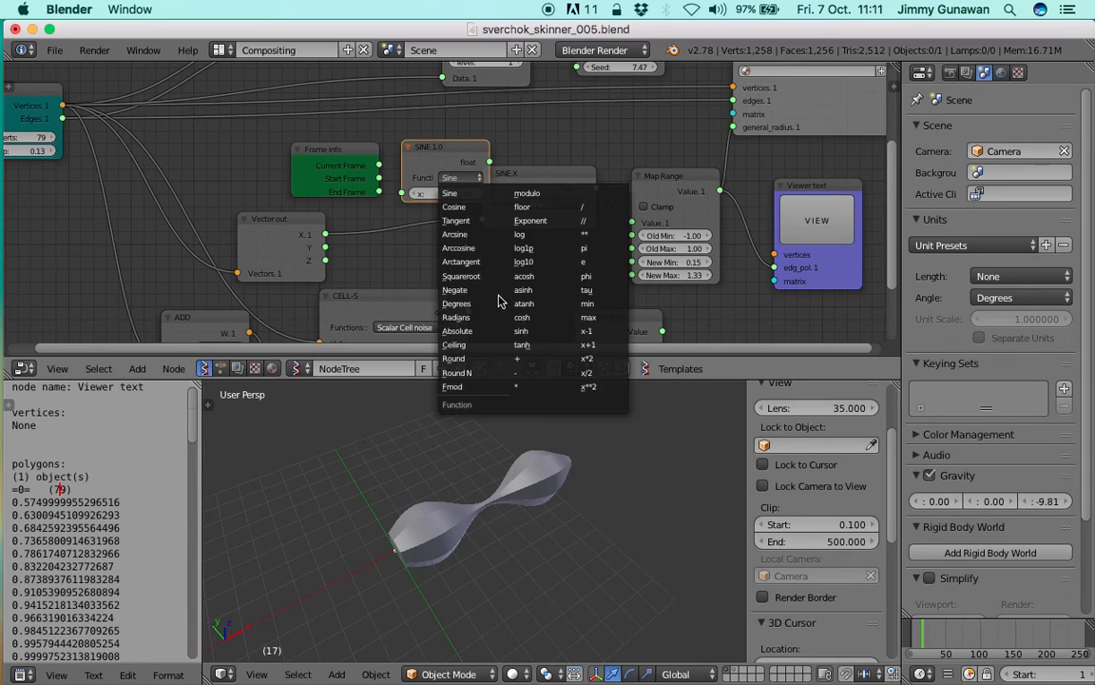
click(532, 360)
drag(329, 234, 402, 206)
Step: Duplicate the Add node into the gap after Frame Info and set the copy's function to multiply (*)
drag(347, 159, 258, 159)
drag(441, 154, 450, 157)
key(shift+d)
click(349, 139)
click(366, 162)
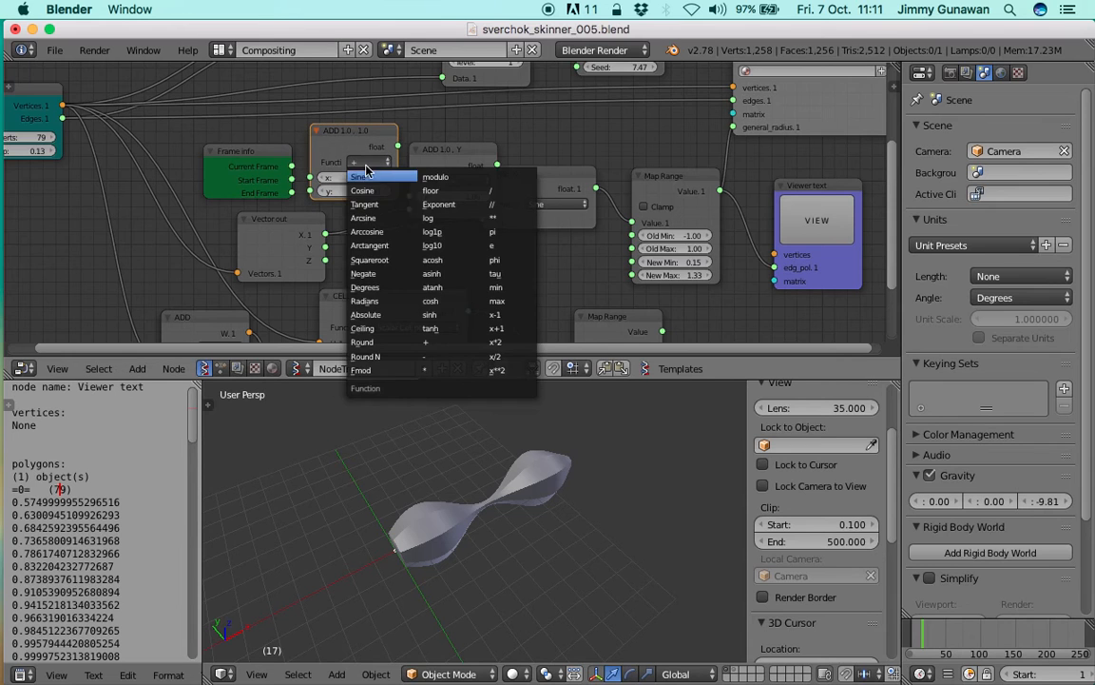
click(455, 371)
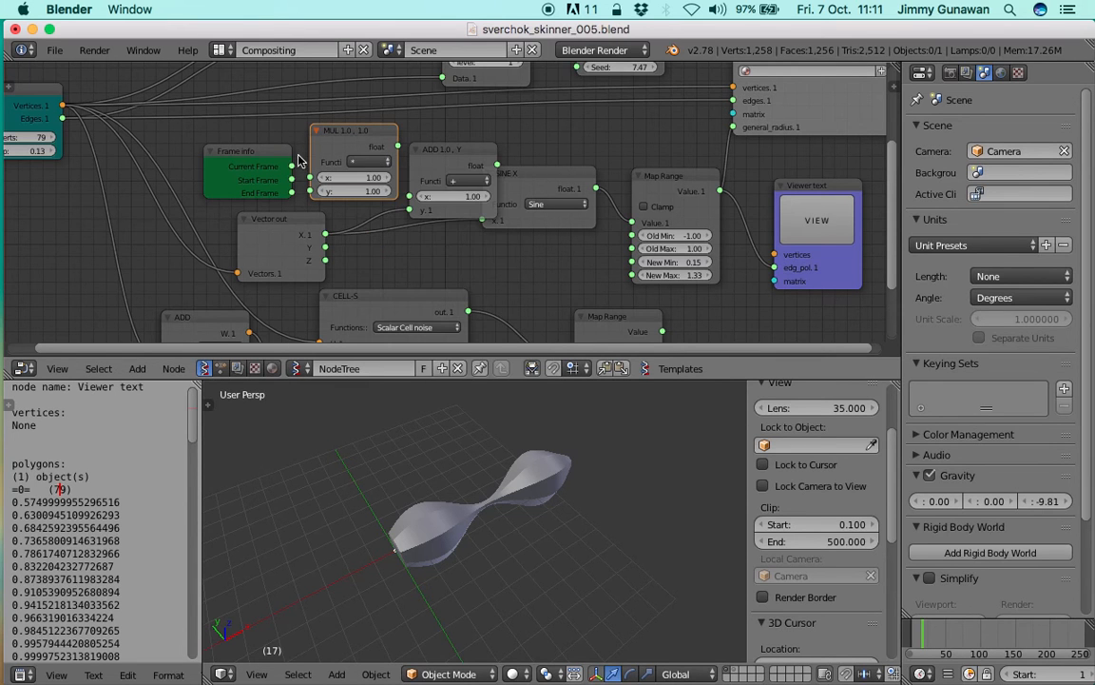
Step: Multiply Frame Info's Current Frame by 0.10 and feed the result into the Add node's x input, saving the file
drag(296, 166, 315, 175)
key(ctrl+s)
click(355, 180)
drag(375, 135, 417, 191)
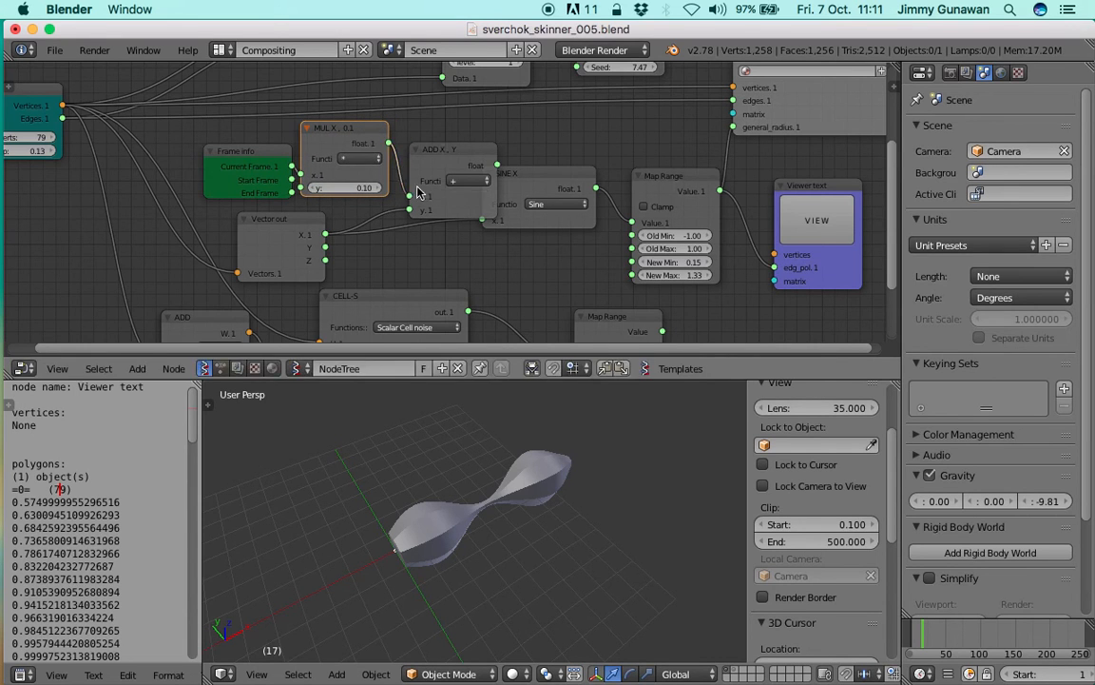
Step: Reposition the Add and Sine nodes and connect the Add output to Sine's x input
drag(452, 154, 434, 153)
drag(521, 176, 488, 186)
drag(497, 228, 500, 229)
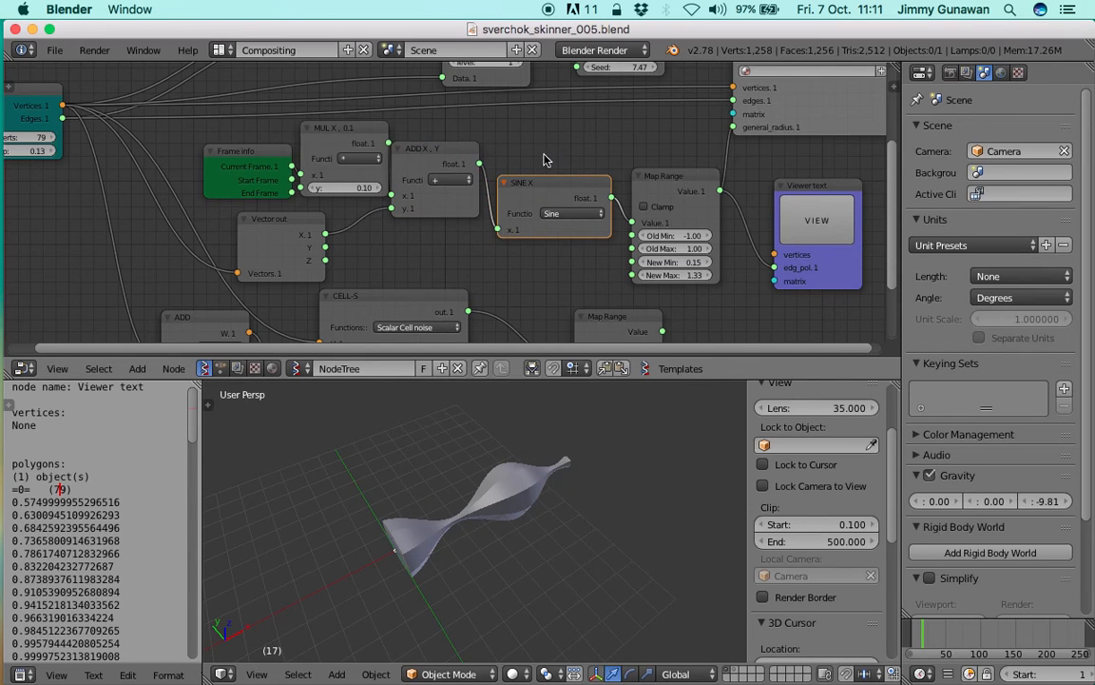
Step: Play the animation and examine the moving skin mesh from different angles and distances
scroll(1035, 678, down, 5)
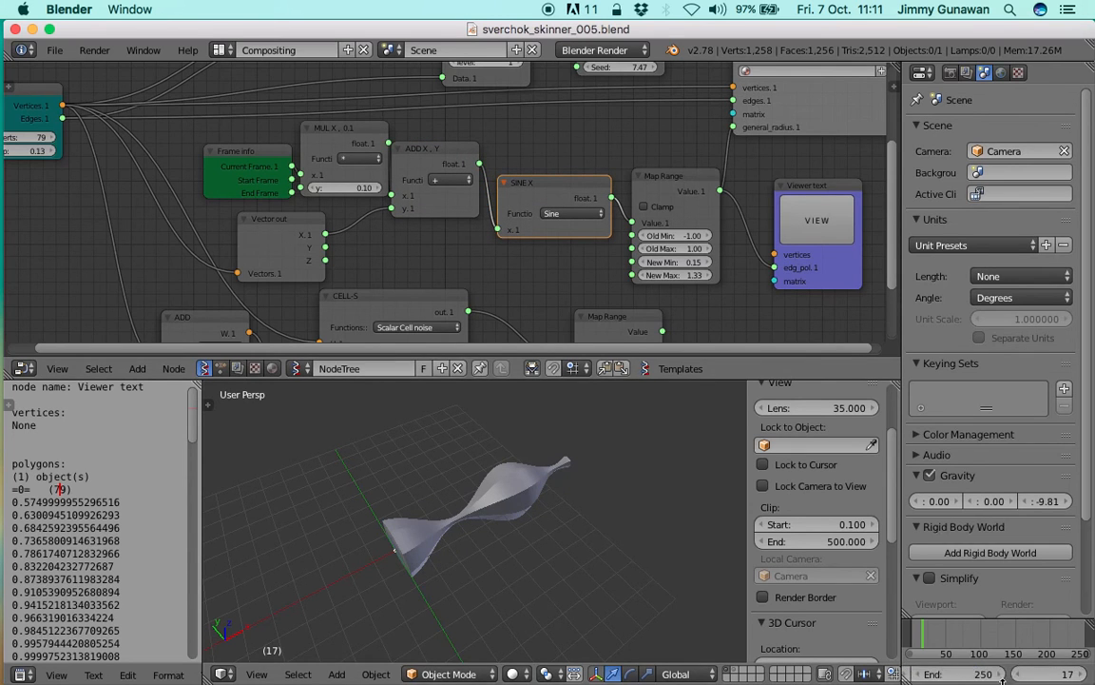
click(1056, 673)
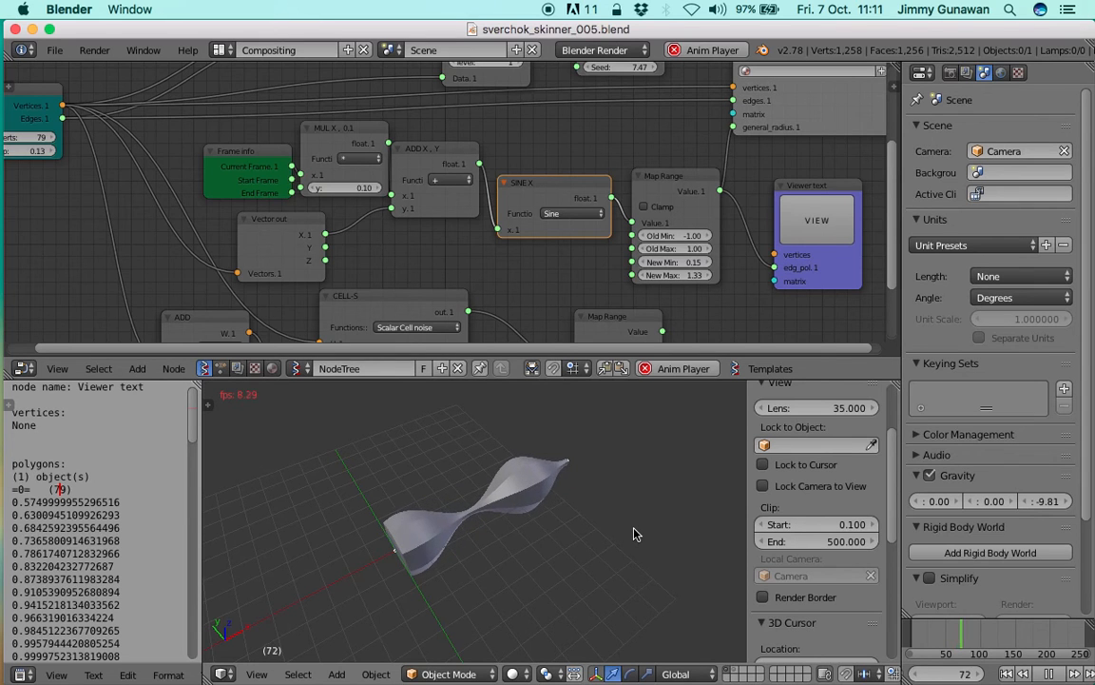
scroll(440, 481, up, 5)
scroll(452, 475, down, 3)
scroll(495, 501, down, 6)
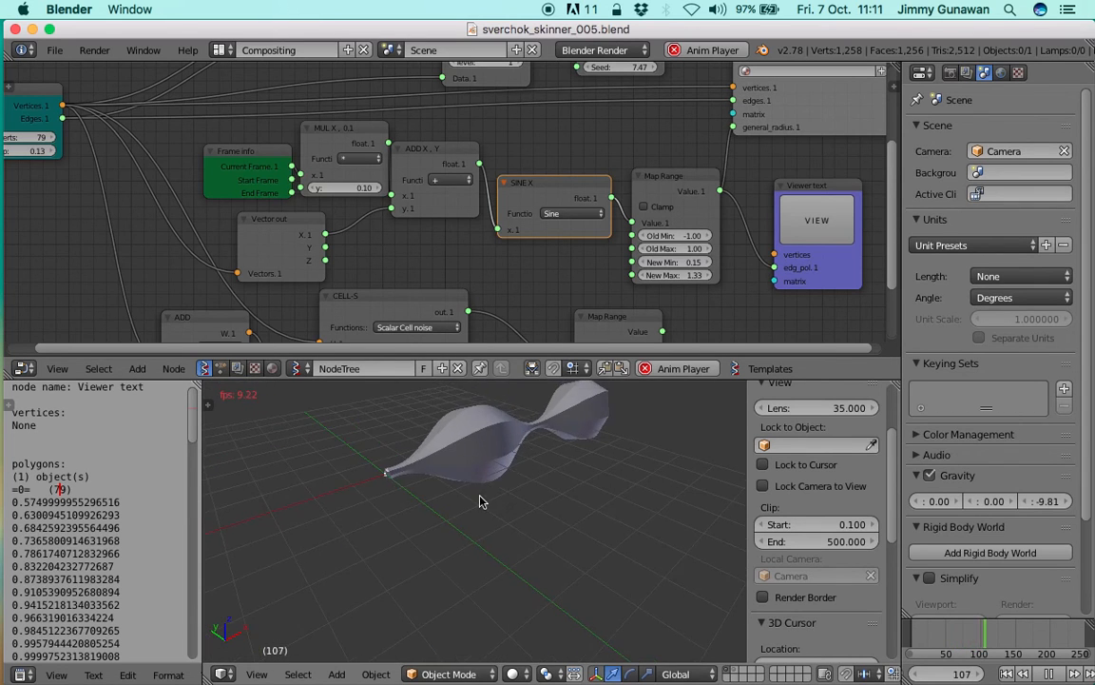
scroll(478, 502, up, 3)
middle_drag(474, 505, 494, 476)
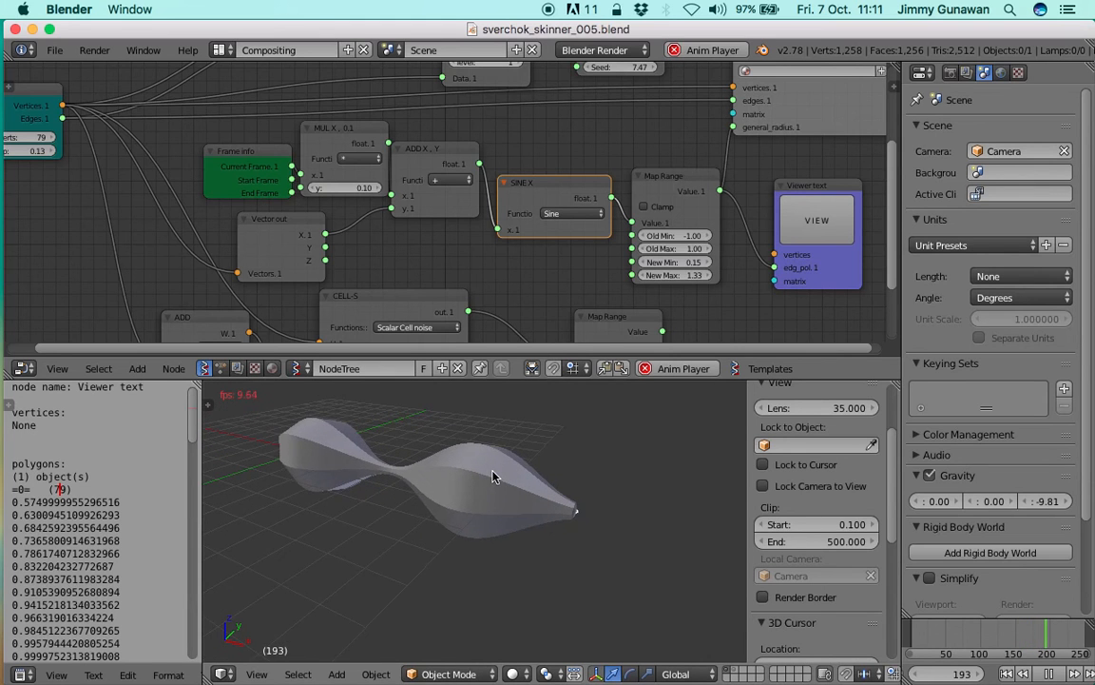
Step: Set the frame Multiply node's y to 0.70, space out the surrounding nodes and save the file
middle_drag(375, 248, 405, 259)
mouse_move(367, 201)
mouse_down()
mouse_move(469, 201)
mouse_move(378, 205)
mouse_up()
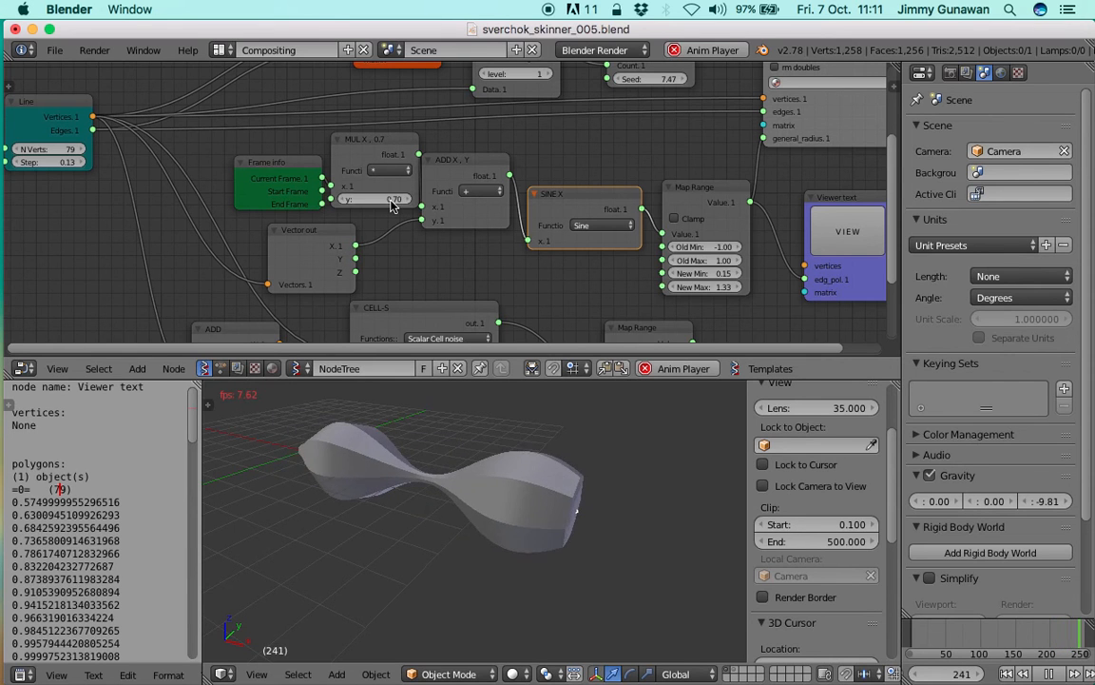
drag(683, 199, 706, 202)
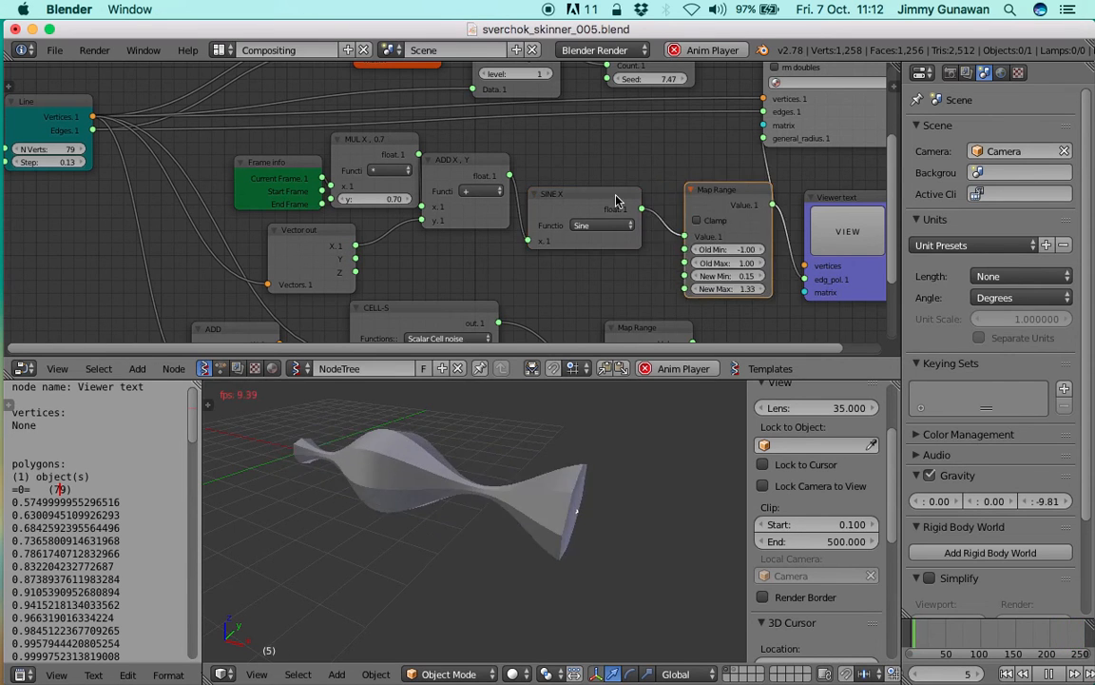
drag(292, 163, 283, 159)
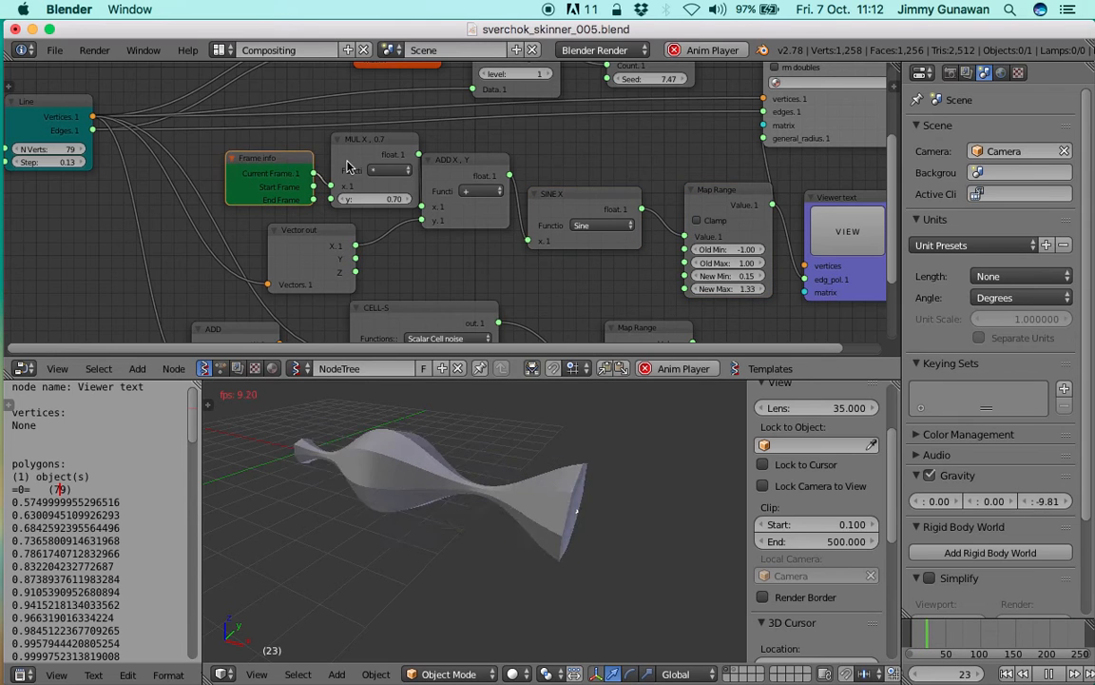
key(super+s)
click(377, 168)
drag(550, 195, 576, 190)
drag(446, 164, 473, 169)
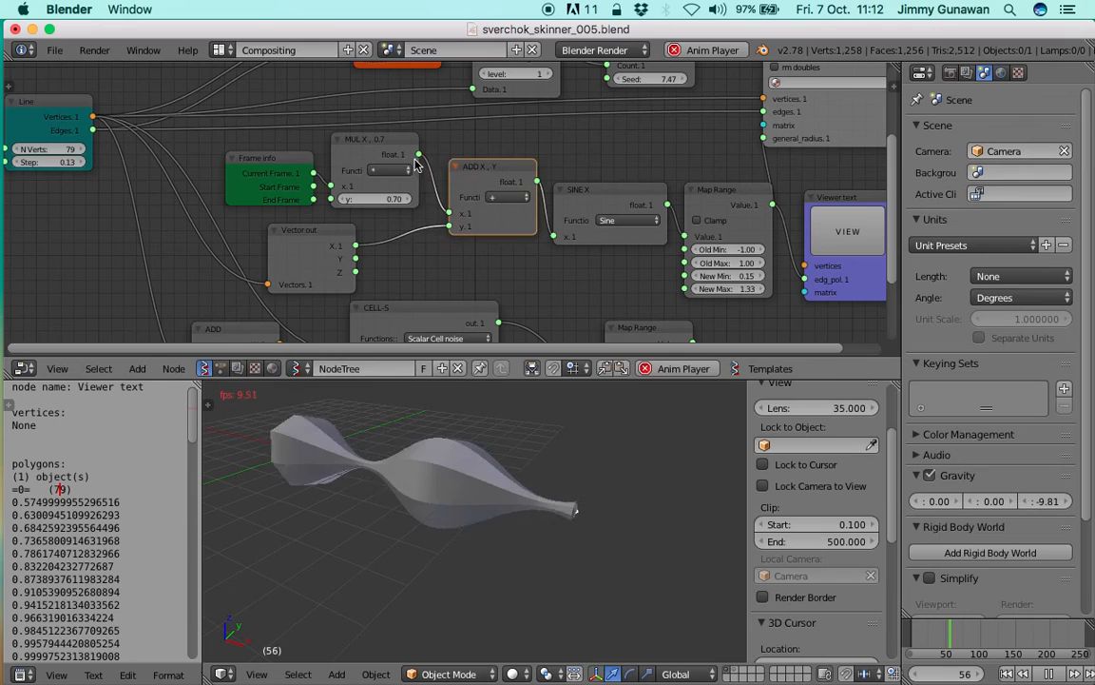
Step: Collapse the frame Multiply and Add nodes and place them between Frame Info and Sine
click(338, 139)
drag(356, 144, 359, 167)
click(465, 172)
drag(462, 172, 432, 185)
click(409, 156)
Step: Duplicate the collapsed Multiply node, insert the copy between Add and Sine, and expand it
click(356, 155)
key(shift+d)
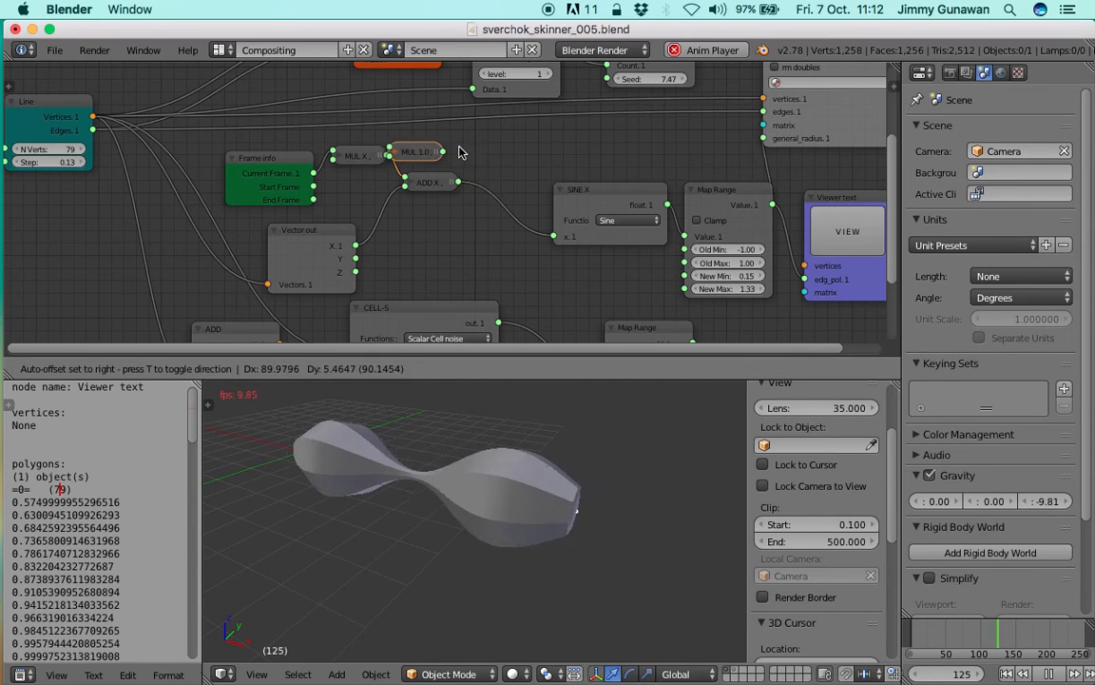
click(510, 210)
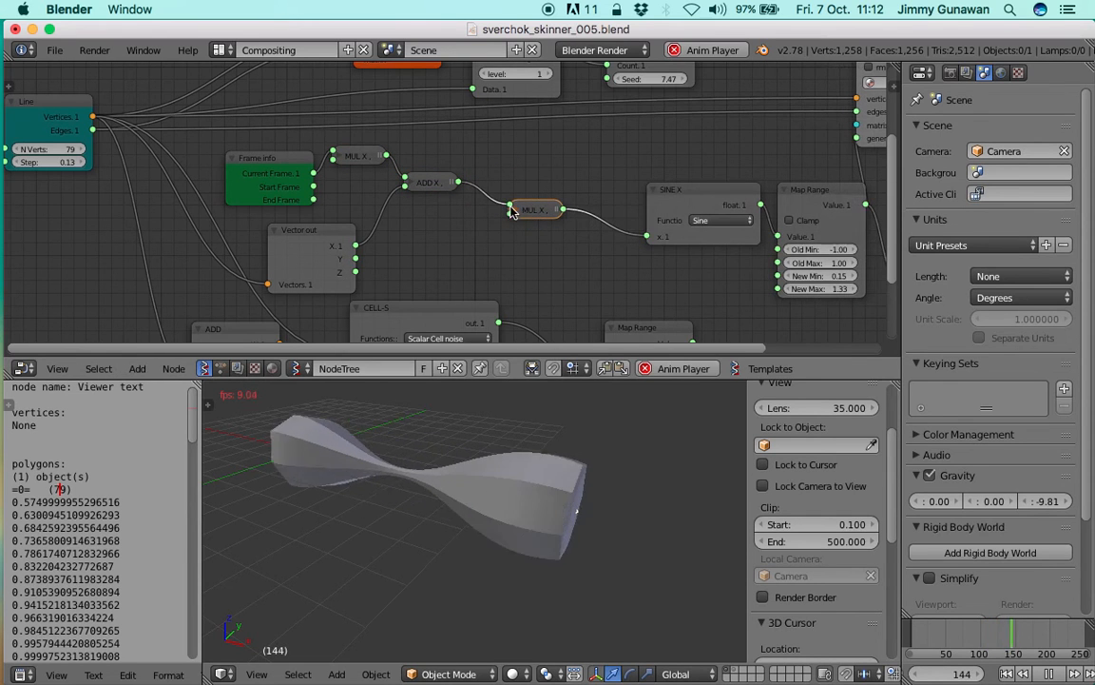
click(516, 211)
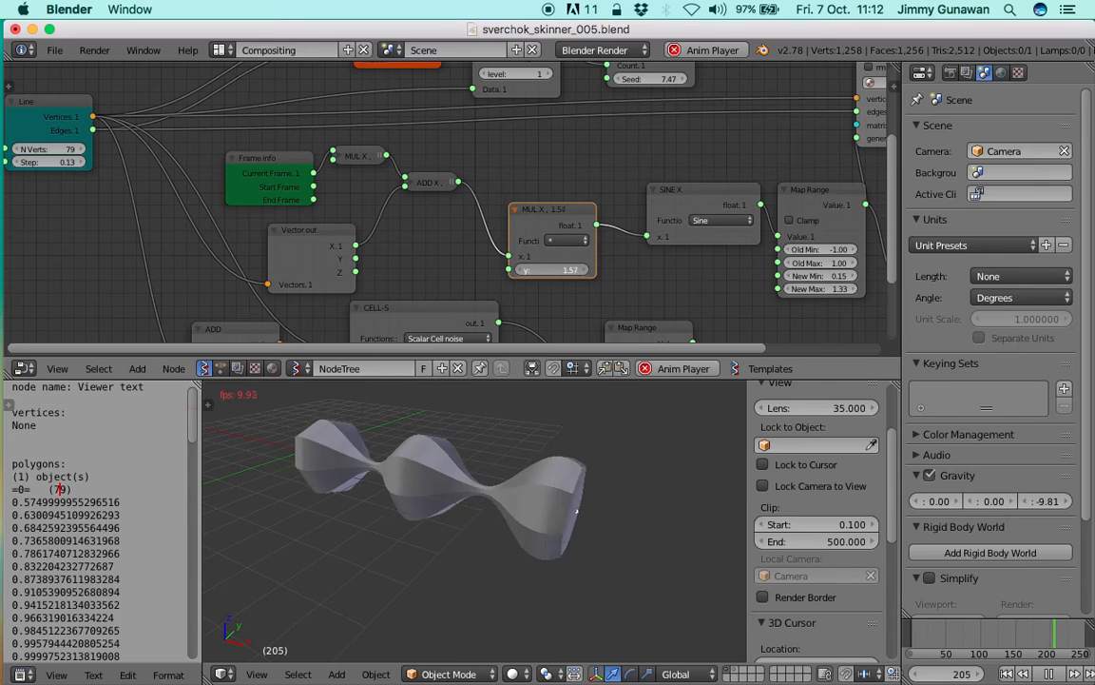
Step: Set the y value of the Multiply node before Sine to 2.65 after trying 1.75 and 3.49
drag(557, 267, 562, 267)
middle_drag(489, 501, 571, 497)
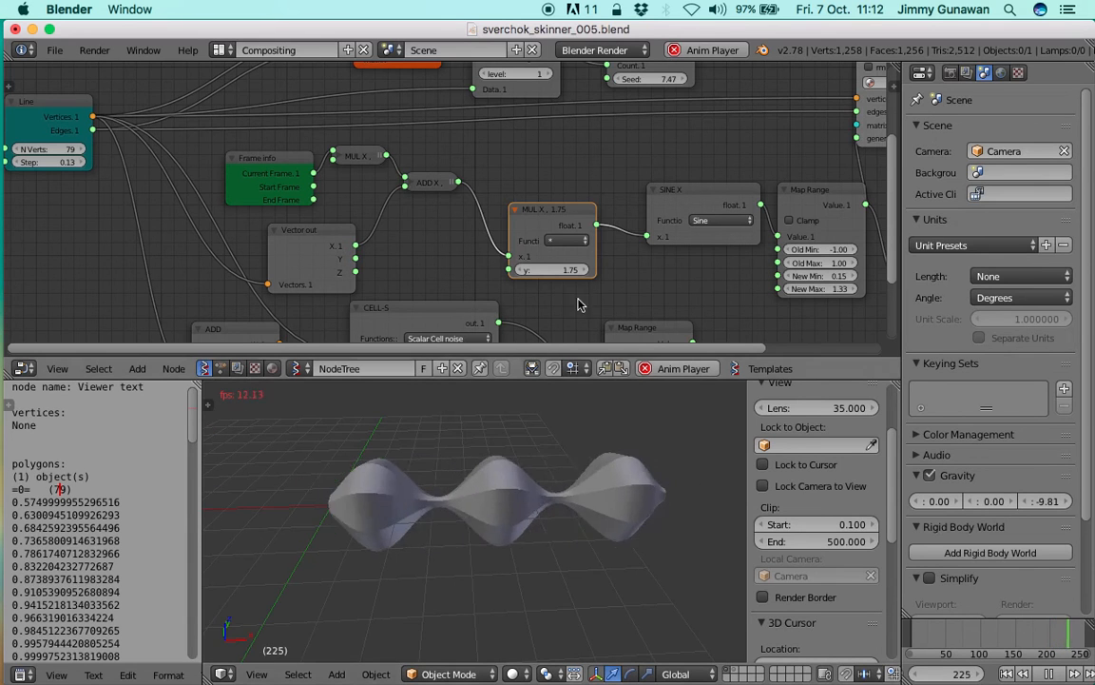
drag(554, 276, 733, 269)
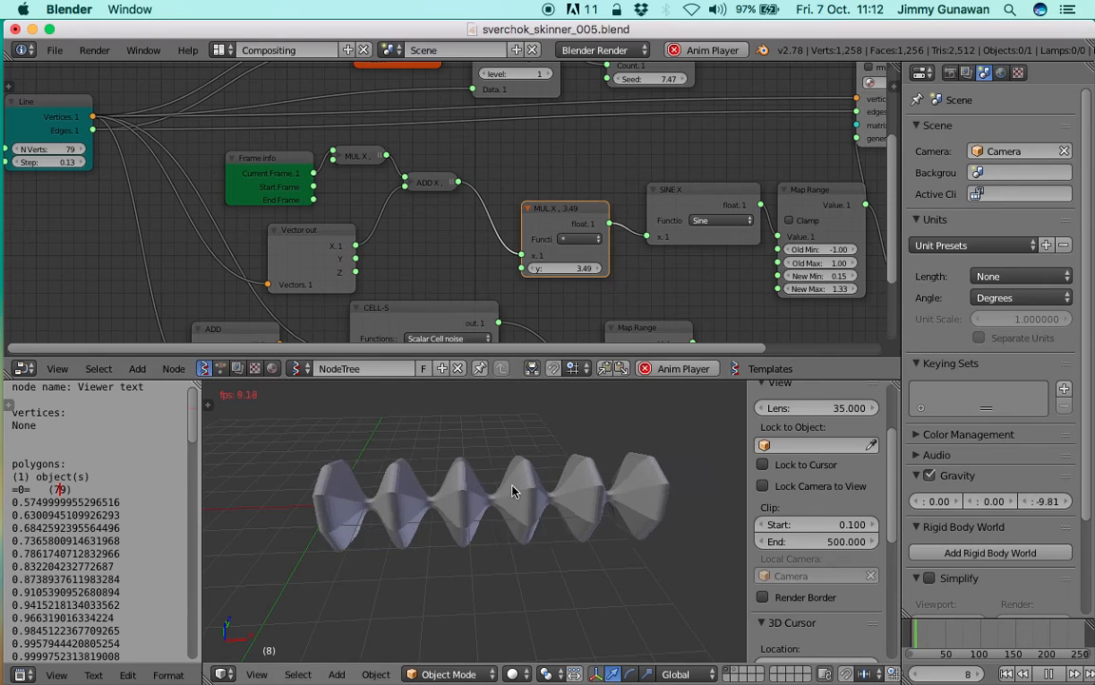
drag(562, 270, 488, 269)
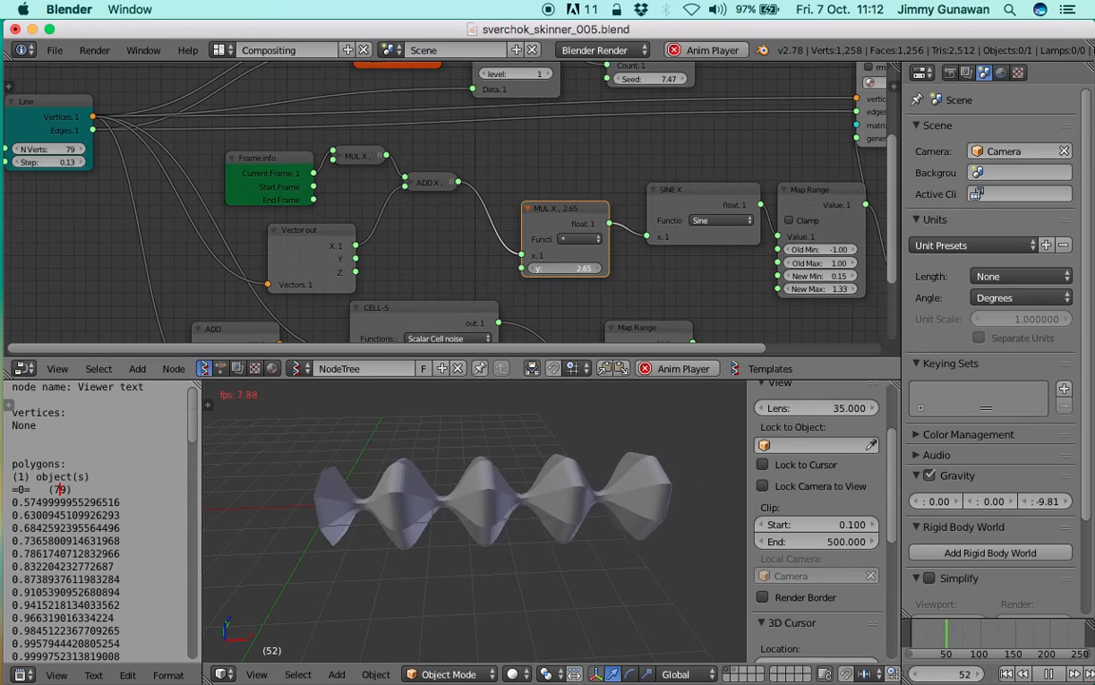
Step: Expand the frame Multiply node and set its y to 0.37 to slow down the wave
click(333, 155)
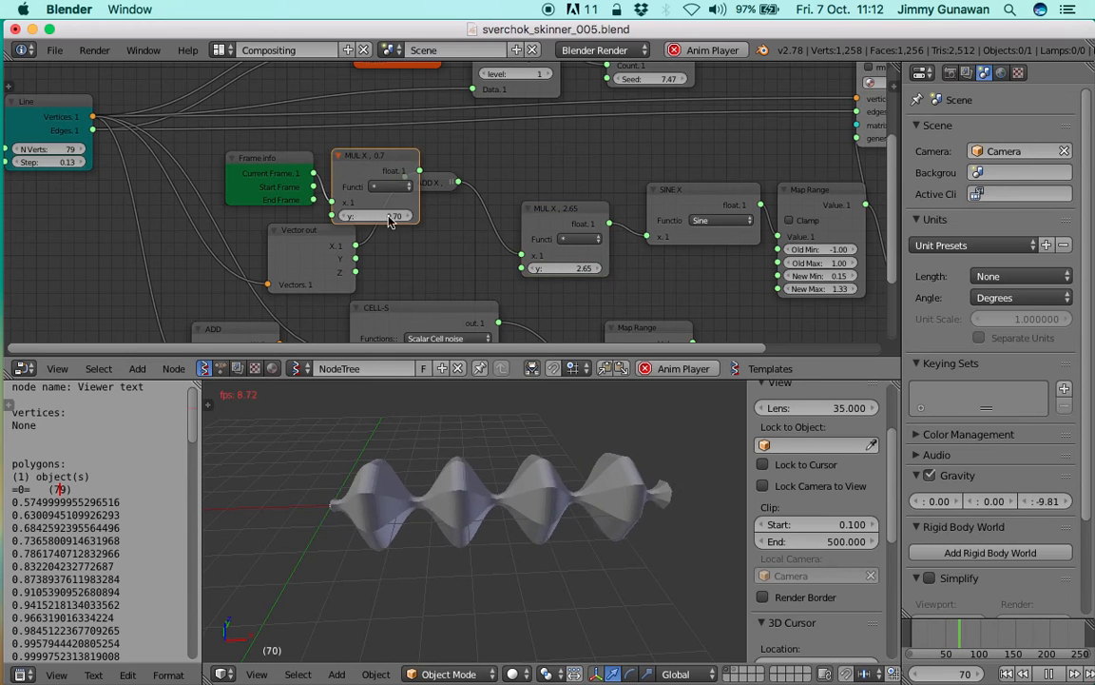
drag(390, 216, 364, 216)
middle_drag(538, 476, 507, 511)
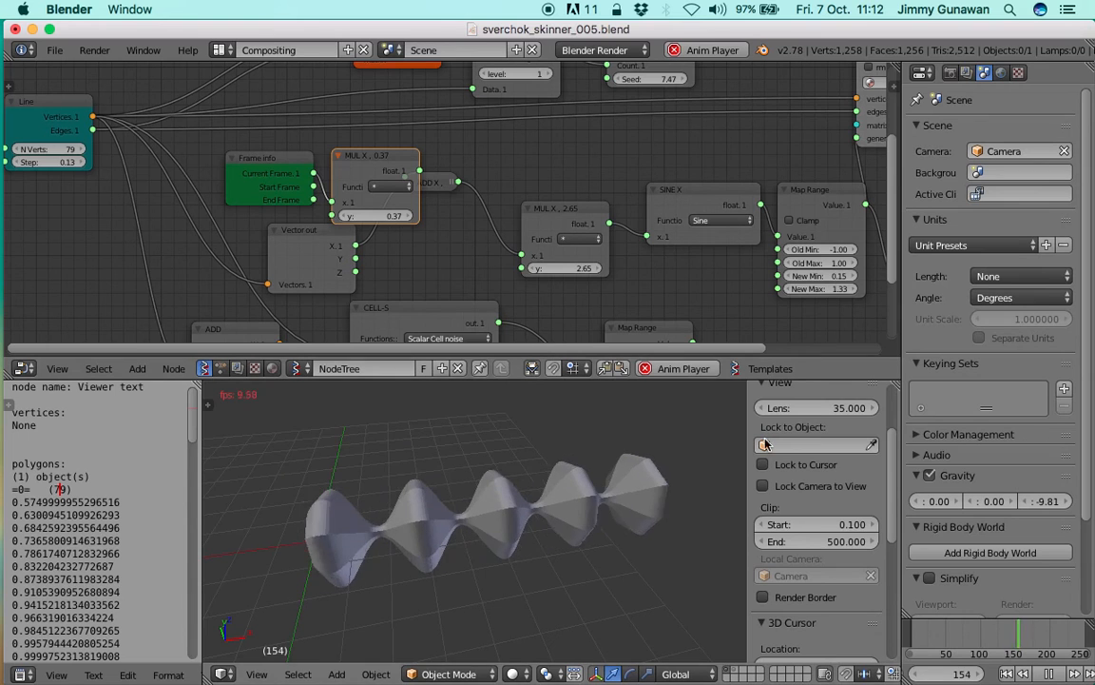
Step: Stop the animation and return to the first frame
click(1049, 673)
click(1005, 673)
scroll(427, 182, down, 1)
Step: Collapse the frame Multiply node and spread the Add, Viewer text and Skin Mesher nodes further apart
drag(388, 163, 487, 181)
click(352, 154)
scroll(472, 230, down, 3)
middle_drag(437, 201, 361, 176)
middle_drag(597, 204, 536, 221)
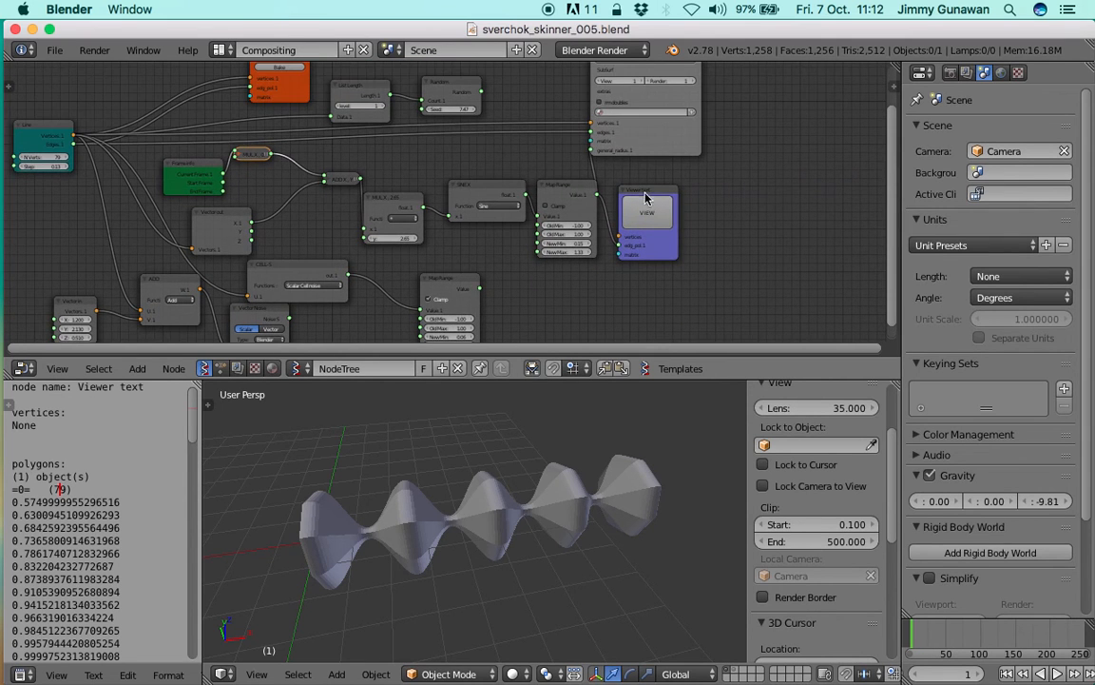
drag(648, 193, 740, 221)
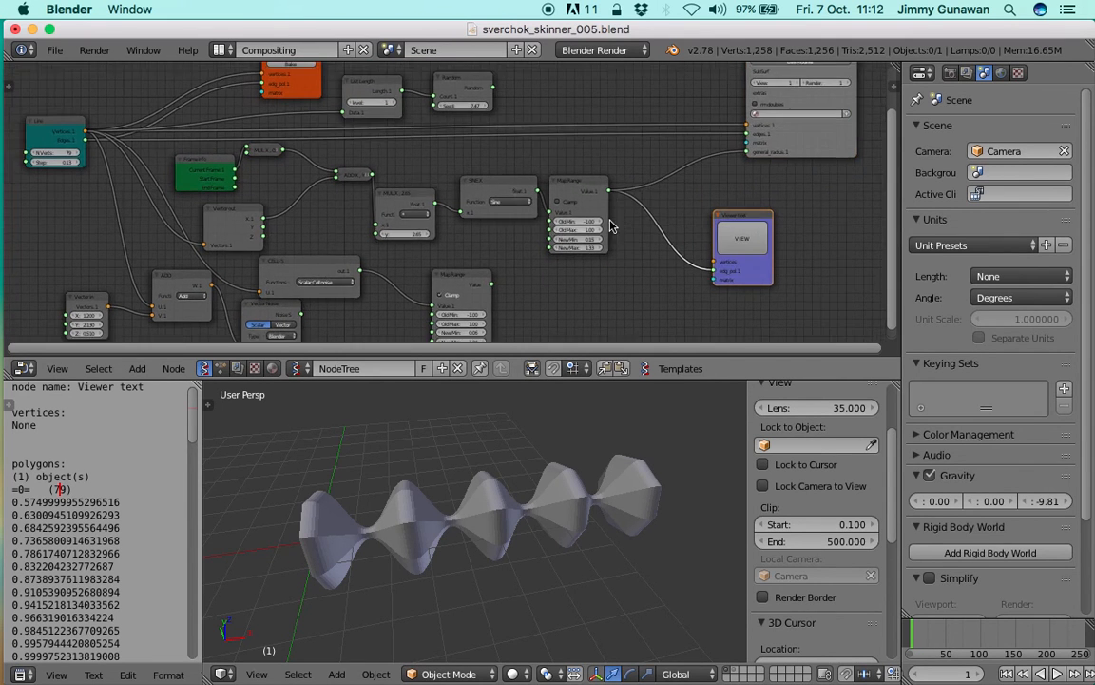
Step: Move the Scalar Cell noise node and its Map Range node further along, and save the file
middle_drag(488, 231, 513, 219)
scroll(473, 231, down, 2)
drag(383, 225, 414, 228)
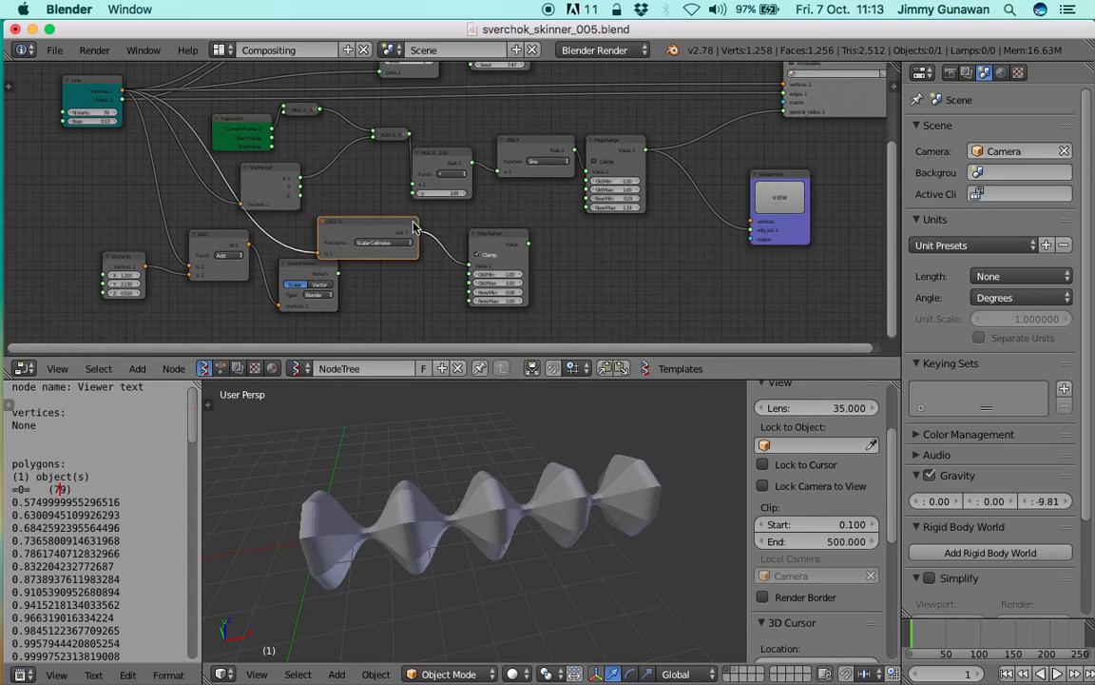
drag(486, 236, 521, 246)
key(ctrl+s)
click(523, 251)
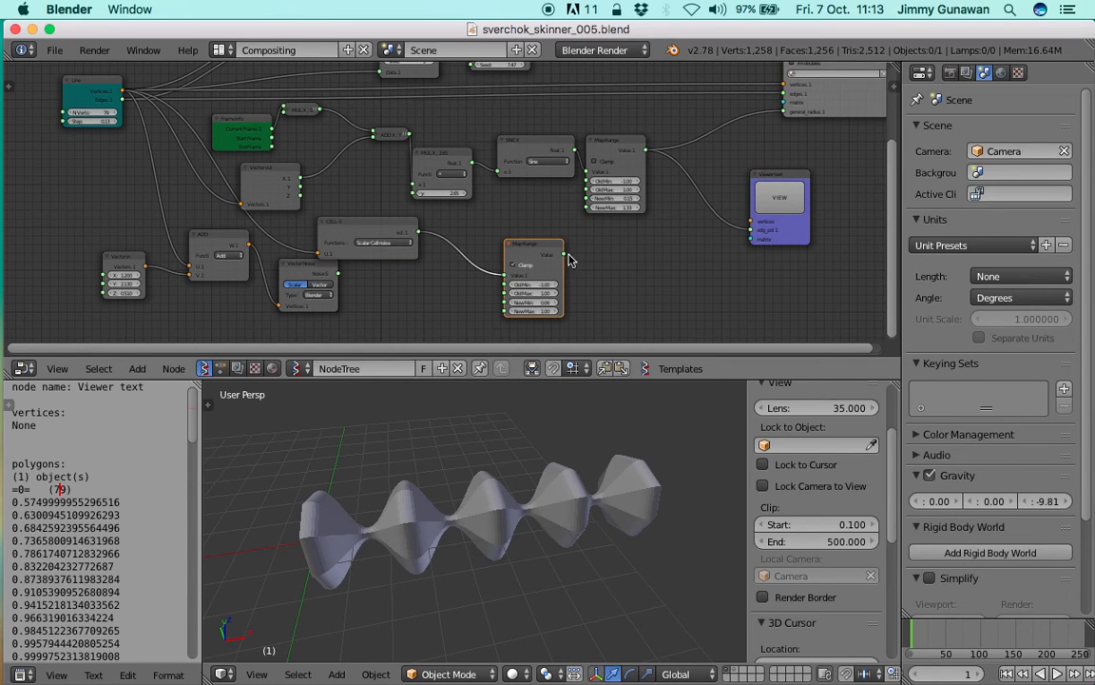
Step: Turn off Clamp on the cell noise Map Range, connect its Value to Viewer text's edg_pol and look through the refreshed values
key(ctrl+s)
click(523, 274)
drag(563, 254, 759, 232)
scroll(114, 518, down, 10)
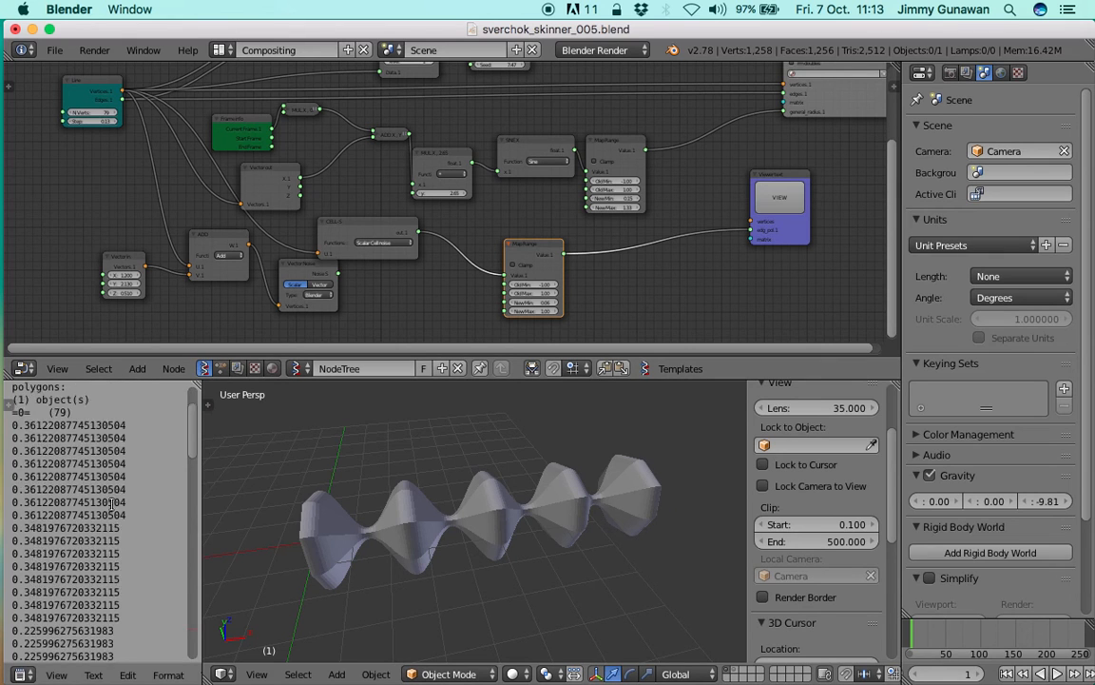
scroll(115, 526, down, 10)
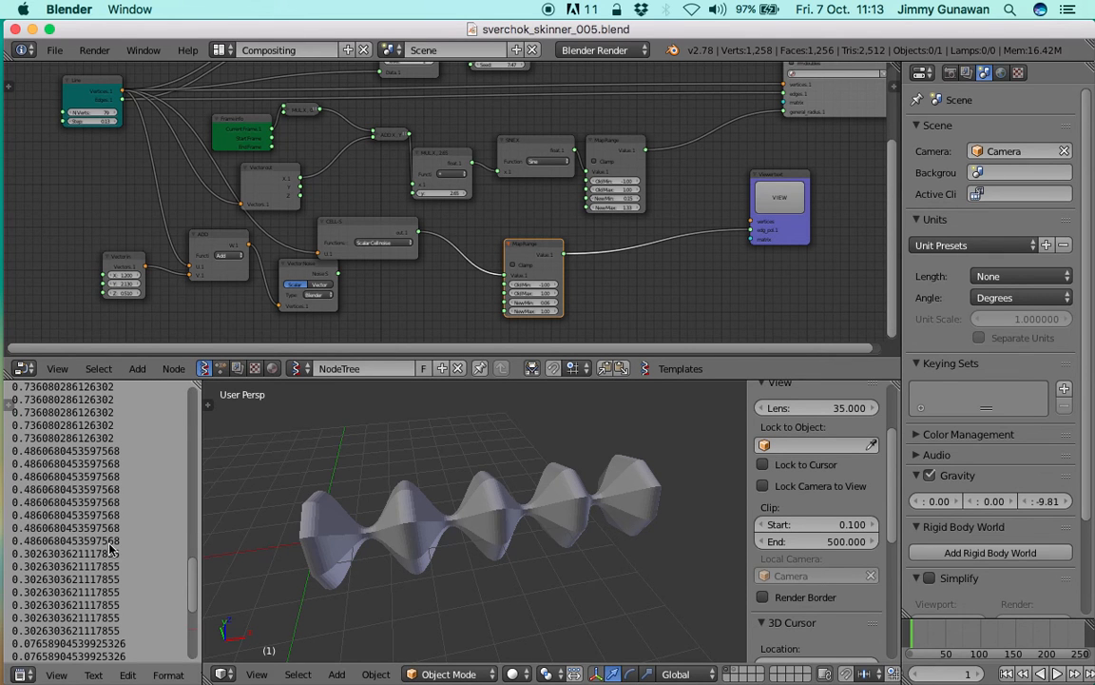
scroll(579, 254, right, 10)
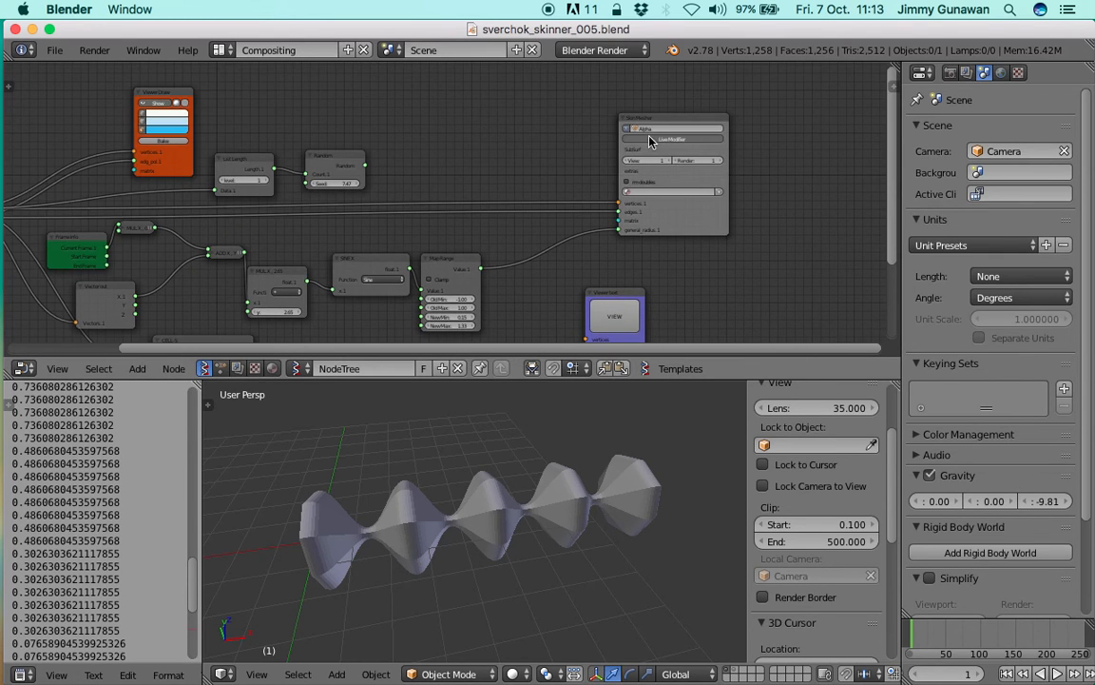
Step: Turn off the Skin Mesher's Live Modifier and connect the cell noise Map Range Value to its general_radius input
click(650, 141)
scroll(513, 167, down, 5)
scroll(514, 167, left, 3)
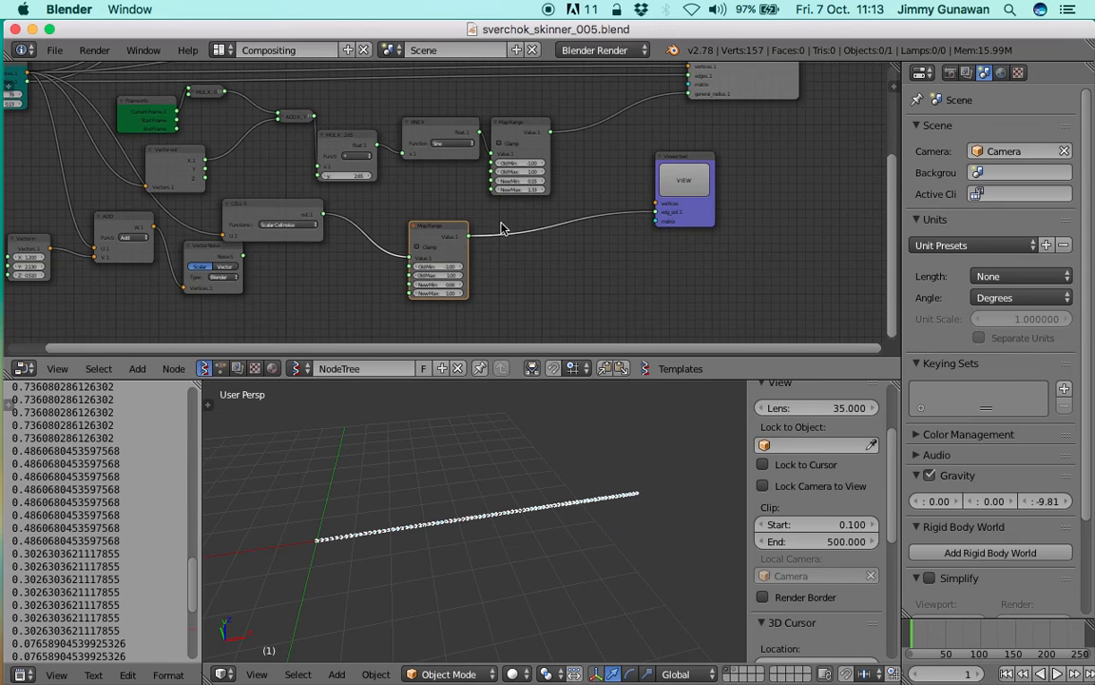
drag(466, 236, 652, 136)
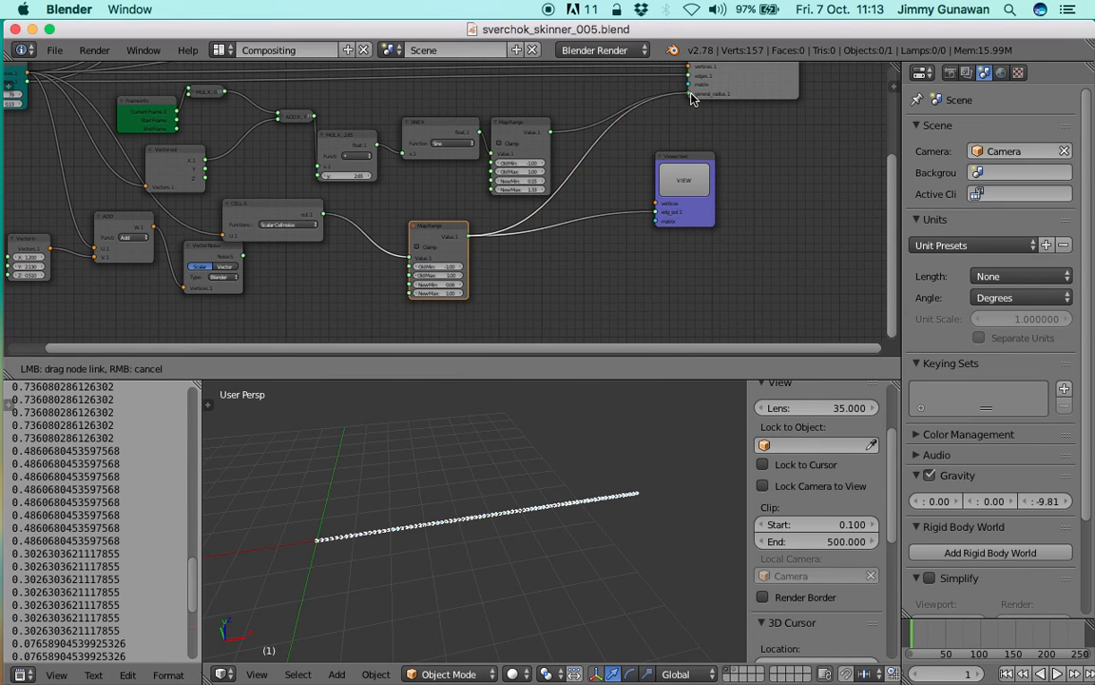
drag(692, 99, 695, 100)
scroll(587, 231, left, 3)
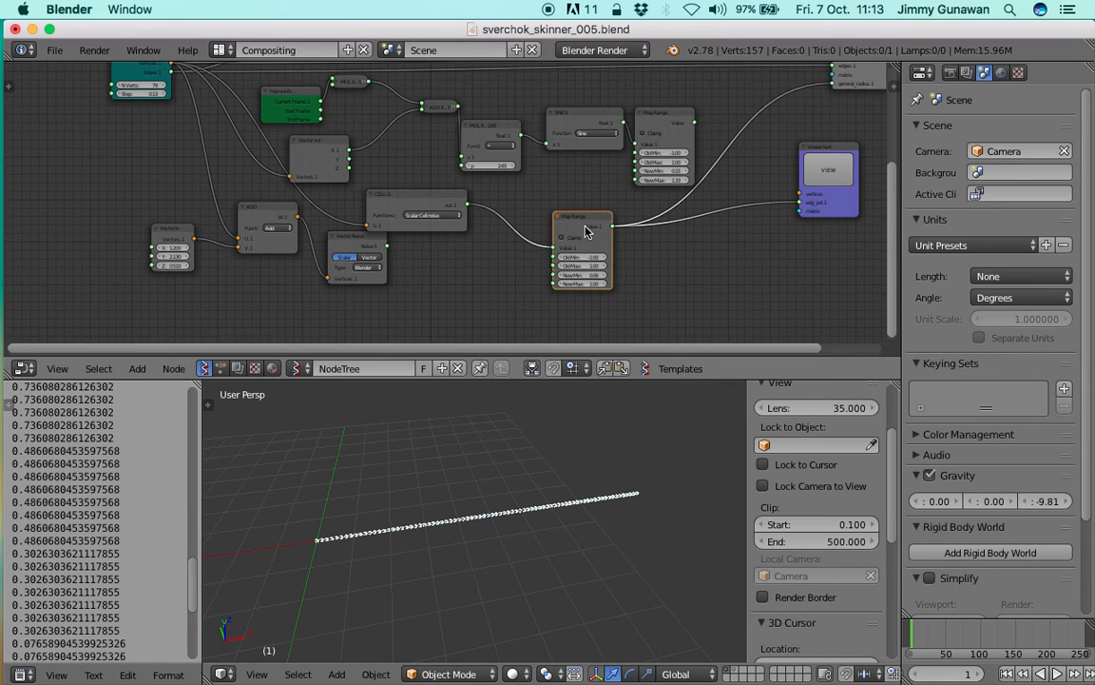
Step: Nudge the Vector Noise node aside, turn the Skin Mesher's Live Modifier back on and save the file
scroll(584, 233, left, 2)
drag(441, 258, 457, 271)
scroll(479, 265, right, 1)
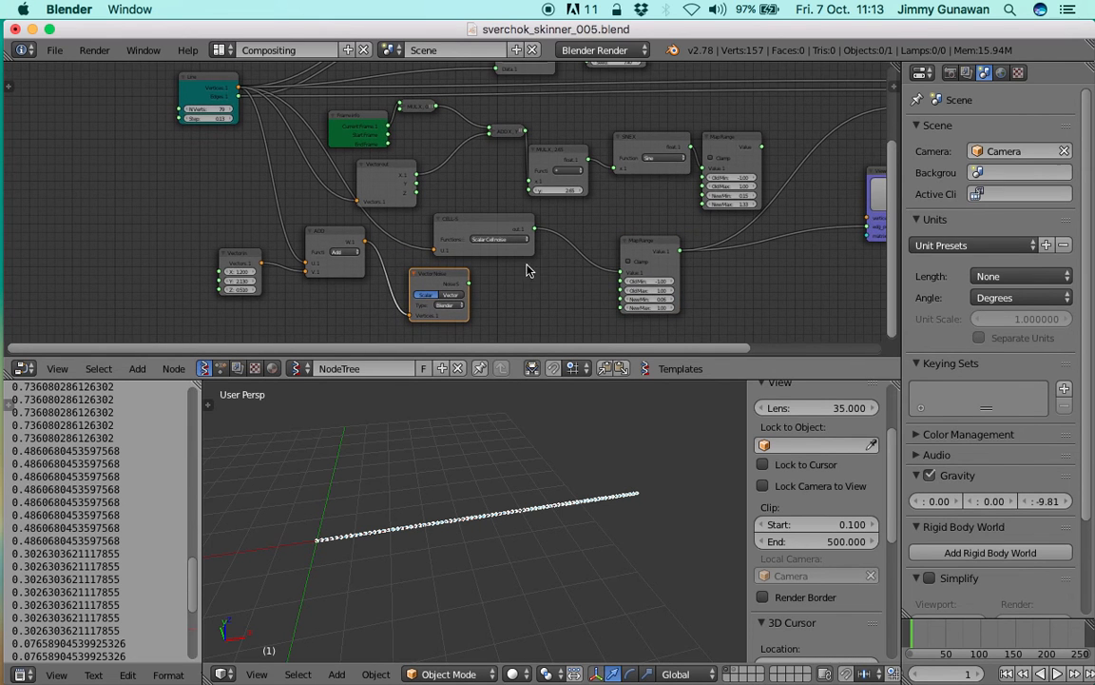
scroll(576, 271, right, 3)
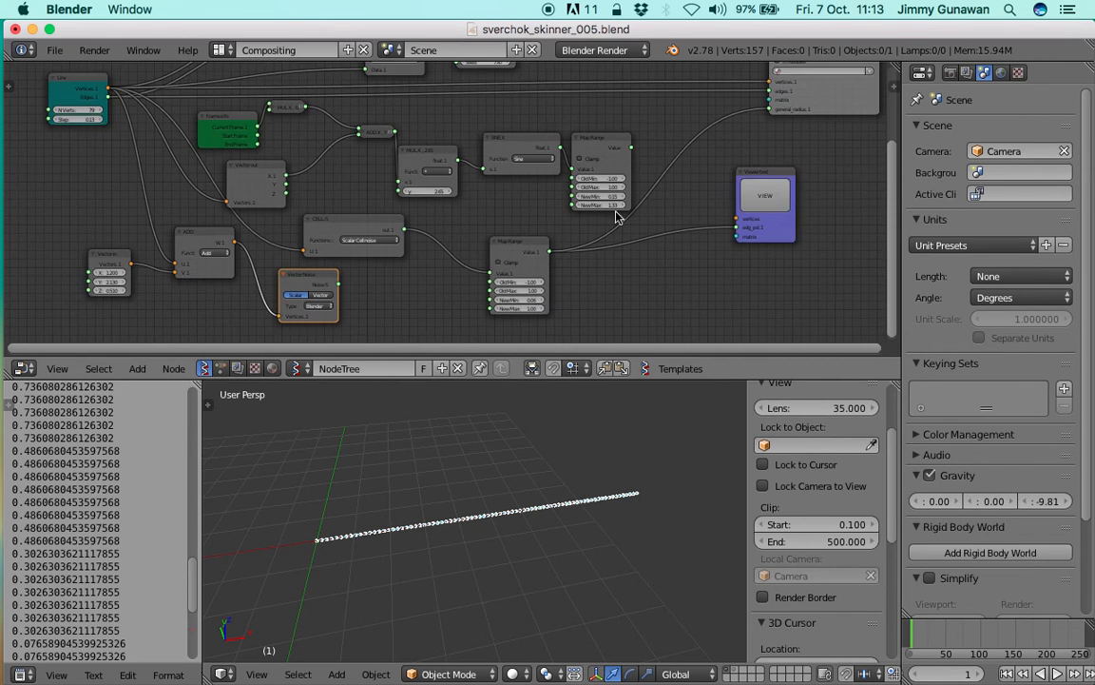
scroll(616, 217, down, 2)
click(679, 122)
scroll(507, 450, up, 2)
key(ctrl+s)
Step: Move the cell noise Map Range node further along, check the skinned mesh from another angle and save the file
scroll(496, 444, up, 2)
middle_drag(358, 243, 424, 160)
scroll(395, 201, up, 2)
drag(505, 242, 493, 249)
middle_drag(533, 428, 542, 499)
drag(489, 255, 521, 257)
middle_drag(561, 428, 575, 532)
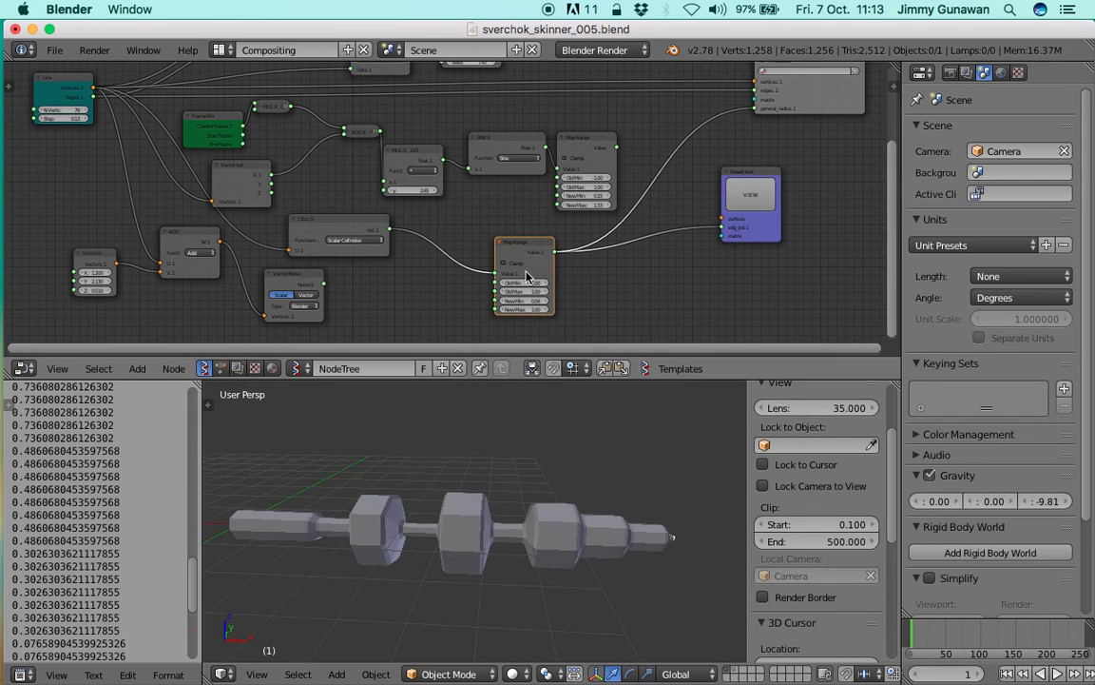
drag(540, 246, 623, 247)
key(ctrl+s)
click(621, 247)
middle_drag(484, 284, 486, 264)
scroll(481, 265, up, 1)
key(shift+a)
click(449, 267)
key(Escape)
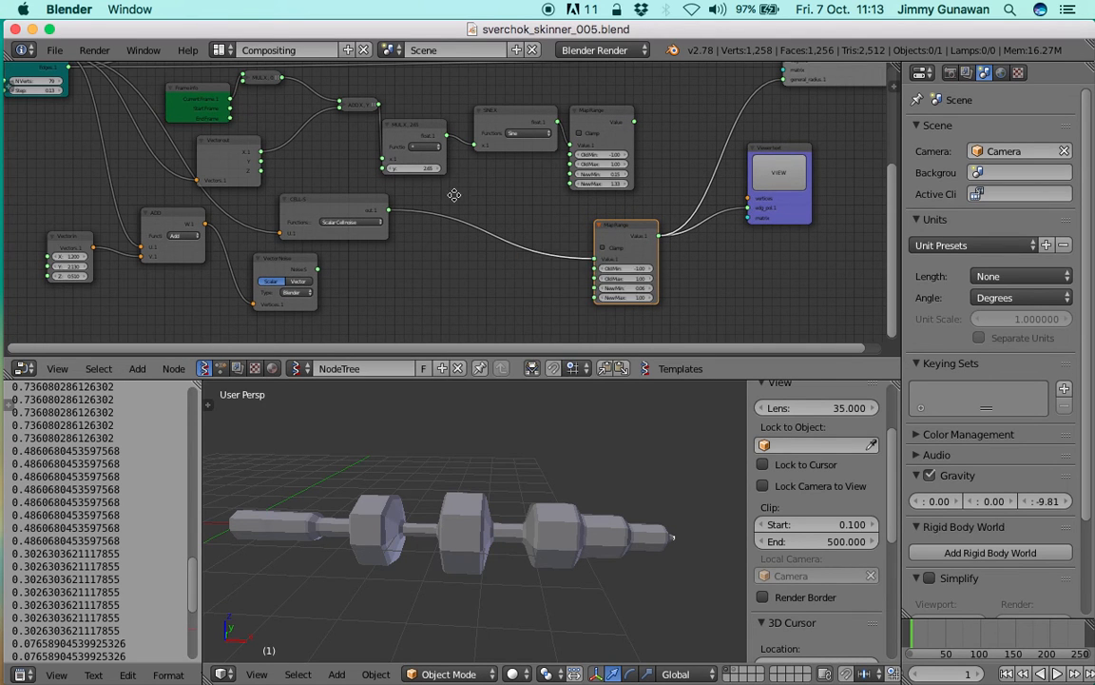
Step: Spread the Add, Multiply and Sine nodes of the sine chain further apart and save the file
middle_drag(442, 137, 461, 173)
mouse_move(442, 157)
mouse_down()
mouse_move(454, 169)
mouse_move(448, 158)
mouse_move(512, 144)
mouse_move(453, 150)
mouse_up()
middle_drag(415, 159, 448, 176)
scroll(449, 183, up, 1)
key(ctrl+s)
click(377, 150)
click(397, 163)
scroll(440, 190, down, 3)
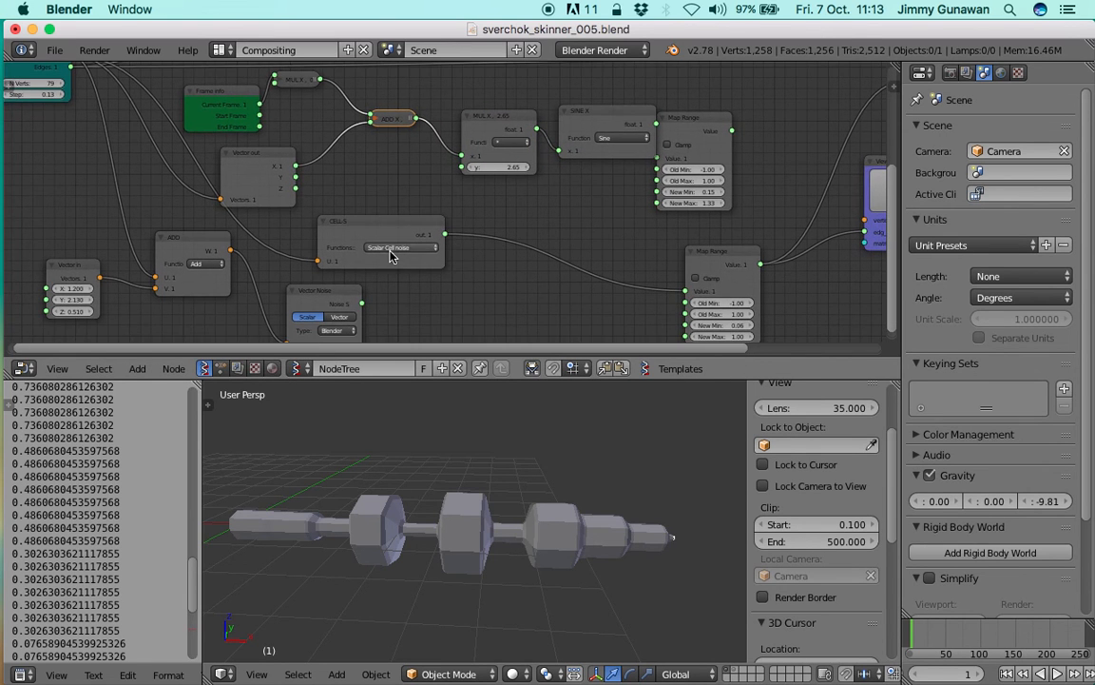
Step: Look through the Scalar Cell noise node's function list, keep its function and move the node closer to its Map Range
drag(382, 236, 404, 226)
scroll(361, 229, left, 1)
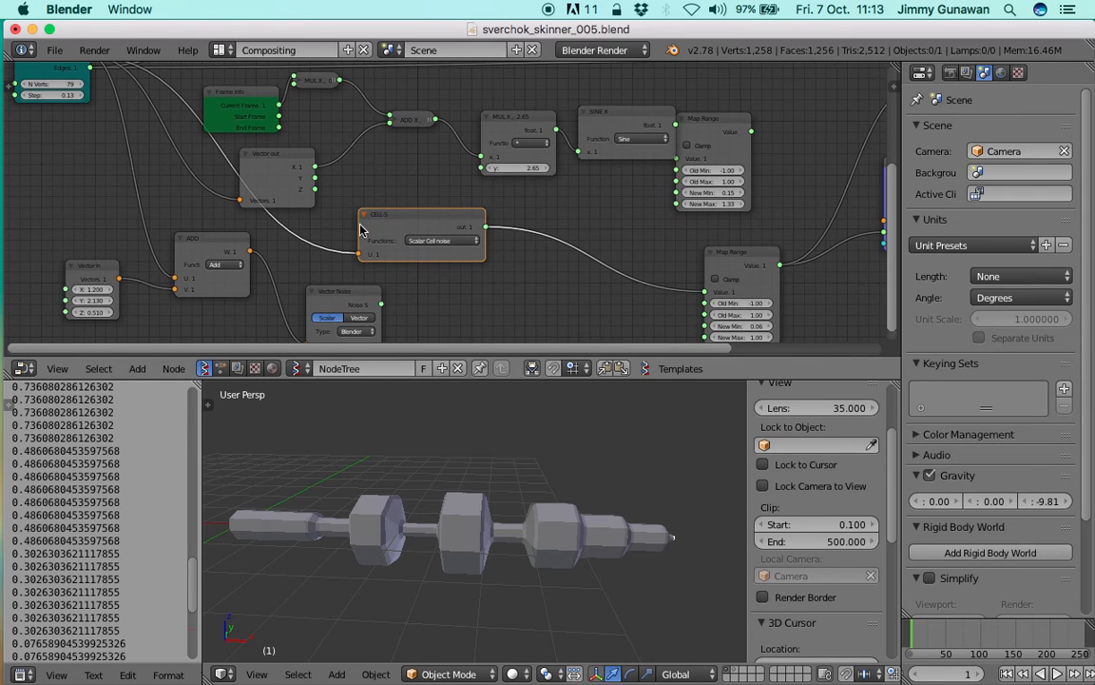
scroll(483, 273, right, 1)
drag(429, 216, 407, 218)
middle_drag(527, 557, 573, 545)
click(416, 246)
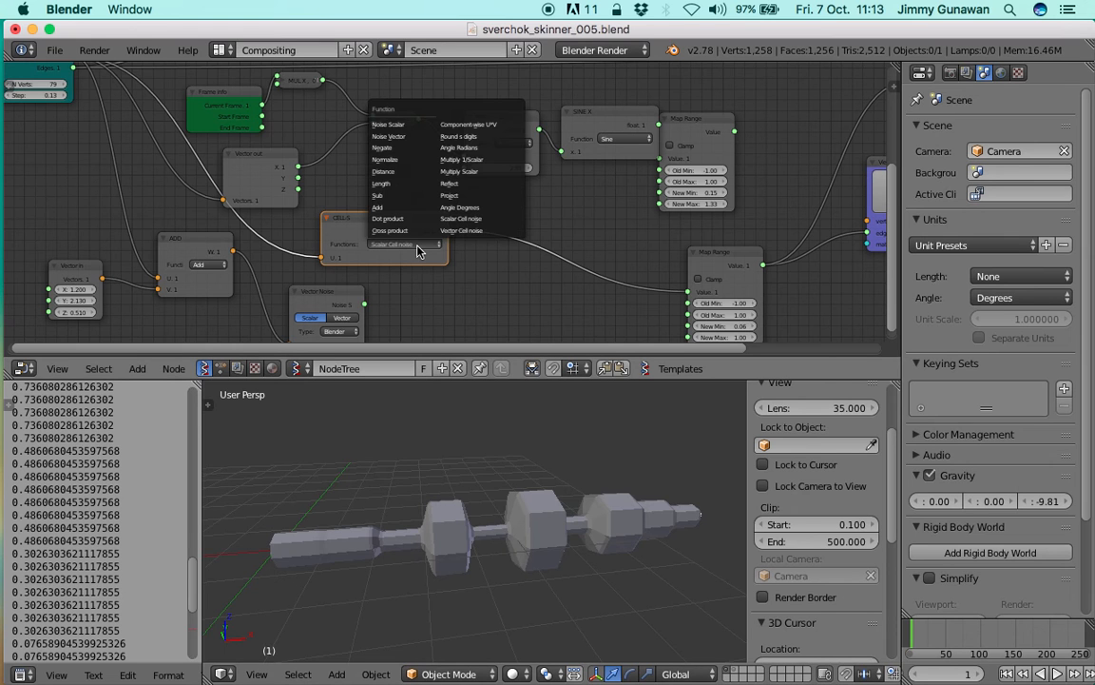
scroll(386, 241, left, 2)
drag(381, 229, 450, 242)
scroll(451, 241, left, 3)
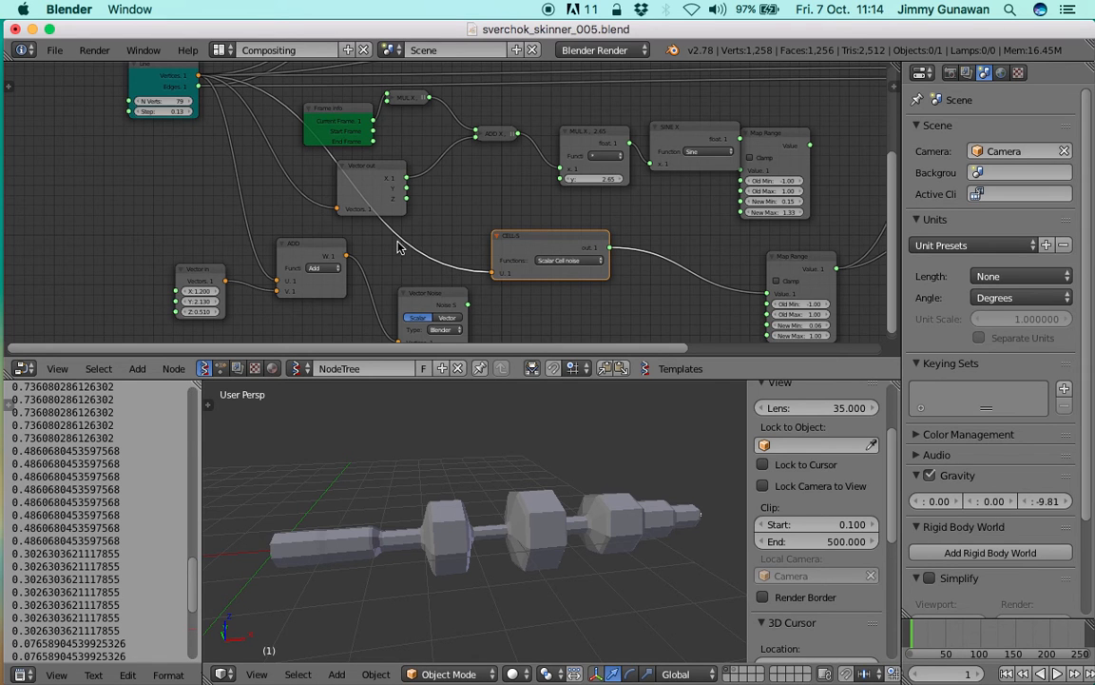
Step: Turn off the Skin Mesher's Live Modifier and save the file
scroll(404, 217, down, 1)
ctrl+scroll(548, 267, down, 1)
scroll(547, 267, right, 4)
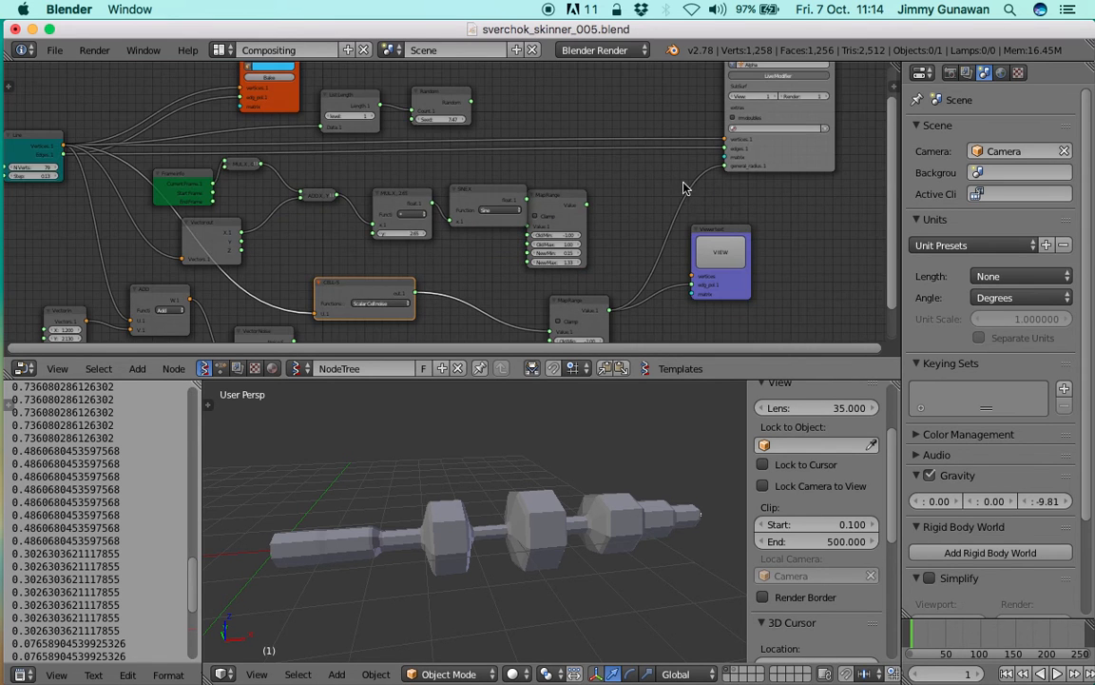
click(760, 78)
middle_drag(489, 220, 568, 199)
key(ctrl+s)
click(569, 199)
middle_drag(271, 292, 290, 269)
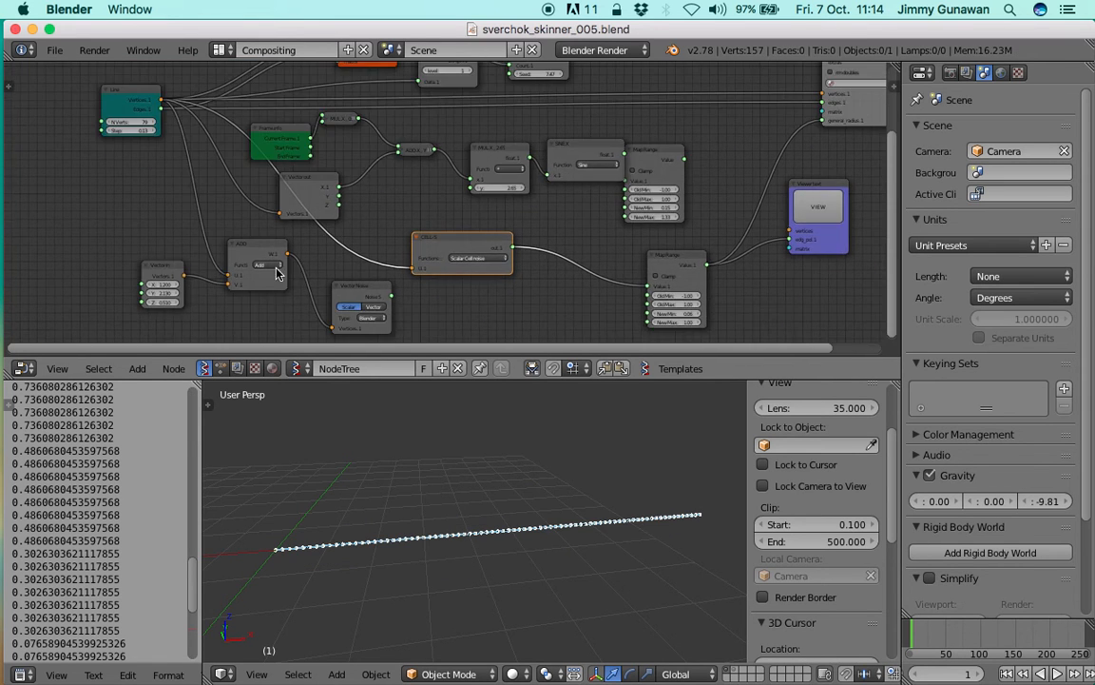
Step: Shift the vector Add node slightly and try to connect its W output to the Scalar Cell noise node's U input
drag(256, 245, 334, 262)
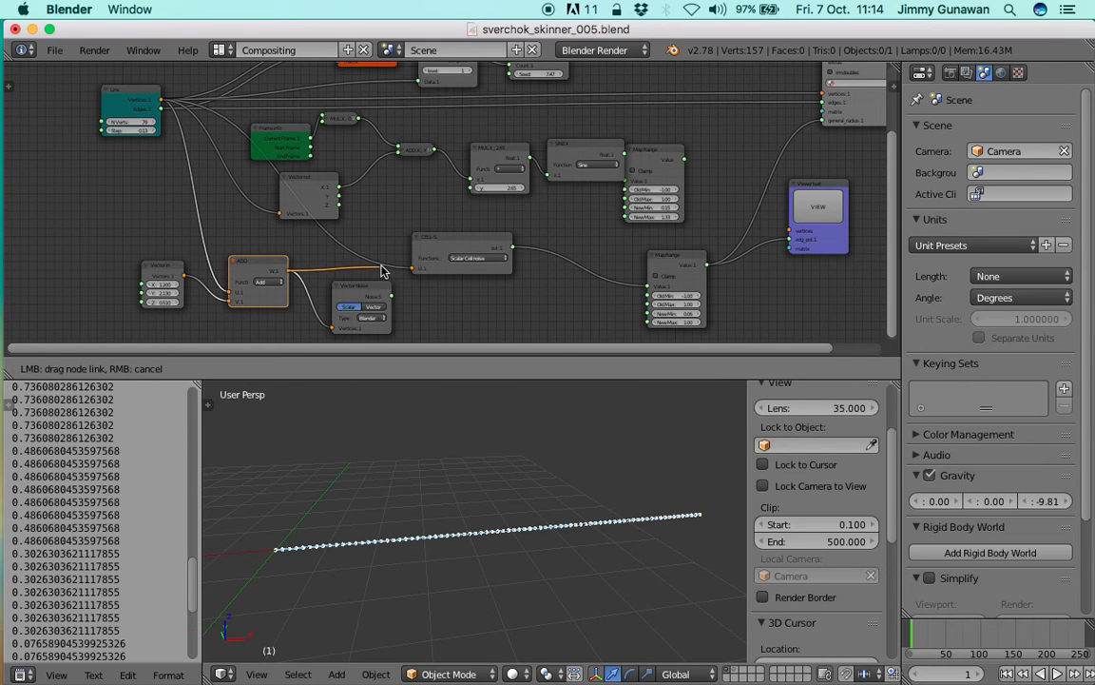
drag(405, 270, 414, 272)
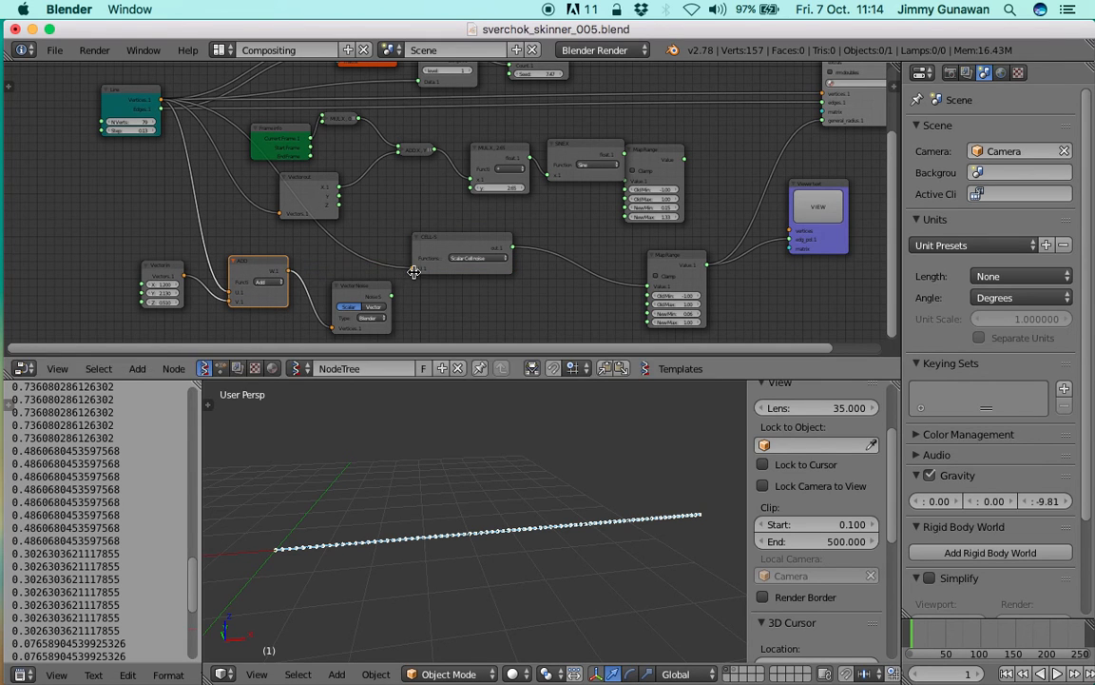
drag(288, 272, 401, 266)
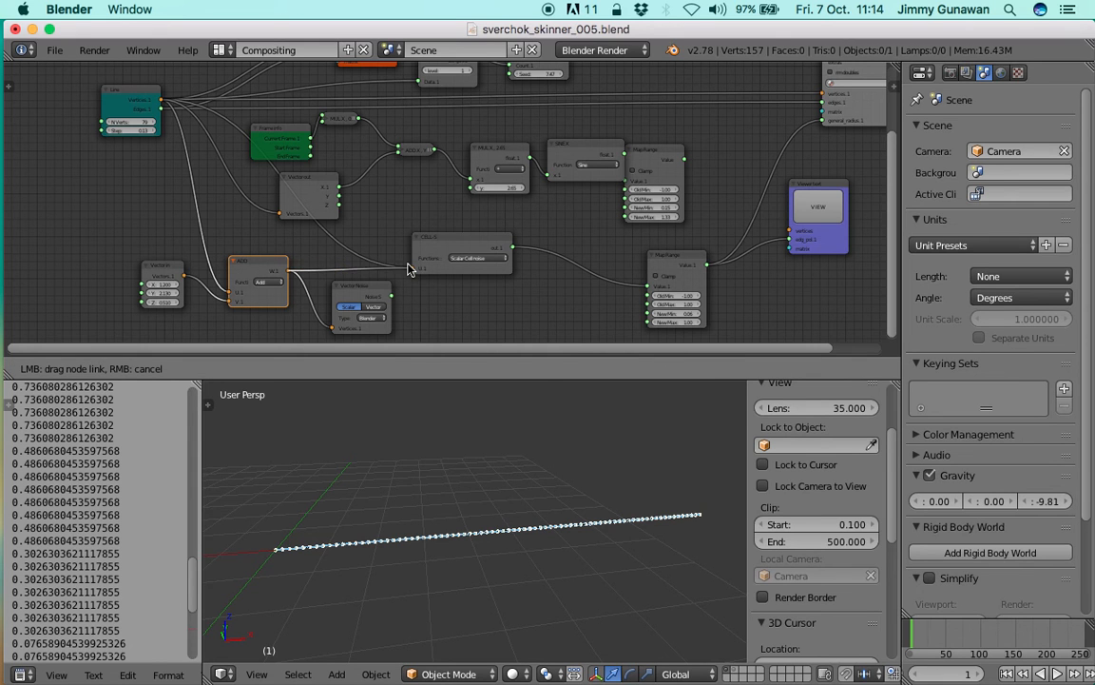
Step: Connect Vector Noise's Noise S output to the Map Range Value input in place of cell noise, and refresh the Viewer text
drag(298, 266, 580, 307)
drag(645, 292, 648, 286)
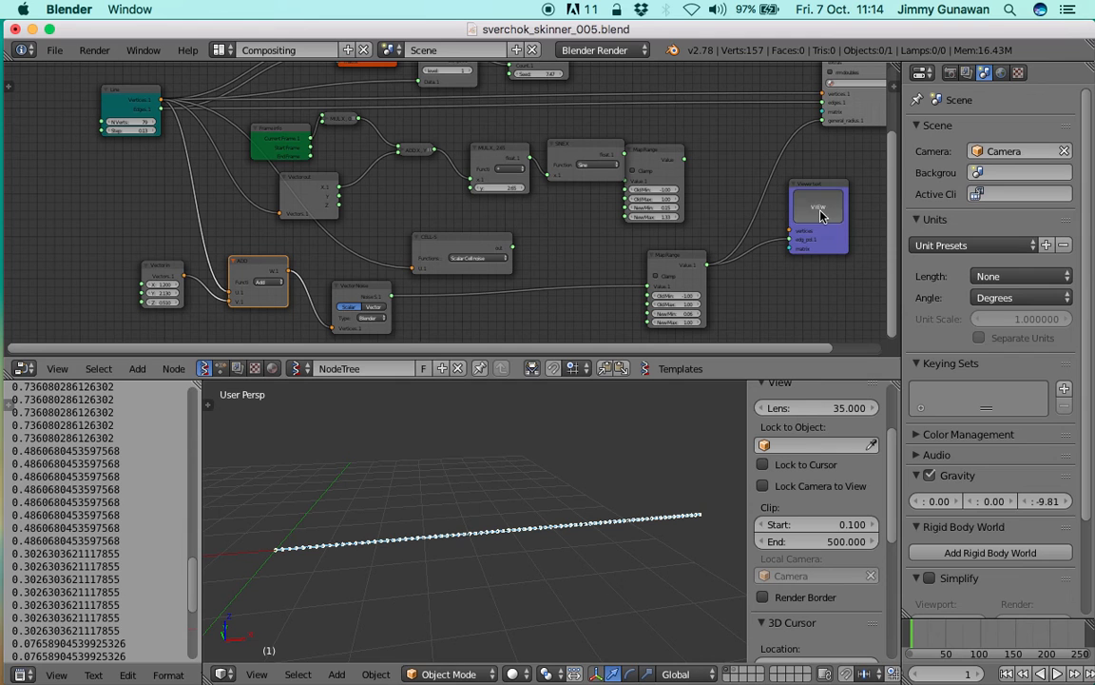
scroll(149, 526, down, 10)
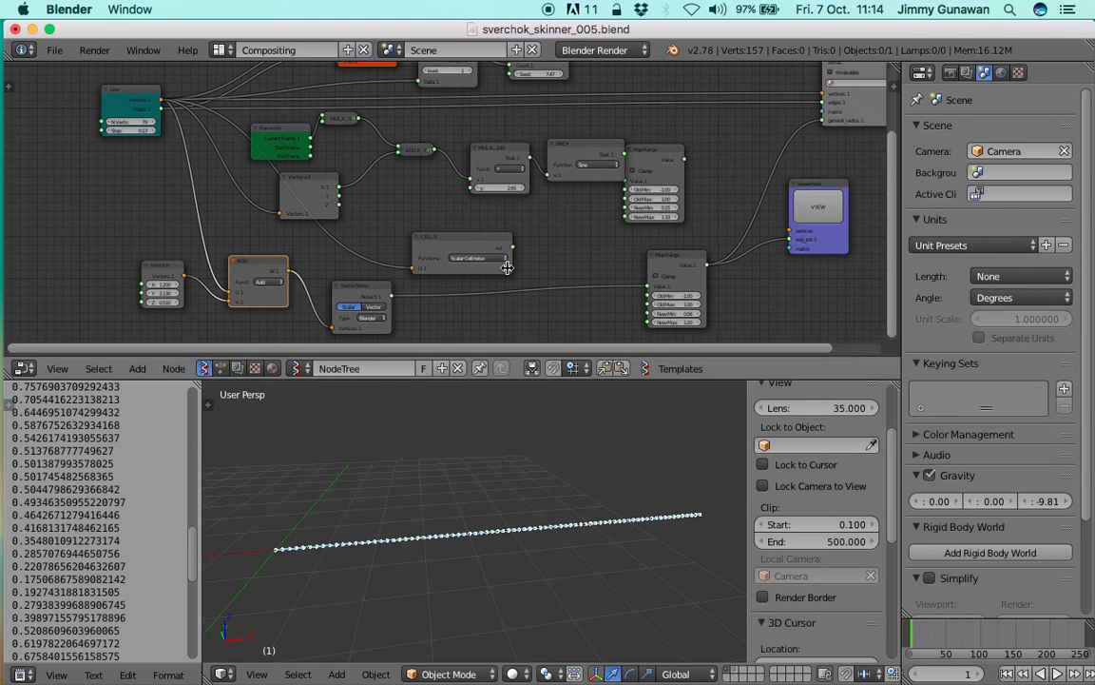
Step: Move the Vector Noise node closer to its Map Range and turn the Skin Mesher's Live Modifier back on
middle_drag(607, 221, 586, 257)
middle_drag(708, 214, 707, 189)
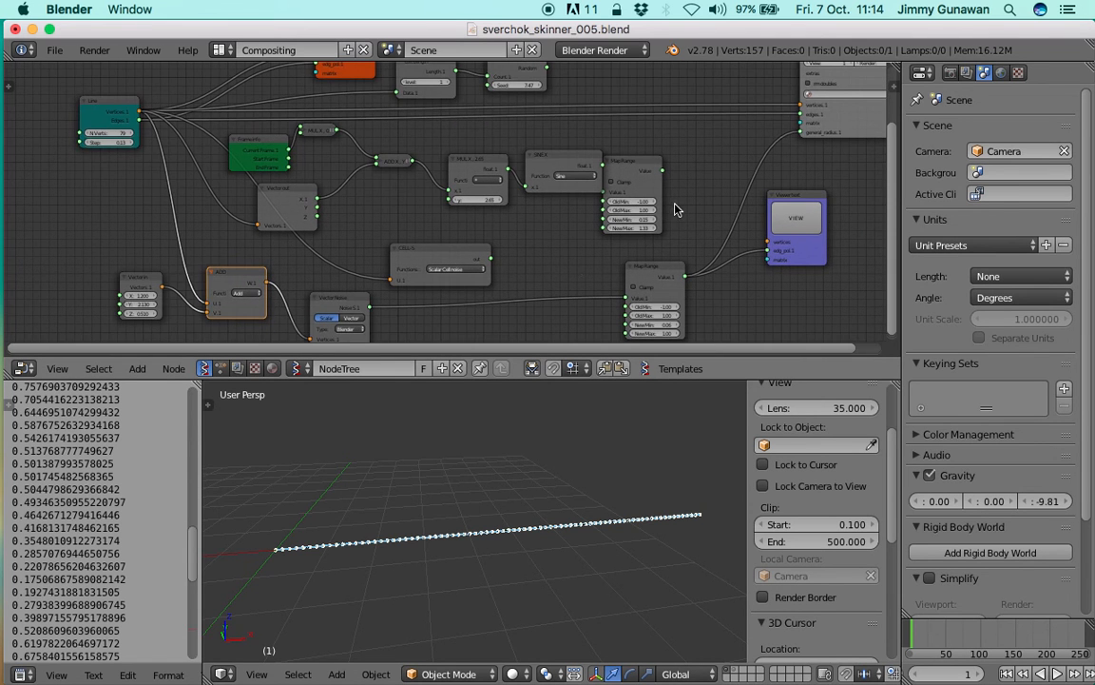
drag(354, 300, 510, 304)
scroll(549, 272, down, 2)
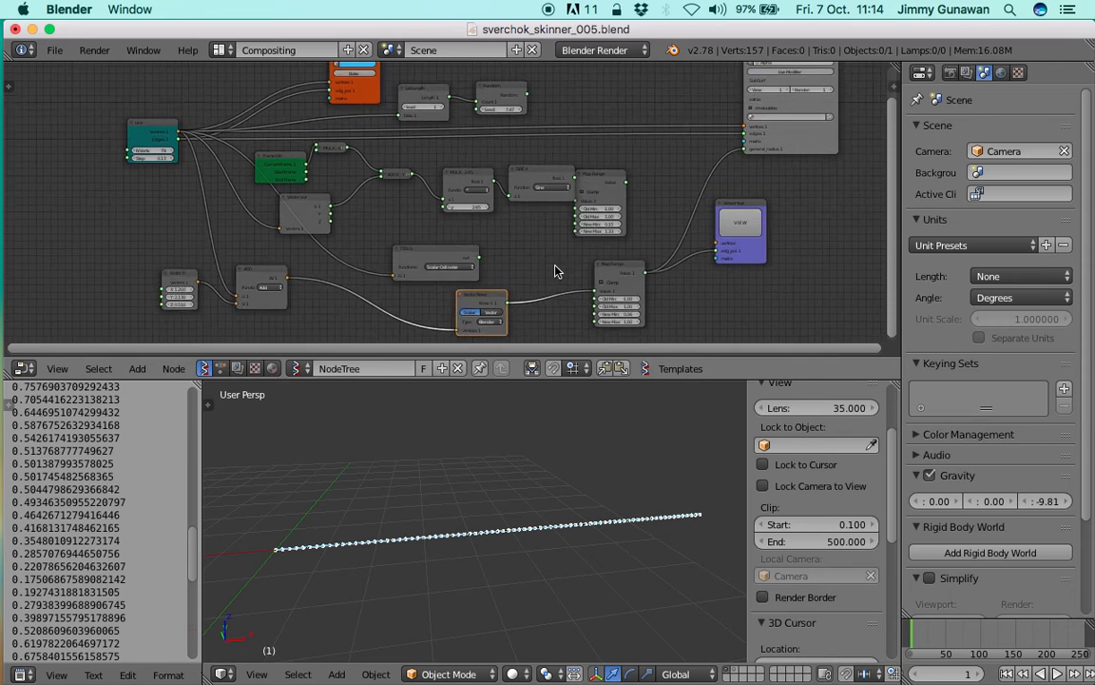
middle_drag(555, 267, 519, 302)
click(746, 109)
middle_drag(461, 517, 507, 509)
Step: Move the Scalar Cell noise node away from the Vector Noise node and examine the Map Range settings
middle_drag(372, 291, 443, 227)
scroll(442, 227, up, 5)
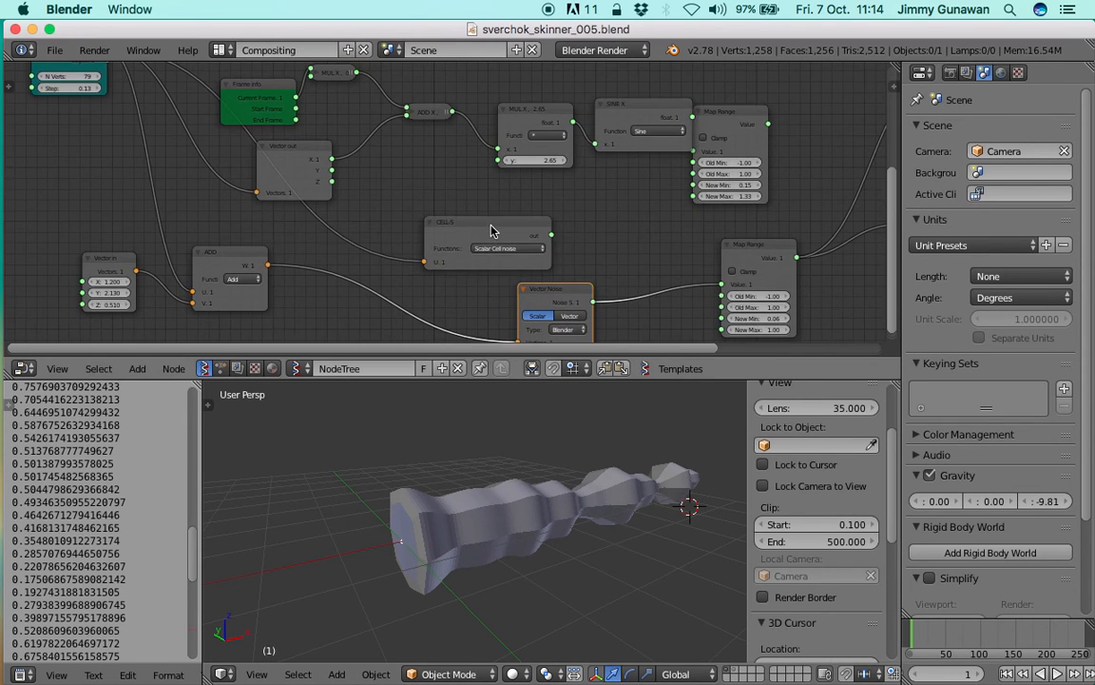
drag(492, 228, 467, 214)
middle_drag(349, 254, 375, 244)
middle_drag(567, 263, 464, 239)
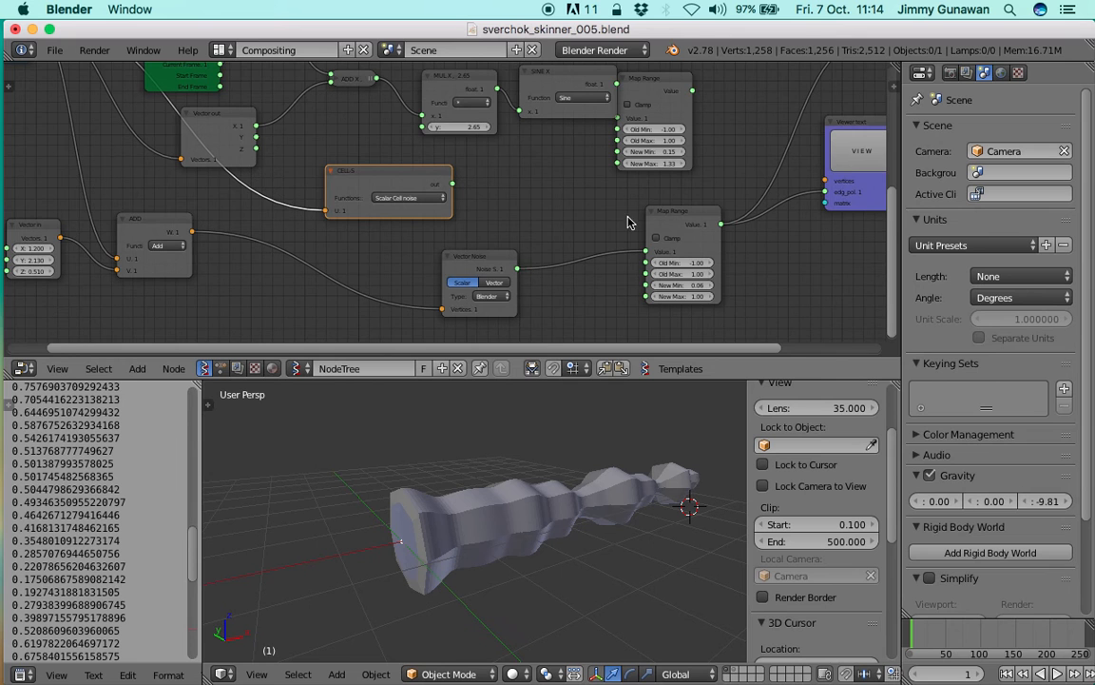
middle_drag(620, 190, 540, 187)
scroll(597, 235, up, 3)
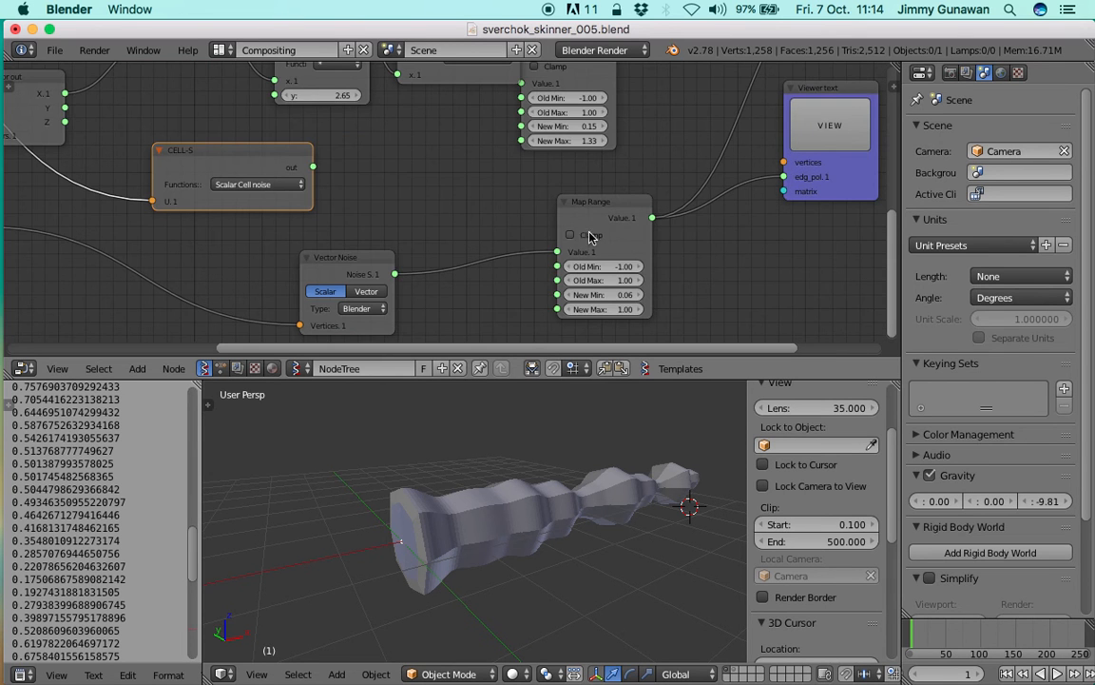
scroll(487, 237, down, 2)
mouse_move(474, 231)
middle_down()
mouse_move(504, 241)
mouse_move(492, 229)
middle_up()
scroll(635, 295, up, 1)
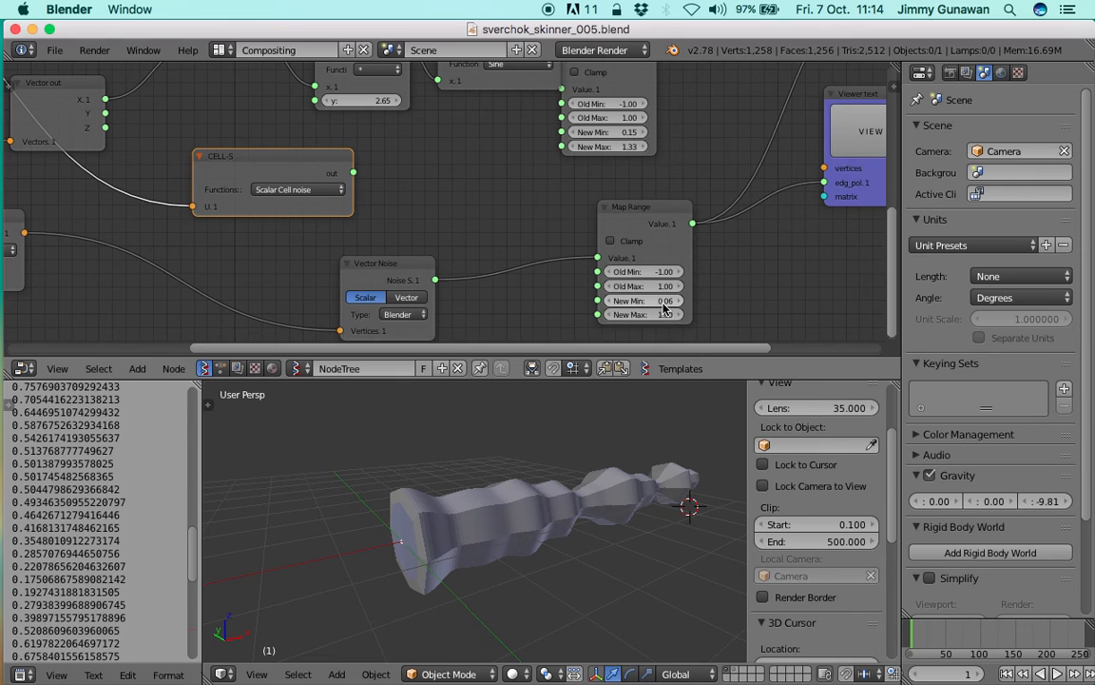
scroll(458, 233, down, 2)
middle_drag(392, 253, 429, 251)
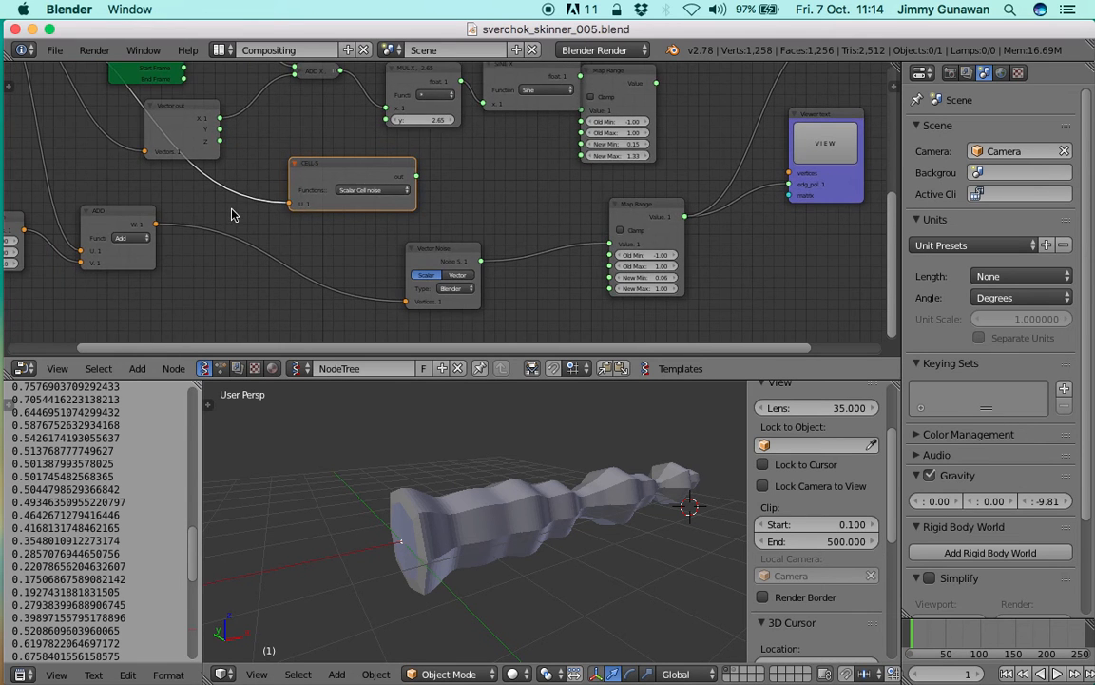
Step: Set the Vector in node's offsets to X 5.220, Y 5.100 and Z 4.110, and save the file
middle_drag(72, 245, 249, 238)
drag(176, 233, 235, 233)
drag(176, 245, 249, 256)
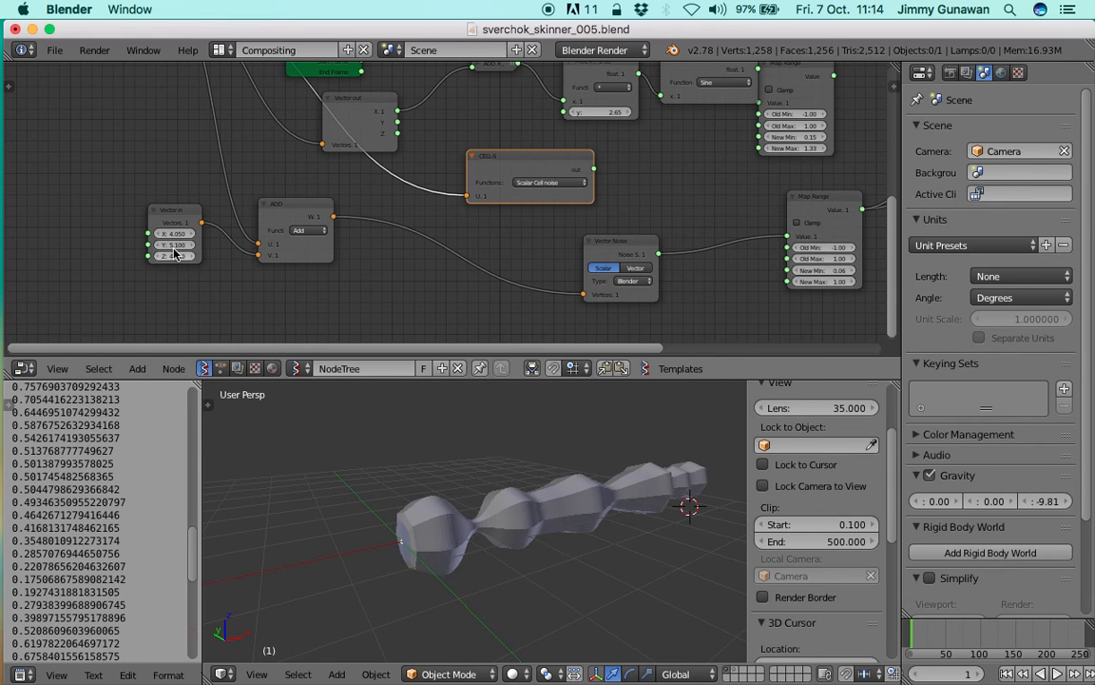
drag(175, 235, 200, 234)
scroll(295, 114, down, 3)
middle_drag(301, 126, 319, 227)
key(ctrl+s)
Step: Duplicate the Frame info node and its Multiply node, place the copies beside Vector in, and save the file
click(369, 192)
shift+click(425, 168)
key(shift+d)
click(157, 296)
middle_drag(167, 267, 143, 157)
scroll(143, 157, up, 3)
key(ctrl+s)
Step: Connect the copied Multiply node's output to Vector in's X input and space out the copied Frame info node
click(205, 193)
key(g)
click(191, 234)
drag(183, 228, 226, 237)
middle_drag(179, 206, 247, 203)
scroll(205, 259, up, 1)
drag(161, 243, 127, 236)
Step: Play the animation, expand the copied Multiply node and move it away from Vector in
click(1061, 674)
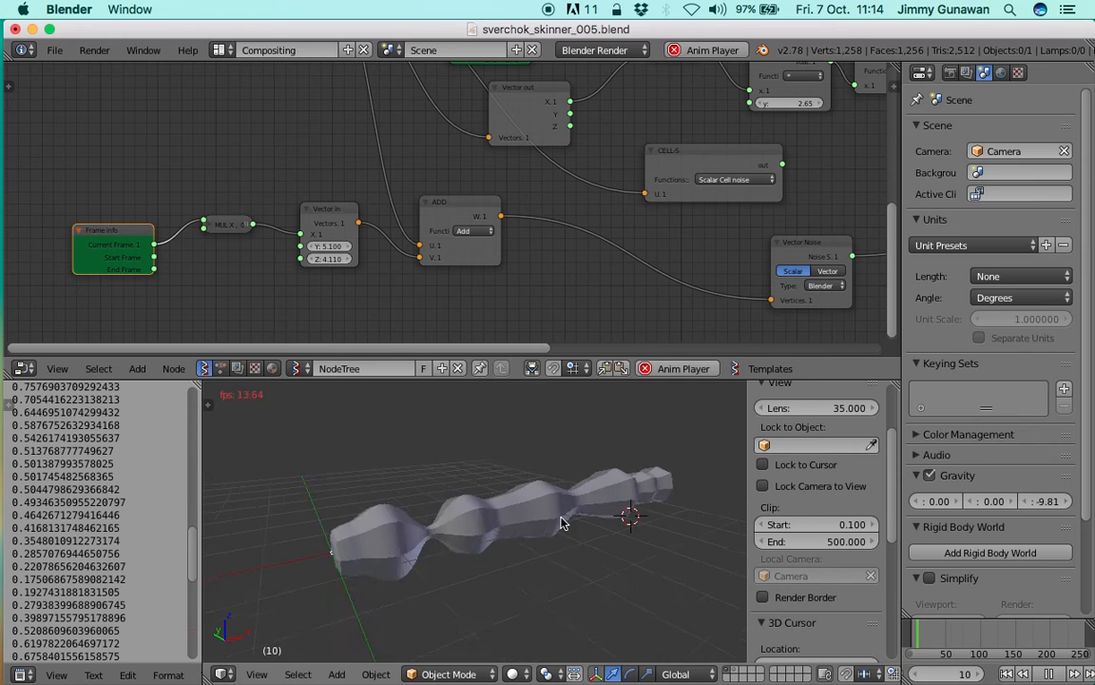
click(211, 227)
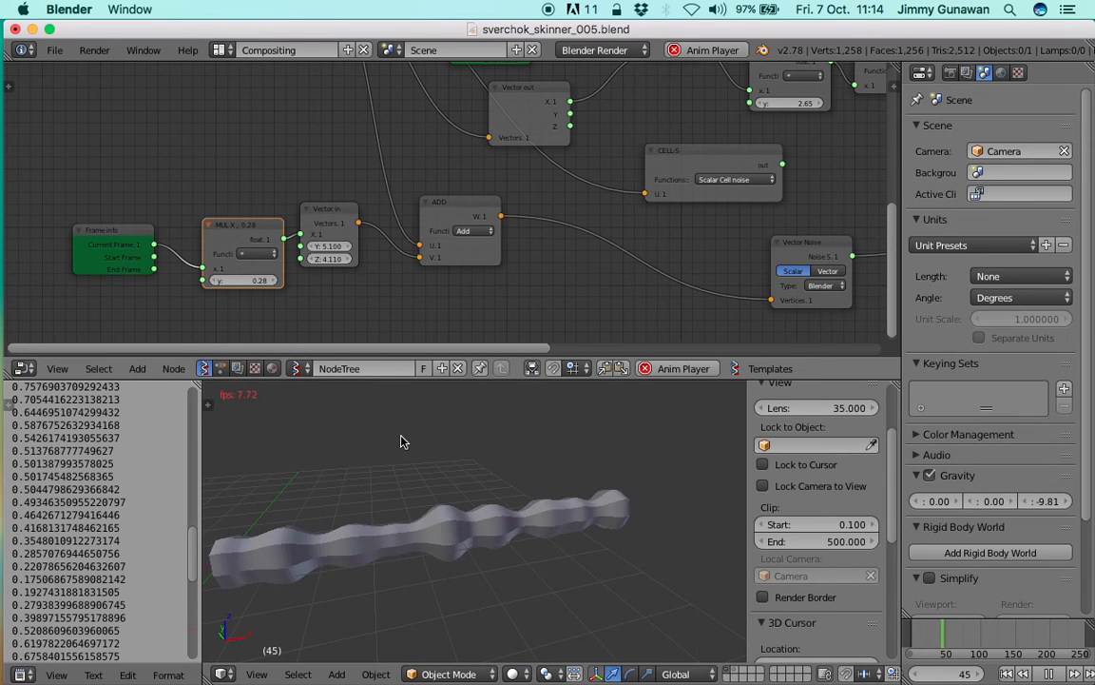
drag(230, 228, 206, 220)
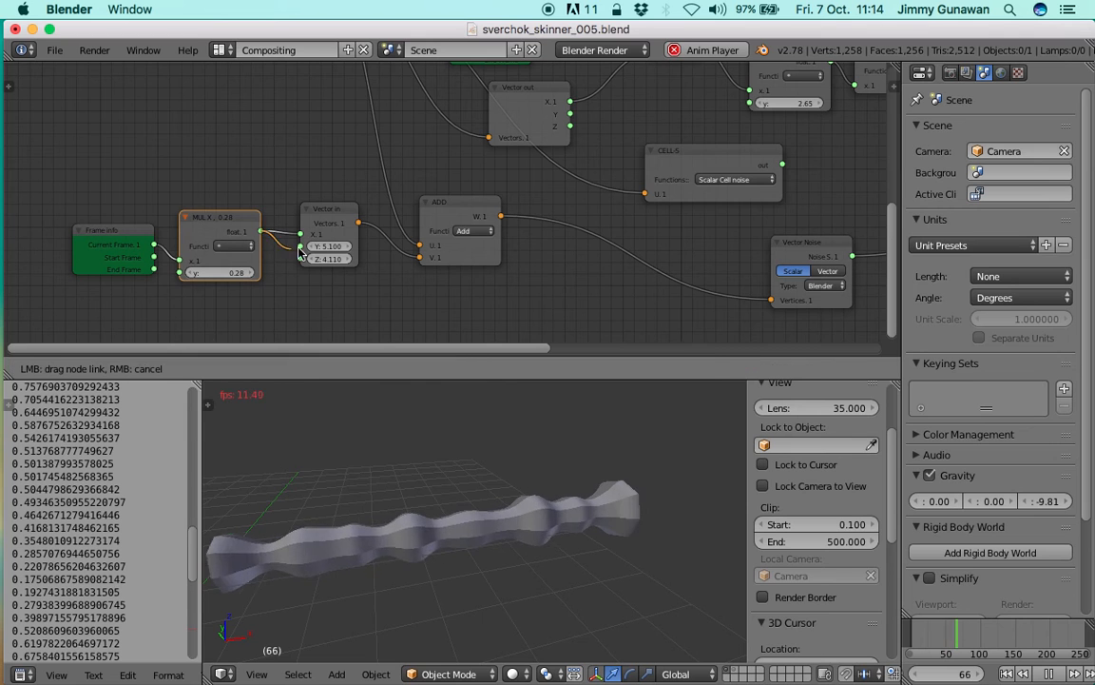
Step: Reroute the copied Multiply output from Vector in's X input to its Z input, orbit around the mesh and save the file
drag(262, 231, 292, 229)
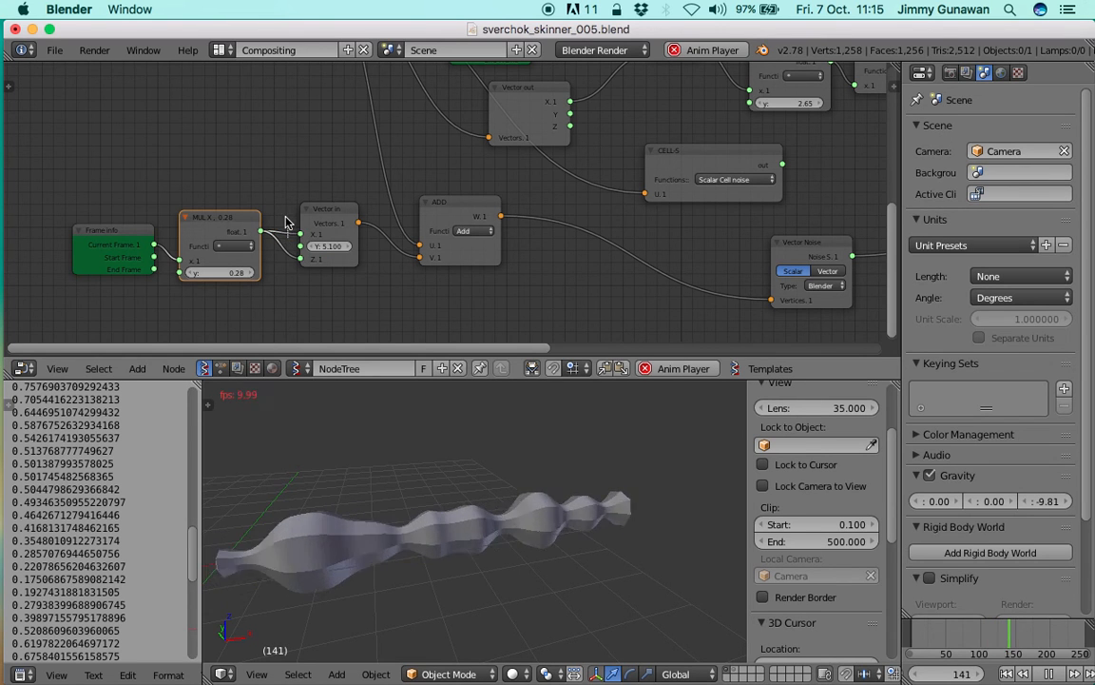
middle_drag(278, 212, 339, 188)
key(ctrl+s)
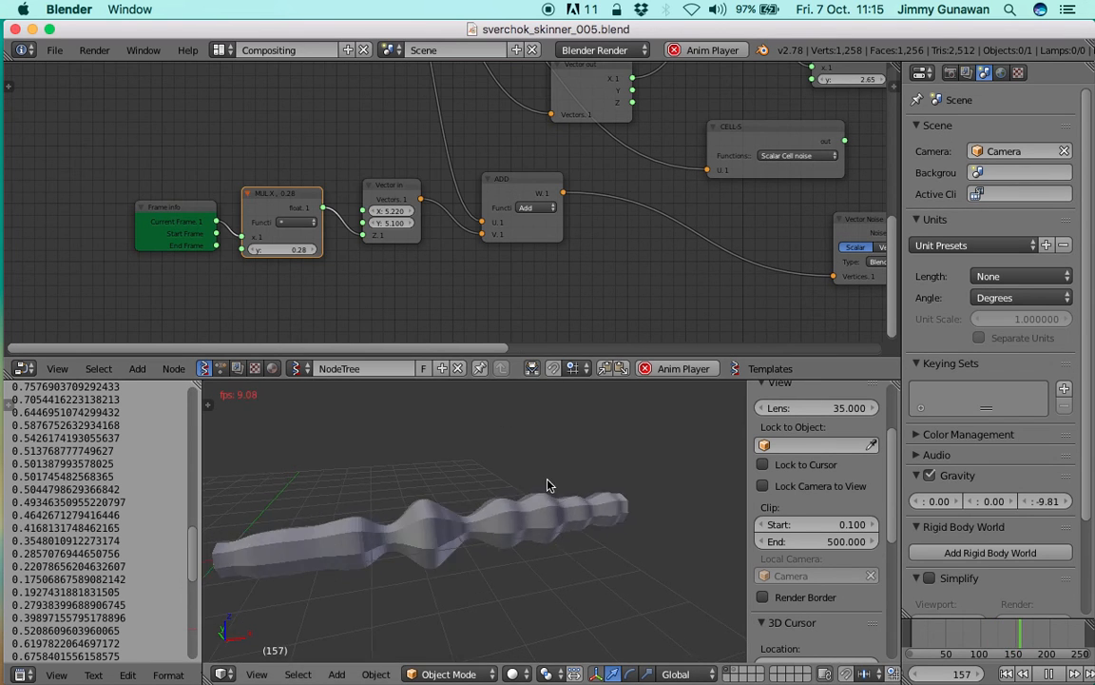
shift+middle_drag(448, 465, 518, 563)
key(ctrl+s)
key(ctrl+s)
Step: Widen the Vector Noise node, try the Voronoi_F4 noise type and switch it to Cellnoise
middle_drag(776, 232, 443, 225)
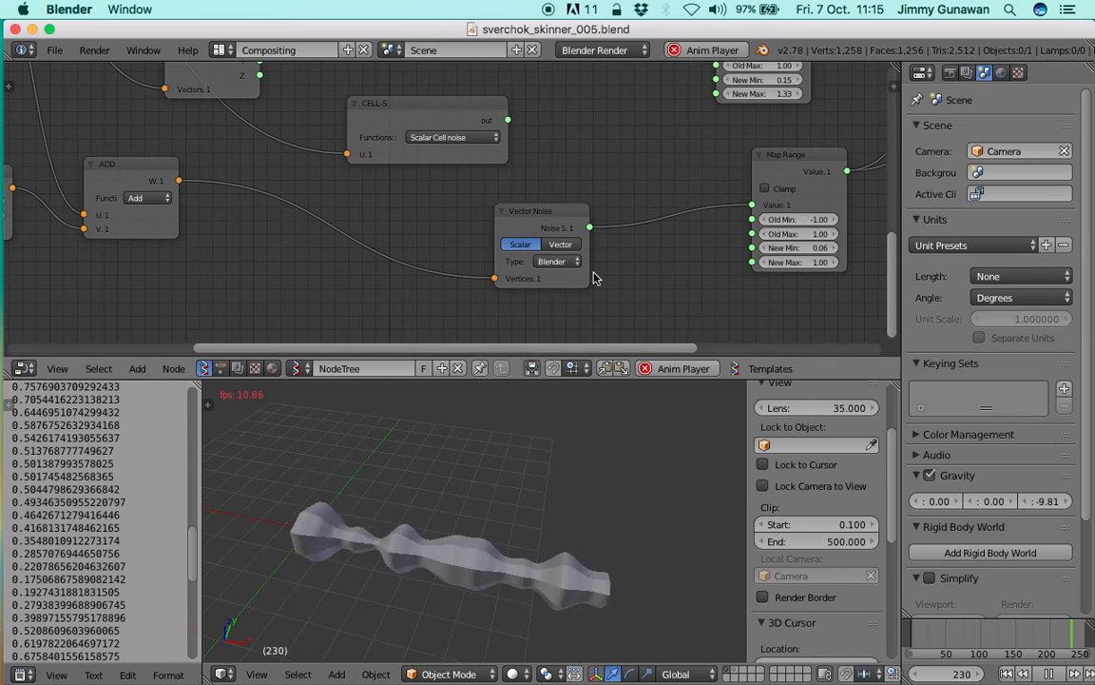
drag(588, 270, 640, 273)
click(614, 264)
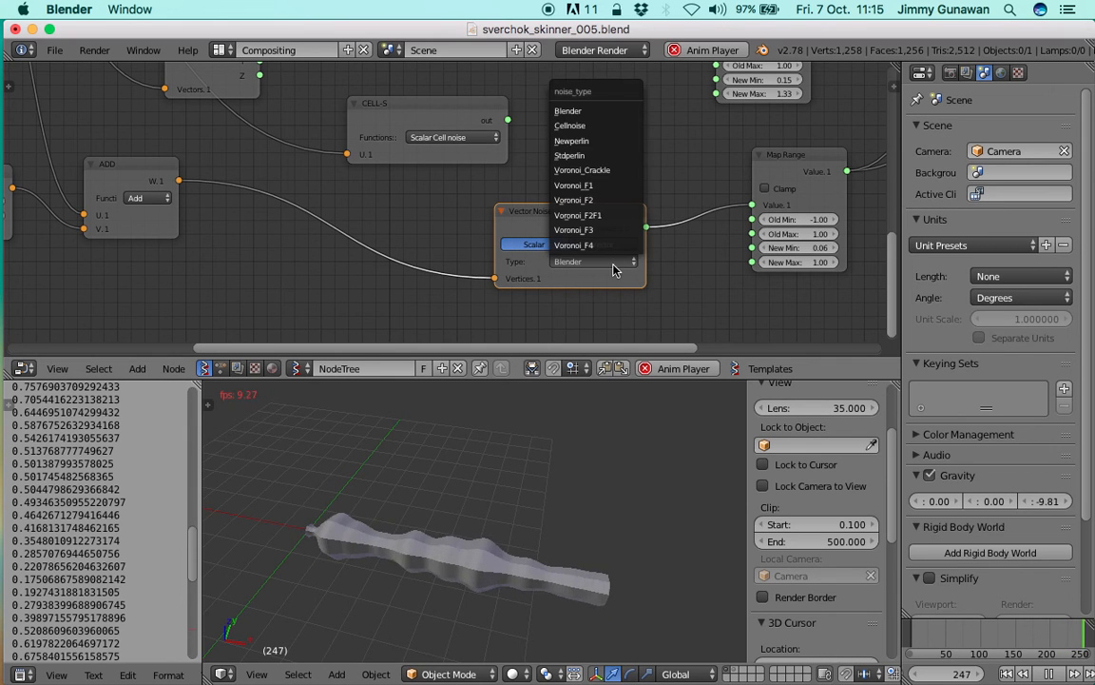
click(611, 246)
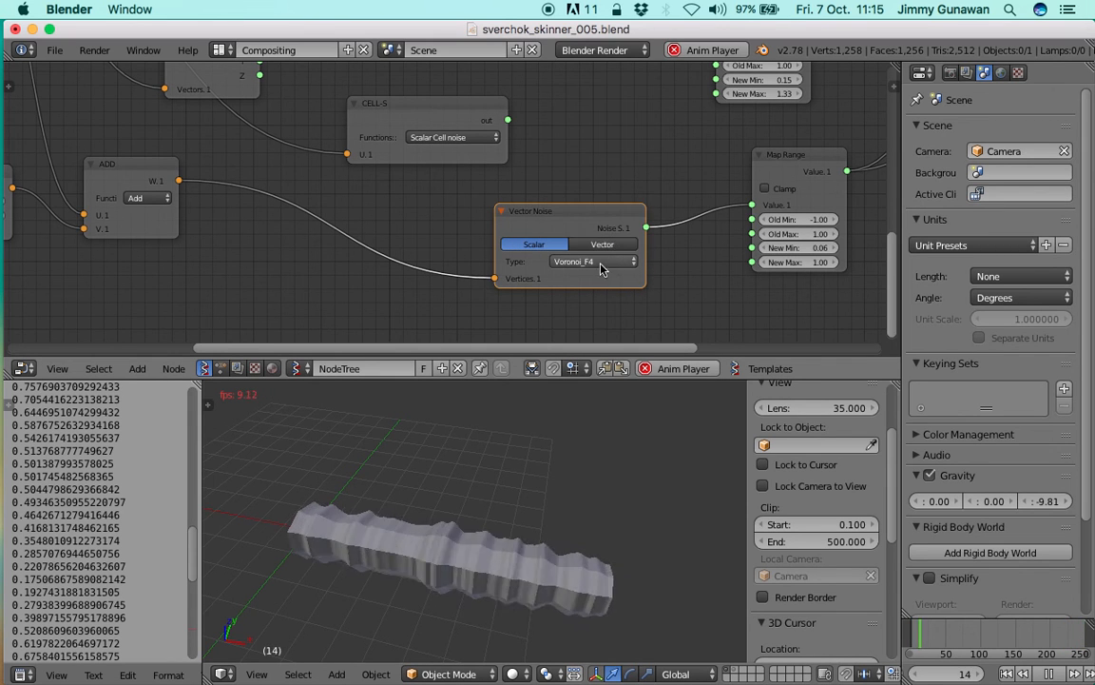
click(623, 261)
click(571, 125)
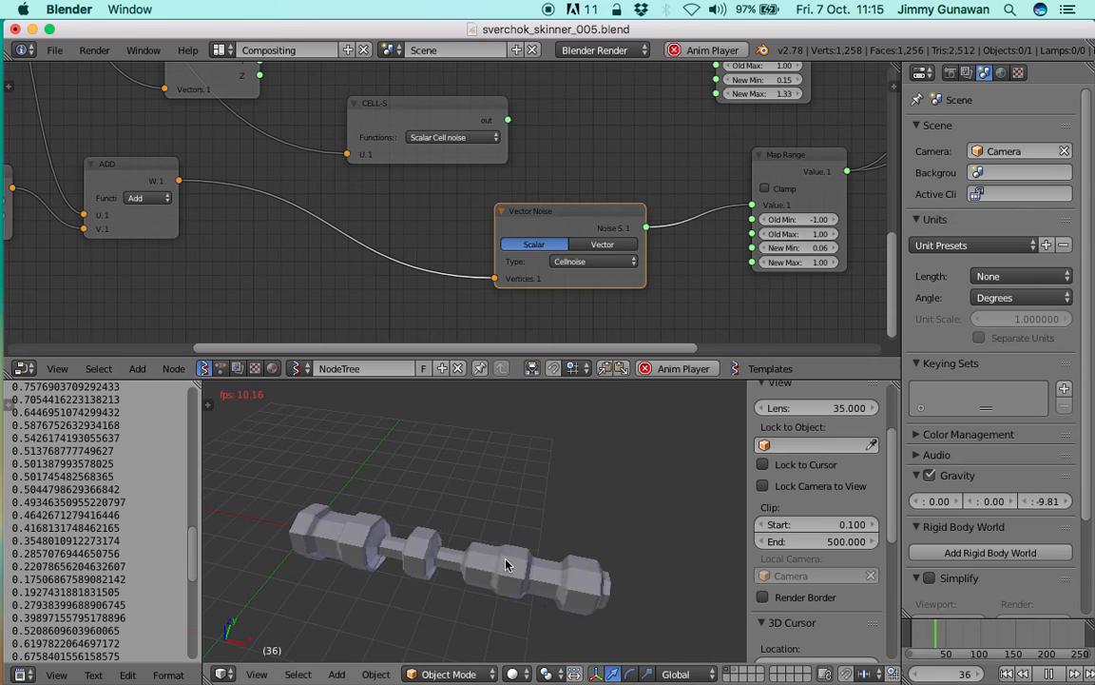
Step: Switch the Vector Noise type to Newperlin and orbit around the animated mesh to view the smoother shape
click(614, 262)
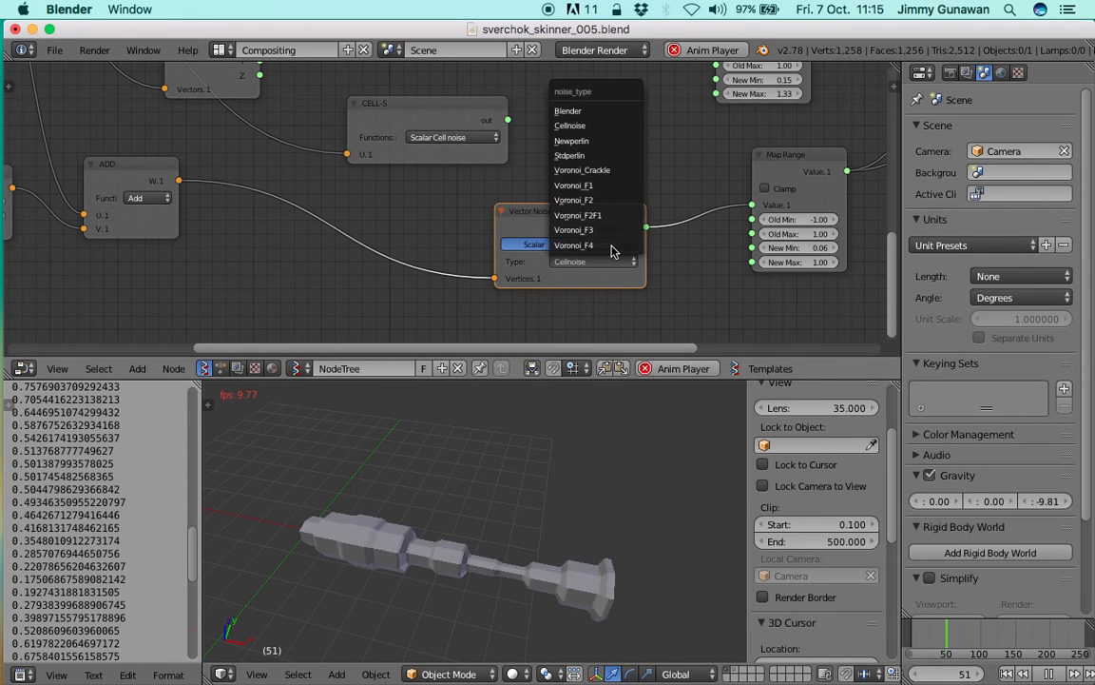
click(591, 141)
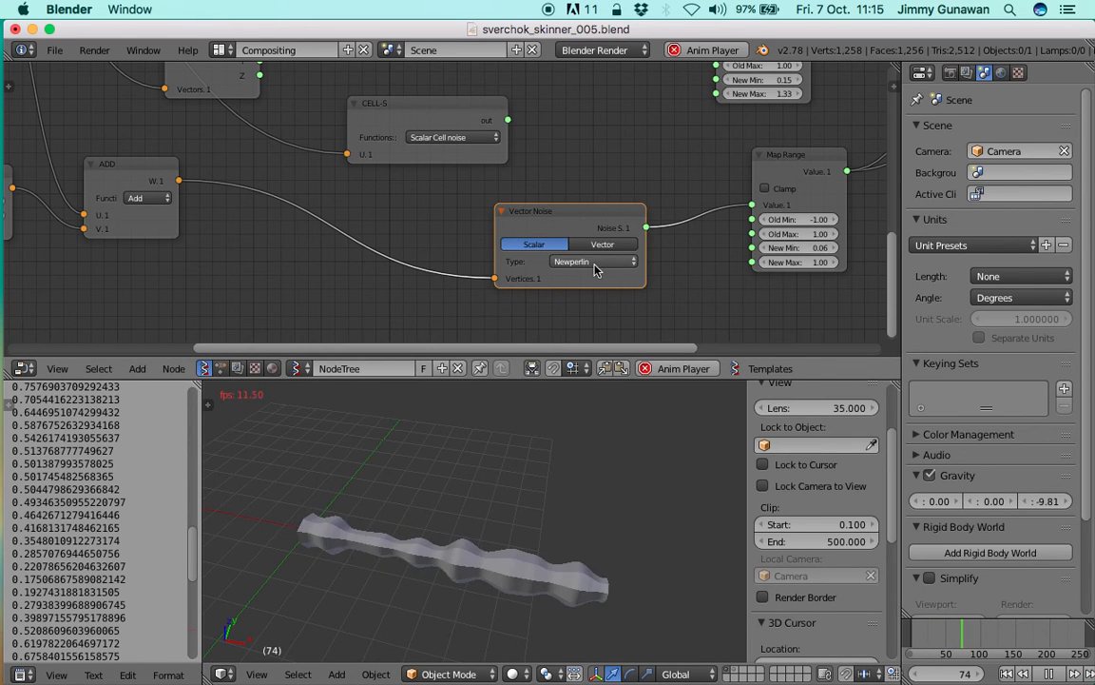
middle_drag(528, 538, 443, 564)
scroll(460, 276, down, 3)
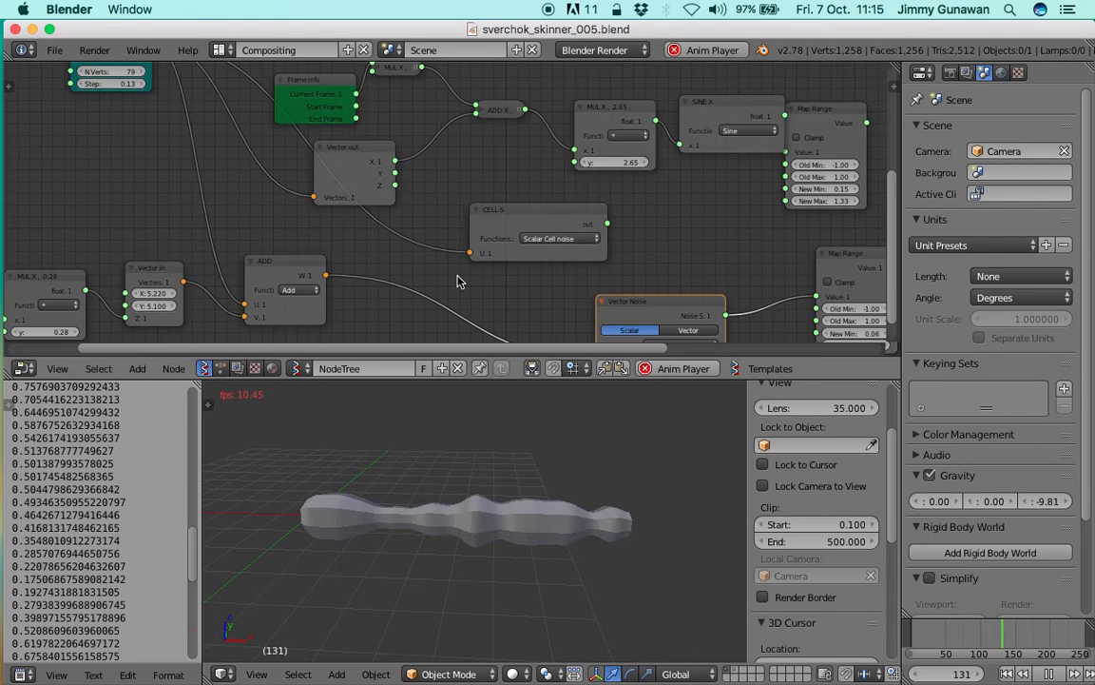
Step: Move the Line node farther away from the animated Frame info and Vector out nodes
middle_drag(341, 189, 379, 210)
drag(291, 129, 214, 150)
scroll(333, 185, down, 1)
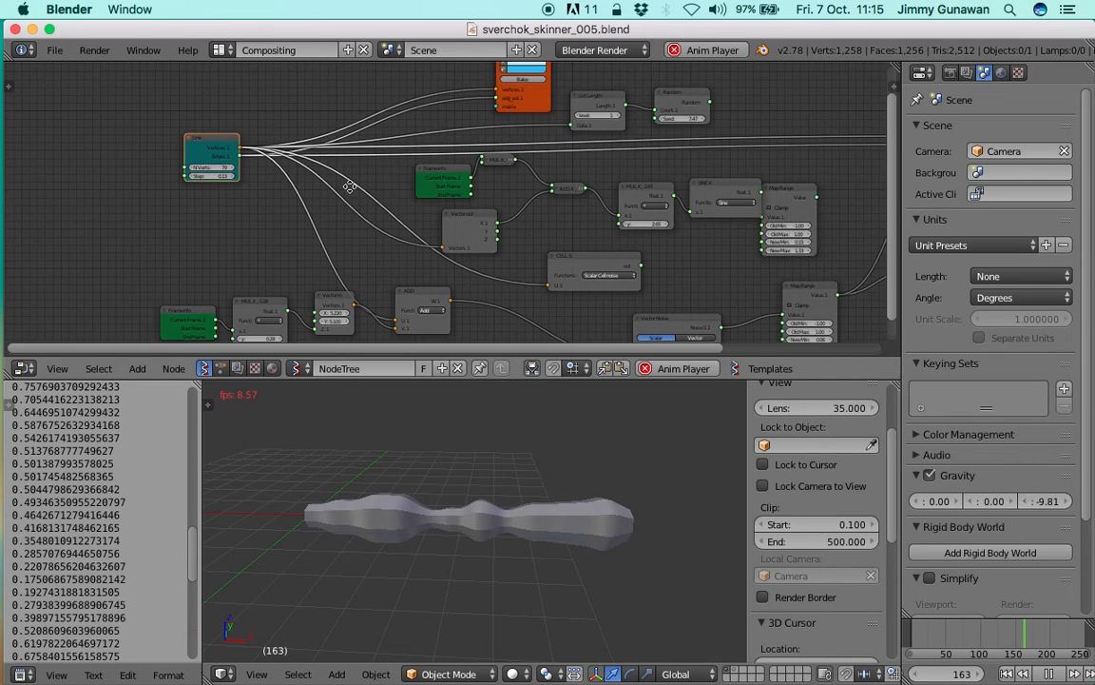
Step: Turn off Live Modifier on the Skin Modifier node and stop the animation playback
middle_drag(656, 188, 435, 227)
scroll(439, 226, up, 1)
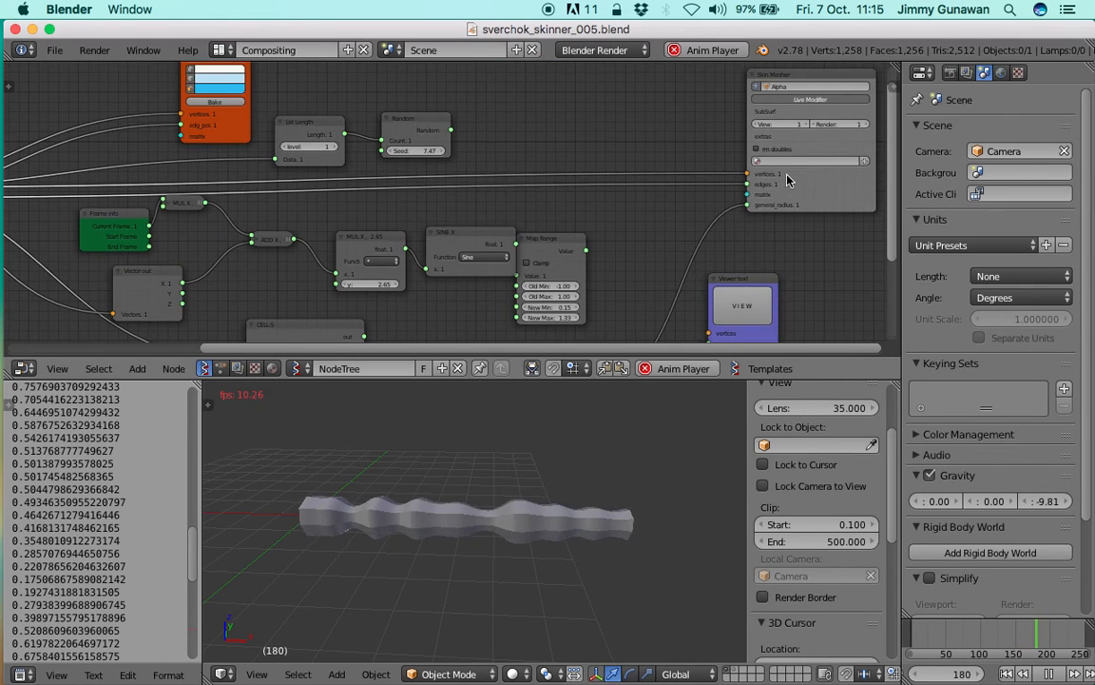
scroll(631, 192, down, 1)
scroll(619, 195, down, 1)
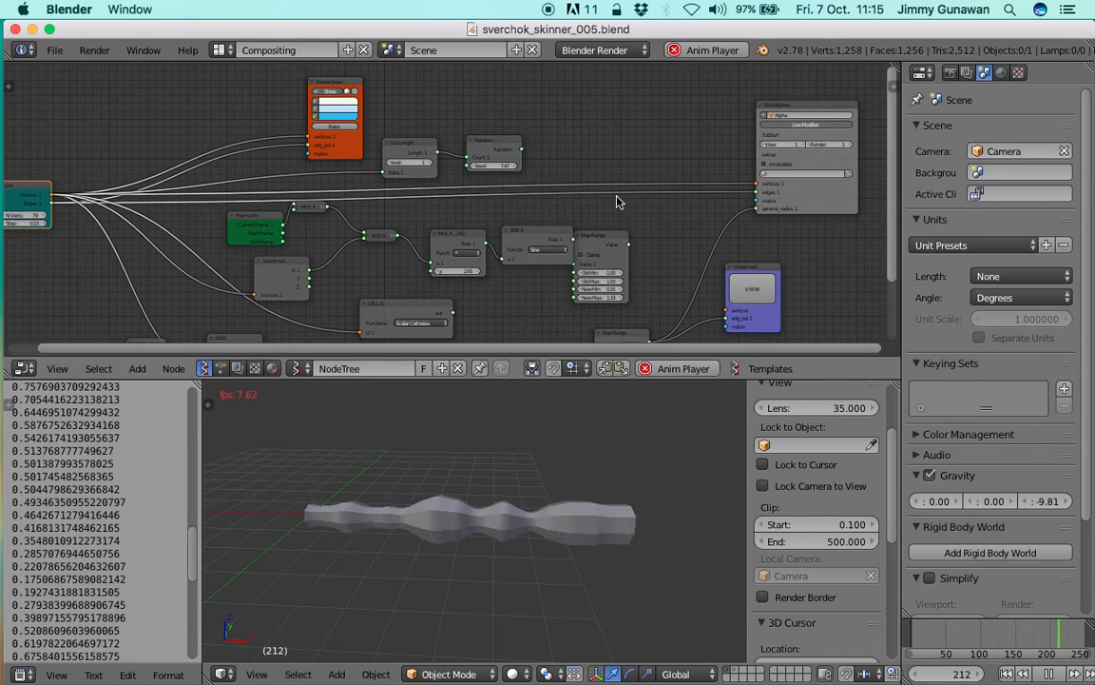
click(795, 127)
click(1048, 675)
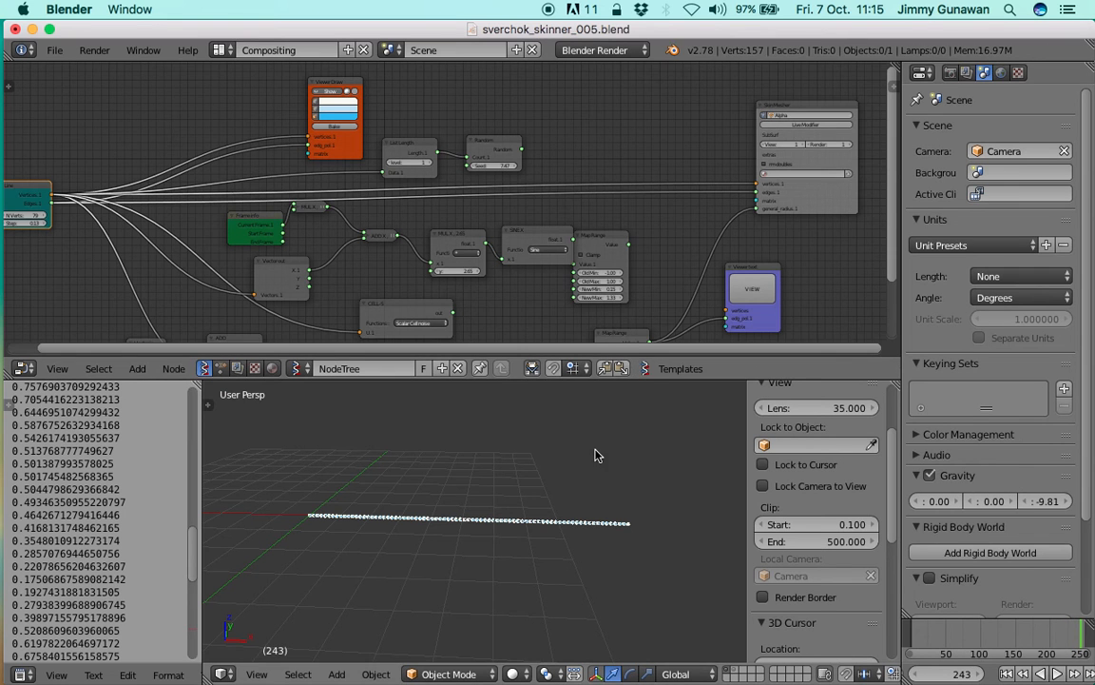
Step: Save the scene under the incremented name sverchok_skinner_006.blend
middle_drag(463, 219, 528, 219)
click(54, 49)
click(85, 175)
click(970, 114)
key(Return)
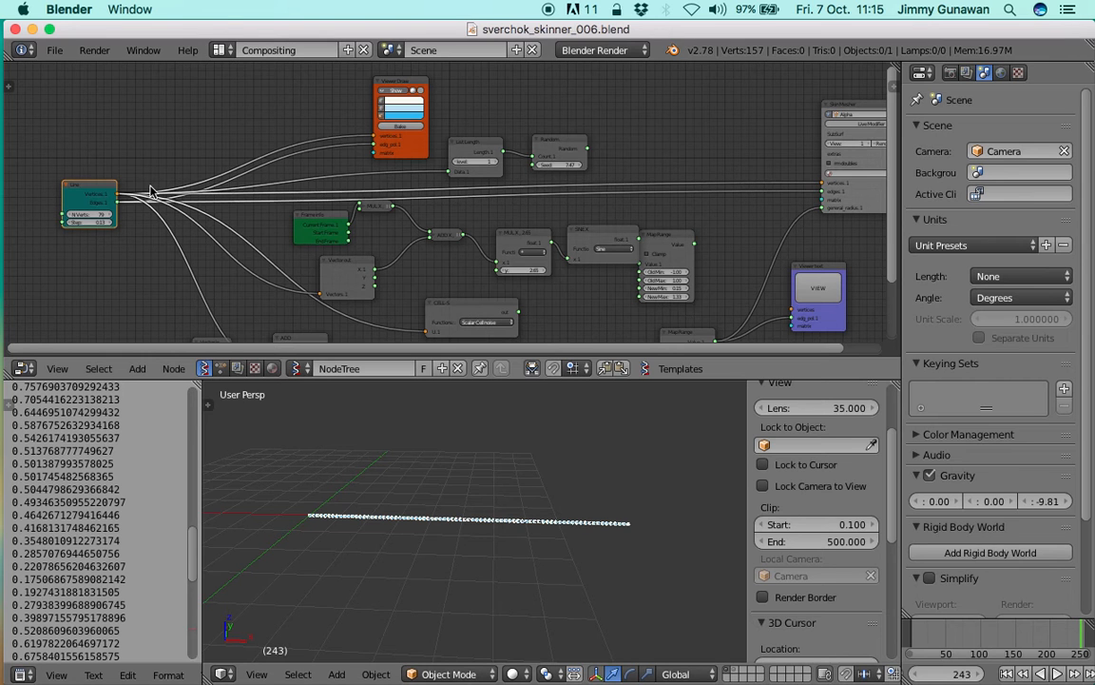
Step: Move the Line node well clear of the other nodes and delete the unused Scalar Cell noise node
middle_drag(210, 288, 176, 253)
scroll(220, 231, down, 4)
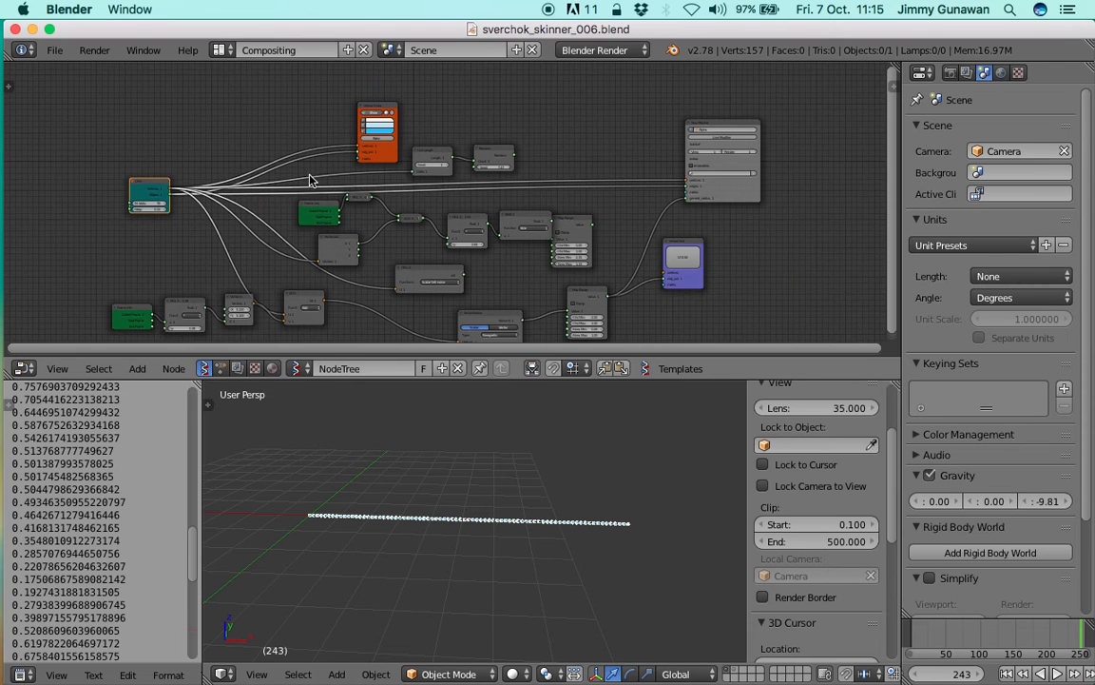
drag(172, 182, 136, 151)
drag(478, 288, 424, 262)
key(x)
middle_drag(252, 138, 270, 92)
middle_drag(290, 221, 313, 208)
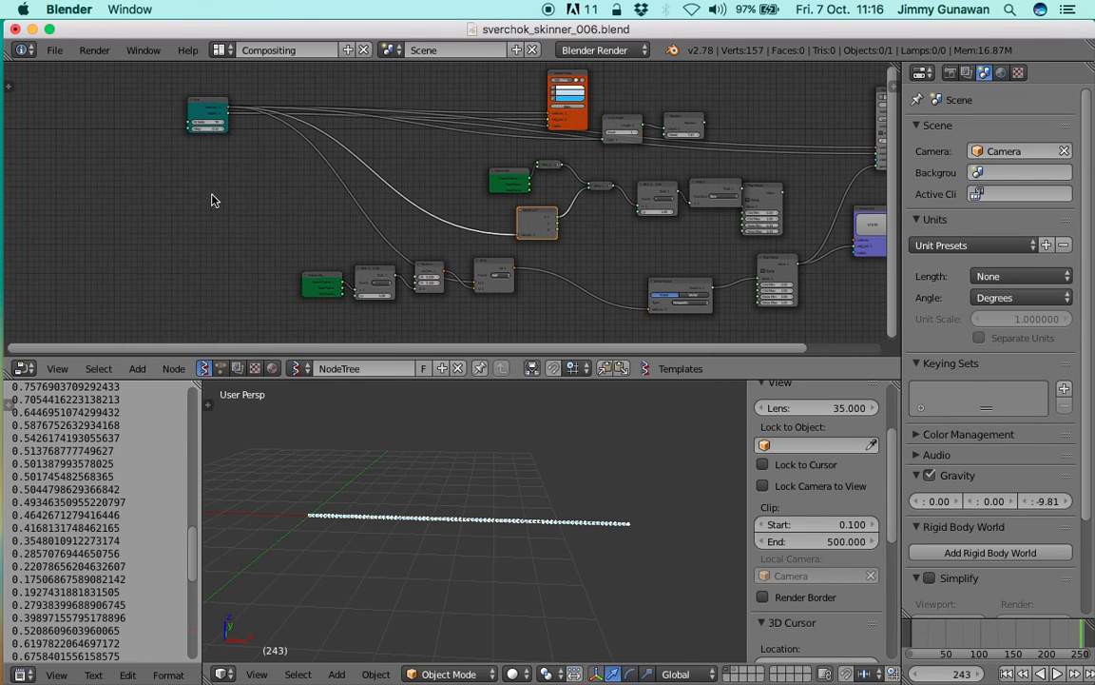
Step: Search the nodes for random, add a Random Vector node and place it beneath the Line node
key(shift+a)
click(210, 194)
text(Math)
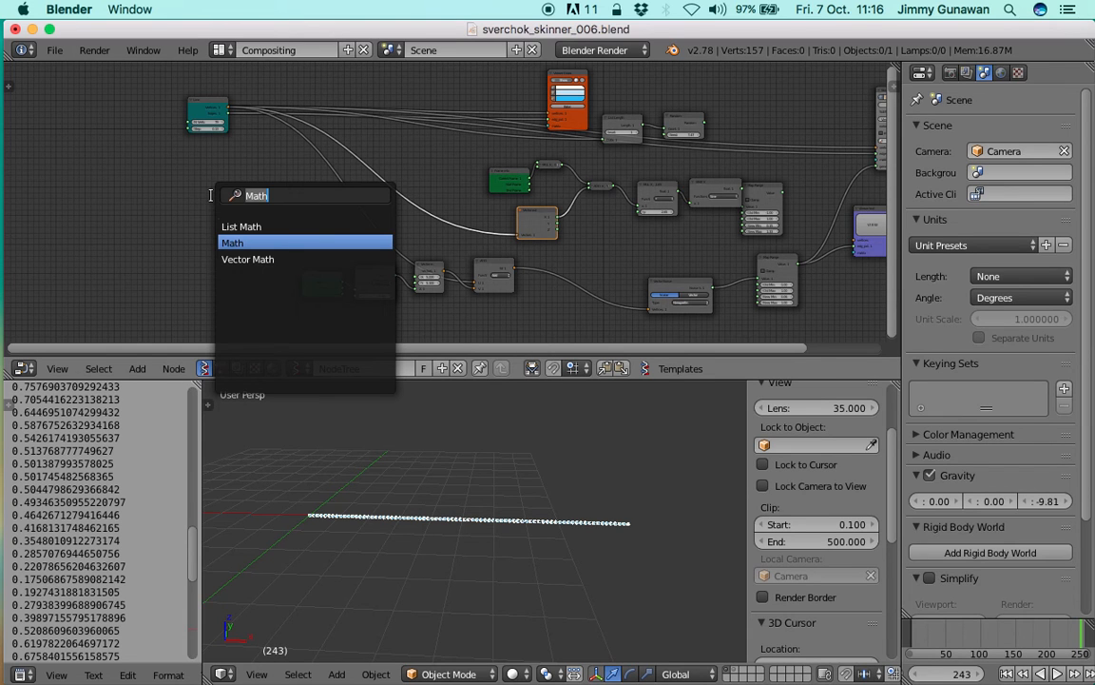
text(random)
key(Down)
key(Down)
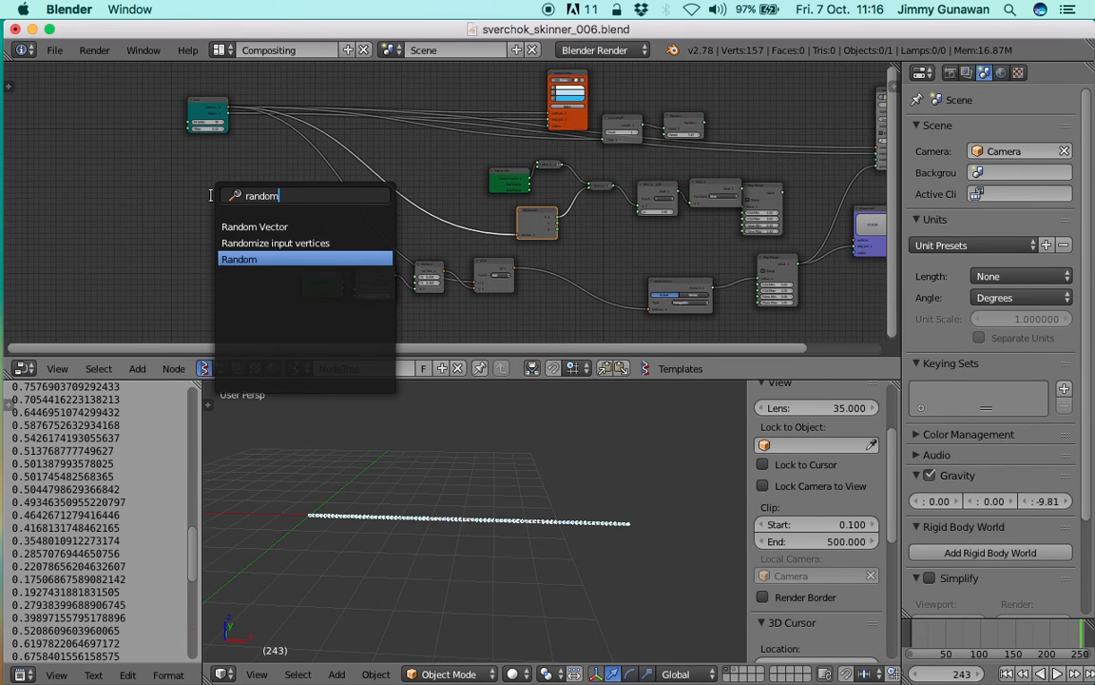
key(Up)
key(Up)
key(Return)
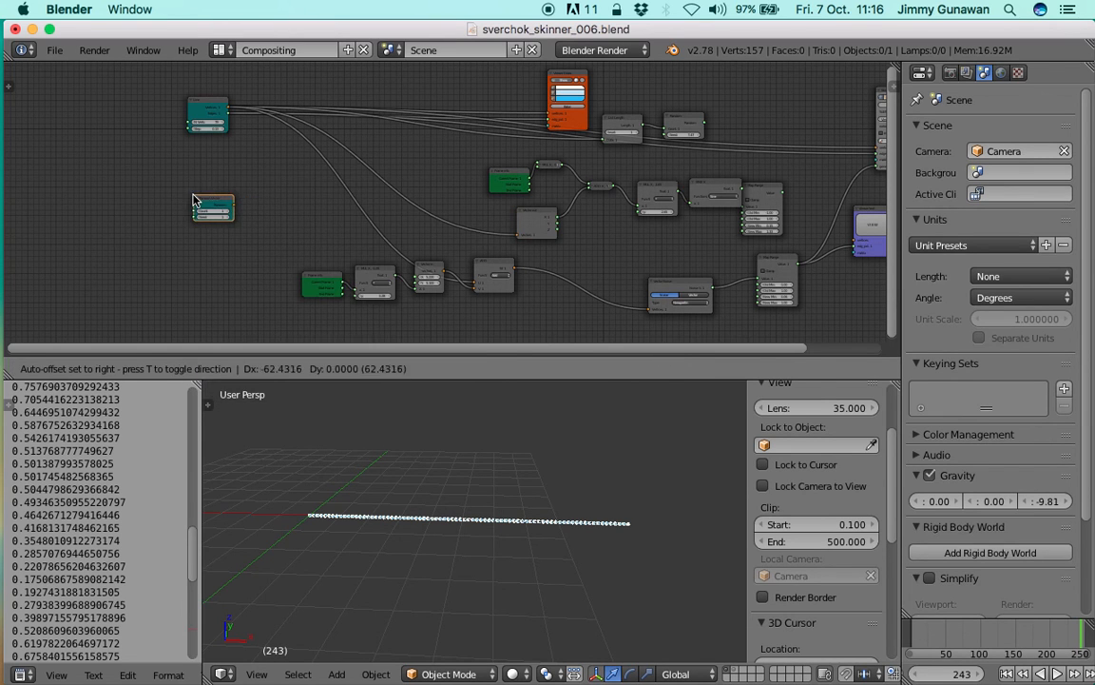
click(193, 199)
scroll(193, 200, up, 5)
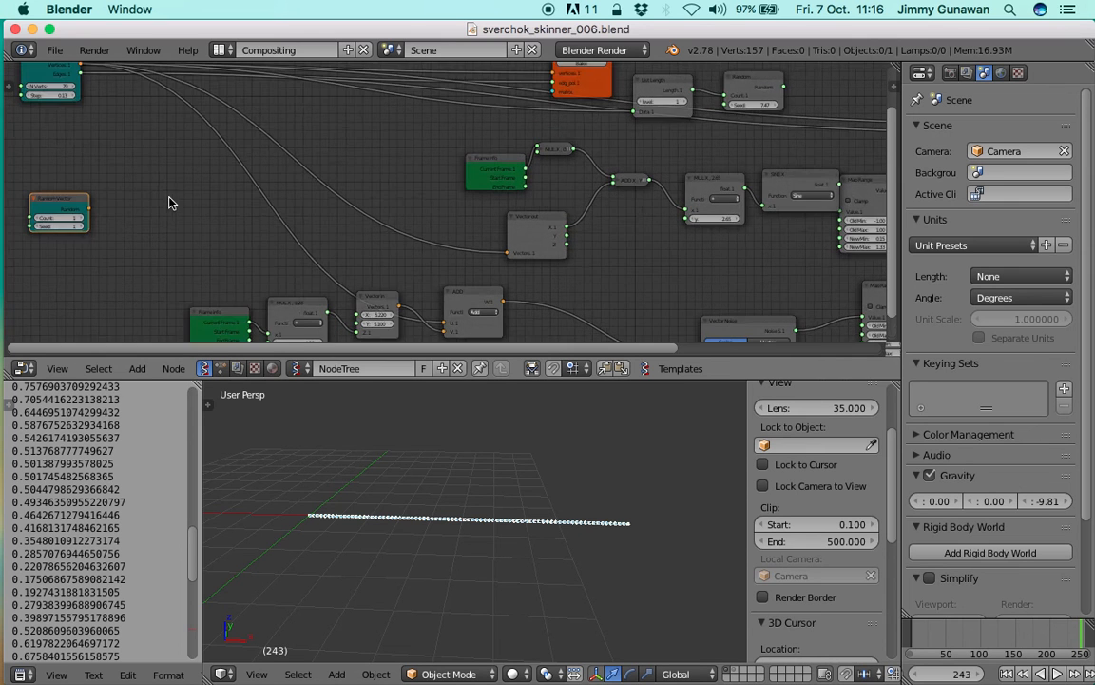
Step: Feed the Random Vector output into the ADD node's U input in place of the Line vertices, and reposition the Random Vector node
drag(409, 314, 366, 302)
key(g)
click(313, 212)
scroll(307, 208, down, 2)
middle_drag(296, 205, 200, 242)
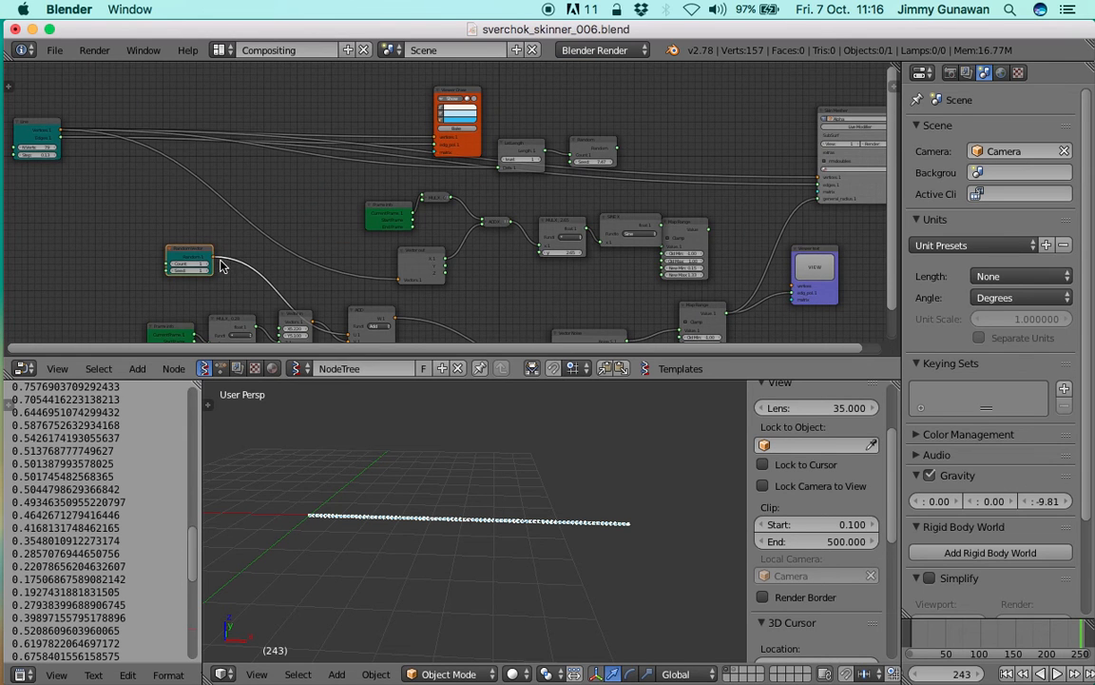
drag(196, 253, 175, 244)
middle_drag(175, 244, 251, 224)
scroll(246, 231, up, 1)
drag(236, 240, 84, 226)
Step: Add a UV Connection node near the Line node and connect the Random Vector output to its first vertices input
key(shift+a)
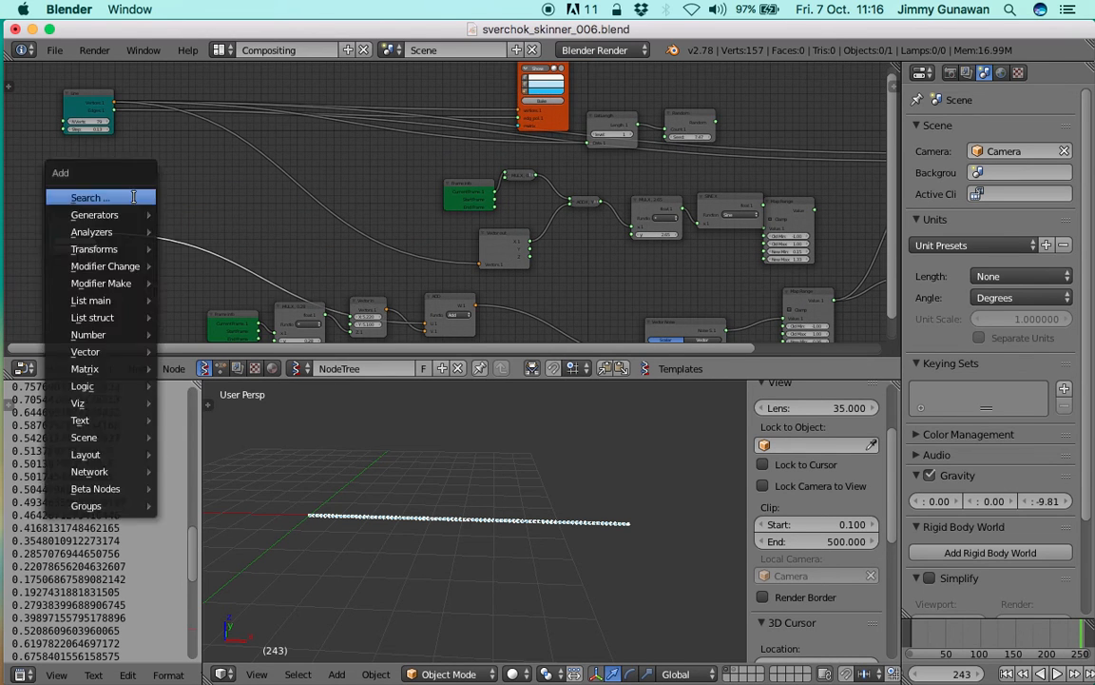
click(134, 196)
text(uv)
key(Return)
click(190, 186)
scroll(67, 242, up, 2)
drag(63, 243, 153, 227)
middle_drag(190, 215, 311, 236)
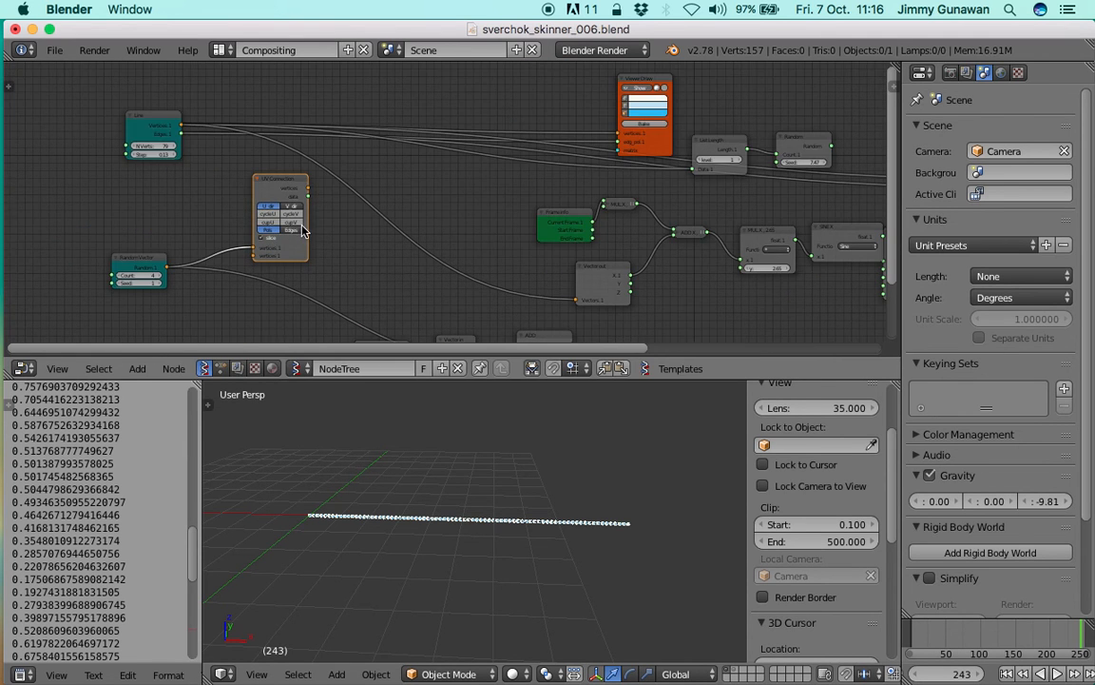
Step: Set the UV Connection node to Edges and try to connect its vertices output to the Skin Modifier's vertices input
scroll(285, 237, down, 2)
scroll(285, 238, down, 3)
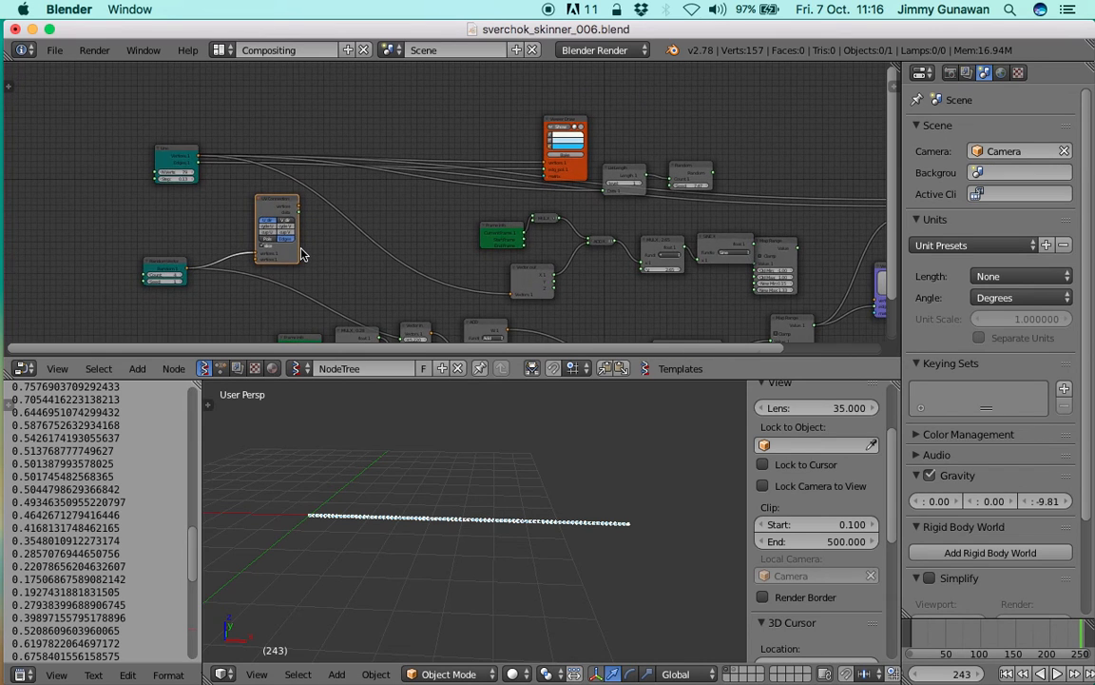
drag(225, 211, 734, 186)
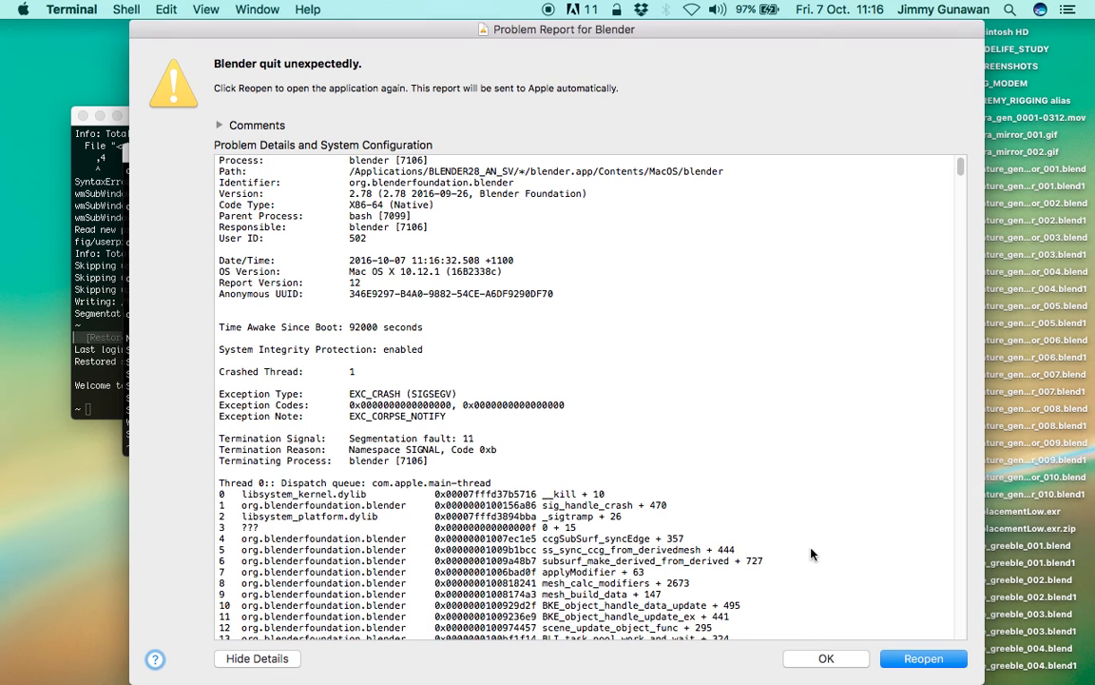
Step: Dismiss Blender's problem report and close all the leftover Terminal windows
click(824, 657)
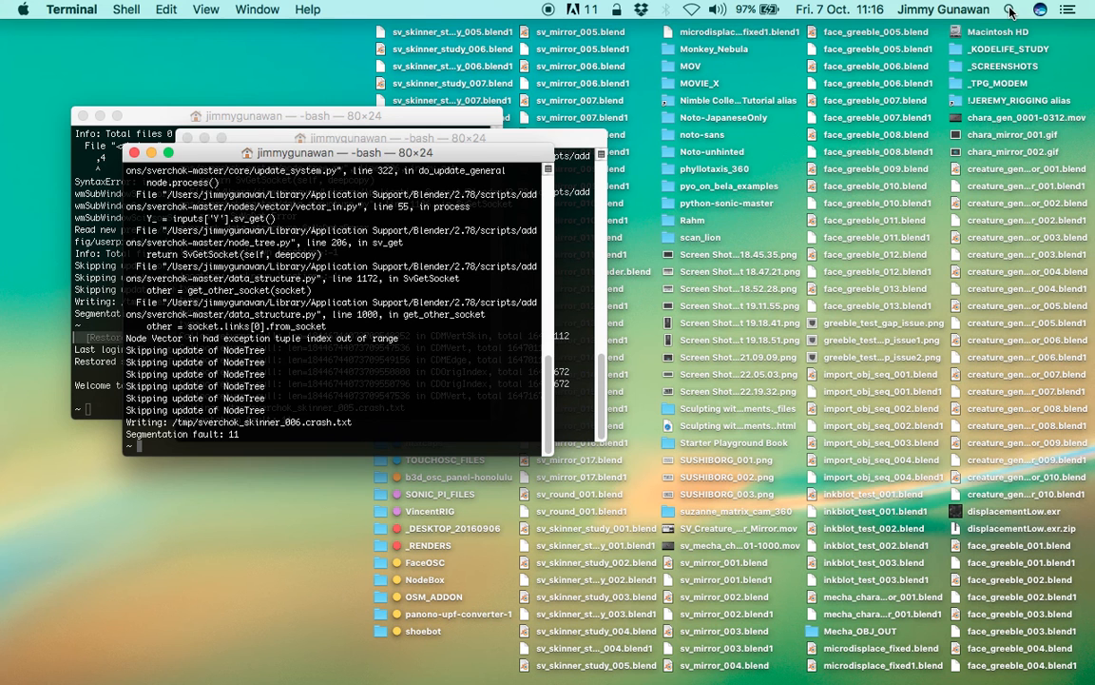
click(134, 152)
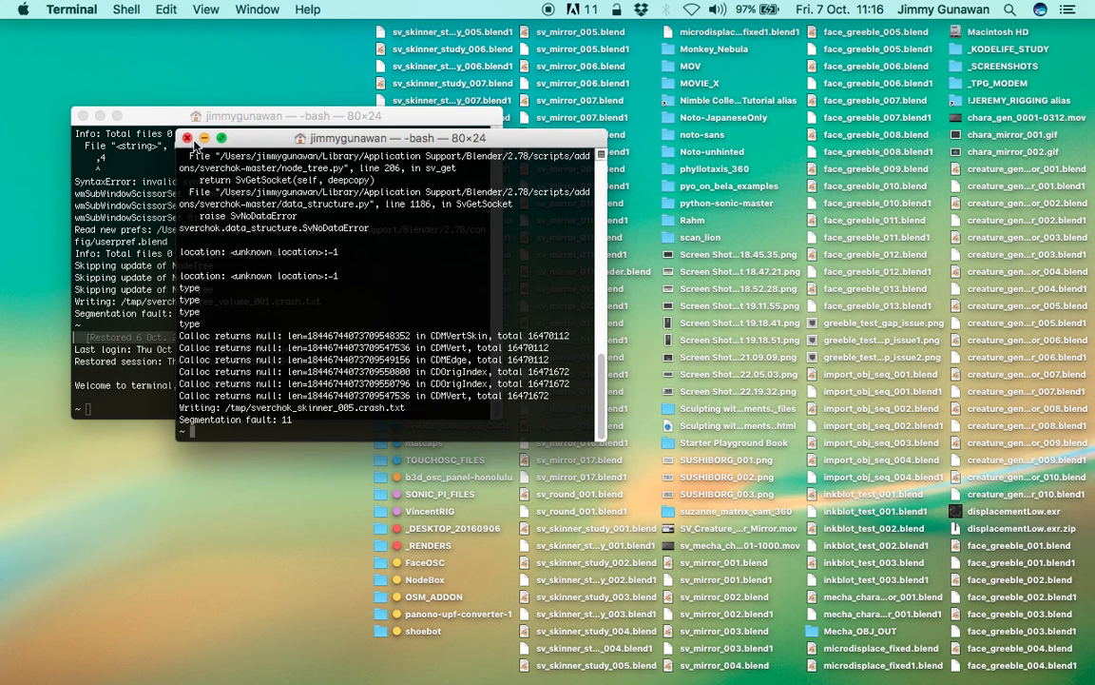
click(187, 140)
key(super+w)
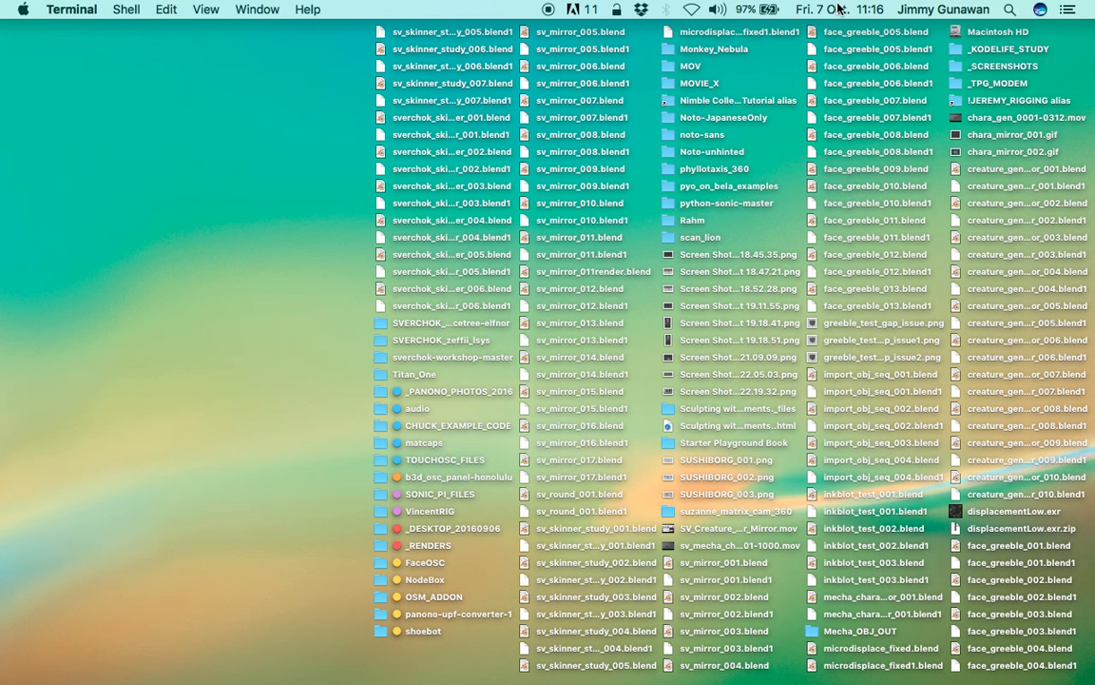
Step: Relaunch Blender 2.78 through the system search and shift its Terminal window slightly
click(1010, 10)
key(Return)
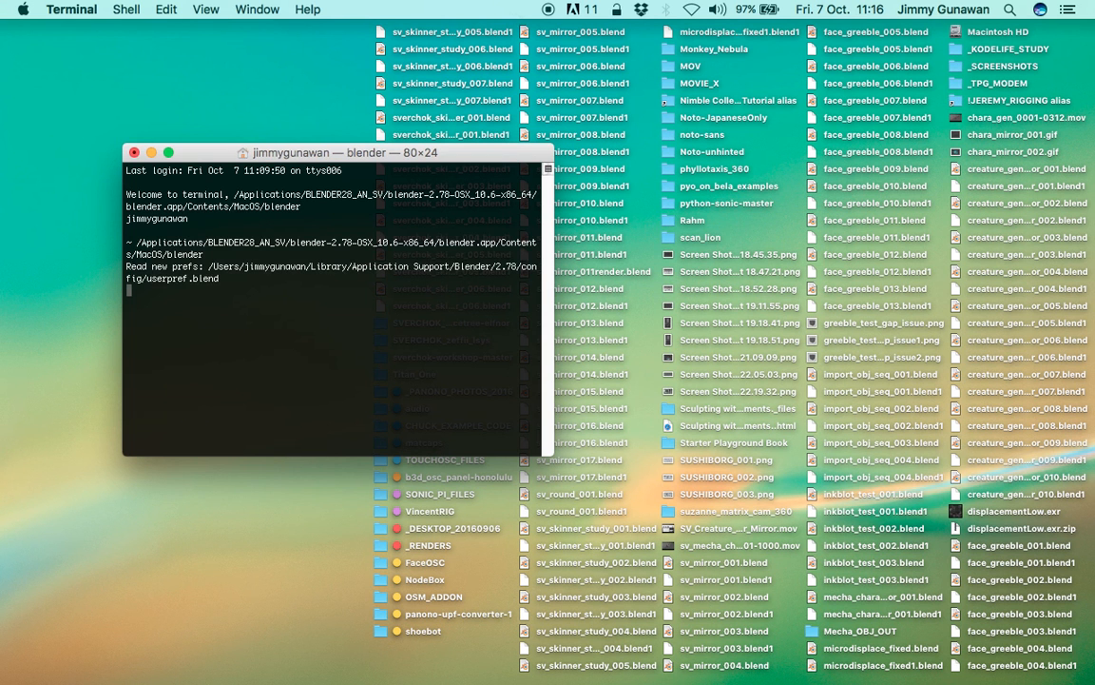
drag(404, 152, 414, 149)
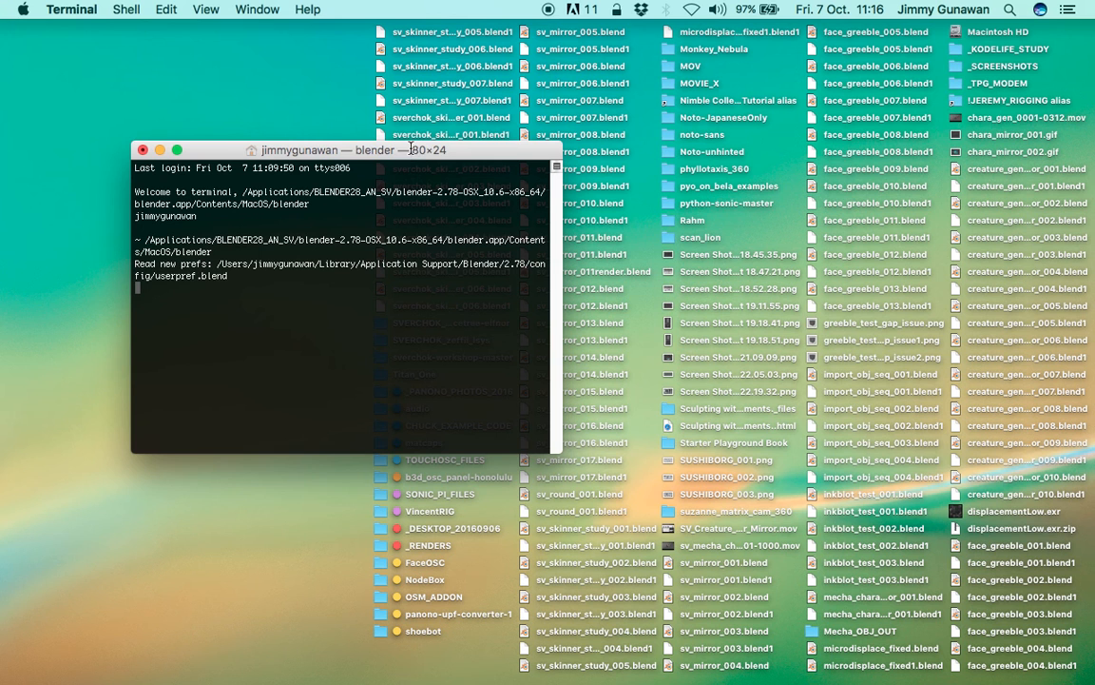
drag(331, 151, 343, 163)
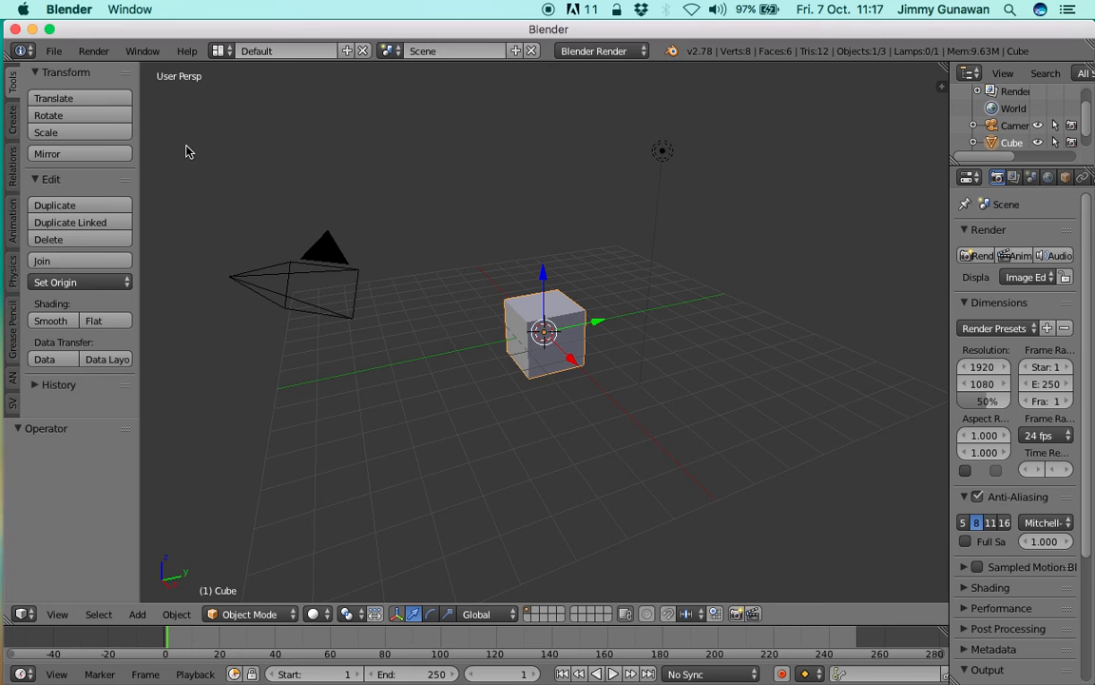
Step: Make the Blender window fullscreen and reopen the recent file sverchok_skinner_006.blend
click(141, 51)
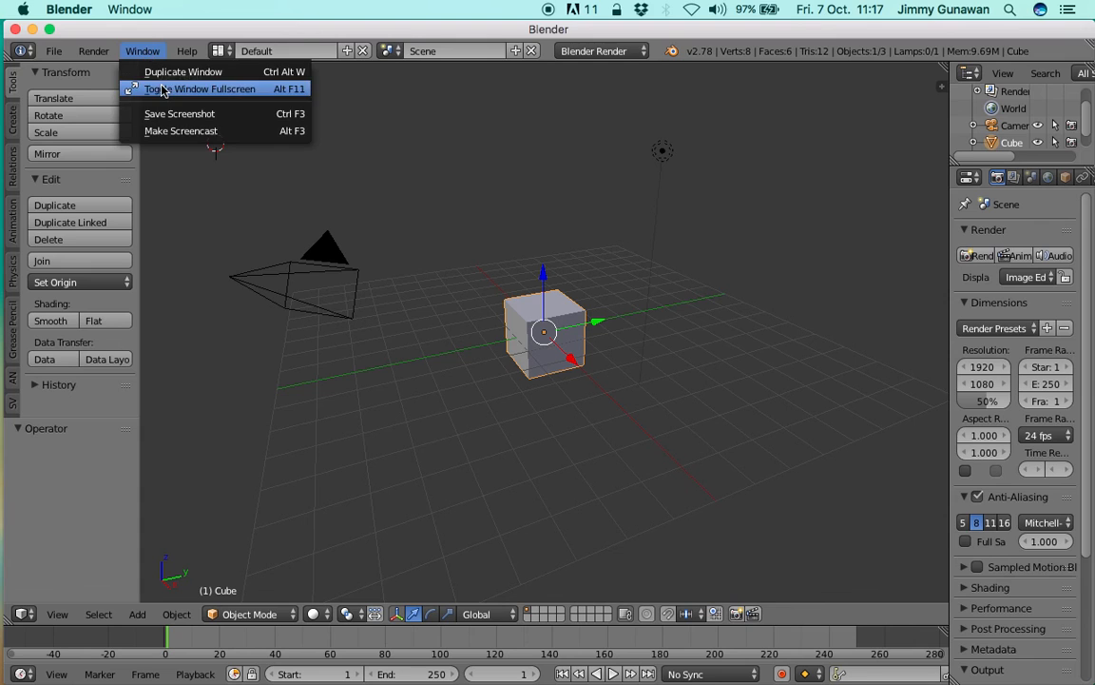
click(161, 89)
click(49, 13)
mouse_move(93, 67)
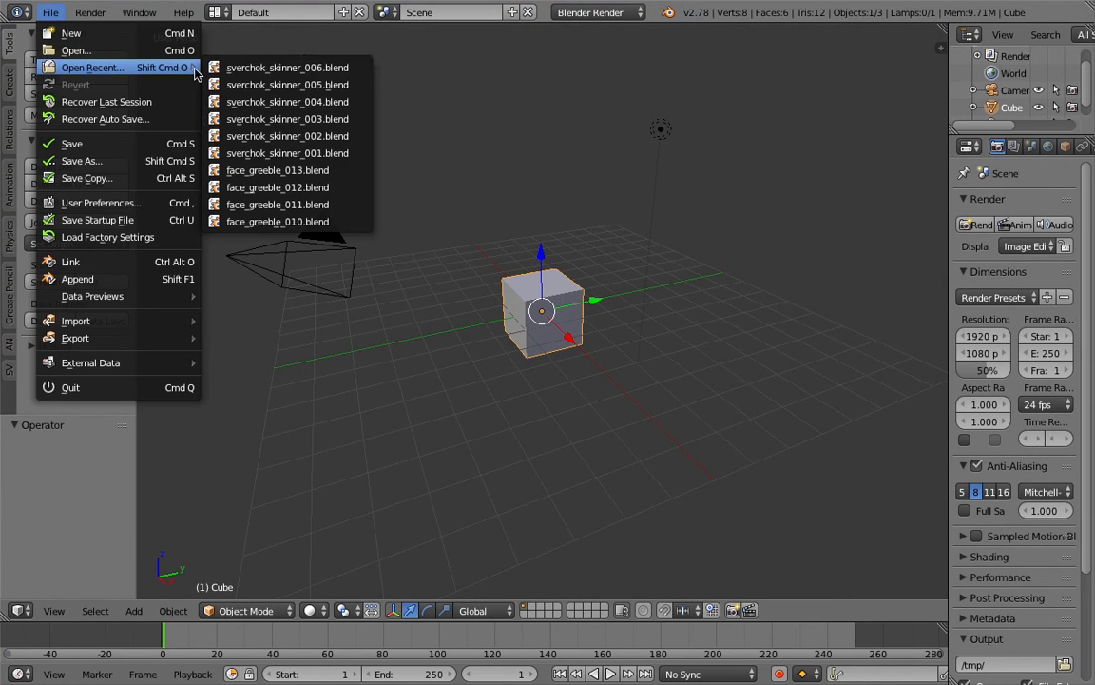
click(228, 74)
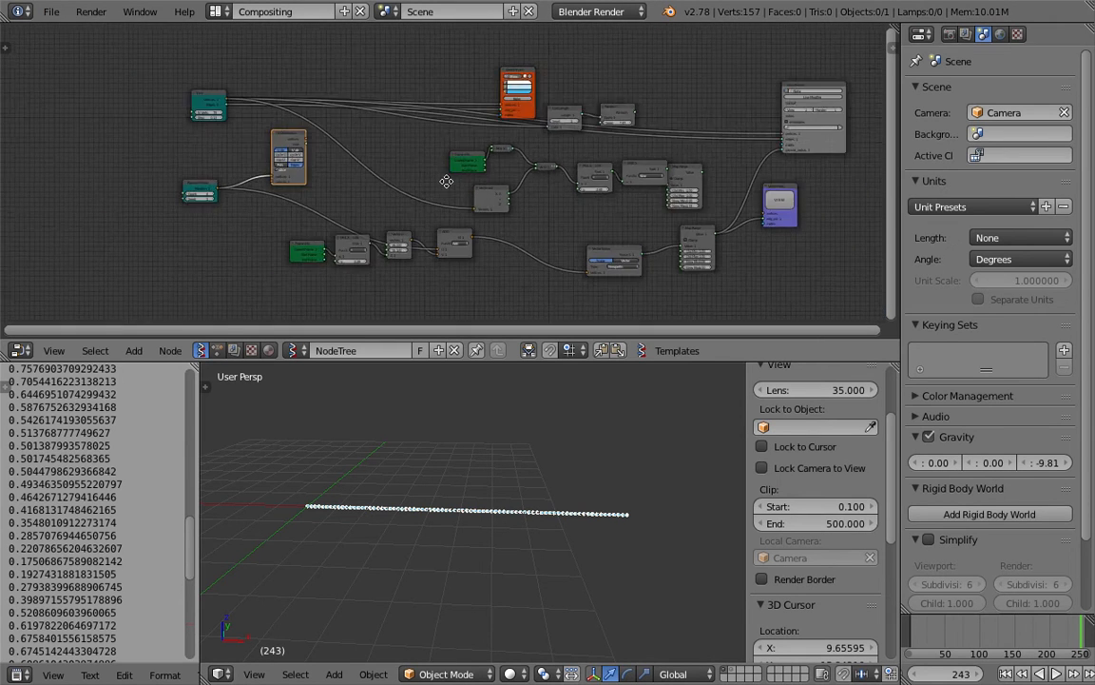
Step: Disconnect the general radius link and cut the Line's vertices and edges links from the Skin Modifier node
scroll(544, 214, up, 1)
scroll(684, 236, up, 2)
click(787, 234)
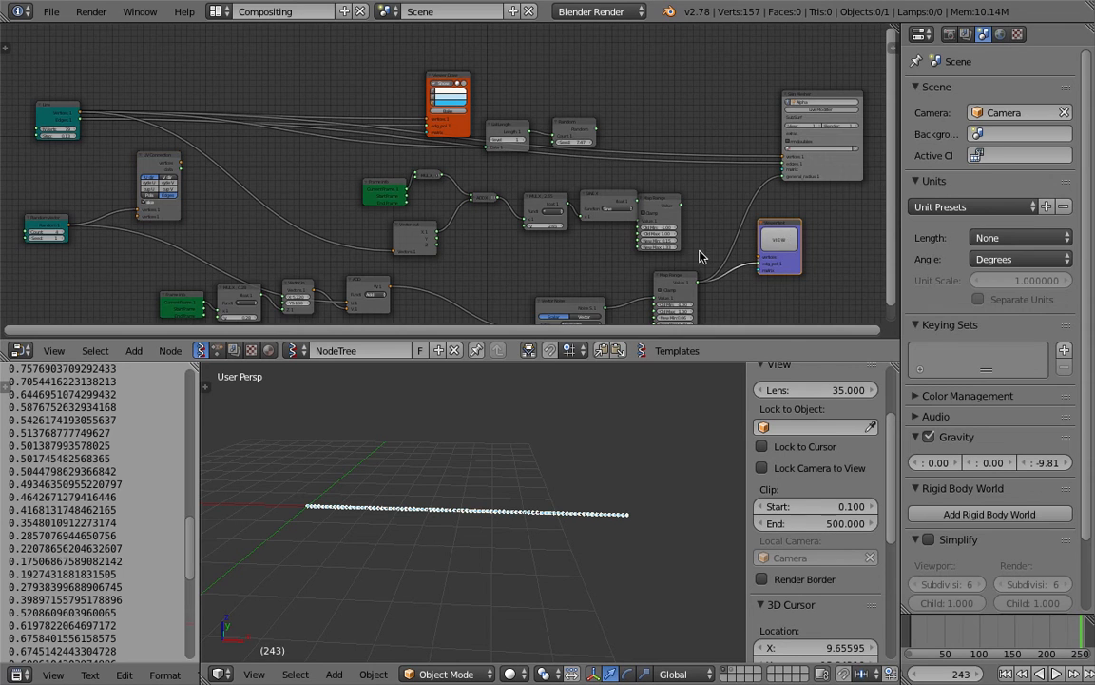
middle_drag(642, 251, 645, 223)
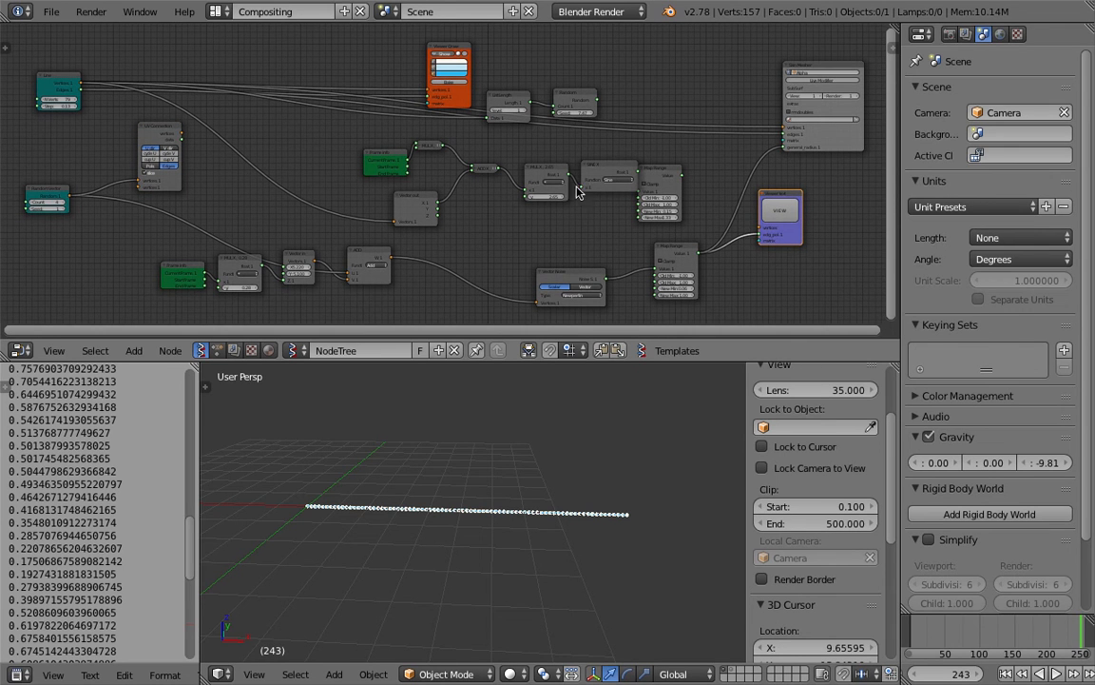
drag(785, 149, 768, 178)
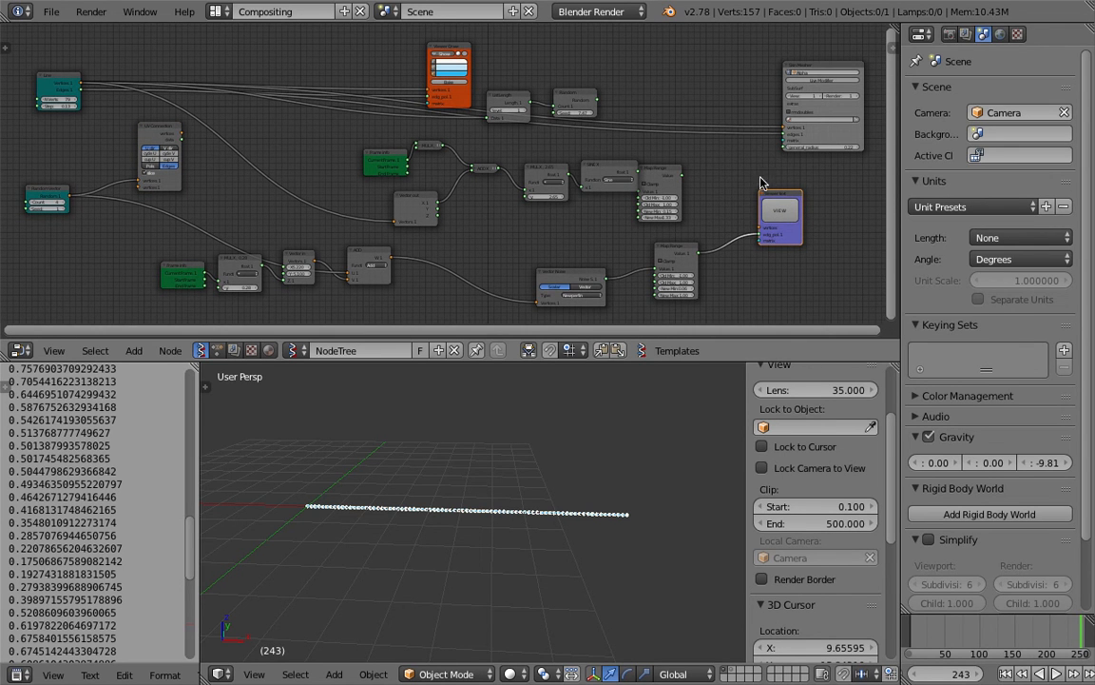
ctrl+drag(739, 108, 734, 159)
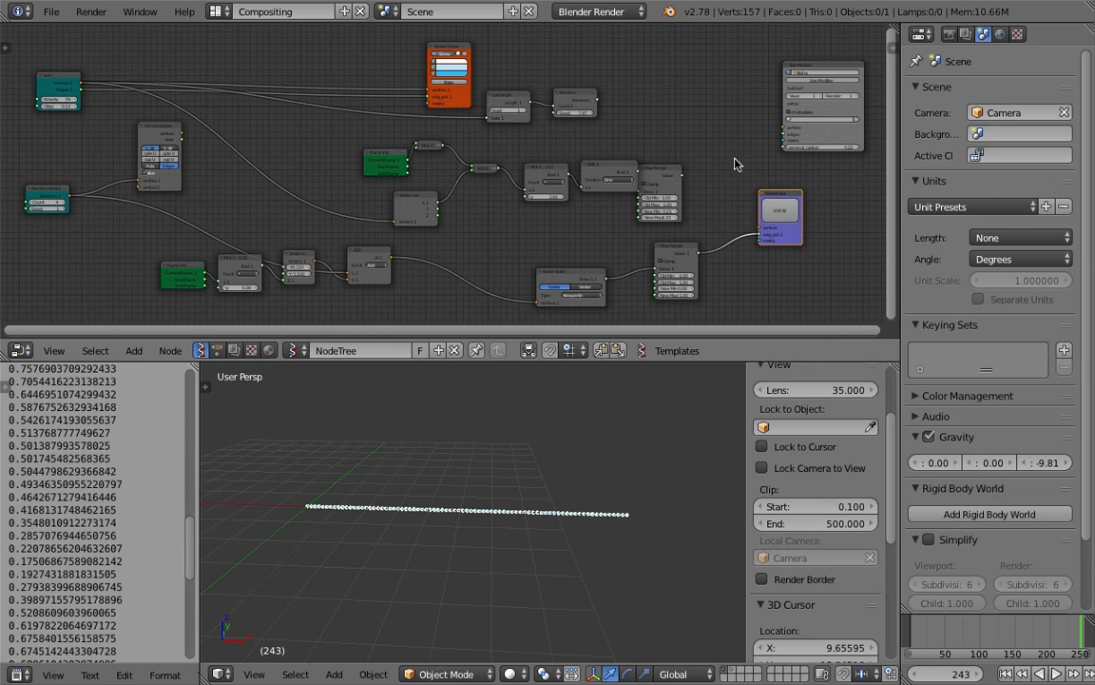
Step: Connect the UV Connection's vertices and data outputs to the Skin Modifier's vertices and edges inputs
middle_drag(683, 163, 693, 167)
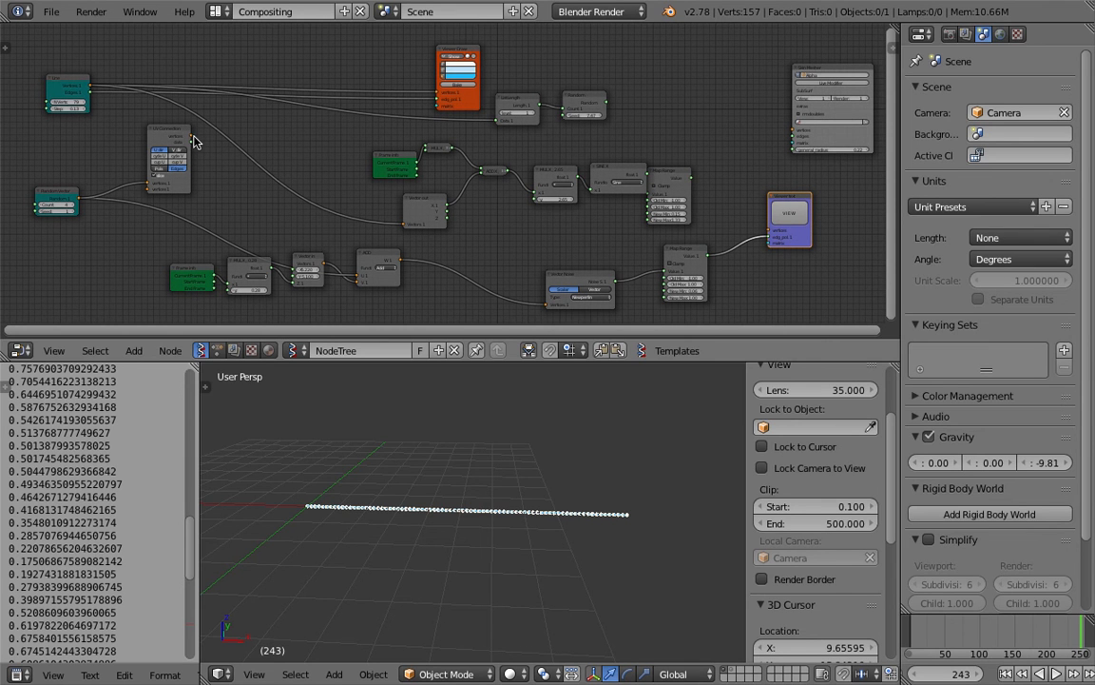
drag(193, 138, 786, 134)
drag(193, 139, 793, 134)
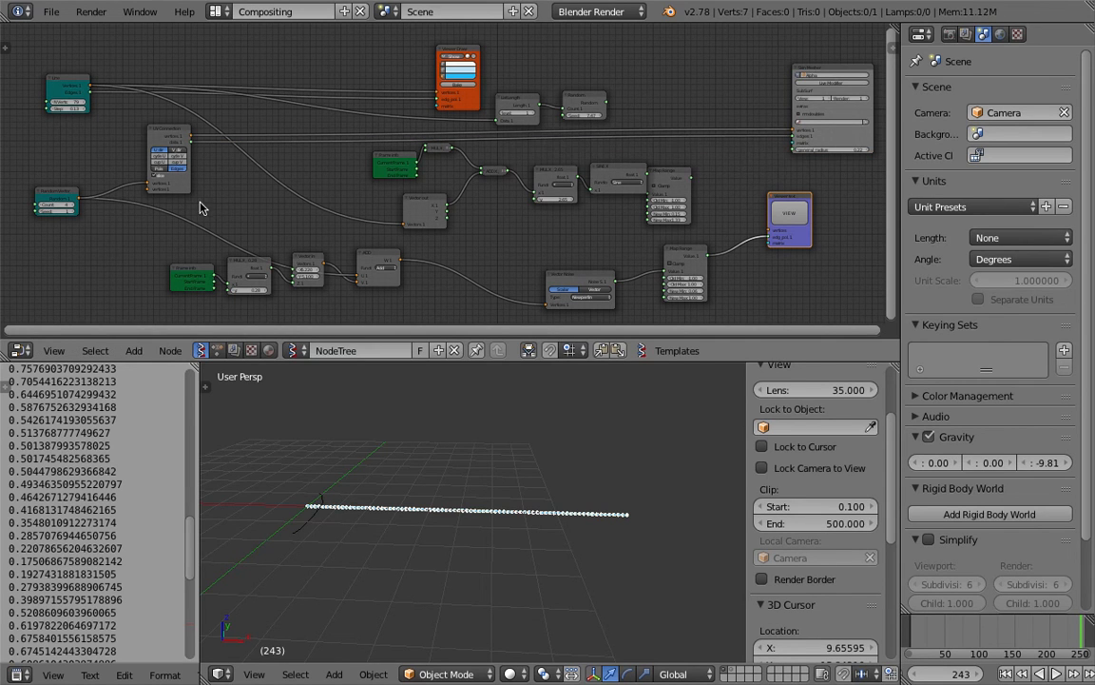
scroll(212, 208, up, 1)
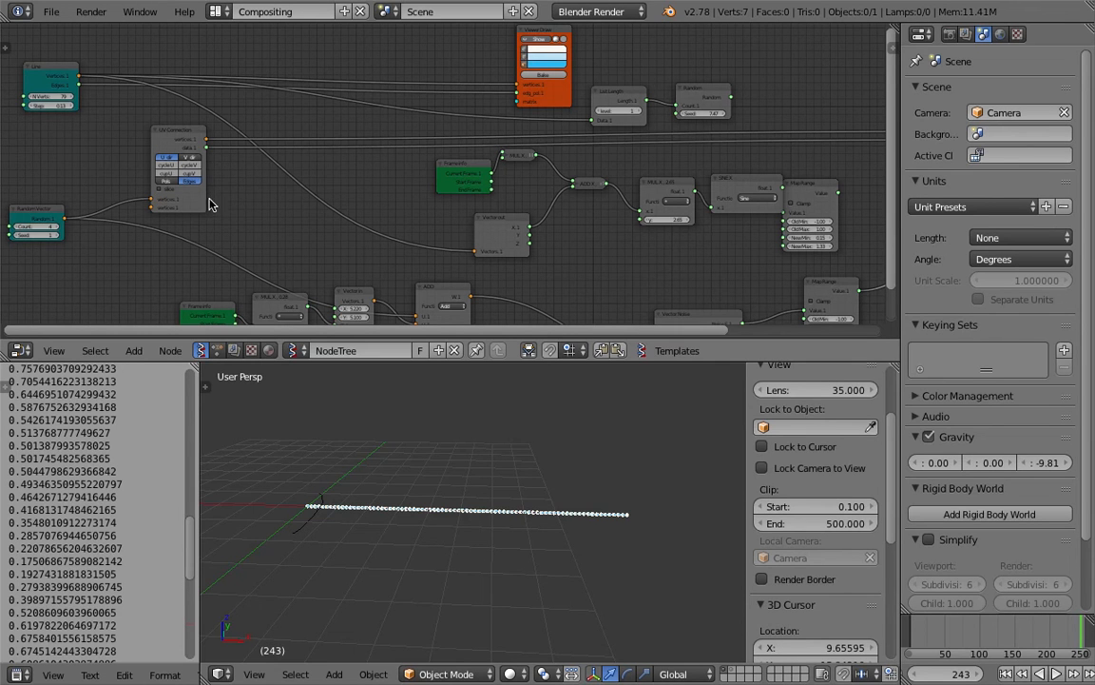
Step: Move the Viewer Draw node up and connect the UV Connection's vertices and data outputs to its vertices and edges inputs
scroll(277, 217, down, 3)
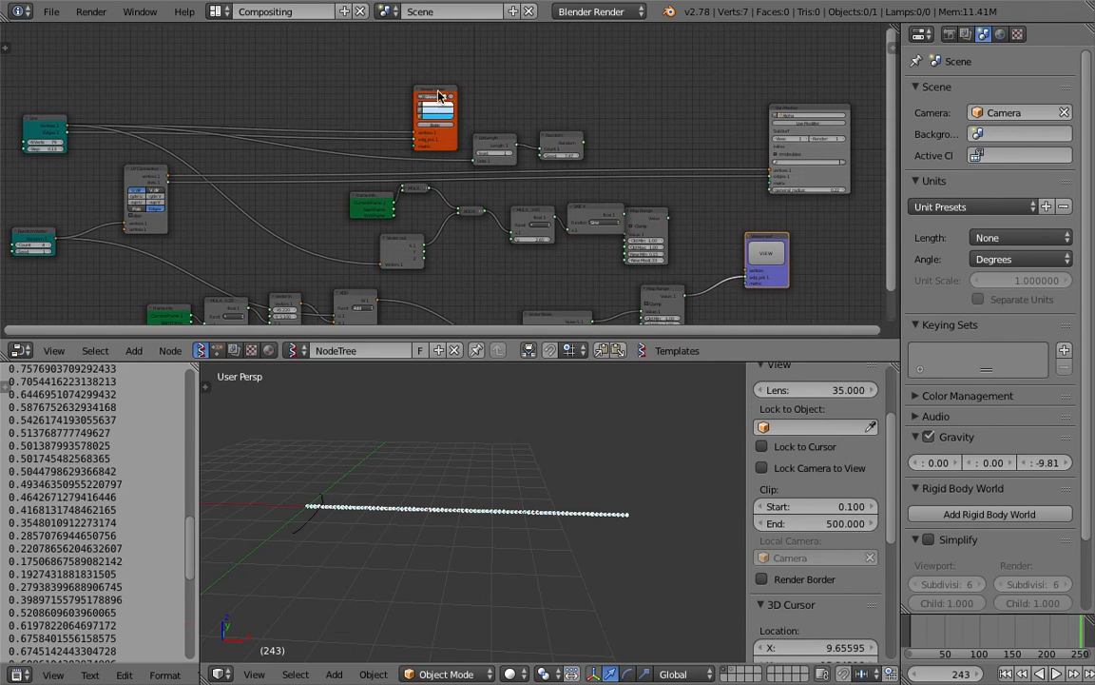
drag(439, 95, 447, 69)
drag(167, 180, 423, 107)
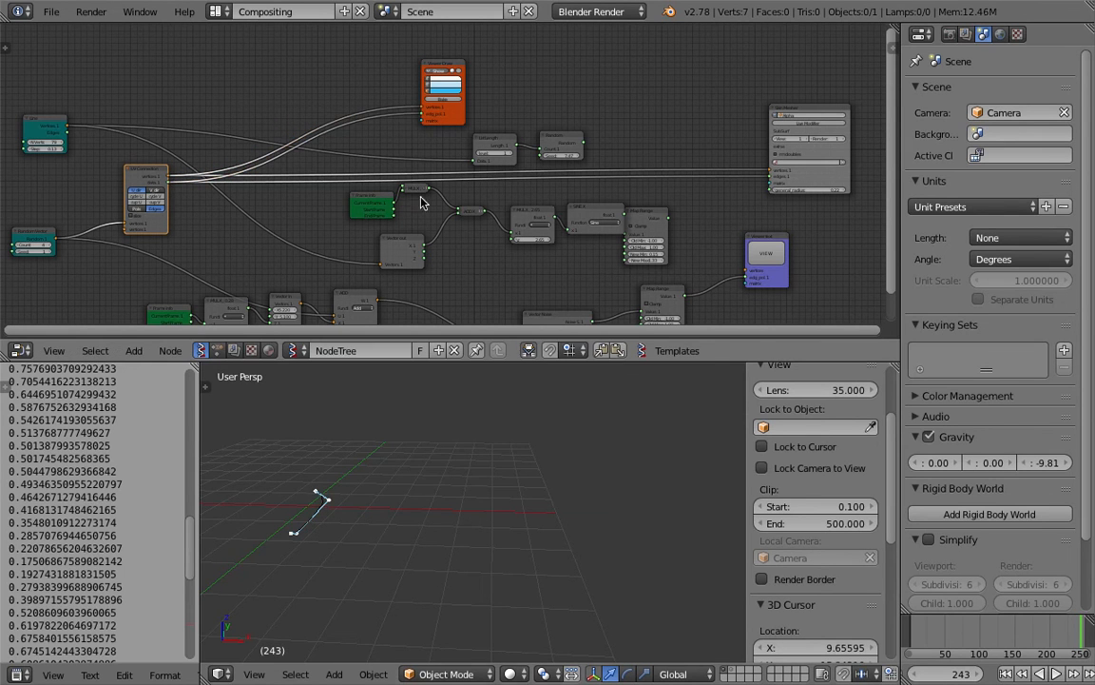
Step: Lower the Random Vector node's count to 2
middle_drag(355, 534, 531, 475)
middle_drag(52, 250, 103, 208)
scroll(103, 208, up, 2)
mouse_move(91, 203)
mouse_down()
mouse_move(143, 204)
mouse_move(80, 203)
mouse_move(152, 204)
mouse_move(88, 204)
mouse_up()
scroll(291, 233, down, 2)
scroll(665, 190, up, 3)
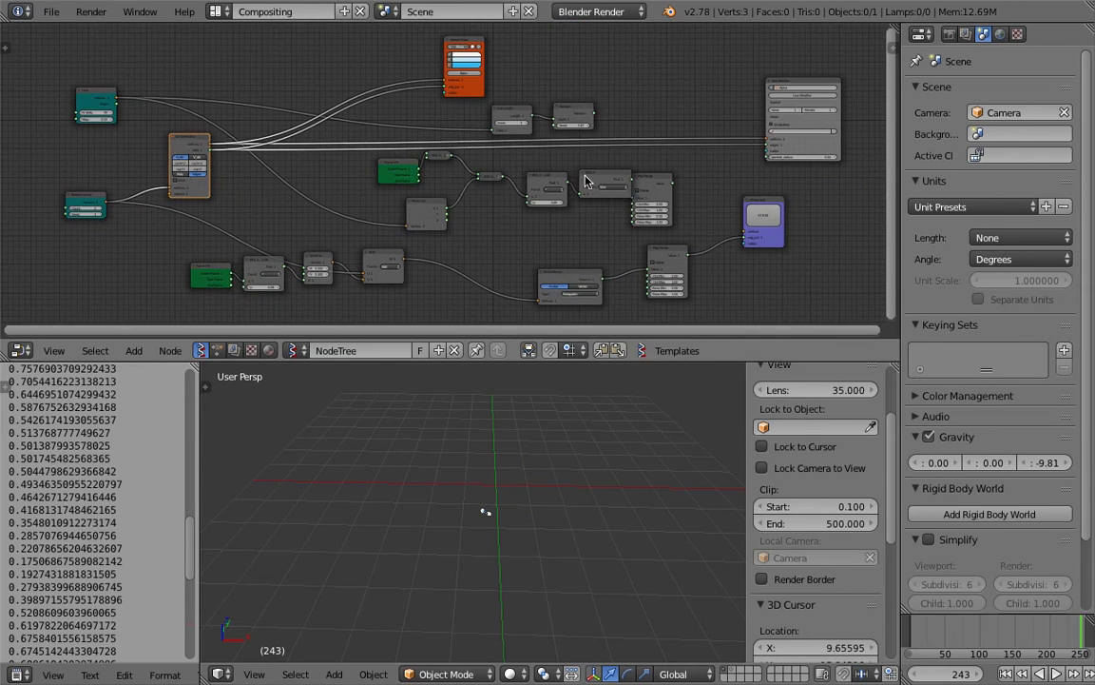
Step: Connect the noise-driven Map Range value to the Skin Modifier's general radius and turn on the node's Use Modifier option
drag(707, 189, 826, 161)
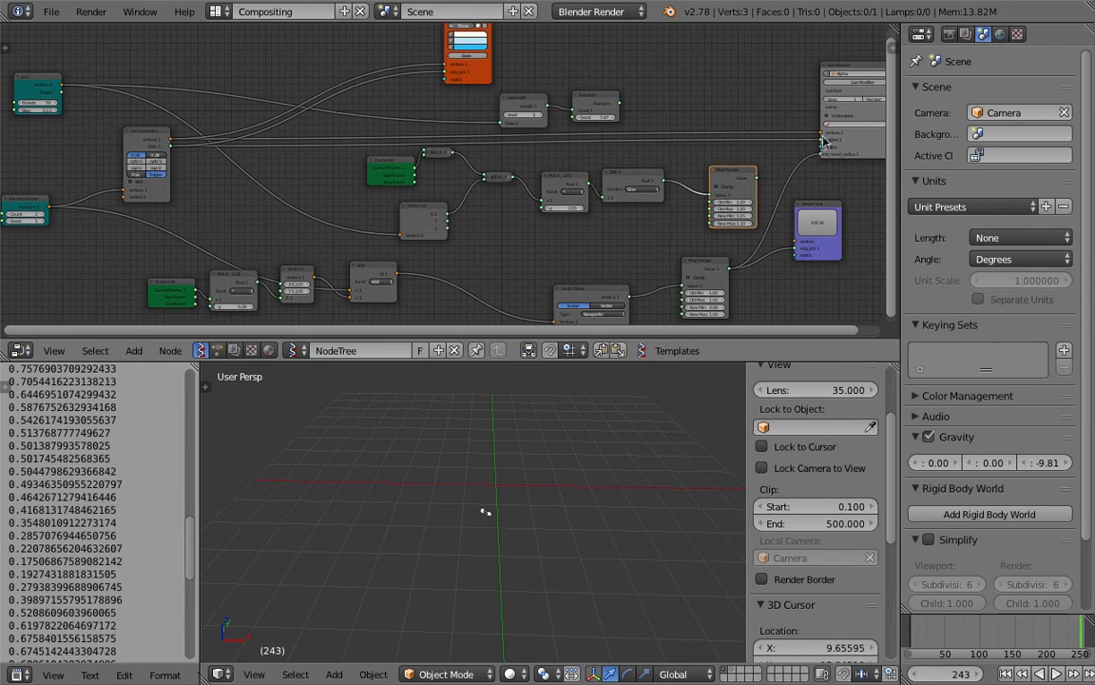
click(845, 83)
middle_drag(539, 494, 560, 514)
middle_drag(359, 219, 392, 199)
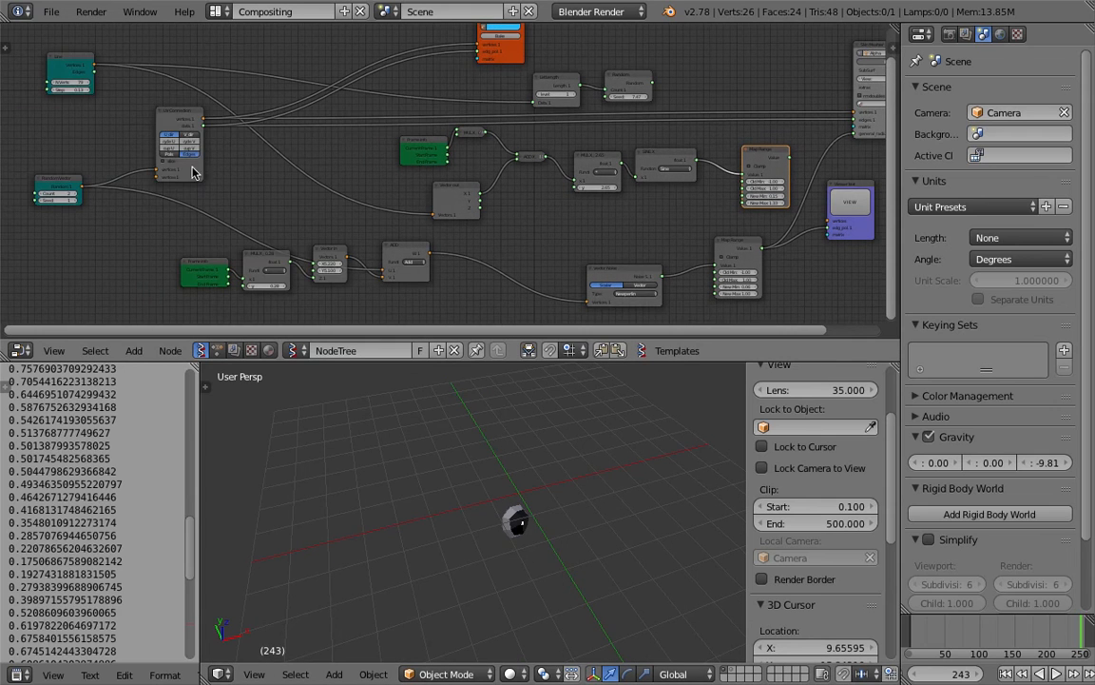
Step: Set the Random Vector count to 31 and seed to 12, and move the node farther from UV Connection
drag(257, 252, 191, 270)
click(76, 199)
click(76, 194)
click(71, 197)
click(71, 197)
mouse_move(63, 193)
mouse_down()
mouse_move(95, 193)
mouse_move(70, 200)
mouse_move(81, 194)
mouse_up()
middle_drag(112, 184, 215, 176)
drag(199, 172, 31, 211)
middle_drag(122, 149, 149, 150)
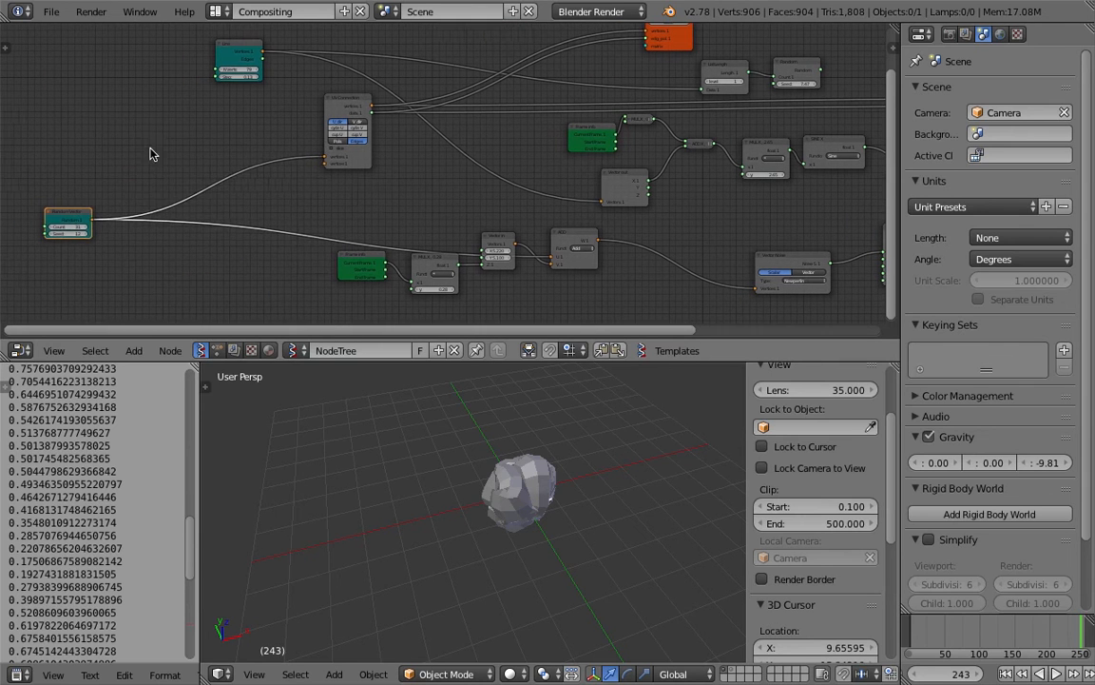
Step: Add a Vector Math node between Random Vector and UV Connection and set its function to Multiply Scalar
key(shift+a)
click(148, 151)
text(vec)
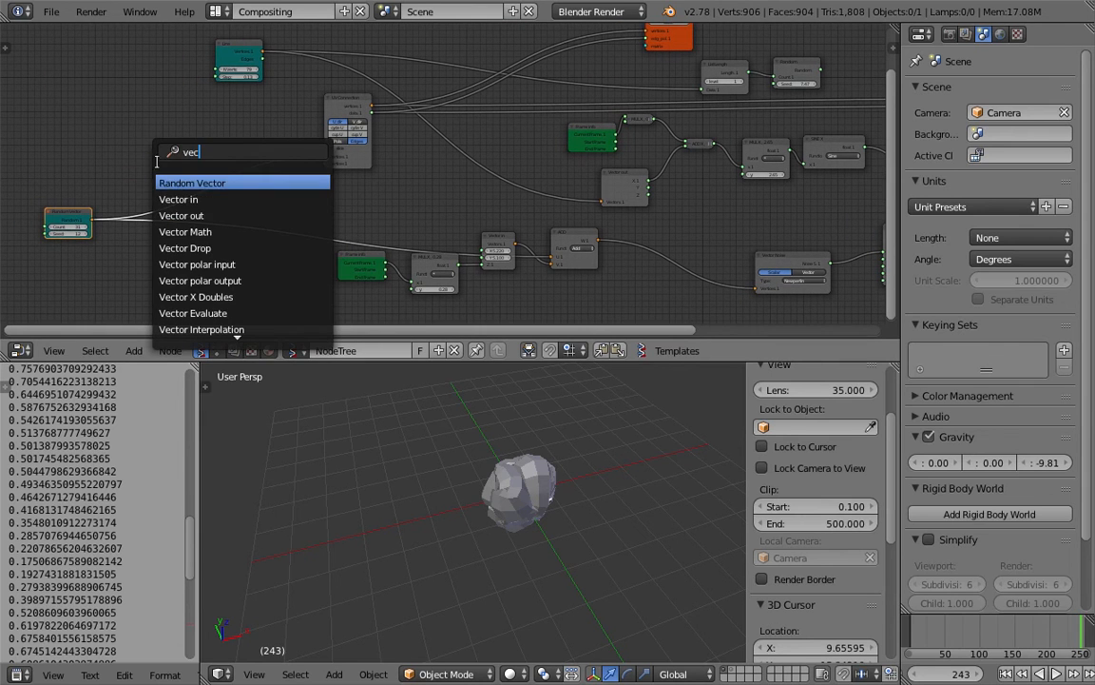
click(200, 231)
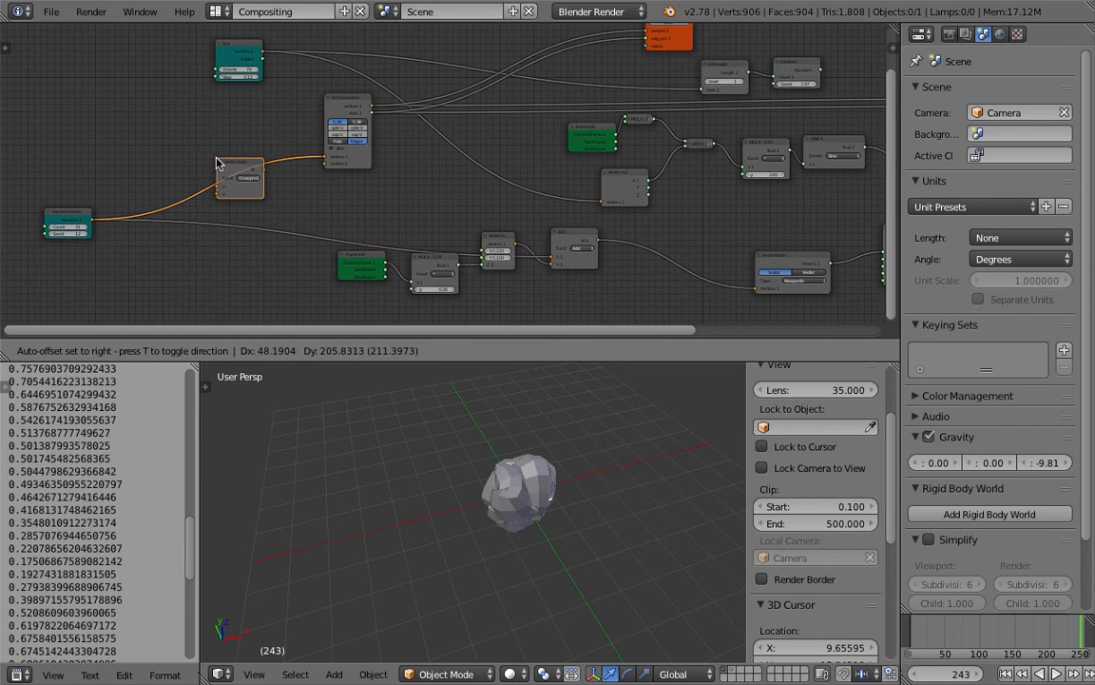
click(216, 163)
scroll(190, 152, up, 2)
click(154, 139)
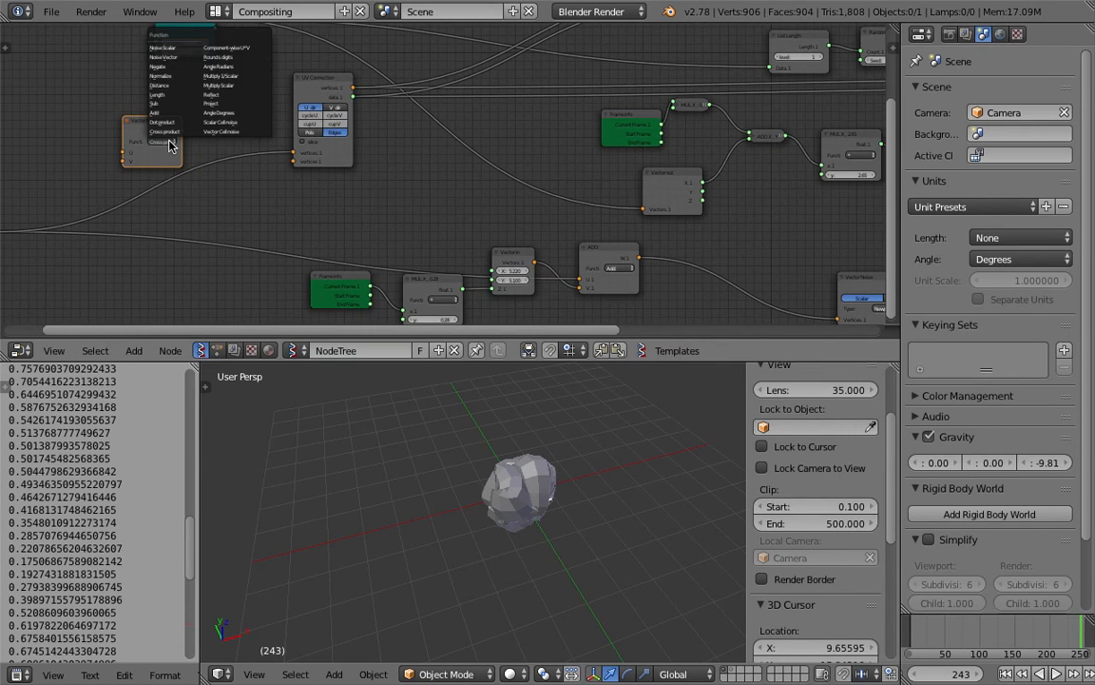
click(219, 85)
middle_drag(78, 132, 164, 144)
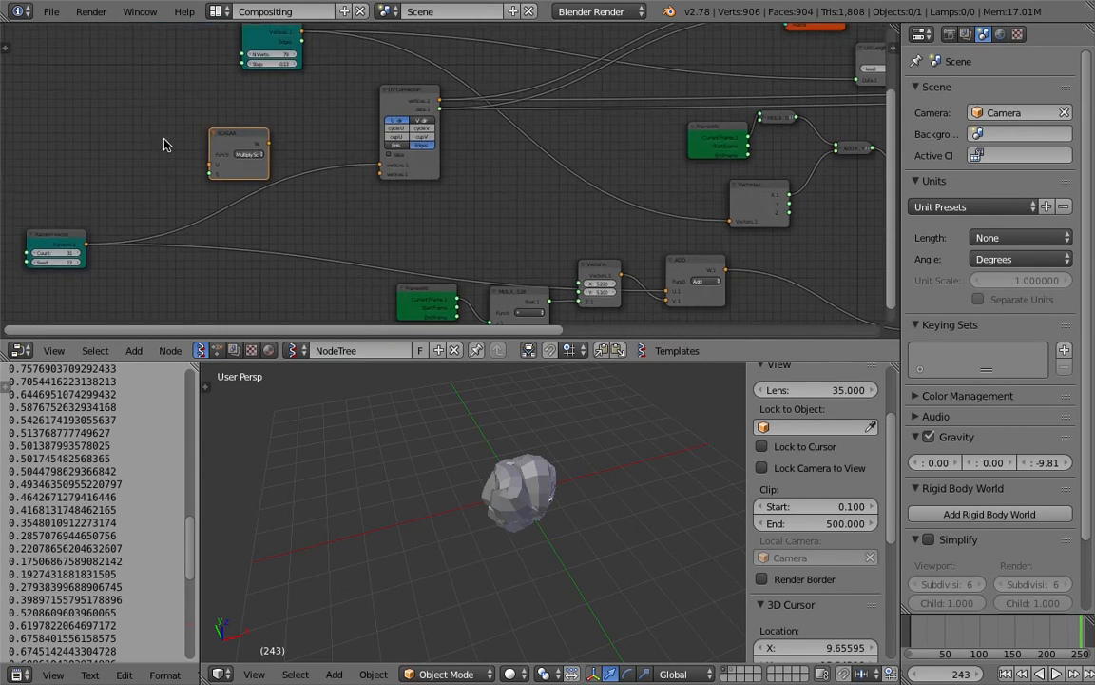
Step: Add a Float number node beside the Multiply Scalar node
key(shift+a)
click(163, 141)
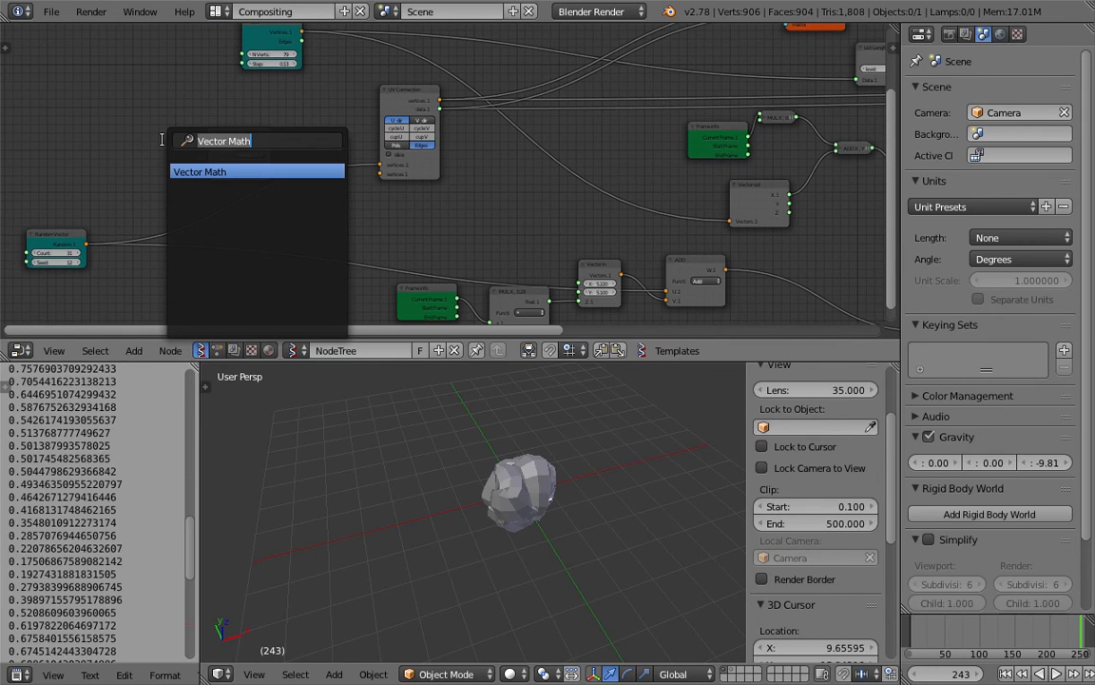
text(flo)
key(Down)
key(Return)
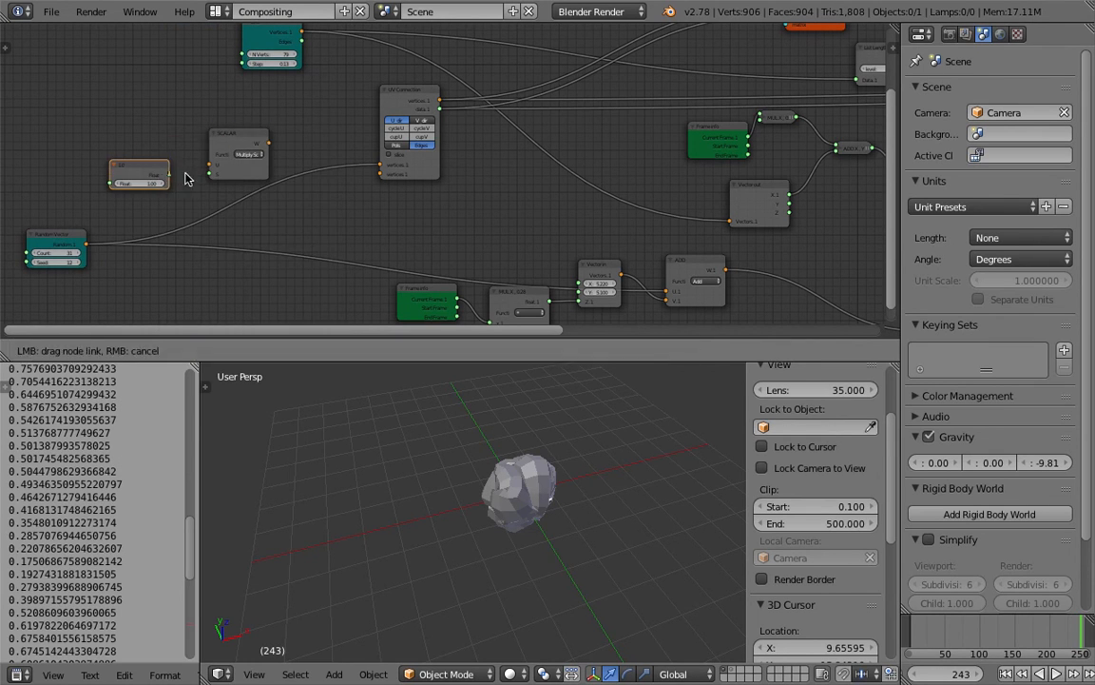
click(108, 238)
Step: Feed the Float and Random Vector outputs into the Multiply Scalar node, and link its result to UV Connection's first vertices input
drag(182, 163, 209, 174)
drag(89, 247, 208, 171)
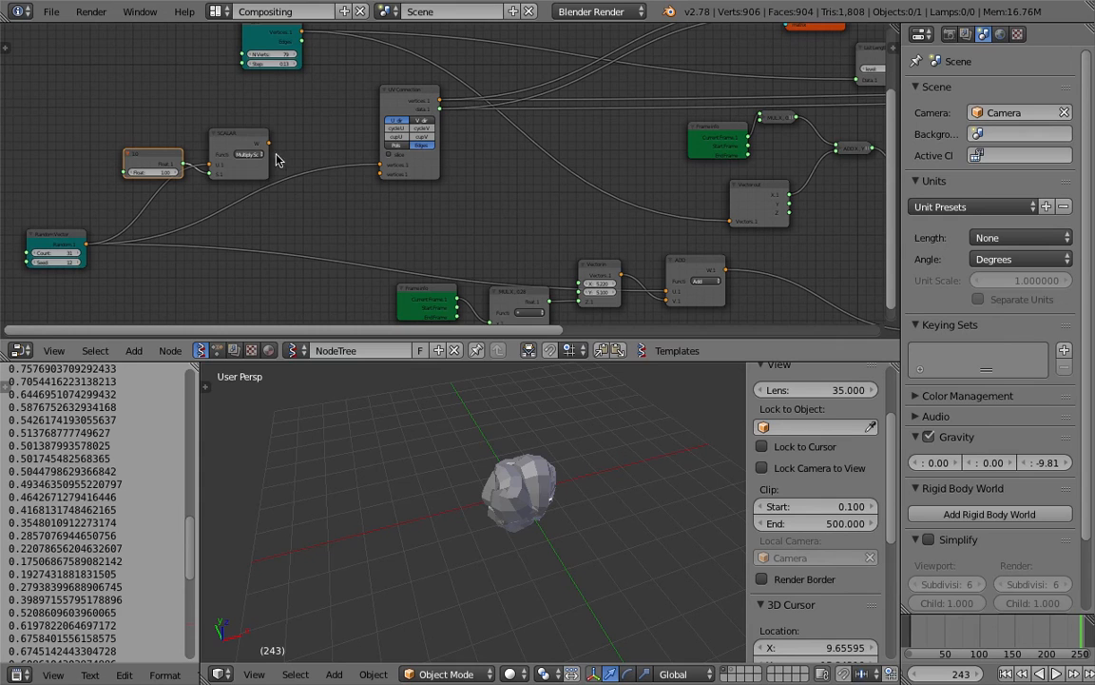
drag(268, 160, 380, 165)
Step: Set the Float multiplier to 4.75 and the Random Vector seed to 172
drag(156, 174, 309, 174)
scroll(530, 443, down, 3)
middle_drag(530, 443, 378, 458)
drag(64, 263, 154, 262)
middle_drag(465, 538, 531, 490)
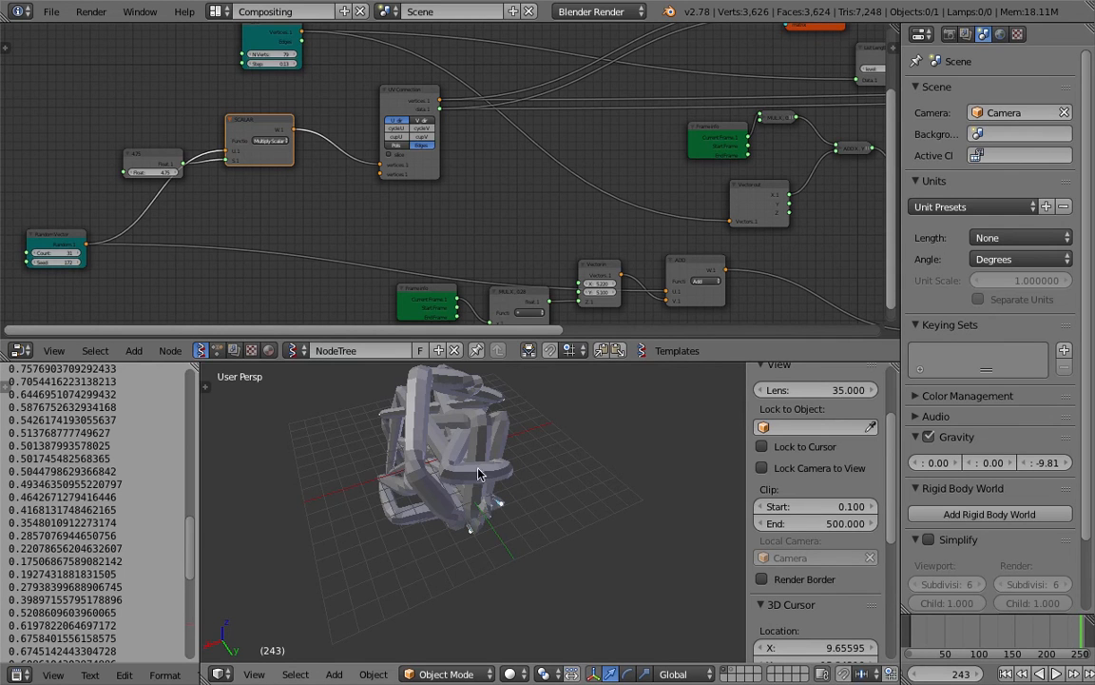
mouse_move(531, 490)
middle_down()
mouse_move(521, 501)
mouse_move(549, 504)
middle_up()
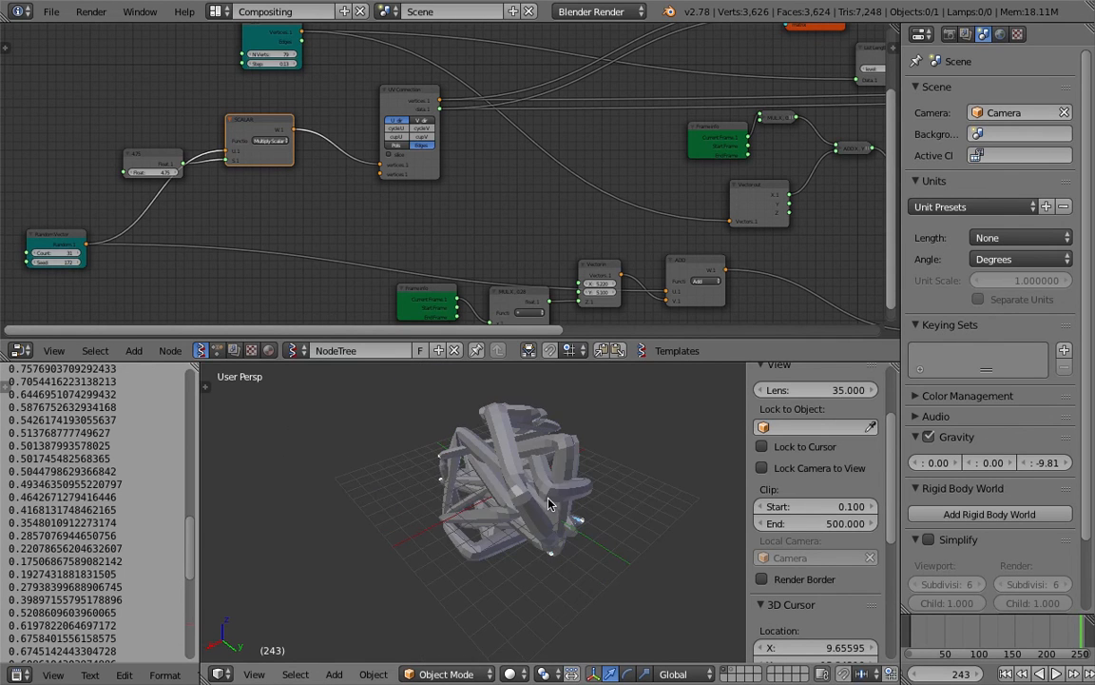
Step: Space out the Random Vector, Float, Multiply Scalar and Line nodes, and make the node editor taller
middle_drag(144, 227, 207, 222)
drag(129, 229, 173, 242)
drag(219, 156, 155, 148)
drag(153, 242, 127, 209)
middle_drag(267, 252, 298, 330)
click(343, 111)
drag(387, 109, 199, 84)
scroll(262, 107, down, 2)
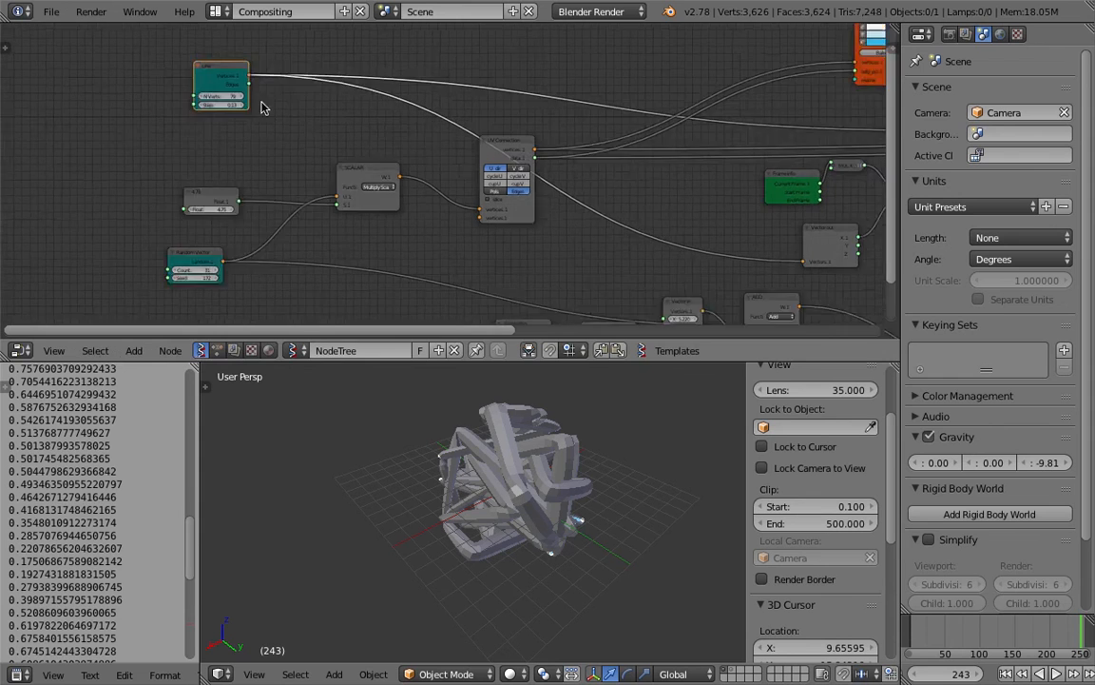
scroll(506, 293, up, 2)
drag(598, 360, 599, 416)
middle_drag(637, 306, 511, 312)
scroll(638, 329, down, 1)
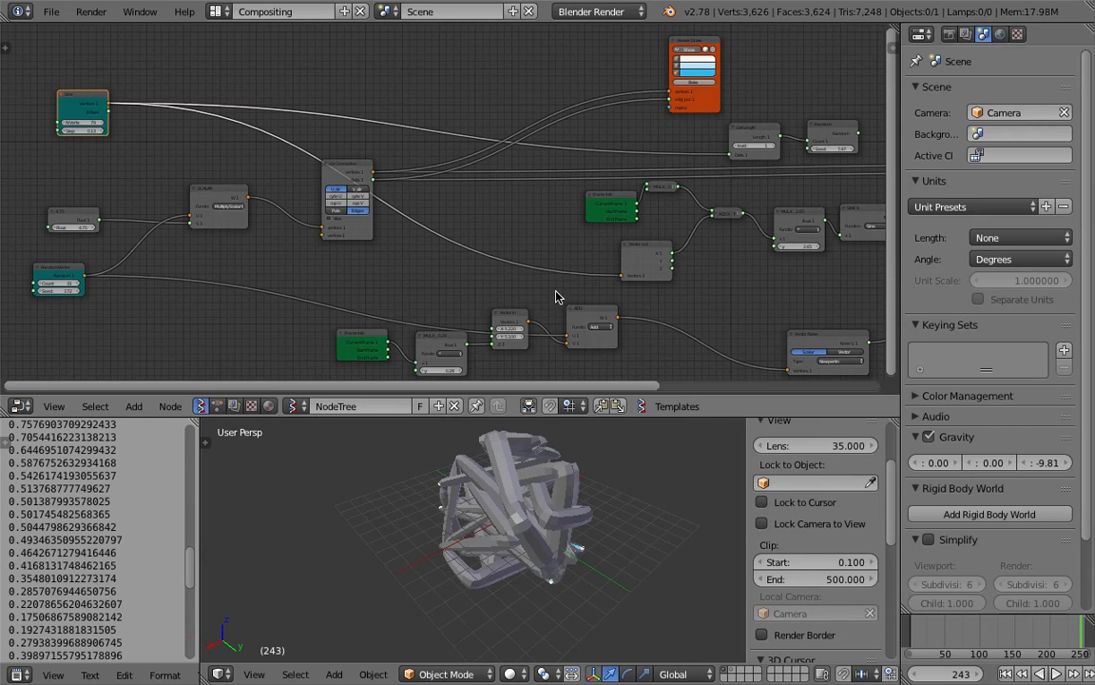
Step: Duplicate the ADD and Vector Noise nodes together, place the copies above the Line node, and bring them closer to each other
middle_drag(708, 342, 616, 293)
click(737, 285)
scroll(586, 191, down, 3)
middle_drag(587, 191, 685, 281)
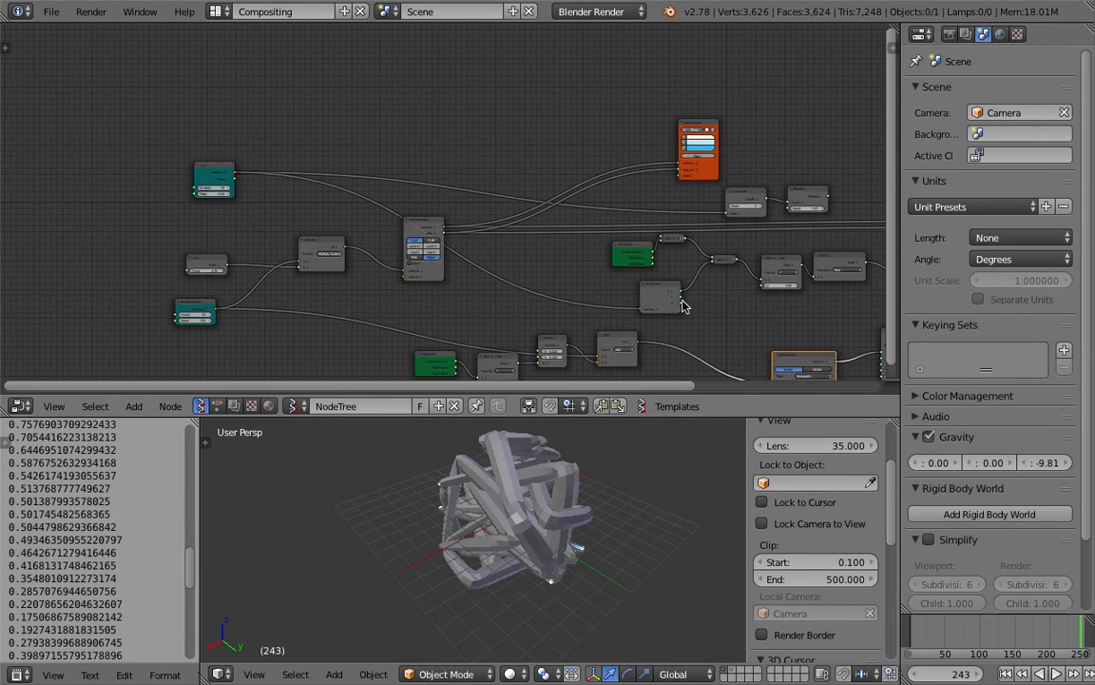
drag(618, 350, 679, 359)
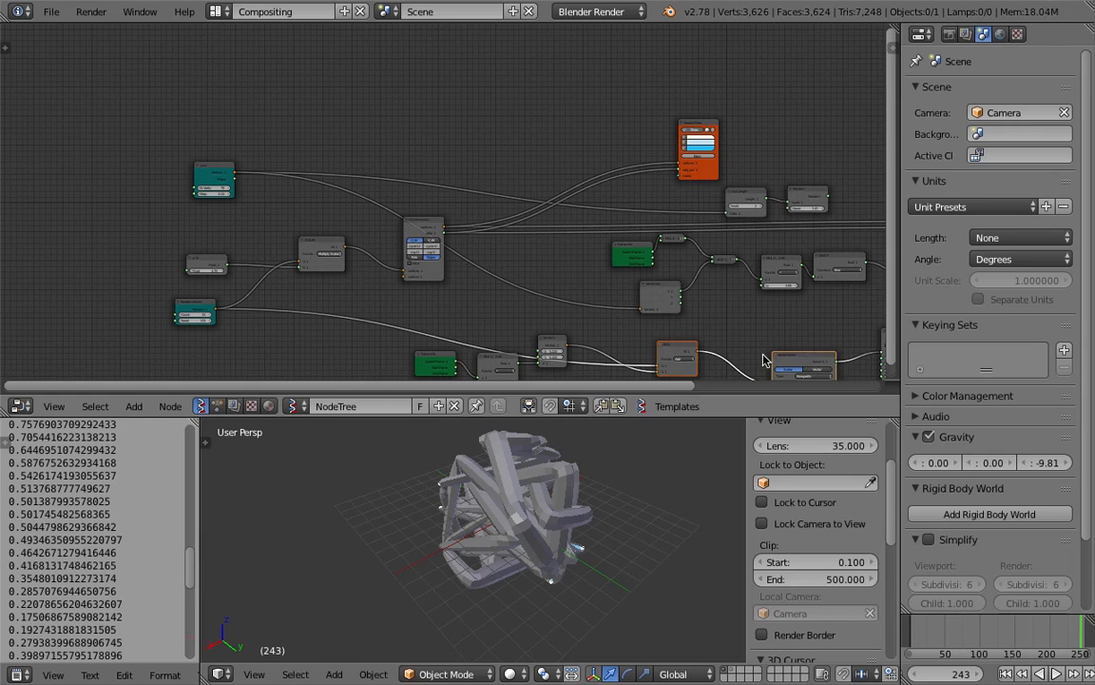
key(shift+d)
click(319, 109)
middle_drag(312, 121, 378, 143)
scroll(378, 142, up, 3)
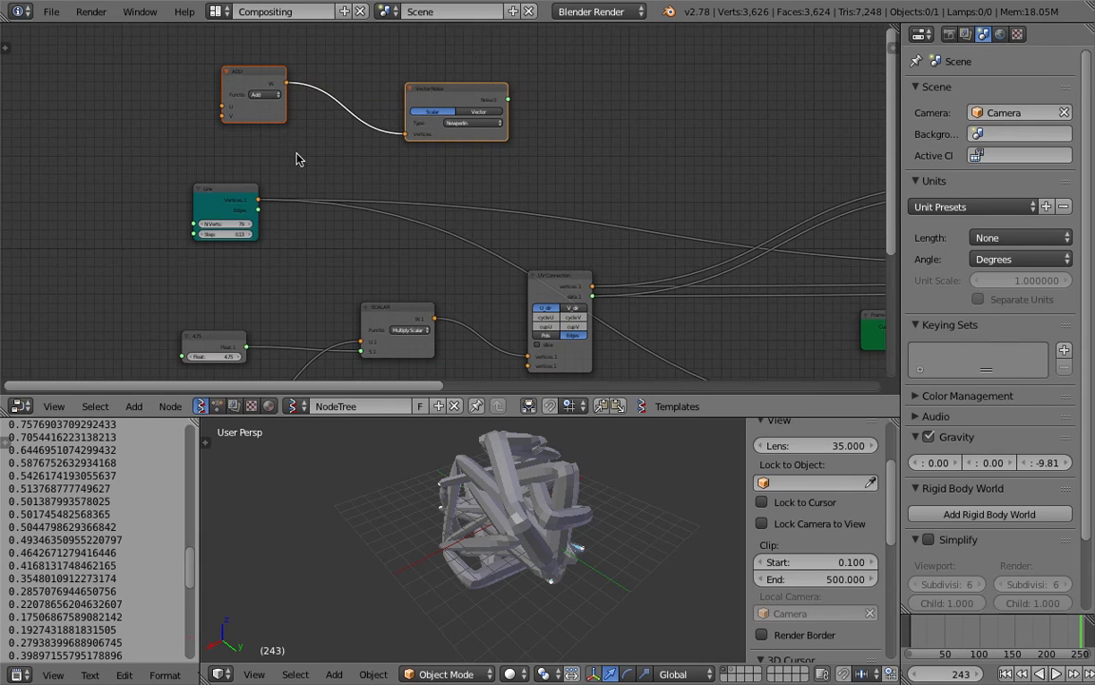
drag(433, 130, 377, 128)
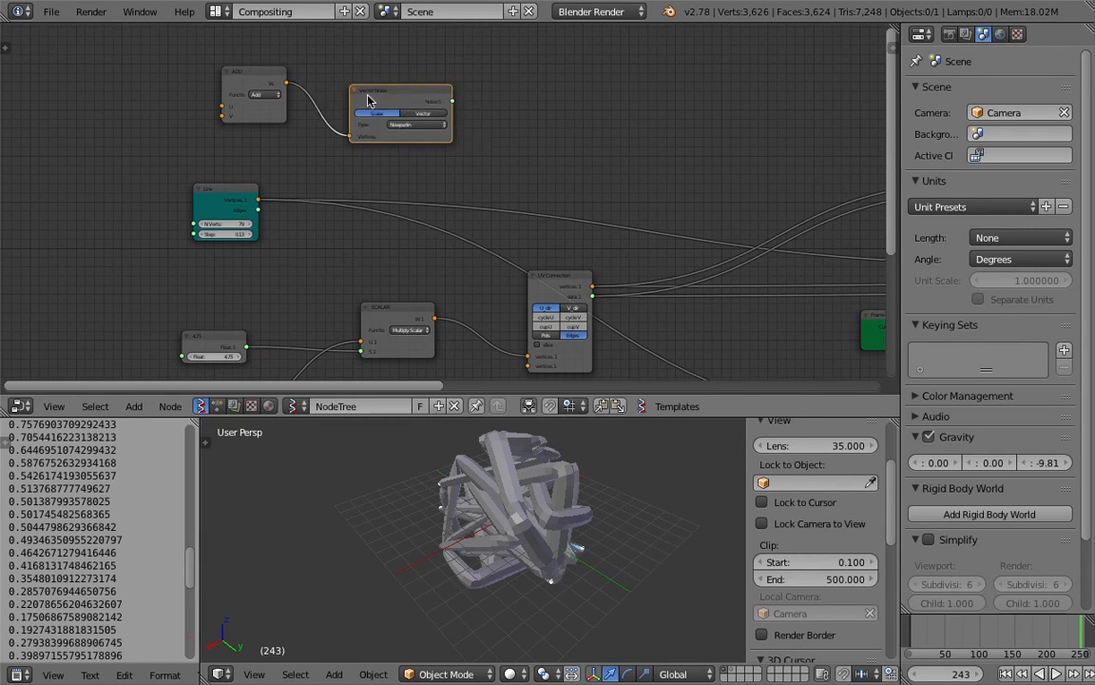
key(ctrl+s)
click(453, 153)
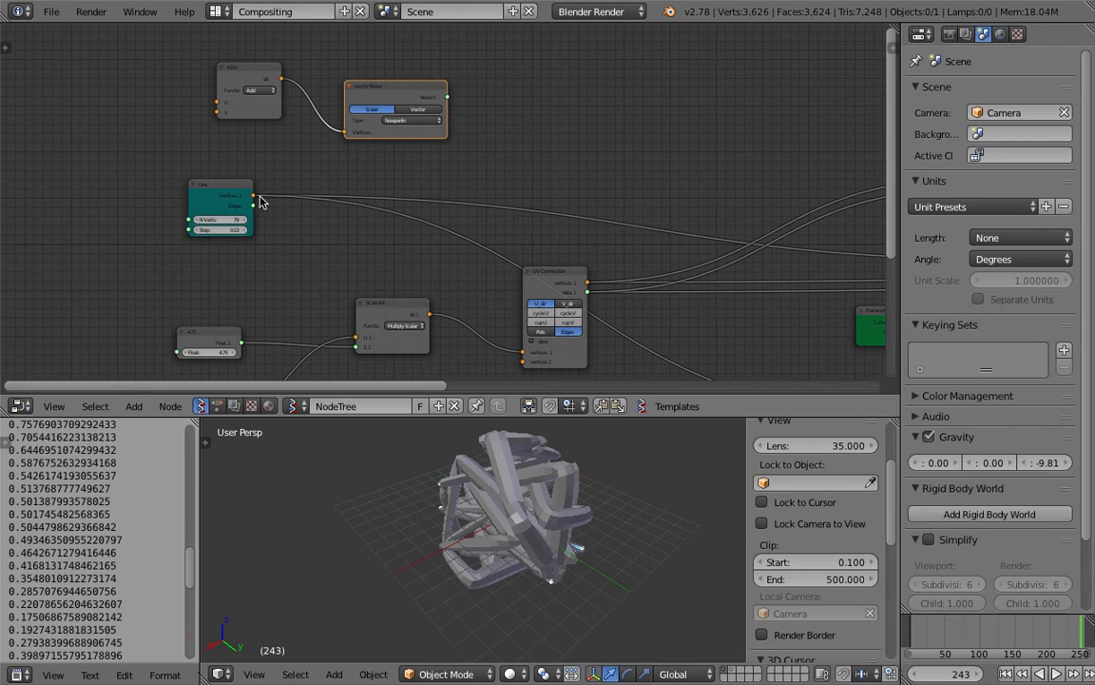
Step: Connect the Line's vertices to the duplicated ADD node's V input and move the Line node farther away from it
drag(256, 199, 255, 199)
drag(277, 171, 219, 114)
drag(225, 187, 128, 198)
middle_drag(185, 143, 284, 151)
Step: Add a Vector in node above the Line node and connect it to the duplicated ADD node's U input
key(shift+a)
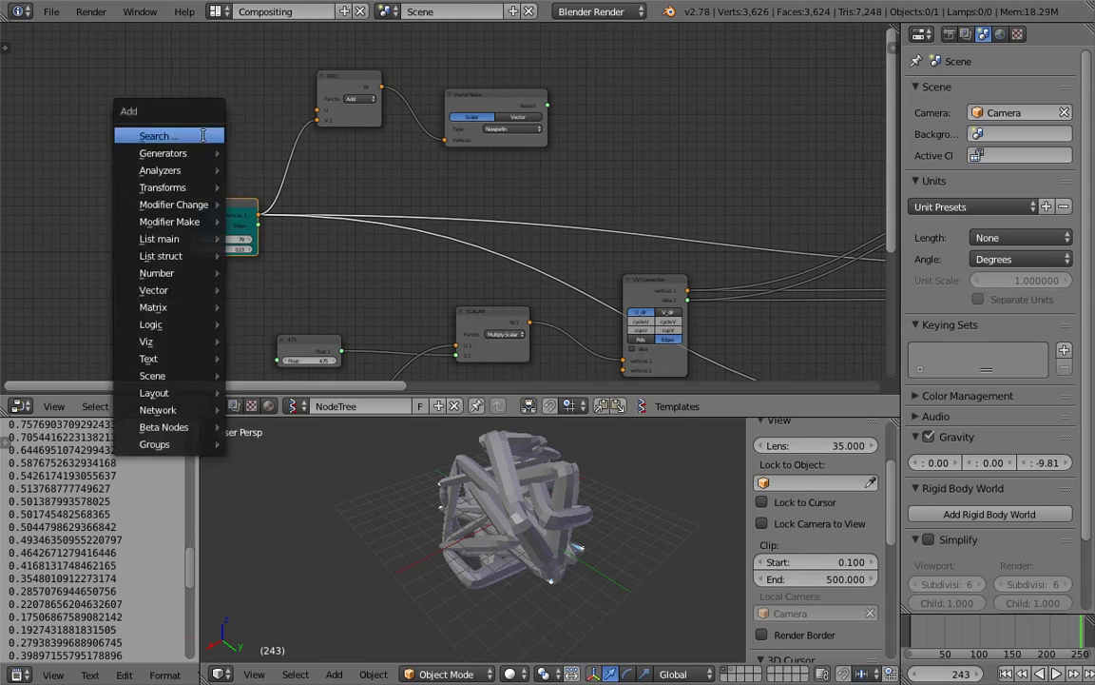
click(203, 136)
text(vec)
click(213, 181)
click(228, 78)
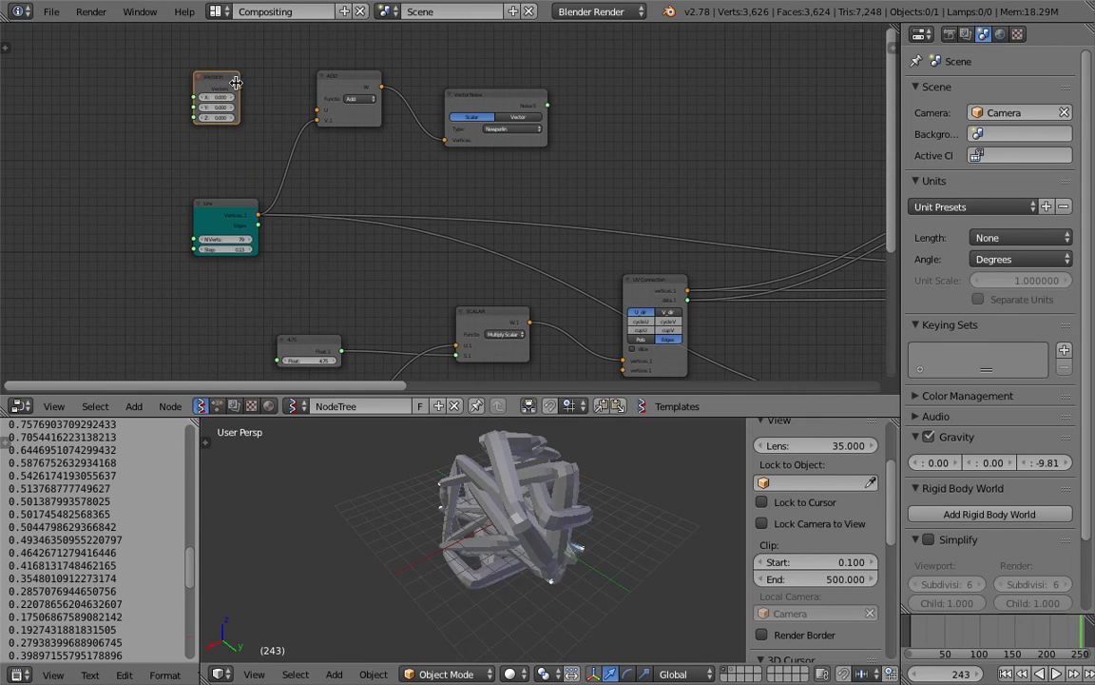
drag(255, 87, 325, 120)
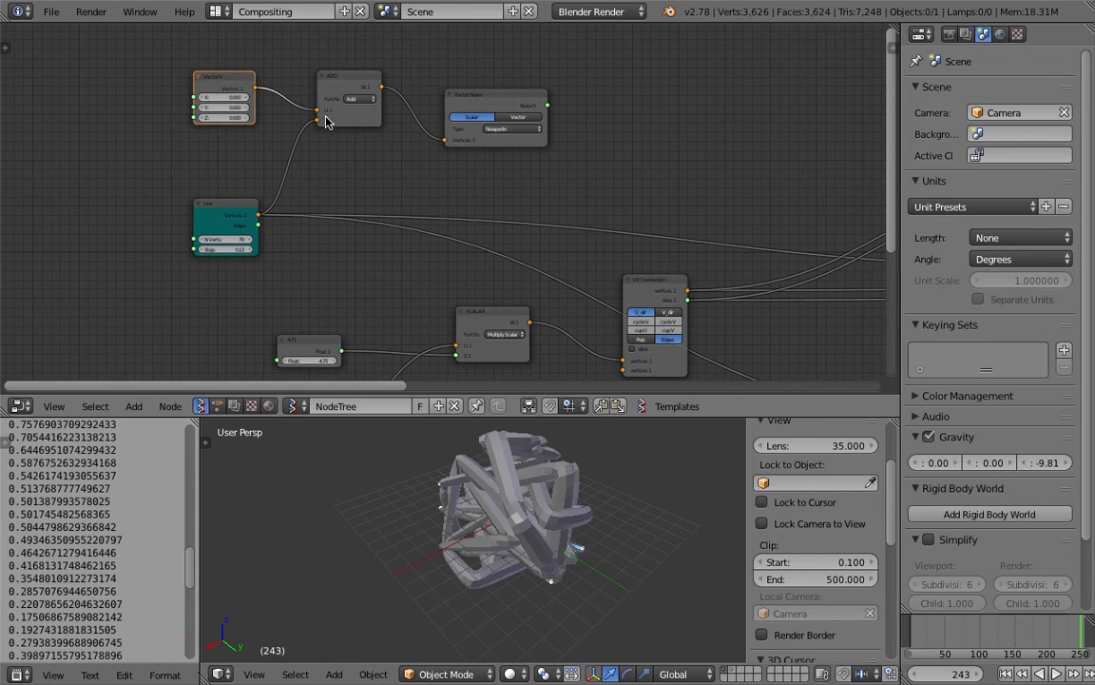
Step: Switch the duplicated Vector Noise node to Vector output and move it closer to the ADD node
click(518, 116)
click(495, 128)
scroll(561, 124, down, 3)
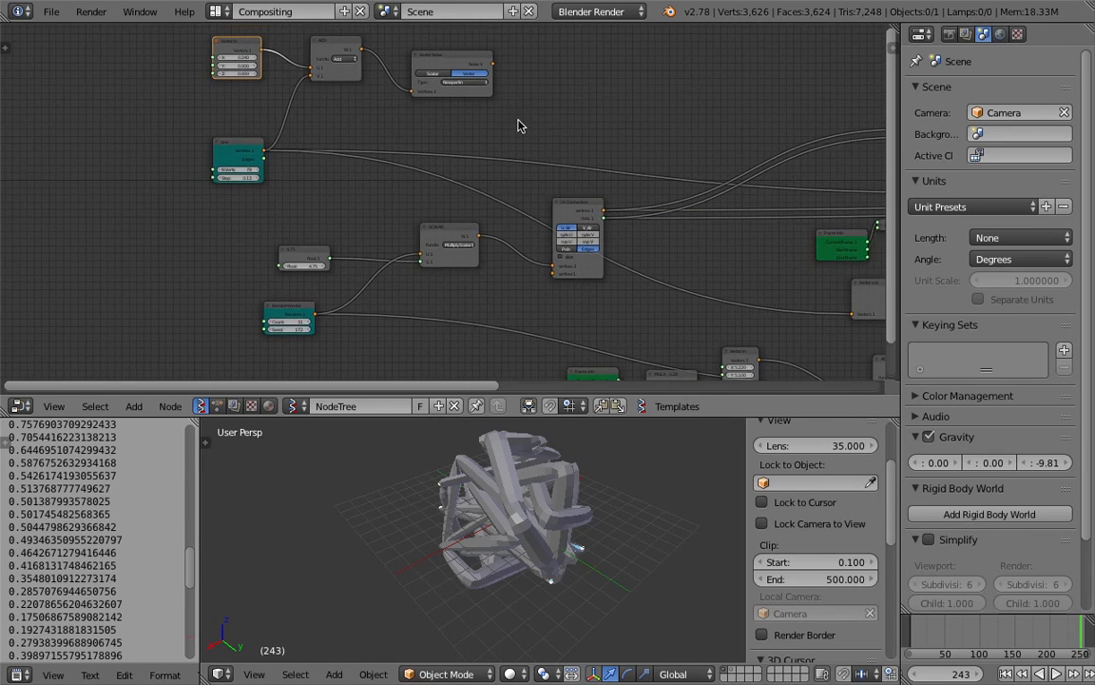
drag(419, 63, 397, 72)
key(Home)
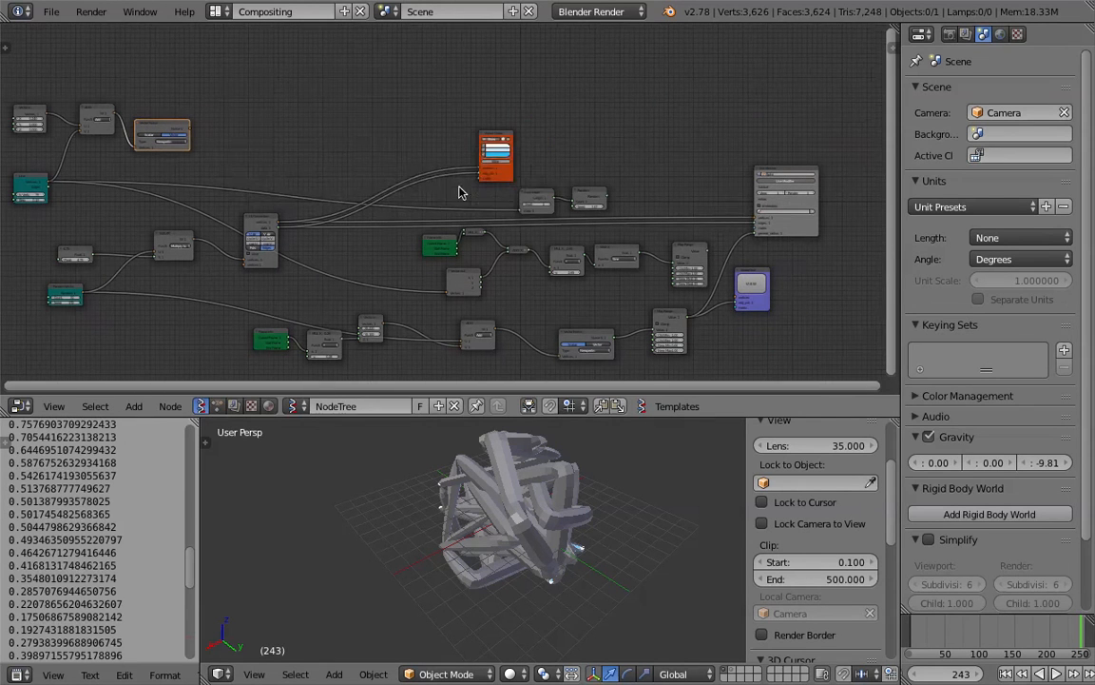
Step: Turn off the Skin Modifier node's Use Modifier option and cut its vertices, edges and general radius links
click(773, 191)
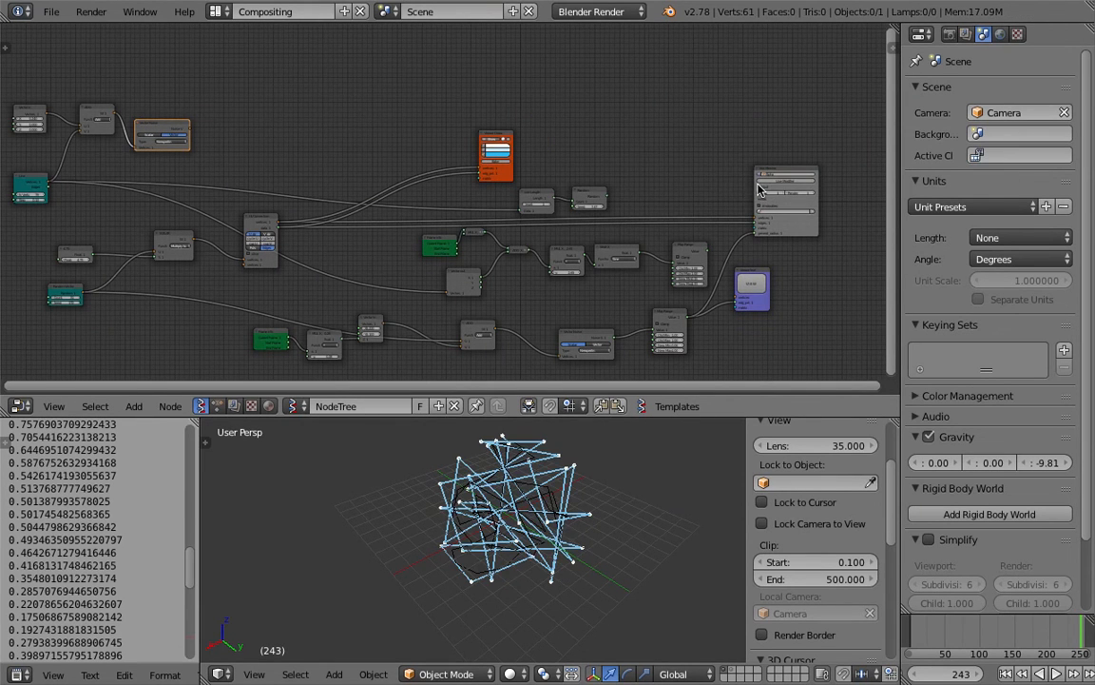
drag(743, 276, 800, 294)
ctrl+drag(729, 185, 764, 300)
middle_drag(691, 192, 743, 207)
Step: Connect the duplicated Vector Noise output to the Skin Modifier's vertices and the Line's edges to its edges input
drag(246, 151, 807, 240)
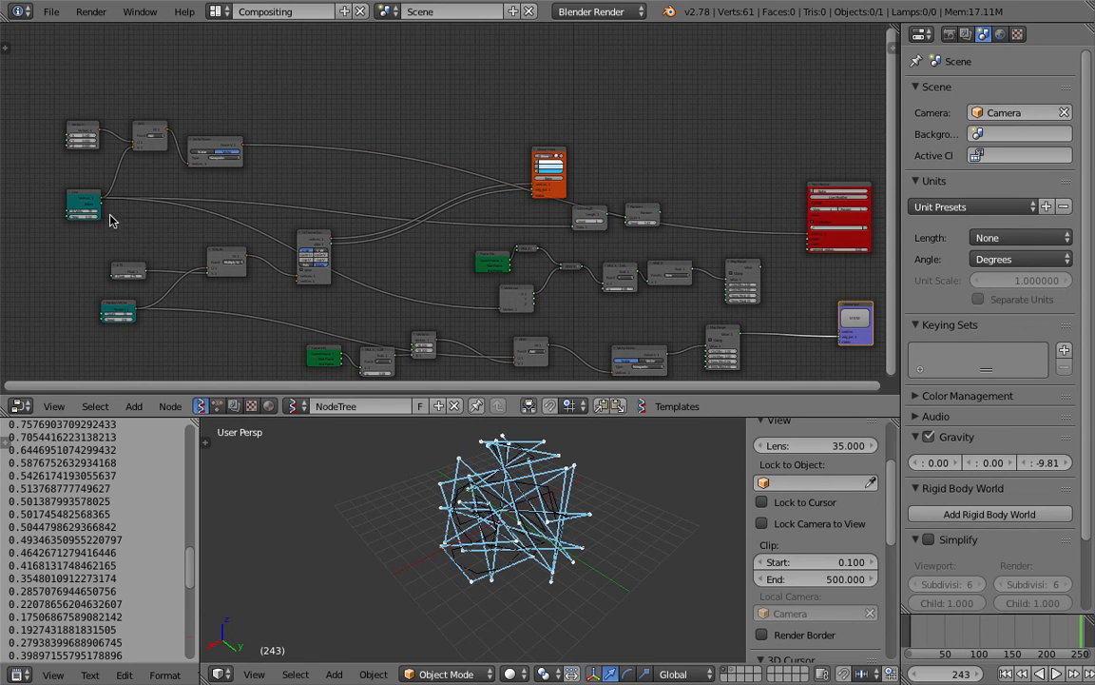
drag(101, 206, 808, 236)
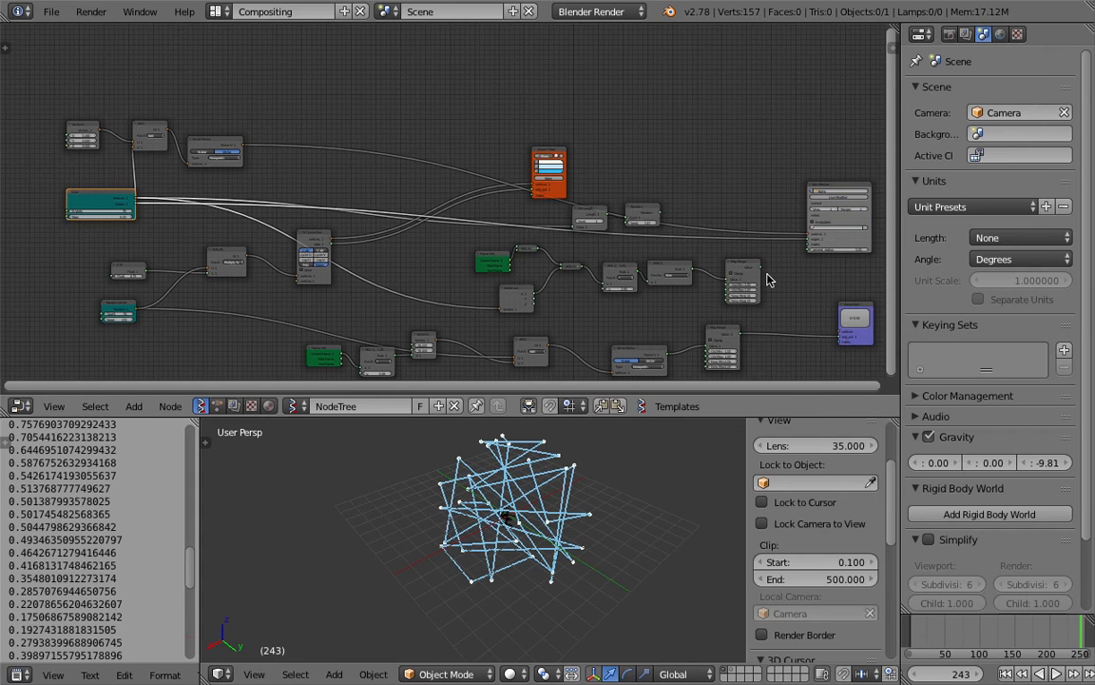
drag(741, 336, 805, 267)
key(ctrl+s)
scroll(188, 171, up, 2)
Step: Connect the duplicated Vector Noise output and the Line's edges to the Viewer Draw node's vertices and edges inputs
drag(209, 140, 550, 179)
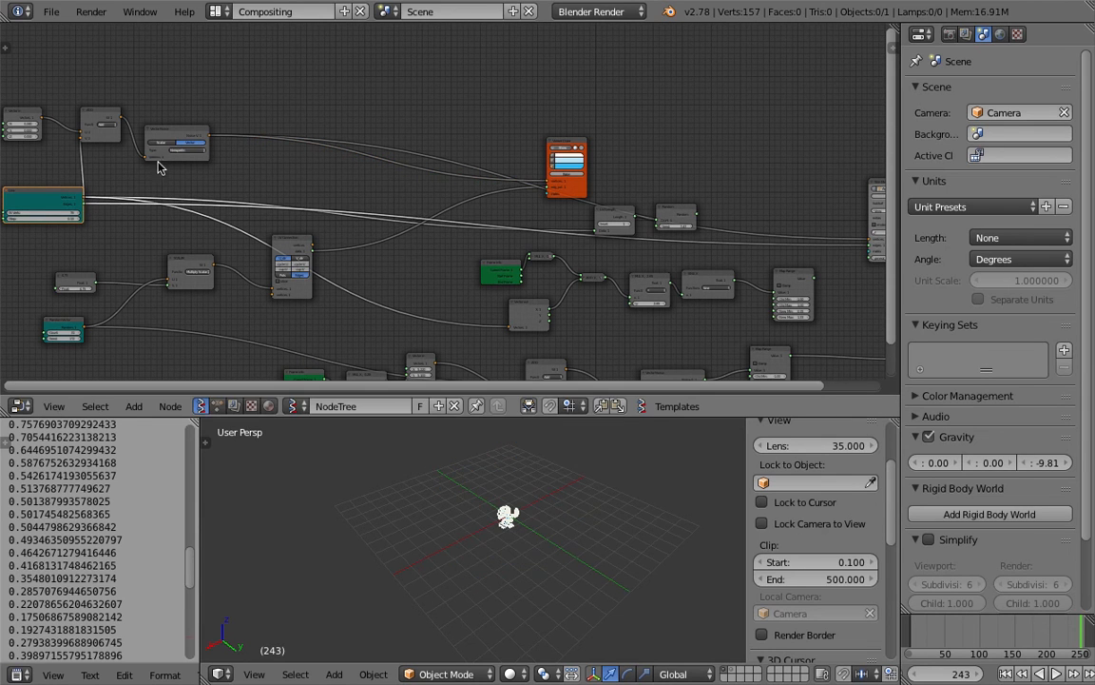
drag(84, 195, 547, 188)
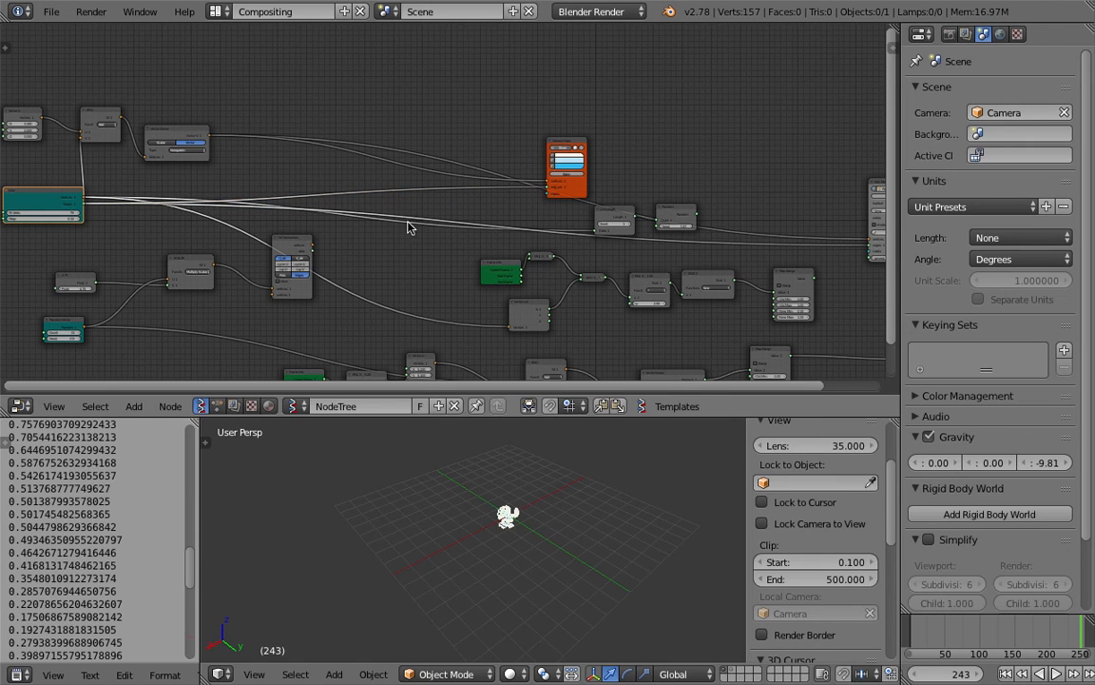
scroll(489, 531, up, 7)
shift+middle_drag(564, 477, 474, 475)
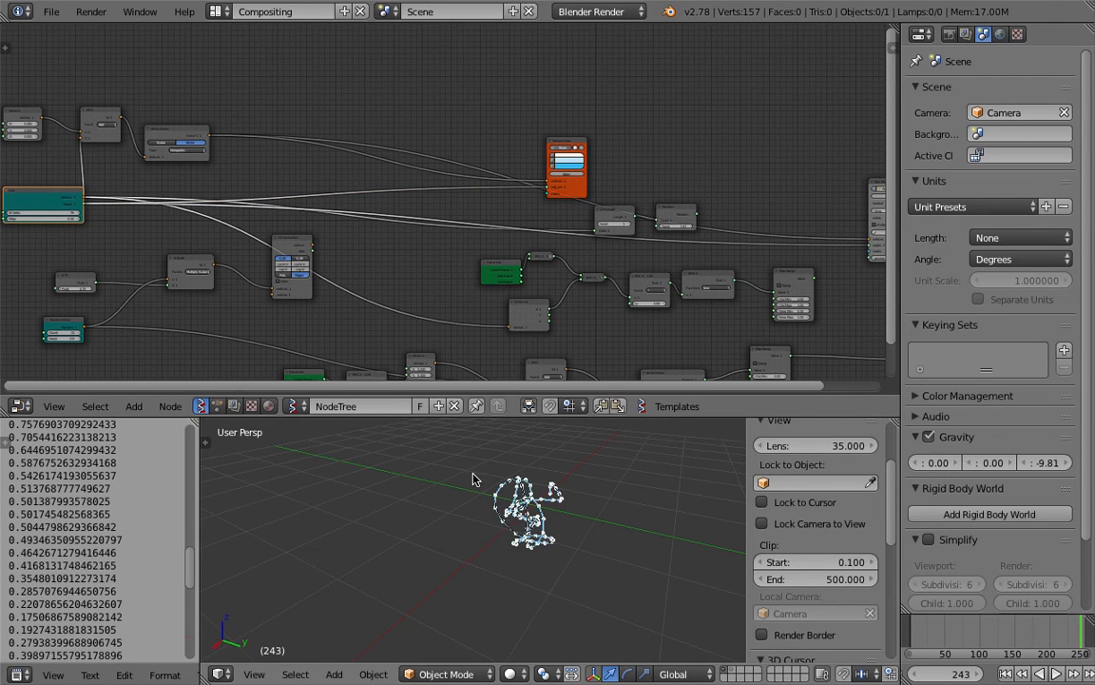
Step: Adjust the X value of the Vector in node that offsets the noise input
middle_drag(204, 181, 385, 205)
scroll(235, 145, up, 2)
drag(163, 138, 194, 140)
middle_drag(540, 149, 384, 163)
scroll(374, 157, down, 2)
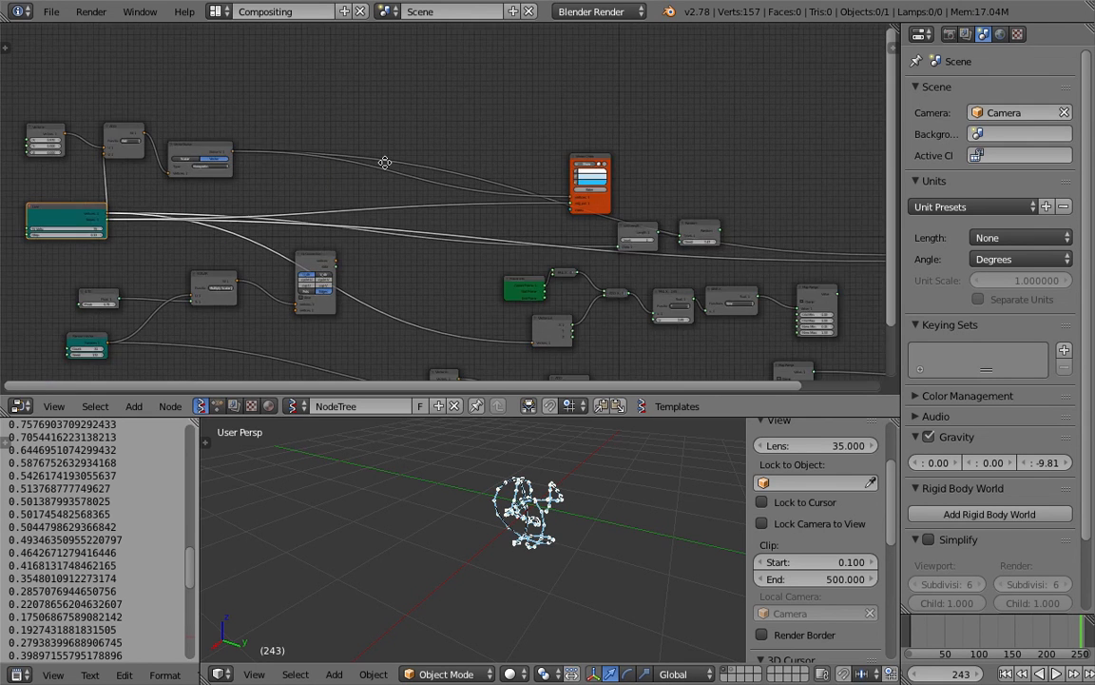
Step: Move the duplicated Vector Noise and ADD nodes farther from the Vector in and Line nodes
scroll(291, 154, down, 1)
drag(205, 136, 286, 132)
drag(133, 124, 195, 131)
scroll(277, 136, up, 2)
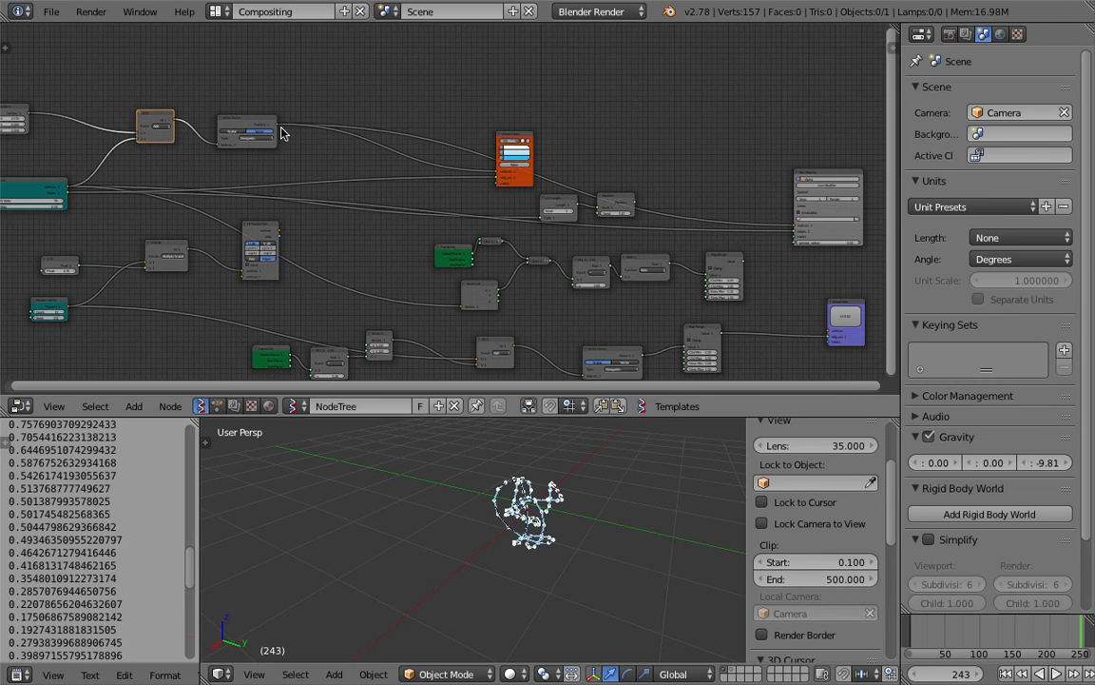
Step: Connect the lower Map Range's value output to the Skin Modifier's general radius input and switch off the Viewer Draw node's display
drag(721, 338, 795, 245)
middle_drag(619, 274, 637, 258)
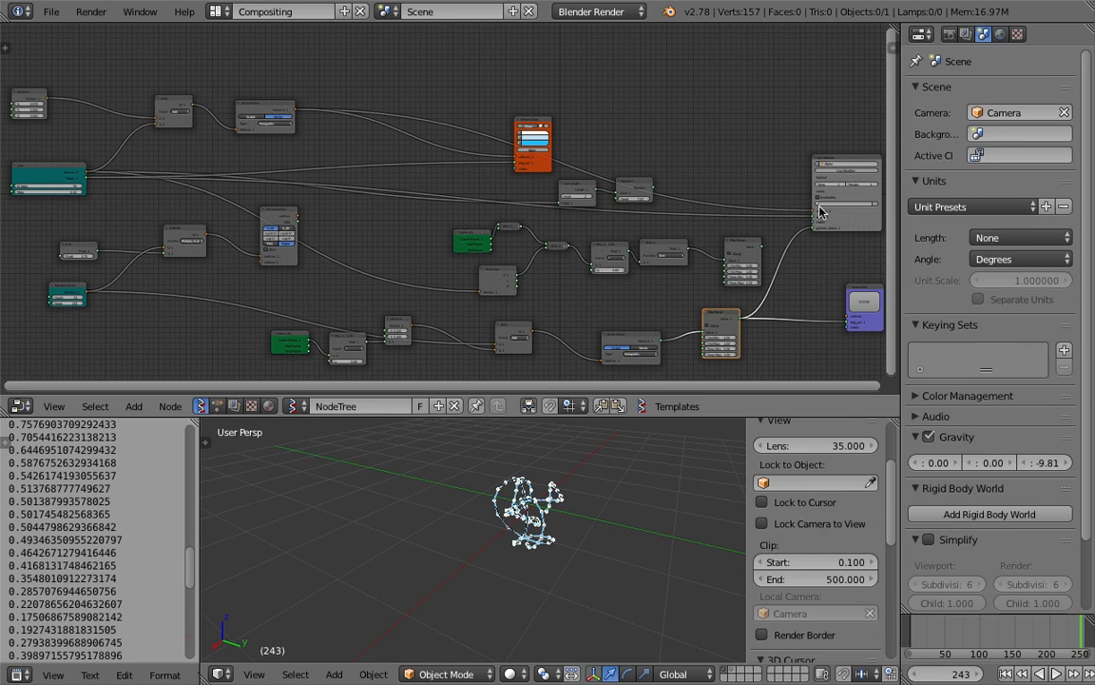
click(534, 131)
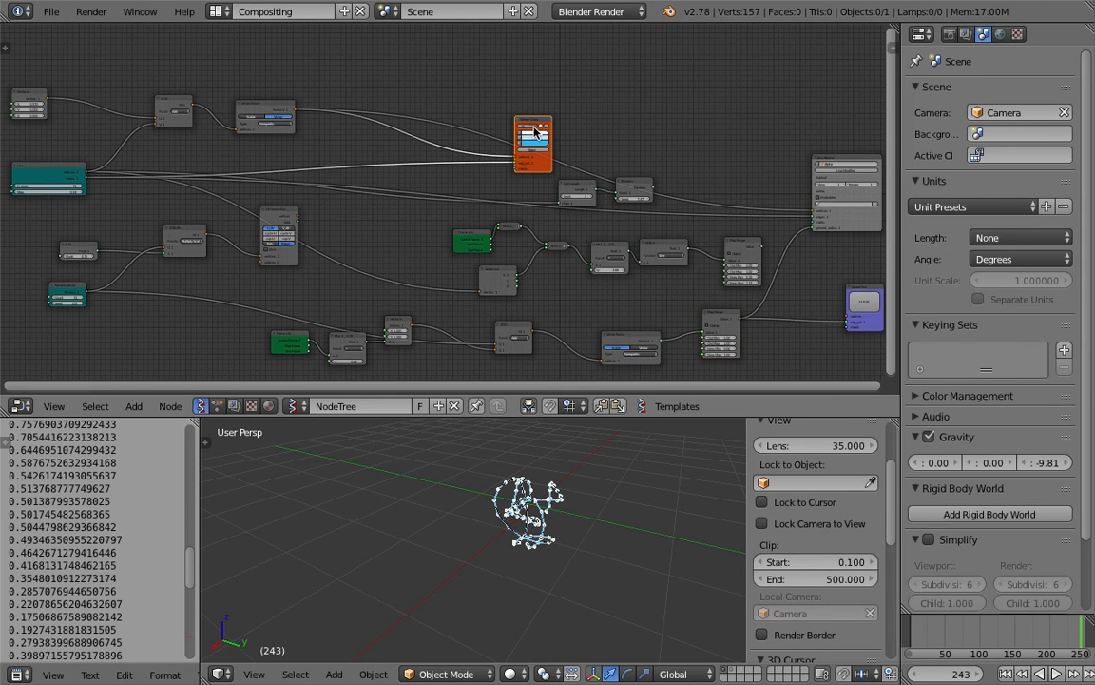
click(533, 126)
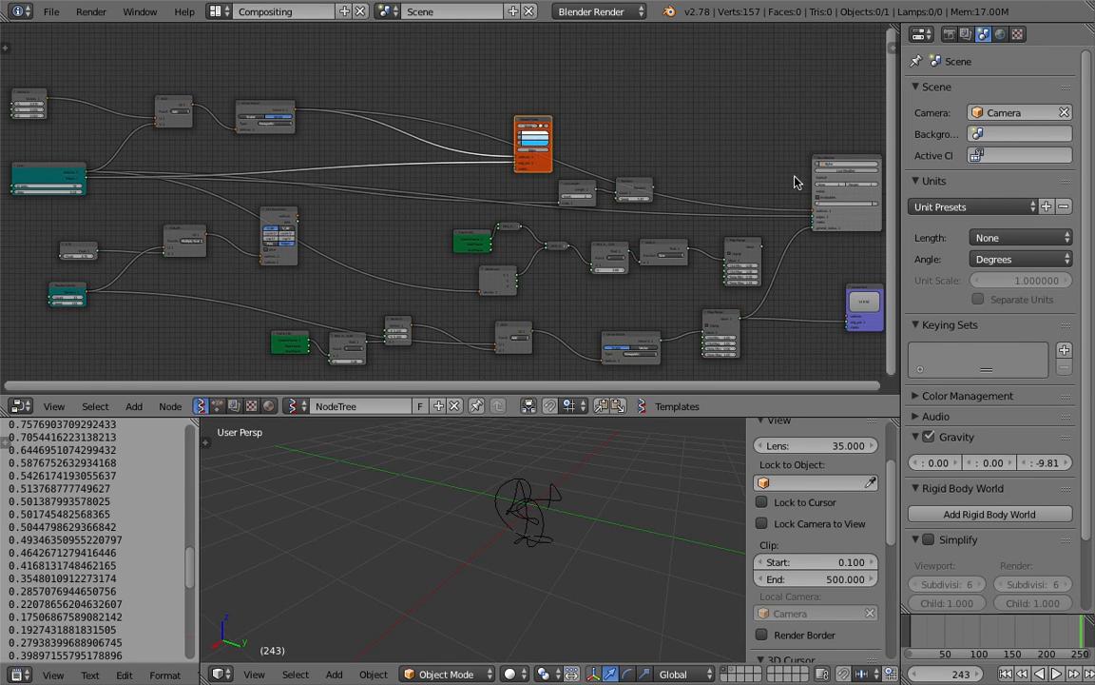
Step: Turn on the Skin Modifier node's Live Modifier option and save the file
click(827, 173)
middle_drag(567, 496, 537, 490)
key(ctrl+s)
click(537, 492)
Step: Inspect the Map Range and Vector Noise nodes that drive the skin radius, and save the file
middle_drag(261, 164, 321, 163)
middle_drag(637, 210, 257, 128)
scroll(344, 184, up, 3)
scroll(344, 183, up, 3)
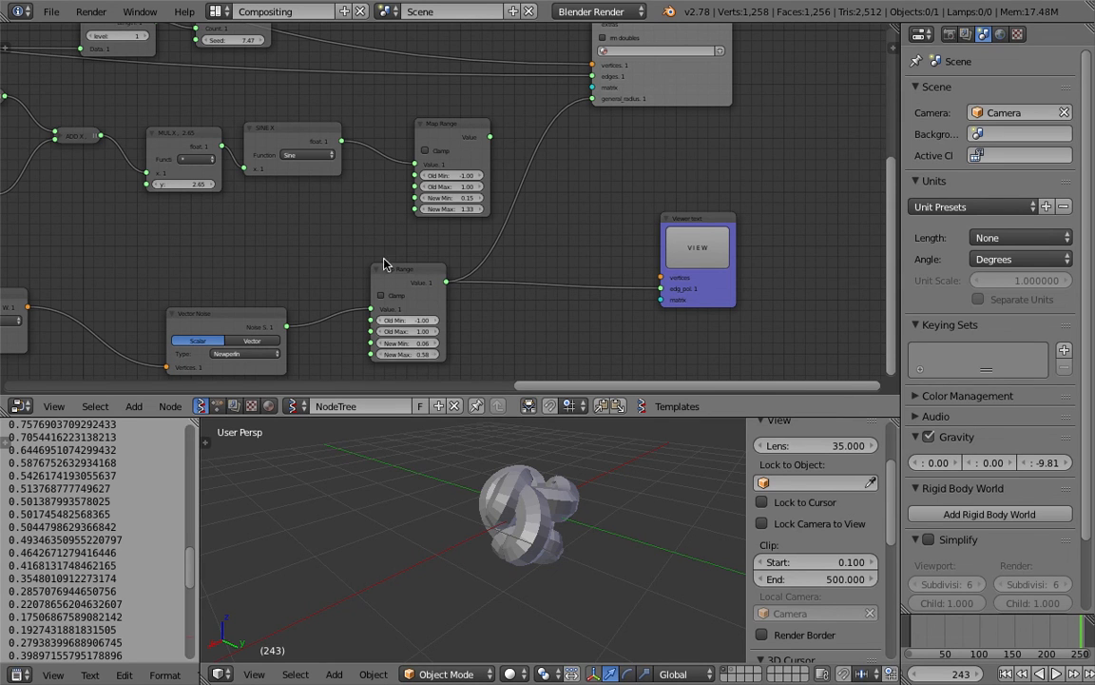
scroll(385, 261, down, 4)
middle_drag(304, 229, 504, 227)
key(ctrl+s)
click(528, 232)
middle_drag(154, 257, 368, 269)
Step: Cut the link between the lower Map Range output and the Skin Modifier's general radius input
drag(368, 276, 363, 264)
scroll(257, 243, down, 3)
middle_drag(237, 241, 367, 254)
middle_drag(304, 243, 305, 269)
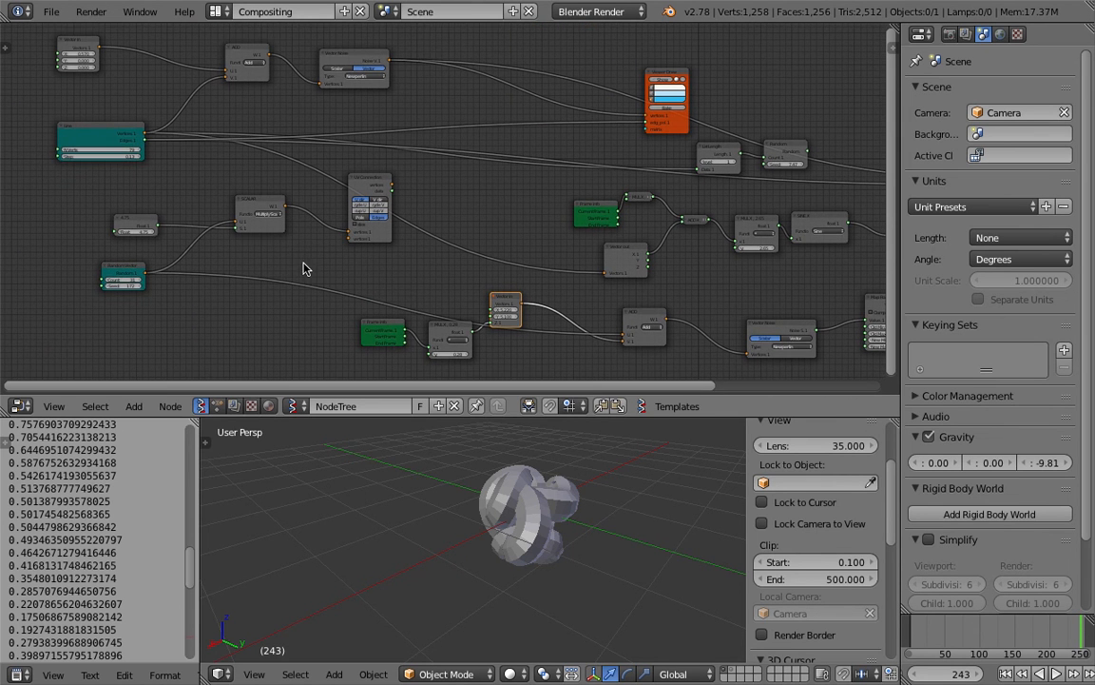
scroll(331, 211, down, 1)
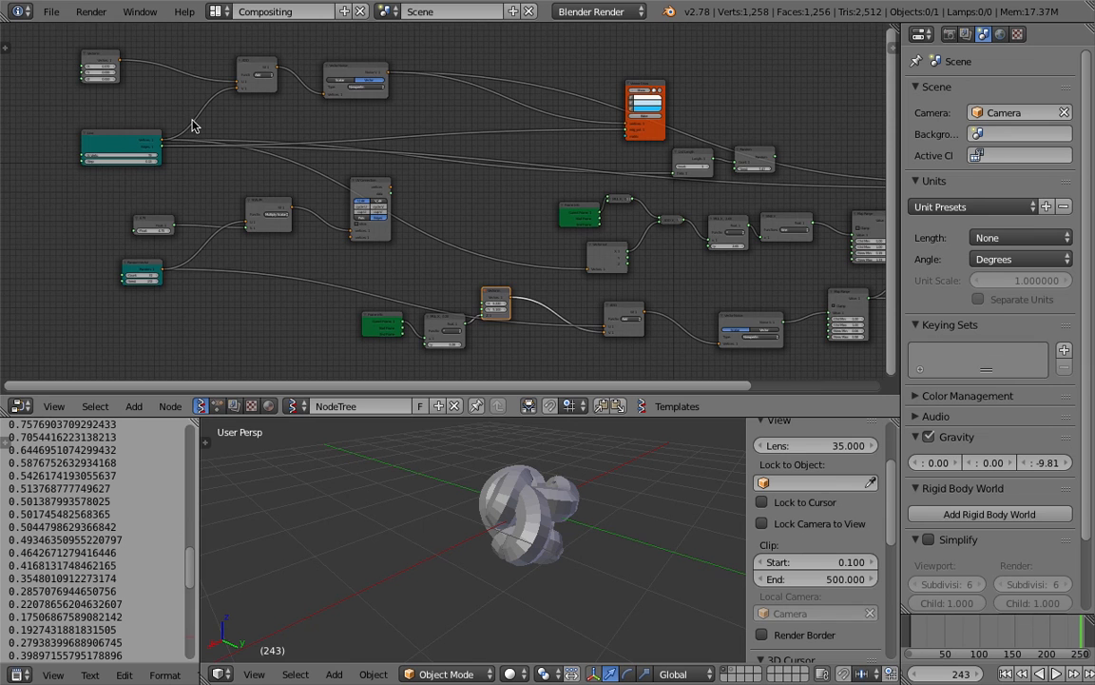
scroll(264, 109, down, 1)
middle_drag(640, 161, 502, 146)
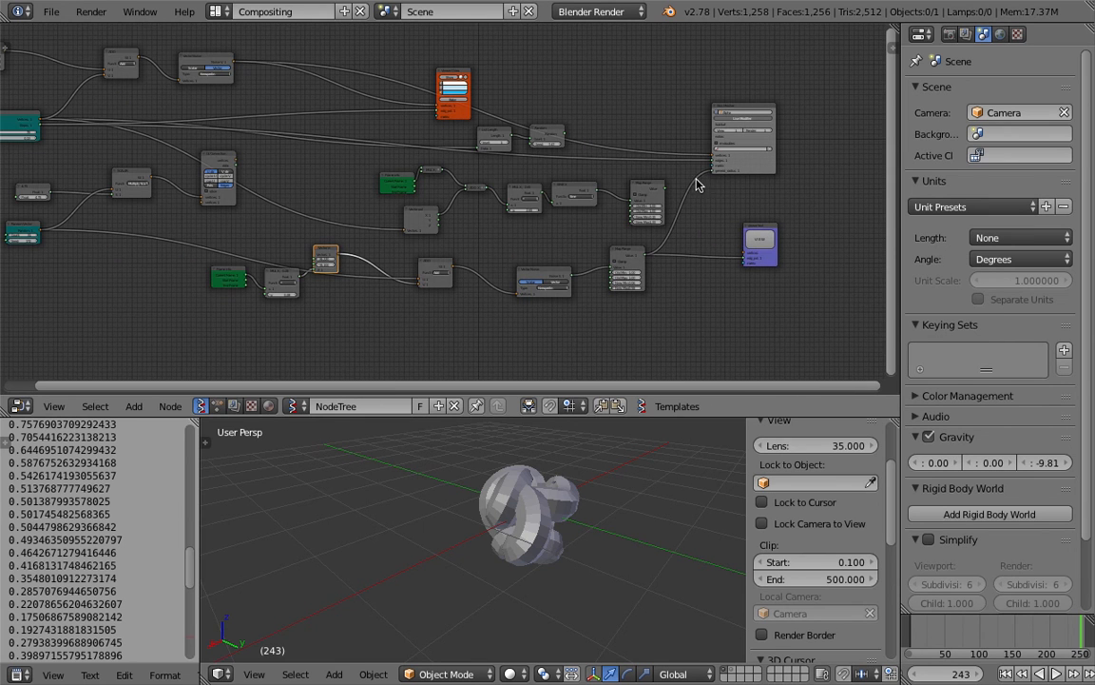
ctrl+drag(699, 193, 703, 200)
middle_drag(662, 214, 694, 218)
middle_drag(132, 162, 192, 168)
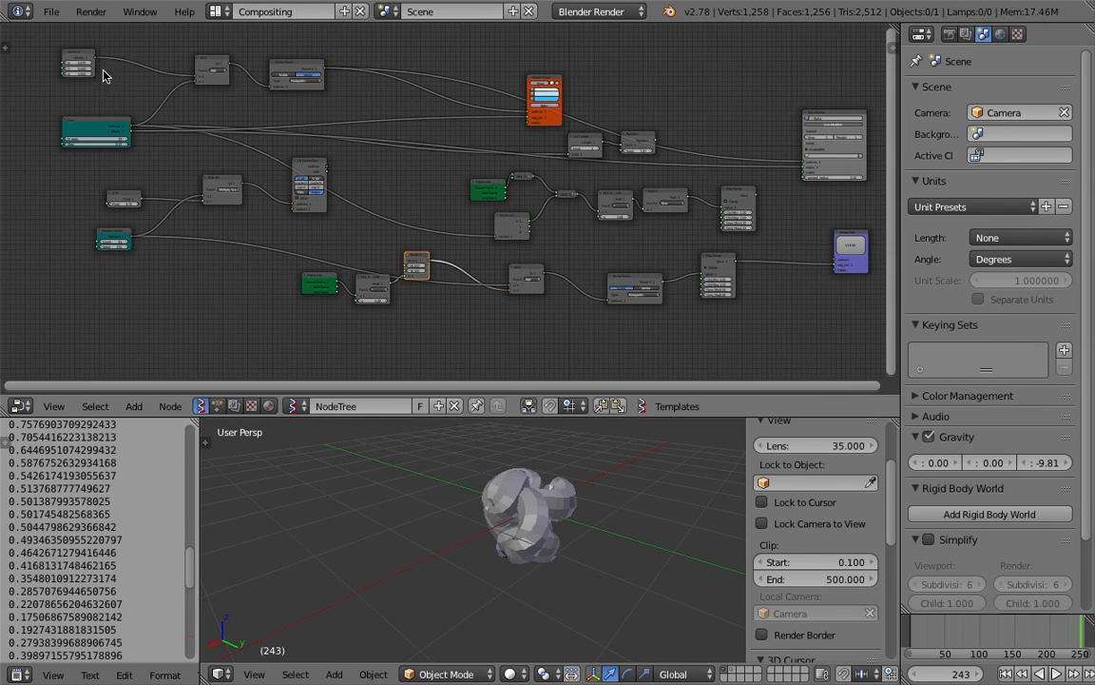
Step: Try connecting the Line's vertices to the y input of the multiply node beside the lower Frame info, and save the file
mouse_move(118, 120)
mouse_down()
mouse_move(100, 116)
mouse_move(120, 127)
mouse_up()
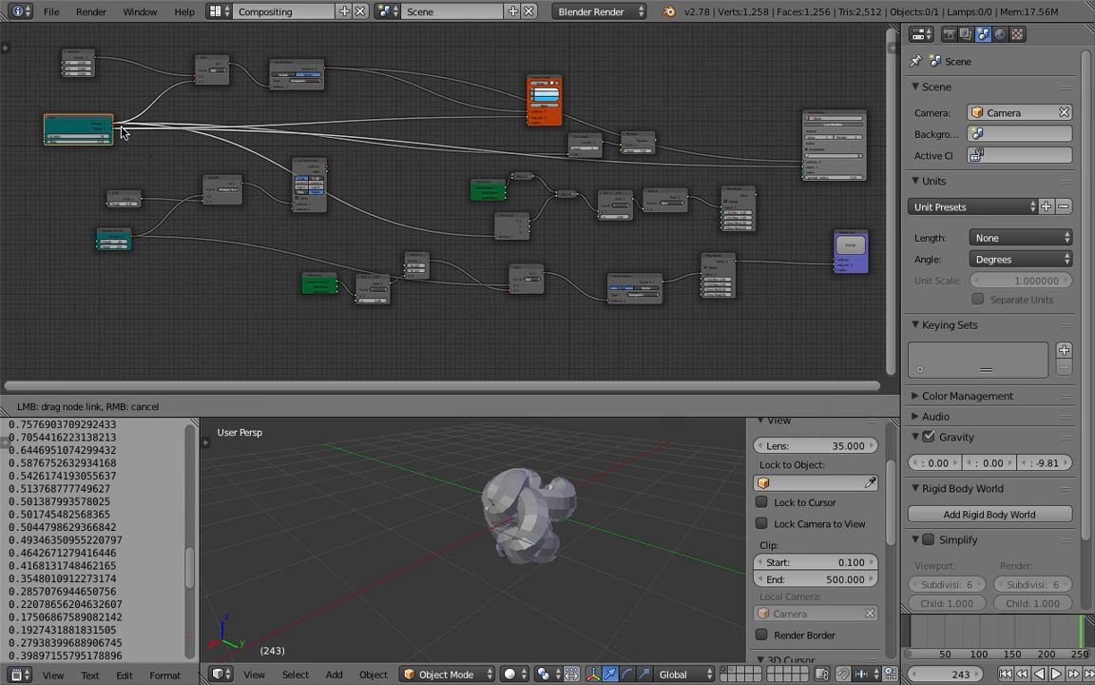
drag(216, 220, 361, 303)
key(ctrl+s)
click(433, 314)
middle_drag(586, 246, 435, 234)
scroll(458, 252, up, 6)
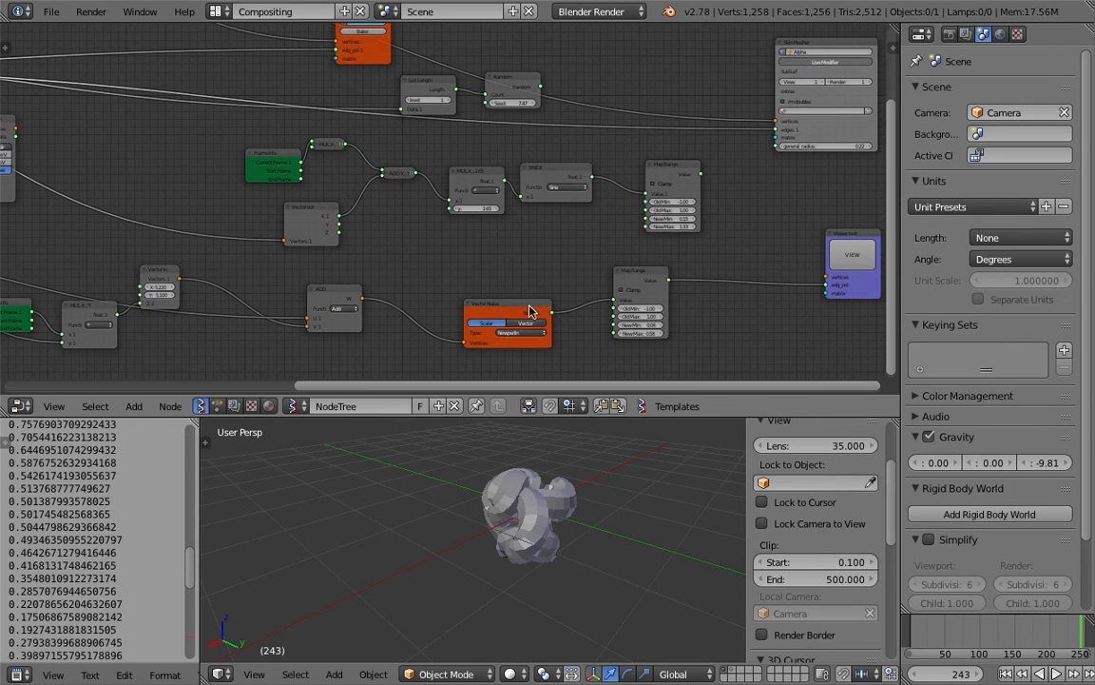
Step: Remove the link between the Line's vertices and the lower multiply node, and save the file
middle_drag(410, 296, 536, 261)
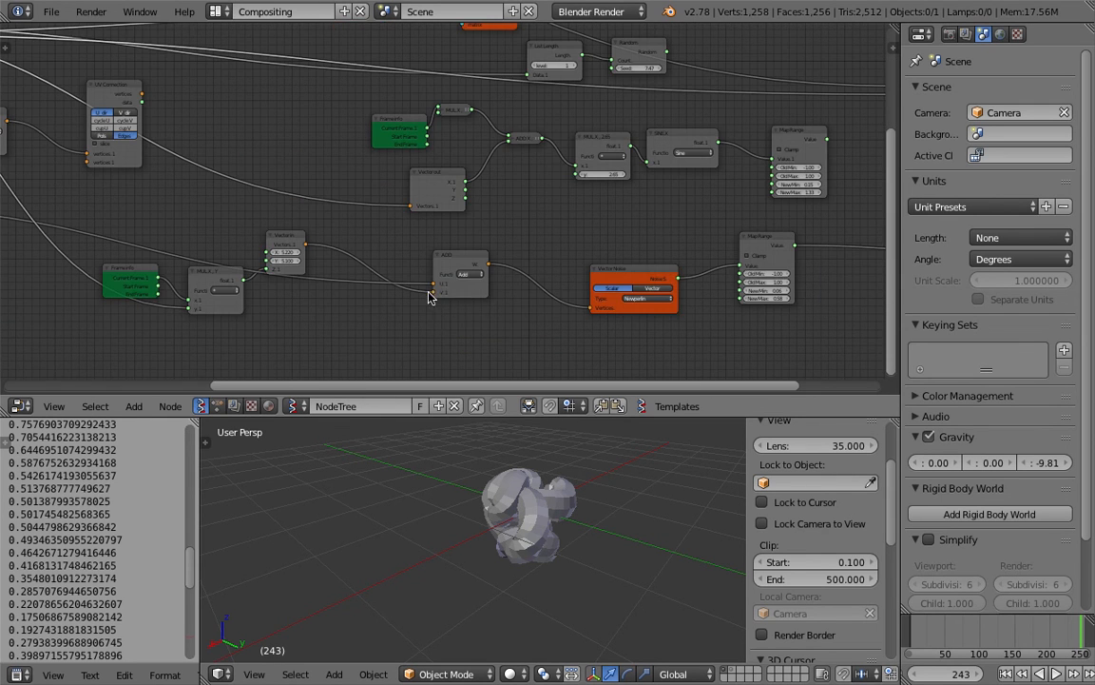
scroll(300, 298, down, 2)
middle_drag(220, 249, 389, 304)
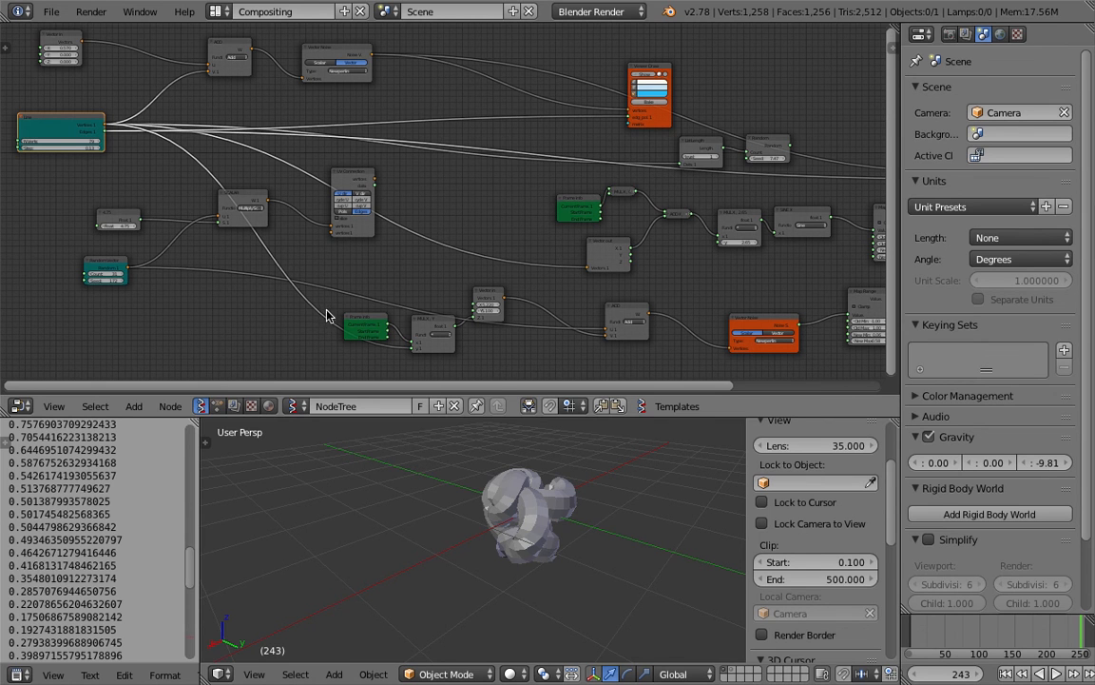
drag(323, 312, 305, 327)
key(ctrl+s)
click(303, 330)
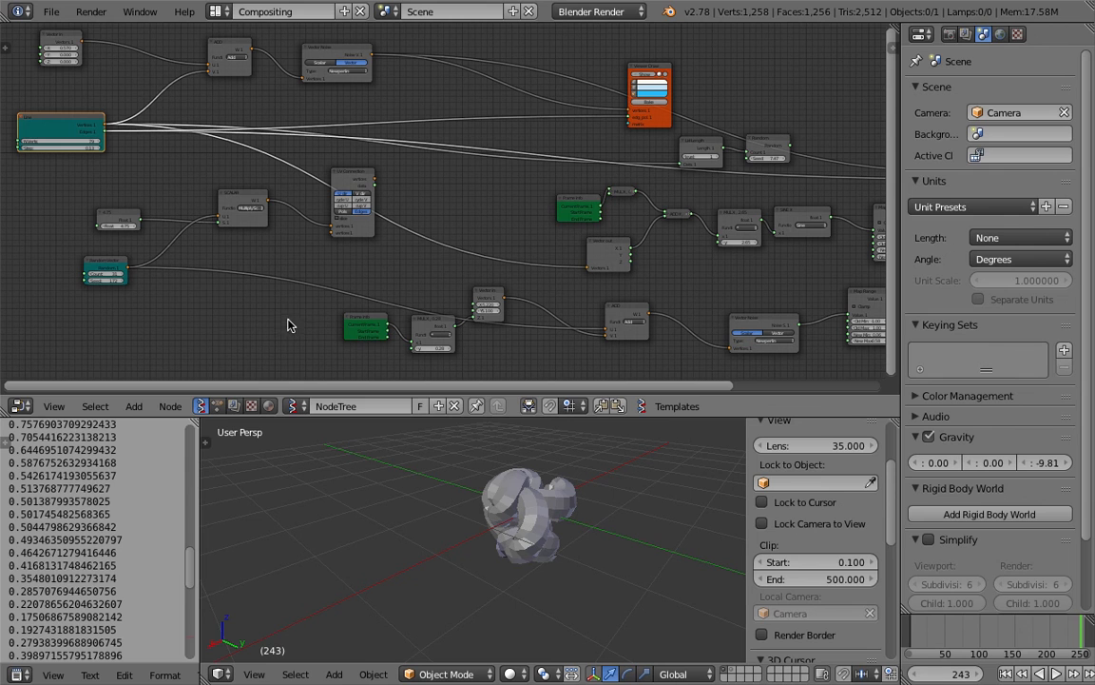
Step: Shift the lower Vector in node and connect the Line's vertices to the lower ADD node's U input, replacing the random vectors
drag(489, 300, 506, 300)
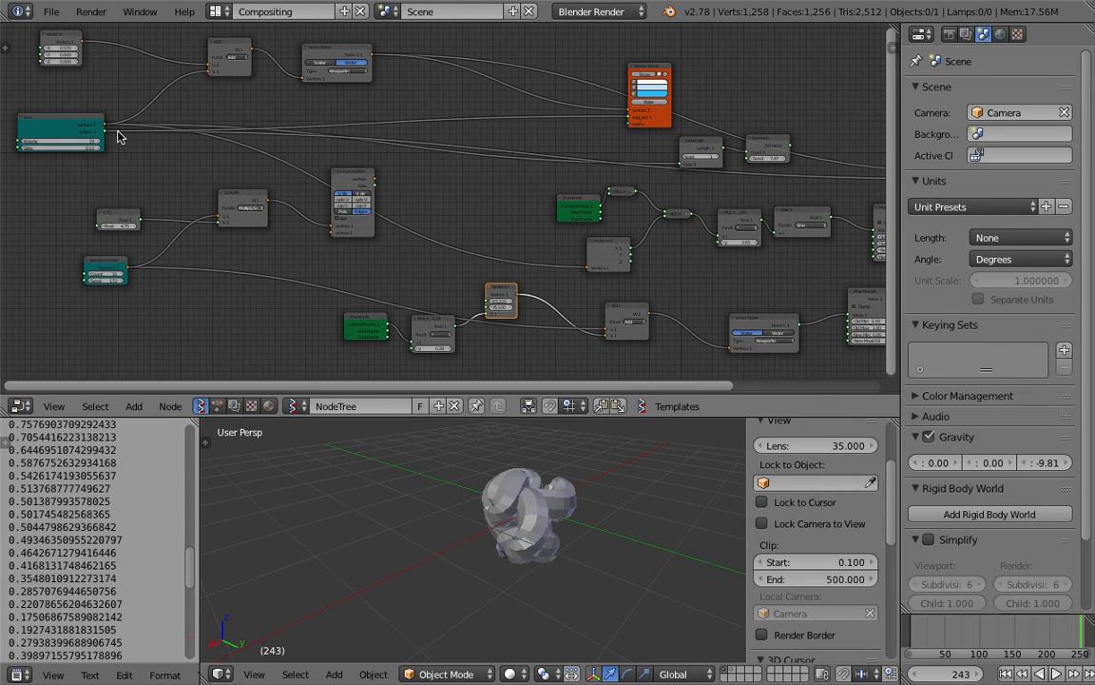
drag(108, 131, 605, 332)
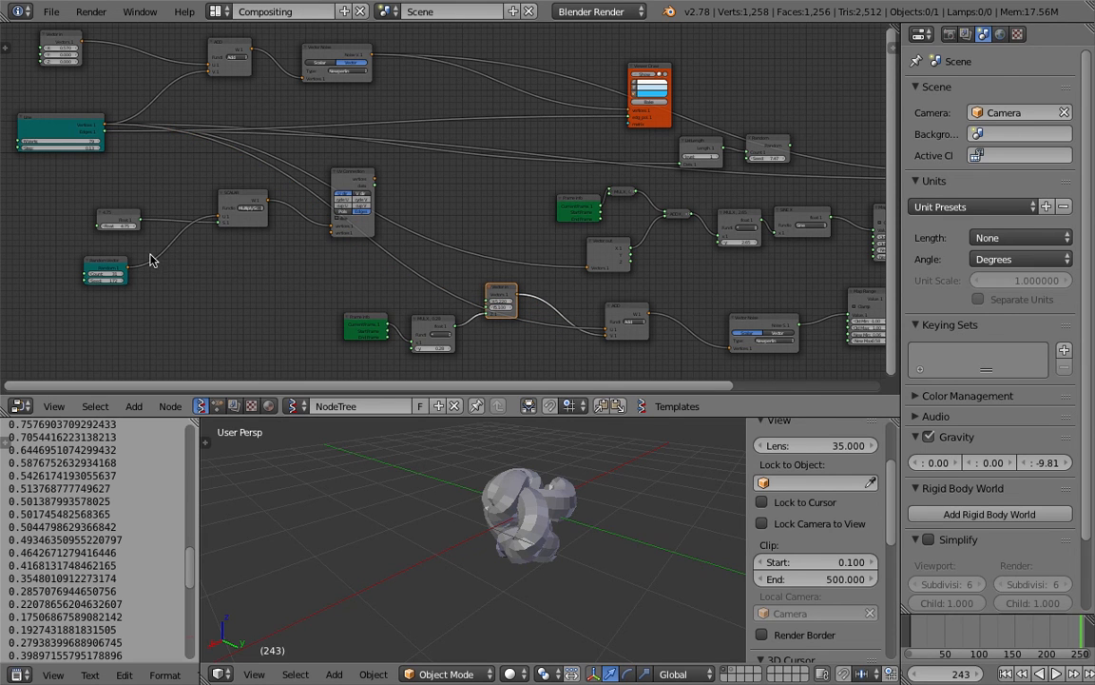
Step: Move the unused UV Connection node and its linked random vector chain clear of the Line's links, and save the file
scroll(255, 252, down, 1)
click(357, 183)
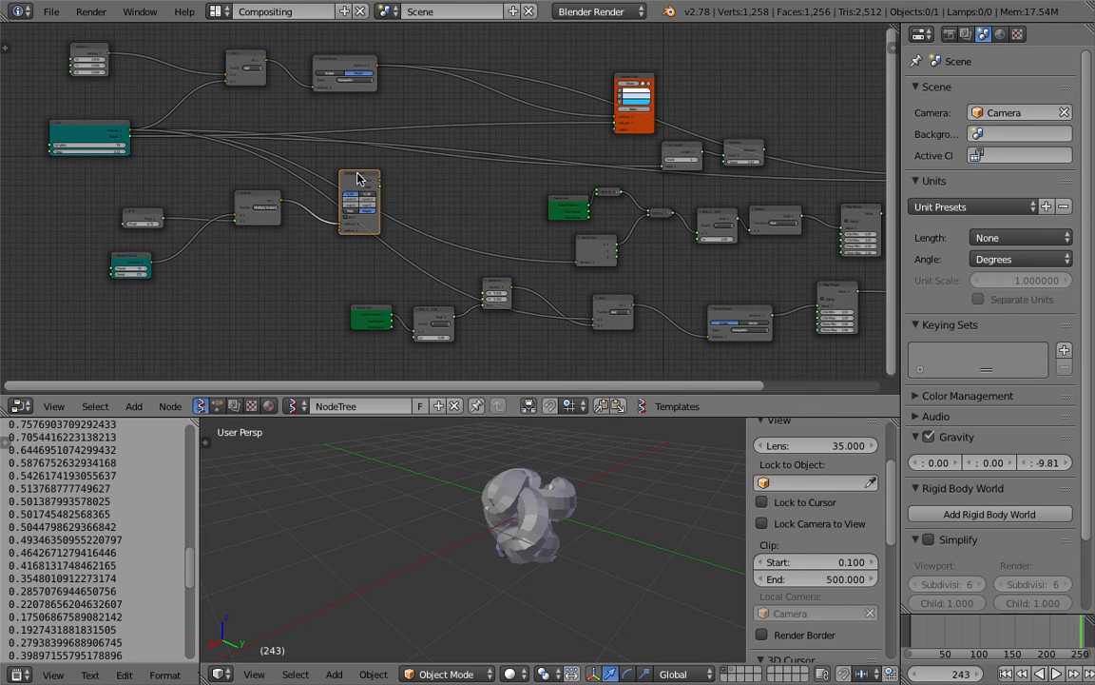
key(l)
key(l)
key(g)
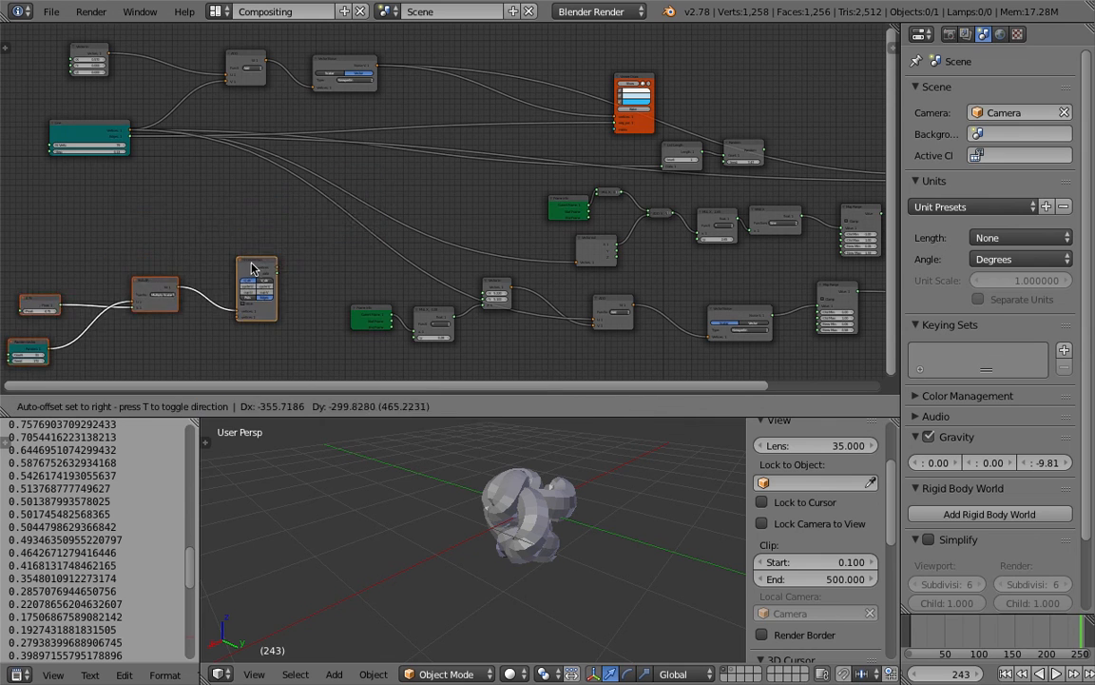
click(253, 267)
scroll(328, 237, down, 2)
middle_drag(513, 242, 303, 255)
key(ctrl+s)
click(300, 249)
Step: Reconnect the lower Map Range's value output to the Skin Modifier's general radius input and save the file
scroll(635, 321, up, 1)
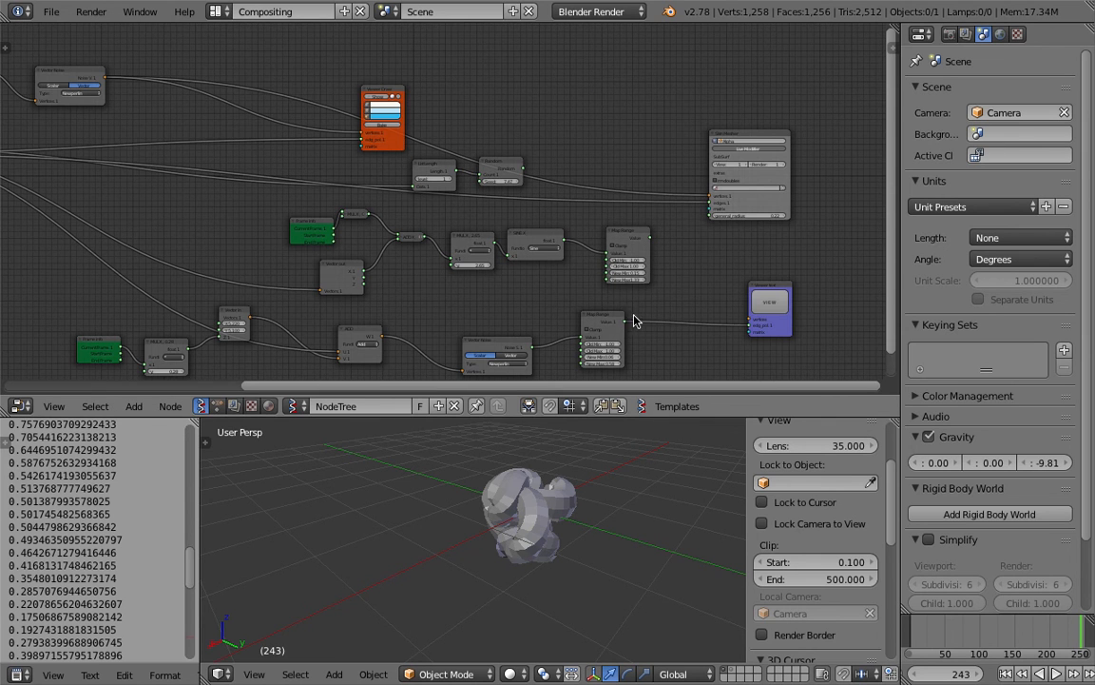
drag(624, 322, 711, 215)
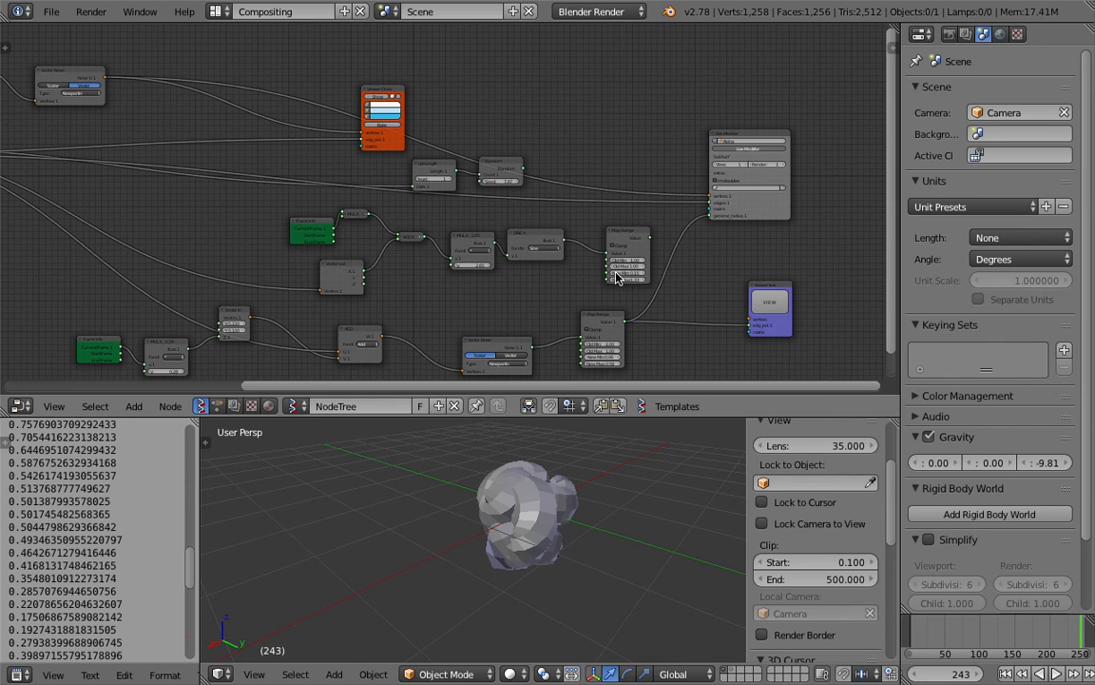
middle_drag(568, 153, 929, 184)
key(ctrl+s)
click(521, 166)
Step: Lower the New Max of the Map Range driving the skin radius to 0.16
scroll(254, 228, up, 2)
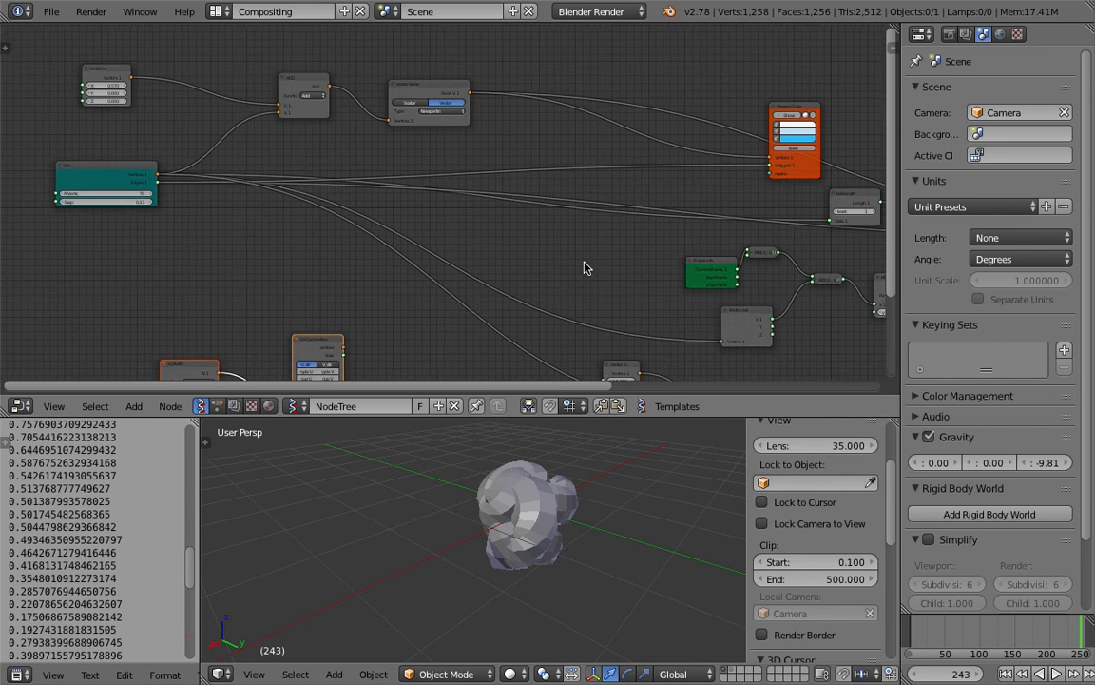
middle_drag(752, 339, 441, 155)
scroll(447, 158, up, 2)
drag(819, 251, 709, 251)
middle_drag(567, 466, 456, 477)
scroll(502, 457, up, 2)
Step: Increase the X value of the Vector in node that offsets the upper ADD node
scroll(262, 257, down, 2)
middle_drag(262, 257, 590, 371)
middle_drag(176, 222, 385, 288)
scroll(256, 207, up, 4)
middle_drag(256, 207, 298, 314)
drag(244, 81, 489, 81)
middle_drag(332, 121, 329, 127)
Step: Adjust the Line node's vertex count and step size
mouse_move(251, 223)
mouse_down()
mouse_move(292, 192)
mouse_move(302, 225)
mouse_move(243, 225)
mouse_up()
mouse_move(321, 232)
mouse_down()
mouse_move(337, 232)
mouse_move(315, 232)
mouse_up()
middle_drag(552, 454, 544, 594)
drag(340, 232, 361, 234)
middle_drag(567, 485, 505, 418)
Step: Move the Line node farther away from the upper ADD and Vector Noise nodes
scroll(570, 286, down, 4)
middle_drag(651, 273, 466, 216)
middle_drag(264, 185, 477, 245)
scroll(428, 237, up, 4)
middle_drag(276, 161, 265, 197)
drag(292, 204, 238, 196)
middle_drag(827, 168, 522, 214)
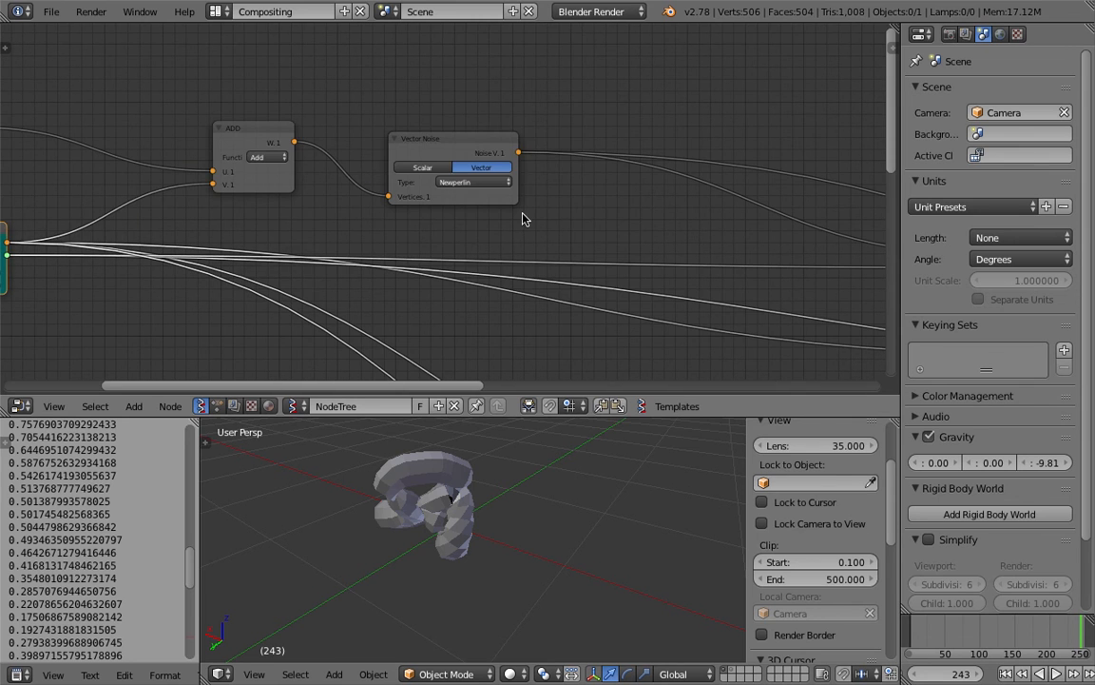
Step: Try the Cellnoise and Voronoi_F1 noise types on the upper Vector Noise node
click(474, 184)
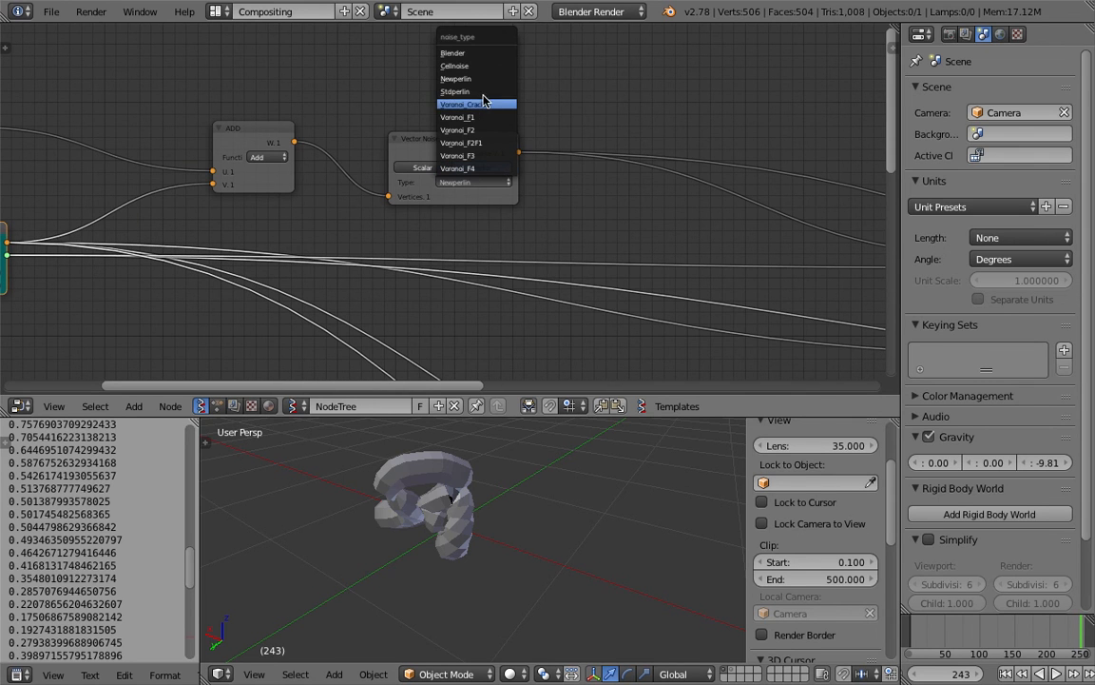
click(475, 65)
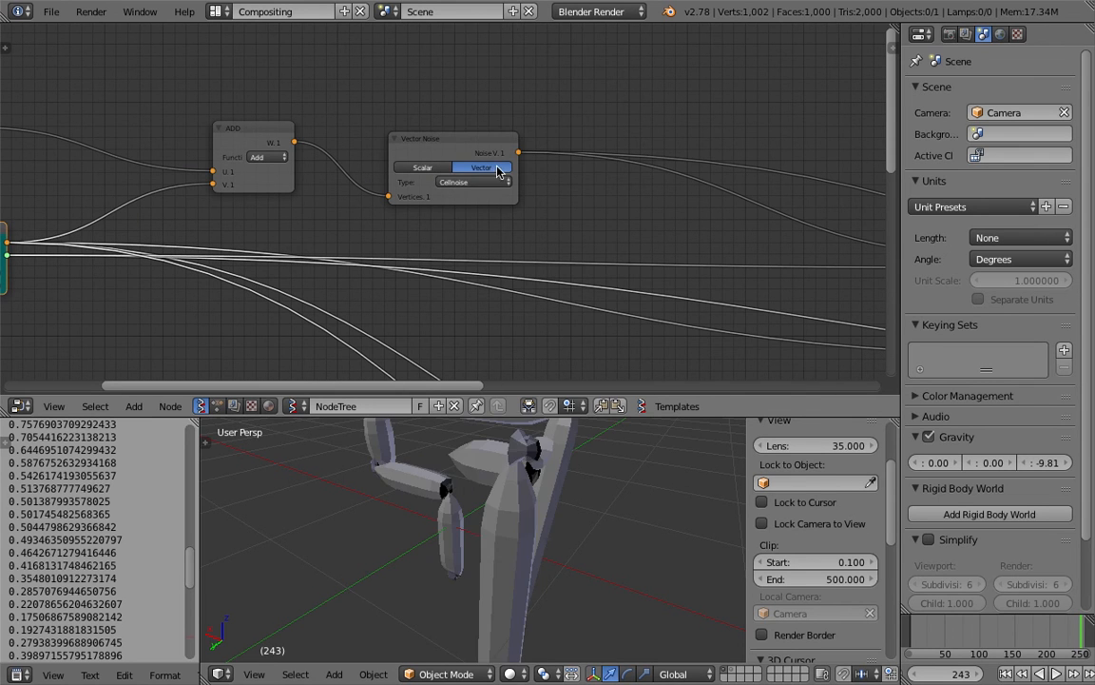
scroll(491, 494, down, 5)
middle_drag(490, 493, 480, 446)
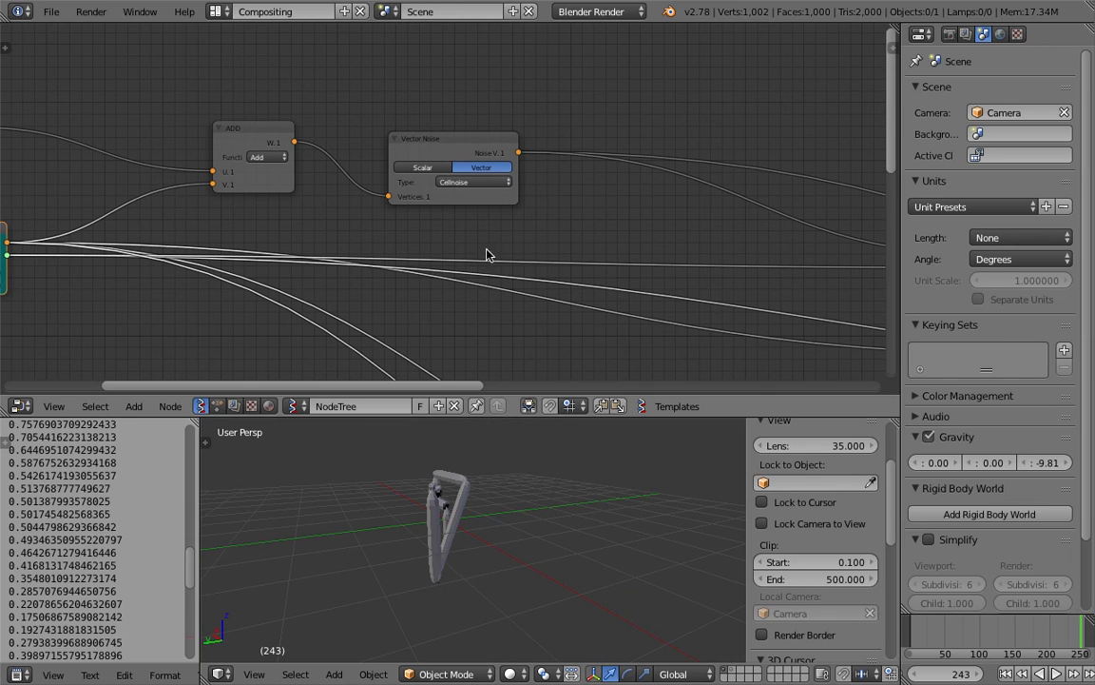
click(440, 182)
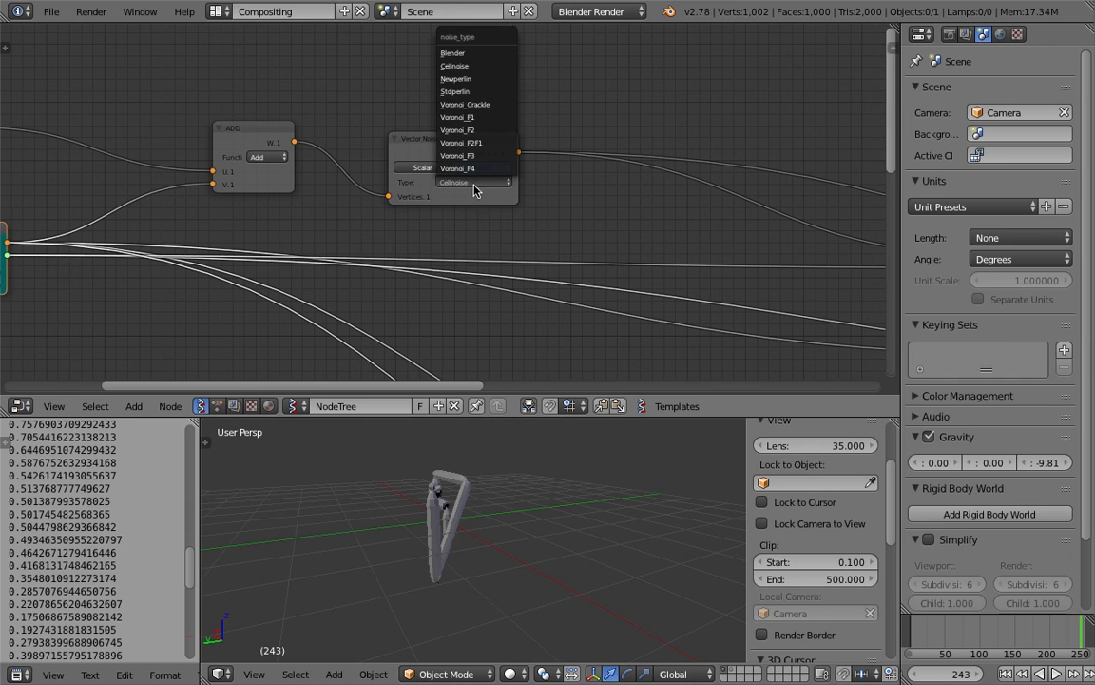
click(476, 117)
middle_drag(501, 470, 447, 466)
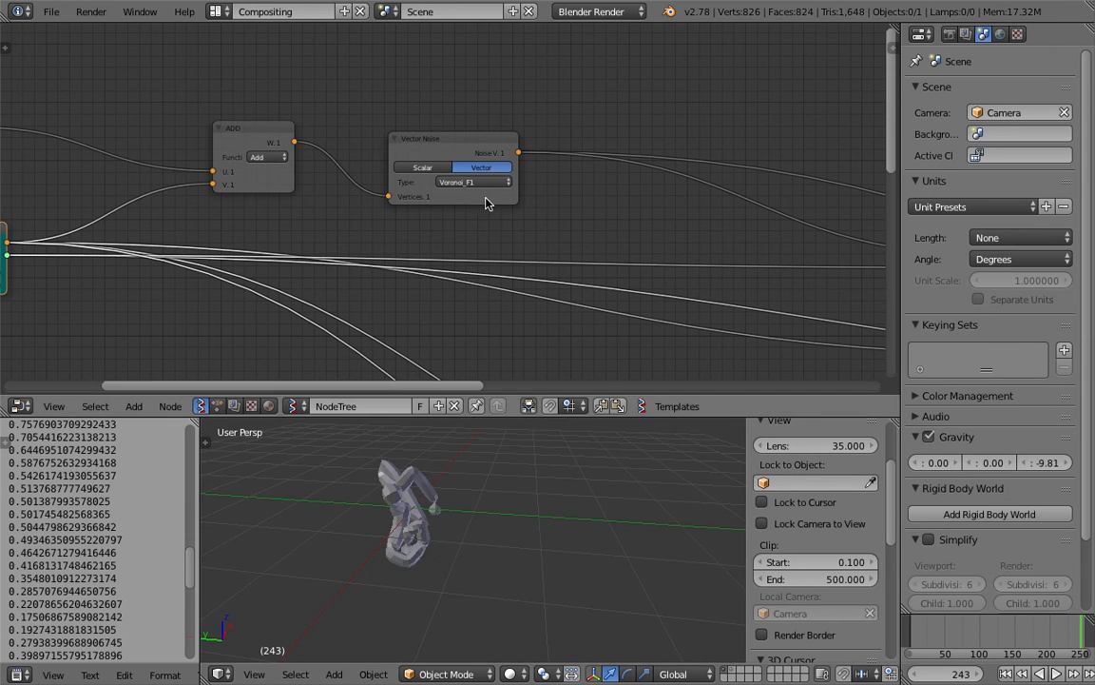
Step: Set the upper Vector Noise node's noise type to Blender
click(481, 182)
click(480, 57)
middle_drag(513, 532, 630, 595)
Step: Set the lower multiply node's y to 1.12 and the lower Vector in node's X to 5.640 and Y to 5.820
middle_drag(660, 225, 403, 141)
middle_drag(622, 257, 317, 241)
drag(350, 288, 429, 288)
middle_drag(496, 283, 409, 296)
drag(388, 195, 463, 214)
drag(423, 225, 464, 225)
middle_drag(556, 312, 399, 319)
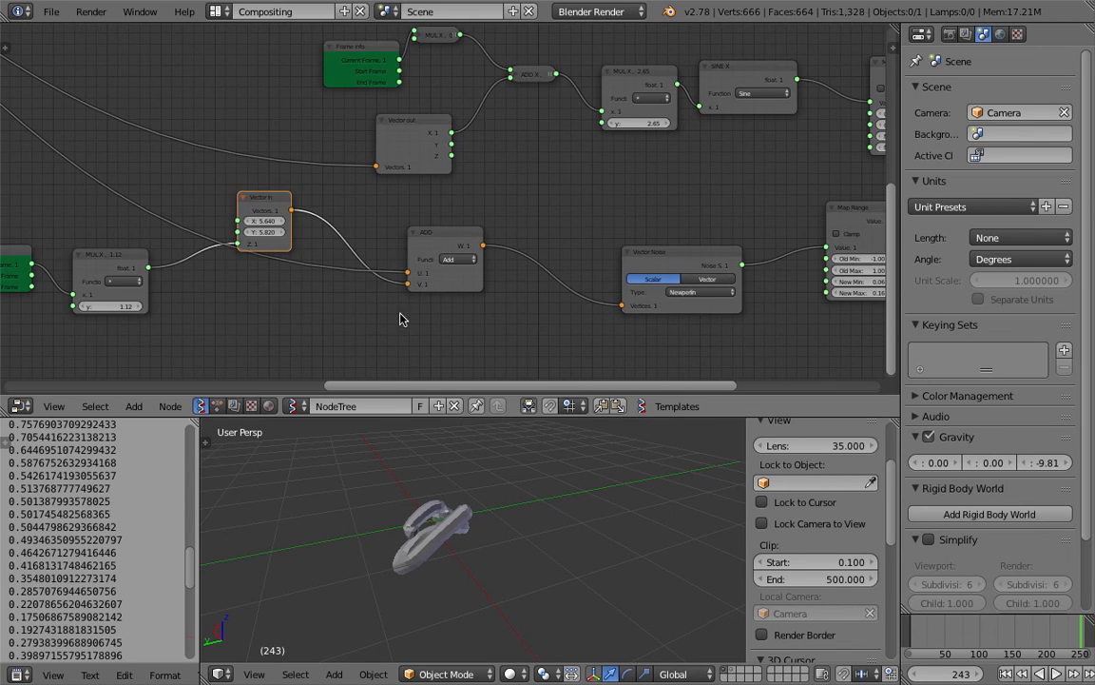
Step: Fine-tune the lower Map Range's New Max, trying 0.19 and settling on 0.16, and save the file
middle_drag(587, 303, 445, 327)
scroll(565, 321, up, 3)
mouse_move(566, 322)
mouse_down()
mouse_move(580, 321)
mouse_move(569, 322)
mouse_up()
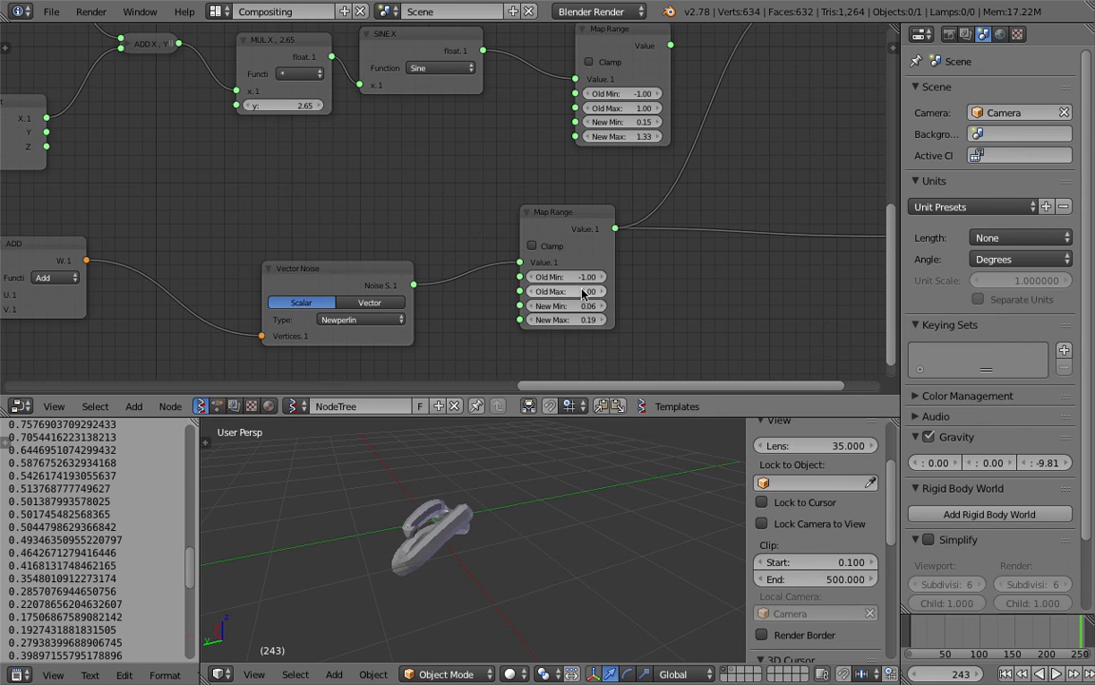
middle_drag(521, 502, 562, 521)
key(ctrl+s)
click(591, 514)
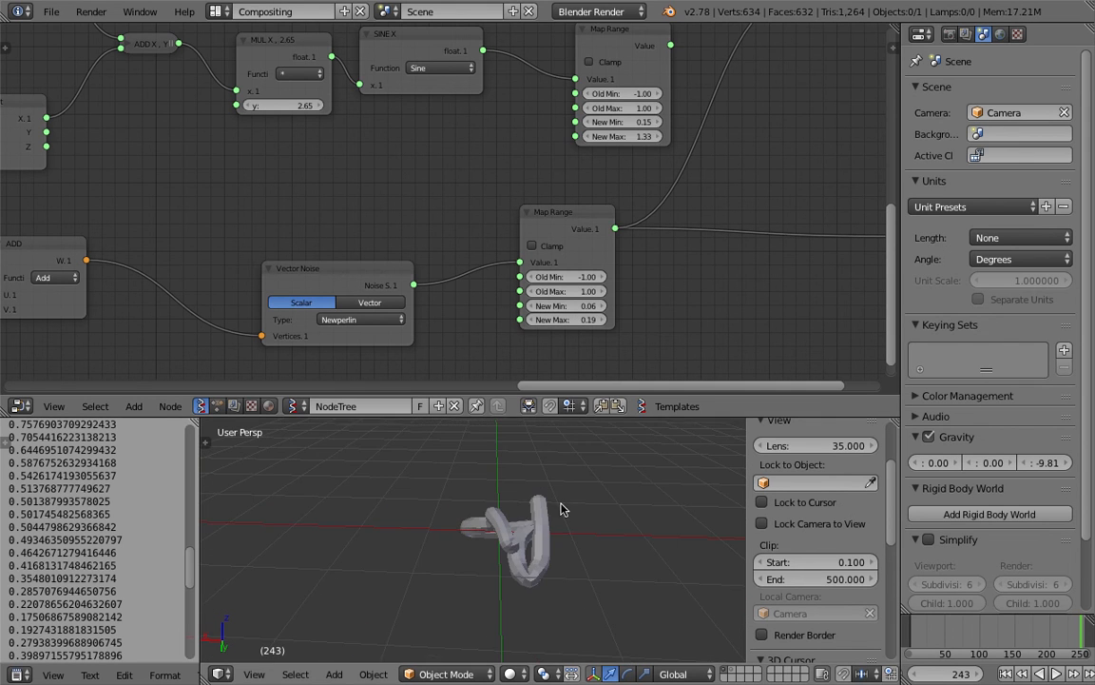
drag(602, 319, 600, 320)
middle_drag(530, 489, 612, 455)
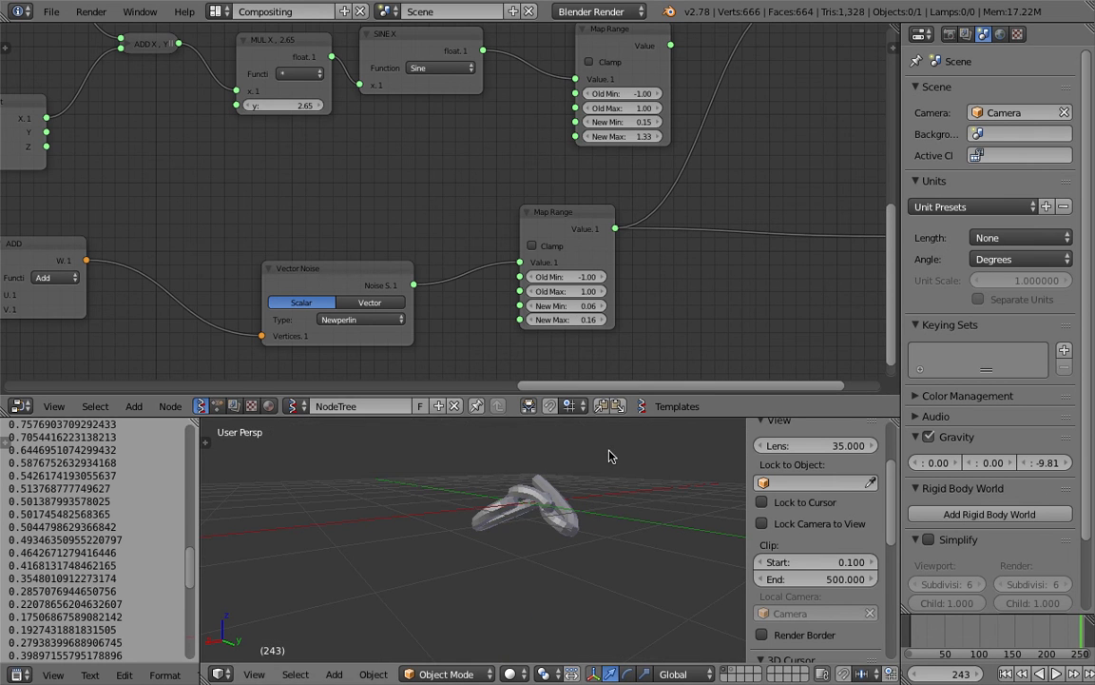
Step: Play the animation to examine how the skinned mesh moves
click(1057, 673)
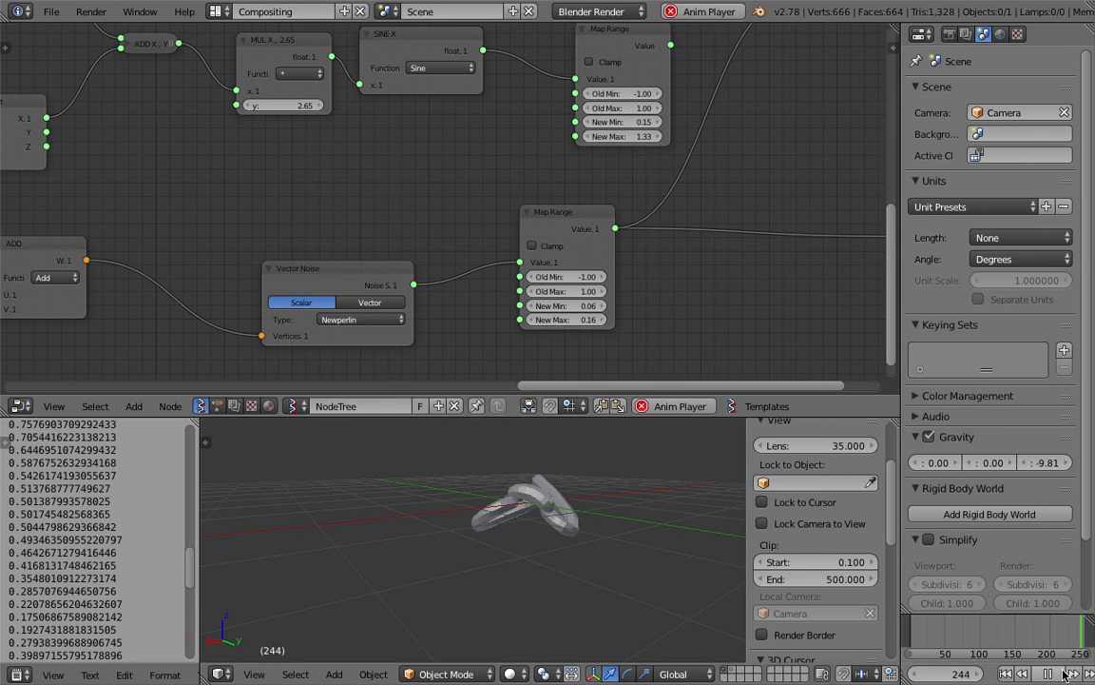
middle_drag(528, 436, 543, 582)
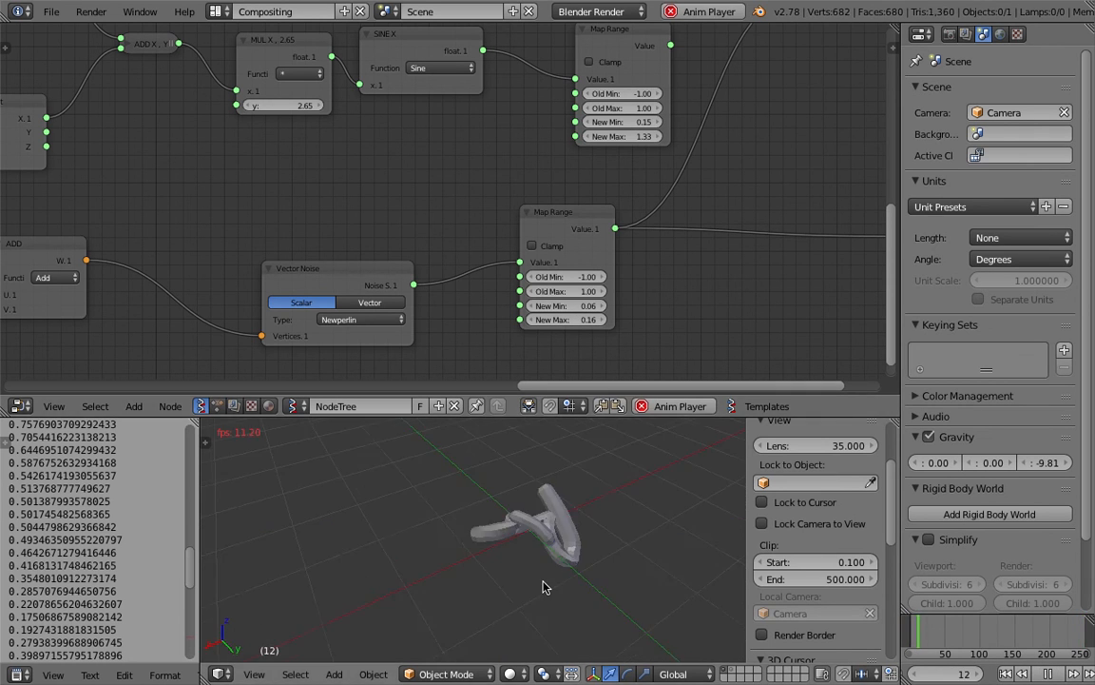
Step: Move the lower Vector in node up close to the Line node and the upper Vector in
middle_drag(48, 110, 402, 205)
mouse_move(196, 172)
middle_down()
mouse_move(320, 195)
mouse_move(361, 228)
middle_up()
scroll(345, 201, down, 4)
scroll(344, 201, down, 4)
middle_drag(306, 181, 350, 202)
scroll(375, 178, down, 1)
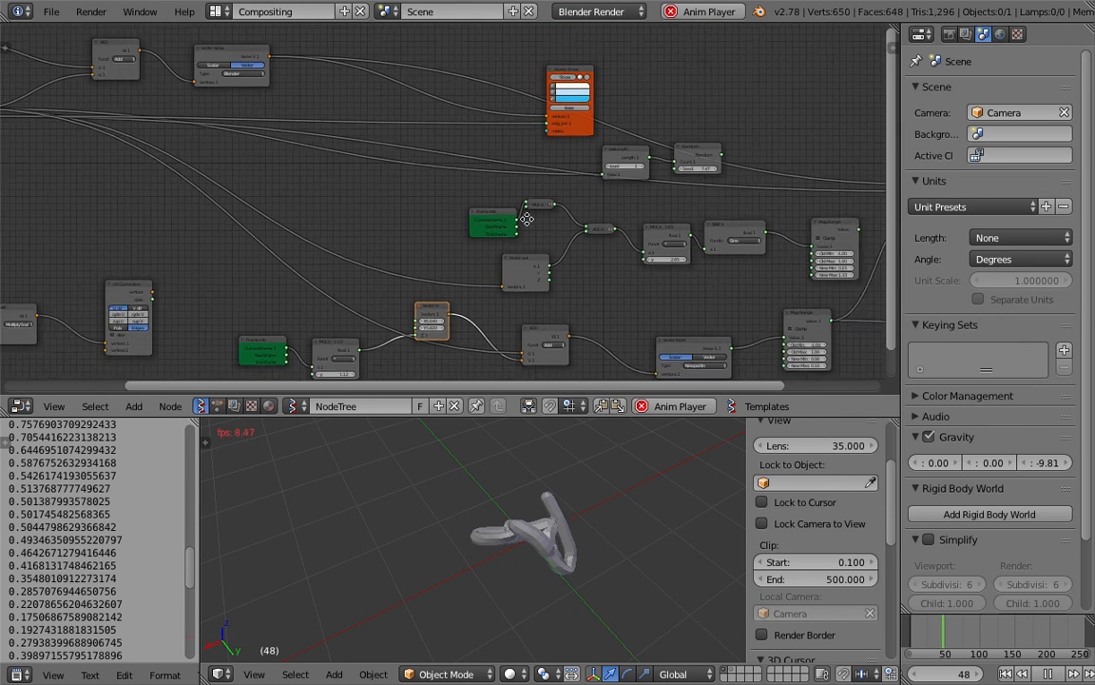
middle_drag(526, 218, 632, 242)
middle_drag(579, 215, 636, 222)
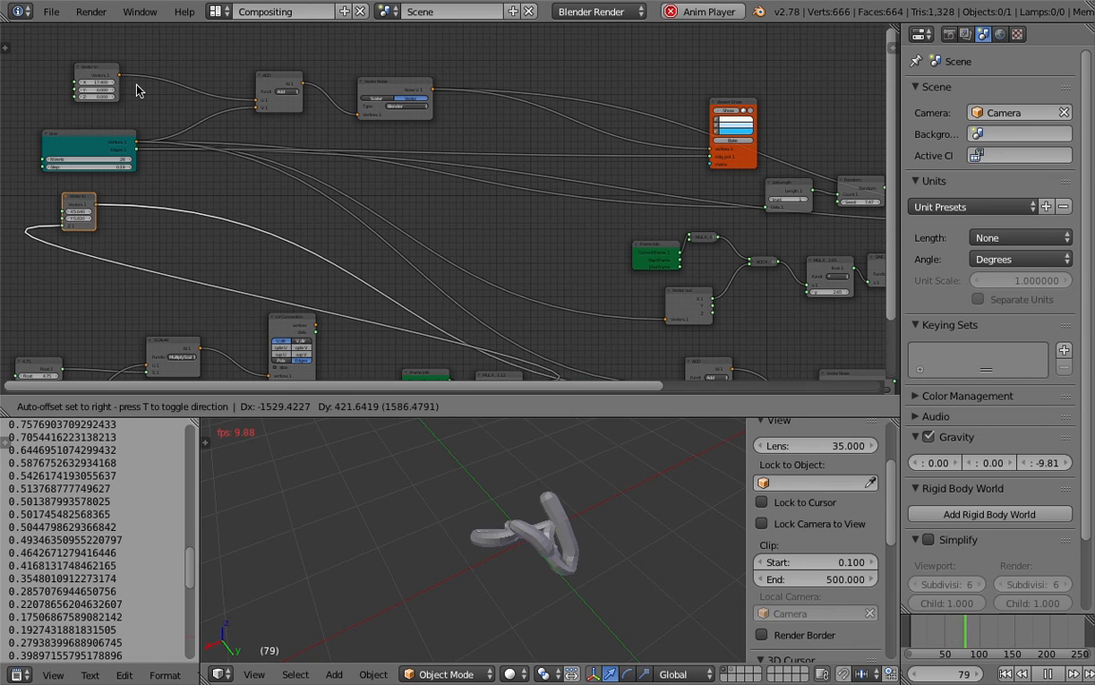
click(289, 236)
Step: Connect the moved Vector in node's output to the X input of the upper Vector in node
drag(288, 236, 544, 494)
click(536, 476)
middle_drag(541, 475, 491, 476)
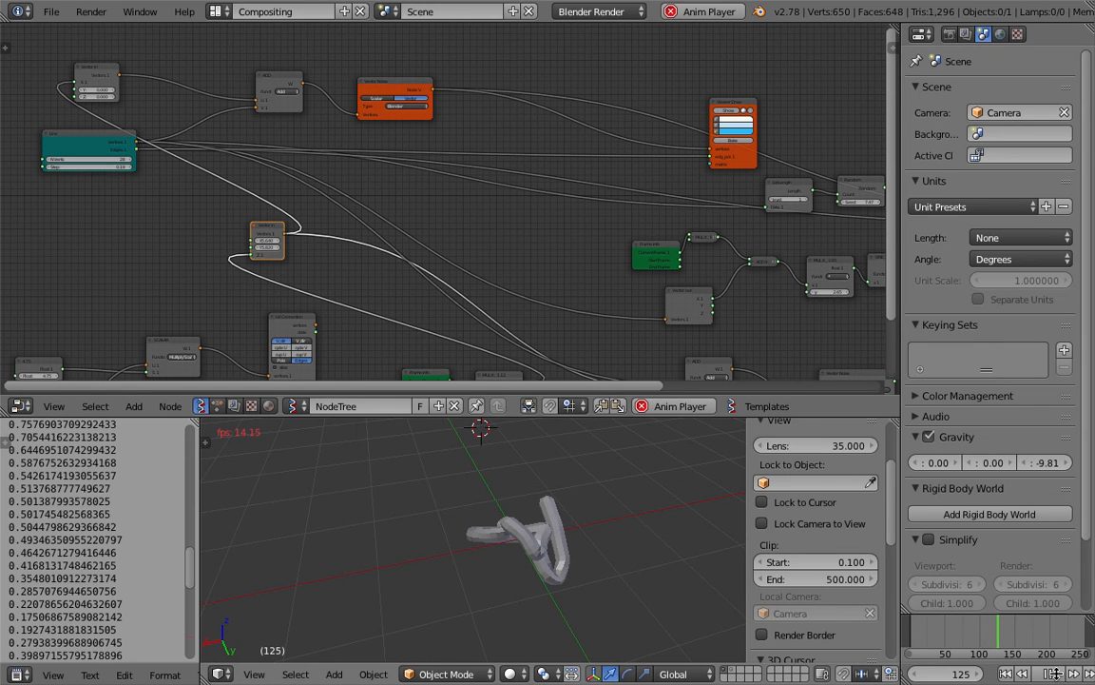
Step: Stop the animation playback and delete the two Vector in nodes placed around the Line node
click(1055, 673)
click(96, 74)
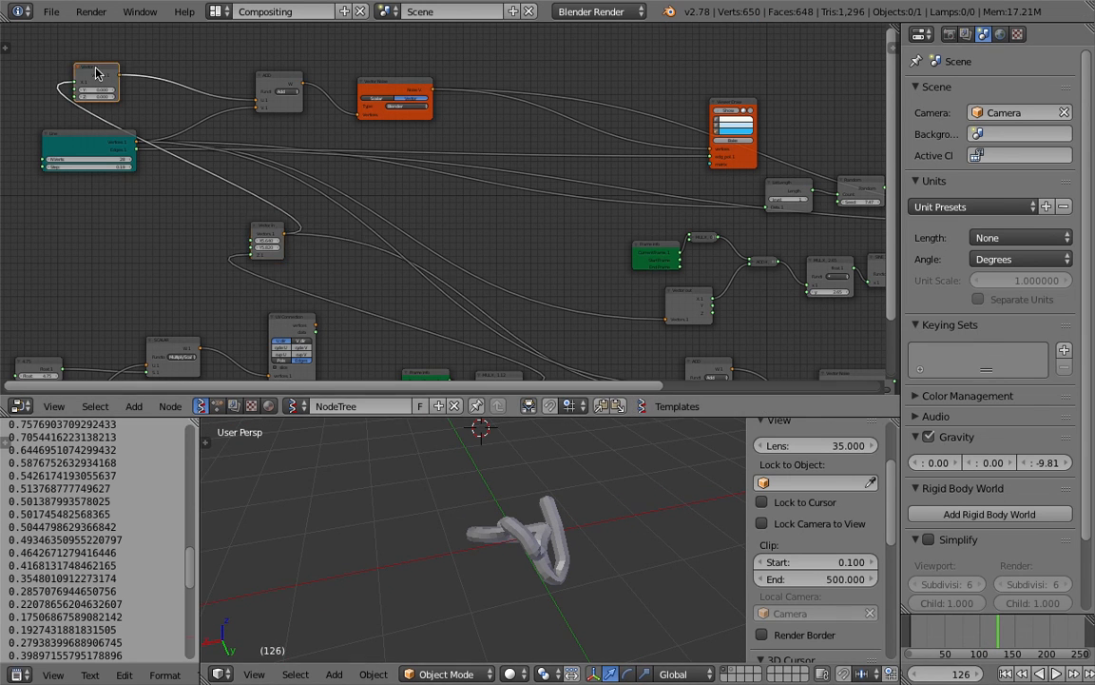
key(x)
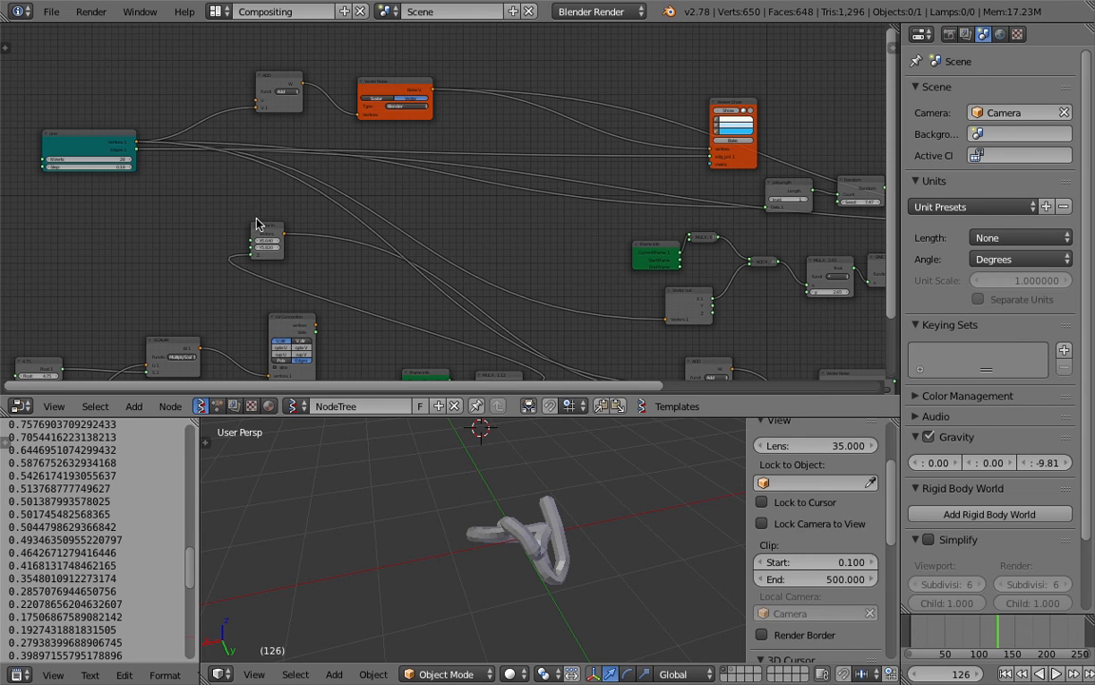
key(Home)
drag(281, 159, 555, 309)
Step: Move the upper chain's green Frame info node slightly away from the math node it feeds
click(614, 180)
drag(614, 181, 573, 174)
scroll(489, 280, down, 3)
Step: Start a Grease Pencil layer in the 3D view with a first stroke and bring up its layer settings
middle_drag(547, 482, 513, 481)
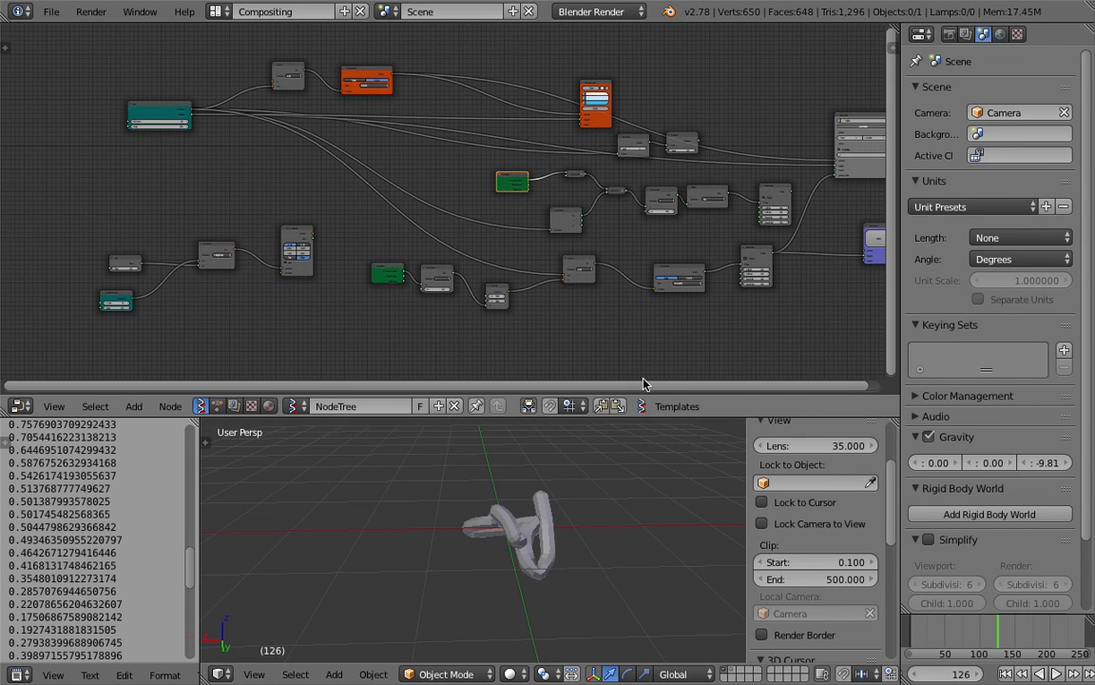
middle_drag(504, 557, 323, 557)
scroll(323, 557, down, 1)
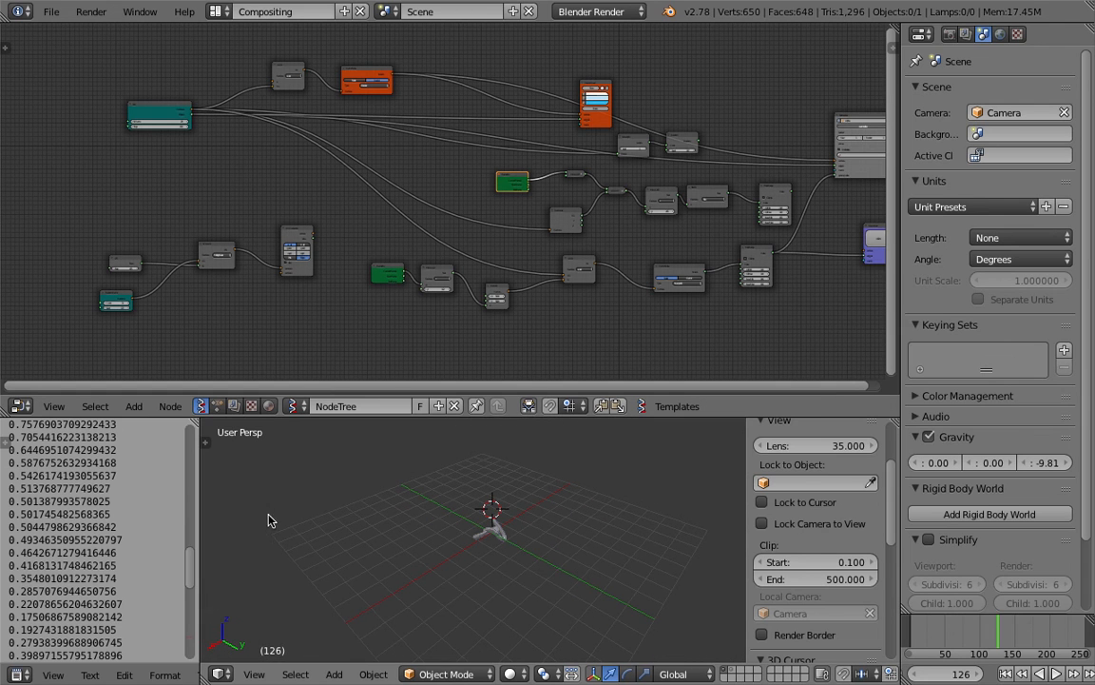
key(d)
drag(274, 507, 275, 508)
click(373, 497)
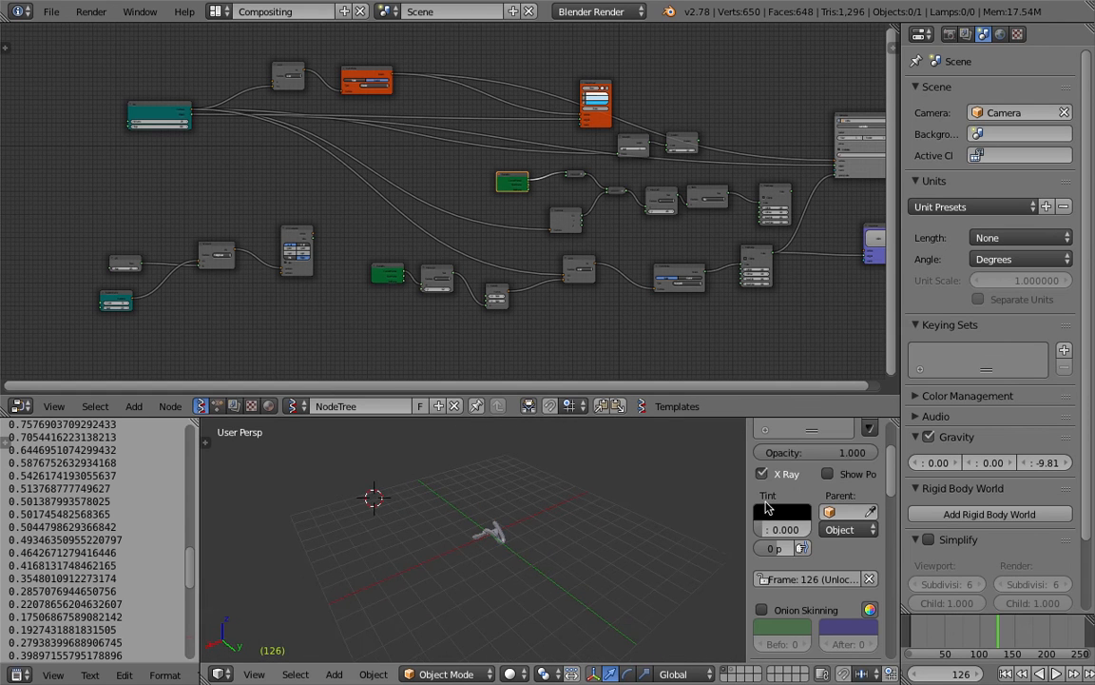
scroll(789, 494, up, 3)
click(776, 430)
Step: Write "SV" and "BL" with the Grease Pencil above the grid and draw a wavy line beside them
middle_drag(424, 475, 451, 504)
shift+middle_drag(386, 498, 460, 588)
mouse_move(280, 487)
mouse_down()
mouse_move(274, 479)
mouse_move(300, 462)
mouse_up()
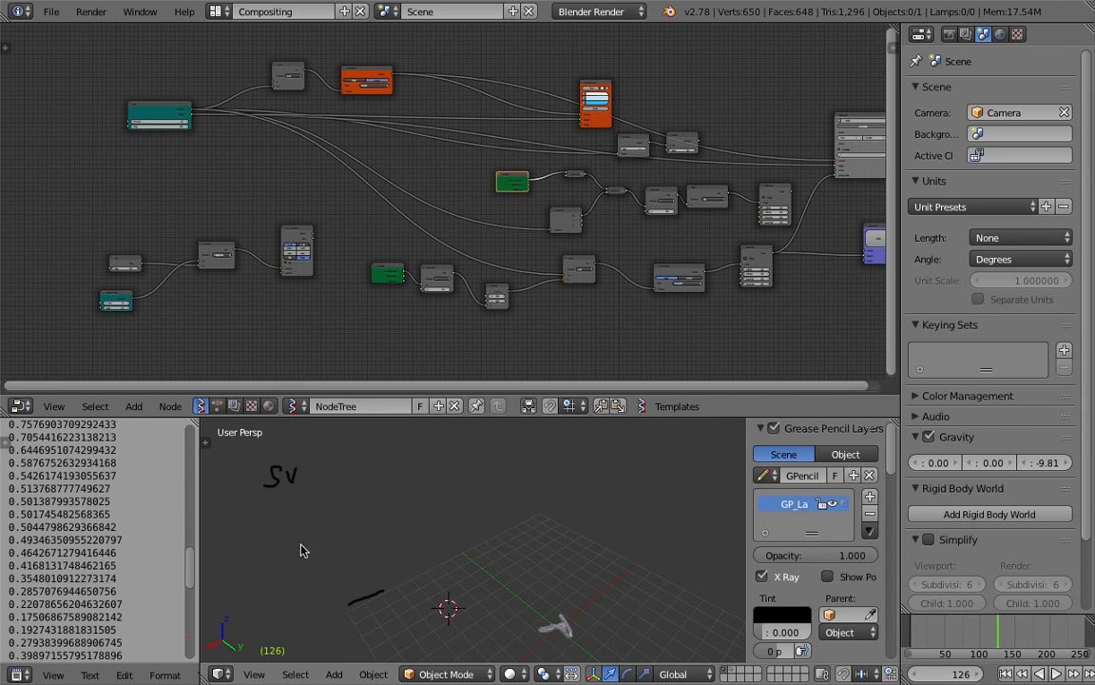
drag(270, 514, 301, 536)
mouse_move(326, 513)
mouse_down()
mouse_move(344, 532)
mouse_move(381, 500)
mouse_move(439, 513)
mouse_move(478, 504)
mouse_up()
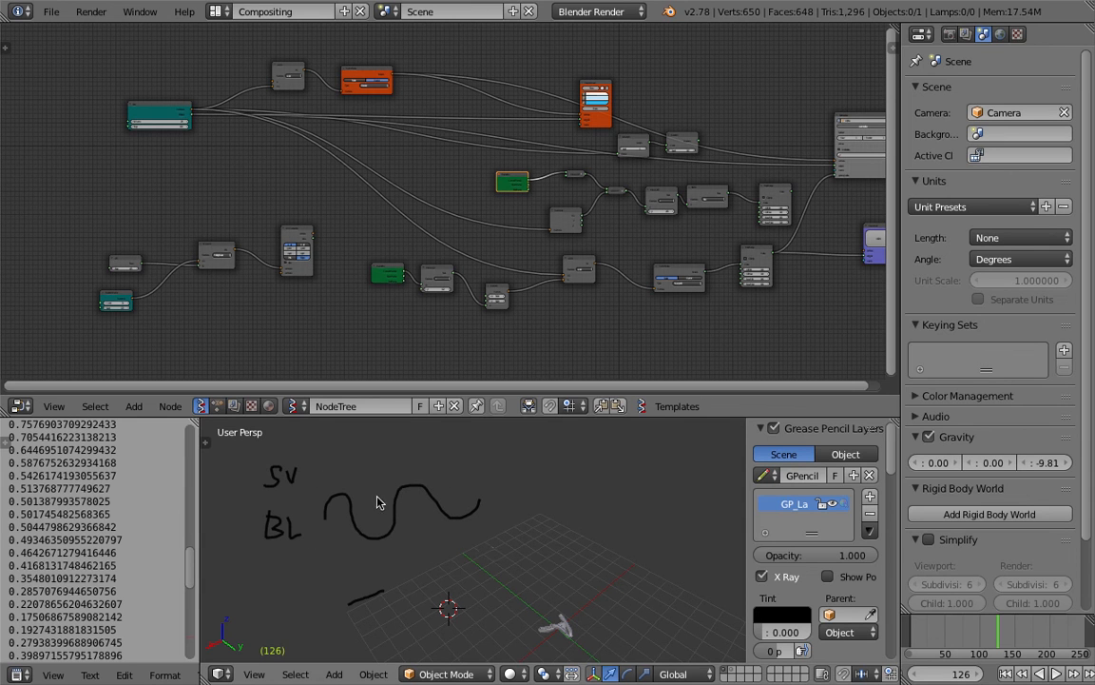
middle_drag(398, 501, 380, 499)
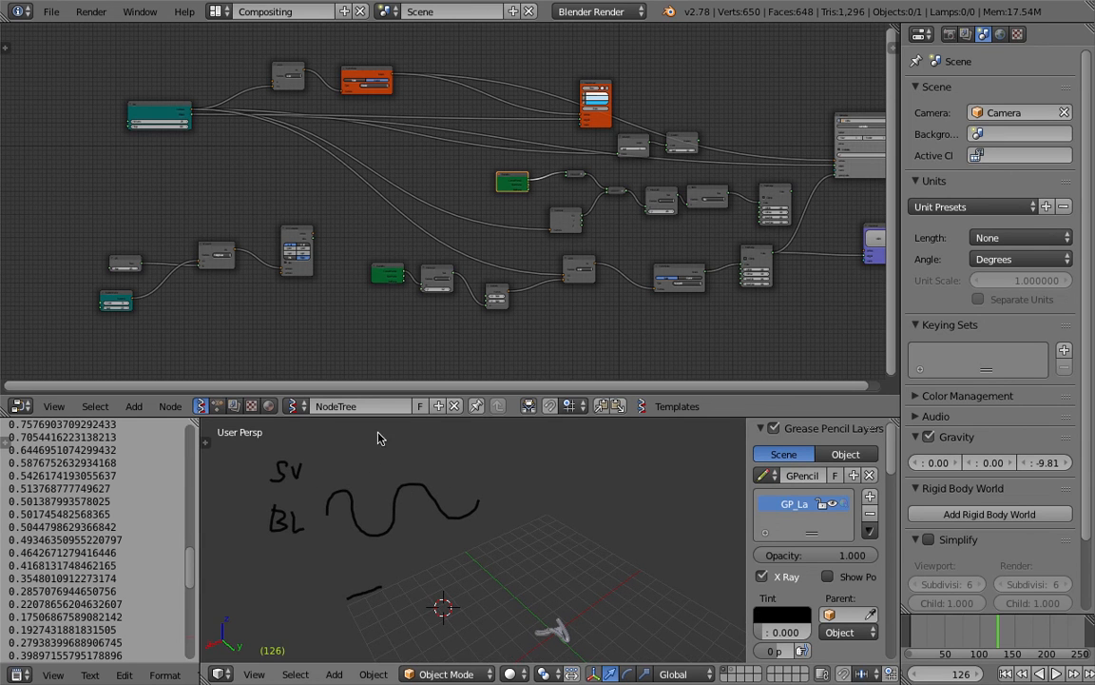
Step: Draw a circled plus and the word "Skin" after the wavy line, and sketch a segmented tube beneath
mouse_move(476, 471)
mouse_down()
mouse_move(502, 470)
mouse_move(465, 470)
mouse_move(499, 449)
mouse_move(535, 479)
mouse_move(574, 482)
mouse_move(591, 469)
mouse_up()
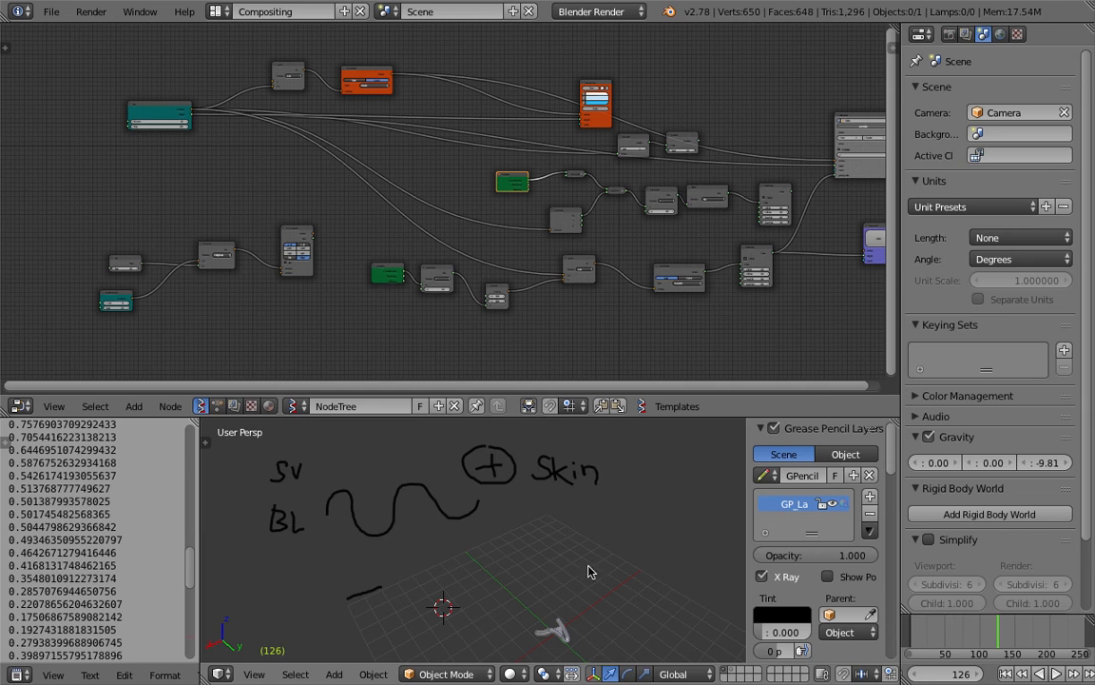
mouse_move(561, 526)
mouse_down()
mouse_move(488, 540)
mouse_move(492, 560)
mouse_move(621, 543)
mouse_move(601, 529)
mouse_up()
mouse_move(496, 538)
mouse_down()
mouse_move(500, 559)
mouse_move(589, 554)
mouse_up()
drag(605, 530, 608, 550)
Step: Draw a circled "R" beside the word "Skin" in the 3D view sketch
mouse_move(627, 504)
middle_down()
mouse_move(588, 511)
mouse_move(619, 530)
middle_up()
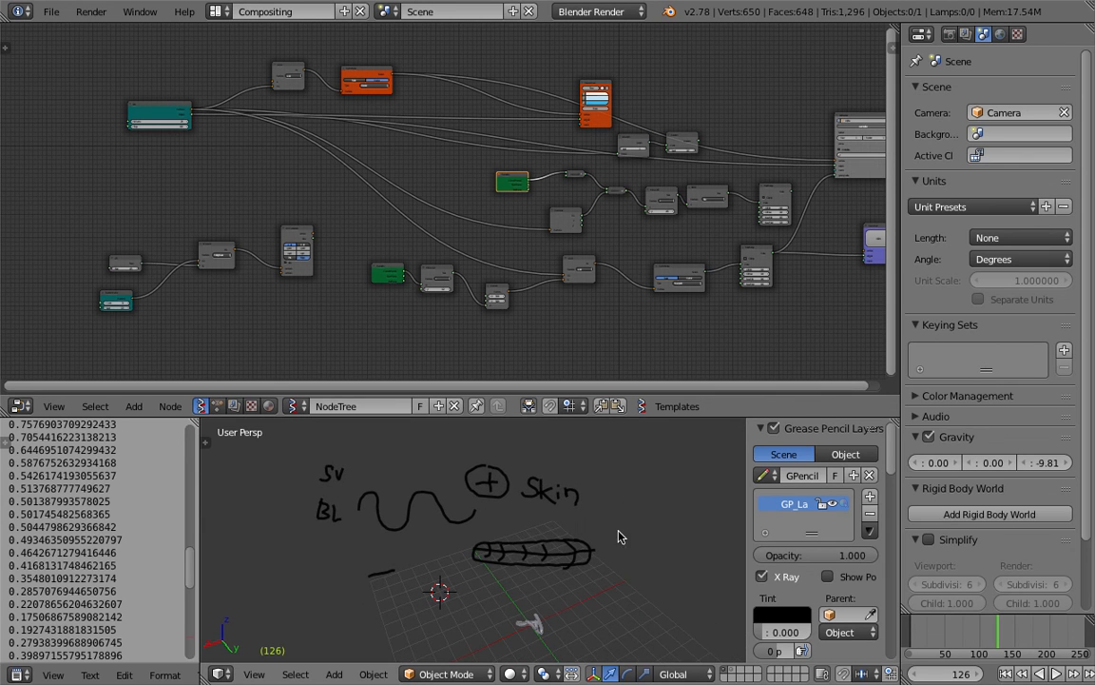
mouse_move(608, 497)
mouse_down()
mouse_move(634, 505)
mouse_move(616, 506)
mouse_up()
scroll(500, 526, down, 3)
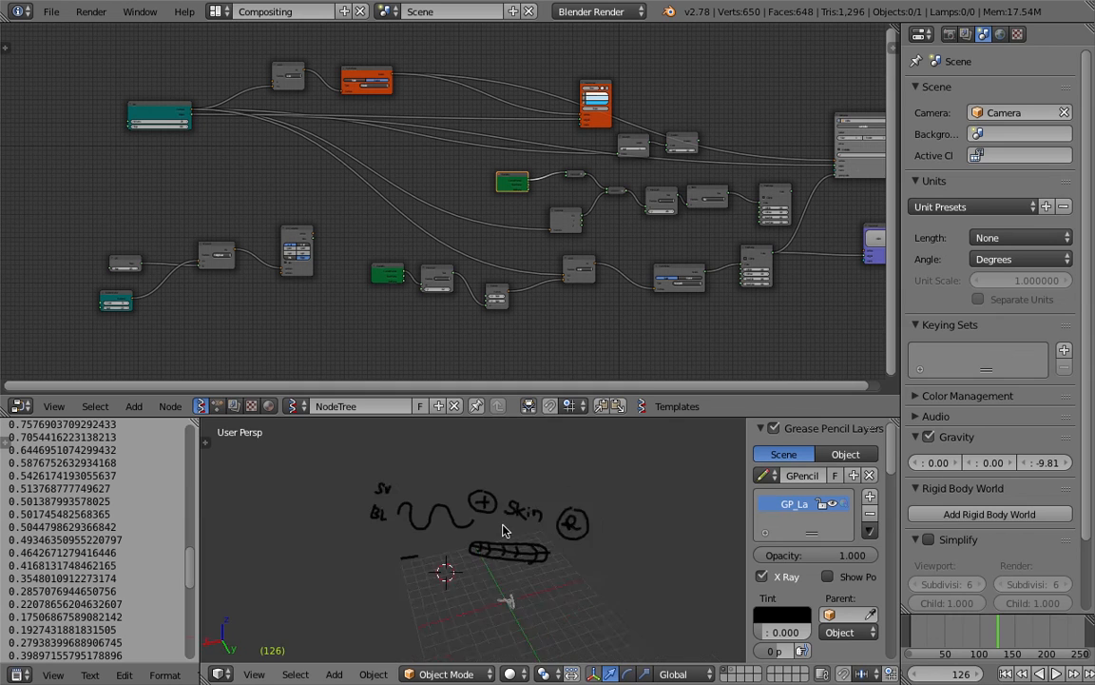
scroll(504, 530, up, 2)
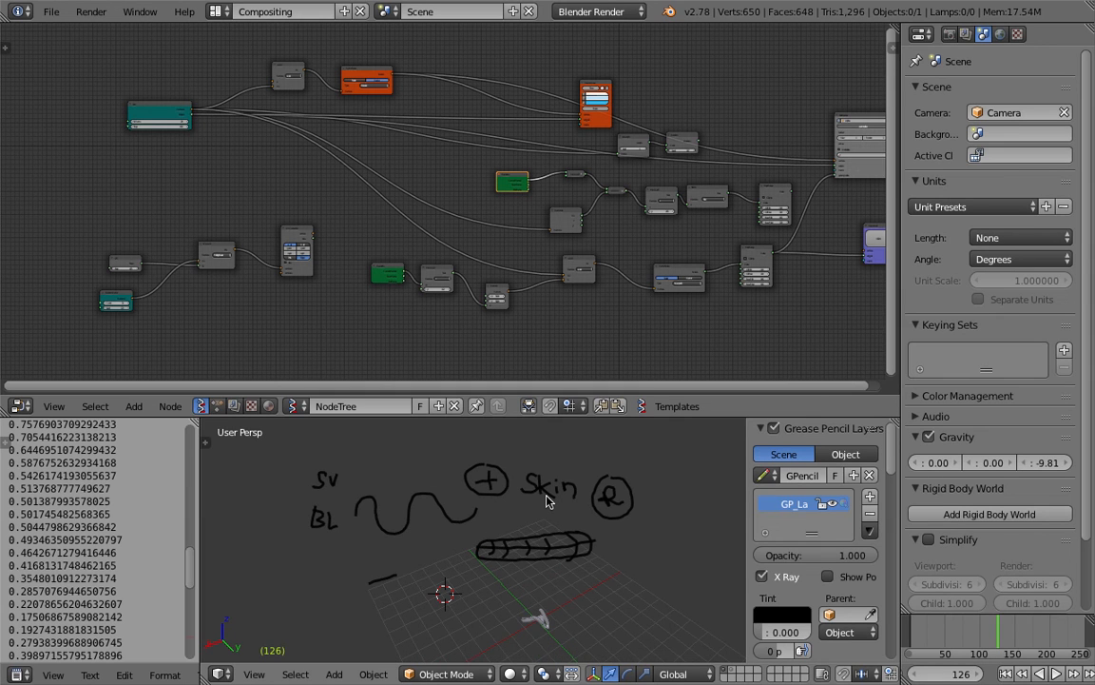
middle_drag(544, 495, 556, 469)
scroll(487, 219, down, 1)
Step: Sketch a freehand curve and slanted strokes in the empty space below the node tree
middle_drag(538, 319, 463, 265)
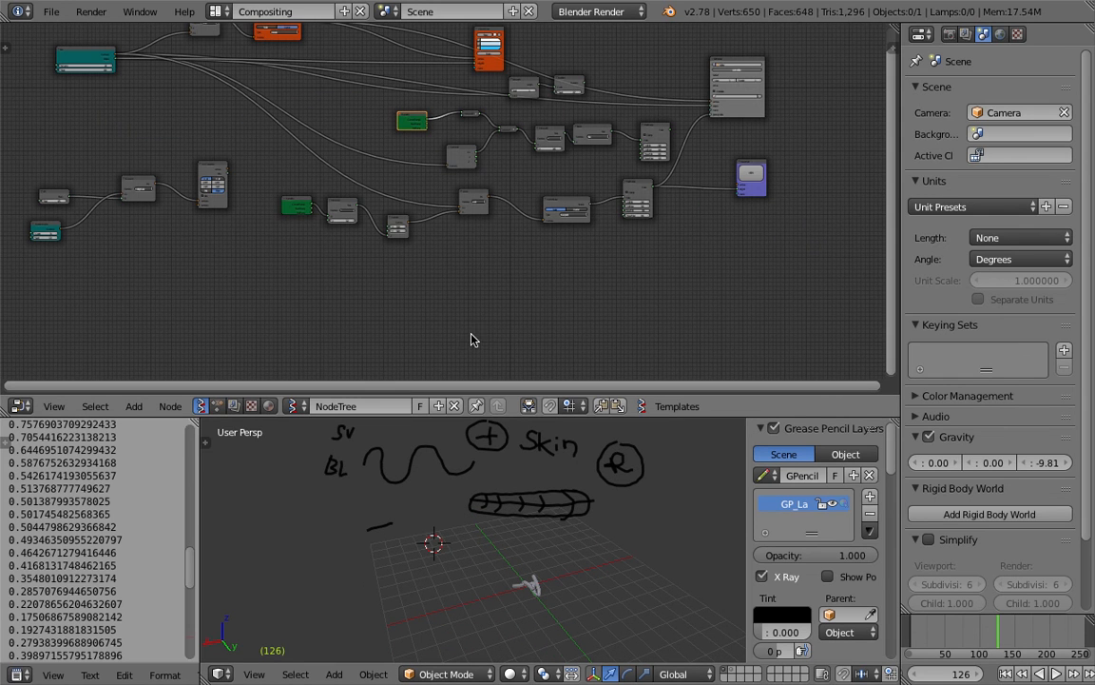
mouse_move(486, 337)
mouse_down()
mouse_move(516, 289)
mouse_move(633, 307)
mouse_move(715, 278)
mouse_up()
drag(706, 327, 760, 284)
drag(734, 329, 815, 326)
Step: Sketch a box outline with a slanted corner above the final Skin node, with a small crossed mark beside it
scroll(614, 248, down, 2)
middle_drag(501, 178, 508, 253)
scroll(473, 184, up, 1)
middle_drag(585, 92, 433, 178)
mouse_move(436, 130)
mouse_down()
mouse_move(570, 215)
mouse_move(555, 115)
mouse_move(439, 125)
mouse_up()
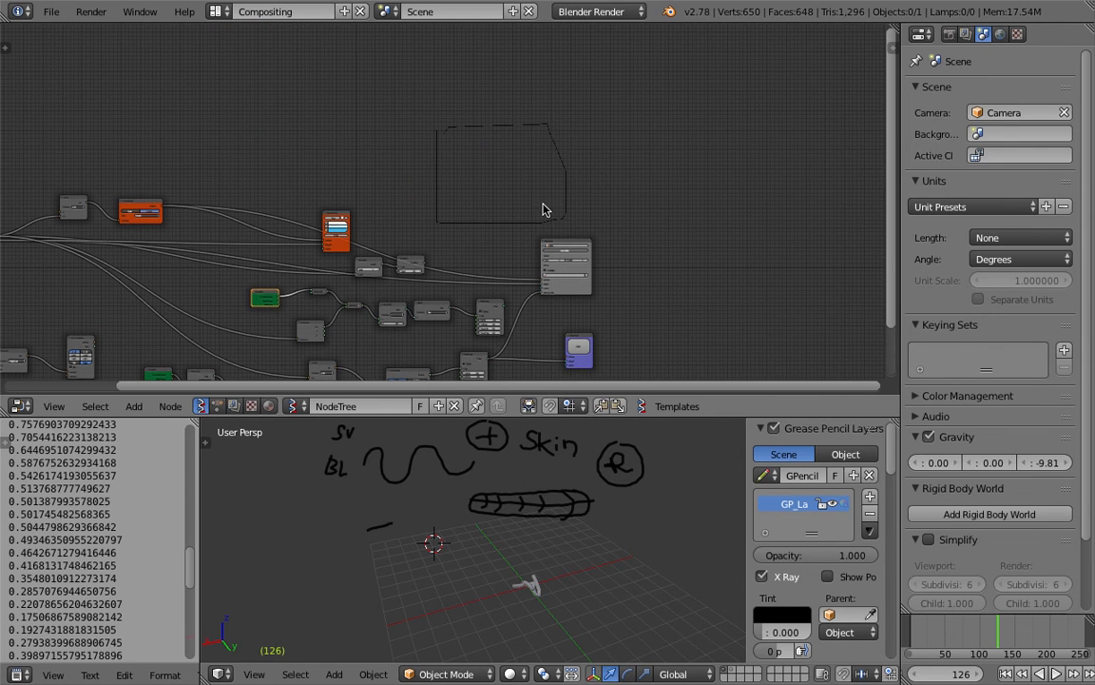
scroll(597, 158, up, 1)
drag(652, 123, 628, 151)
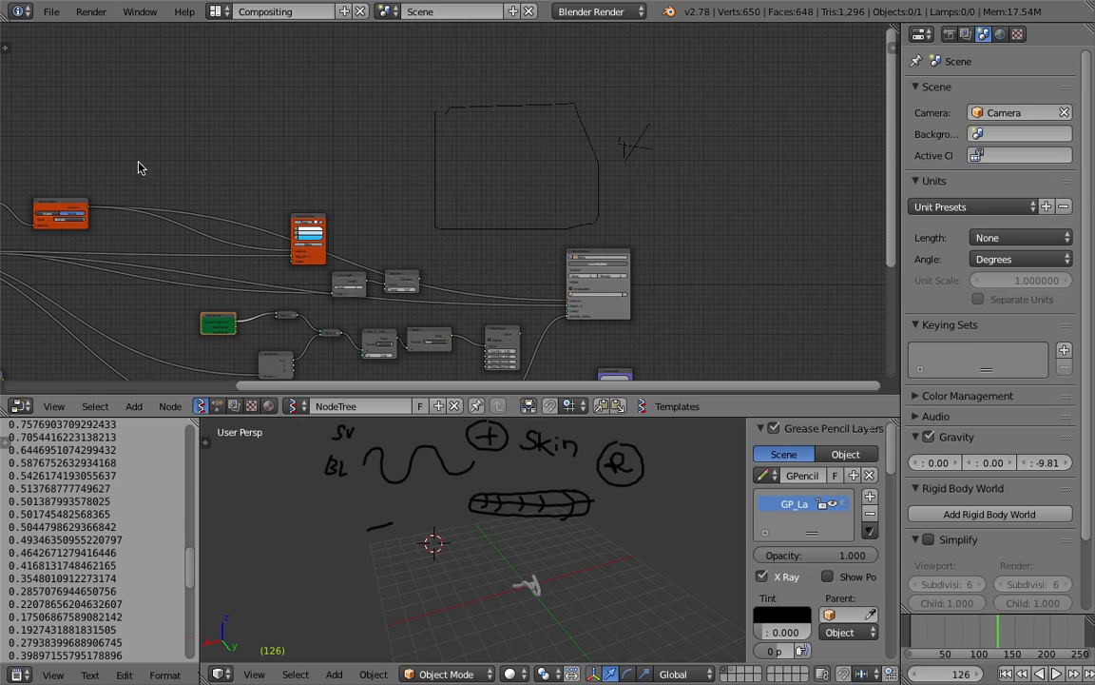
scroll(627, 226, down, 2)
key(ctrl+Left)
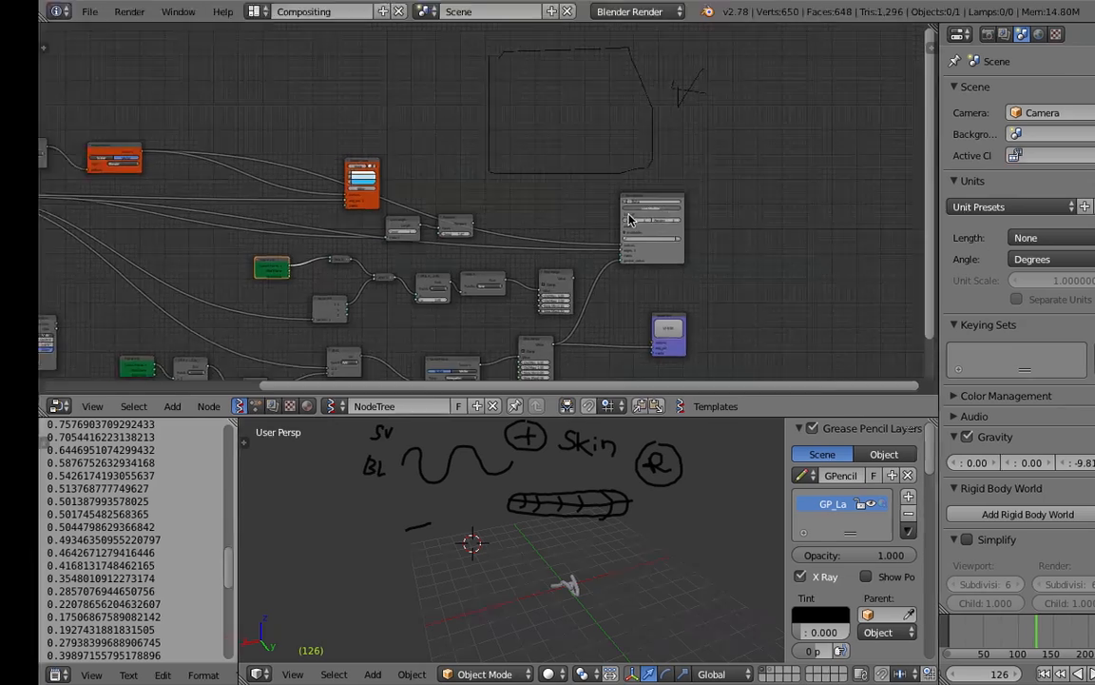
key(ctrl+Right)
Step: Draw a large freehand loop around the entire node tree
middle_drag(542, 493, 518, 494)
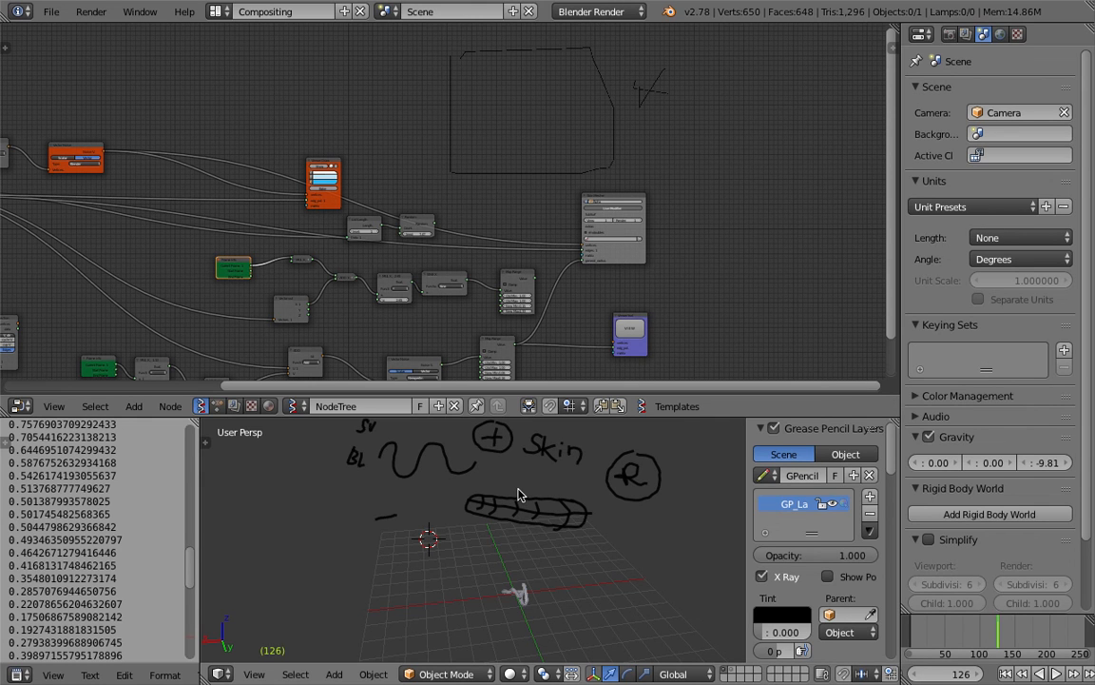
mouse_move(518, 494)
middle_down()
mouse_move(575, 526)
mouse_move(501, 540)
mouse_move(459, 530)
mouse_move(385, 480)
middle_up()
scroll(458, 529, up, 3)
middle_drag(340, 293, 457, 256)
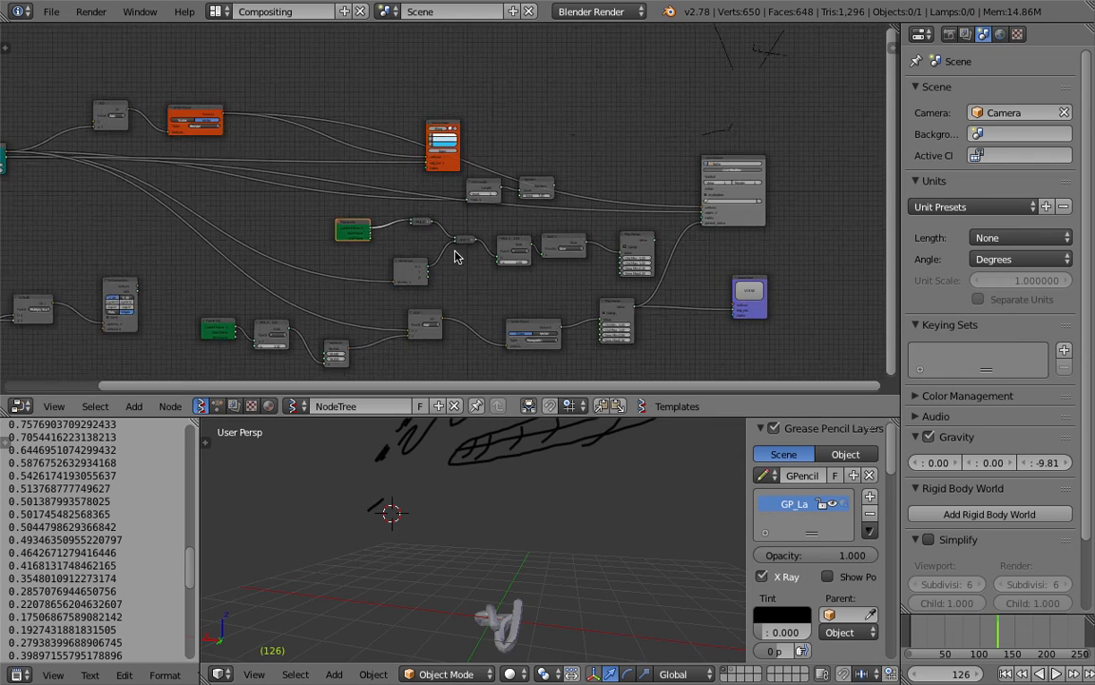
scroll(400, 255, down, 3)
middle_drag(214, 175, 329, 174)
scroll(419, 165, down, 2)
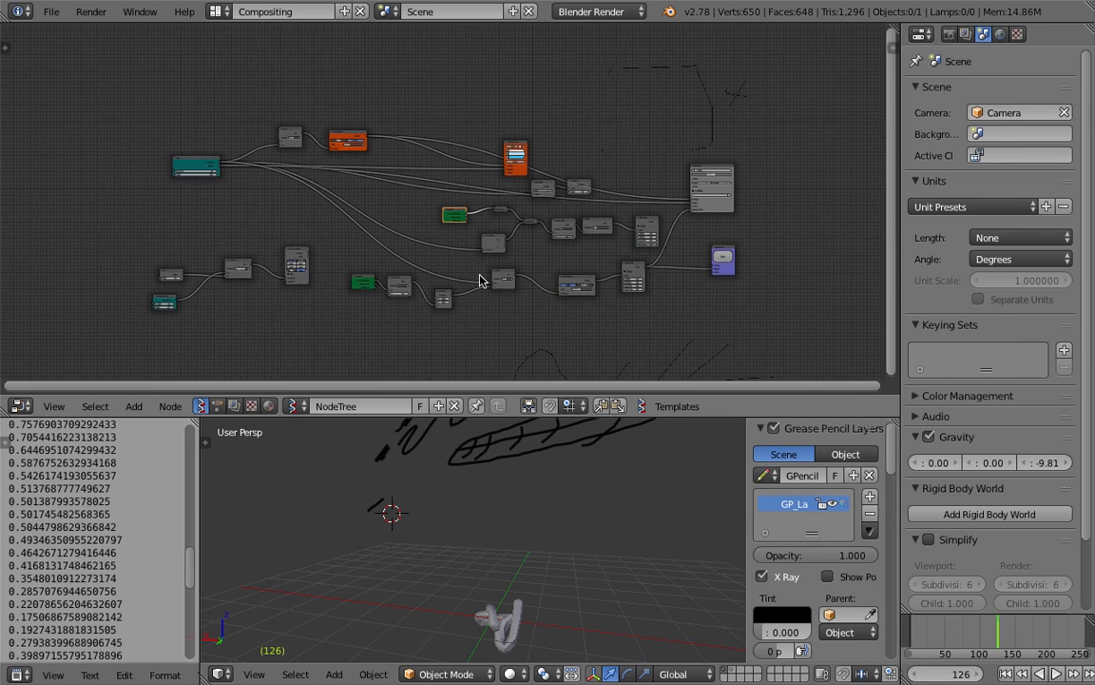
mouse_move(523, 339)
mouse_down()
mouse_move(621, 329)
mouse_move(606, 81)
mouse_move(128, 163)
mouse_move(227, 345)
mouse_move(552, 335)
mouse_move(753, 298)
mouse_move(240, 76)
mouse_move(98, 185)
mouse_move(91, 233)
mouse_up()
Step: Sketch several crossing, branching strokes next to the skinned mesh in the 3D view
mouse_move(532, 580)
middle_down()
mouse_move(570, 516)
mouse_move(522, 528)
mouse_move(551, 536)
mouse_move(530, 546)
middle_up()
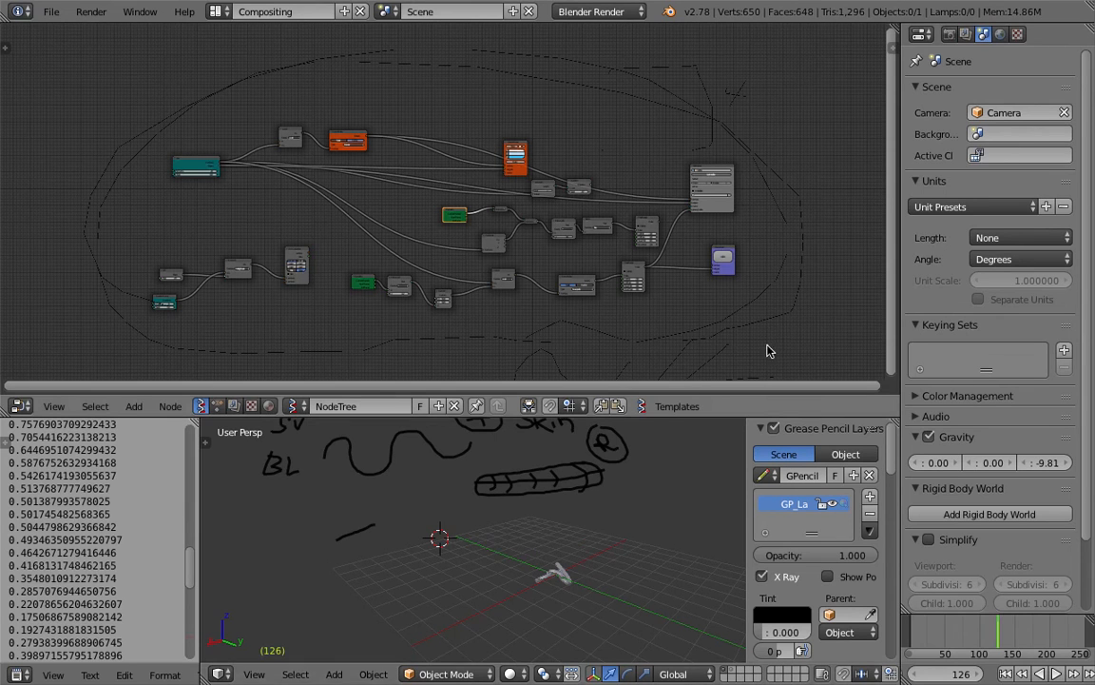
drag(611, 574, 685, 473)
mouse_move(667, 515)
mouse_down()
mouse_move(705, 501)
mouse_move(662, 483)
mouse_move(658, 463)
mouse_up()
drag(667, 515, 624, 532)
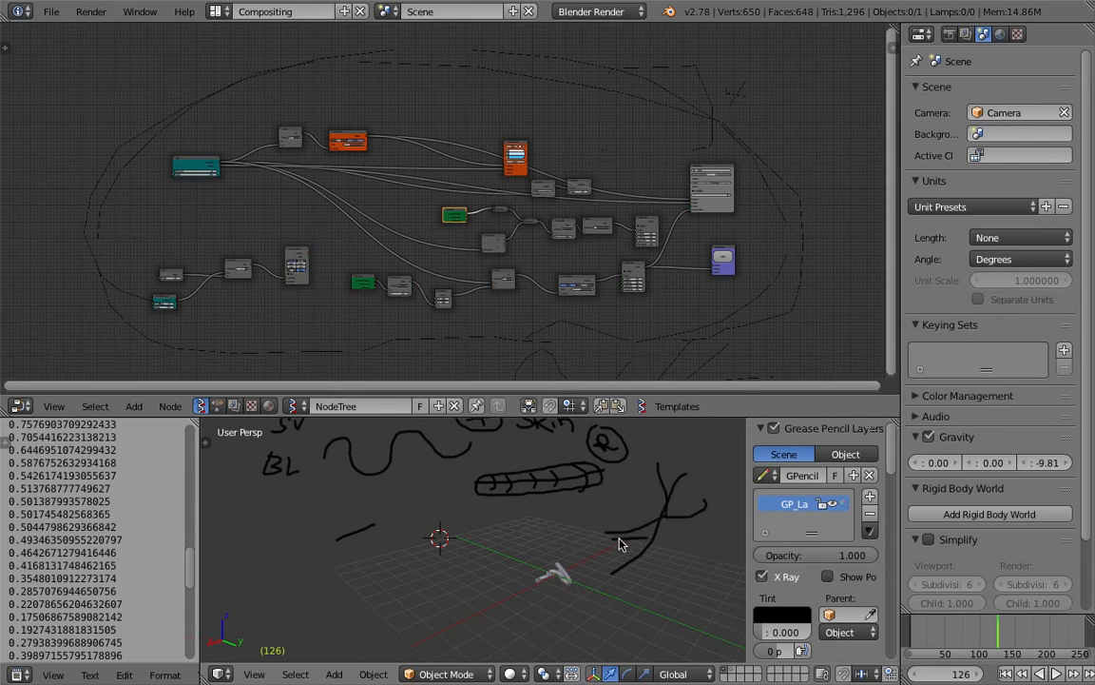
middle_drag(619, 544, 548, 546)
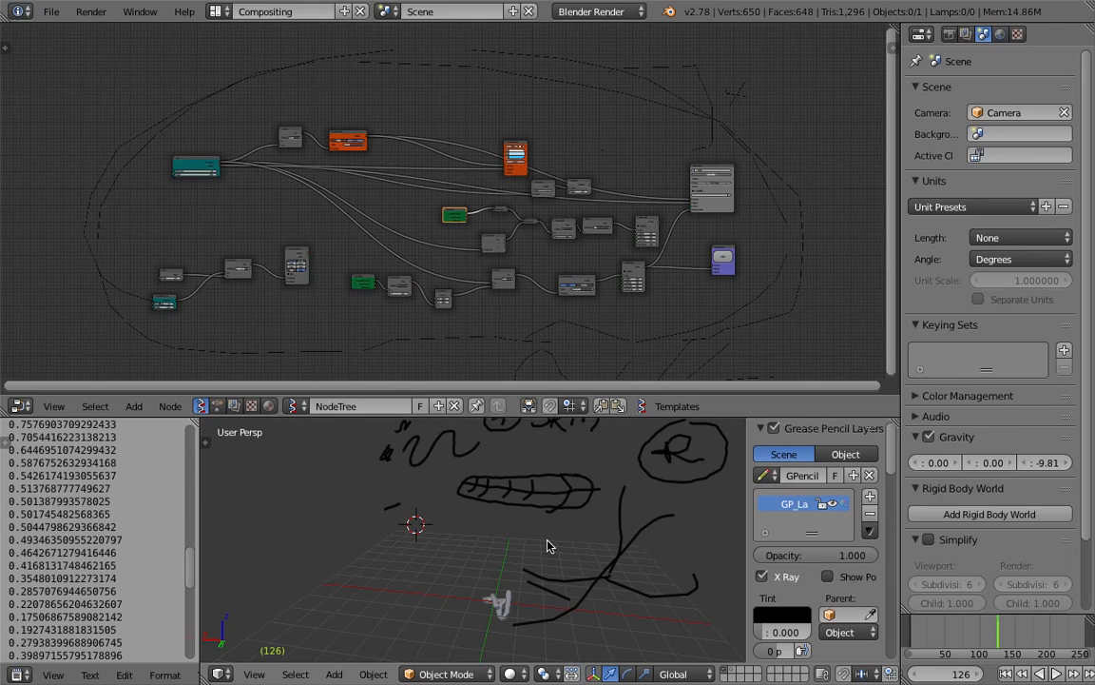